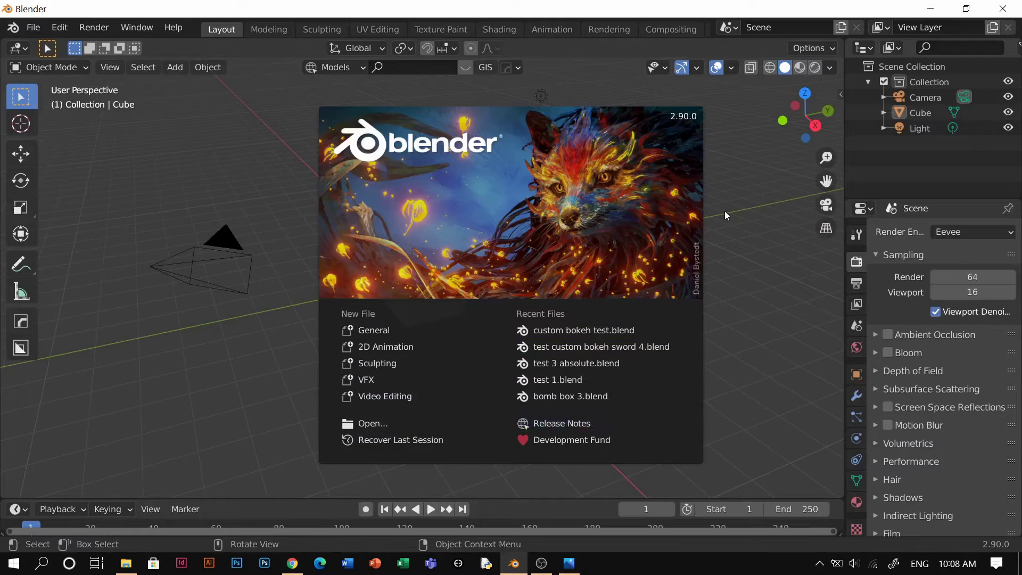
Step: Dismiss the splash screen
left_click(724, 211)
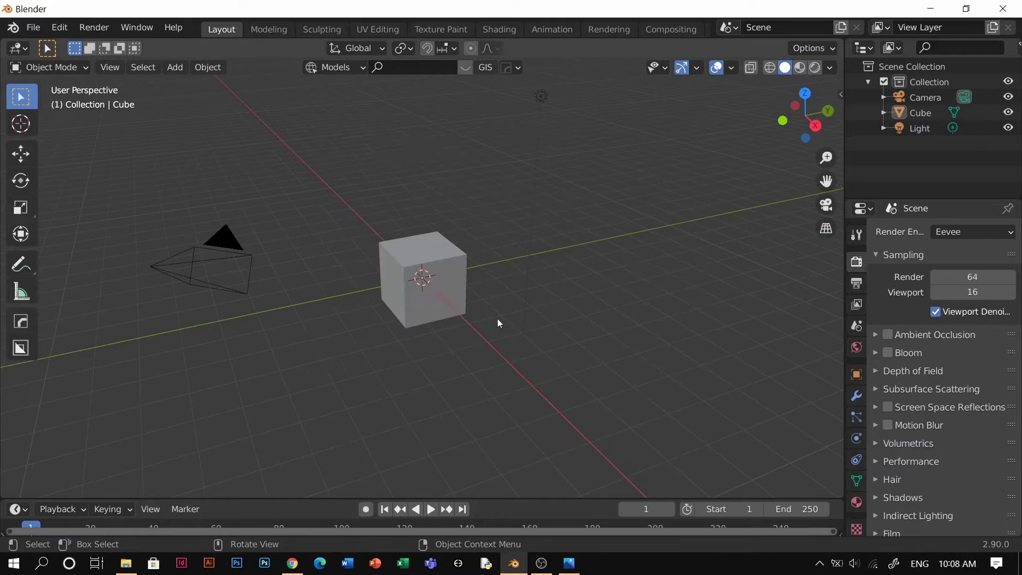
key("a")
key("x")
left_click(522, 261)
key("shift+a")
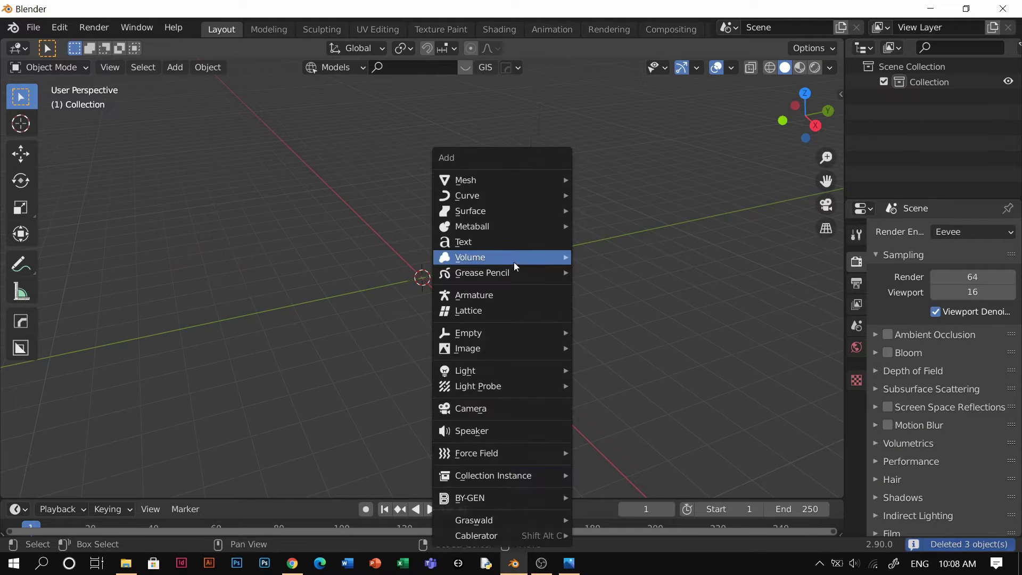
key("Escape")
key("ctrl+z")
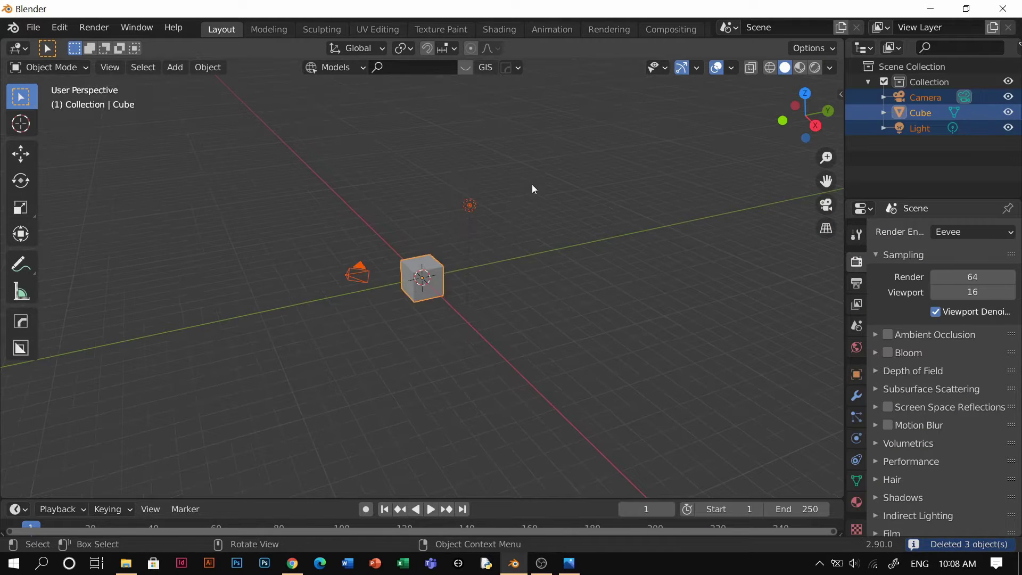
Step: Move the default cube, camera and light together along the X axis, away from the world origin, and deselect them
middle_click_drag(500, 242, 567, 410)
key("g")
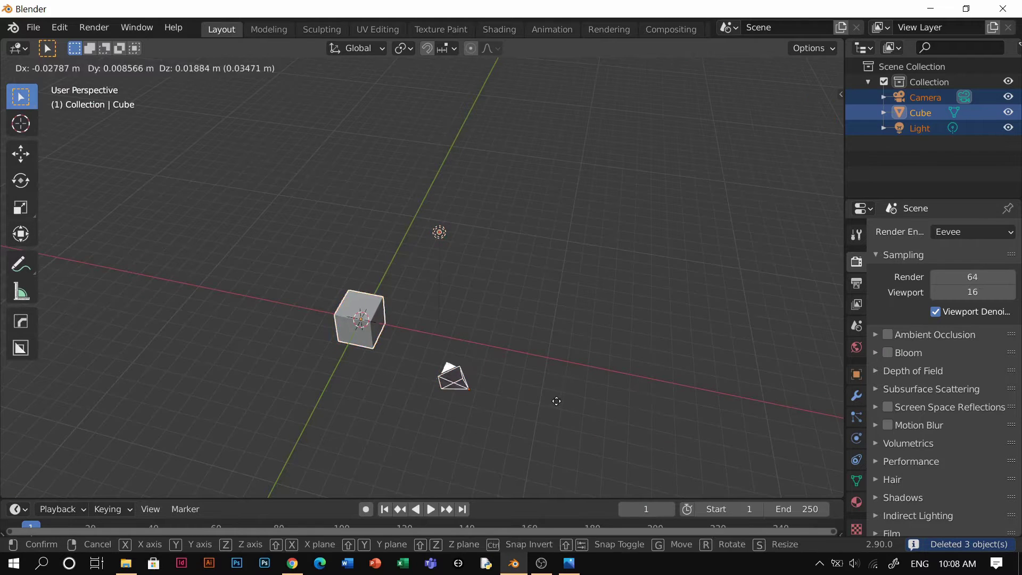
key("x")
left_click(250, 356)
middle_click_drag(250, 356, 426, 294)
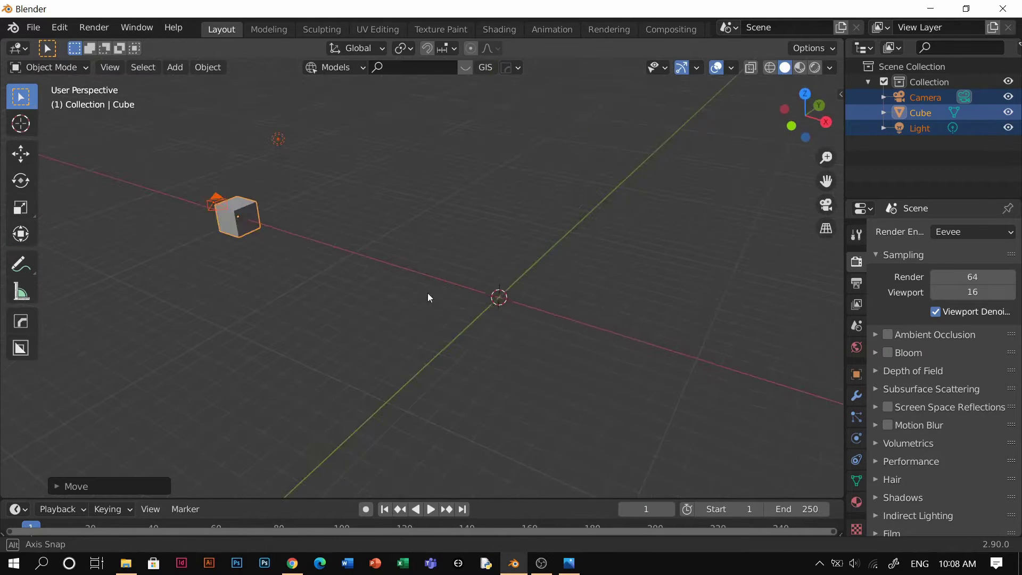
key("g")
key("x")
left_click(349, 273)
left_click(529, 293)
middle_click_drag(524, 298, 456, 287, "shift")
key("shift+a")
mouse_move(442, 181)
left_click(534, 219)
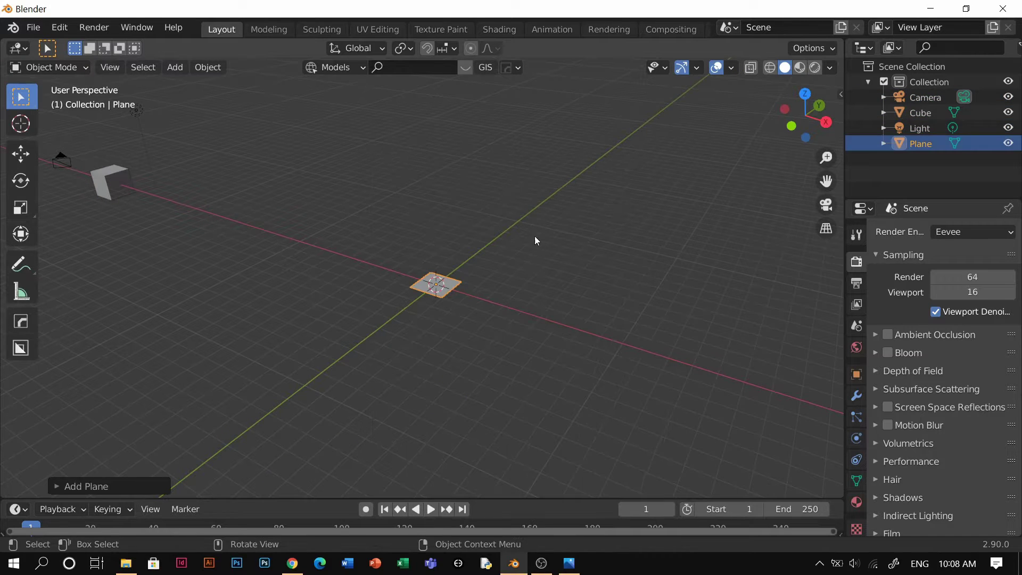
key("x")
left_click(473, 282)
Step: Add a mesh cube at the world origin and scale it down uniformly to less than half its size
key("shift+a")
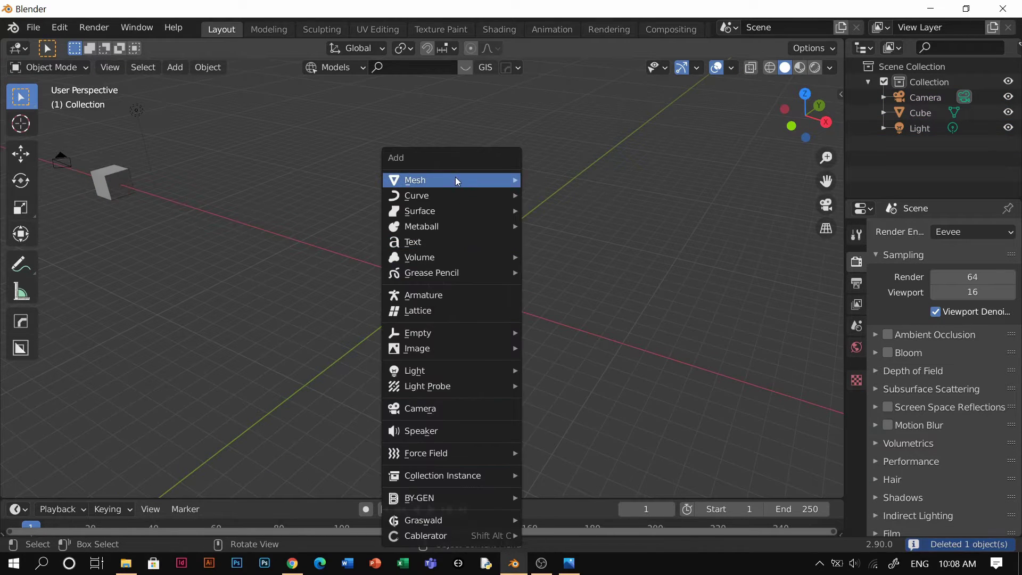
mouse_move(455, 180)
left_click(553, 233)
key("s")
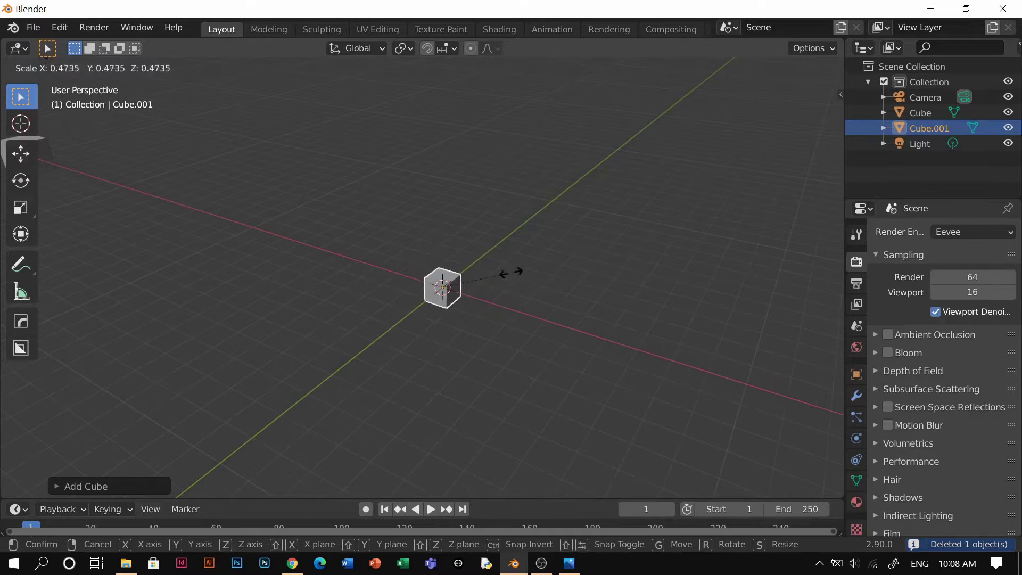
left_click(484, 279)
Step: Stretch the new cube along Z in two passes to form a tall vertical post
key("s")
key("z")
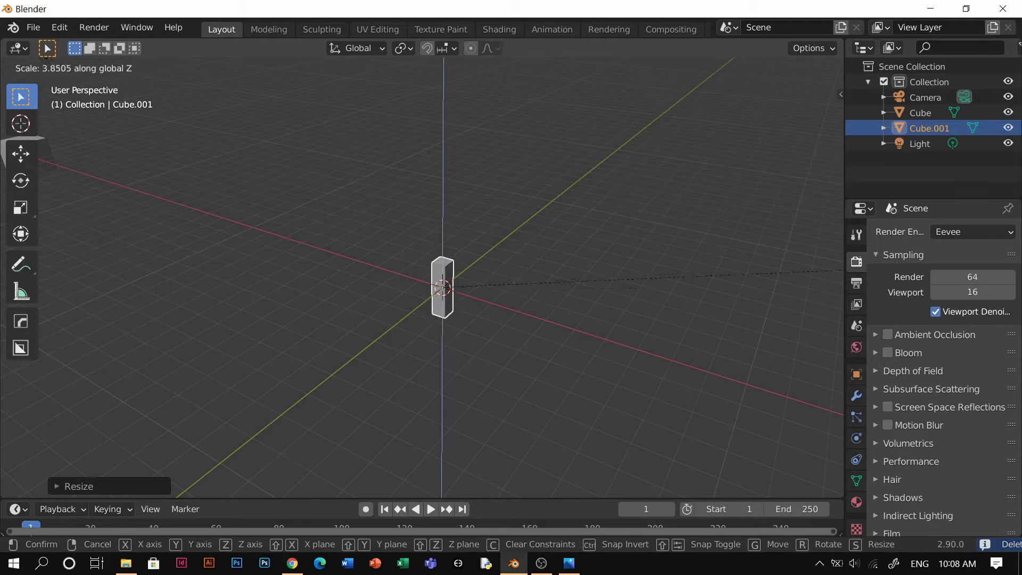
left_click(685, 323)
middle_click_drag(684, 324, 530, 299)
key("s")
key("z")
left_click(670, 314)
Step: Scale the post in X and Y only to make it slightly slimmer
key("s")
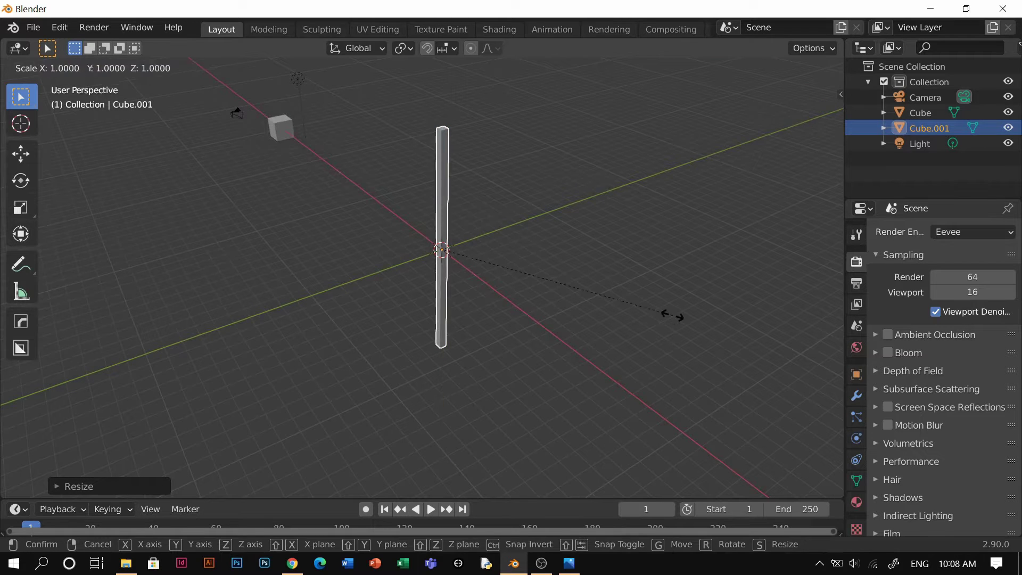
key("shift+z")
left_click(639, 308)
key("n")
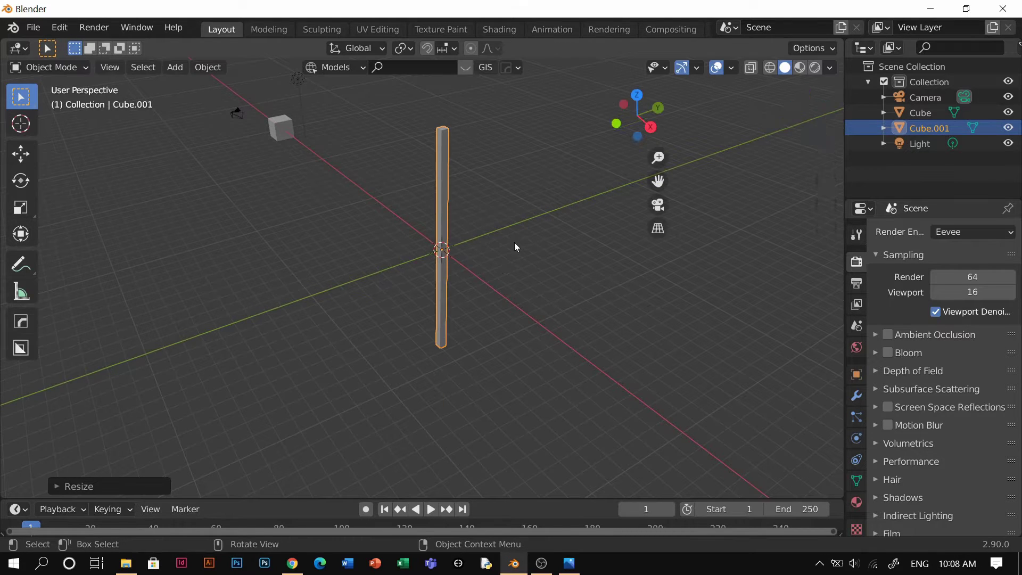
key("n")
left_click(60, 28)
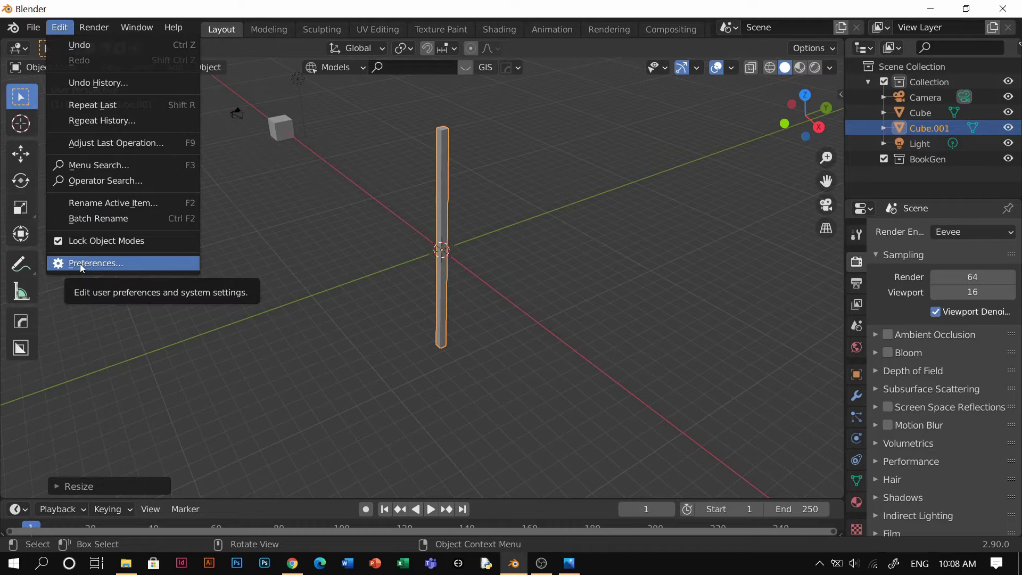
Step: Thin the post further by scaling it down with the Z axis locked, keeping its full height
scroll(494, 207, "up", 2)
middle_click_drag(497, 207, 490, 318, "shift")
middle_click_drag(490, 318, 499, 339)
key("s")
key("shift+z")
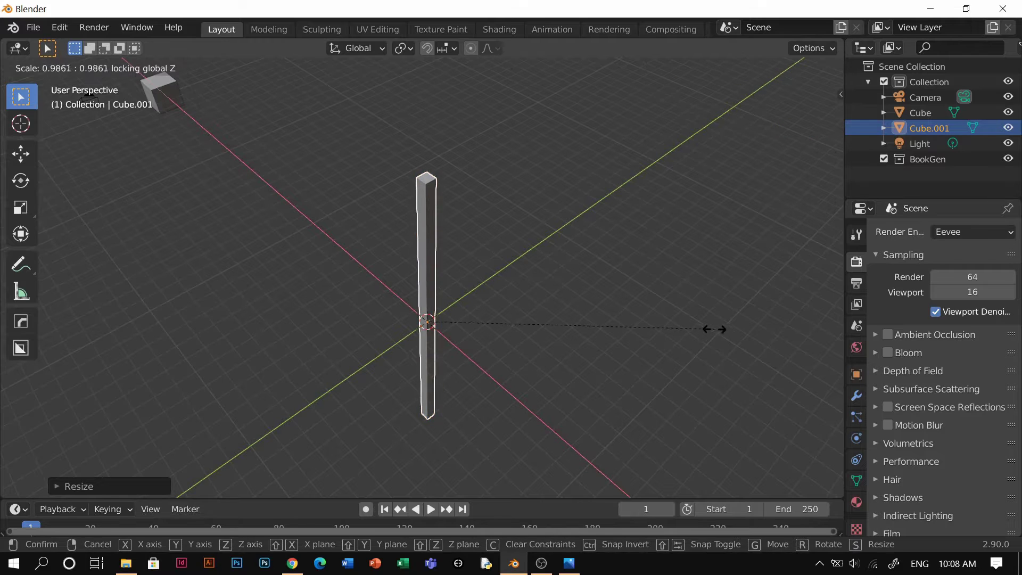
left_click(580, 302)
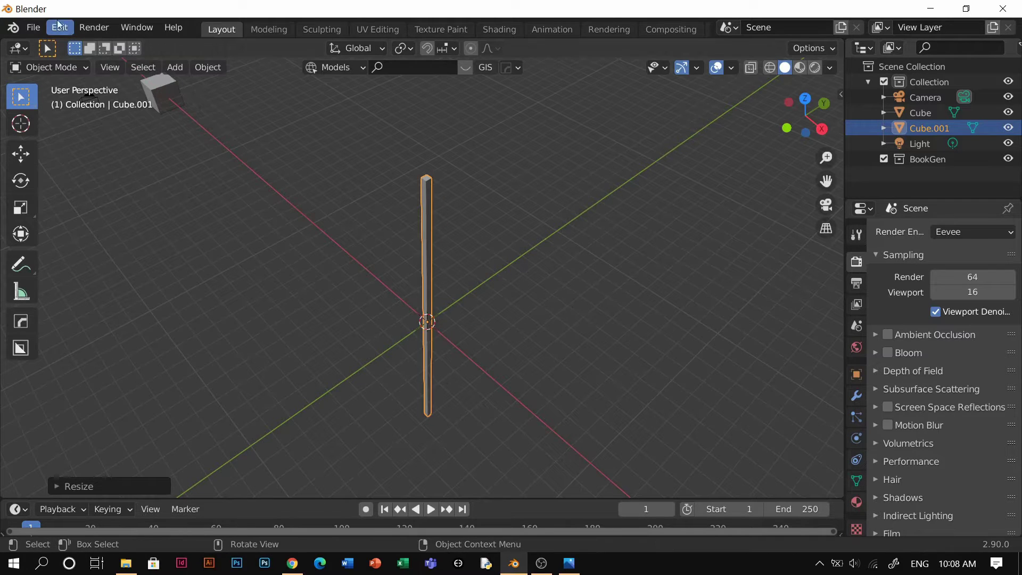
Step: Enable the System: Screencast Keys add-on in the preferences and close them
left_click(59, 26)
left_click(198, 259)
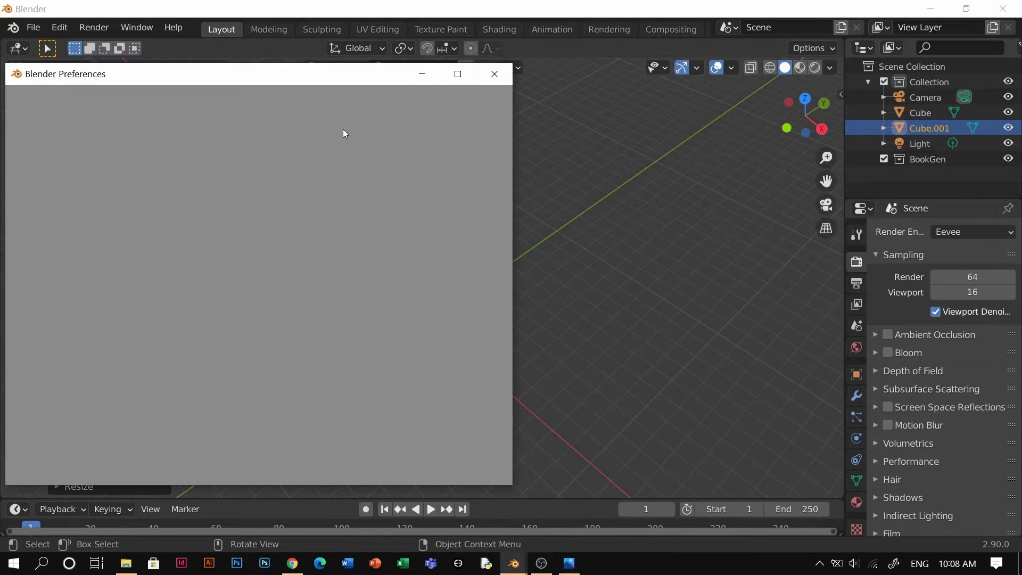
type("sc")
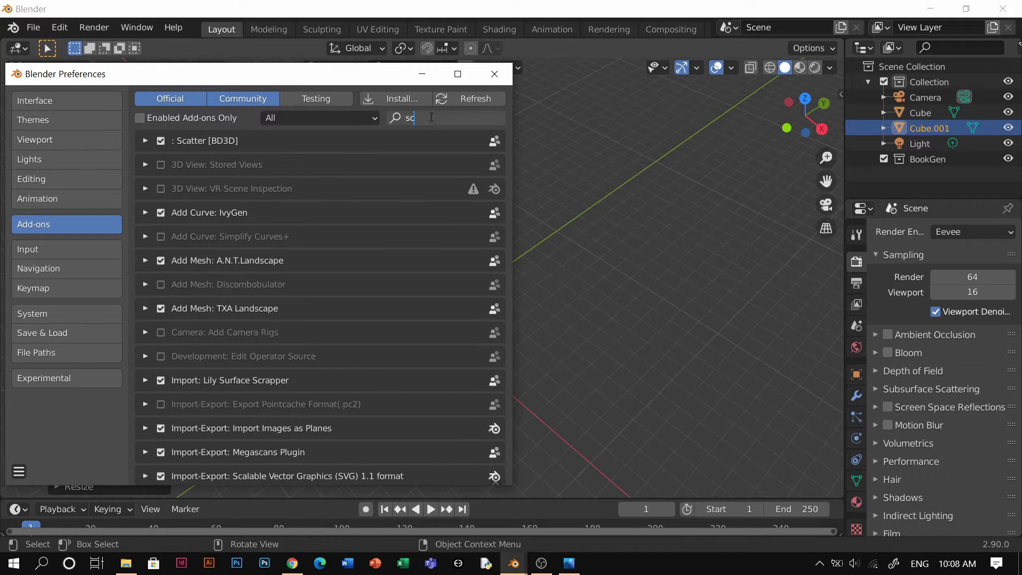
type("r")
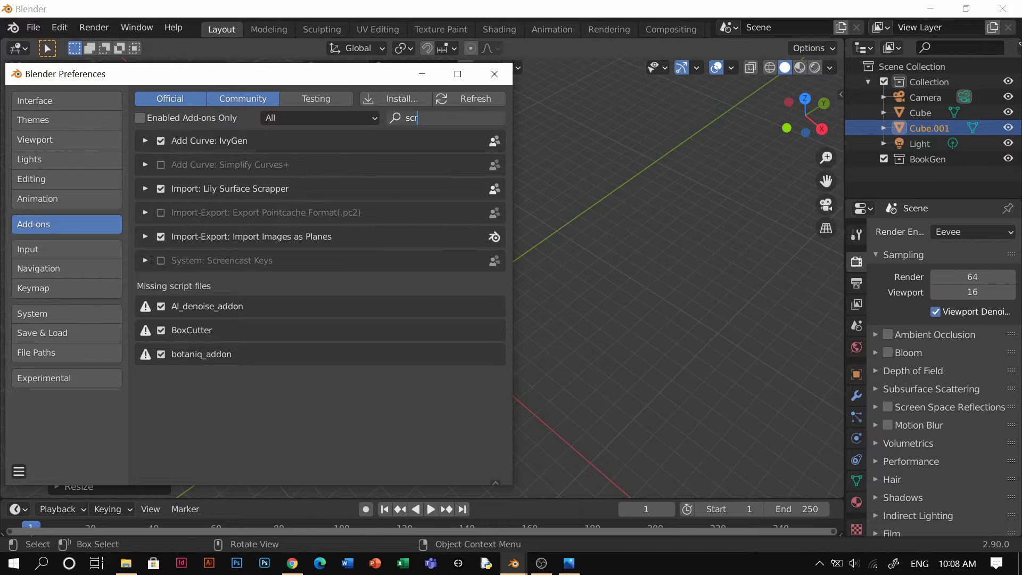
left_click(159, 263)
left_click(495, 74)
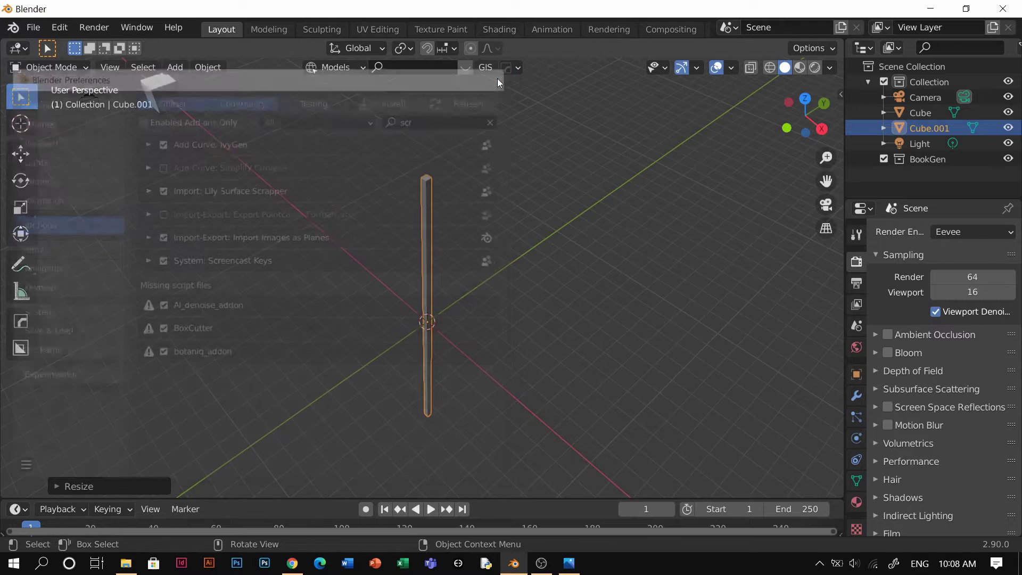
Step: Turn on the on-screen display of pressed keys in the viewport and reselect the post
key("ctrl+shift+b")
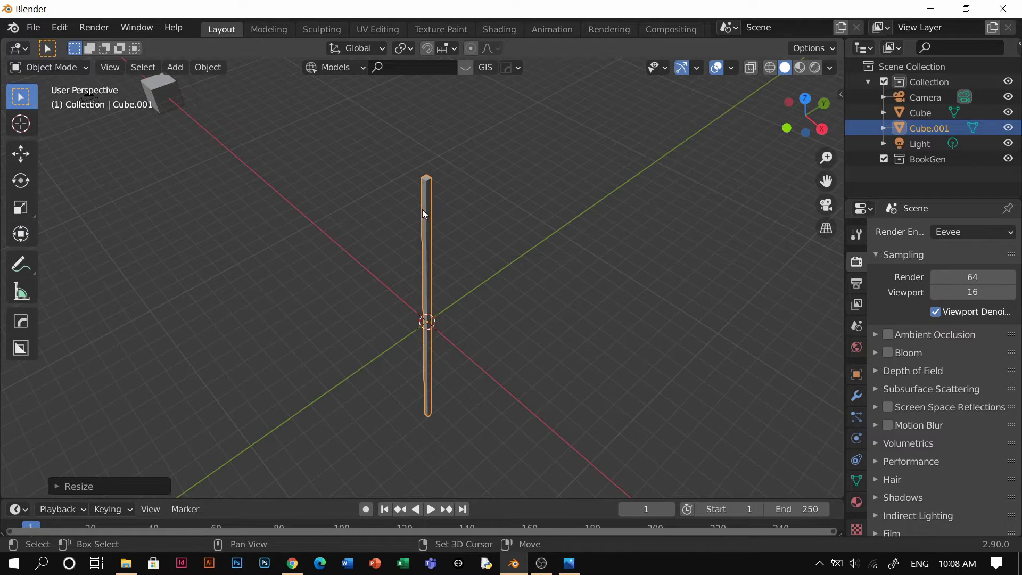
left_click(486, 245)
left_click(430, 224)
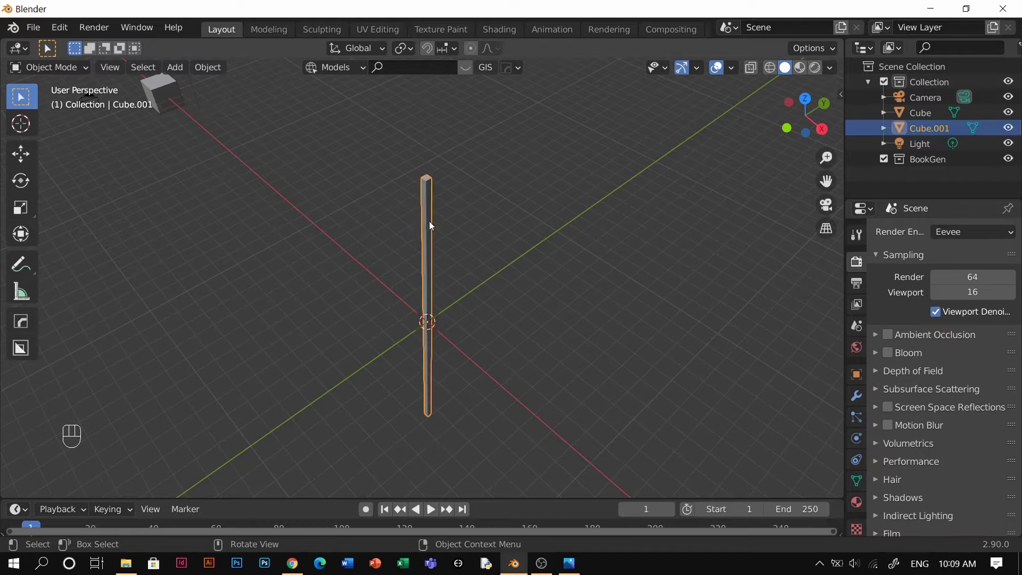
left_click(622, 358)
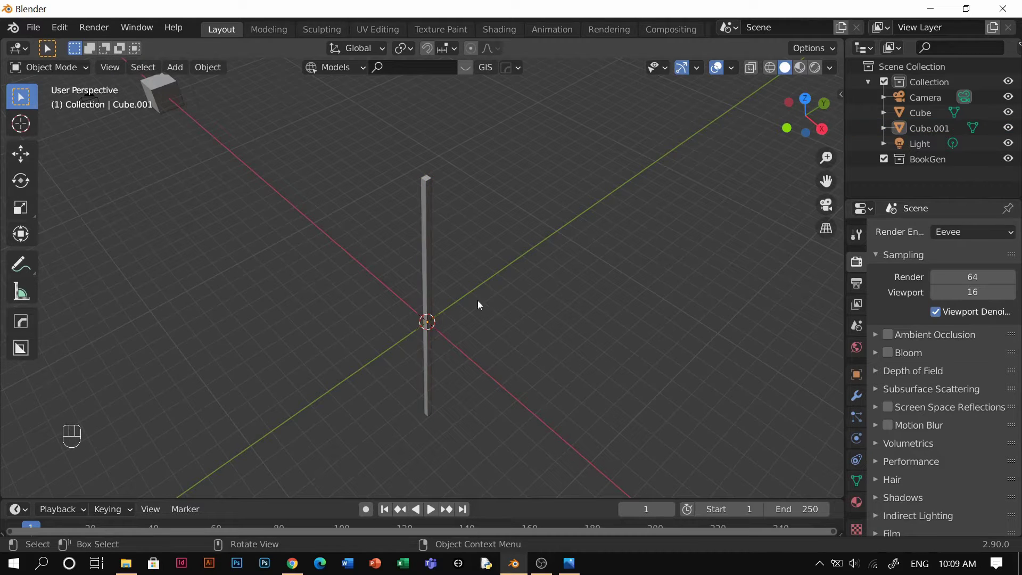
left_click(427, 202)
Step: Add another mesh cube at the origin and raise it to the upper end of the post
middle_click_drag(428, 213, 463, 252)
key("shift+a")
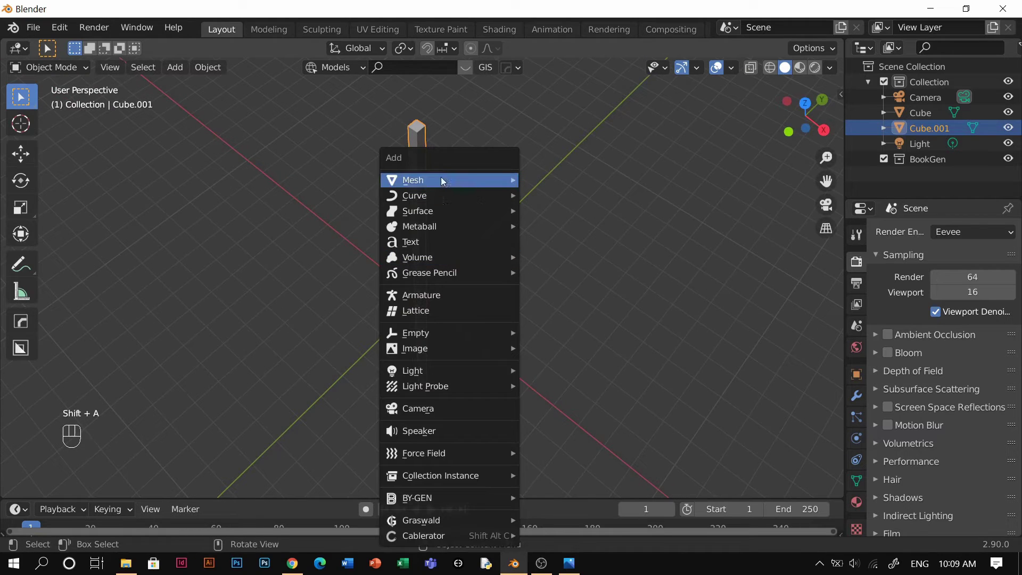
mouse_move(450, 181)
left_click(538, 233)
key("g")
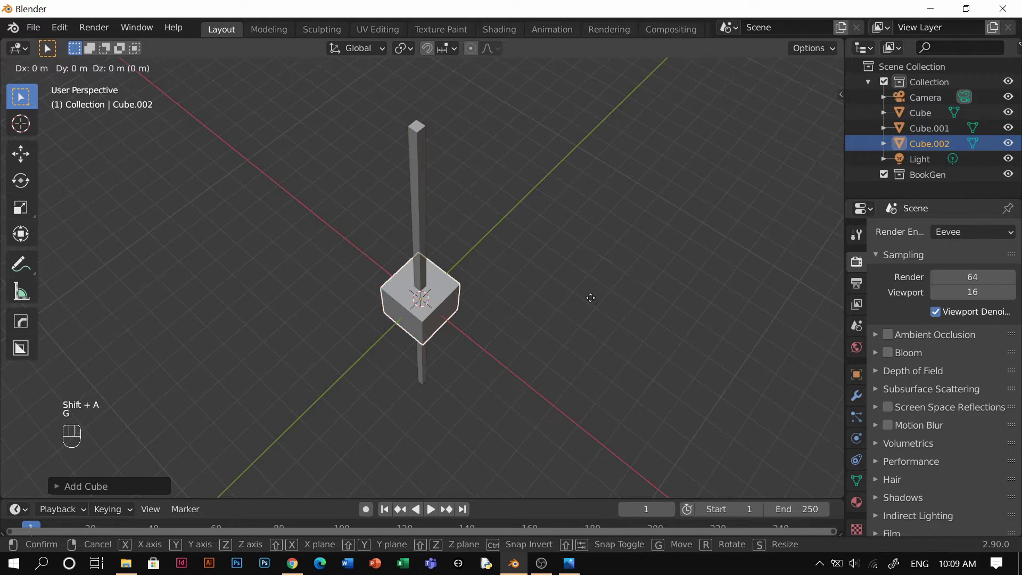
left_click(537, 209)
Step: Switch to Photos to check the Ready Player One race reference image, and return to the cube in Blender
key("alt+Tab")
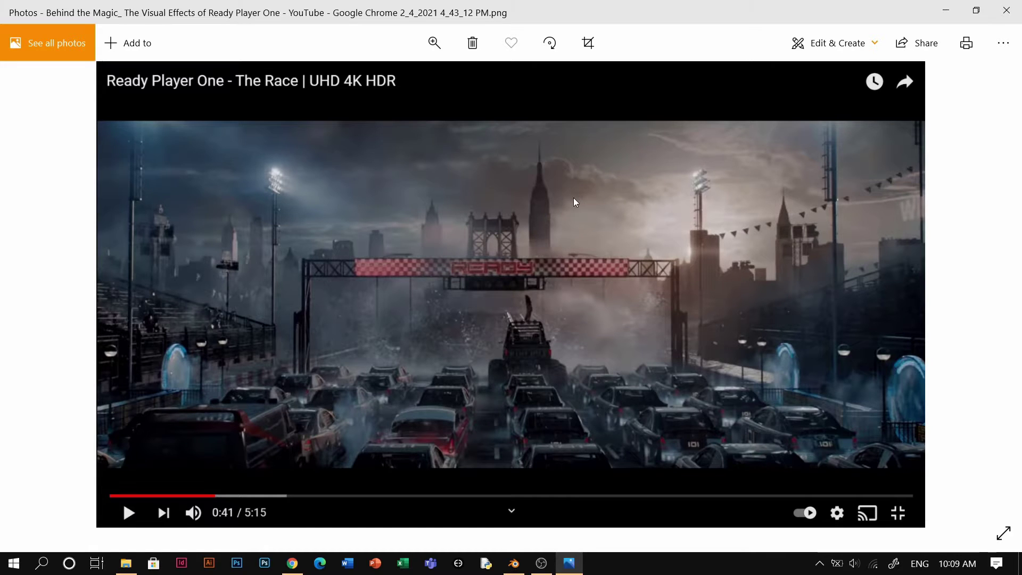
key("alt+Tab")
left_click(504, 274)
left_click(422, 180)
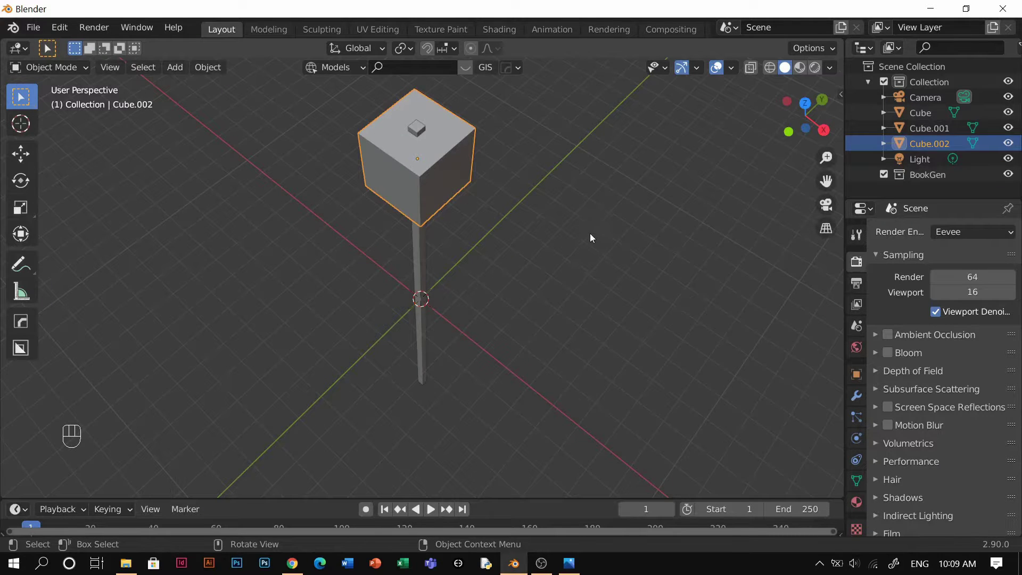
Step: Scale the upper cube down uniformly to about 0.4 and raise it along Z towards the post's tip
key("s")
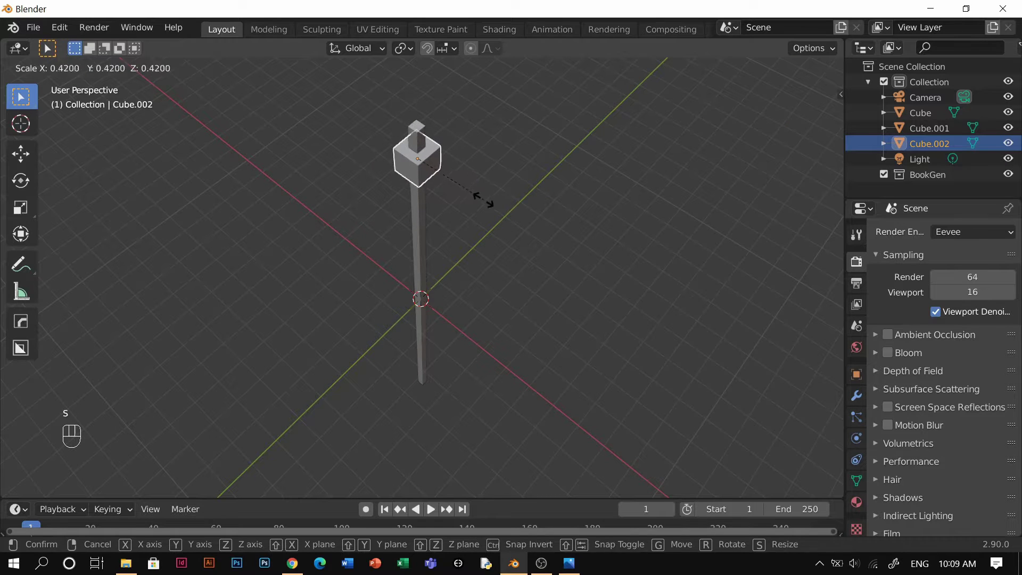
left_click(468, 197)
key("g")
key("z")
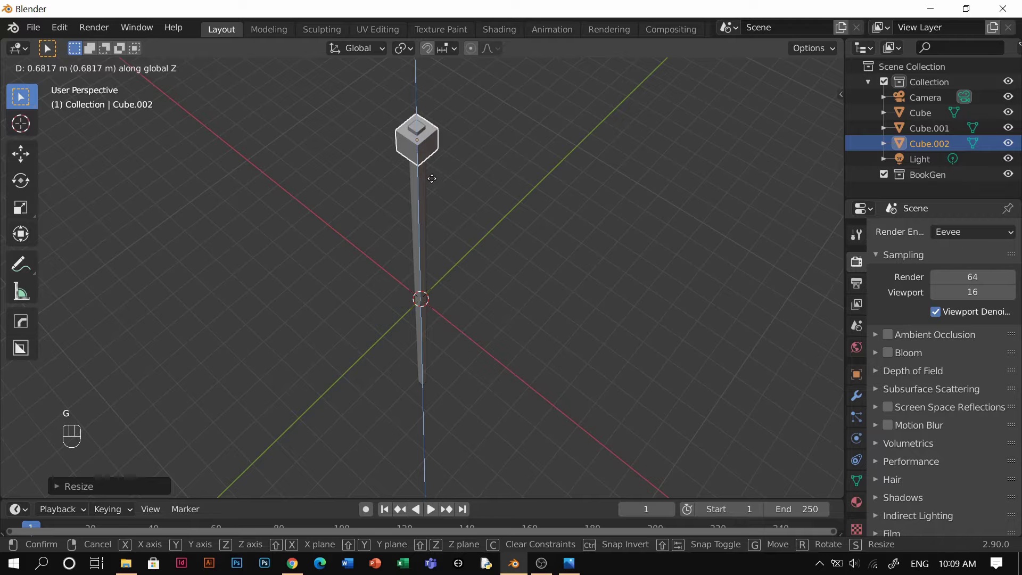
left_click(435, 187)
Step: Stretch the upper cube along Z by about 2.7 and lower it about 0.84 m along Z, below the post's tip
key("s")
key("z")
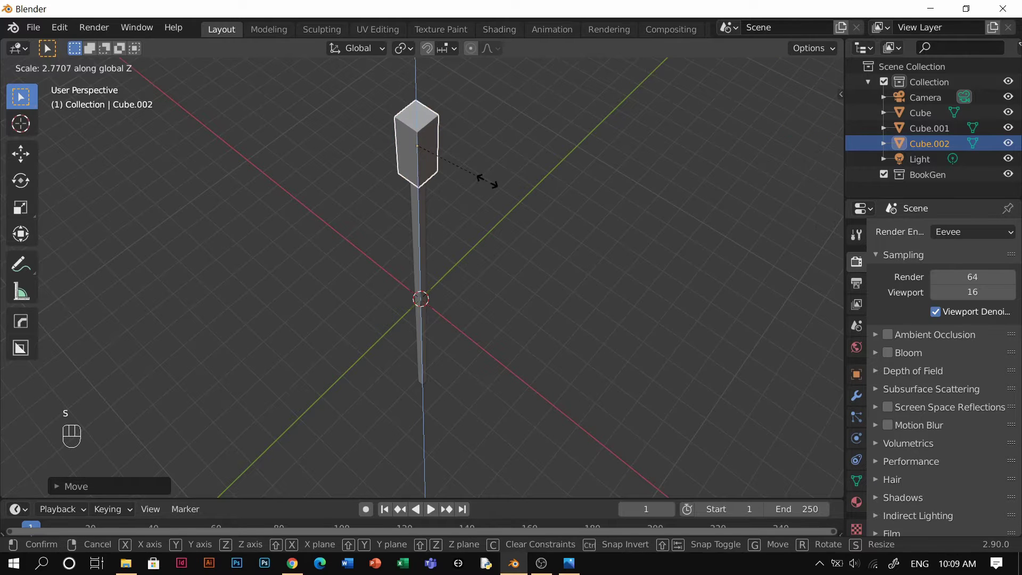
left_click(482, 181)
key("g")
key("y")
key("z")
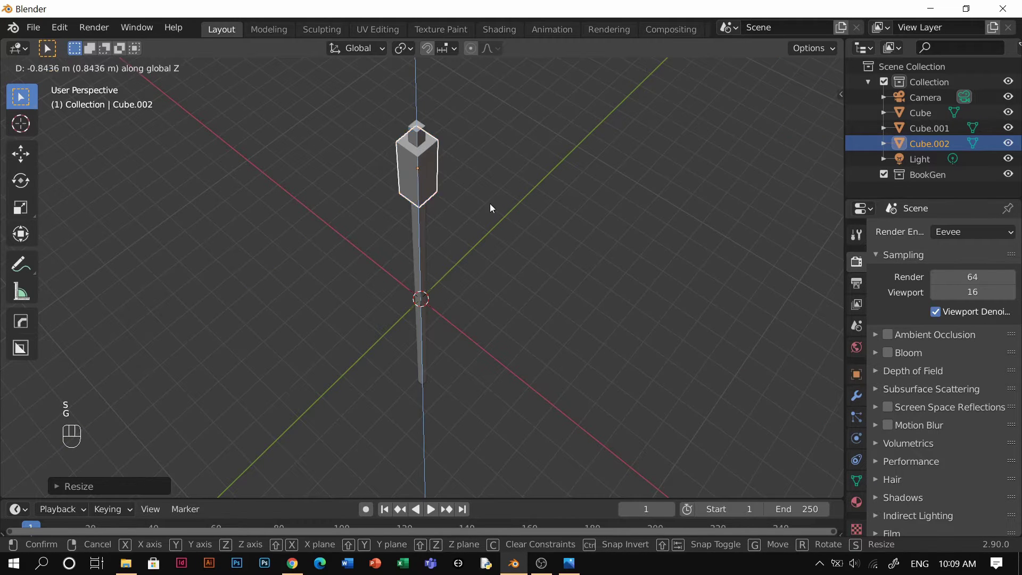
left_click(490, 204)
left_click(489, 203)
Step: Widen the upper block along the Y axis and deselect it
scroll(420, 190, "up", 1)
left_click(418, 167)
scroll(508, 190, "down", 1)
key("s")
key("x")
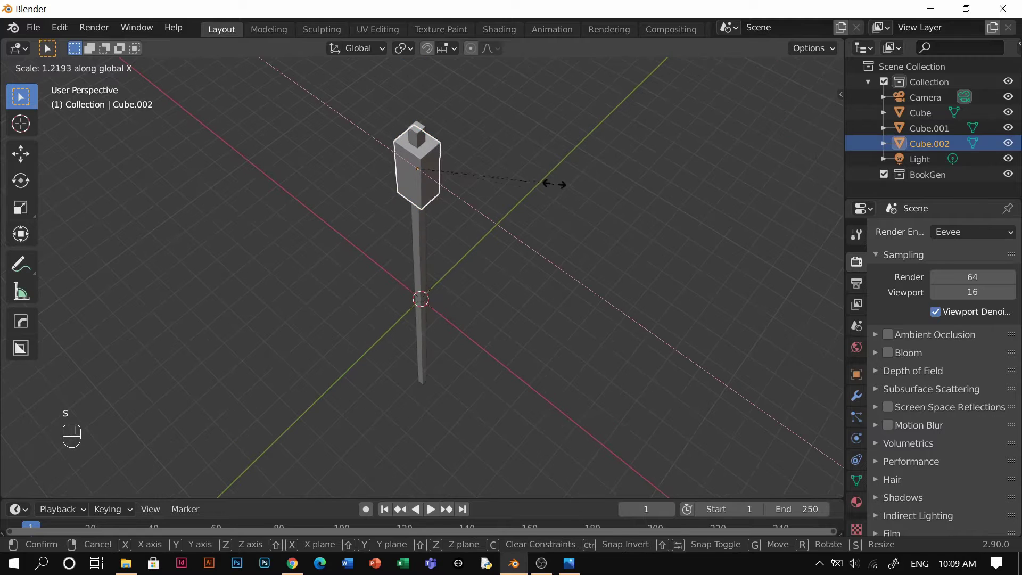
key("y")
left_click(608, 151)
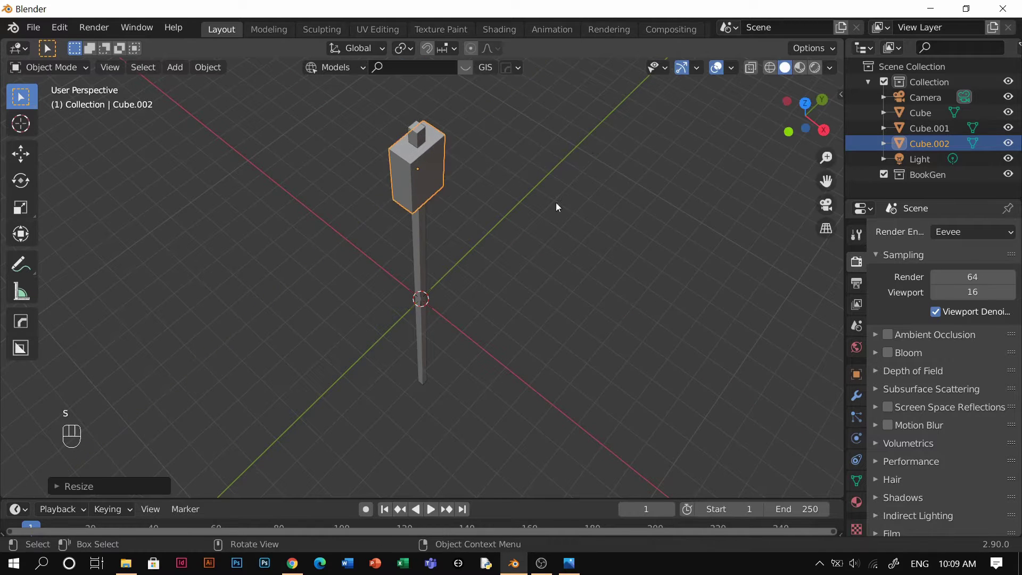
left_click(556, 202)
Step: Add a mesh cube at the origin and move it down along Z to near the post's lower end
middle_click_drag(555, 202, 585, 186)
middle_click_drag(585, 186, 462, 350, "shift")
key("shift+a")
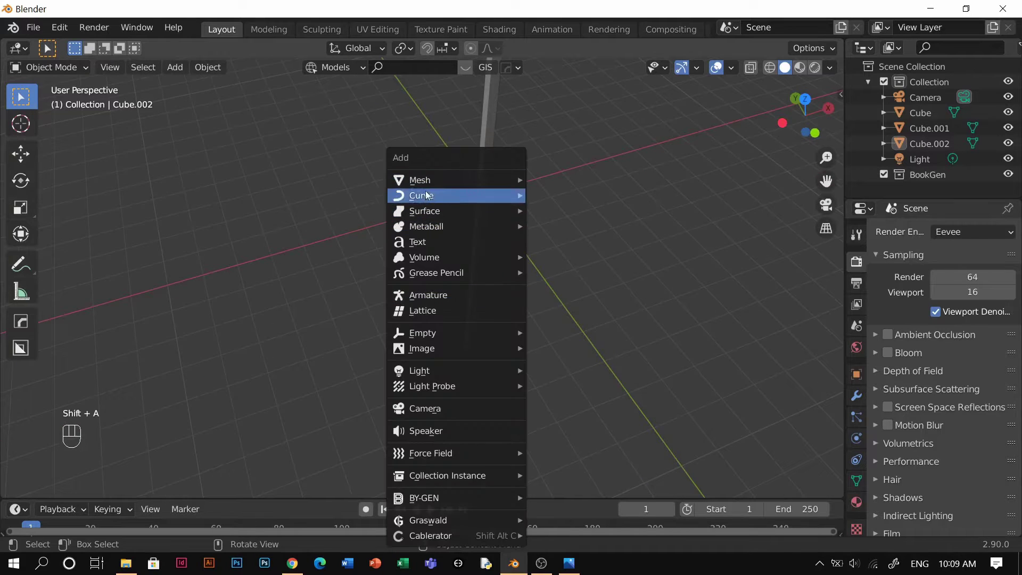
mouse_move(454, 197)
left_click(559, 246)
key("g")
key("y")
key("z")
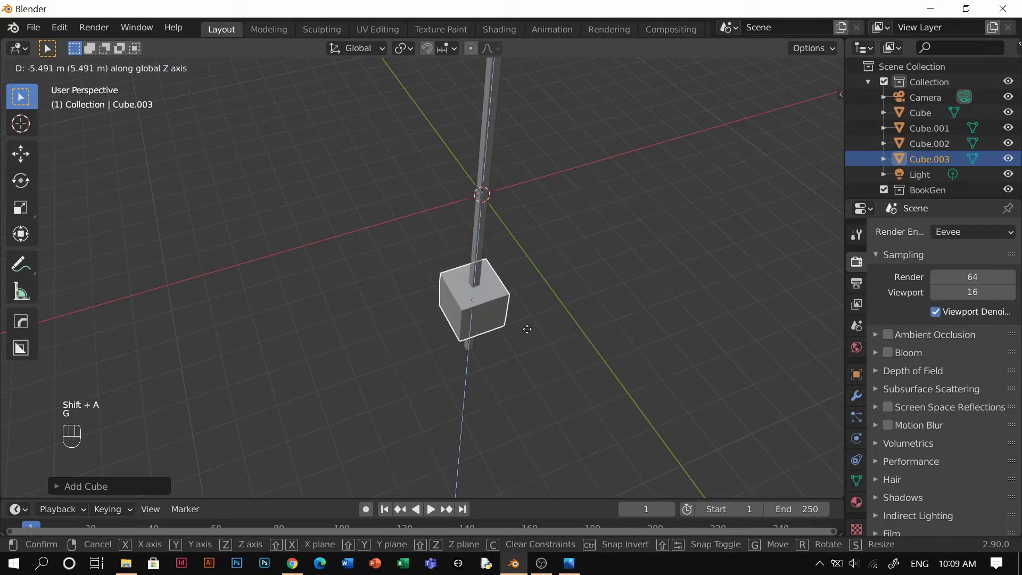
left_click(588, 347)
Step: Narrow the lower cube along X and flatten it along Z into a low bar across the post
key("s")
key("x")
left_click(510, 316)
key("s")
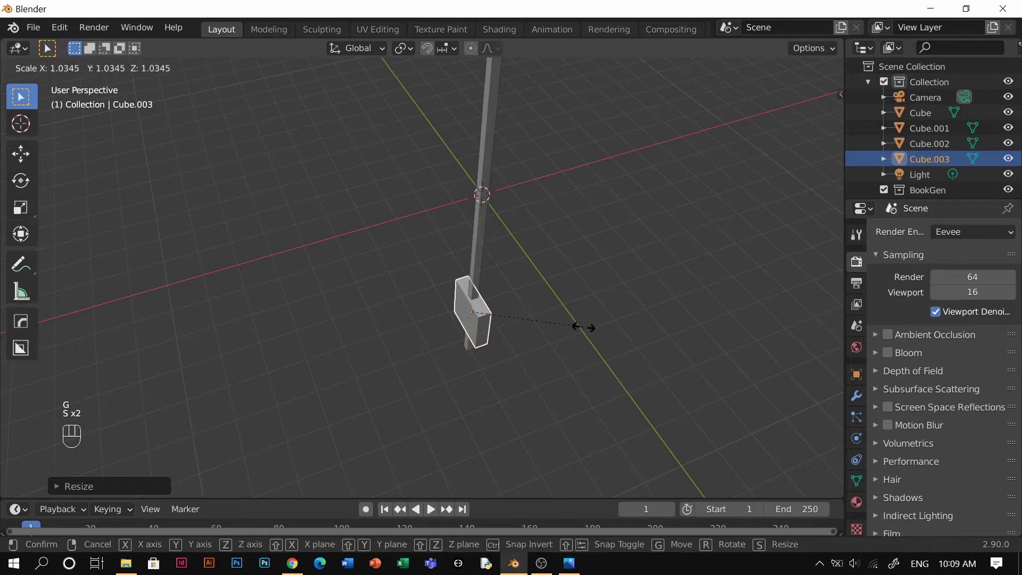
key("z")
left_click(499, 312)
scroll(548, 298, "up", 6)
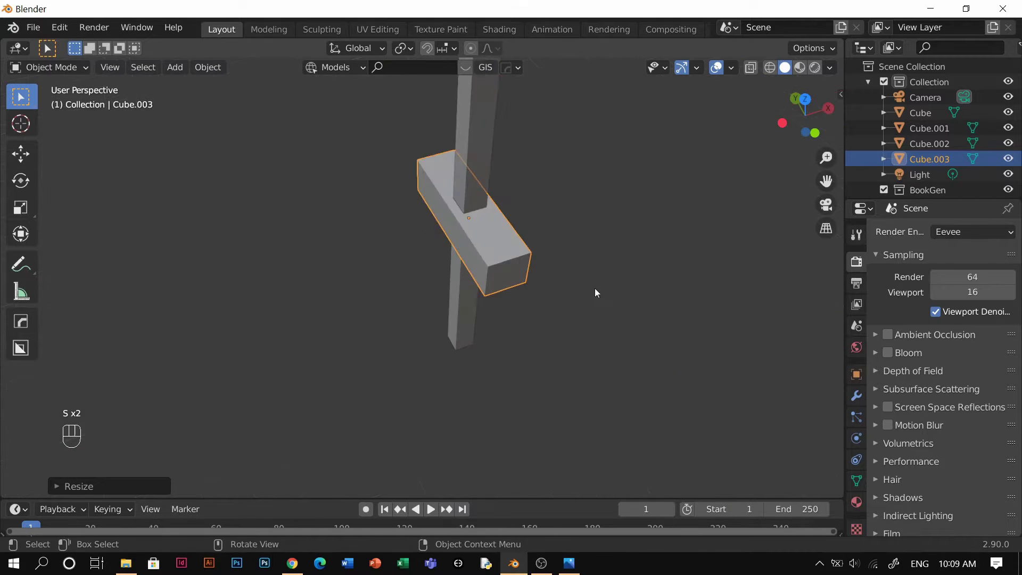
Step: Shrink the lower crossbar uniformly and lengthen it along the Y axis
key("s")
key("s")
key("x")
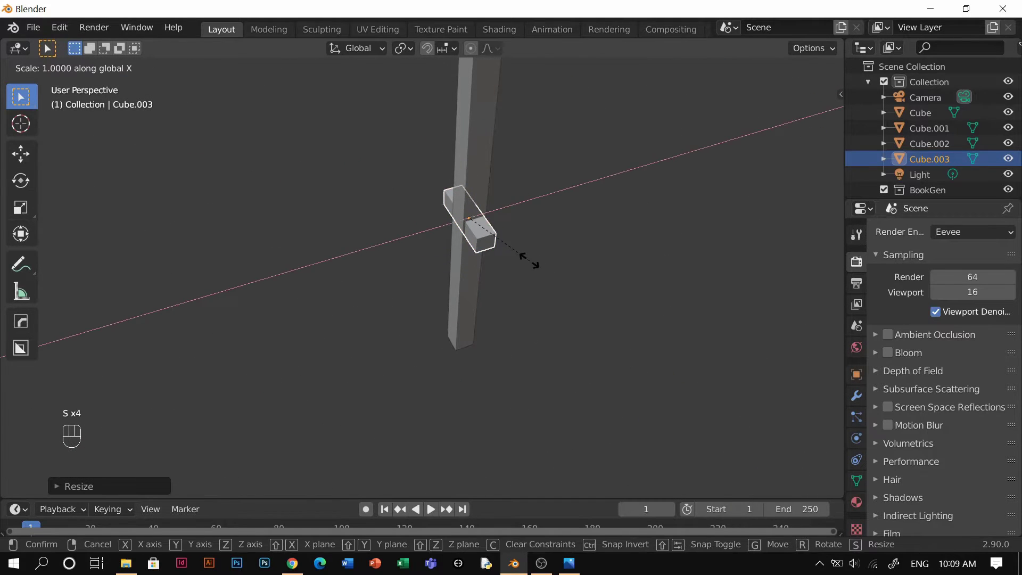
key("y")
left_click(565, 292)
Step: Shift the crossbar slightly along negative X and lower it along Z toward the post's lower end
key("g")
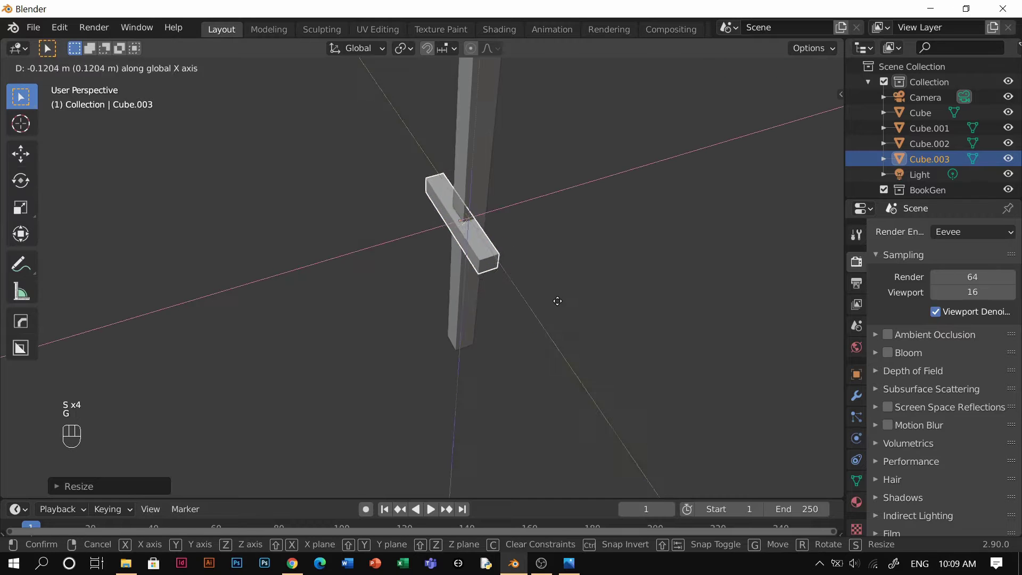
key("x")
left_click(554, 299)
key("g")
key("z")
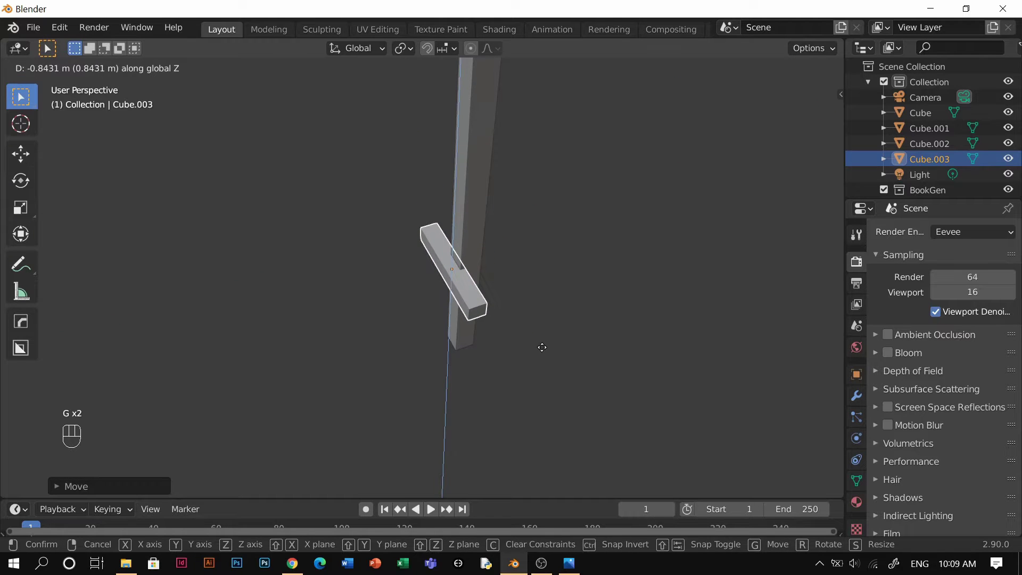
left_click(539, 338)
Step: Thin the crossbar to about 0.7 in X and Z while keeping its Y length, and deselect it
middle_click_drag(474, 288, 525, 271)
key("s")
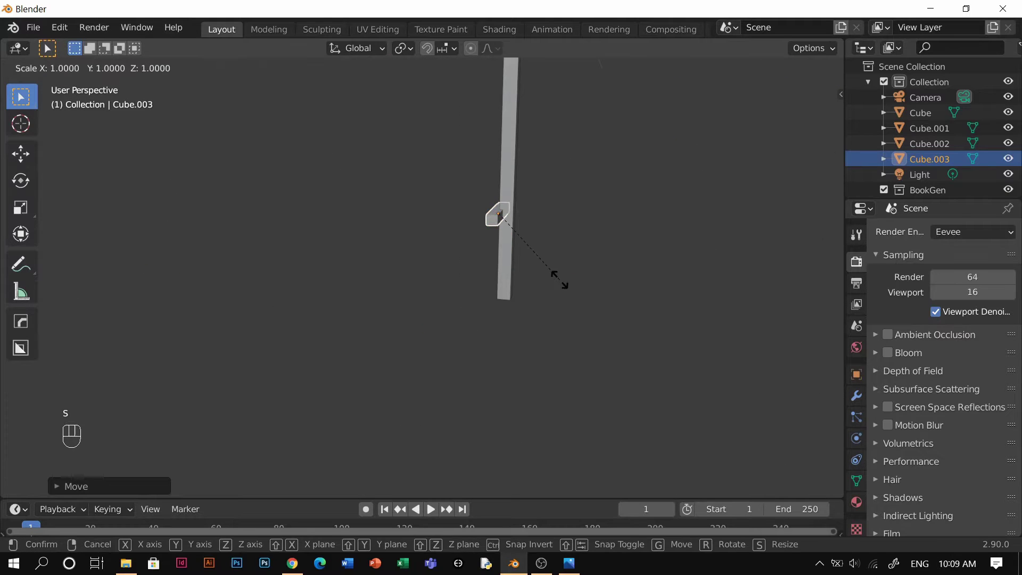
key("shift+y")
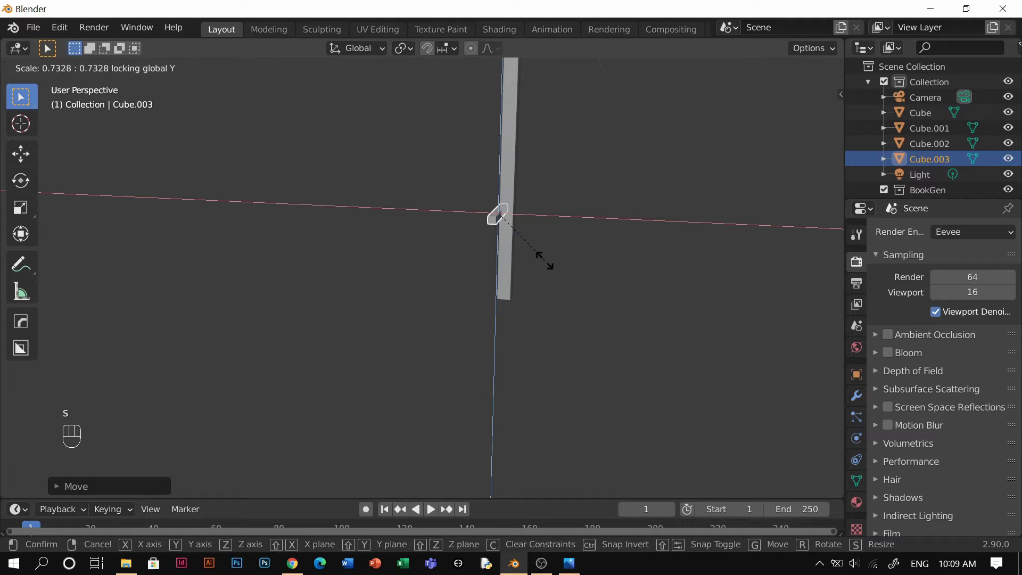
left_click(540, 256)
left_click(438, 218)
middle_click_drag(438, 218, 542, 264)
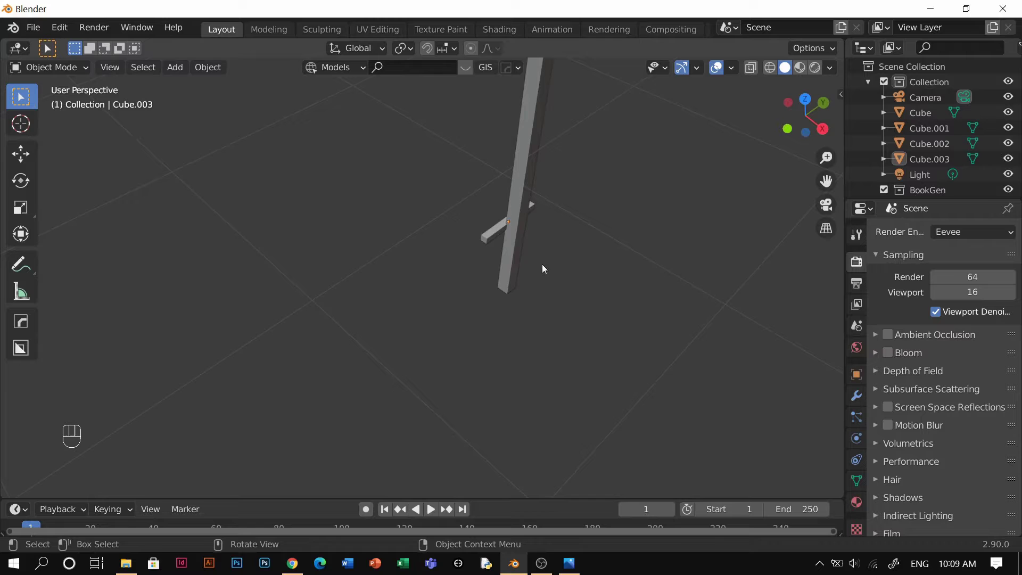
Step: Array the crossbar up the post with HOps Array V2, using 8 copies and a constant Z offset of about 22.88
left_click(484, 232)
middle_click_drag(484, 232, 481, 341, "ctrl")
key("q")
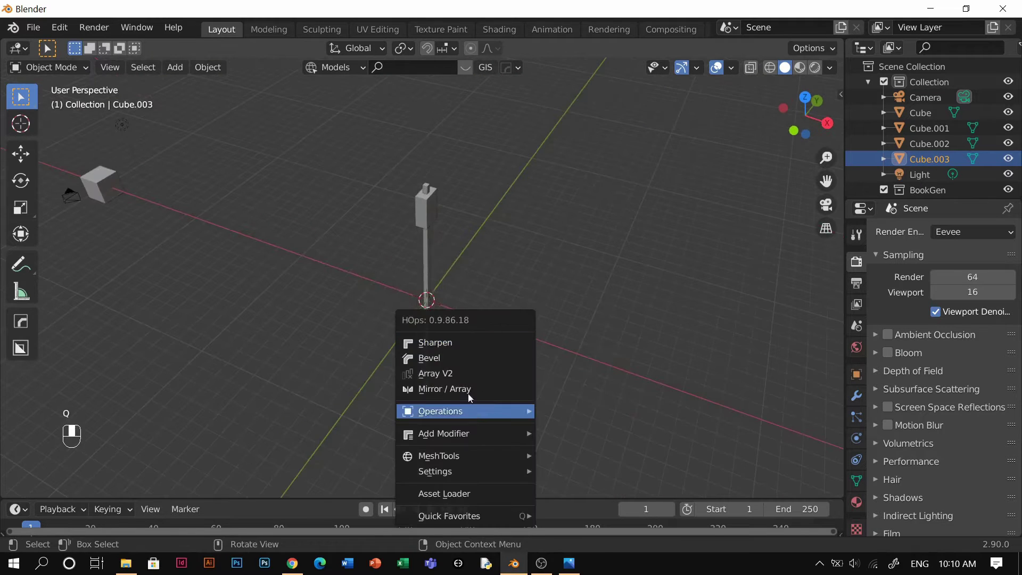
left_click(452, 373)
key("x")
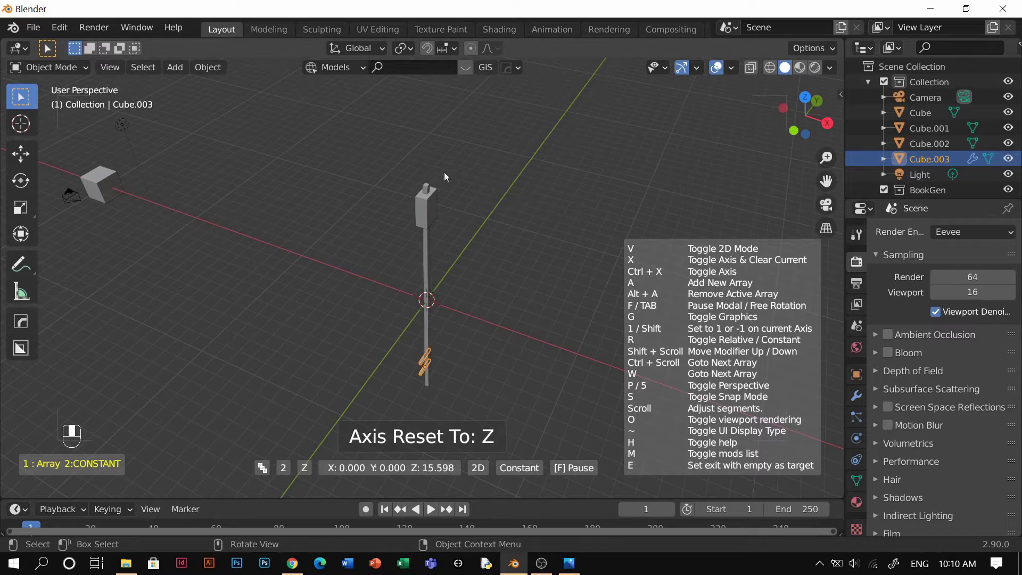
scroll(65, 340, "up", 6)
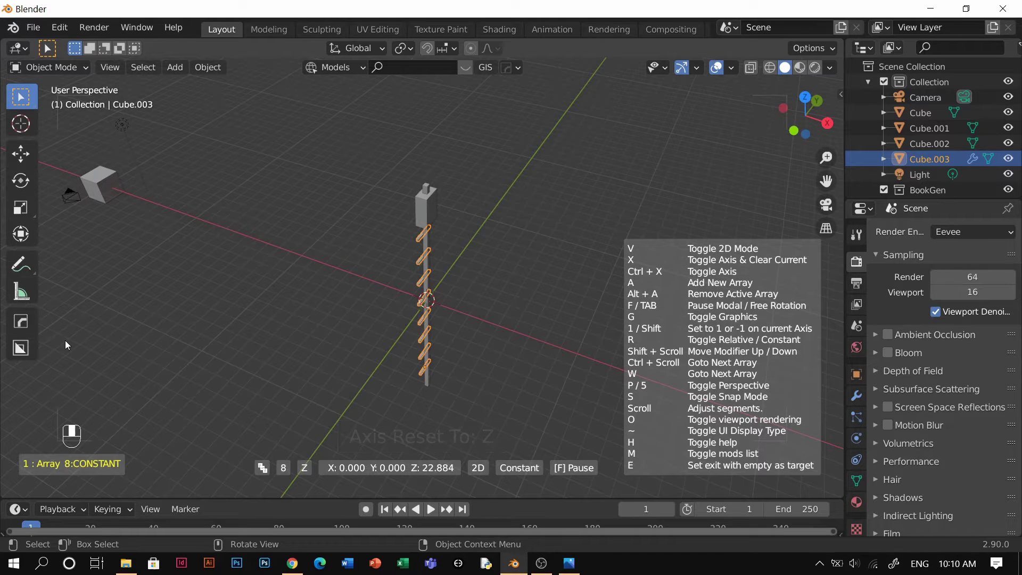
left_click(65, 340)
left_click(490, 260)
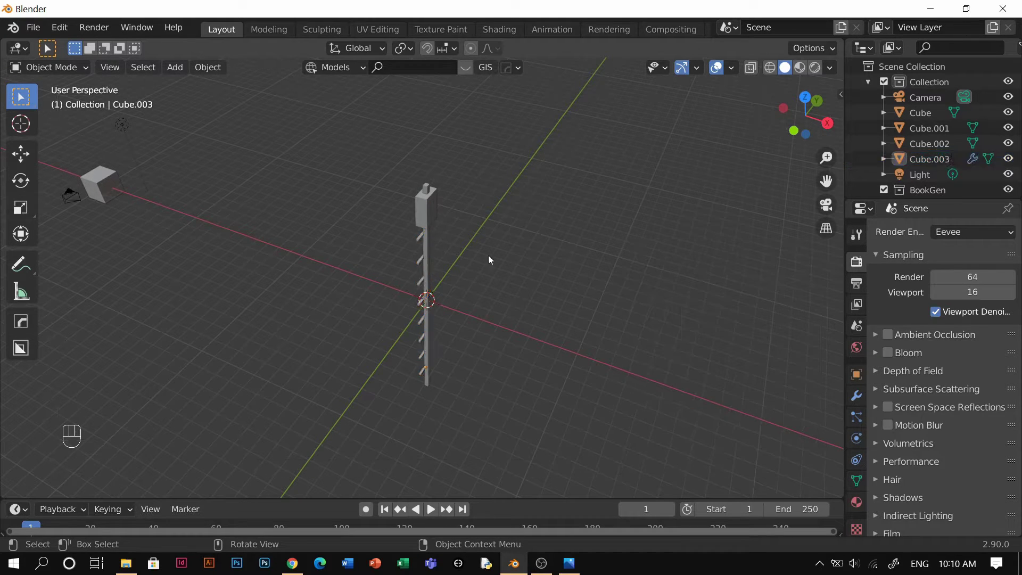
Step: Narrow the large block near the post's top slightly along the X axis
middle_click_drag(417, 256, 471, 281)
scroll(470, 277, "up", 3)
left_click(465, 234)
middle_click_drag(465, 234, 532, 287)
scroll(531, 286, "up", 2)
key("s")
key("x")
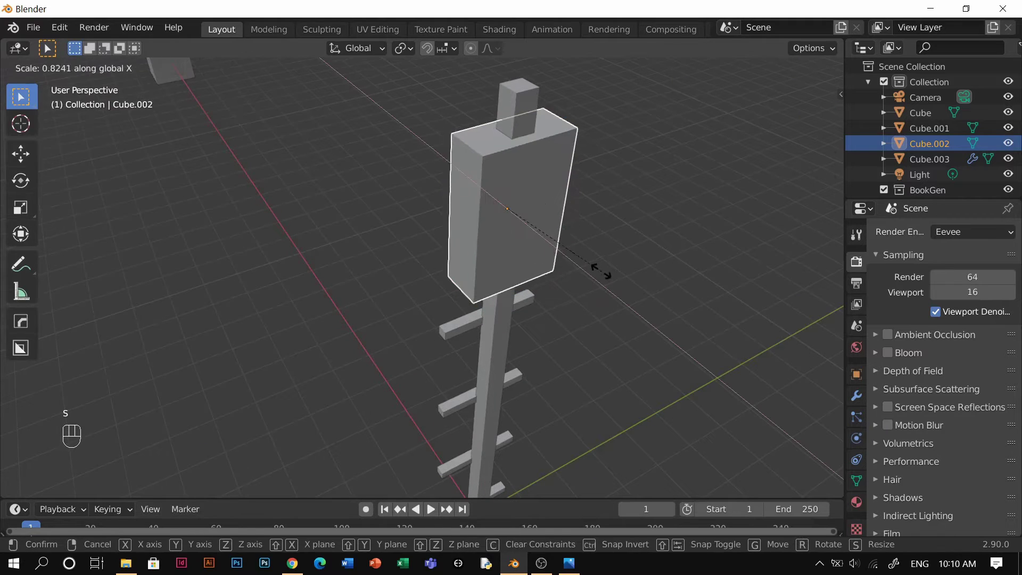
left_click(608, 283)
Step: Shrink the upper block uniformly and offset it along negative Y on the post
key("s")
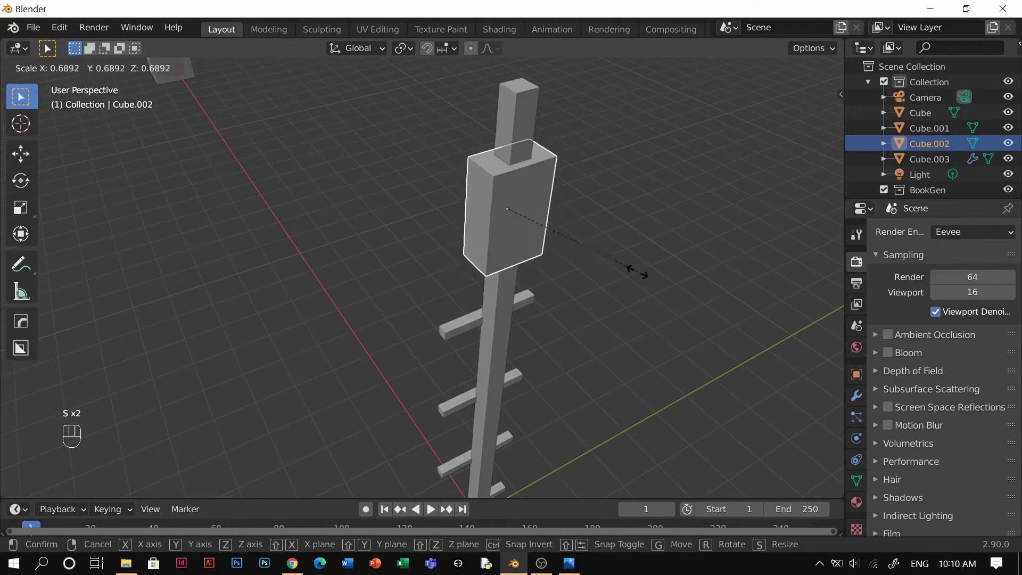
left_click(600, 270)
key("g")
key("x")
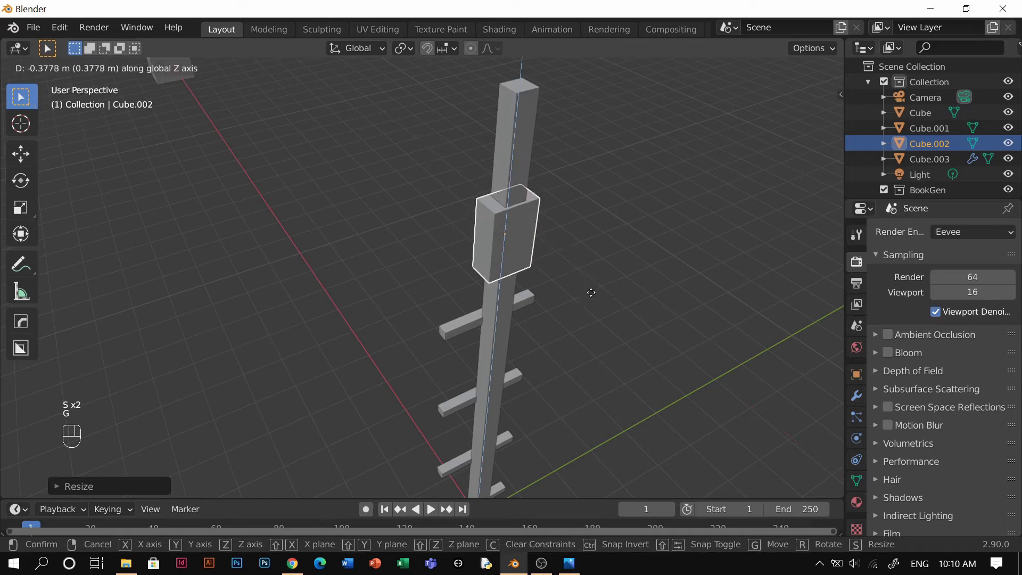
left_click(579, 273)
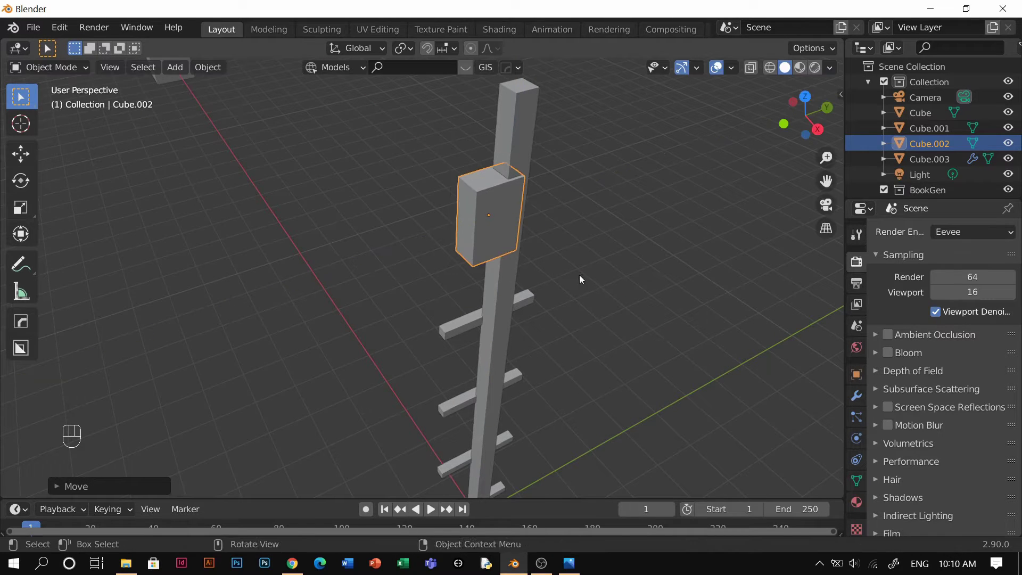
Step: Duplicate the upper block, offset the copy along X and about 0.39 m along Y, and scale it down slightly
key("shift+d")
key("x")
left_click(584, 283)
key("g")
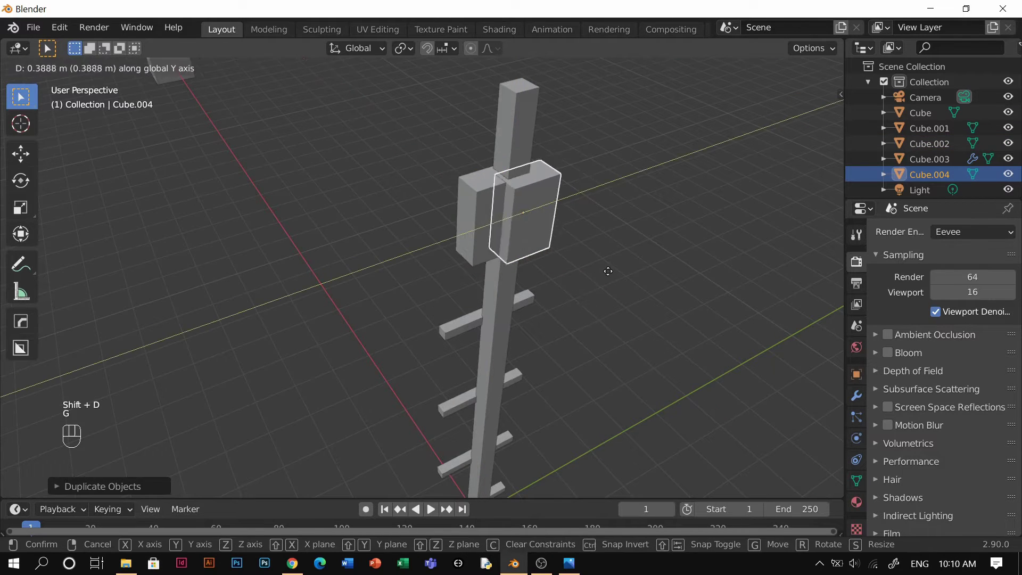
left_click(608, 275)
key("s")
left_click(619, 275)
left_click(617, 262)
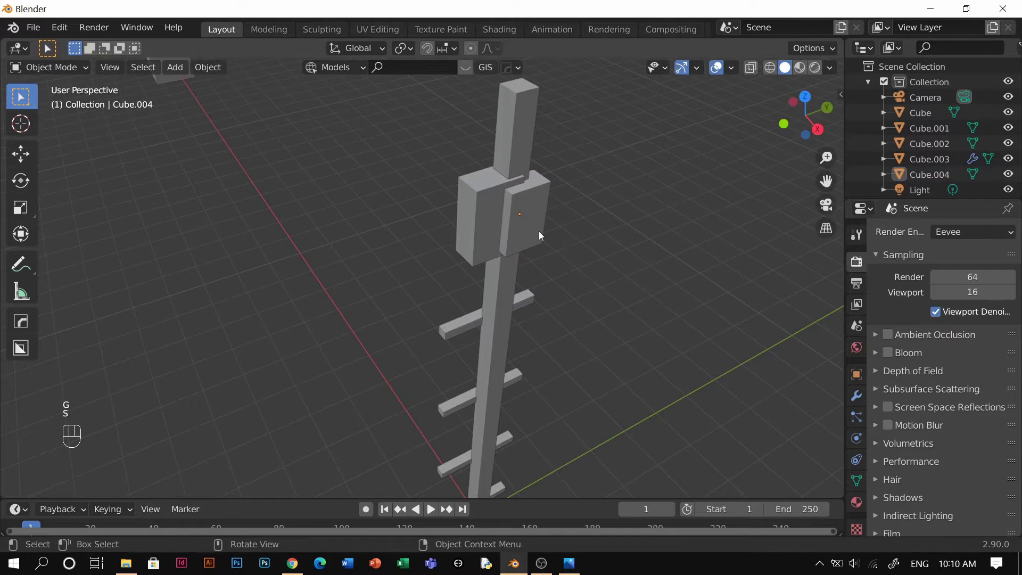
Step: Duplicate both overlapping upper blocks and offset the copies along positive Y
left_click(539, 231)
left_click(500, 250, "shift")
key("shift+d")
key("x")
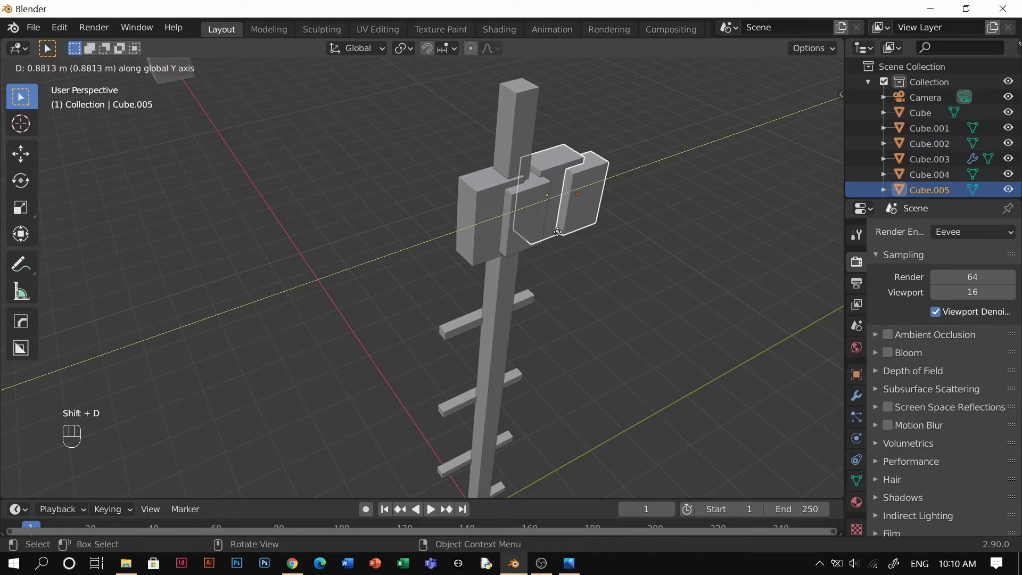
left_click(548, 234)
Step: Rotate the duplicated pair about the X axis onto their sides and scale them down
key("r")
key("x")
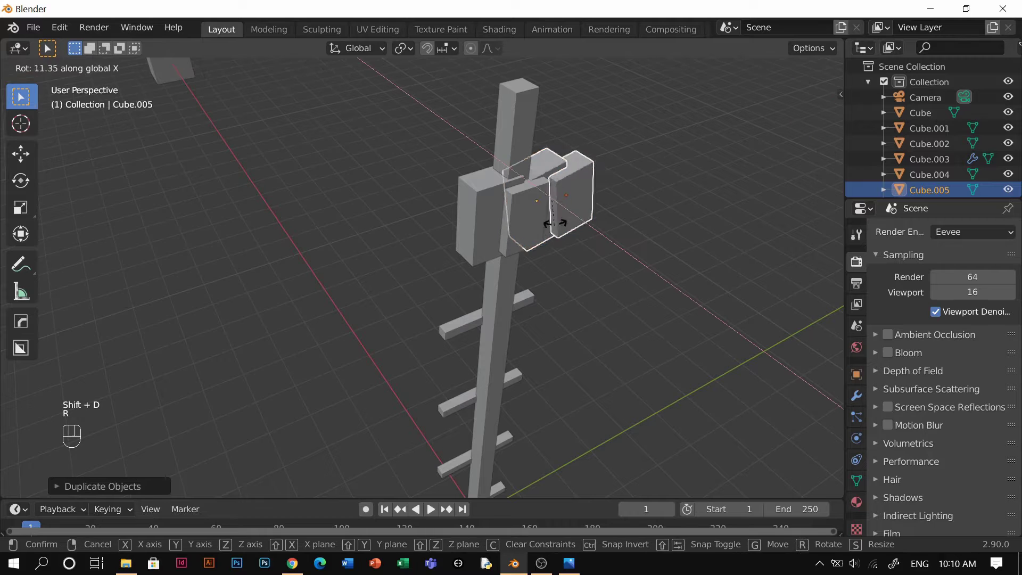
key("0")
key("Return")
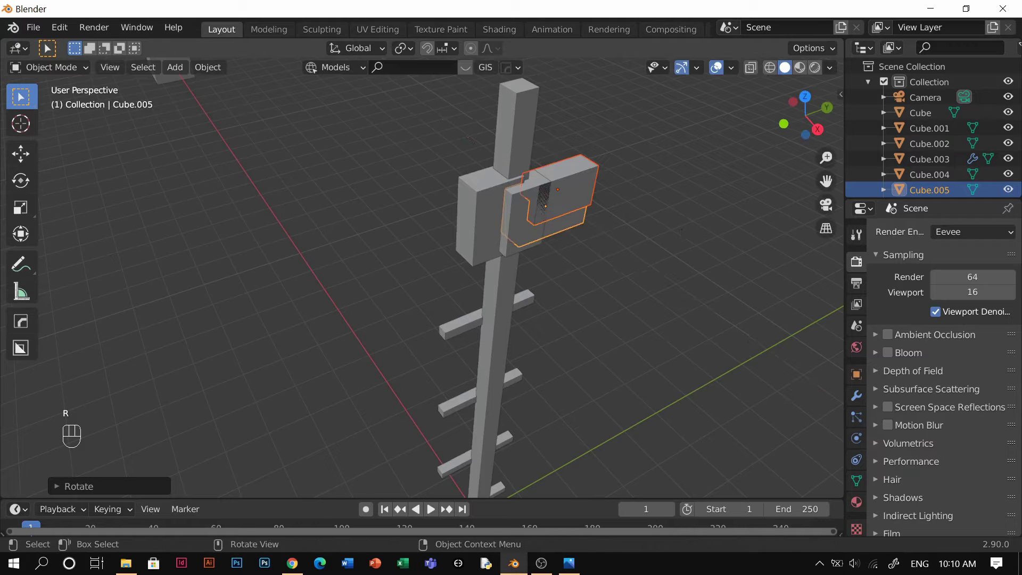
key("s")
left_click(608, 234)
Step: Merge the two small duplicated blocks into one piece with an Auto Boolean Union
middle_click_drag(513, 237, 480, 323)
scroll(596, 240, "up", 2)
scroll(525, 281, "up", 1)
left_click(531, 267)
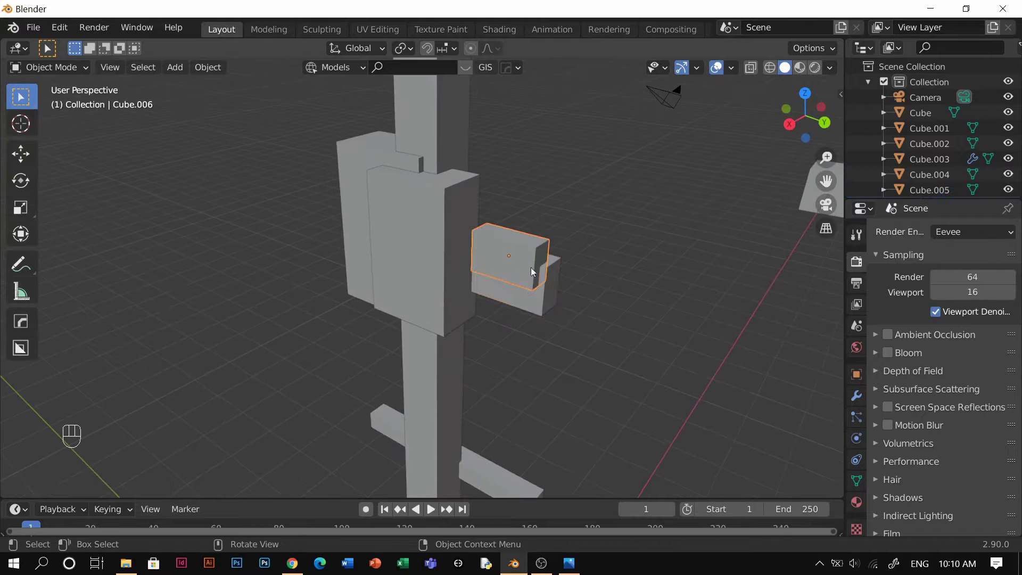
left_click(534, 307, "shift")
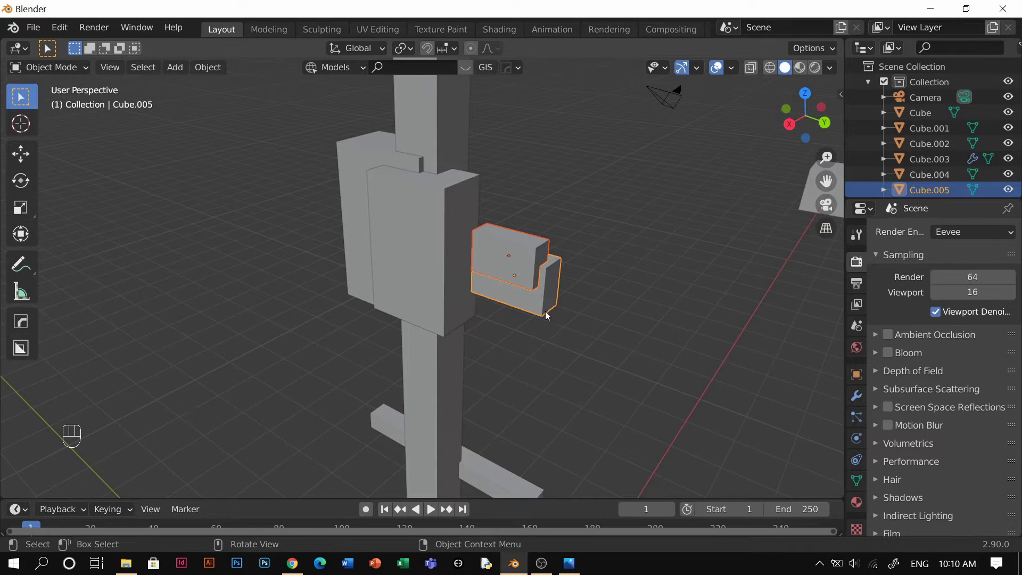
key("shift+ctrl+b")
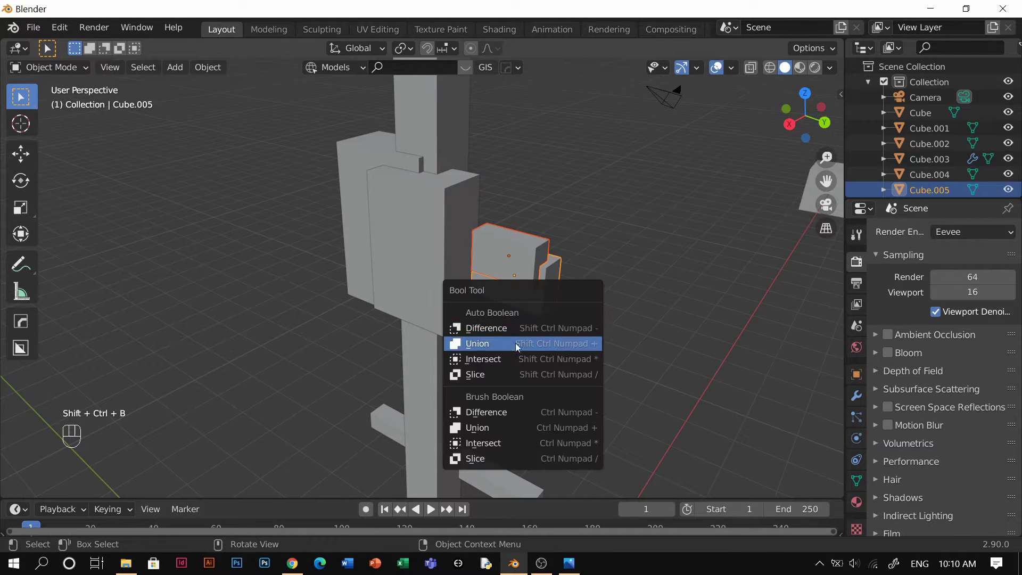
left_click(531, 339)
Step: Shrink the merged piece and move it along negative Y into the side face of the large block
left_click(536, 278)
key("g")
key("y")
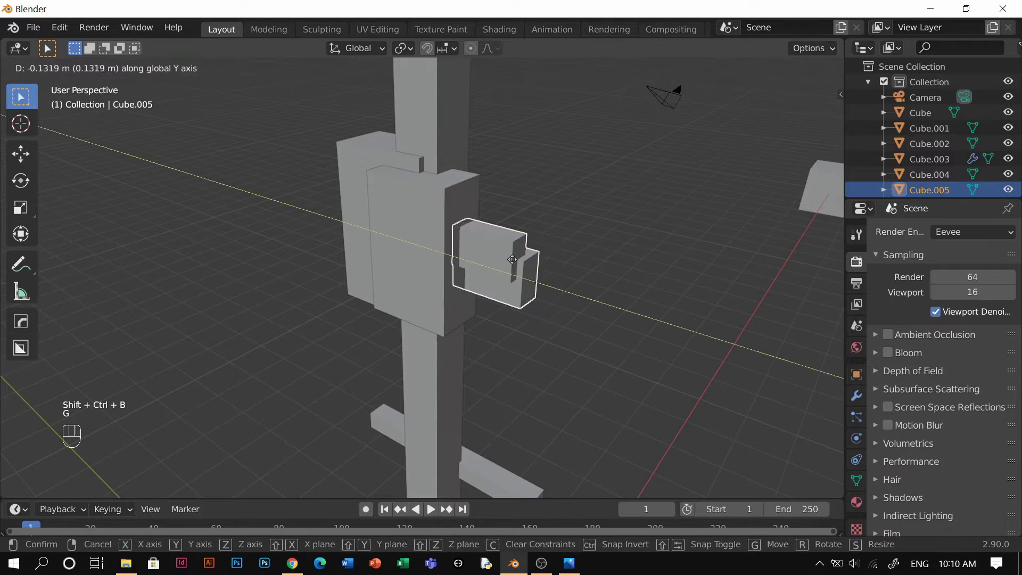
left_click(506, 259)
key("s")
left_click(527, 266)
key("g")
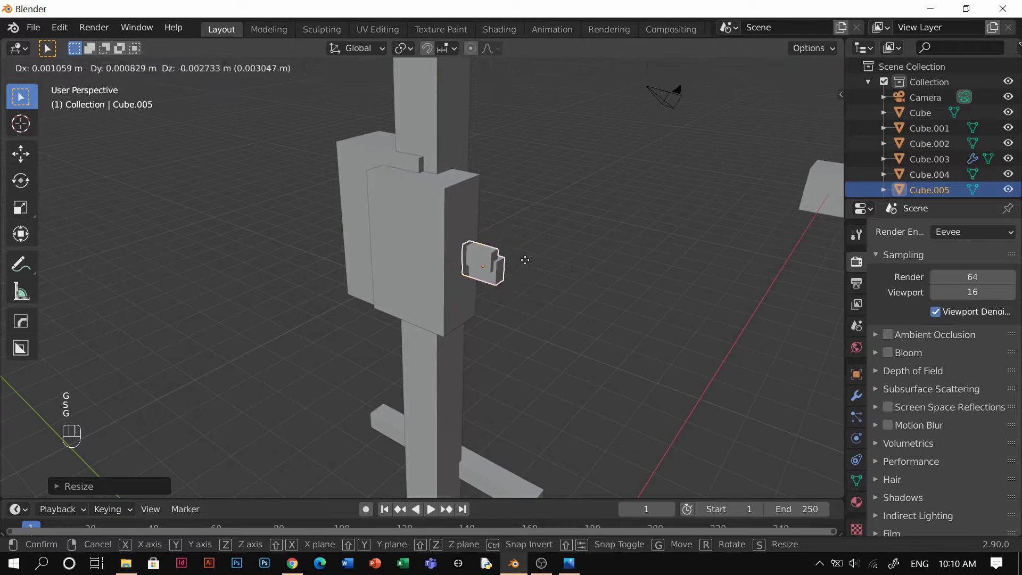
key("y")
left_click(512, 255)
Step: Shift the merged piece along X and lower it along Z to the block face's lower corner
middle_click_drag(512, 255, 522, 295)
key("g")
key("x")
left_click(429, 260)
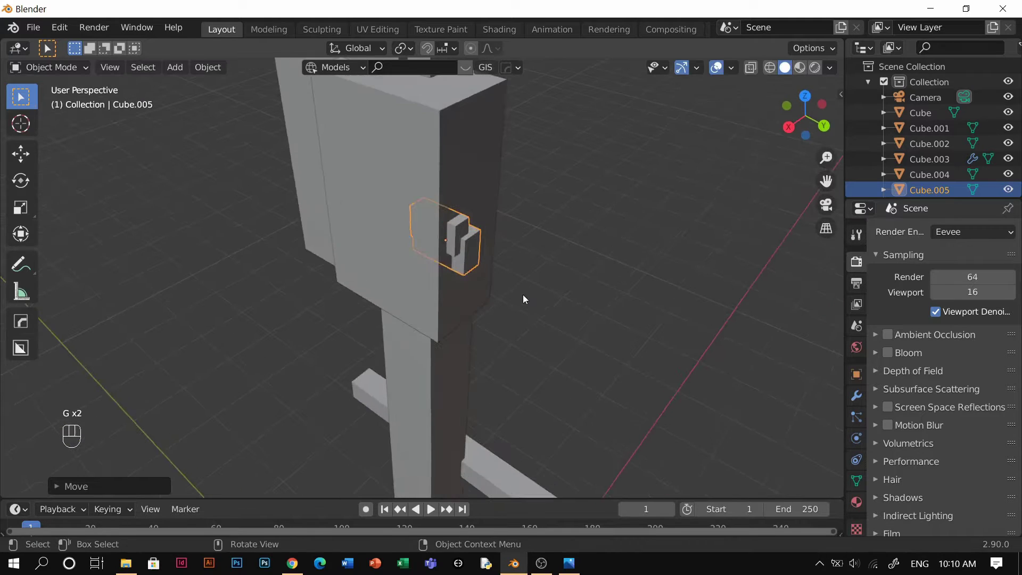
key("g")
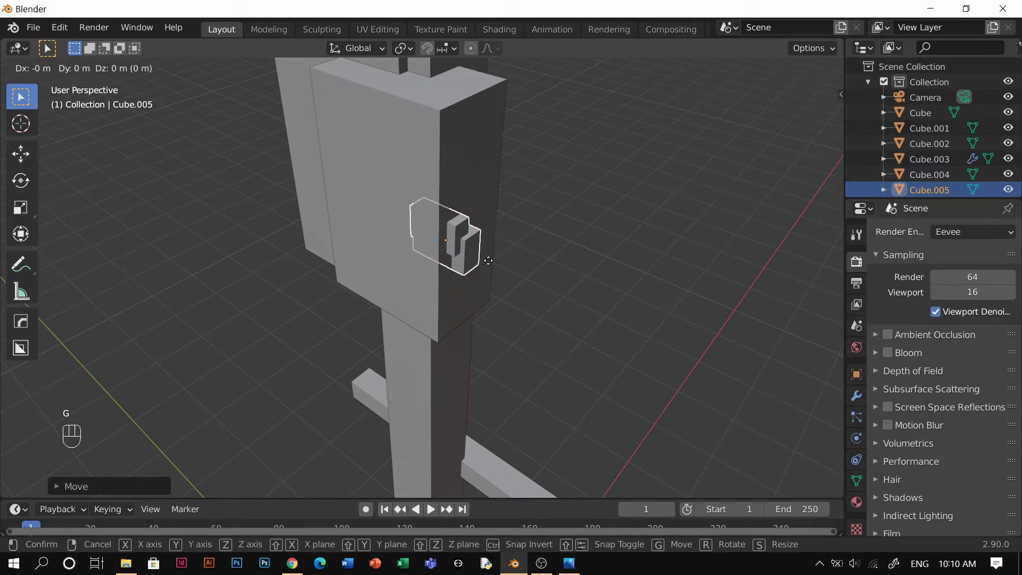
key("z")
left_click(474, 307)
Step: Duplicate the merged piece up along Z near the block's top and shift the copy about 0.11 m along negative X
middle_click_drag(474, 307, 591, 300)
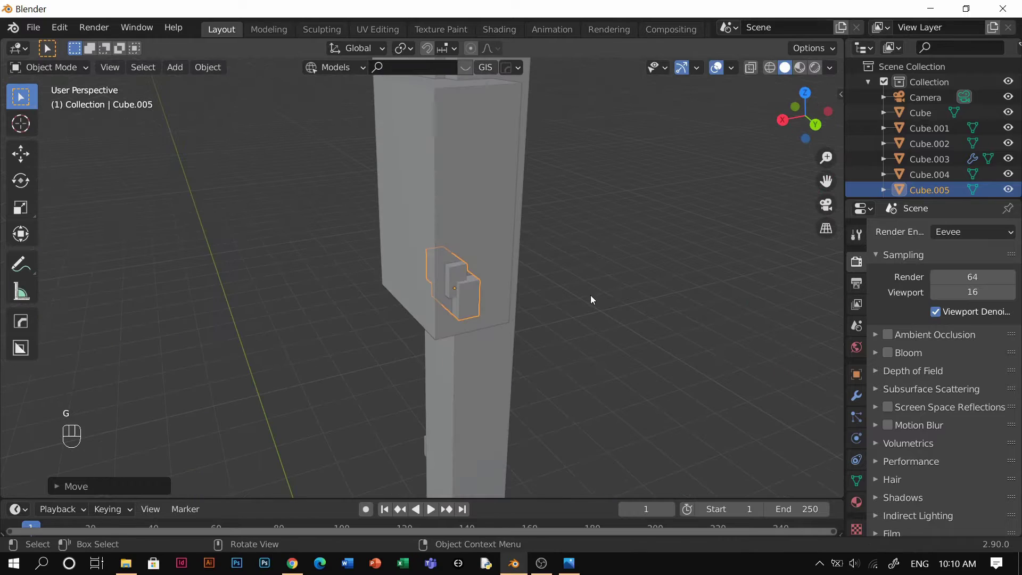
key("shift+d")
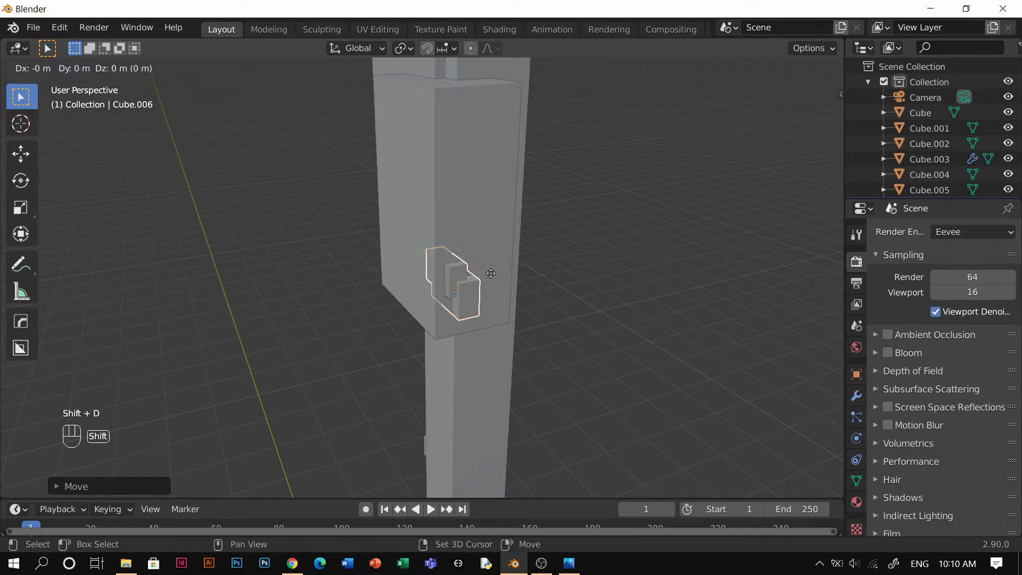
key("z")
left_click(511, 128)
key("g")
key("x")
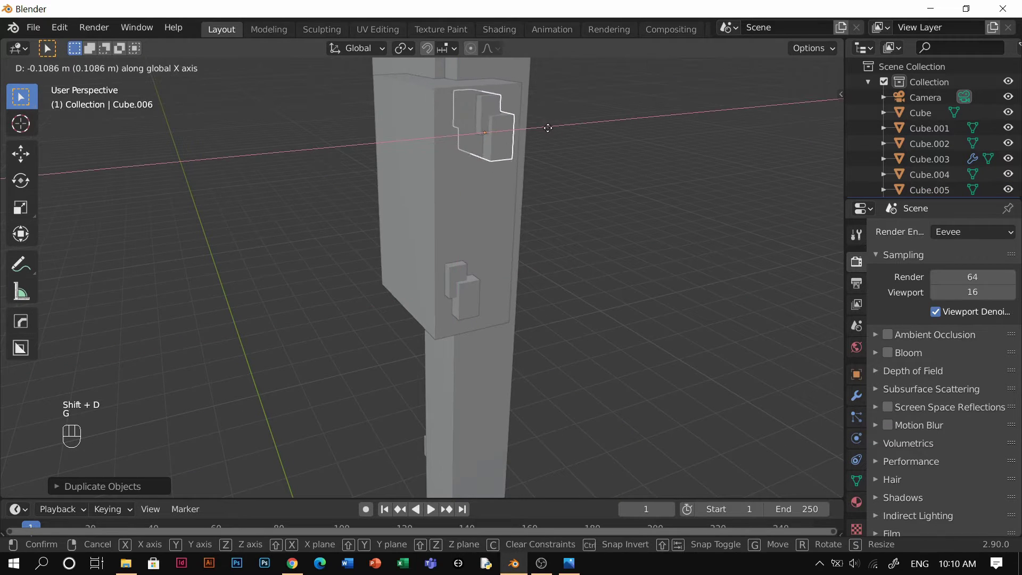
left_click(547, 127)
Step: Rotate the upper copy about the Y axis and reposition it along Z on the block's face
key("r")
key("x")
key("y")
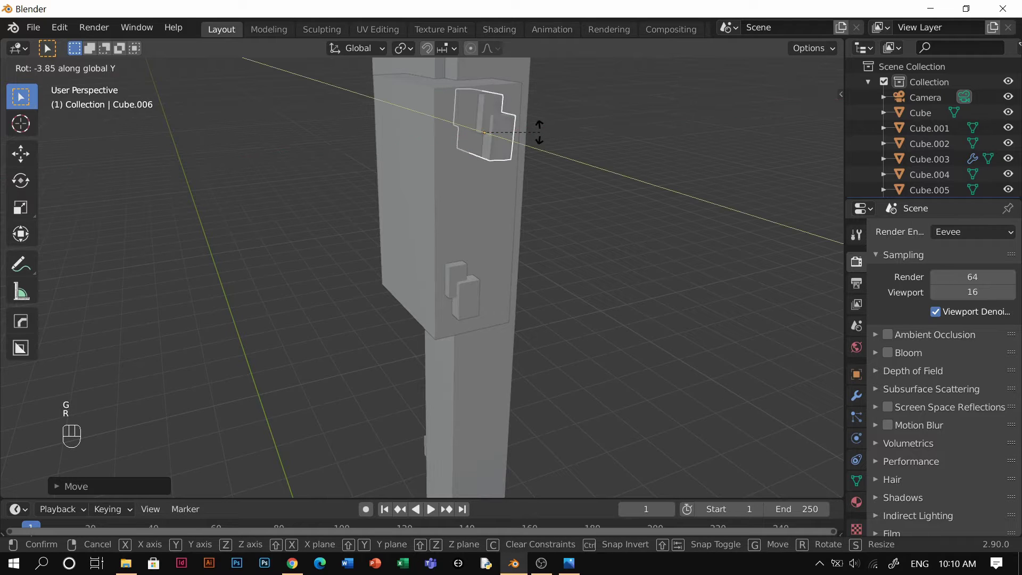
left_click(538, 133)
key("g")
key("y")
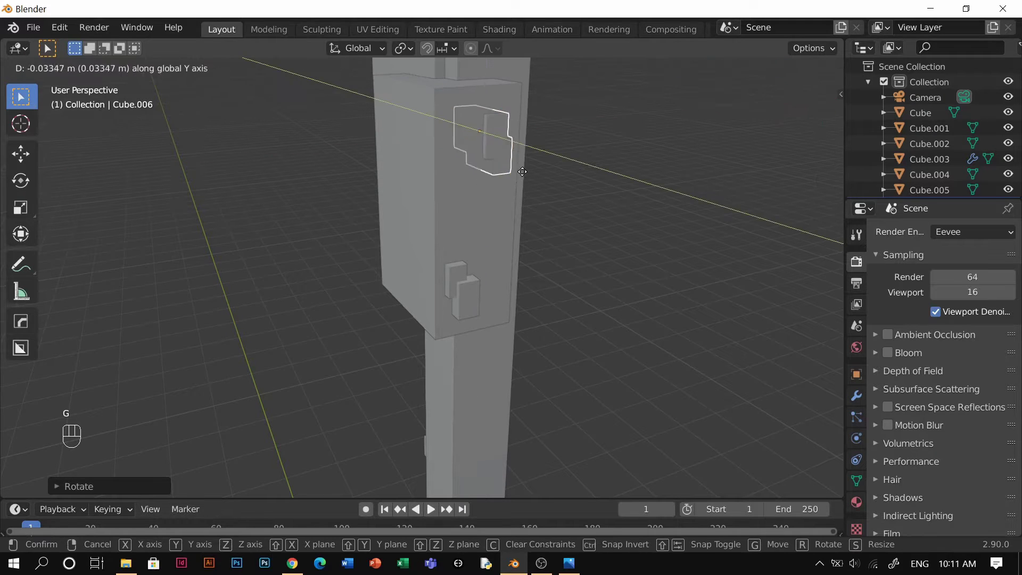
key("z")
left_click(527, 160)
Step: Duplicate the upper detail piece in place and offset the copy slightly along X and Z
middle_click_drag(481, 162, 465, 318)
key("shift+d")
key("y")
right_click(468, 319)
key("g")
key("x")
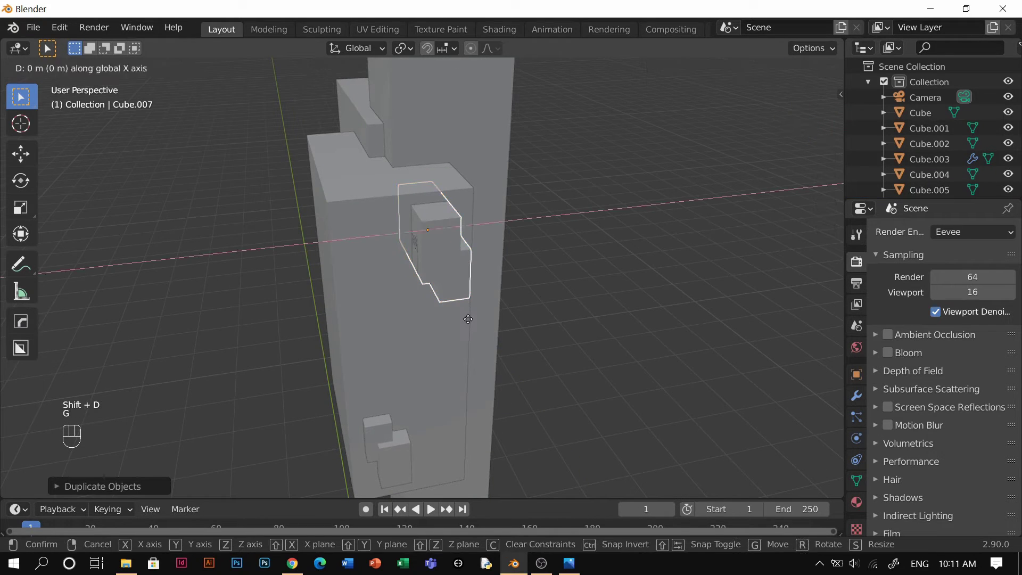
left_click(481, 319)
key("g")
key("z")
left_click(484, 329)
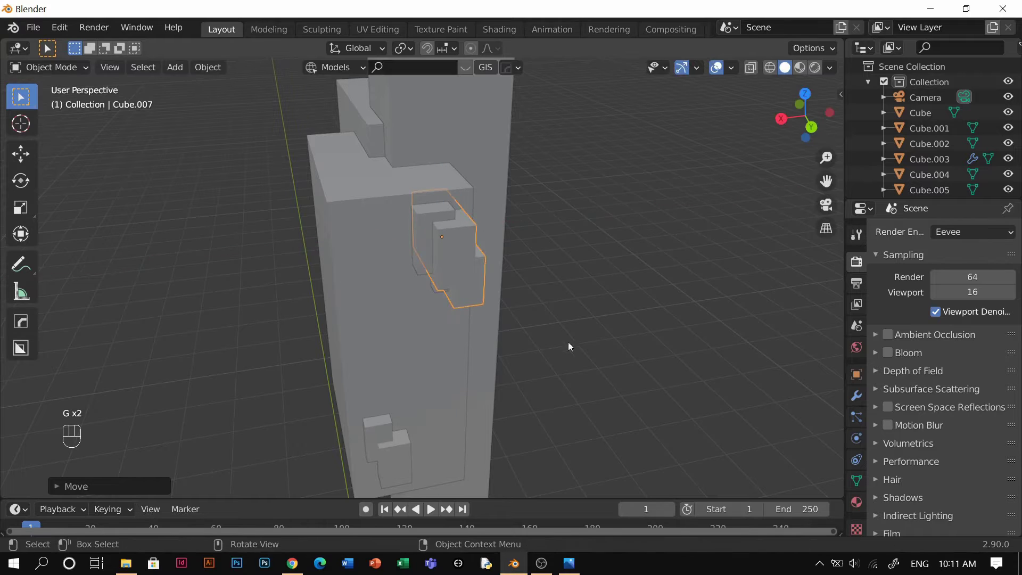
Step: Scale the newest copy down and adjust its height along Z over the larger detail piece
key("s")
left_click(472, 300)
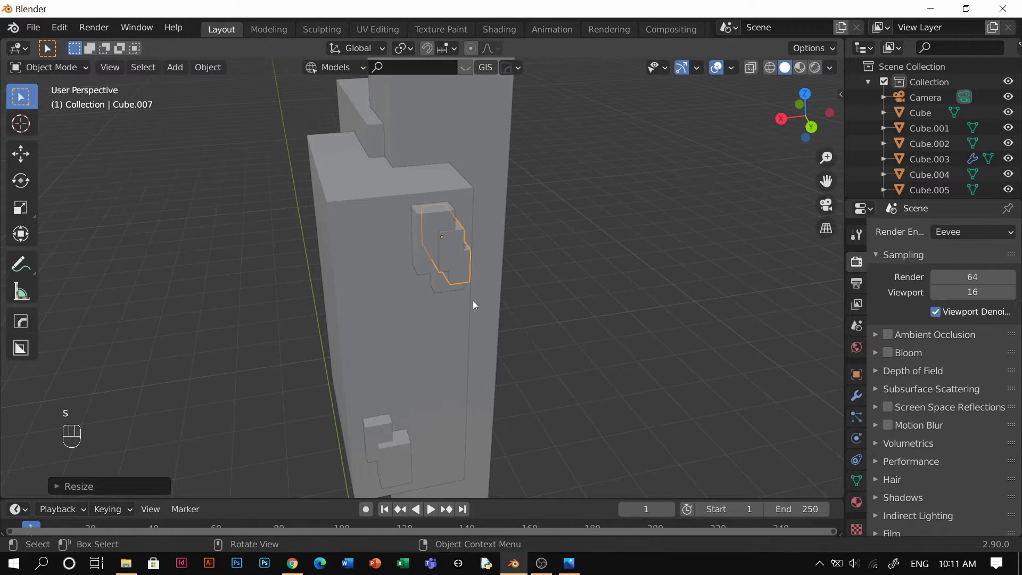
middle_click_drag(473, 300, 427, 199)
key("g")
key("z")
left_click(466, 240)
Step: Merge the overlapping upper detail pieces on the block into one object with an Auto Boolean Union
left_click(513, 222, "shift")
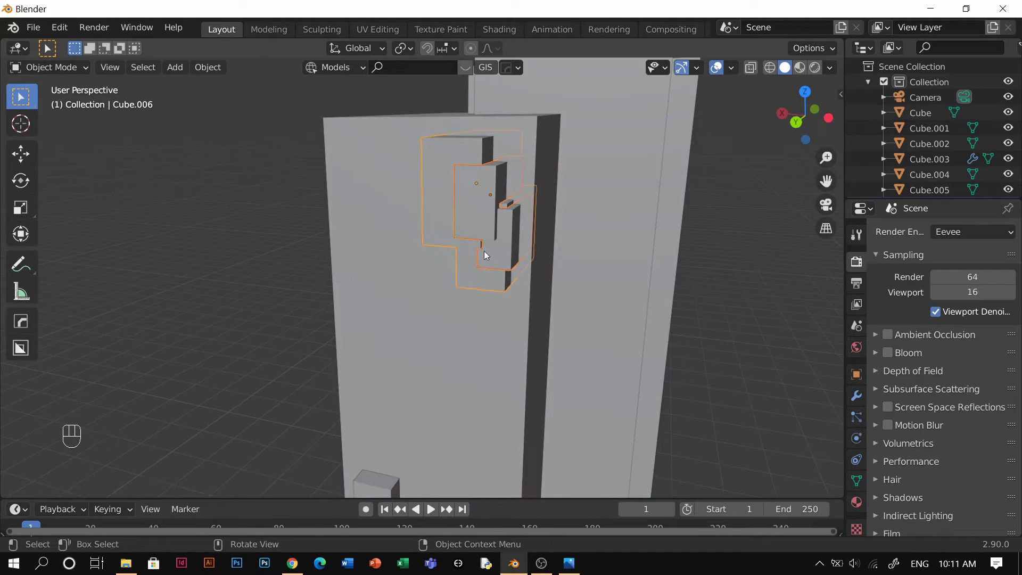
key("shift+ctrl+b")
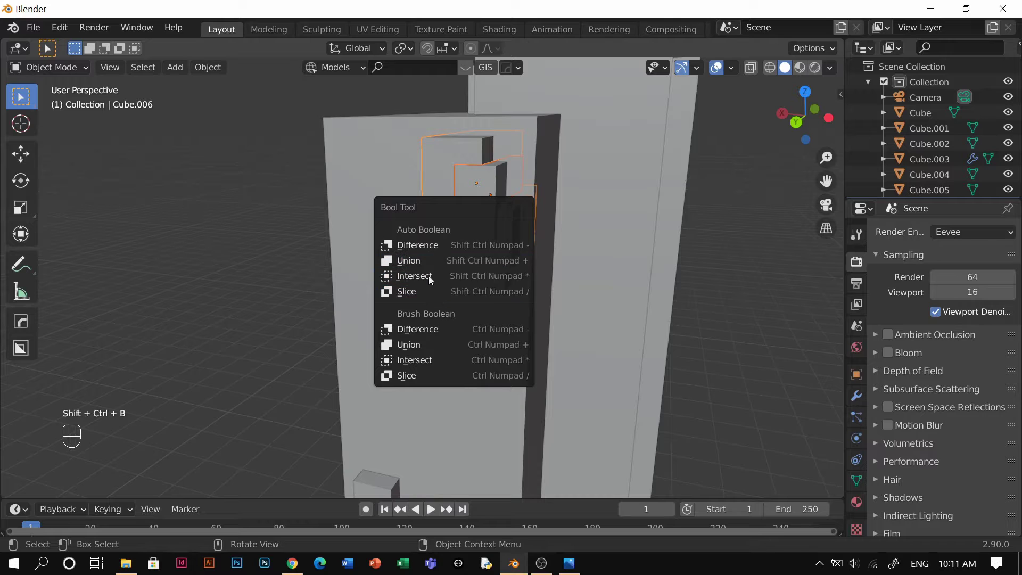
left_click(452, 261)
middle_click_drag(519, 220, 390, 319)
left_click(458, 315)
scroll(435, 315, "up", 3)
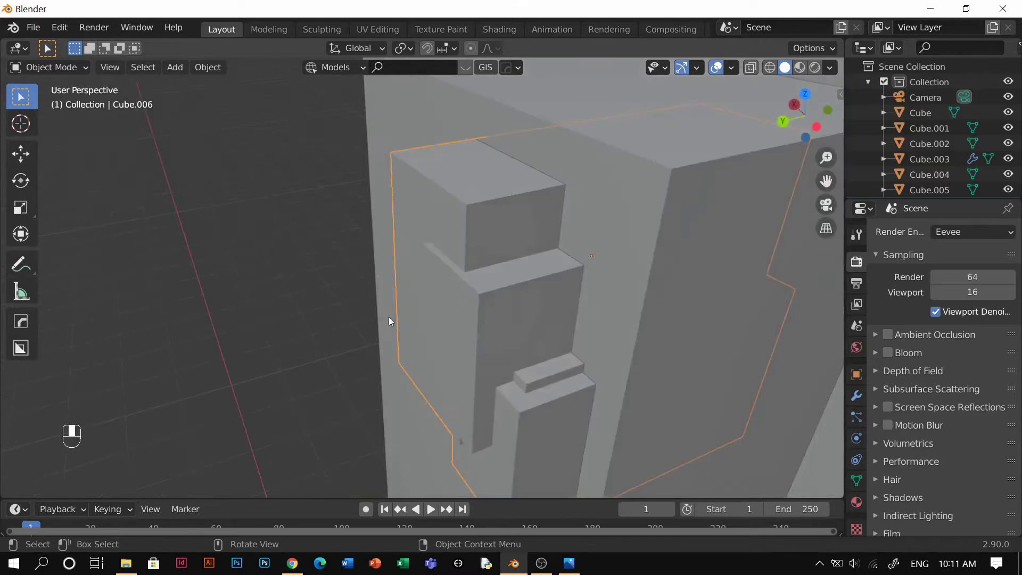
middle_click_drag(491, 300, 562, 332)
middle_click_drag(183, 243, 323, 271)
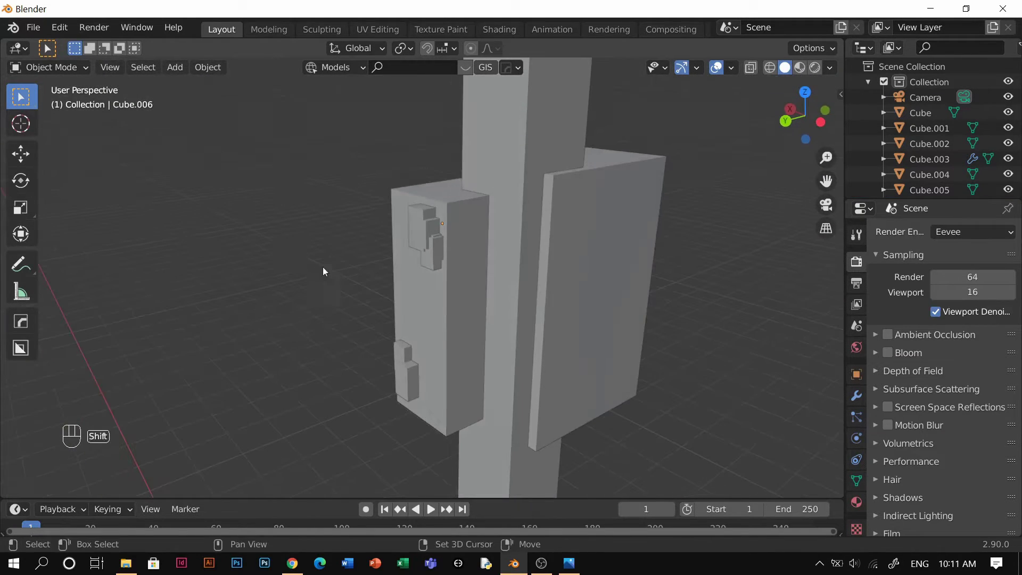
Step: Separate the larger box's outer face into its own object and select the separated face in Object Mode
middle_click_drag(509, 262, 497, 235)
left_click(499, 259)
key("Tab")
key("x")
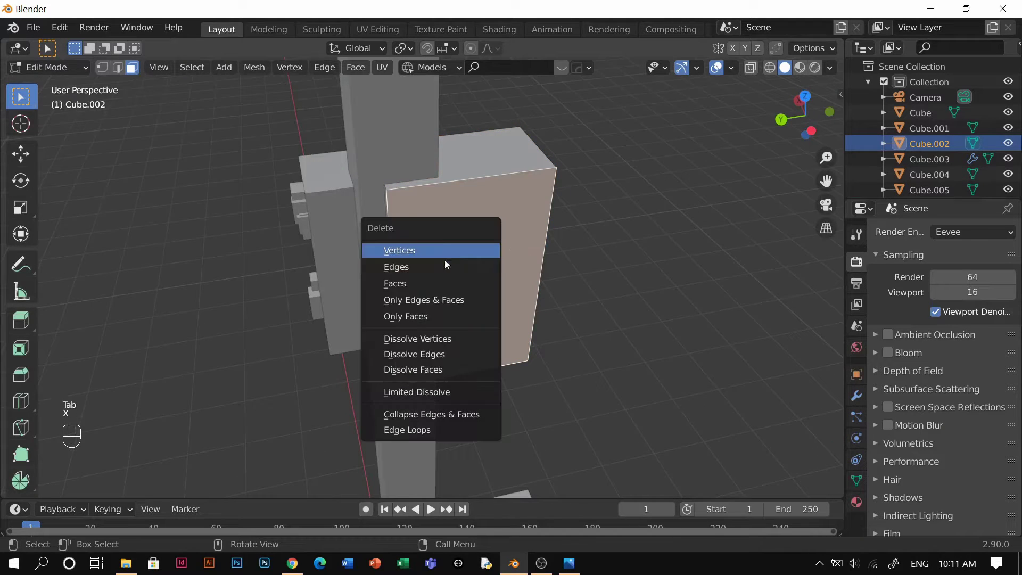
key("Escape")
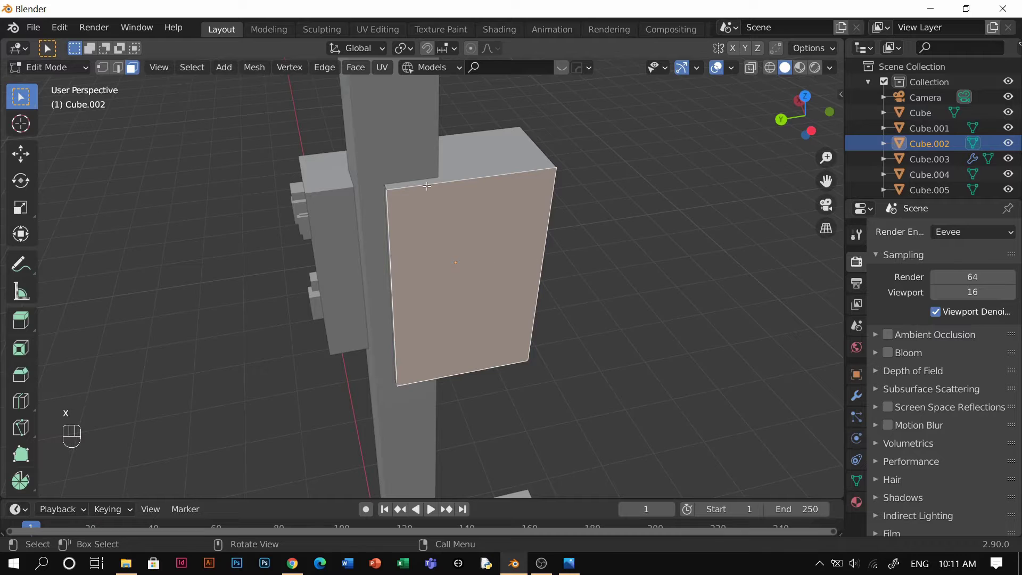
key("p")
left_click(509, 238)
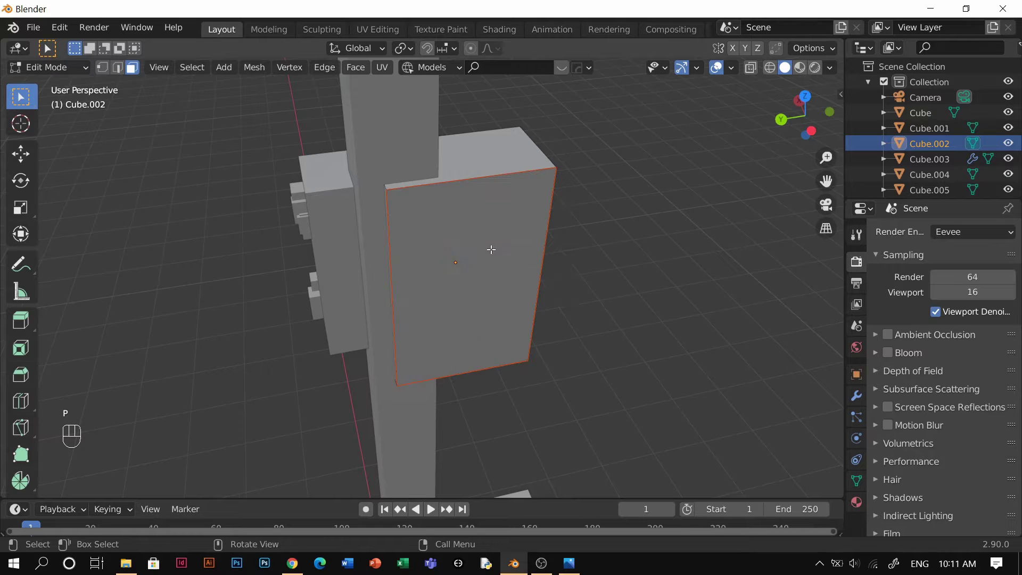
middle_click_drag(490, 247, 475, 242)
key("Tab")
left_click(473, 239)
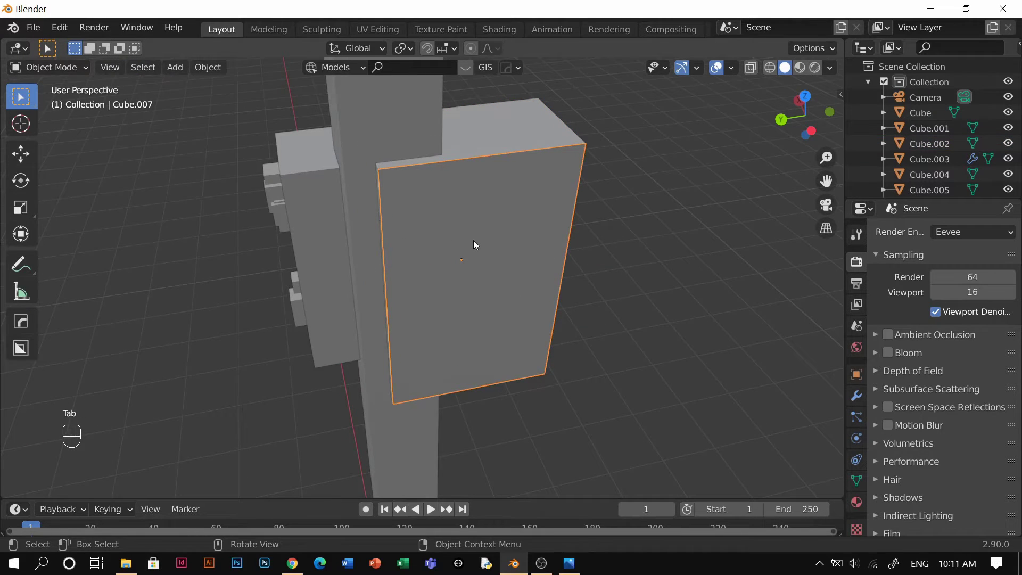
key("g")
right_click(302, 307)
key("g")
right_click(522, 262)
Step: Extrude the separated face outward about 0.03 m, extrude it again slightly, and scale the outer face down into a chamfered panel
middle_click_drag(521, 262, 573, 271)
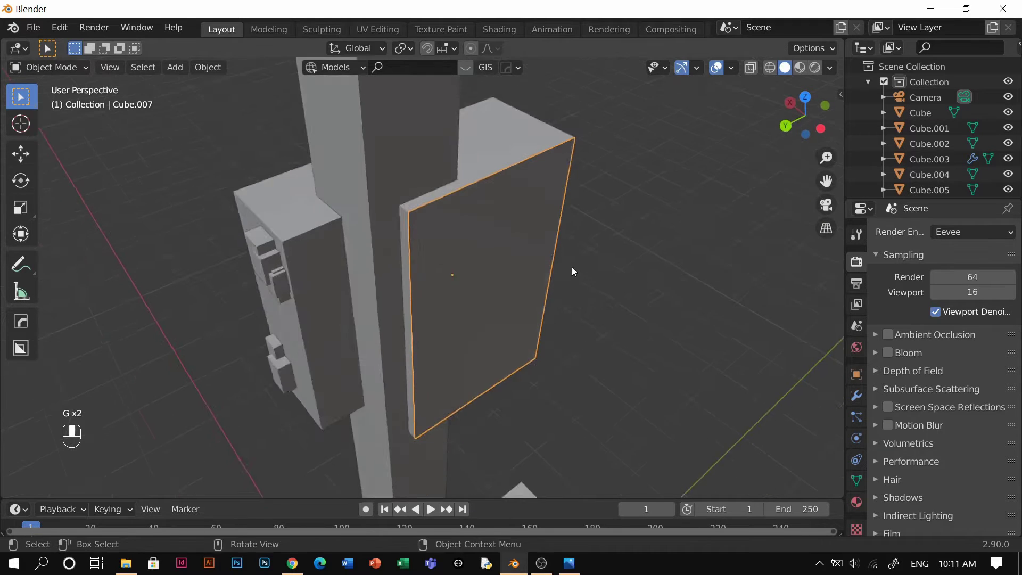
key("Tab")
key("e")
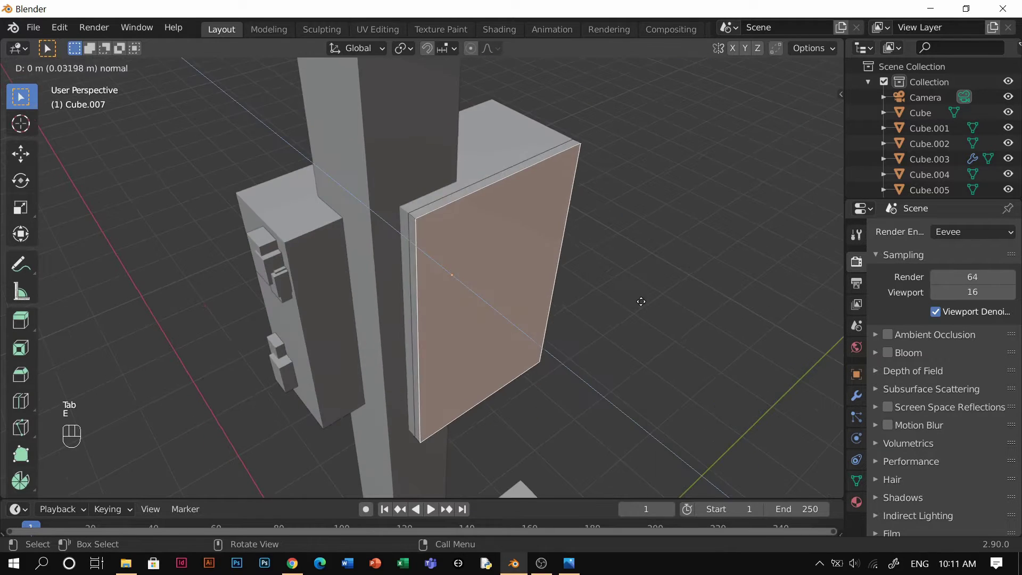
left_click(636, 302)
key("e")
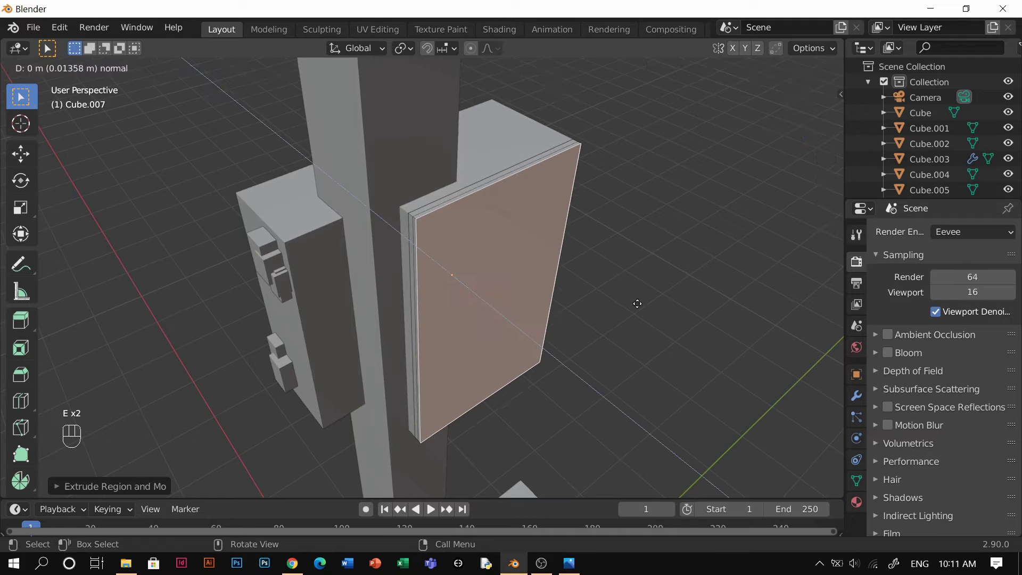
left_click(638, 306)
key("s")
left_click(640, 312)
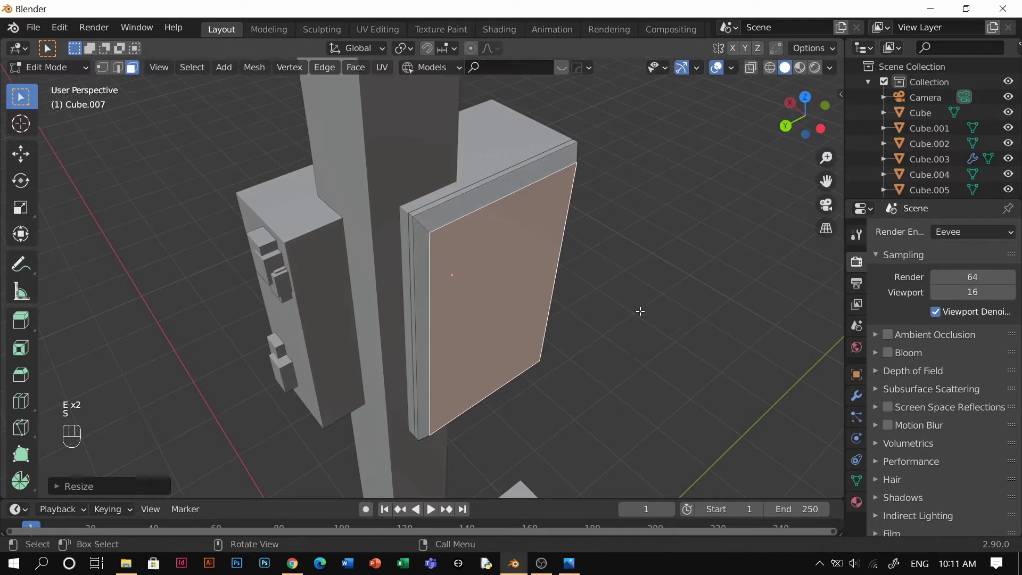
Step: Finish editing the chamfered panel's mesh and apply its object transform
key("Tab")
key("ctrl+a")
left_click(536, 253)
middle_click_drag(484, 263, 433, 277)
key("g")
key("x")
right_click(431, 282)
Step: Isolate the open box behind the panel in local view and apply its scale
middle_click_drag(541, 283, 477, 248)
left_click(545, 251)
key("KP_Divide")
scroll(470, 301, "up", 2)
key("ctrl+a")
key("s")
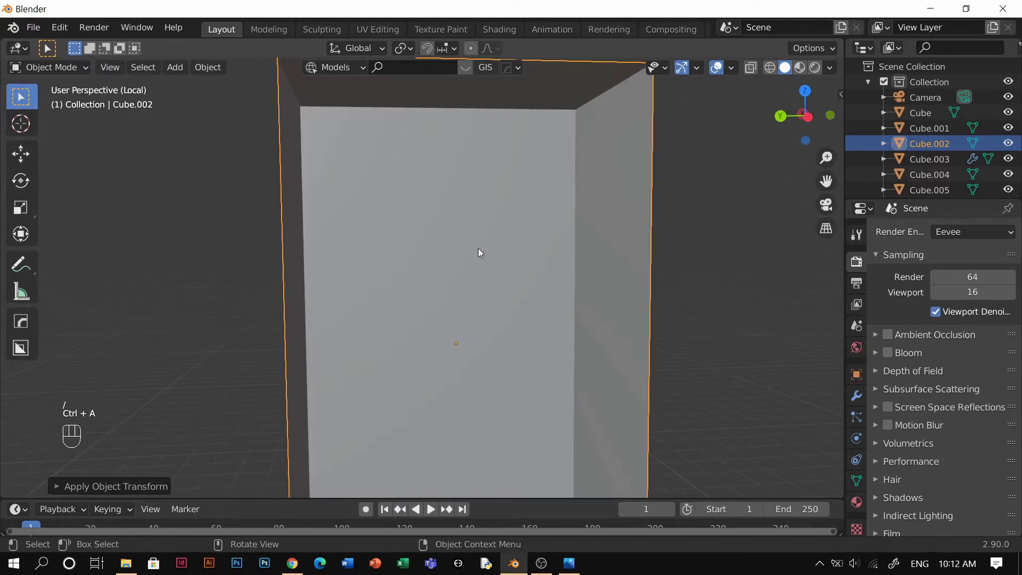
Step: Add a Solidify modifier to the open box with a thickness of 0.025 m and Even Thickness enabled
scroll(478, 248, "down", 3)
key("q")
left_click(857, 396)
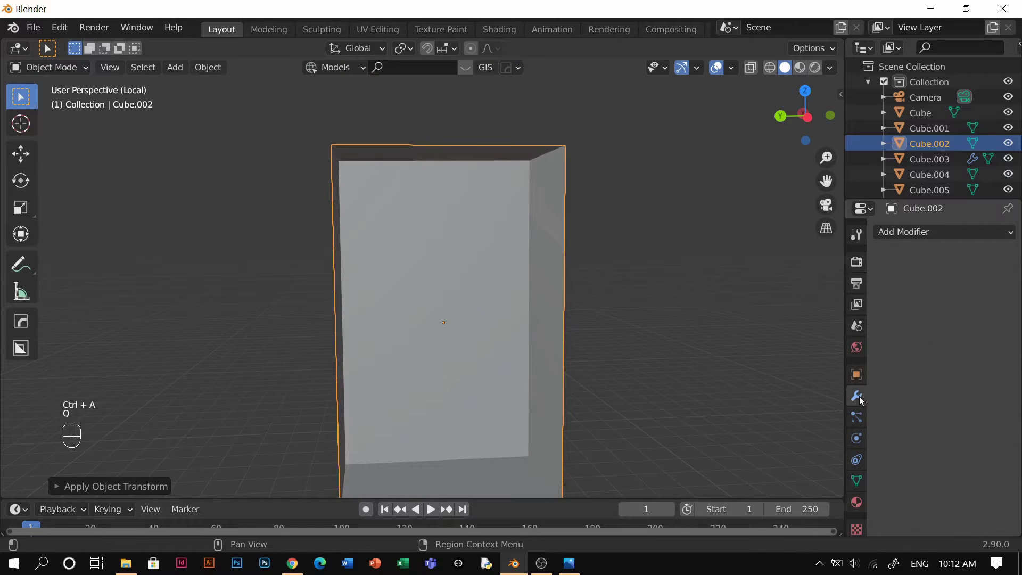
left_click(924, 232)
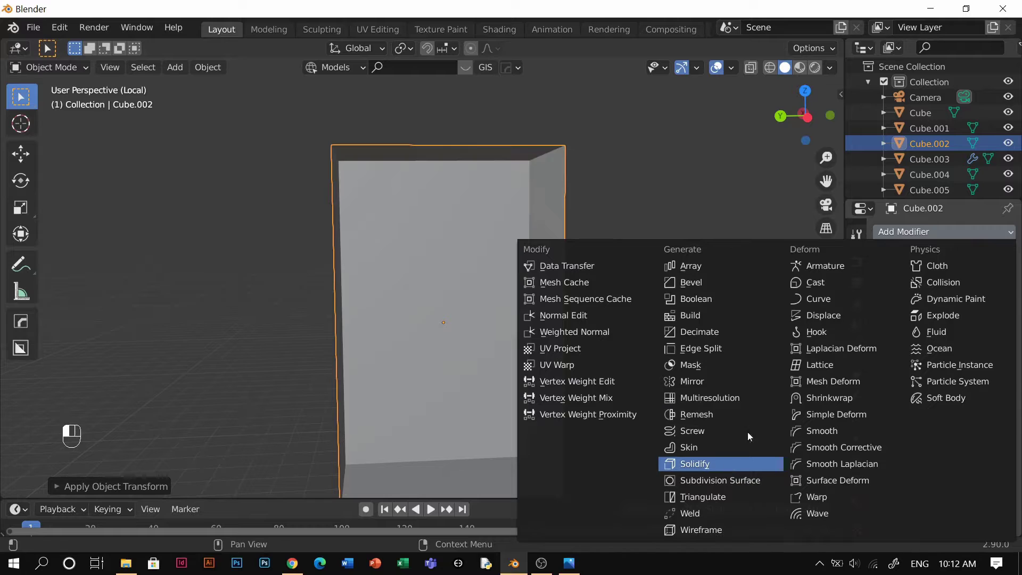
left_click(723, 464)
left_click_drag(960, 333, 970, 391, "shift")
left_click(931, 372)
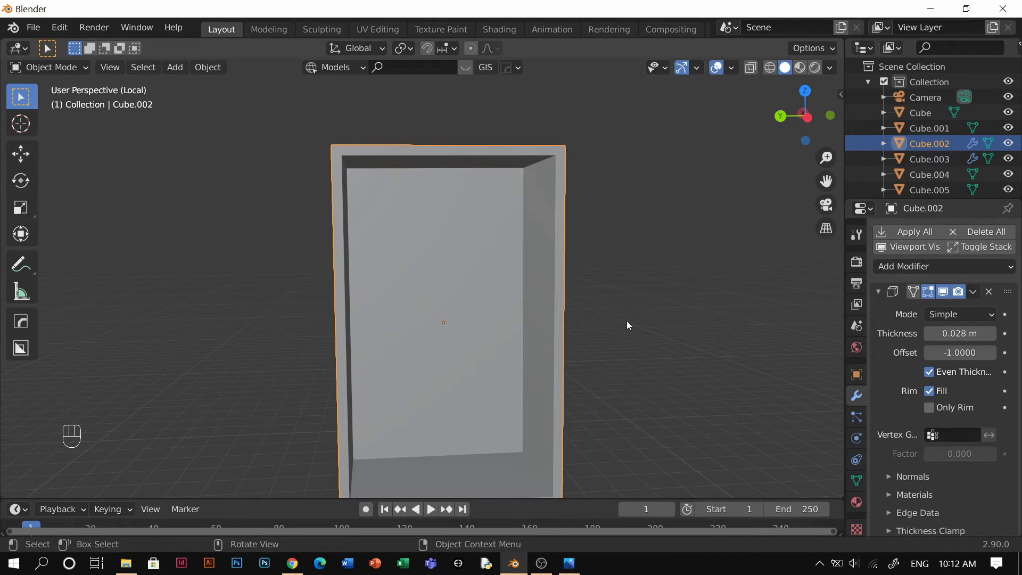
left_click_drag(960, 333, 950, 334, "shift")
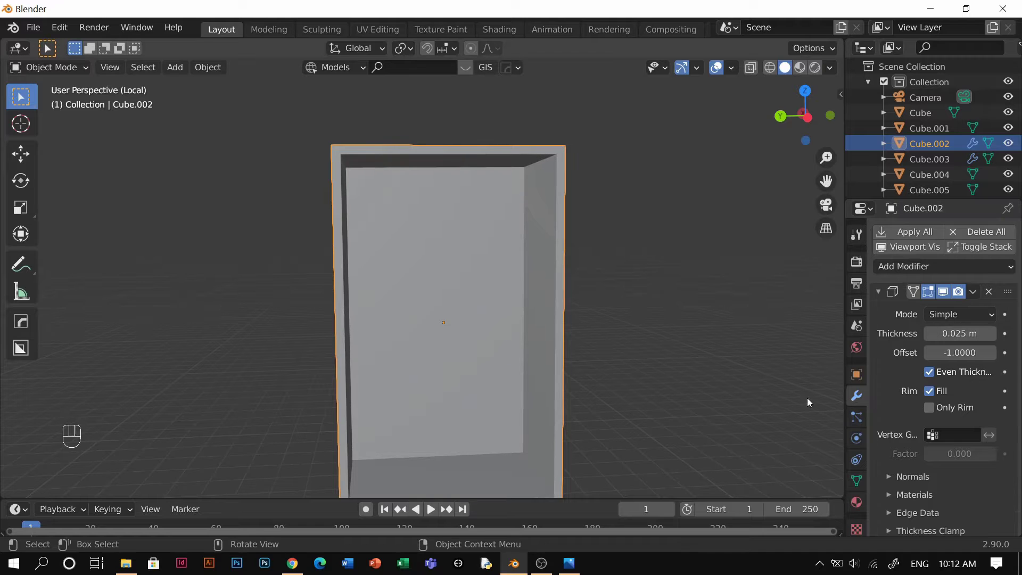
left_click(807, 397)
scroll(916, 493, "down", 1)
middle_click_drag(632, 374, 467, 304)
left_click(467, 304)
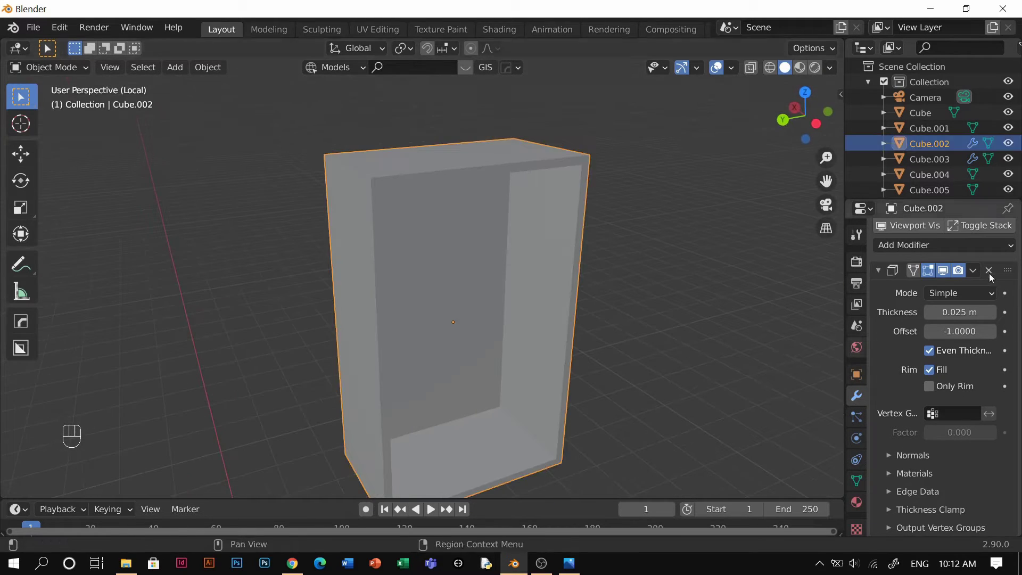
Step: Add a Bevel modifier to the box with amount 0.002 m, 2 segments, Angle limit method and Harden Normals enabled
left_click(892, 272)
left_click(899, 264)
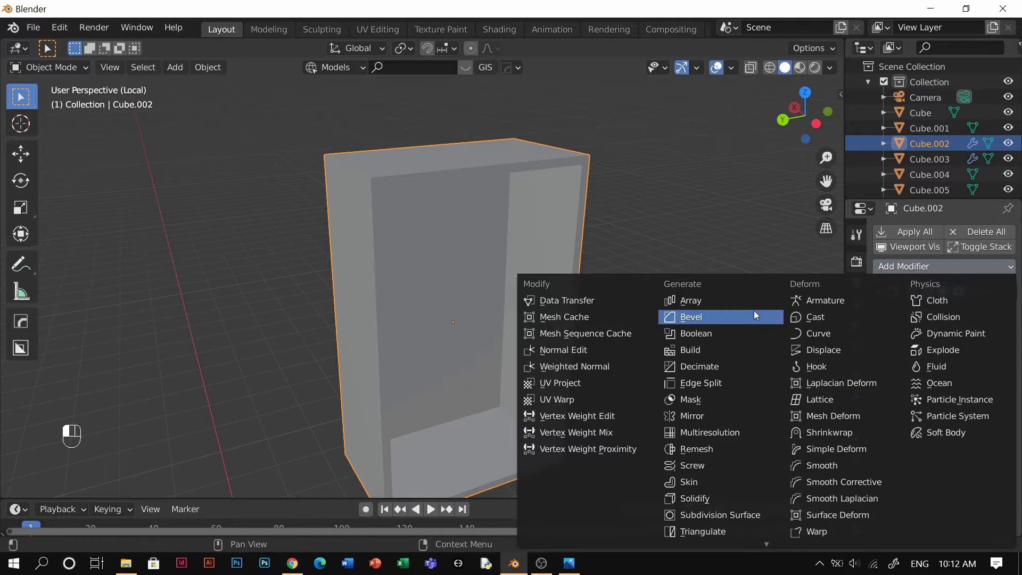
left_click(679, 316)
mouse_move(958, 370)
left_mouse_down()
mouse_move(937, 370)
mouse_move(961, 371)
left_mouse_up()
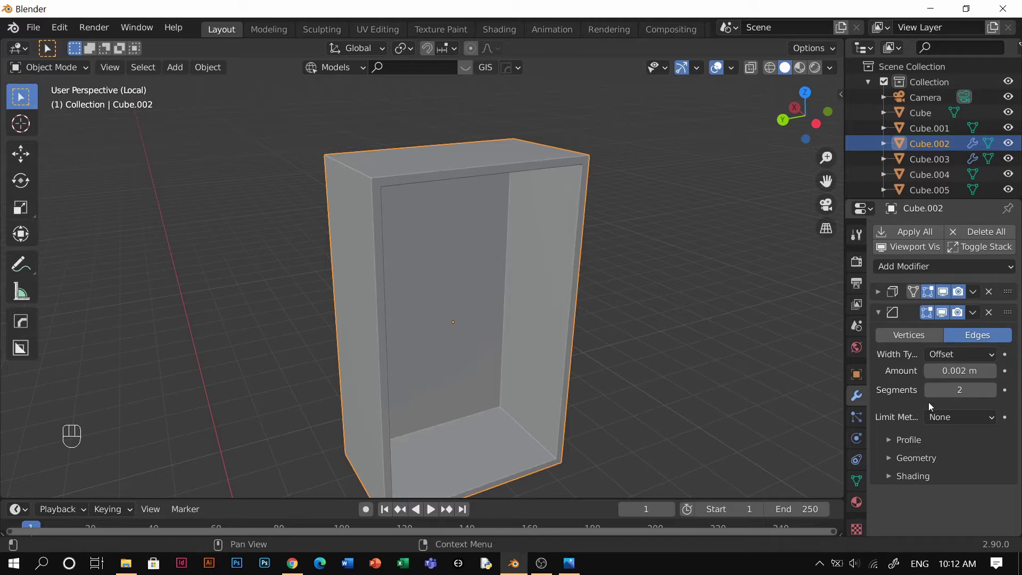
left_click(952, 417)
left_click(930, 452)
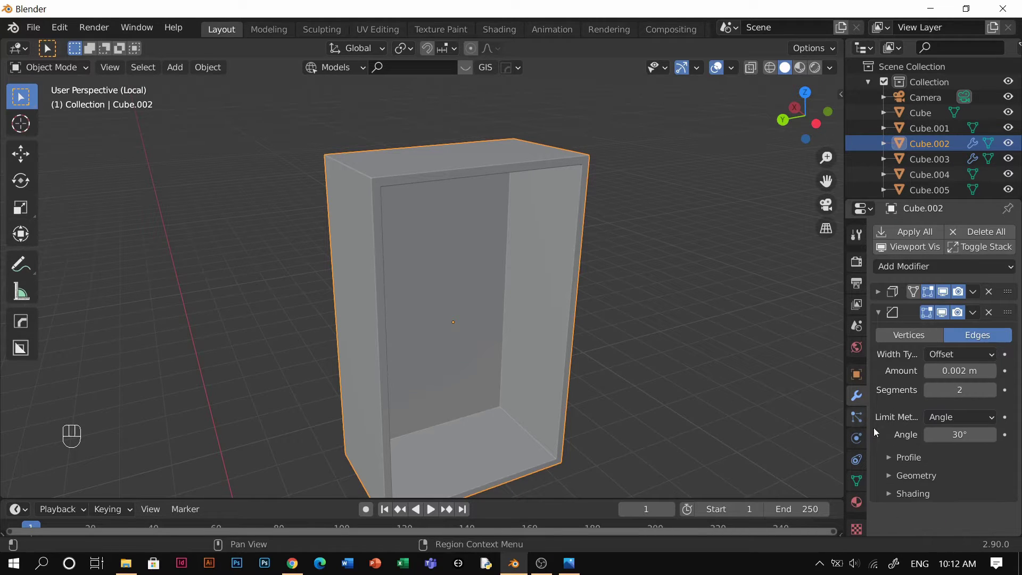
left_click(923, 493)
left_click(929, 516)
Step: Return from local view to the full scene and select the hollow box on the post
key("KP_Divide")
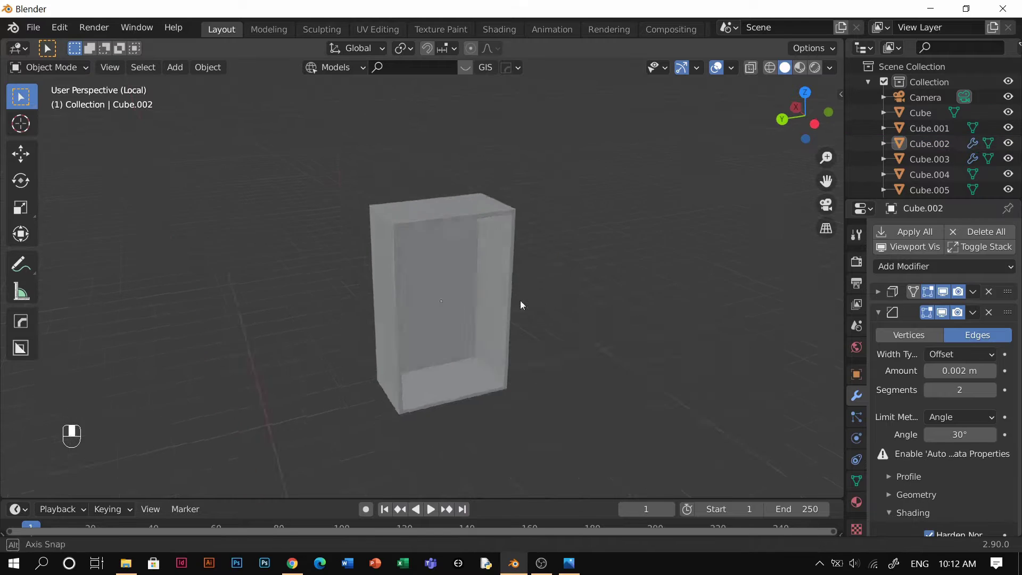
middle_click_drag(443, 302, 537, 300)
left_click(481, 269)
key("g")
right_click(544, 254)
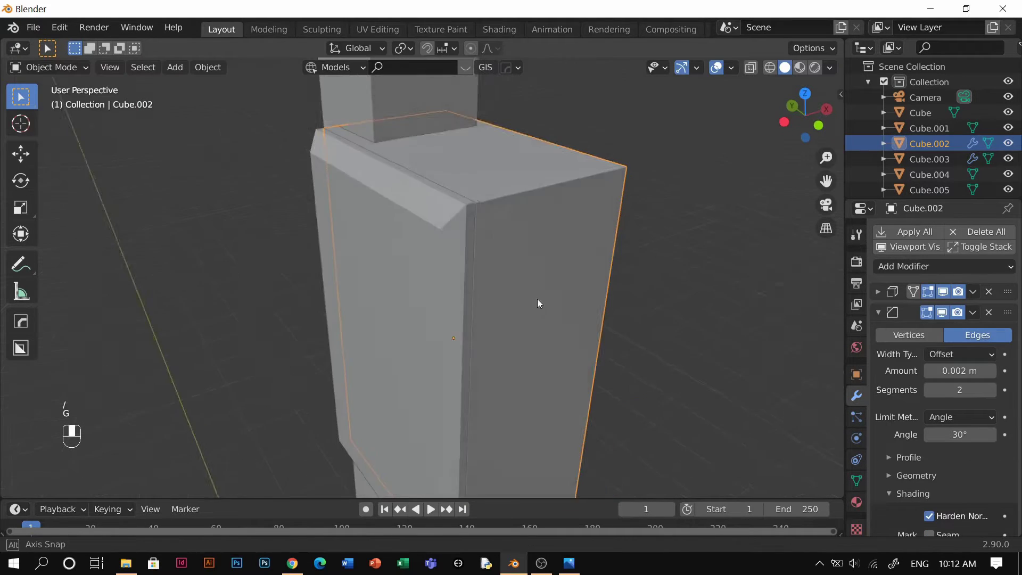
Step: Try to copy selected modifiers between the hollow box and its chamfered panel, with the panel as the active object
left_click(426, 241)
left_click(540, 211)
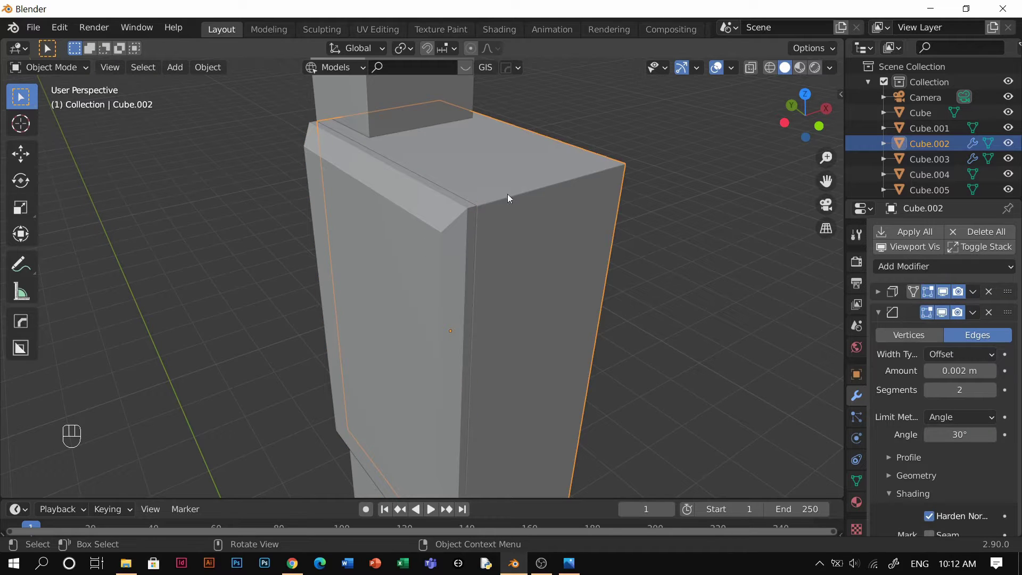
left_click(431, 243, "shift")
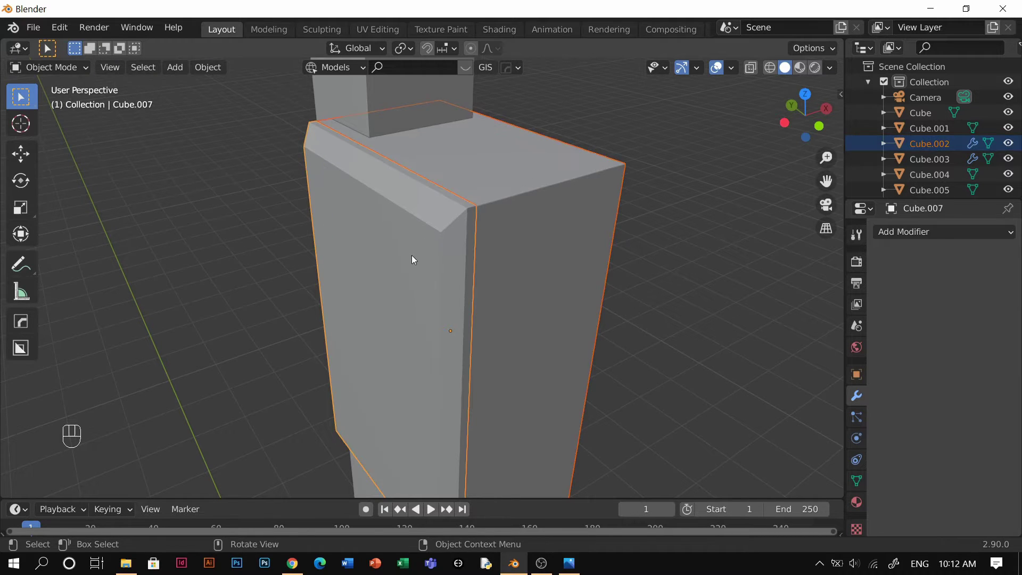
key("ctrl+c")
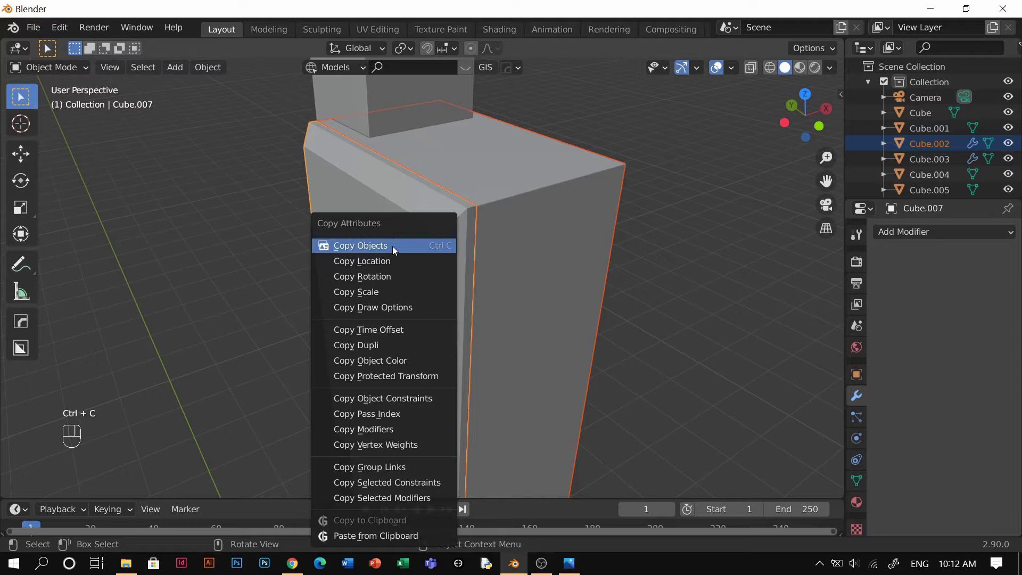
left_click(378, 498)
left_click(376, 521)
left_click(474, 221)
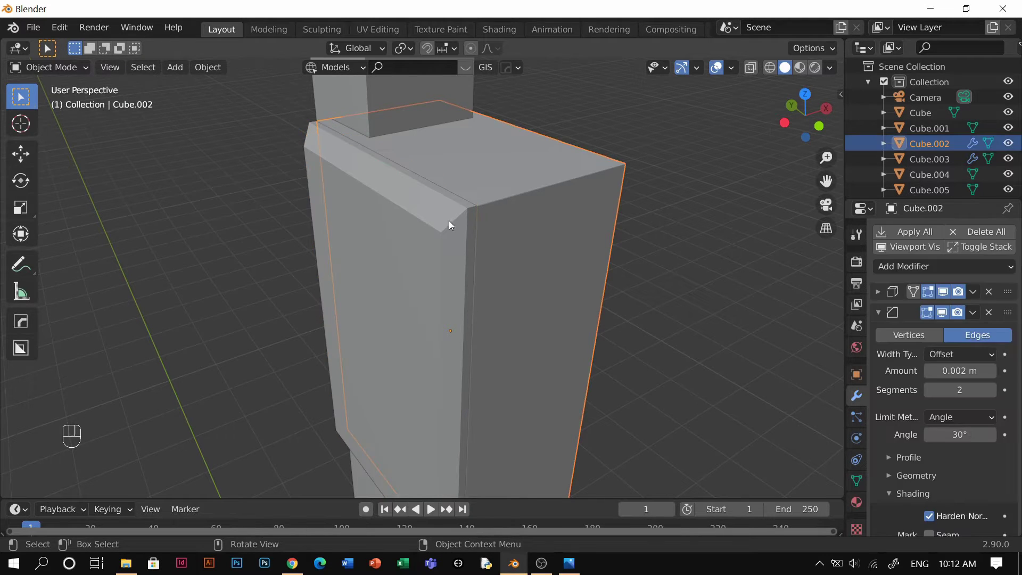
Step: Copy only the Bevel modifier from the hollow box to the chamfered panel
left_click(448, 220)
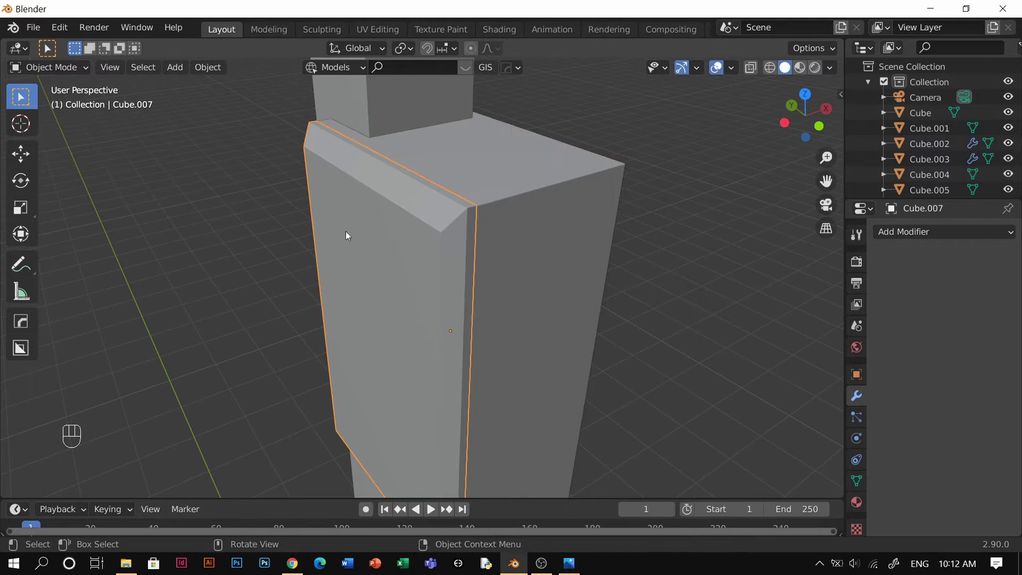
left_click(527, 181, "shift")
key("ctrl+c")
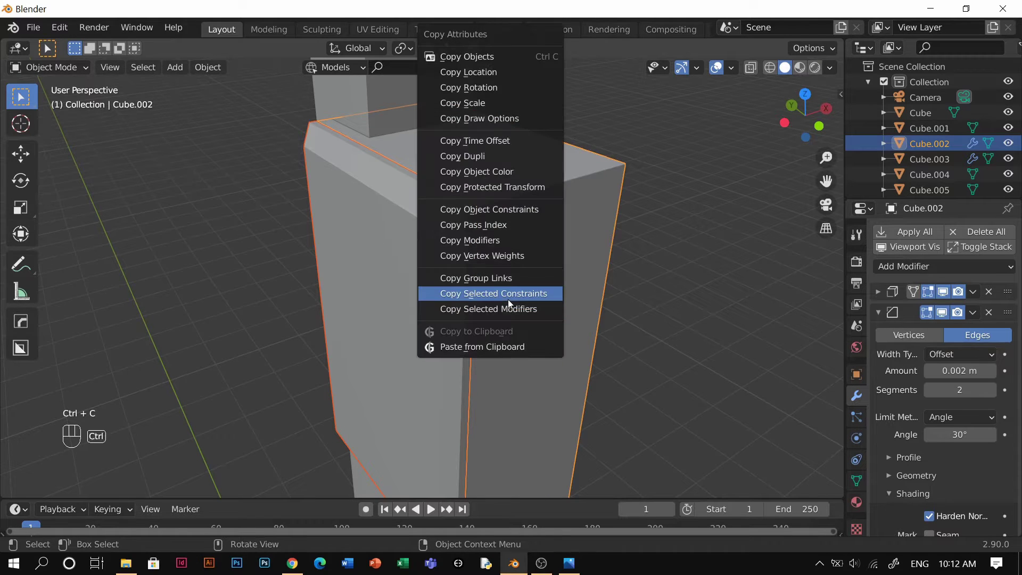
left_click(503, 296)
left_click(512, 353)
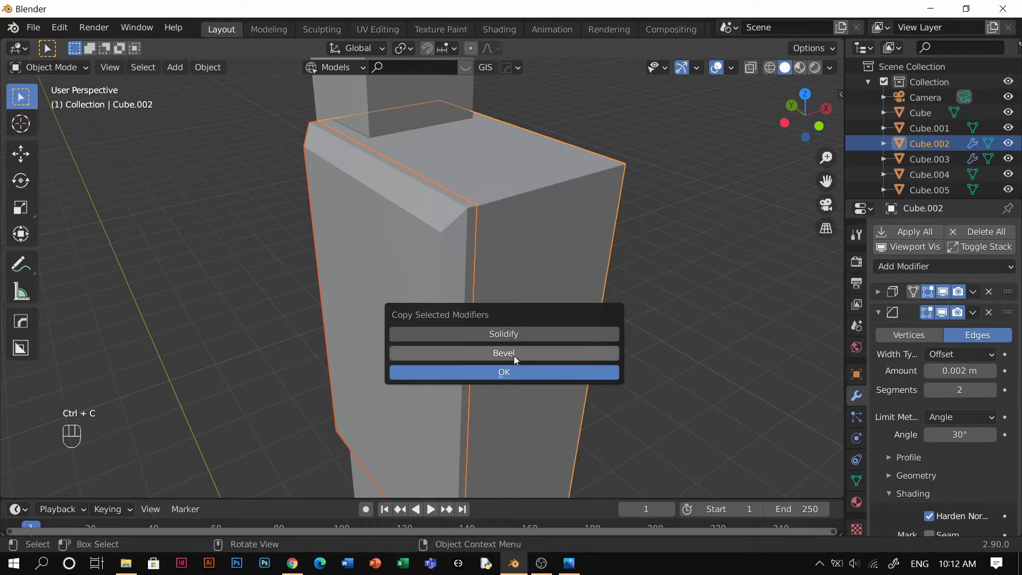
left_click(533, 378)
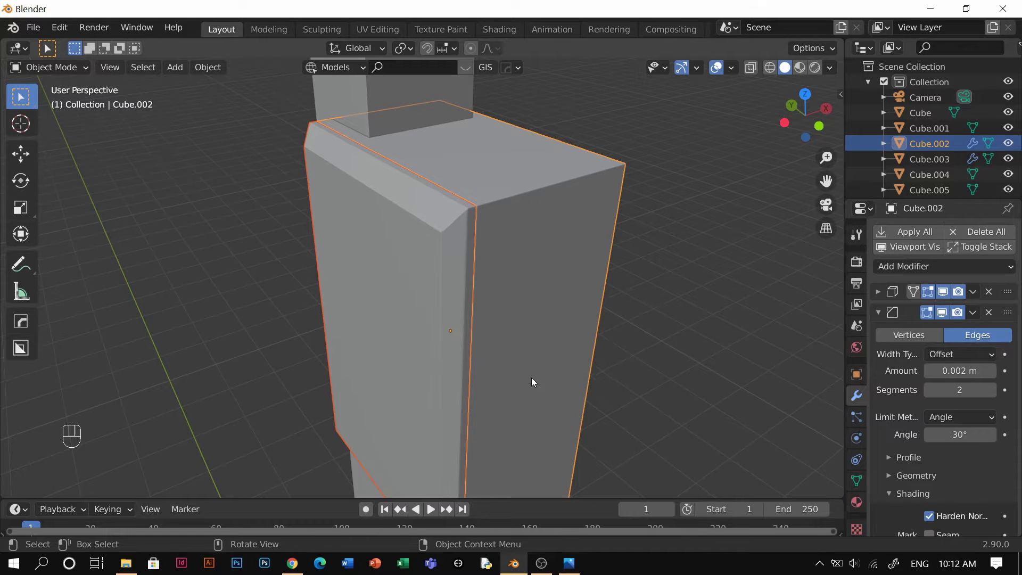
Step: Try to copy selected modifiers between the separate beveled panel and the box with stacked block details, with the box as the active object
left_click(689, 234)
middle_click_drag(688, 234, 544, 266)
left_click(591, 164)
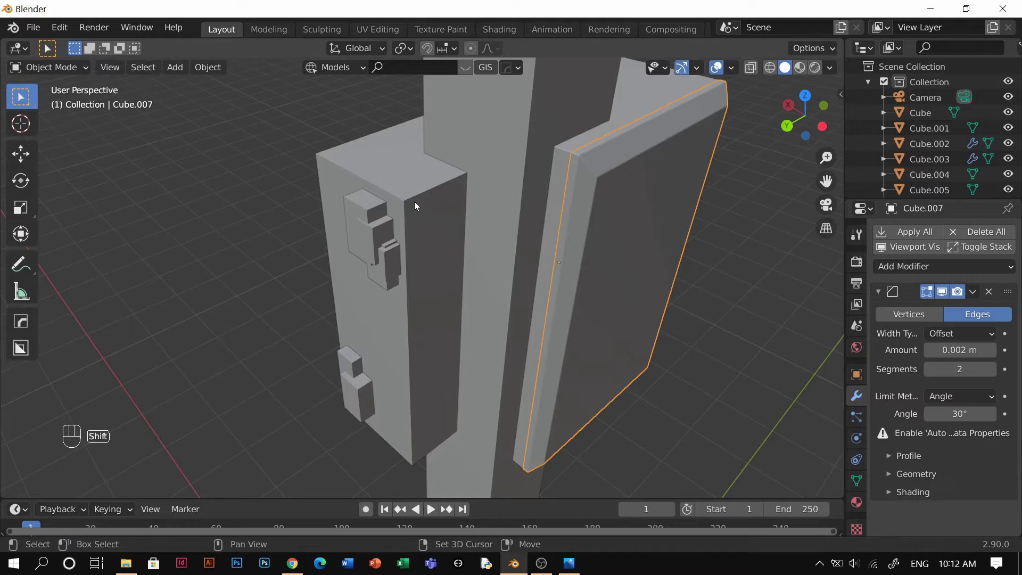
left_click(415, 198, "shift")
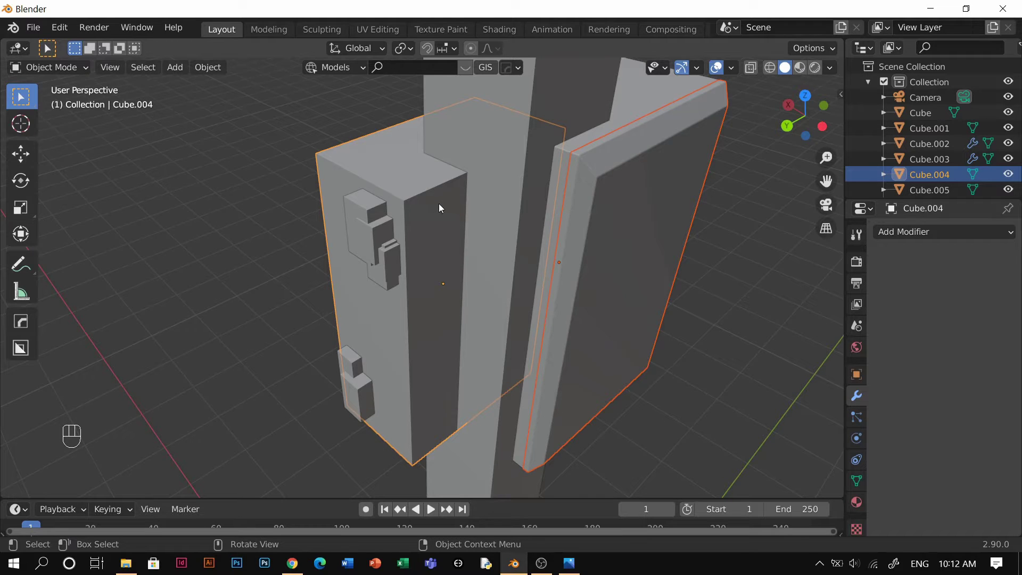
key("ctrl+c")
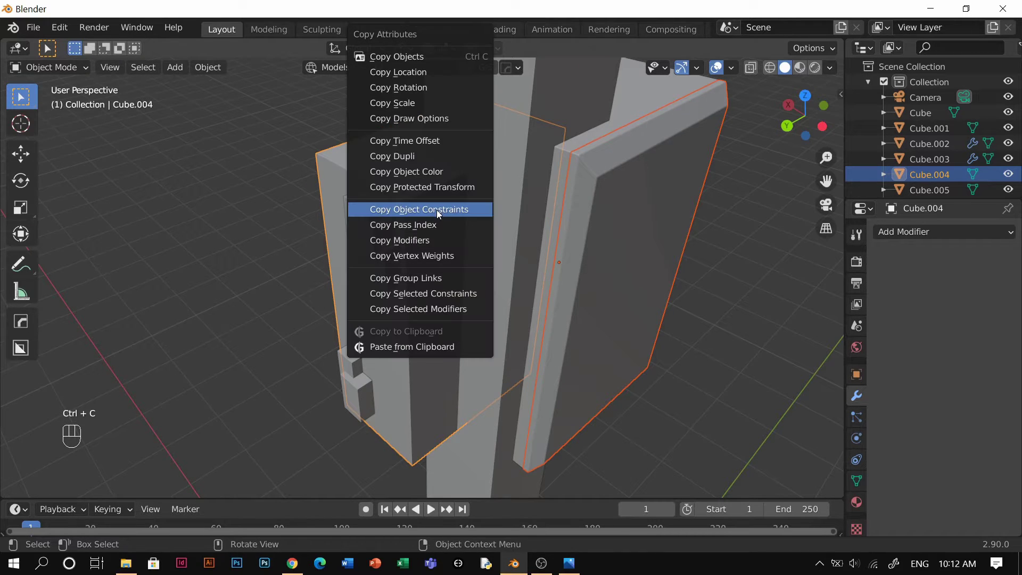
left_click(445, 308)
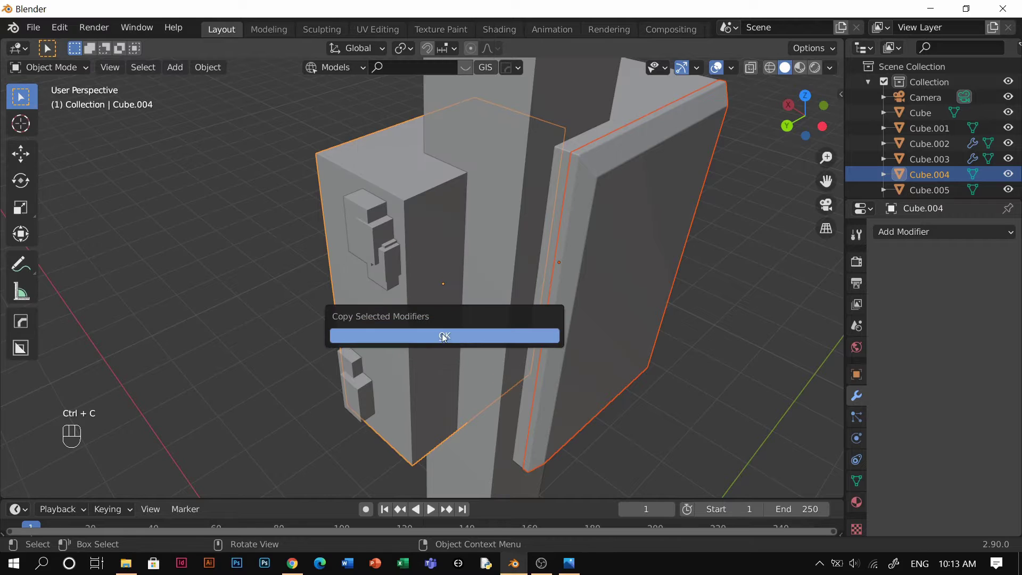
left_click(441, 335)
Step: Copy the Bevel modifier from the beveled panel to the box with stacked block details by making the panel the active object
left_click(607, 179, "shift")
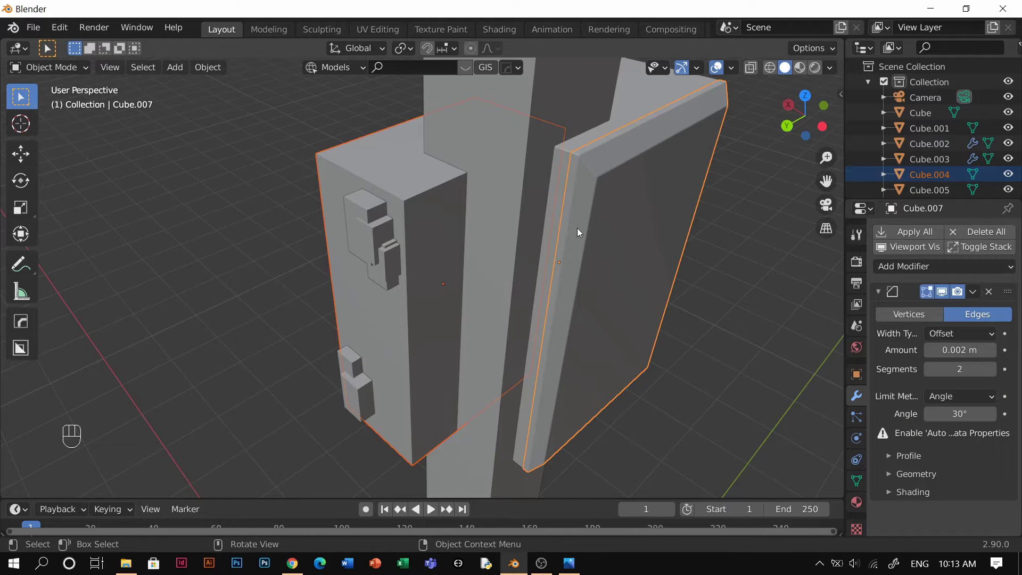
key("ctrl+c")
left_click(577, 315)
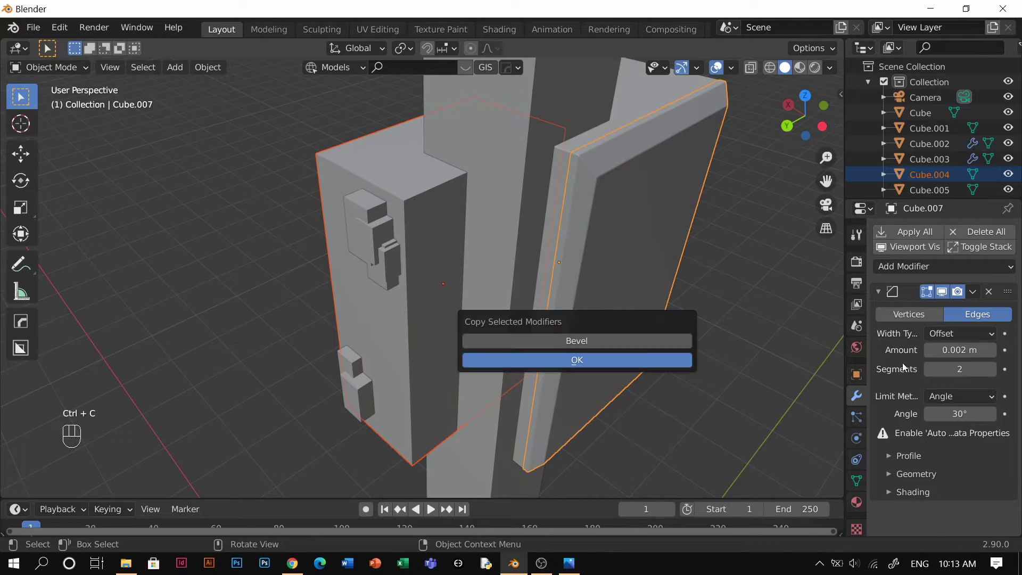
left_click(577, 360)
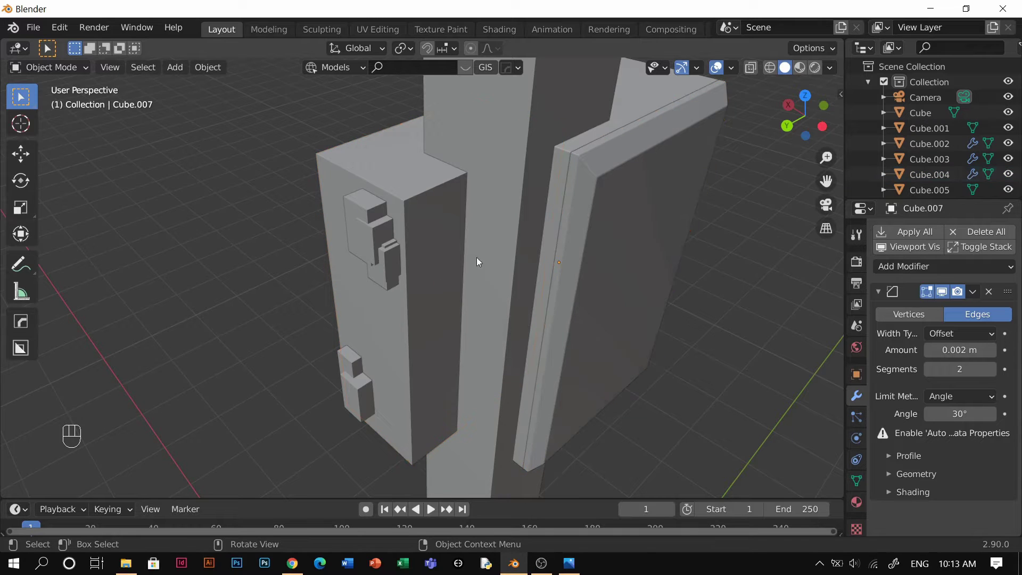
Step: Set the Bevel modifier of the box with stacked block details to 3 segments, then deselect the box
middle_click_drag(477, 258, 491, 218)
scroll(451, 158, "up", 3)
middle_click_drag(452, 158, 449, 337, "shift")
scroll(428, 275, "up", 2)
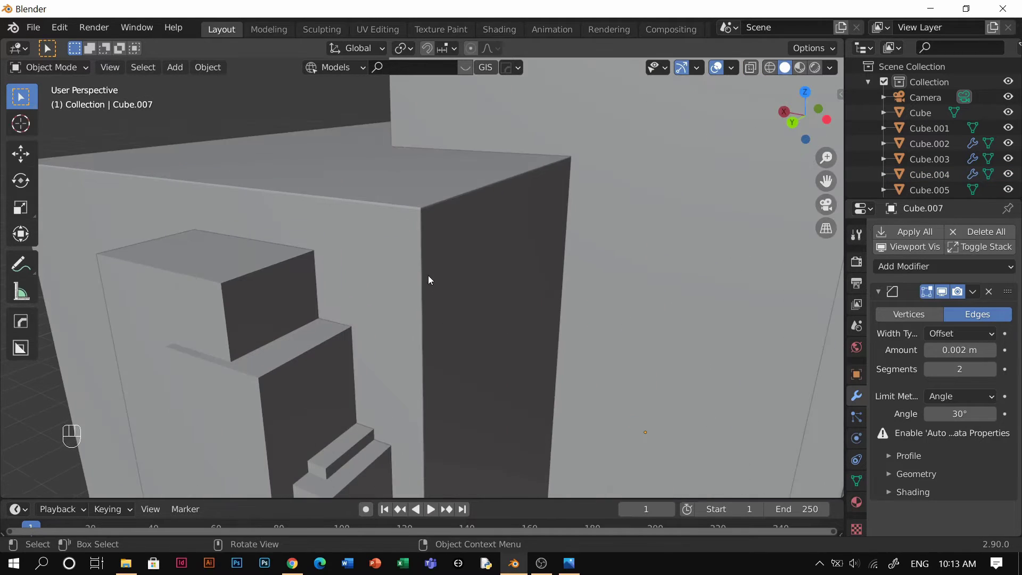
middle_click_drag(430, 280, 409, 294)
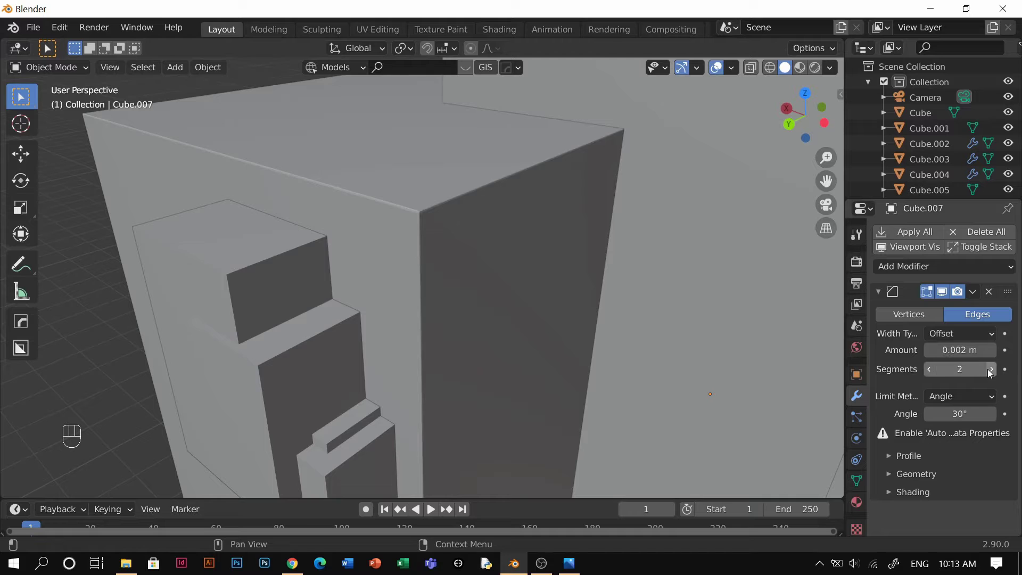
left_click(531, 267)
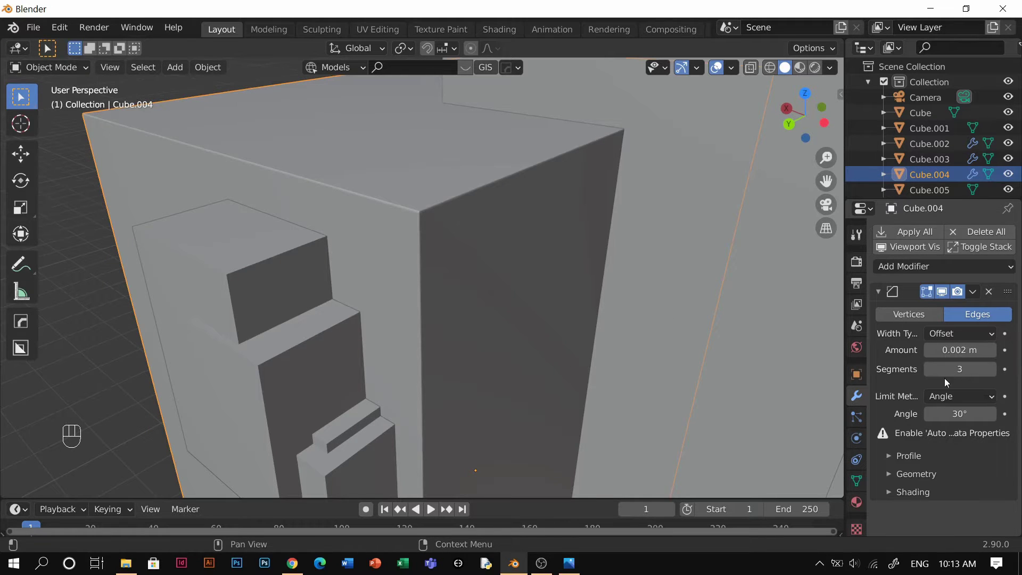
middle_click_drag(483, 302, 618, 295)
left_click(619, 295)
Step: Add a cube, raise it along Z to the upper end of the post and scale it down to about the post's width
middle_click_drag(448, 284, 443, 335)
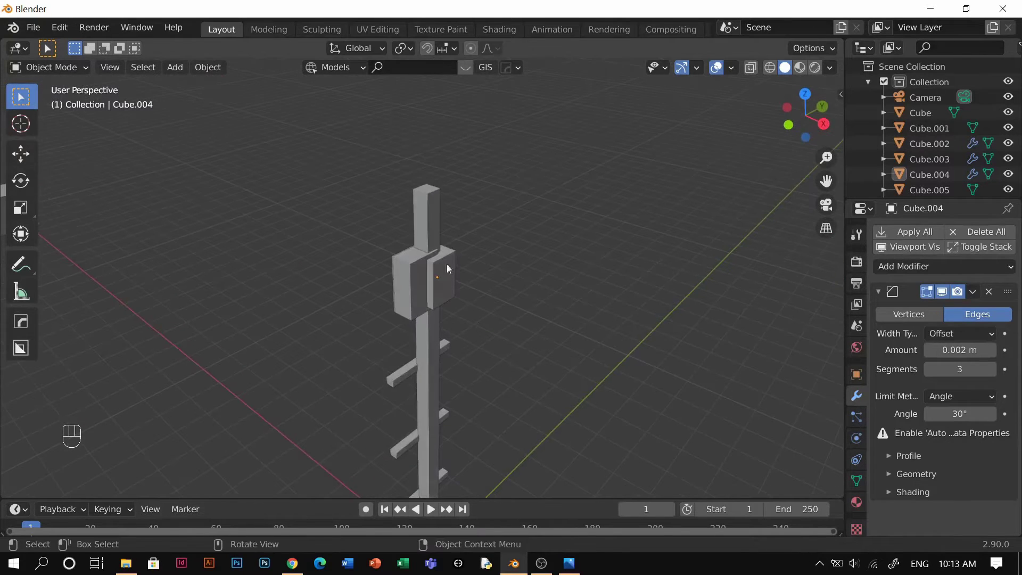
key("shift+a")
mouse_move(404, 180)
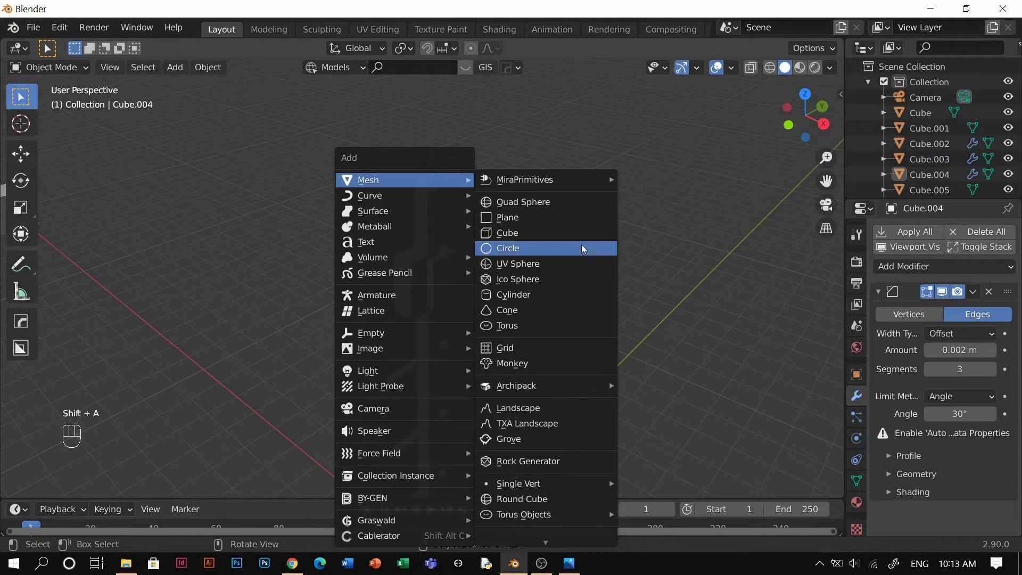
left_click(548, 238)
key("g")
key("z")
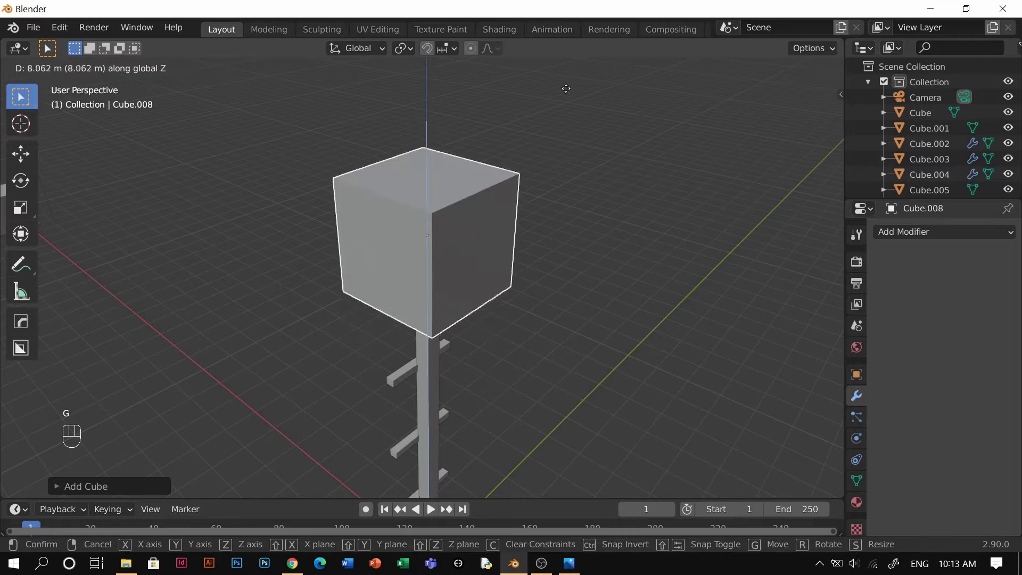
left_click(639, 213)
key("s")
left_click(461, 202)
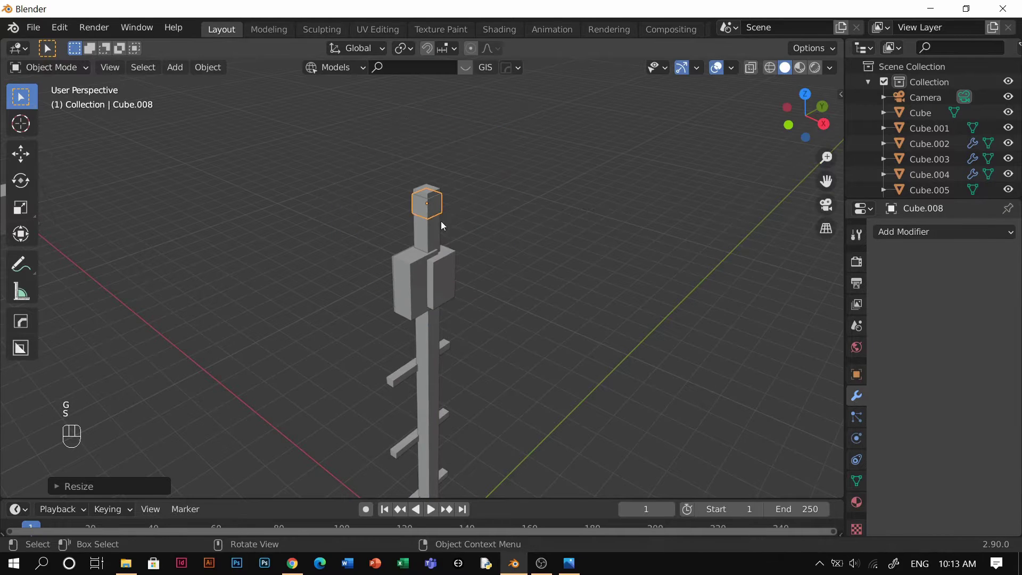
Step: Flatten the new cube along the X axis into a plate and tilt it about the global Y axis
scroll(441, 222, "up", 3)
key("s")
key("x")
left_click(504, 205)
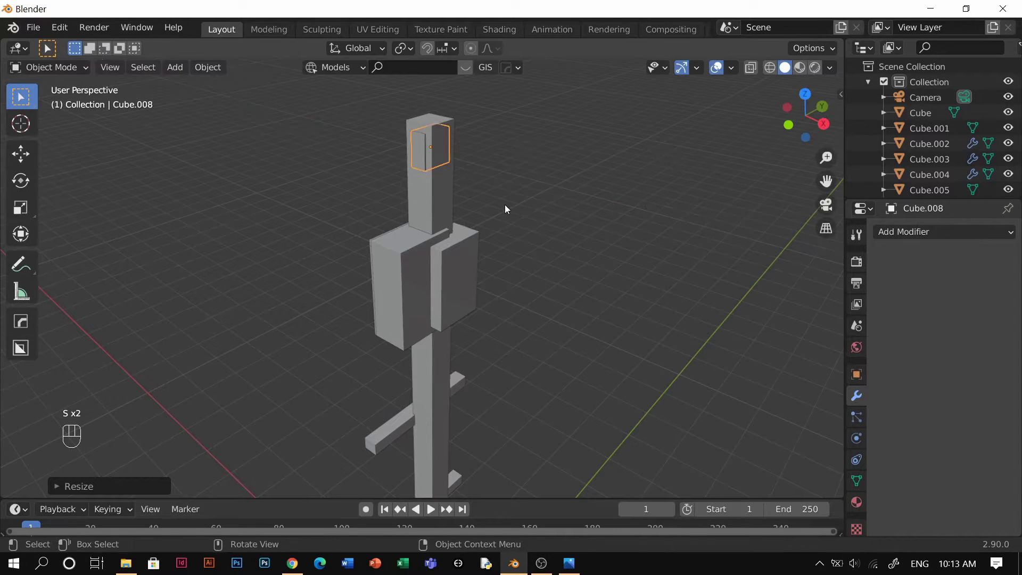
key("r")
key("x")
key("y")
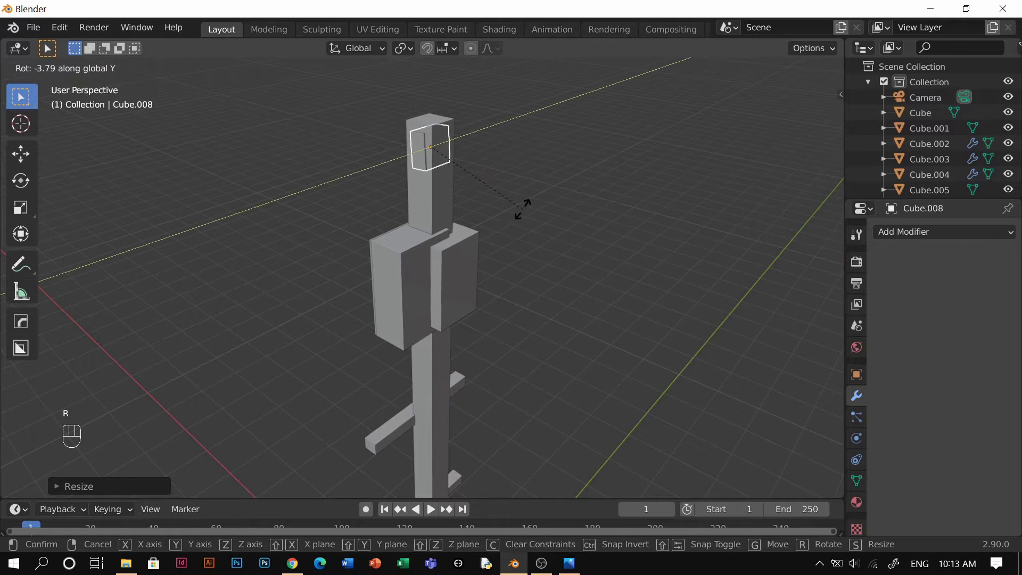
left_click(513, 210)
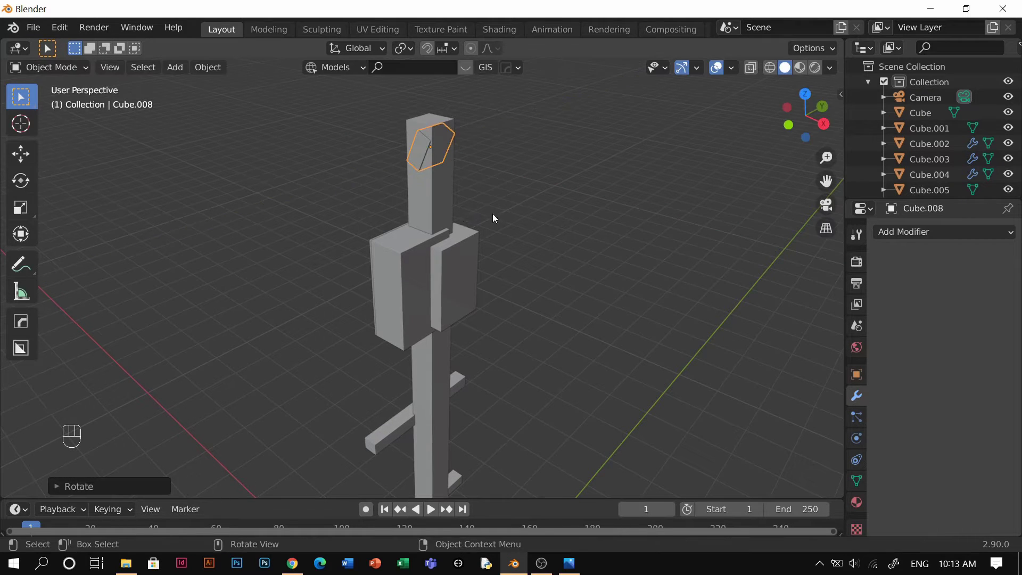
Step: Move the tilted plate along X clear of the post and make it thinner along its local X axis
middle_click_drag(493, 213, 552, 273)
key("g")
key("x")
left_click(543, 228)
key("s")
key("x")
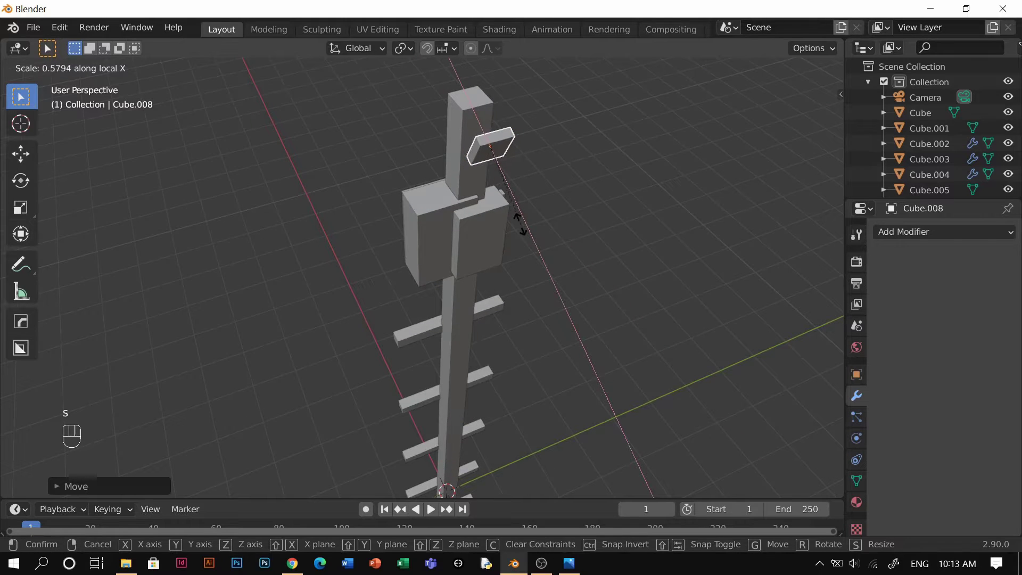
right_click(508, 209)
Step: Stretch the tilted plate along global Y to about twice its width and reposition it beside the post's upper end
key("s")
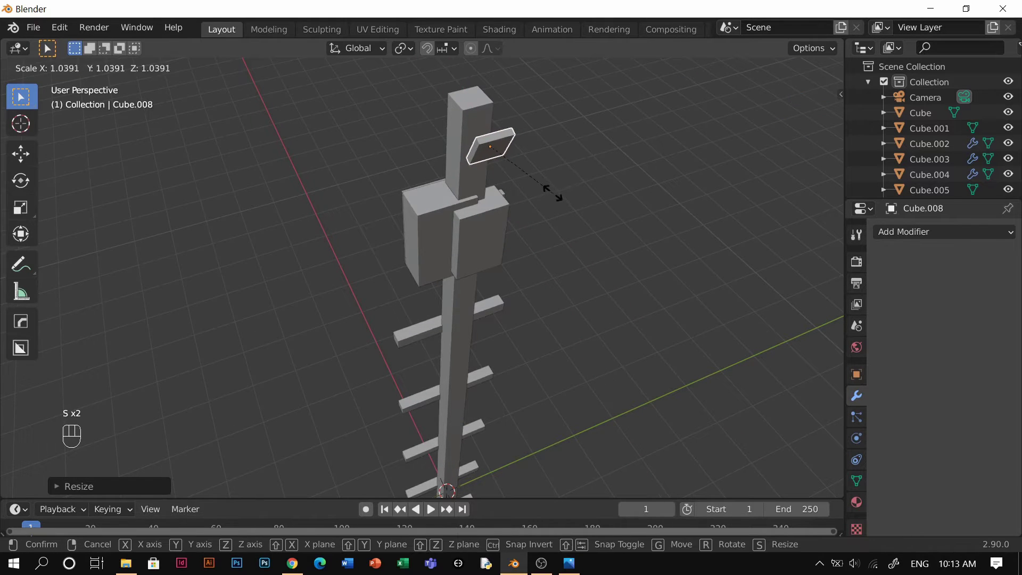
key("y")
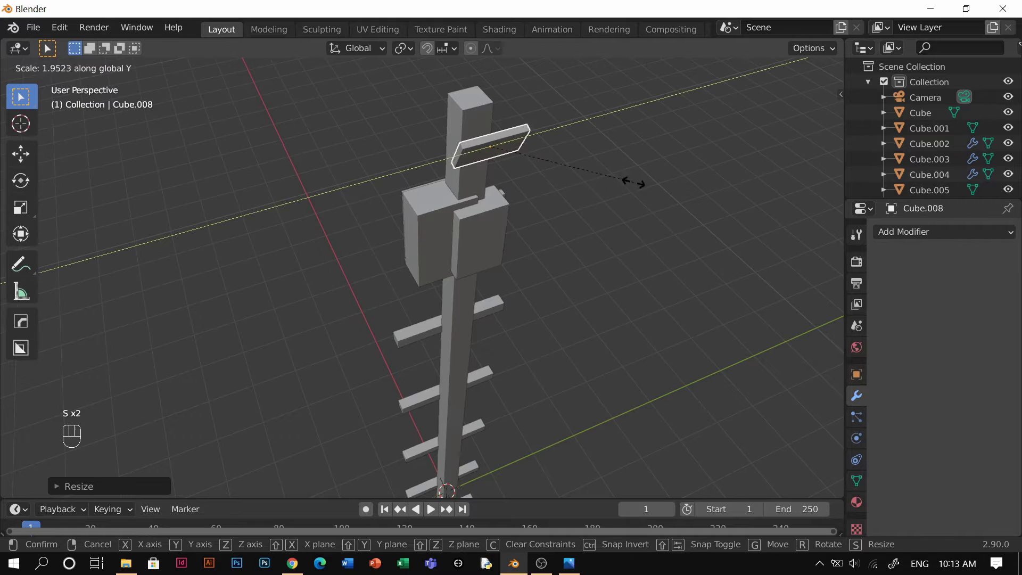
key("g")
left_click(571, 196)
middle_click_drag(608, 145, 655, 204)
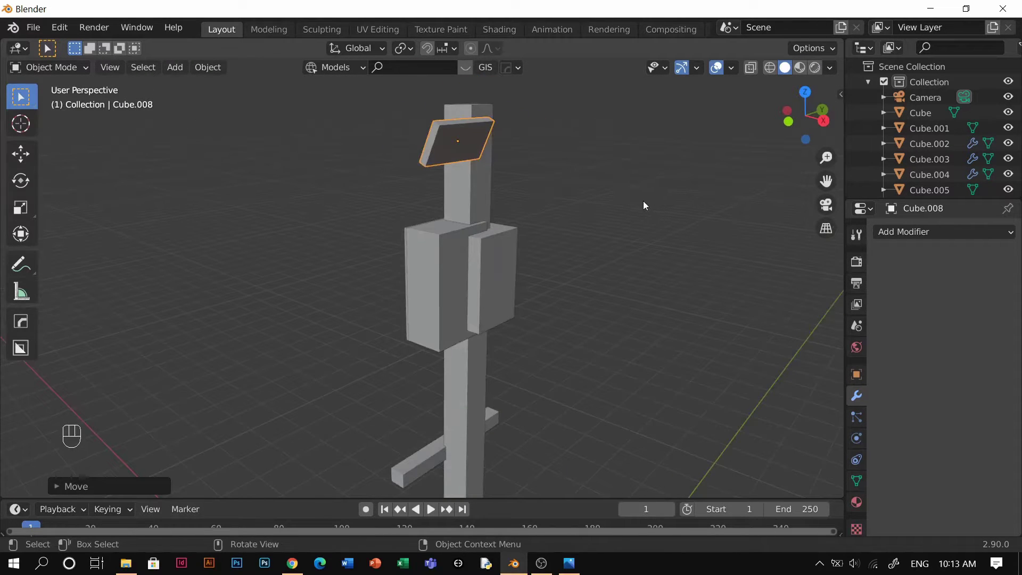
Step: Duplicate the whole tilted plate within its own mesh and place the copy directly below it along Z
key("Tab")
key("a")
key("a")
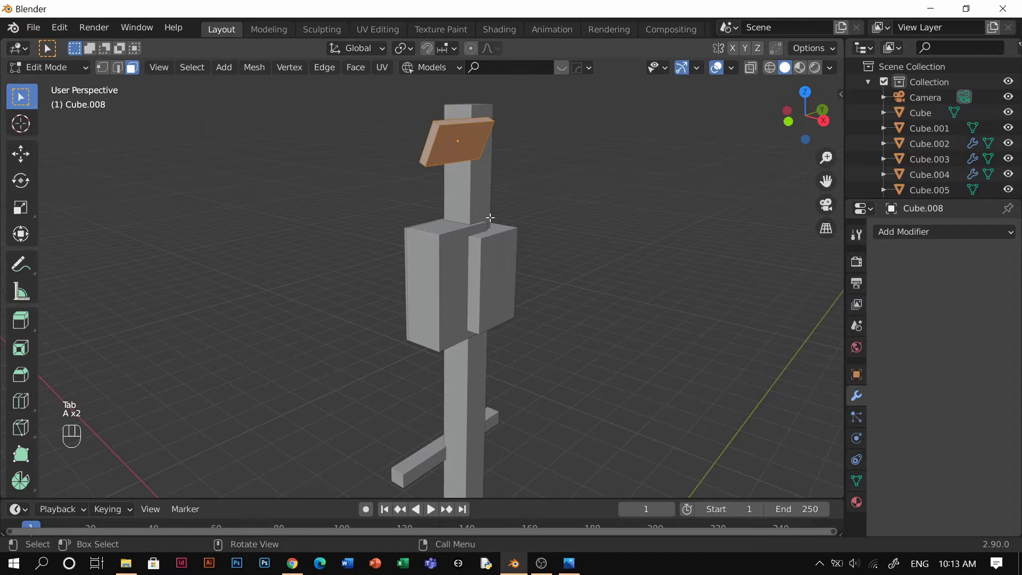
key("shift+d")
key("z")
left_click(492, 269)
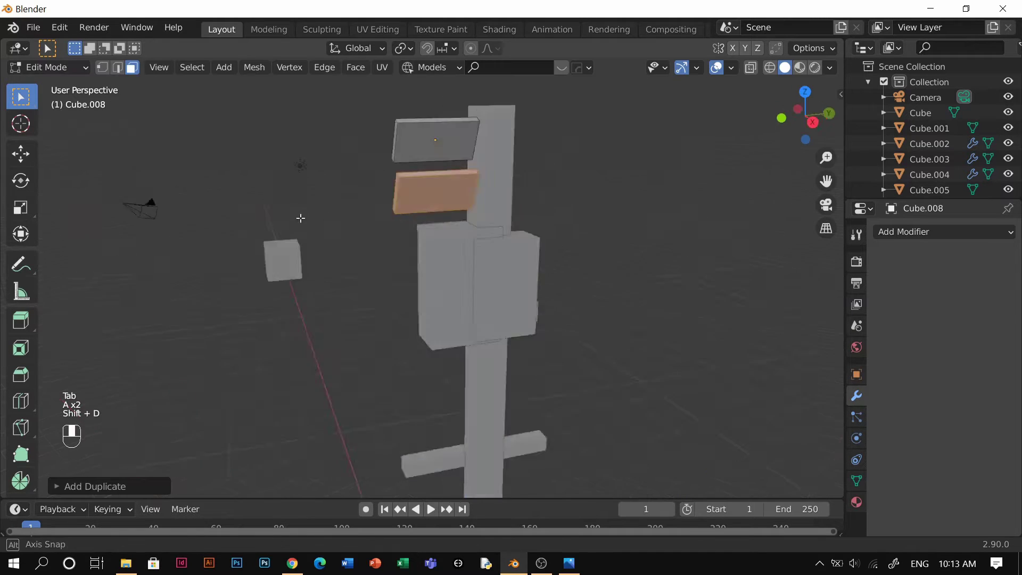
Step: Duplicate the lower plate upward about 0.89 m along Z so the copy sits above the original plate
middle_click_drag(296, 216, 520, 230)
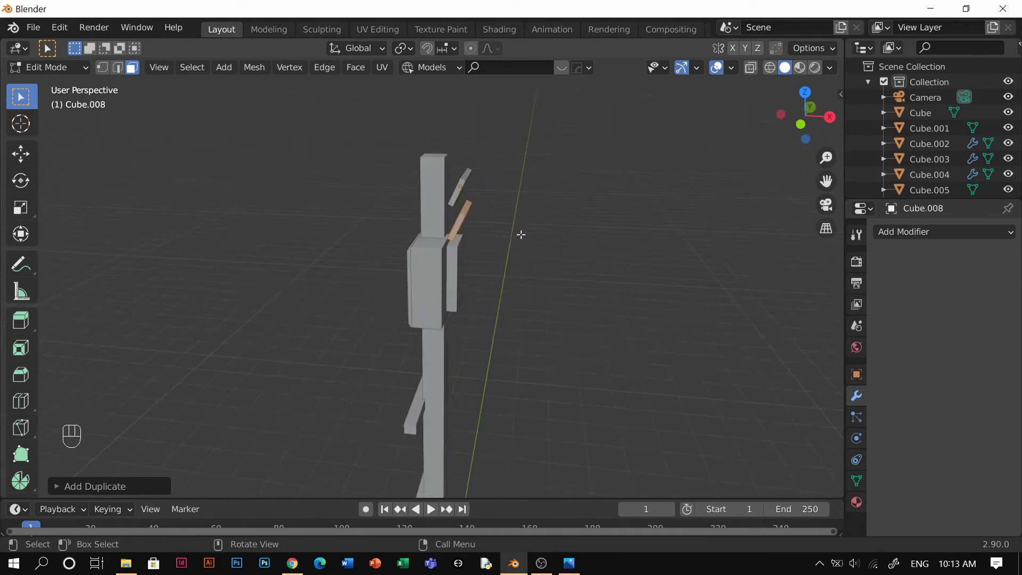
key("shift+d")
key("z")
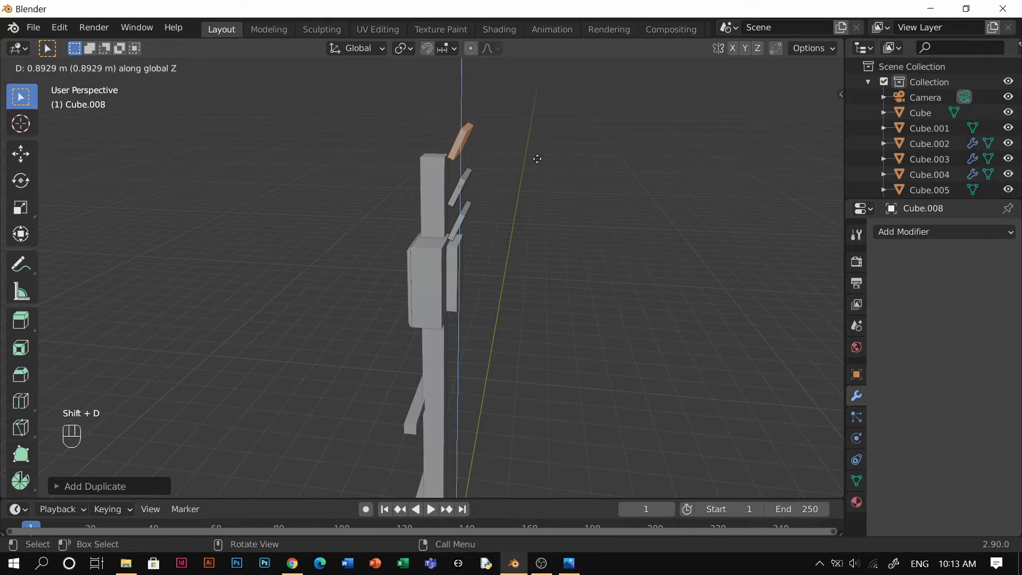
left_click(537, 163)
Step: Lower the topmost plate about 0.04 m along Z in the left orthographic view to even the spacing, and leave mesh editing
middle_click_drag(537, 163, 327, 159)
key("grave")
key("grave")
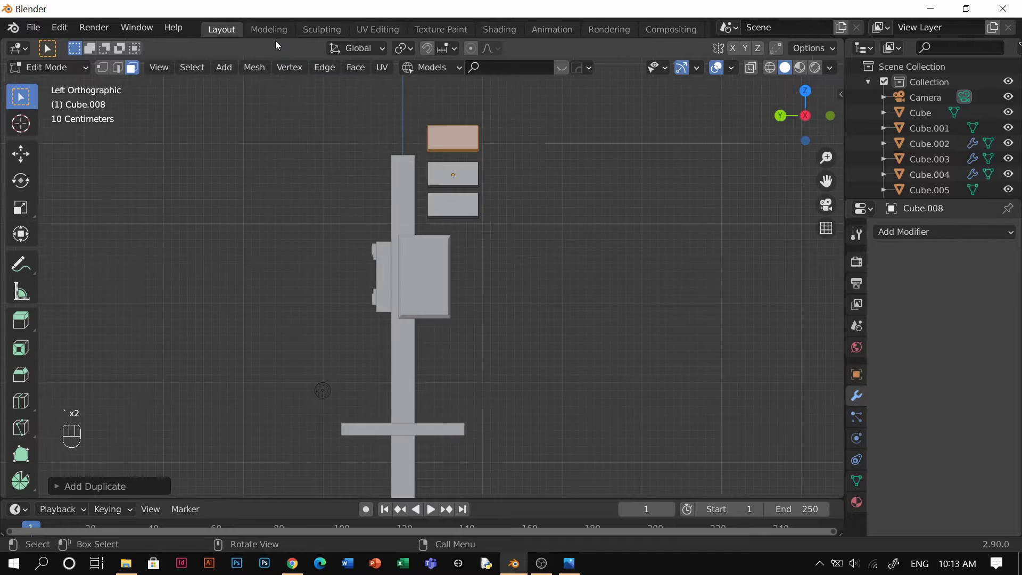
scroll(464, 149, "up", 3)
middle_click_drag(498, 161, 483, 266, "shift")
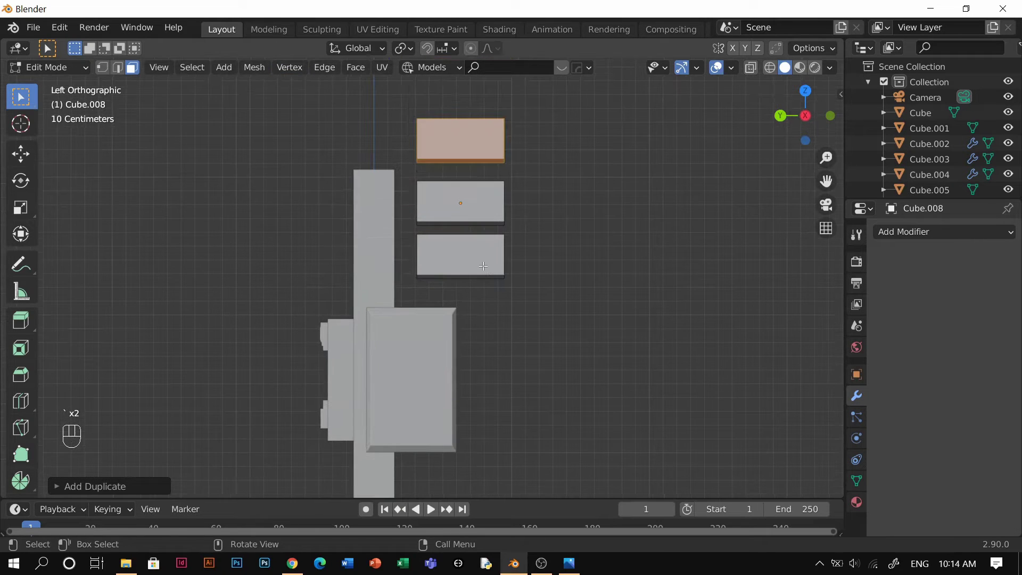
key("g")
key("z")
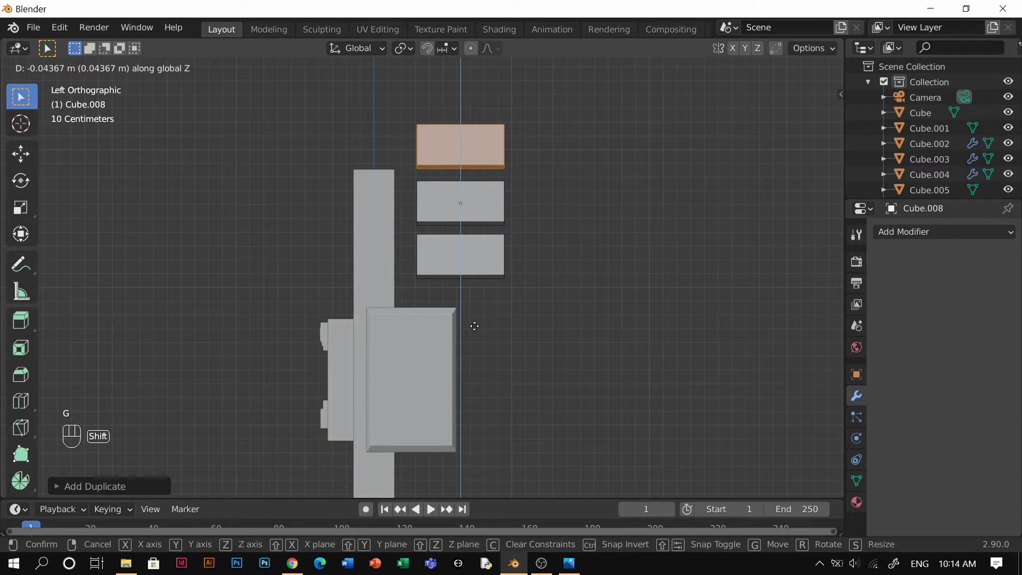
left_click(469, 324)
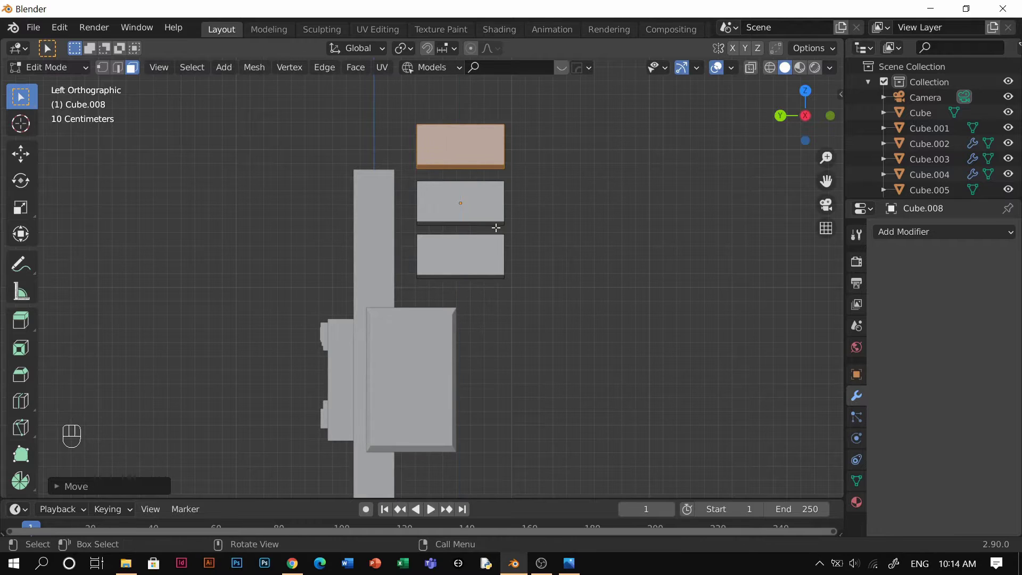
key("a")
key("a")
scroll(497, 227, "down", 4)
middle_click_drag(497, 228, 429, 257, "shift")
key("Tab")
Step: Scale the arrayed crossbars to about 0.7 on every axis except global Y and apply the object transform
left_click(430, 258)
middle_click_drag(447, 216, 434, 363)
key("s")
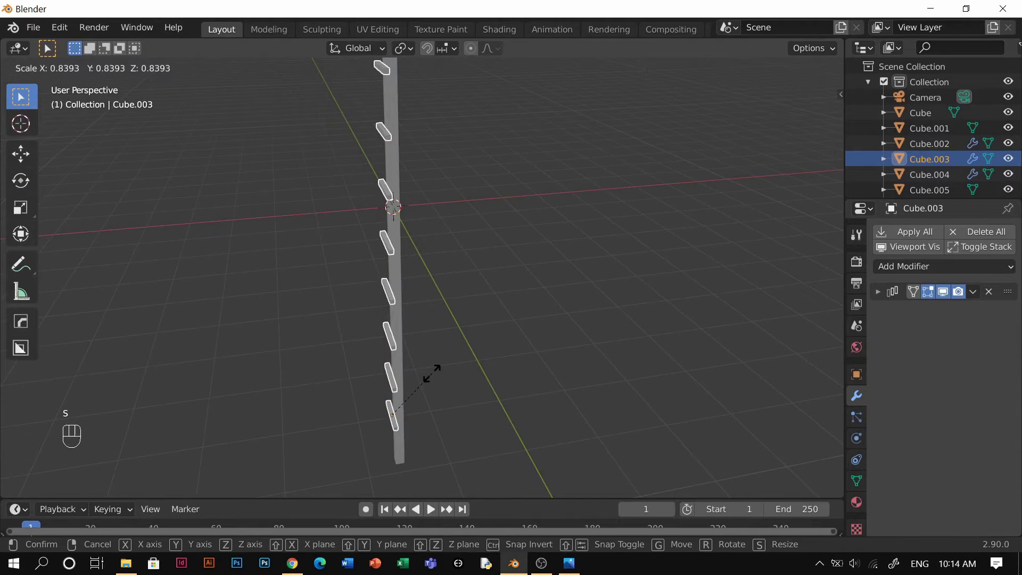
key("shift+y")
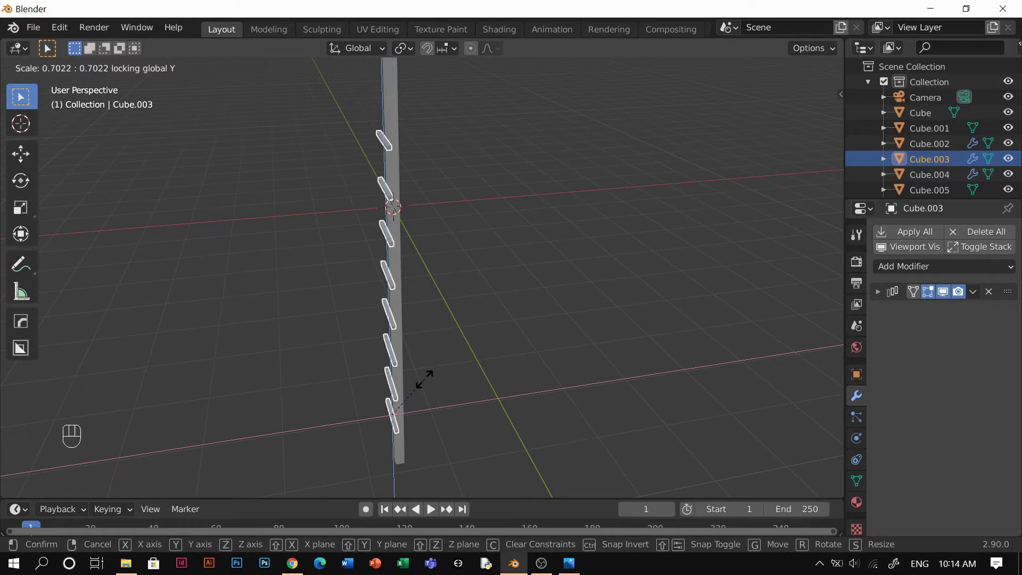
left_click(433, 378)
key("ctrl+a")
left_click(438, 374)
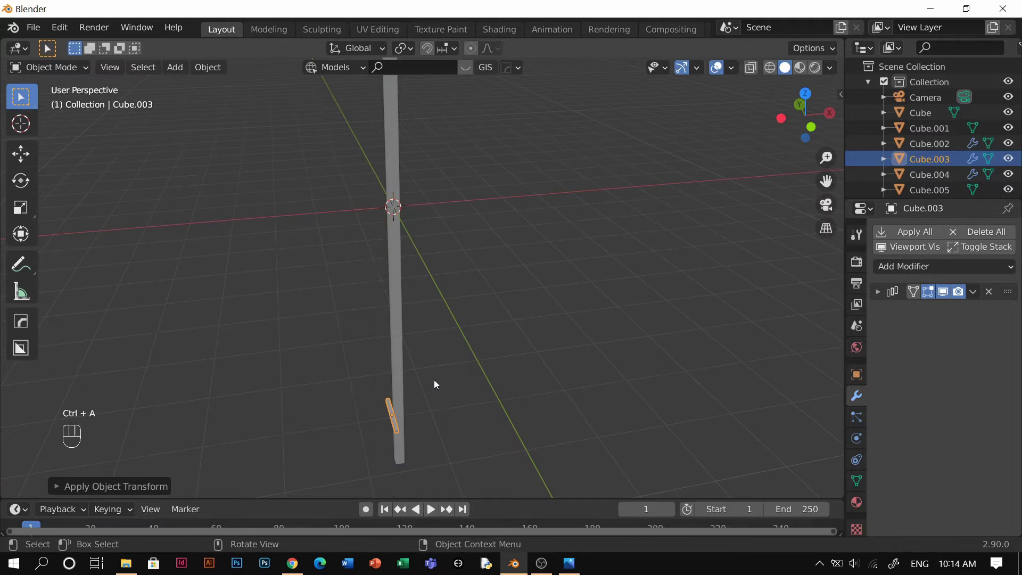
Step: Replace the crossbars' Array modifier with a new constant-offset array that repeats them up the post along Z
scroll(419, 379, "down", 5)
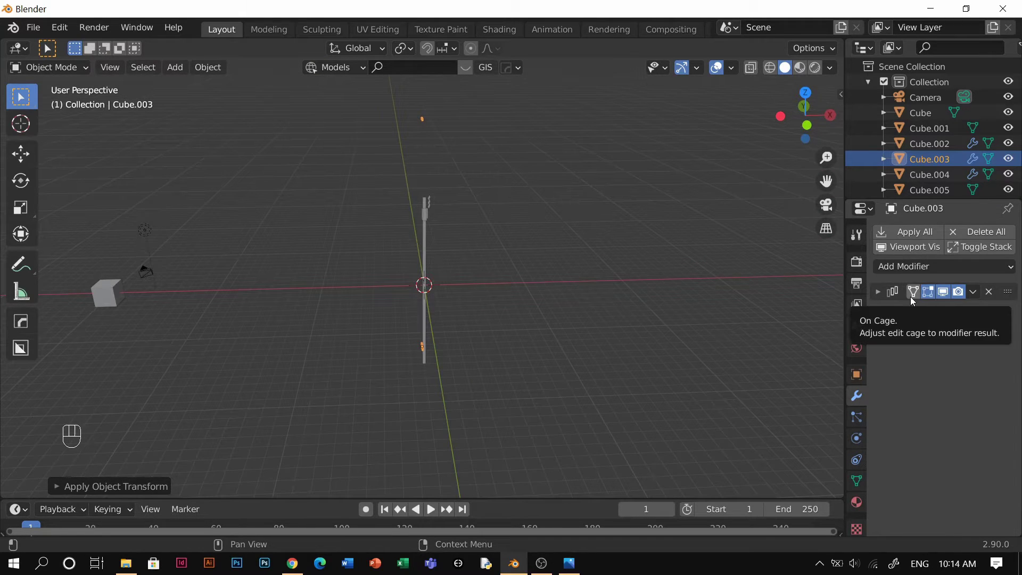
key("x")
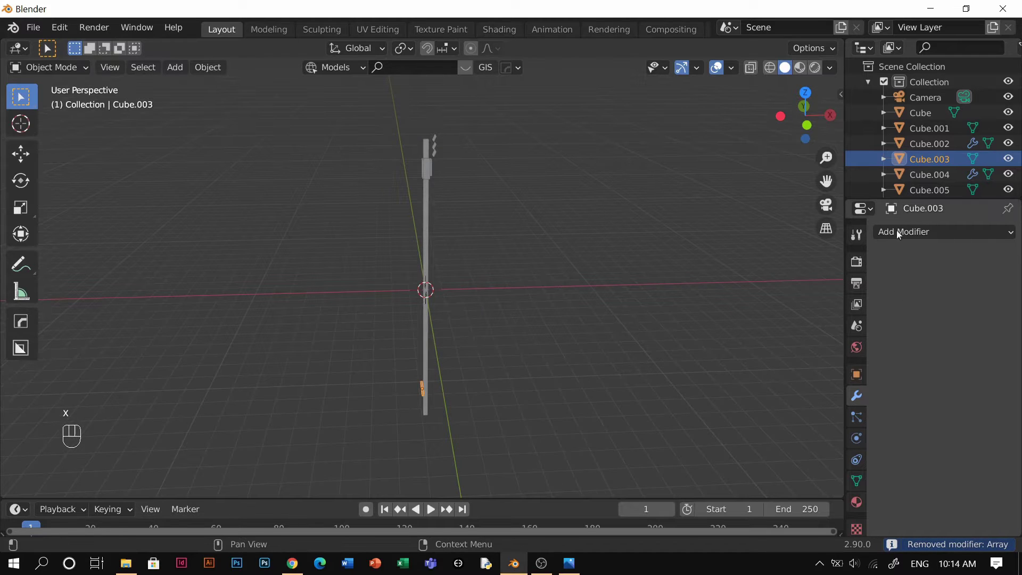
key("q")
left_click(582, 312)
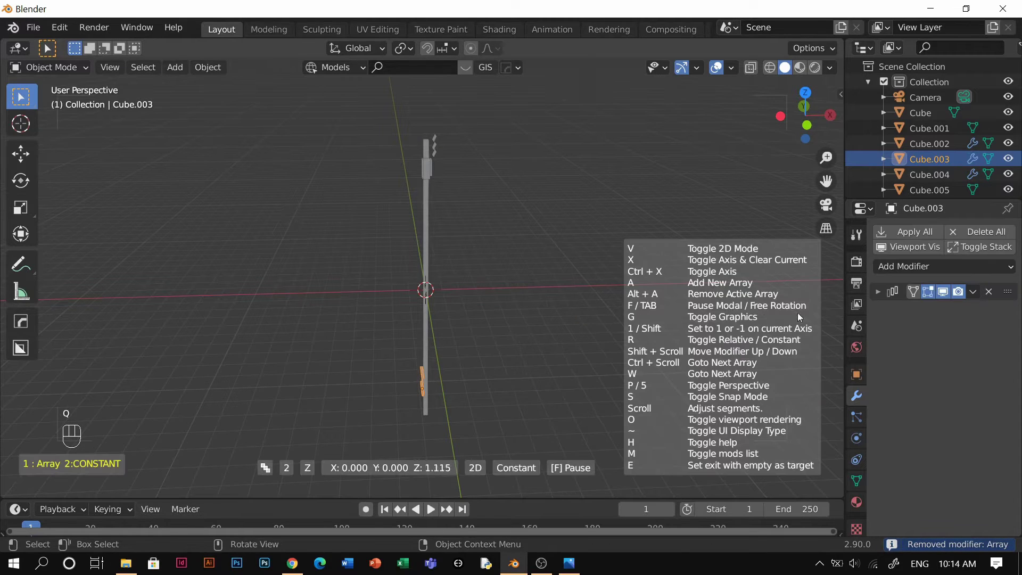
left_click(152, 304)
left_click(491, 332)
Step: Add an Array modifier to the column of tilted plates beside the top of the post
middle_click_drag(408, 321, 496, 288)
scroll(498, 287, "up", 4)
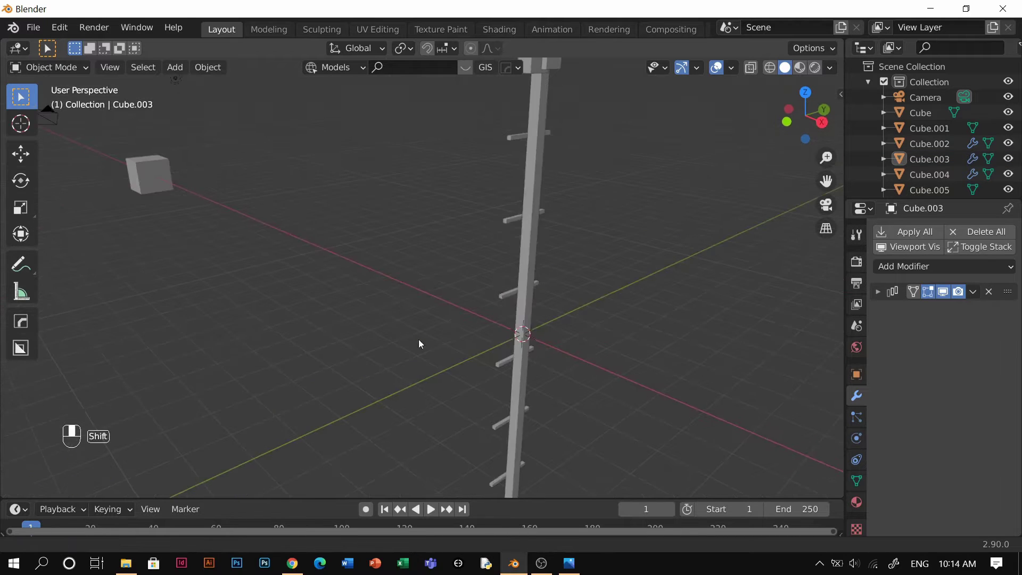
middle_click_drag(418, 340, 340, 381, "shift")
scroll(438, 302, "up", 3)
middle_click_drag(438, 302, 417, 259, "shift")
left_click(433, 262)
key("q")
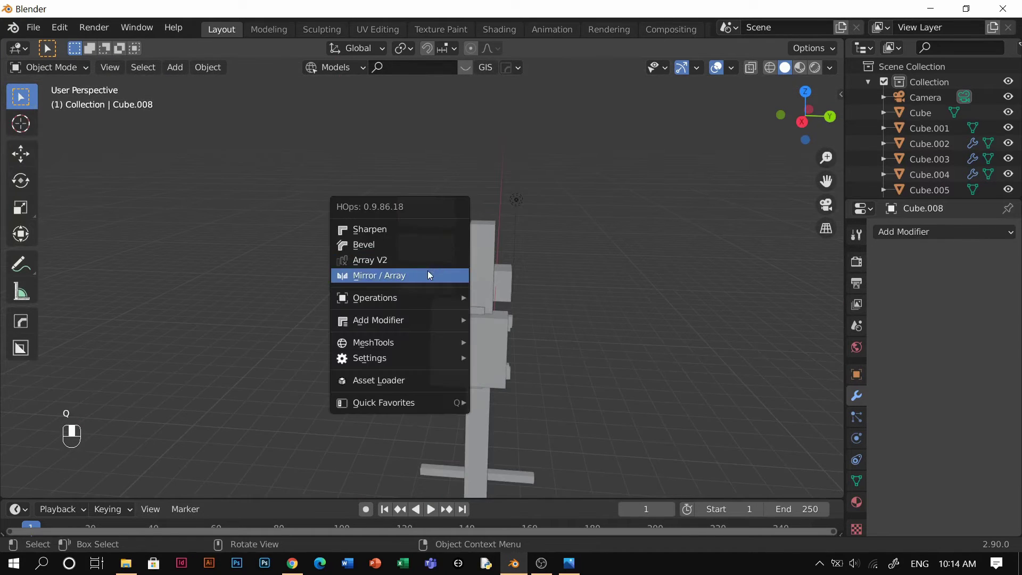
left_click(943, 233)
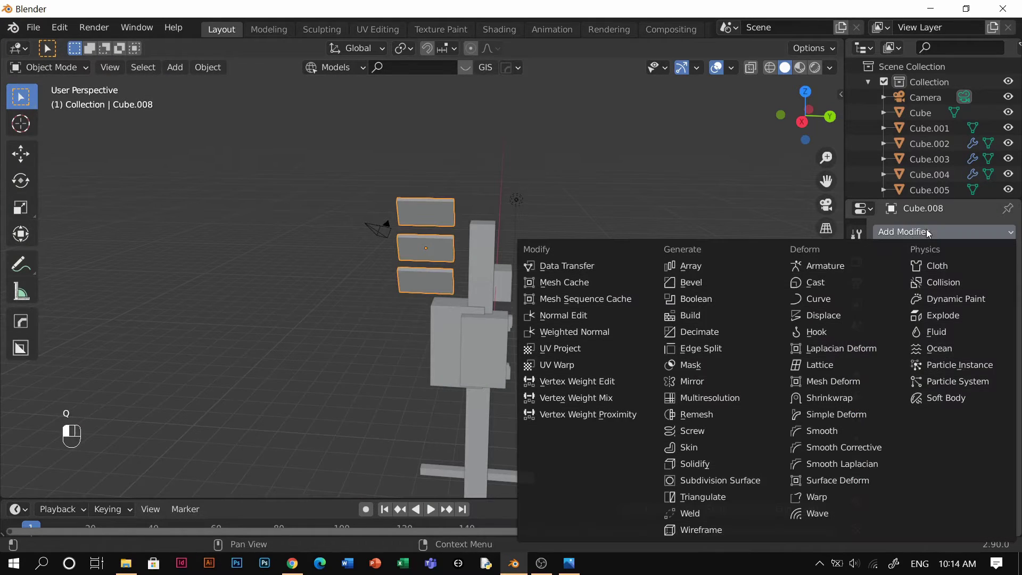
left_click(703, 270)
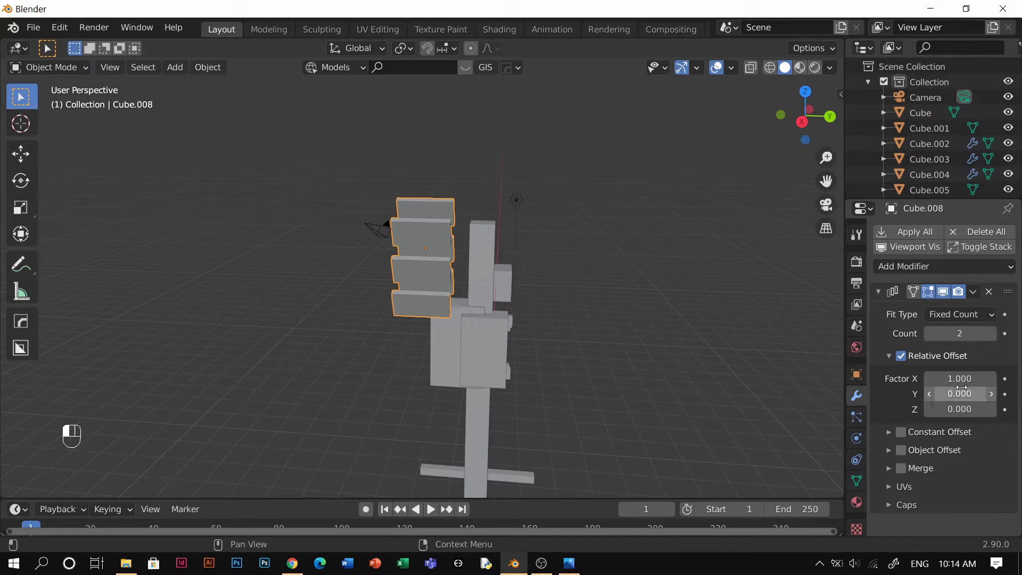
Step: Set the plate array's relative offset to 0 on X and 1.240 on Y, with a count of 3
key("Return")
left_click_drag(959, 393, 988, 394)
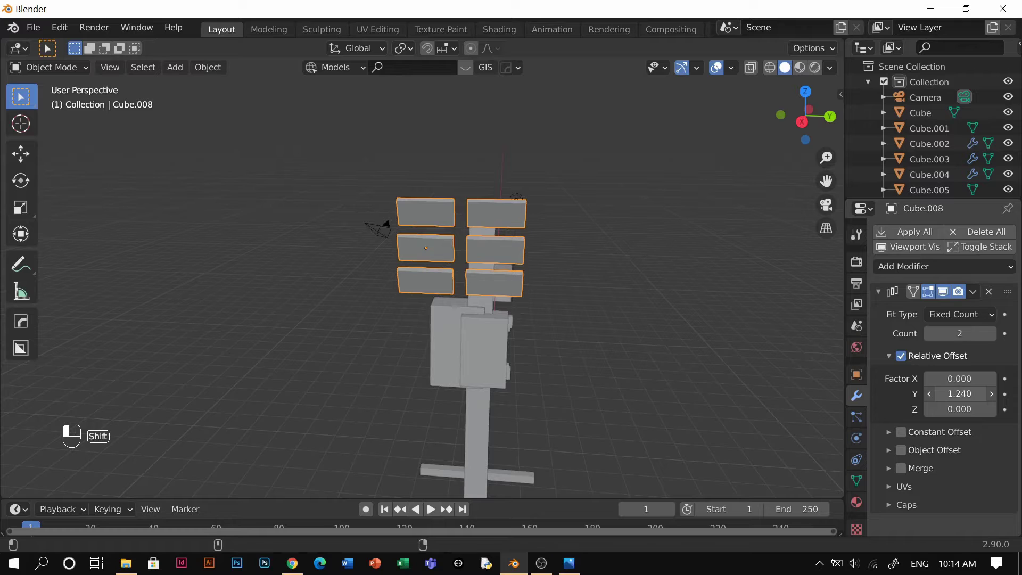
left_click(990, 333)
left_click(599, 315)
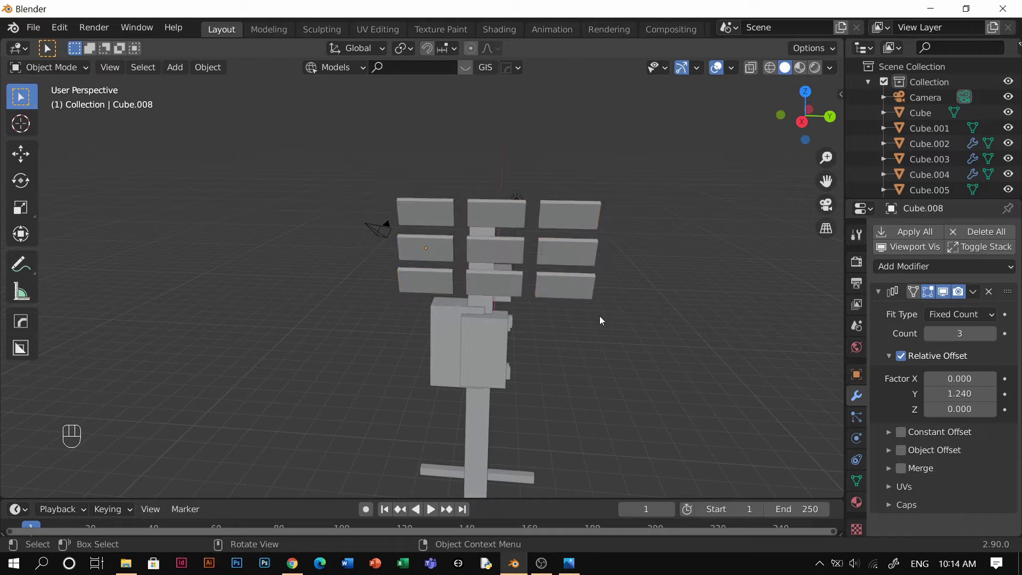
Step: Shift the arrayed plates in the negative Y direction in the top orthographic view
middle_click_drag(599, 315, 908, 308)
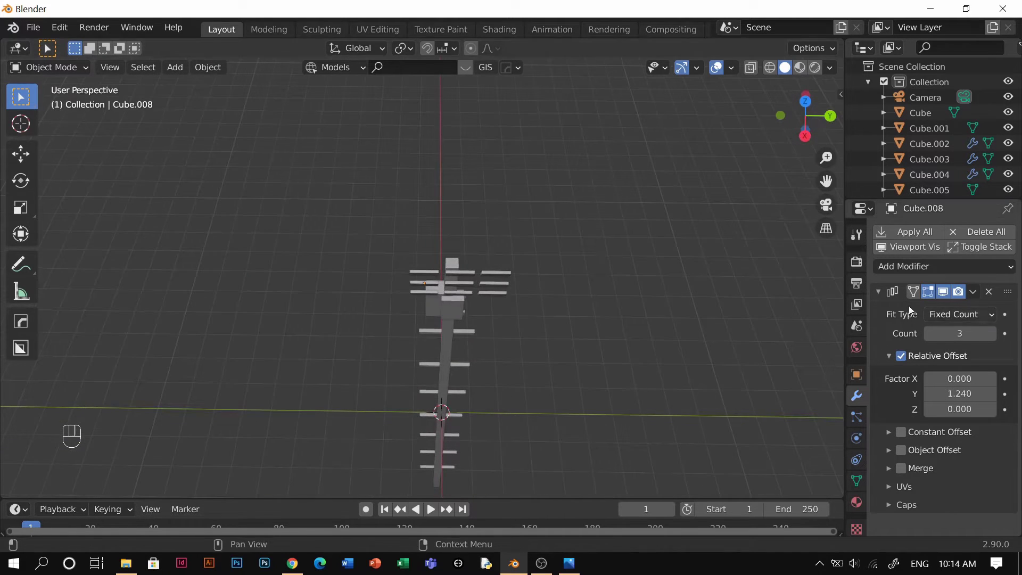
left_click(501, 273)
key("grave")
scroll(471, 238, "up", 3)
key("g")
key("y")
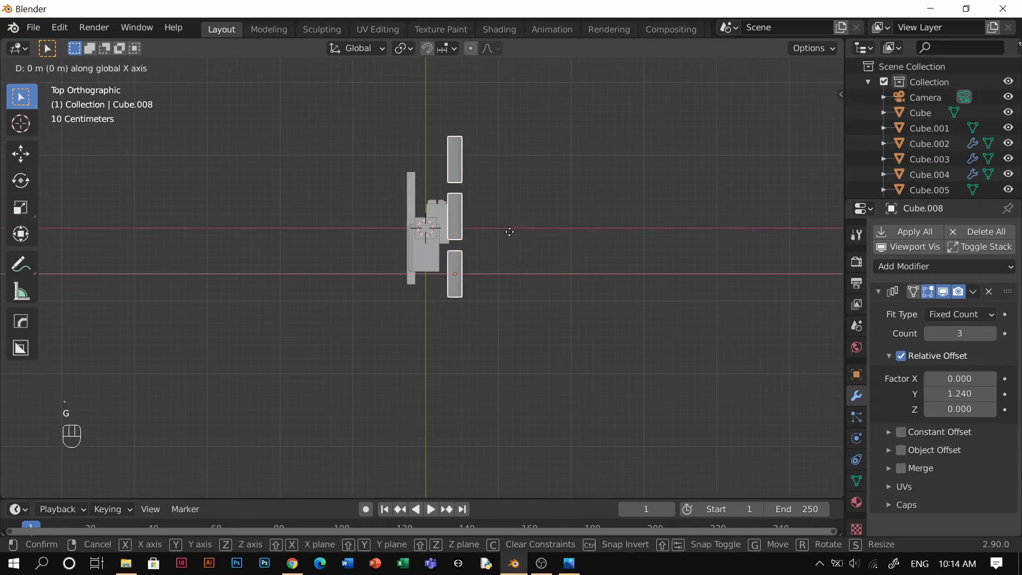
left_click(510, 255)
Step: Move the arrayed plates about 0.18 m along positive Y in the top view to centre them on the post
middle_click_drag(573, 280, 400, 141)
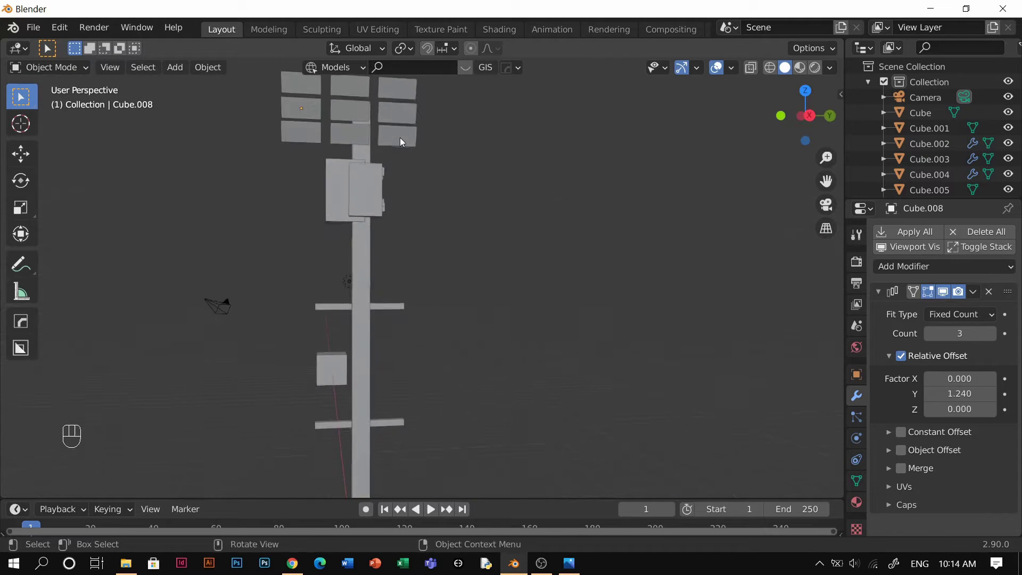
key("grave")
scroll(414, 339, "up", 3)
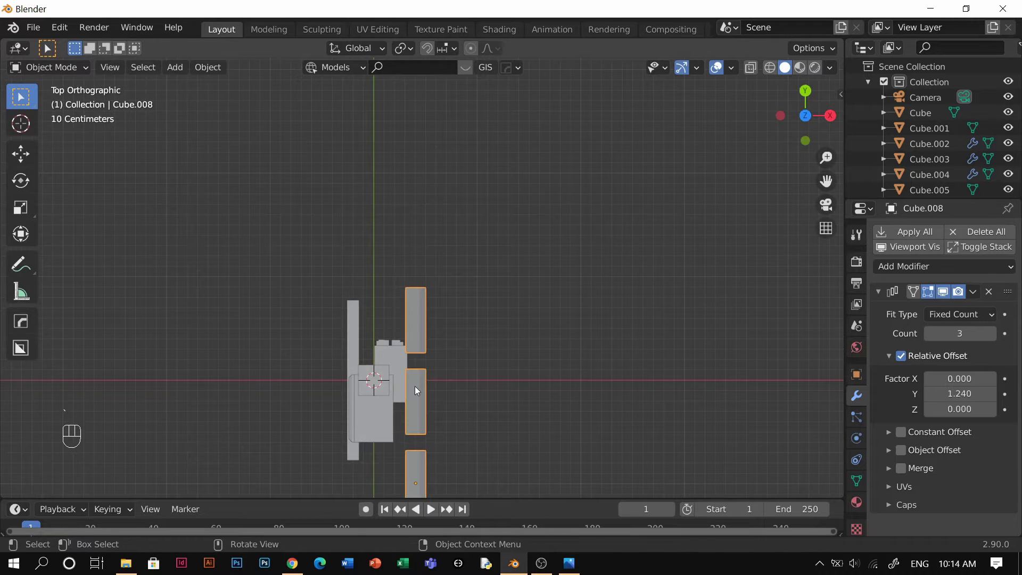
key("g")
key("y")
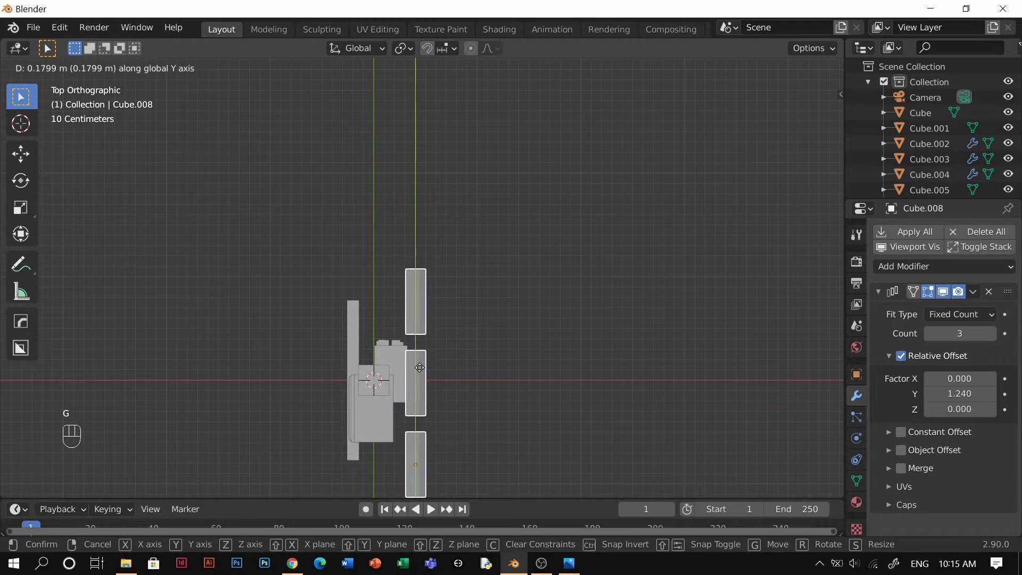
left_click(426, 366)
Step: Add a cube and raise it along Z to the height of the tilted plates
middle_click_drag(482, 355, 481, 209)
scroll(450, 202, "up", 4)
middle_click_drag(421, 194, 469, 247, "shift")
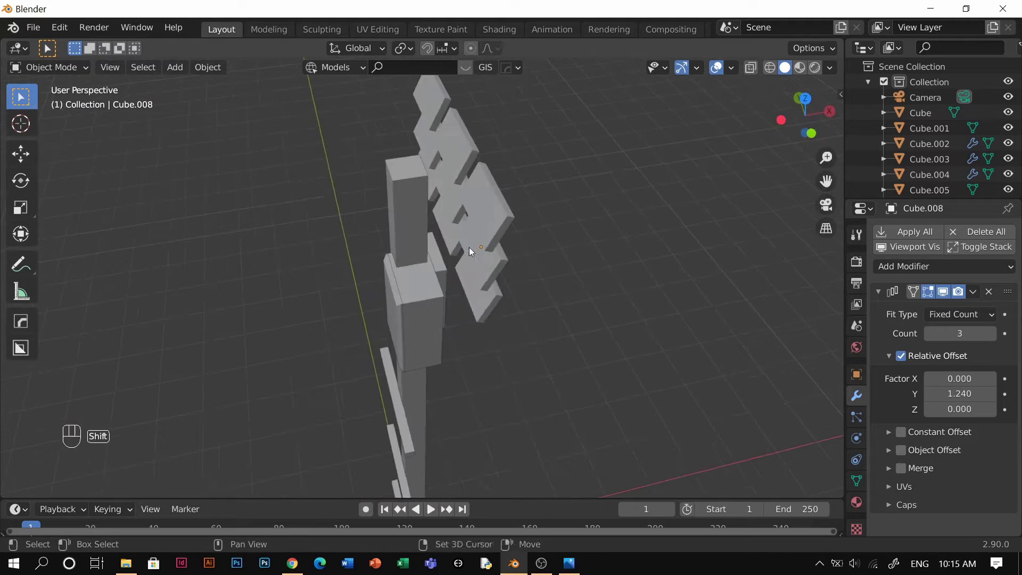
key("shift+a")
left_click(575, 229)
scroll(515, 309, "down", 5)
key("g")
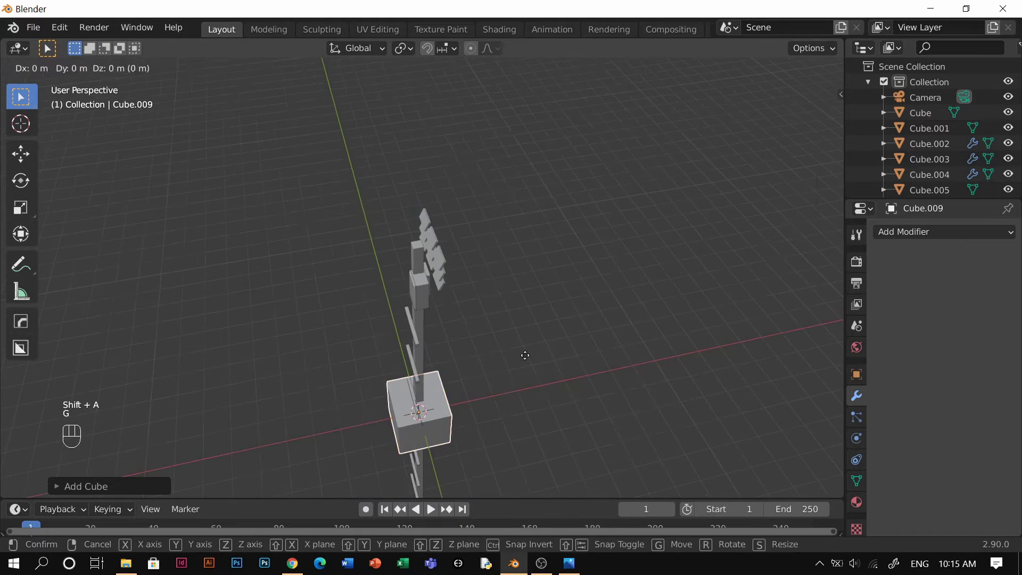
key("z")
left_click(515, 209)
scroll(499, 241, "up", 5)
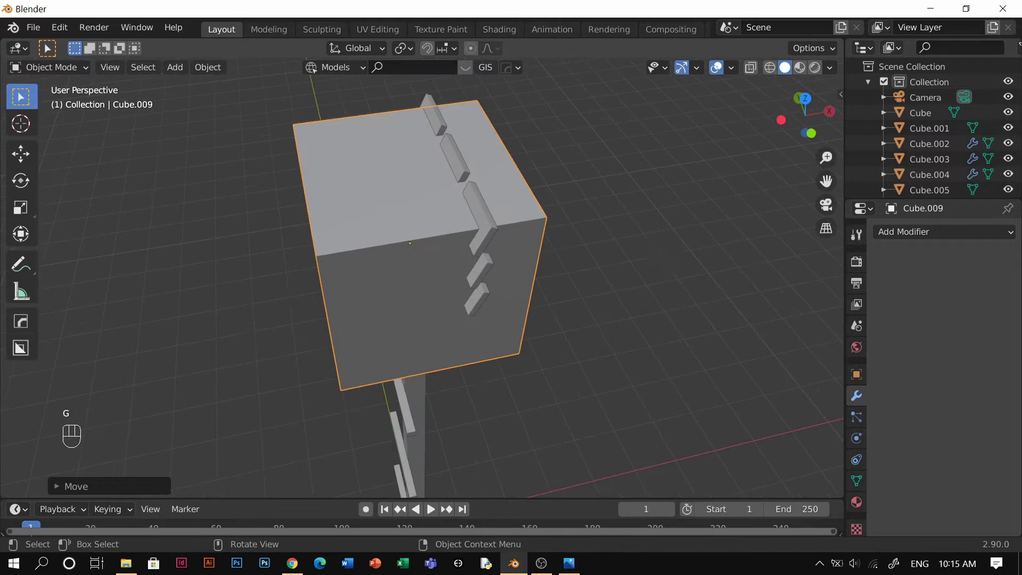
Step: Scale the new cube down to about the post's thickness and move it about 0.34 m along negative Y
scroll(543, 251, "down", 4)
key("s")
left_click(463, 271)
key("g")
key("y")
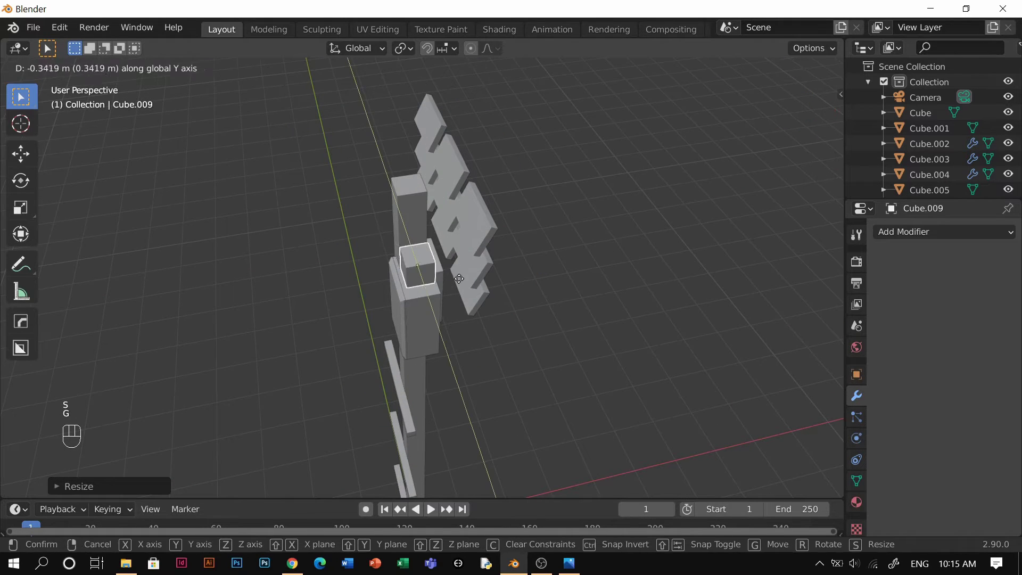
left_click(459, 279)
Step: Raise the small cube along Z above the boxes and shift it along X to fill the gap between post and plates
scroll(466, 302, "up", 3)
middle_click_drag(452, 277, 432, 212)
key("g")
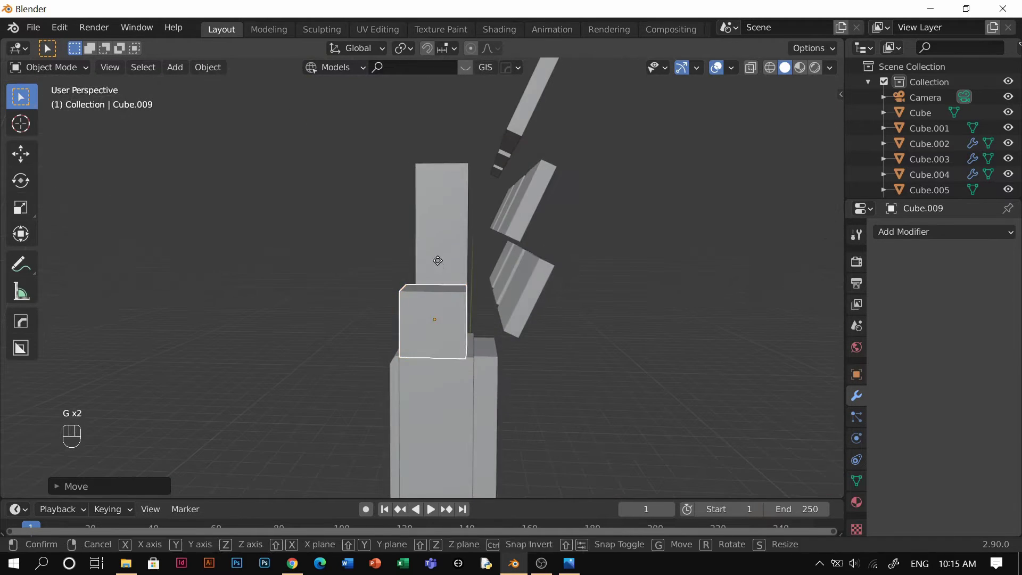
key("z")
left_click(436, 203)
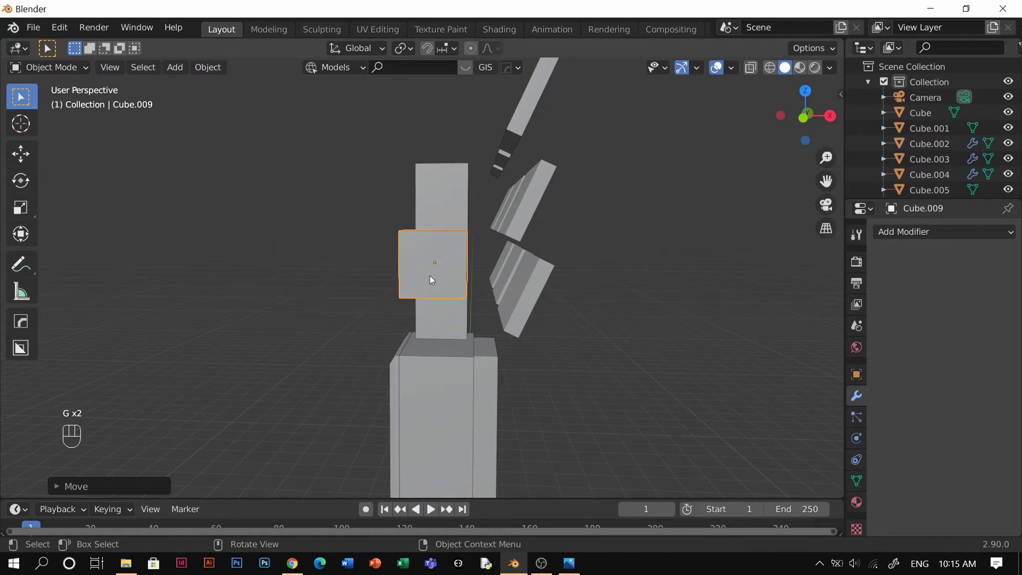
key("g")
key("x")
left_click(463, 290)
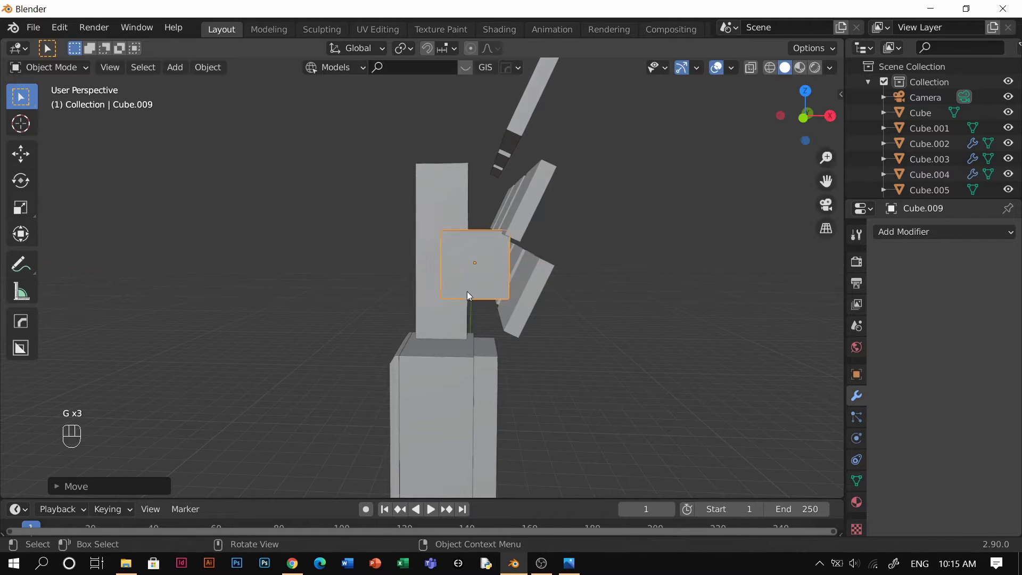
Step: Slant the cube's plate-side face by moving its upper edge outward along X in the front view, and leave mesh editing
key("grave")
left_click(662, 295)
middle_click_drag(605, 291, 416, 252)
key("grave")
left_click(337, 171)
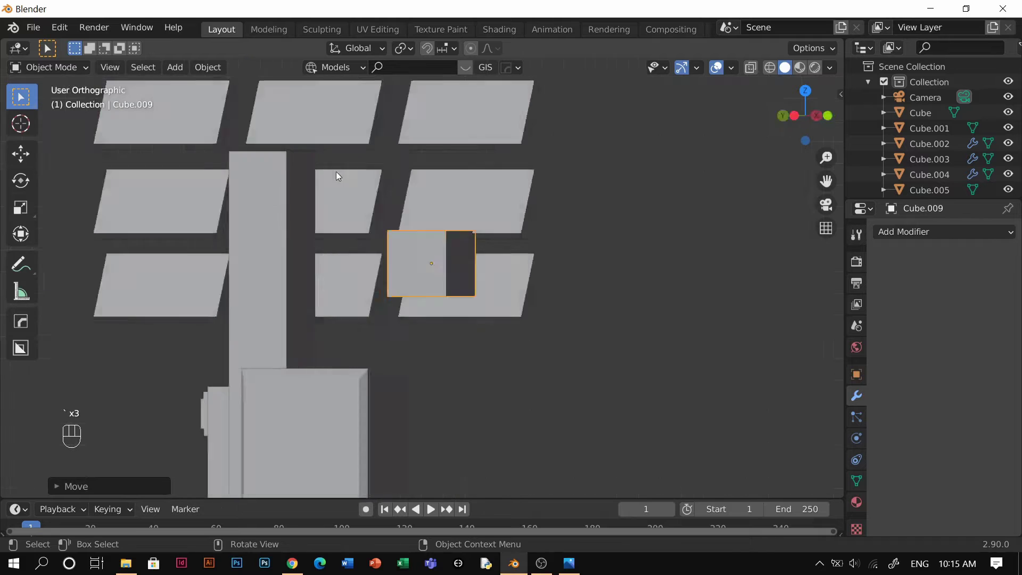
key("Tab")
left_click(537, 223)
middle_click_drag(537, 222, 496, 267)
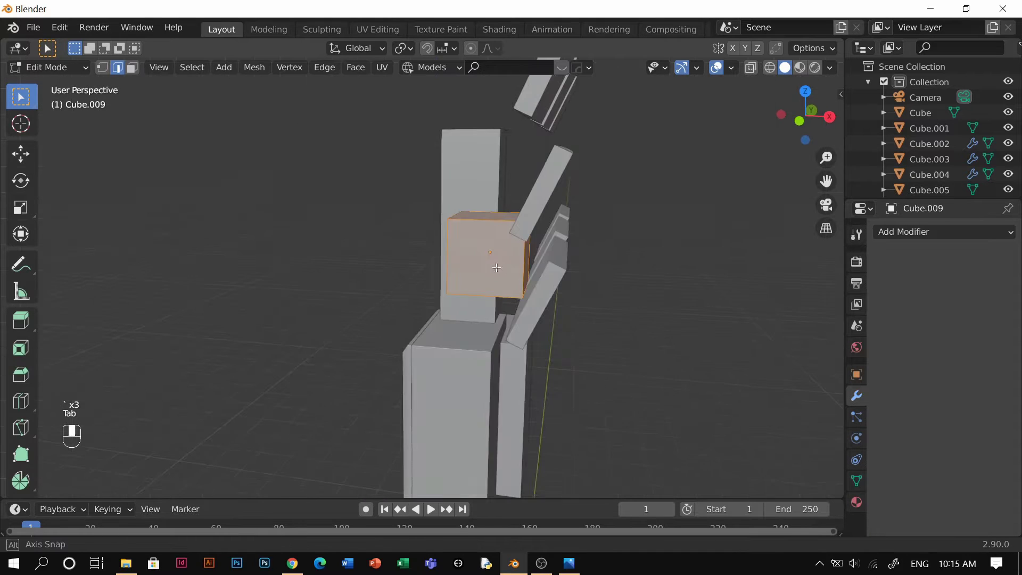
middle_click_drag(529, 219, 509, 251)
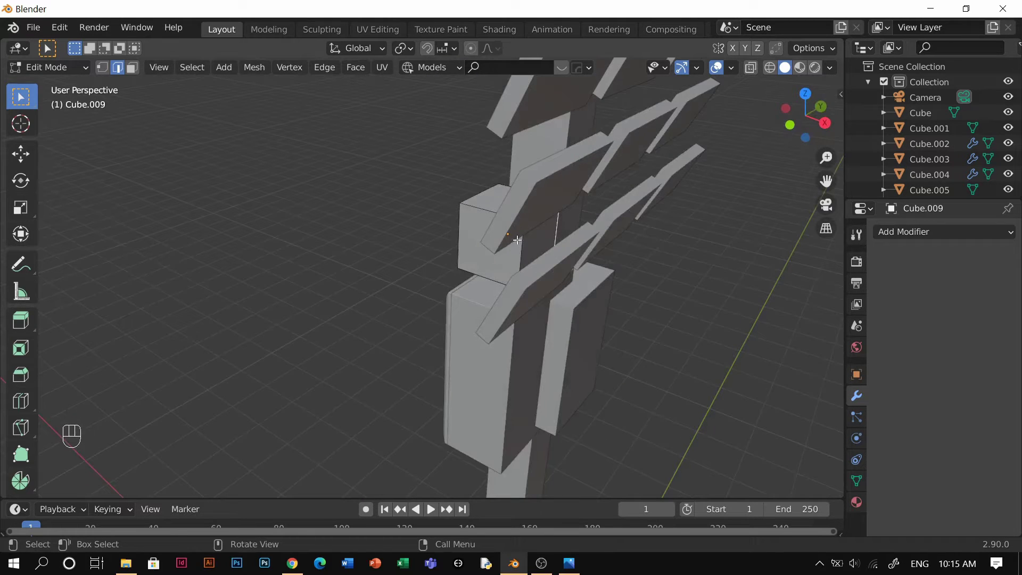
key("alt+z")
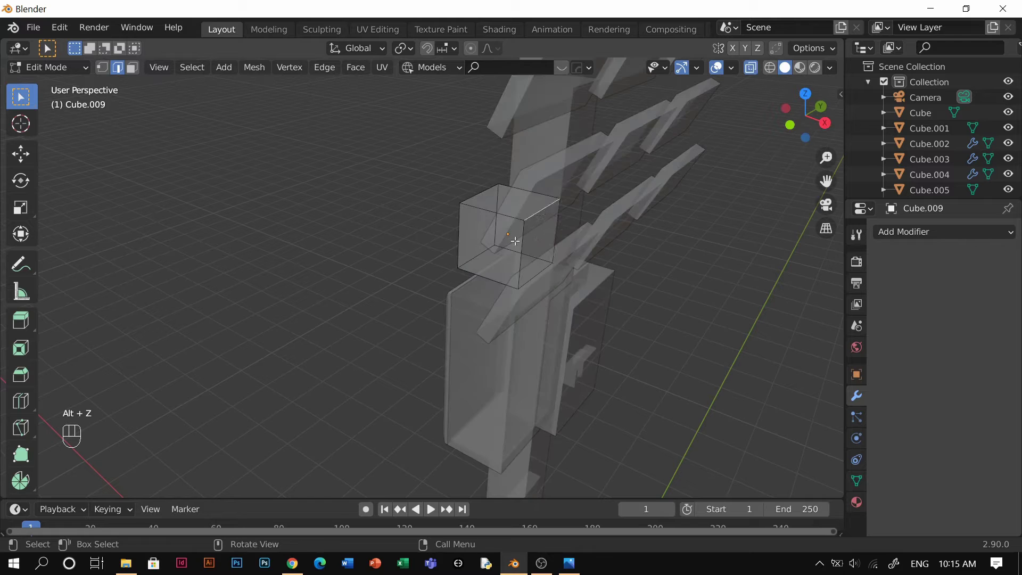
key("alt+z")
key("grave")
left_click(518, 205)
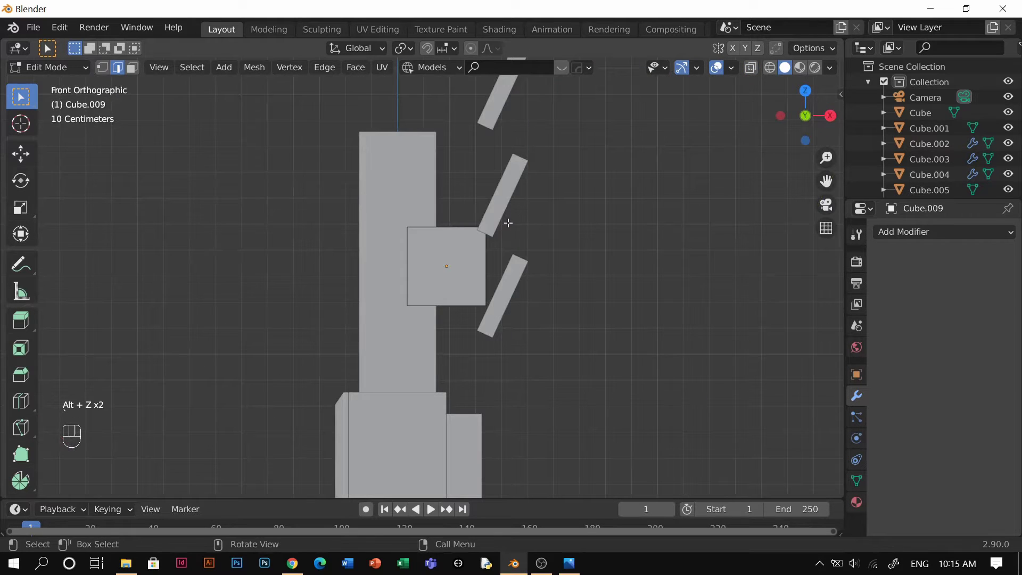
key("g")
key("x")
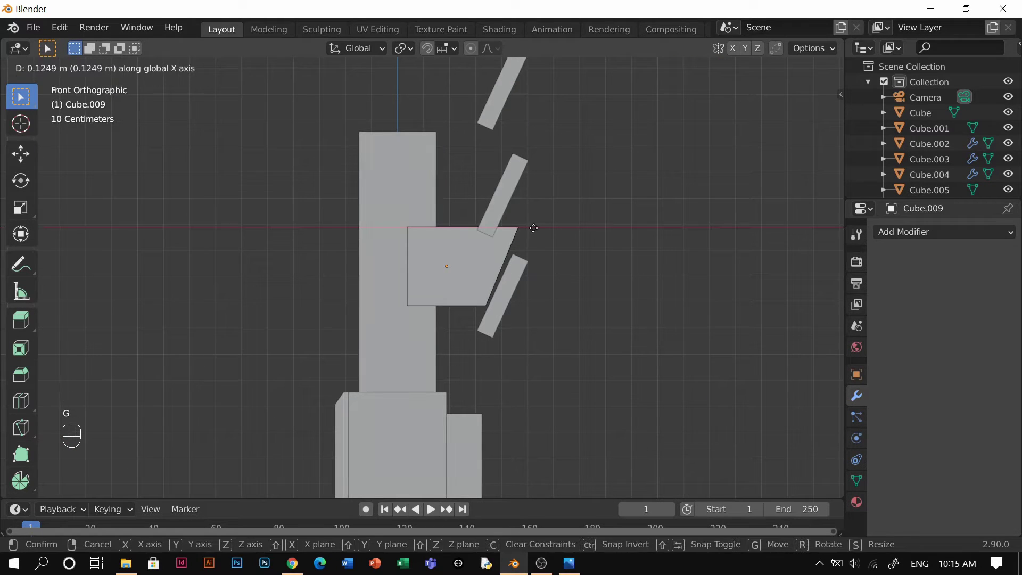
left_click(565, 225)
key("Tab")
Step: Scale the slanted block to about 0.35 on every axis except global X
middle_click_drag(499, 238, 535, 274)
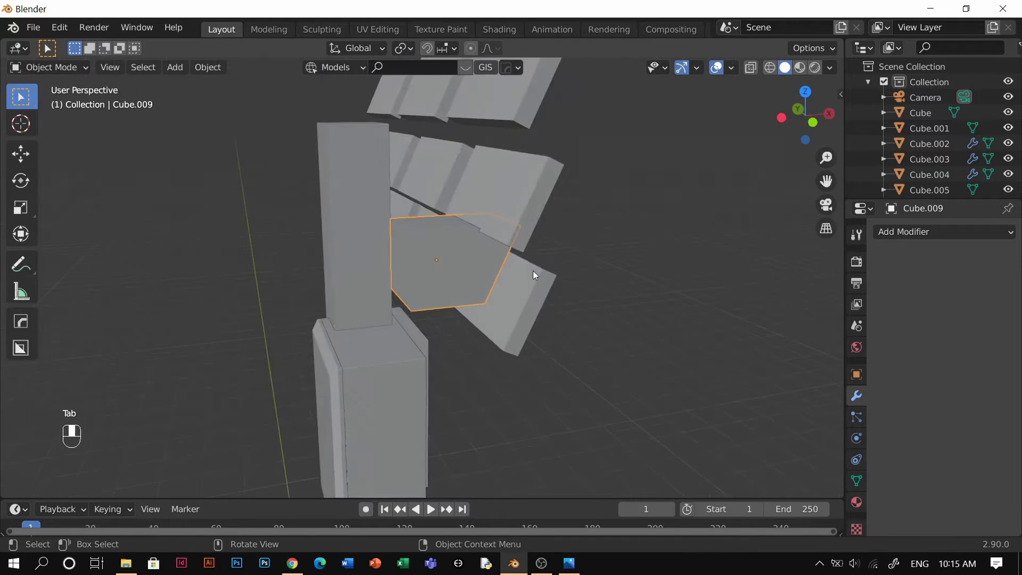
key("s")
key("shift+y")
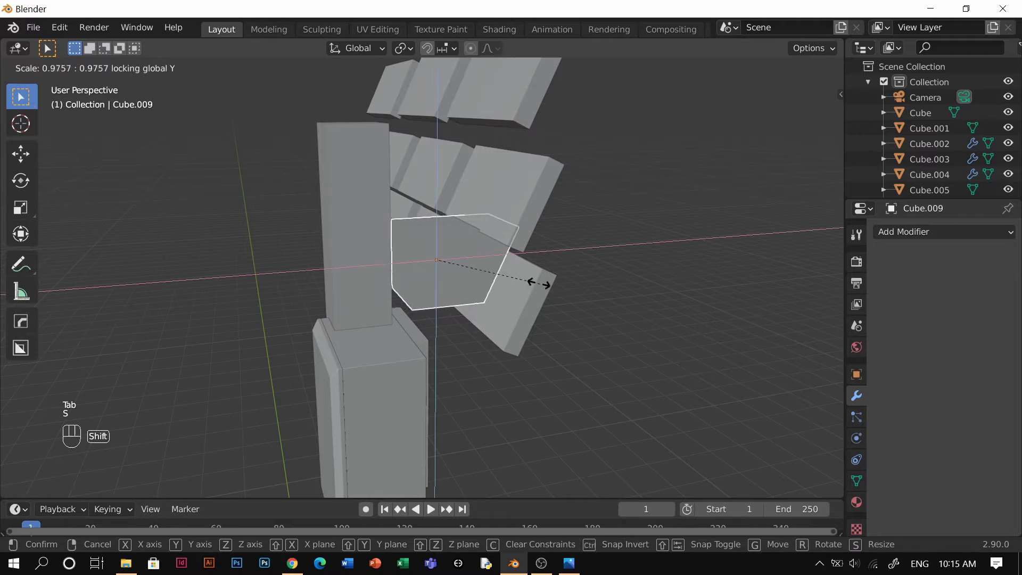
key("shift+z")
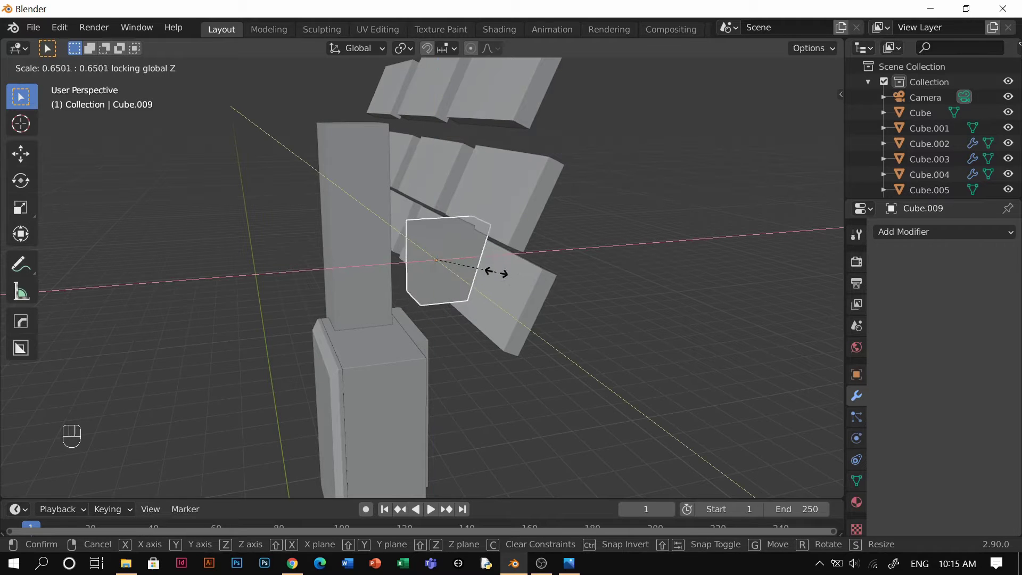
key("shift+x")
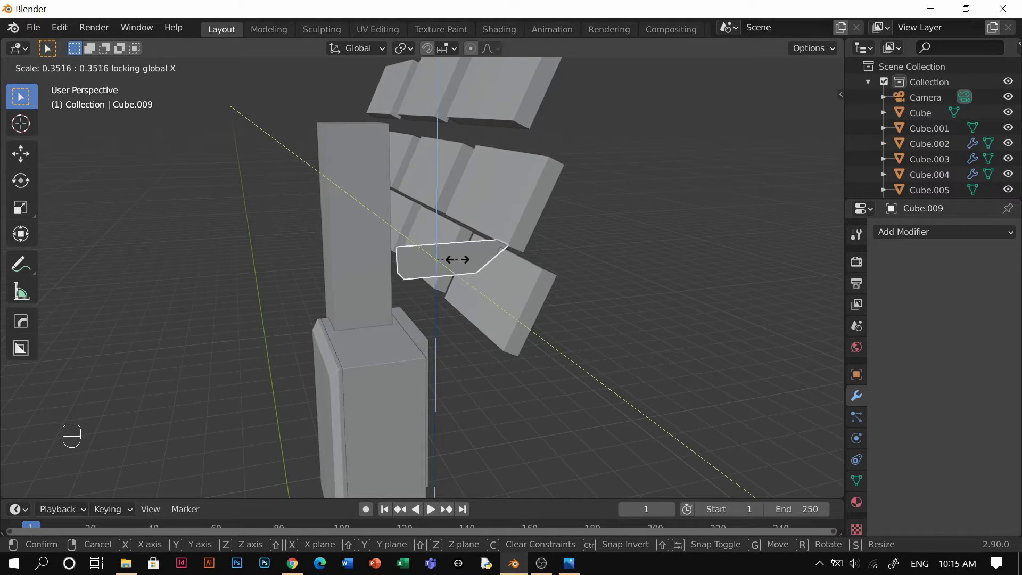
left_click(456, 259)
Step: Pull the block's upper plate-side edge back along negative X in the front view to match the plates' tilt, and leave mesh editing
key("ctrl+KP_1")
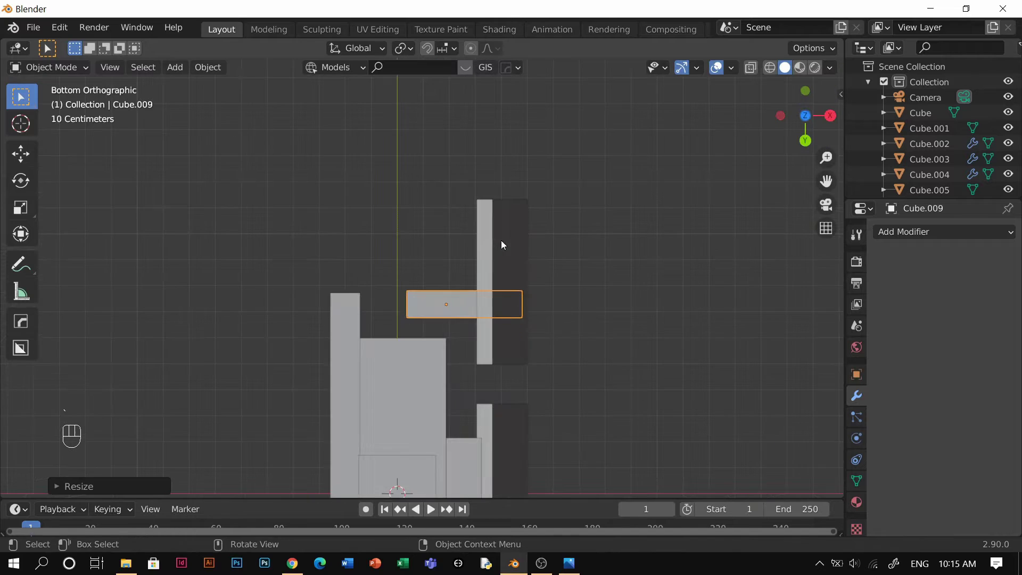
middle_click_drag(517, 301, 610, 341)
key("Tab")
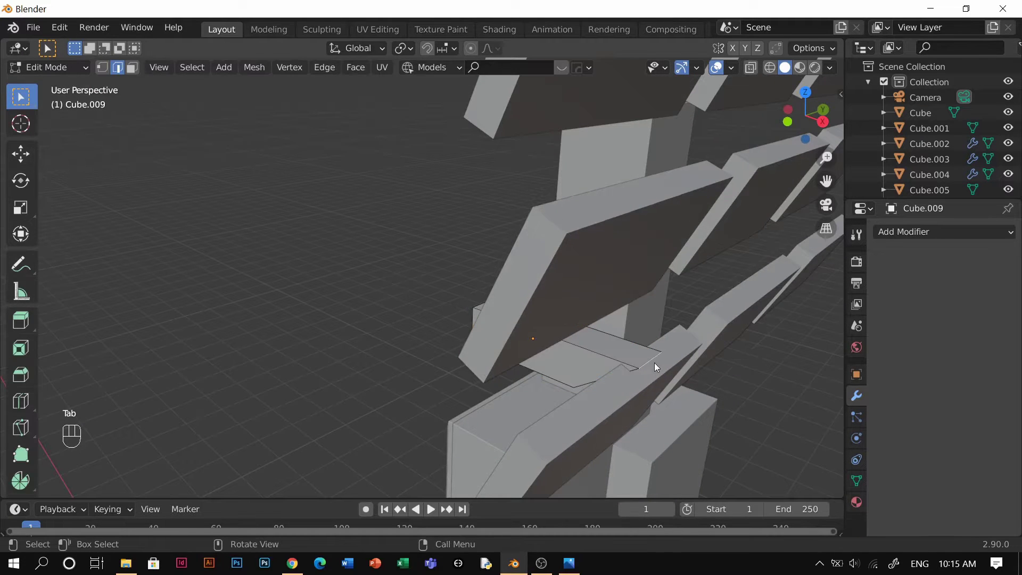
key("grave")
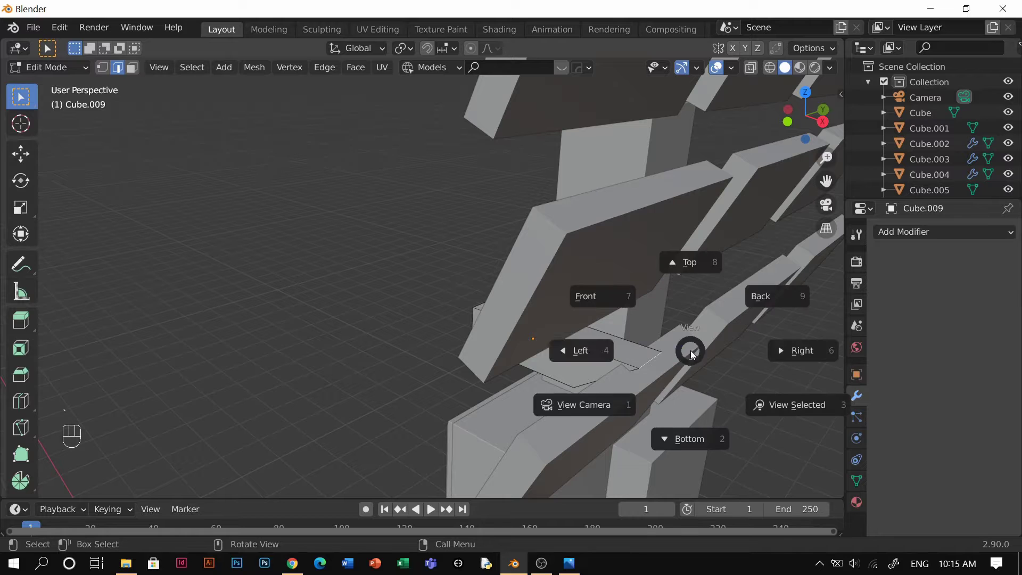
left_click(593, 290)
key("g")
key("x")
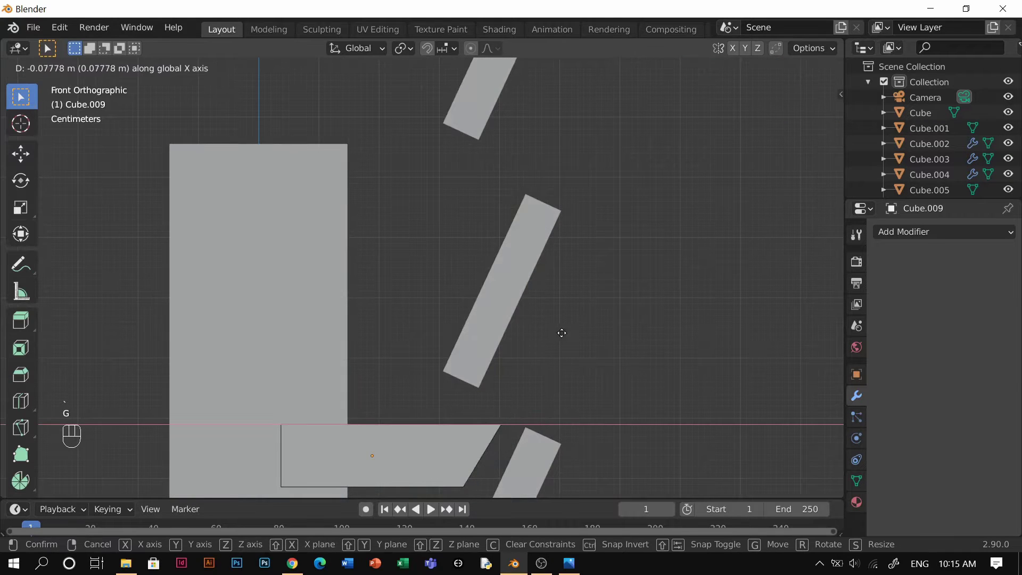
left_click(557, 333)
key("g")
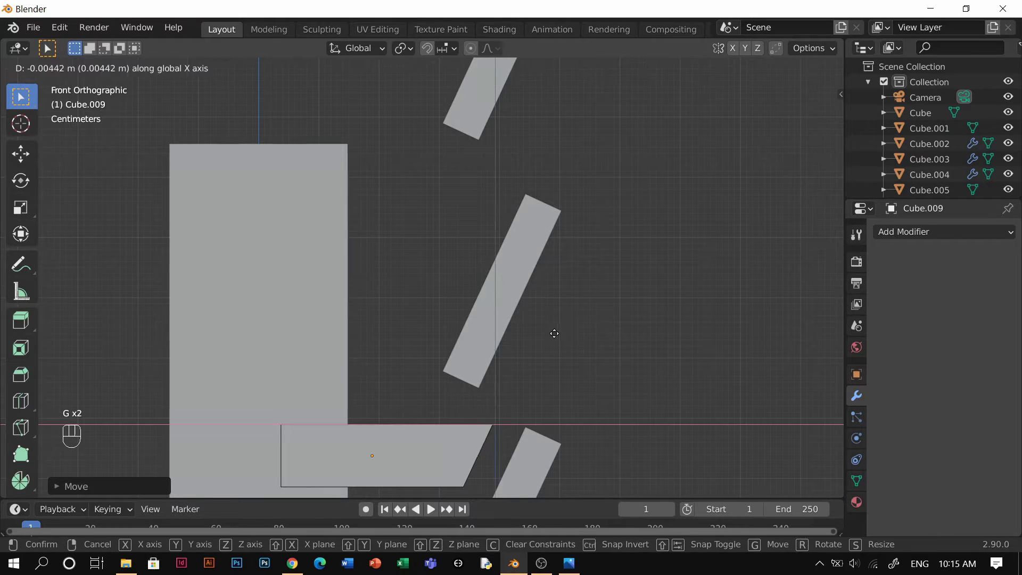
left_click(553, 333)
key("Tab")
Step: Move the slanted block along negative Y and adjust its height along Z to sit behind the outer lowest plate
scroll(496, 315, "down", 2)
middle_click_drag(488, 391, 515, 289, "shift")
key("g")
key("y")
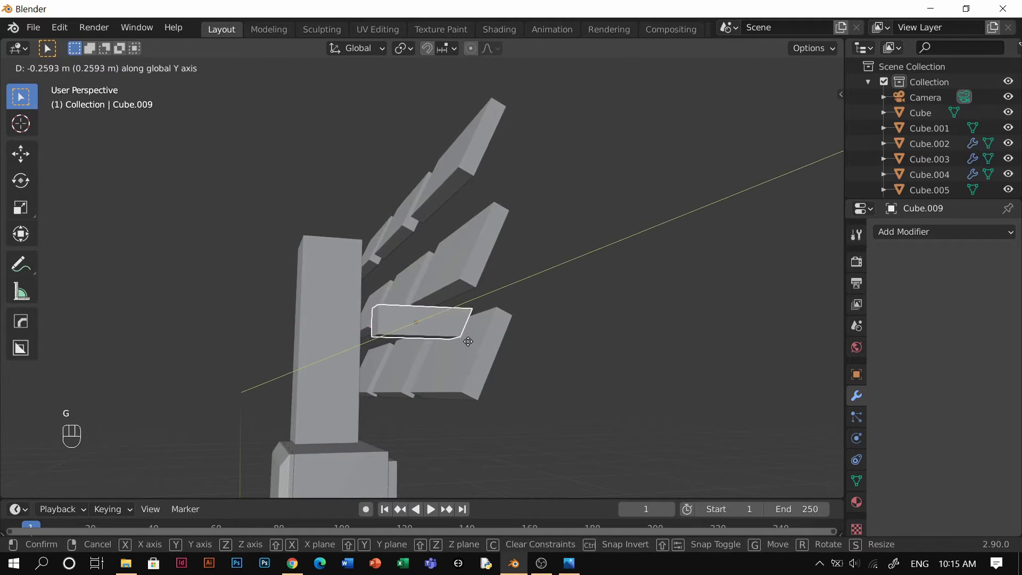
left_click(535, 355)
middle_click_drag(535, 355, 589, 376)
key("g")
key("z")
left_click(588, 347)
Step: Shift the block along positive Y in the left view, near the post-side end of the outer lowest plate
key("grave")
left_click(470, 356)
key("grave")
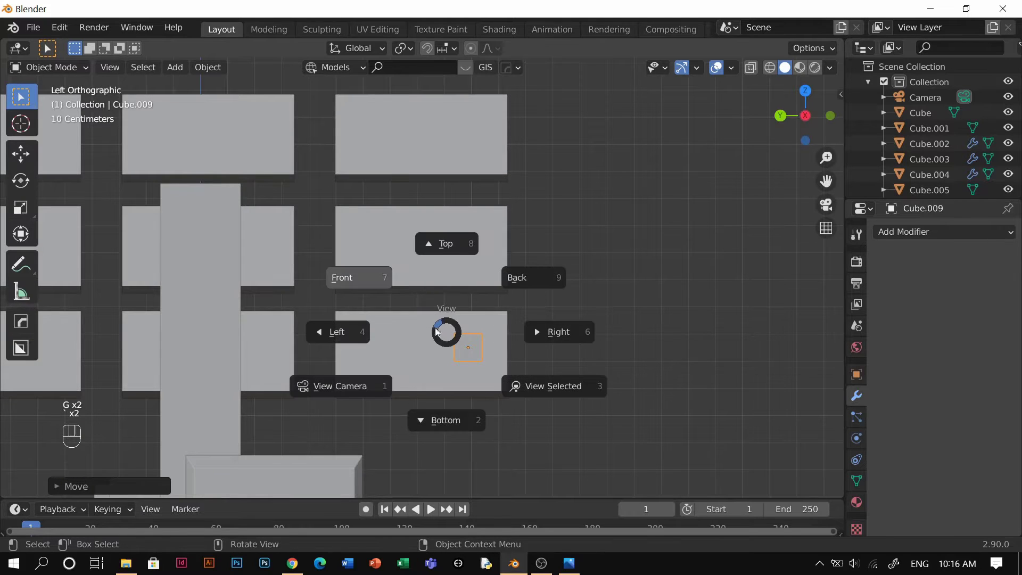
left_click(450, 329)
key("g")
key("y")
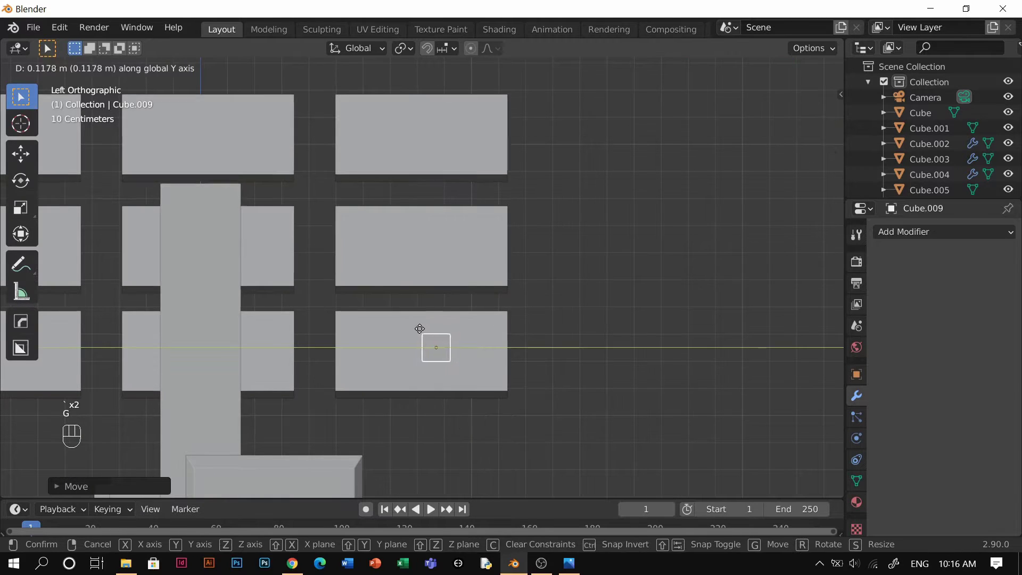
left_click(366, 335)
Step: Duplicate the block's mesh about 0.3 m along negative Y so two arms support the same plate
key("Tab")
key("a")
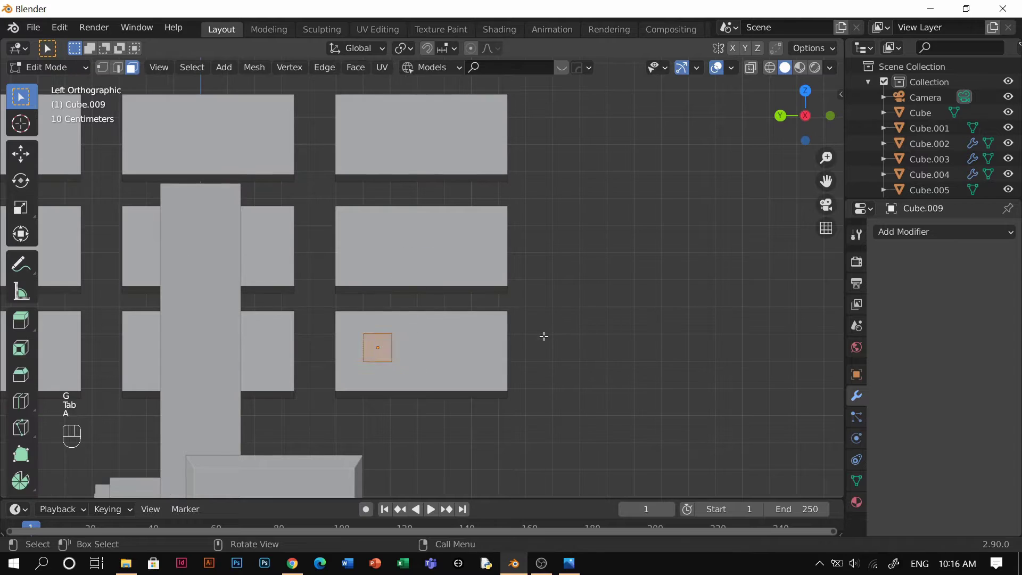
key("shift+d")
key("y")
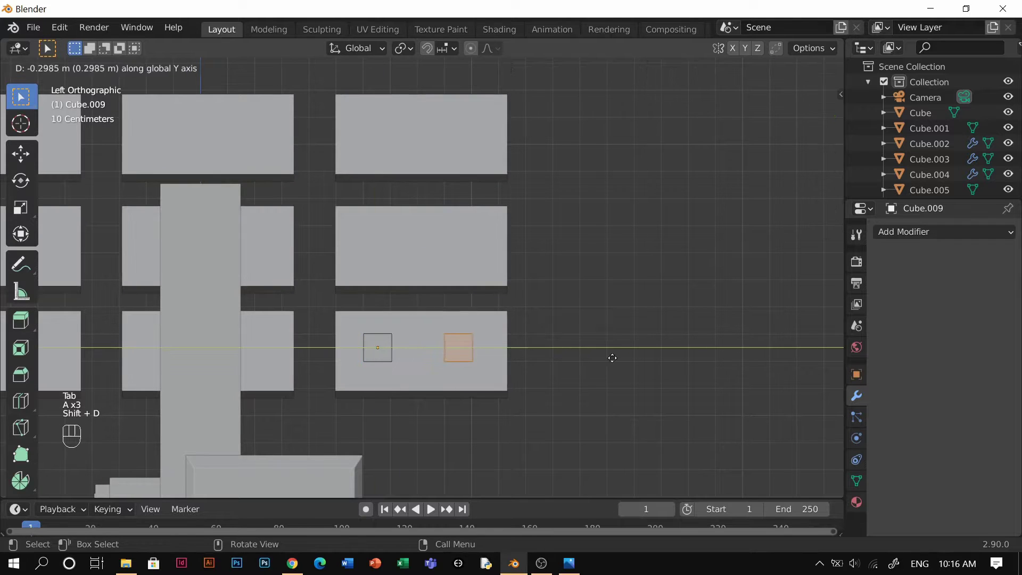
left_click(617, 361)
key("Tab")
Step: Set the origin of the paired arms to their geometry
middle_click_drag(578, 347, 400, 390)
key("shift+s")
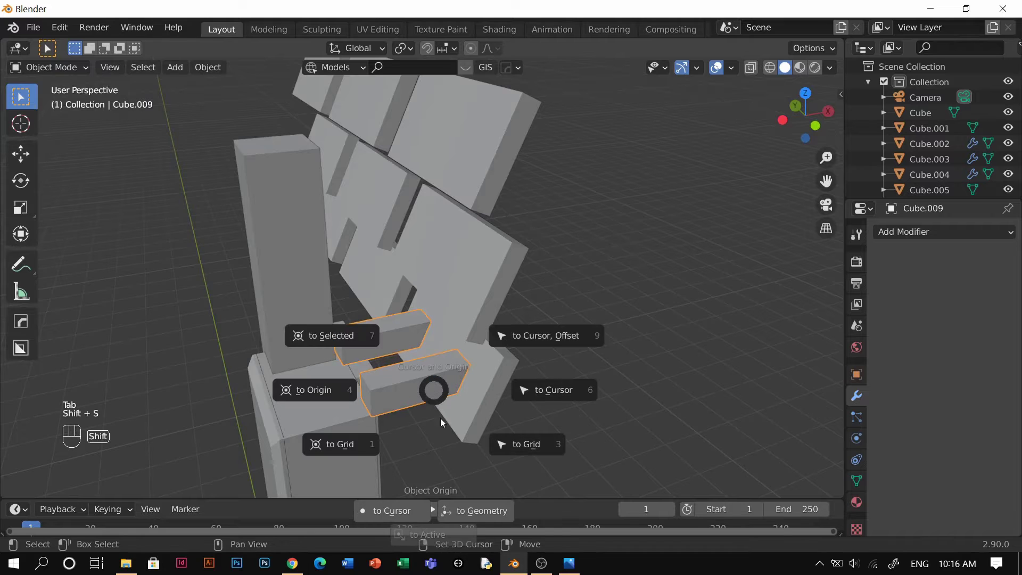
left_click(425, 382)
right_click(426, 382)
mouse_move(401, 299)
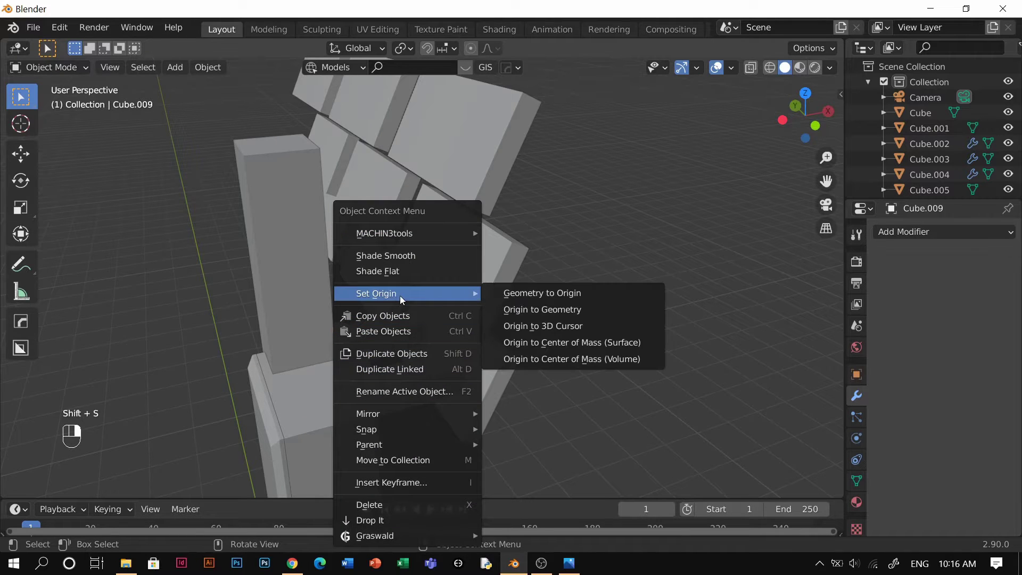
left_click(554, 309)
Step: Add an Array modifier to the arms with a relative offset of X 0 and Z 3.37
middle_click_drag(653, 317, 567, 362)
middle_click_drag(546, 433, 389, 340)
key("q")
left_click(929, 232)
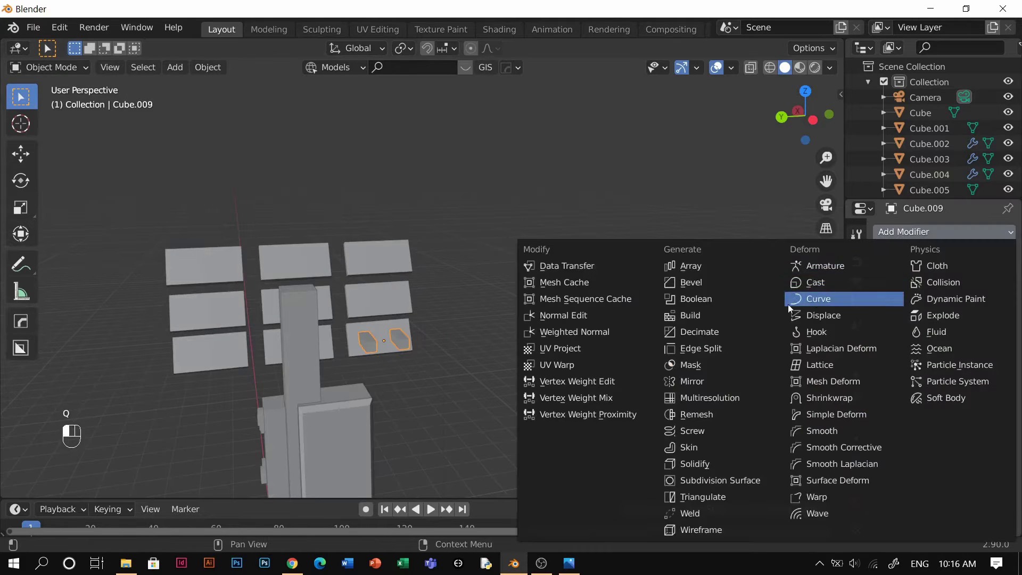
left_click(721, 267)
middle_click_drag(720, 267, 730, 368)
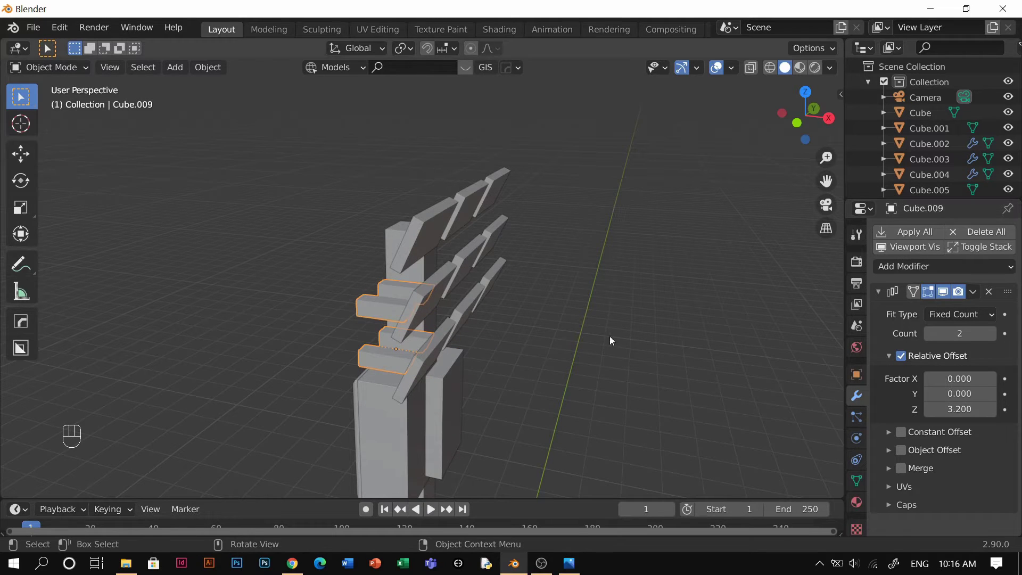
key("grave")
key("grave")
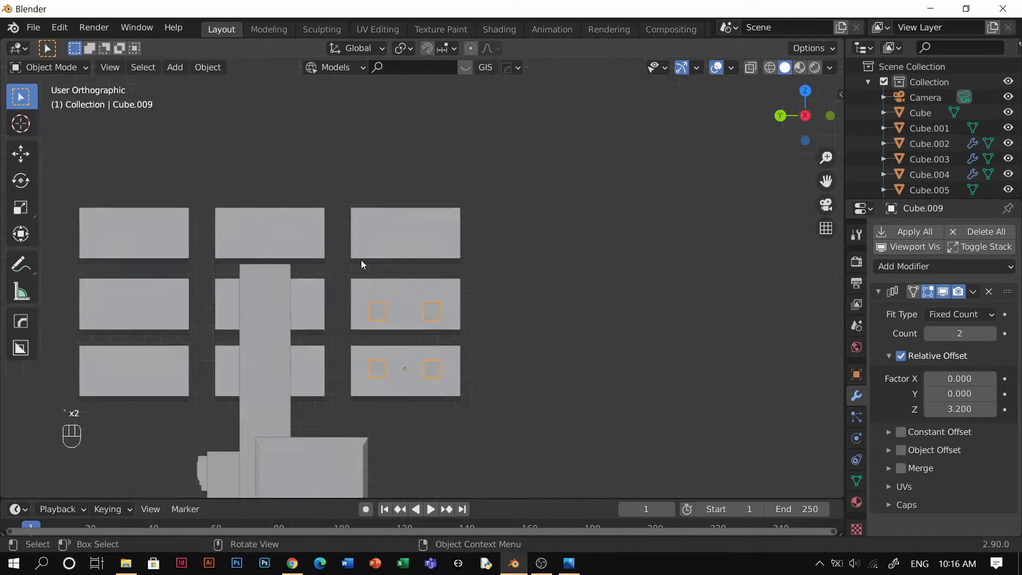
scroll(468, 349, "up", 2)
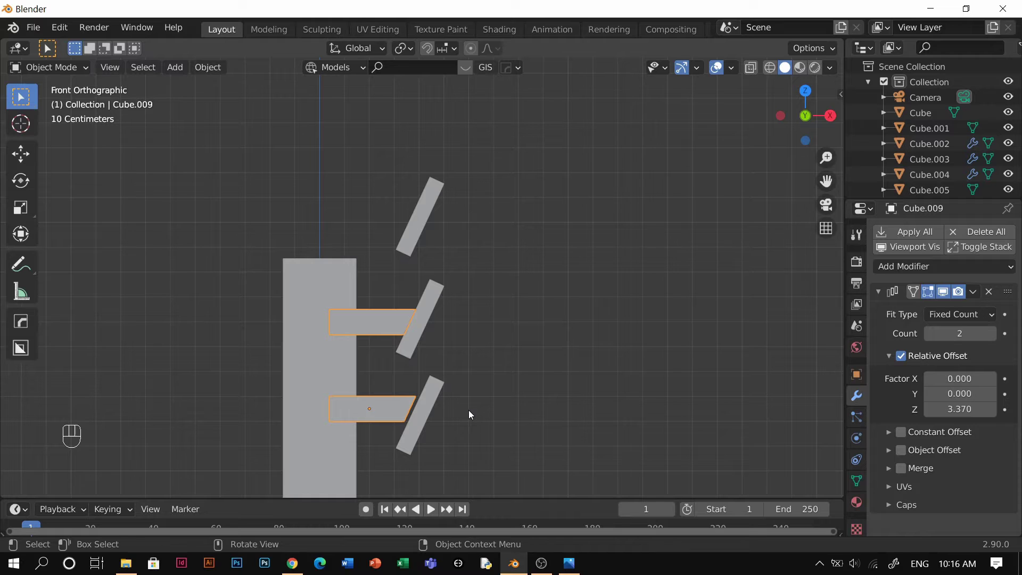
Step: Lower the arms and shift them about 0.02 m along X into the plates, and set their array to Z offset 3.85 and count 3
key("g")
key("z")
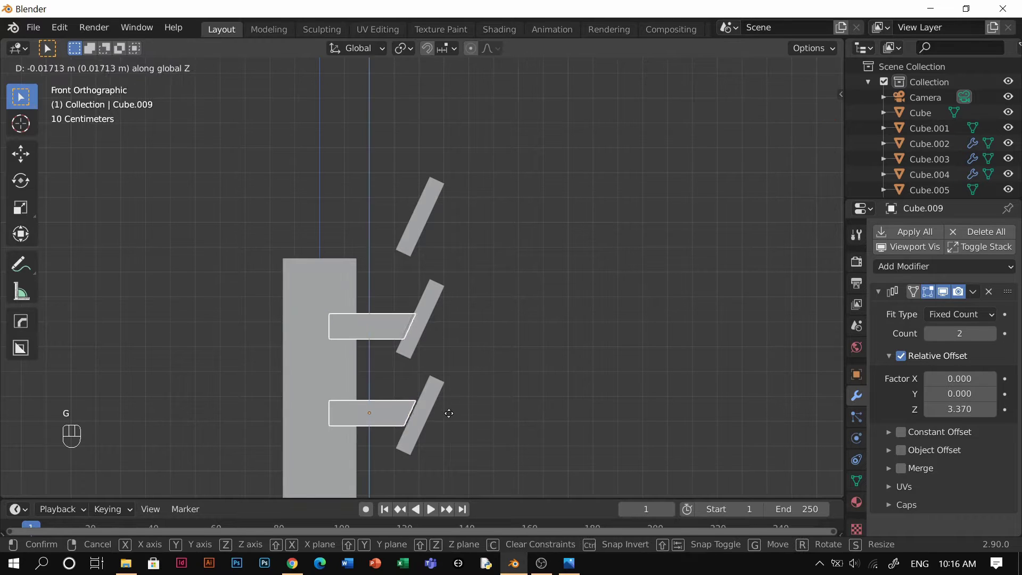
key("g")
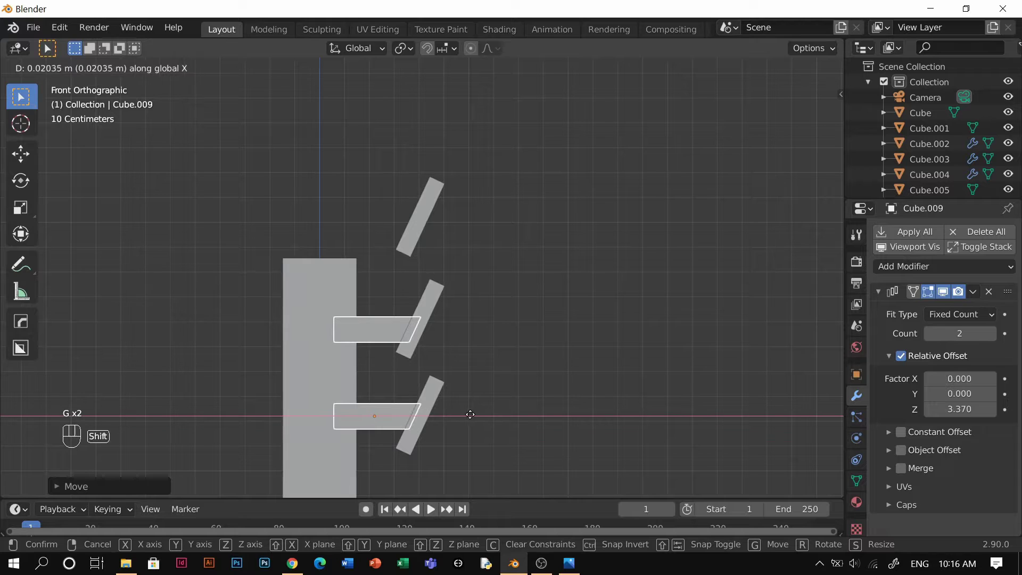
left_click(470, 414)
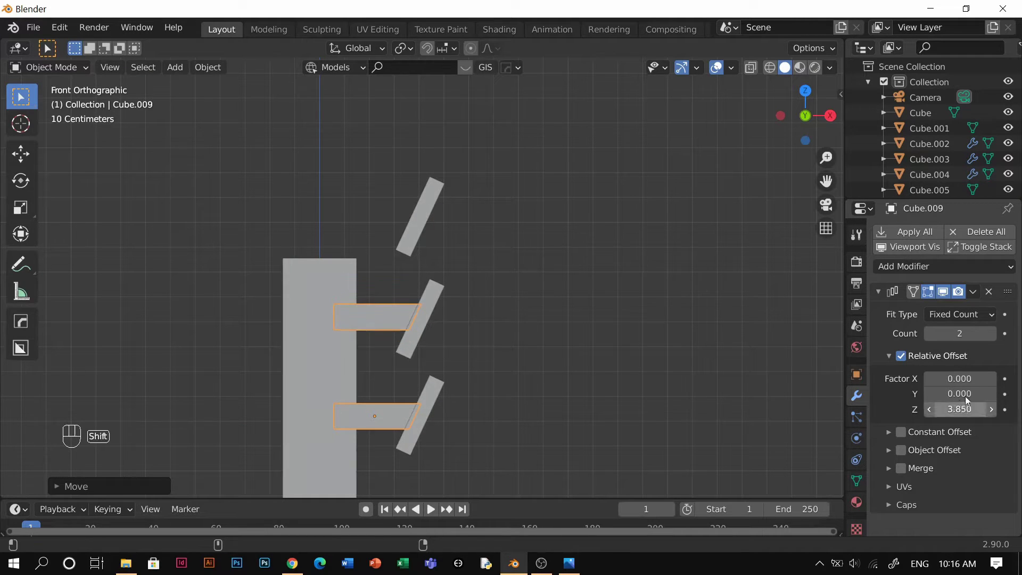
left_click(991, 334)
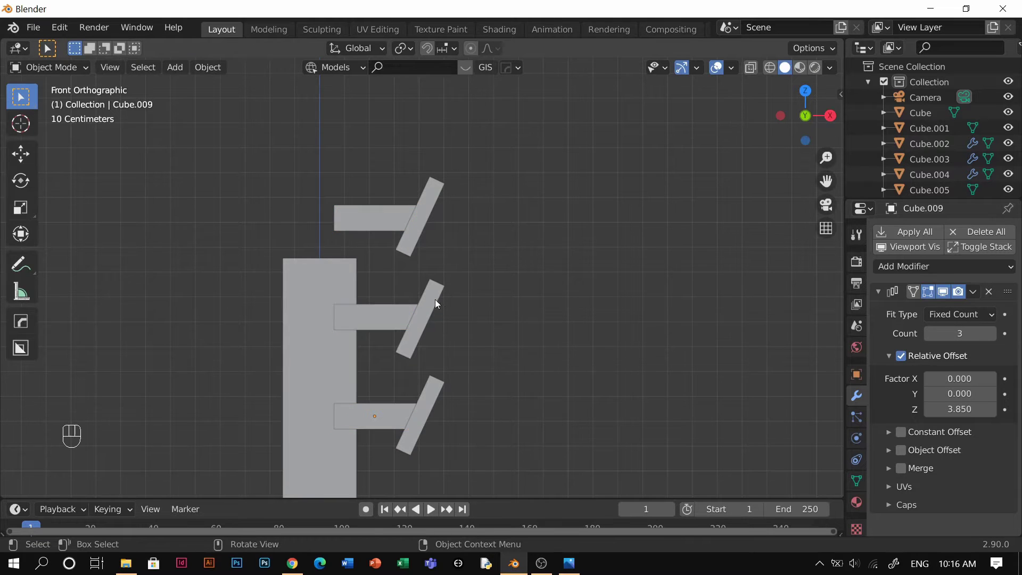
Step: Duplicate the arms' Array modifier and set the copy's relative offset to Z 0 and Y 1.86
middle_click_drag(435, 303, 393, 317)
left_click(892, 267)
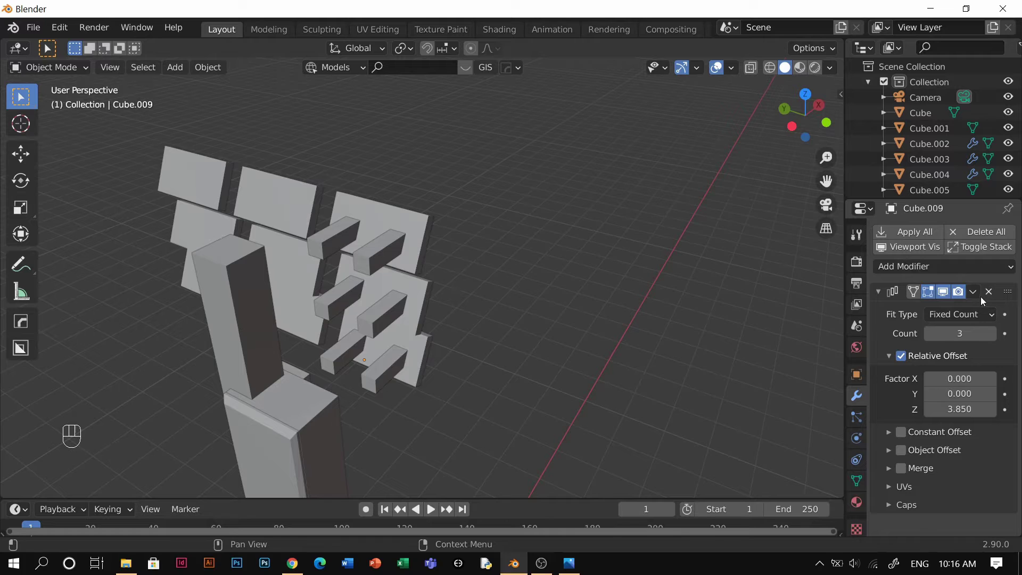
left_click(974, 292)
left_click(961, 324)
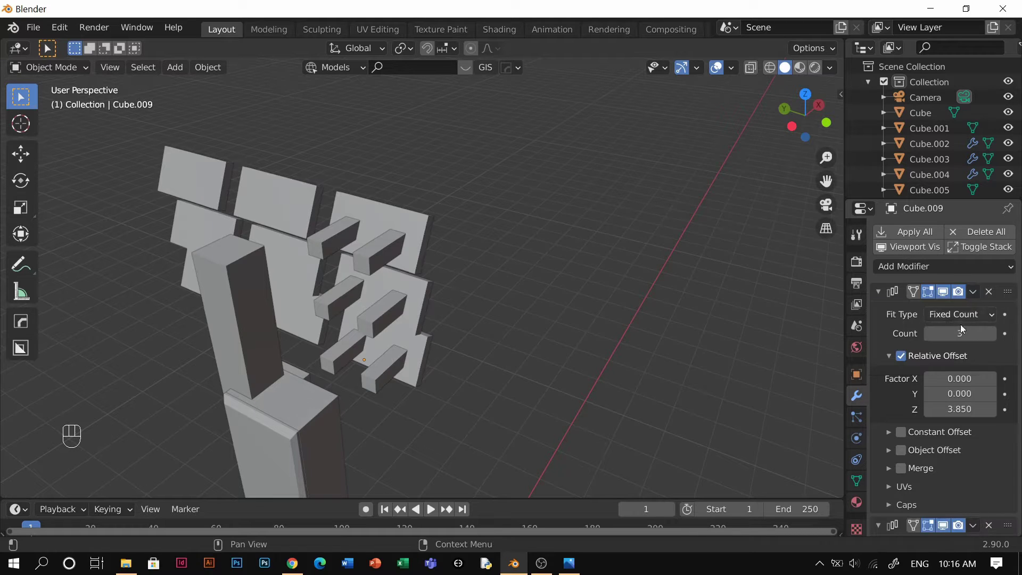
left_click(876, 292)
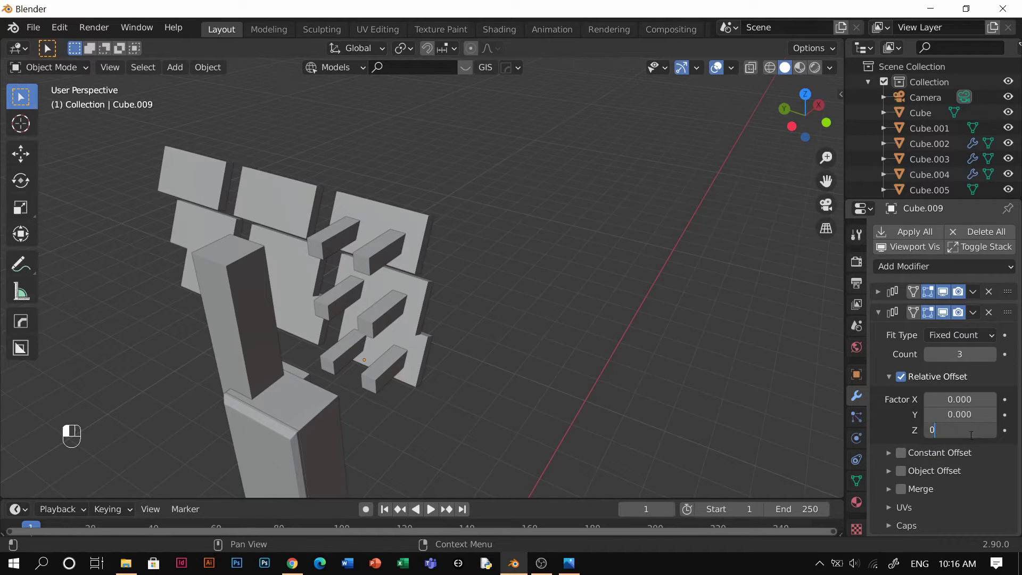
mouse_move(967, 411)
left_mouse_down()
mouse_move(1016, 411)
mouse_move(958, 413)
left_mouse_up()
key("grave")
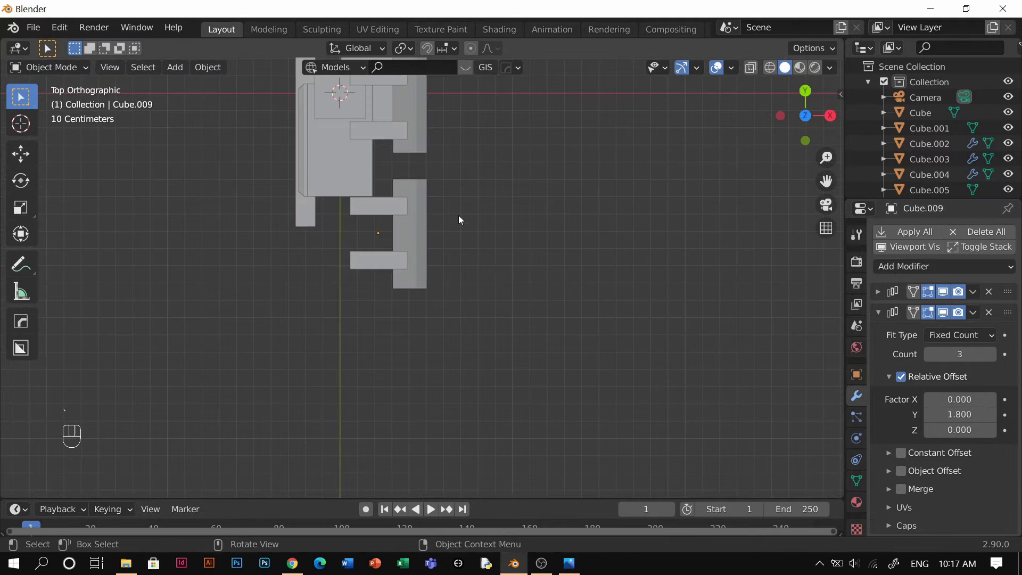
middle_click_drag(458, 215, 475, 430, "shift")
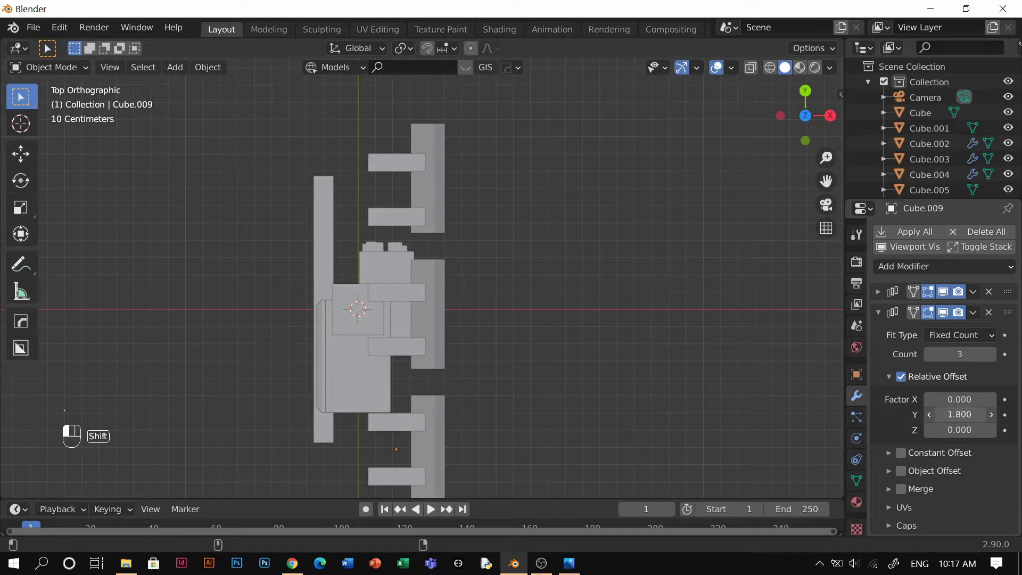
Step: Add a cube and raise it along Z to the plate array at the post's upper end
scroll(438, 276, "down", 3)
middle_click_drag(437, 277, 521, 260)
key("shift+a")
mouse_move(463, 180)
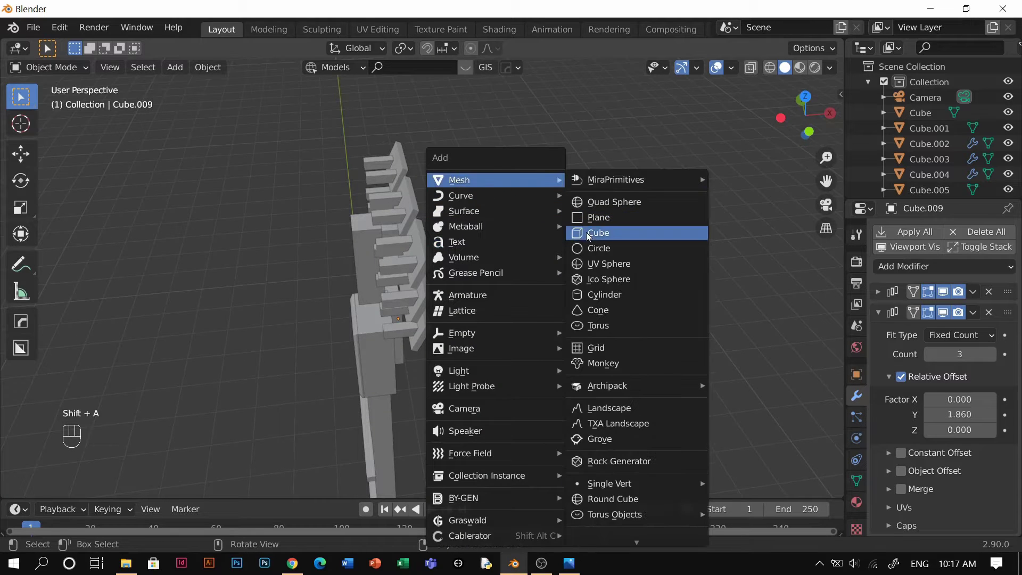
left_click(591, 232)
key("g")
key("z")
left_click(477, 142)
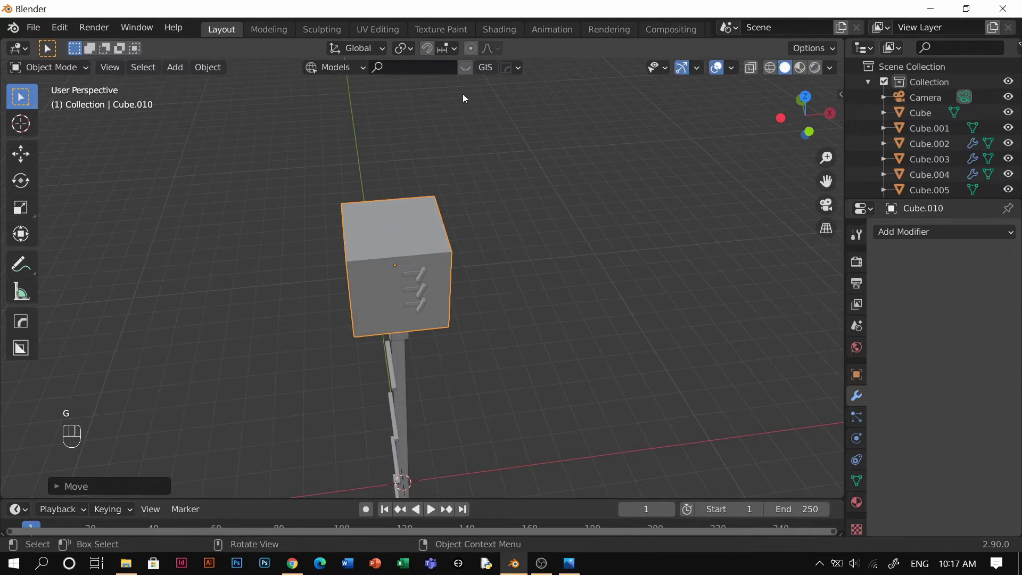
Step: Narrow the new cube along X and move it slightly along negative X, away from the plates
key("s")
key("x")
left_click(468, 250)
key("g")
key("x")
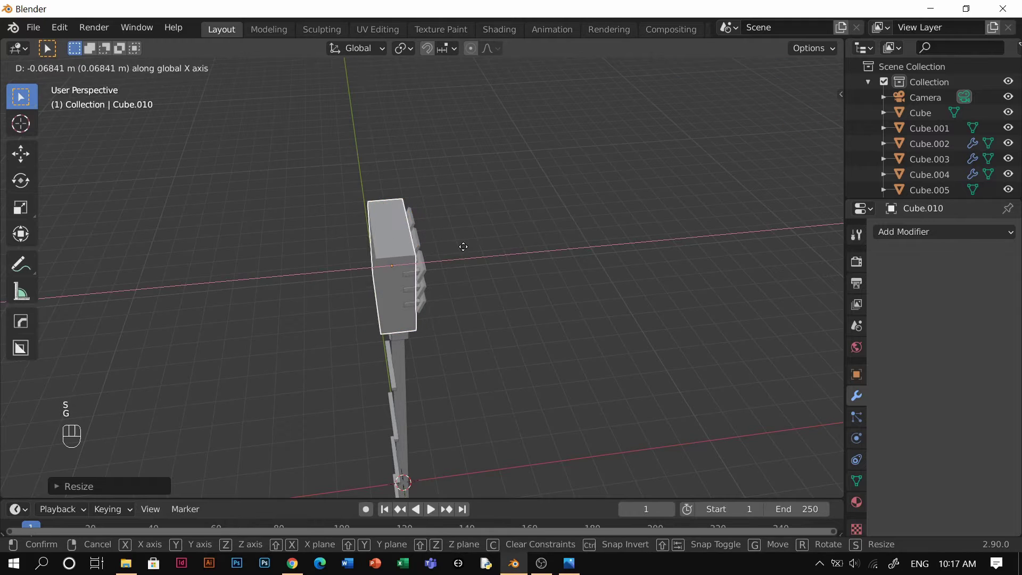
left_click(452, 247)
Step: Reduce the box's height along Z and lengthen it along Y to span the plate array
middle_click_drag(452, 247, 426, 268)
scroll(427, 268, "up", 3)
middle_click_drag(487, 255, 461, 255)
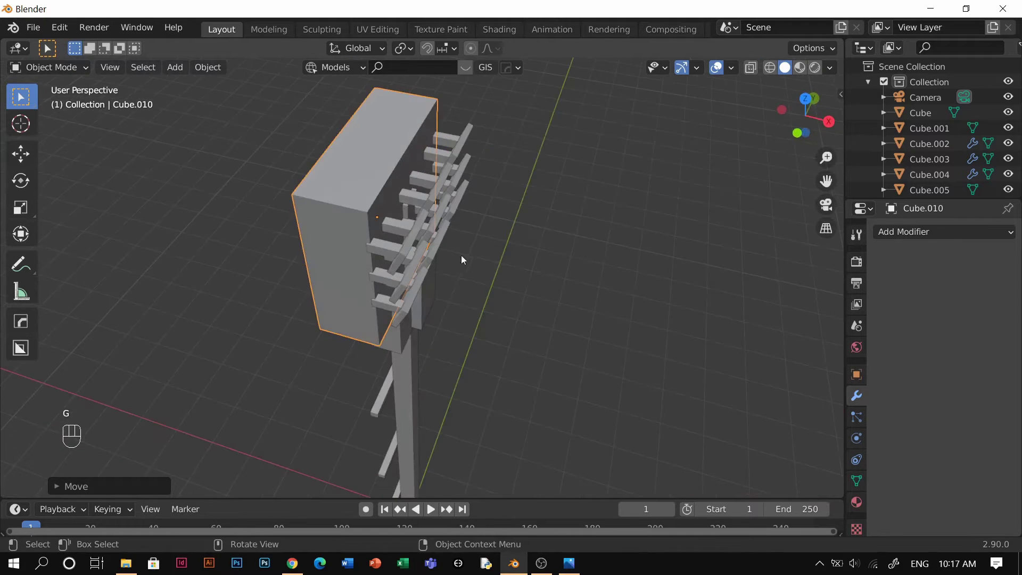
key("s")
key("z")
left_click(539, 257)
key("s")
key("x")
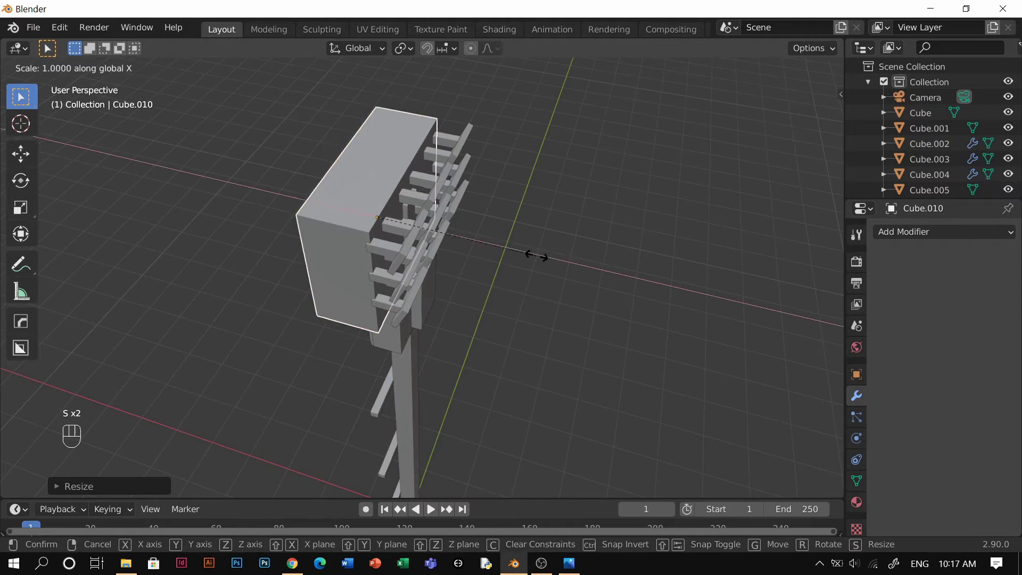
key("y")
left_click(572, 264)
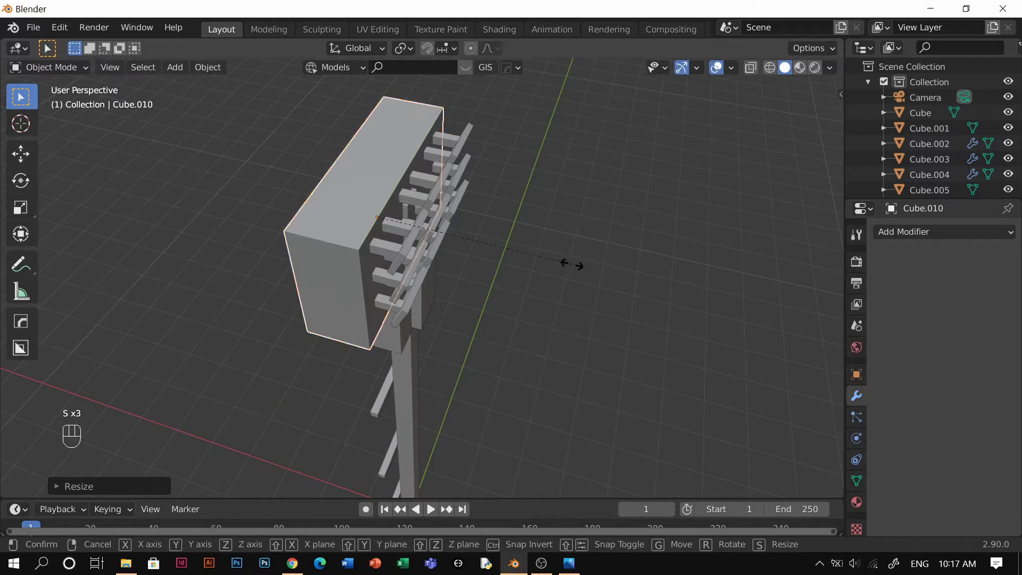
Step: Thin the box to about 0.31 along X and move it along positive X against the supporting arms
key("s")
key("x")
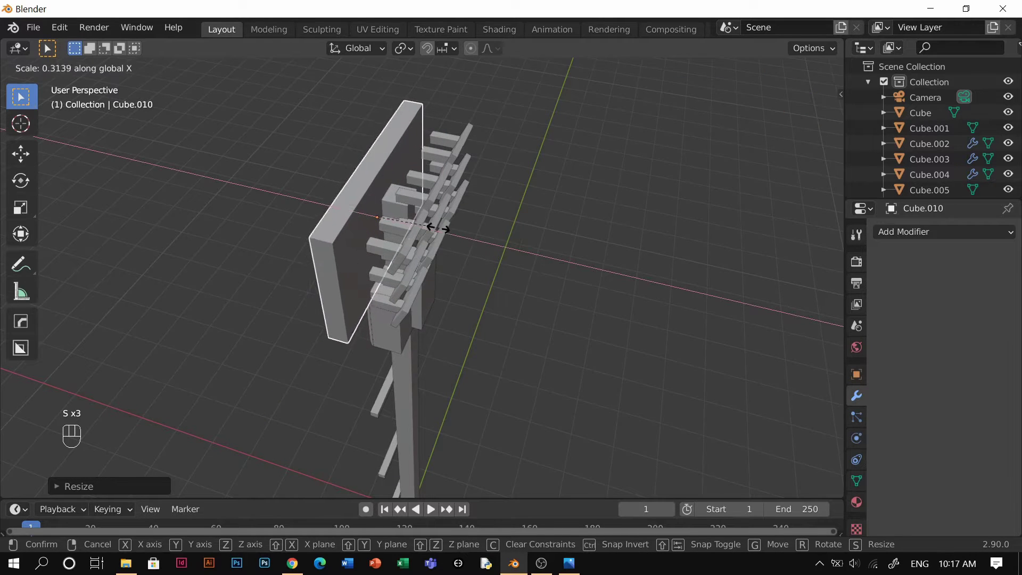
left_click(437, 227)
key("g")
key("x")
left_click(461, 238)
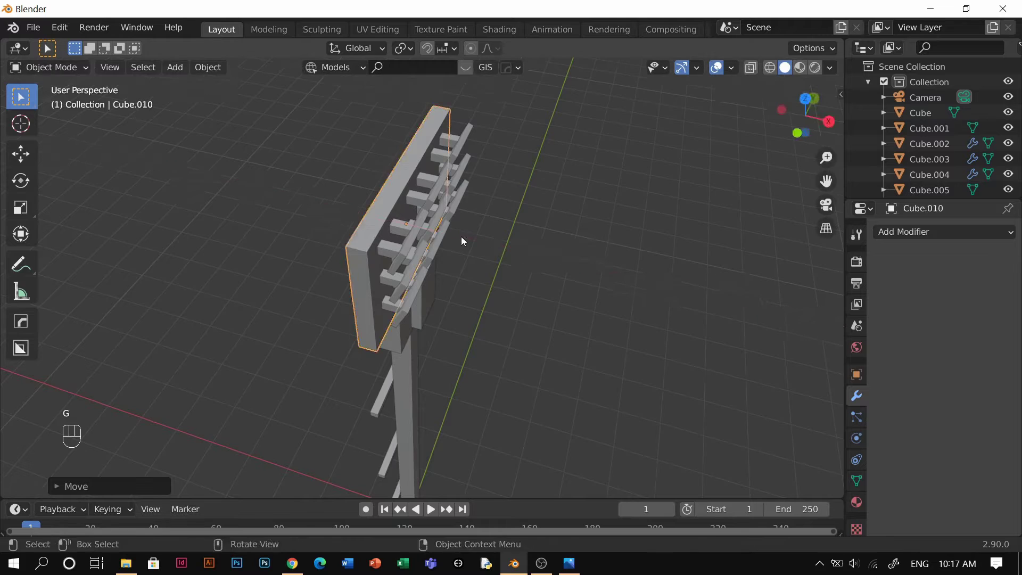
Step: Apply the backing panel's scale and bevel its four corner edges by about 0.28 m
middle_click_drag(462, 241, 464, 285)
key("ctrl+a")
left_click(463, 272)
key("Tab")
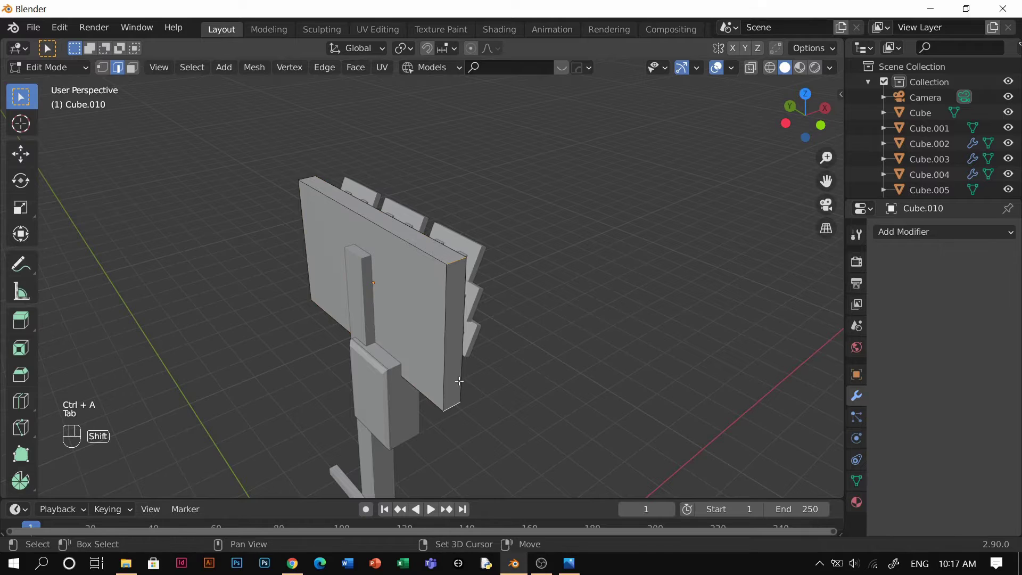
key("alt+z")
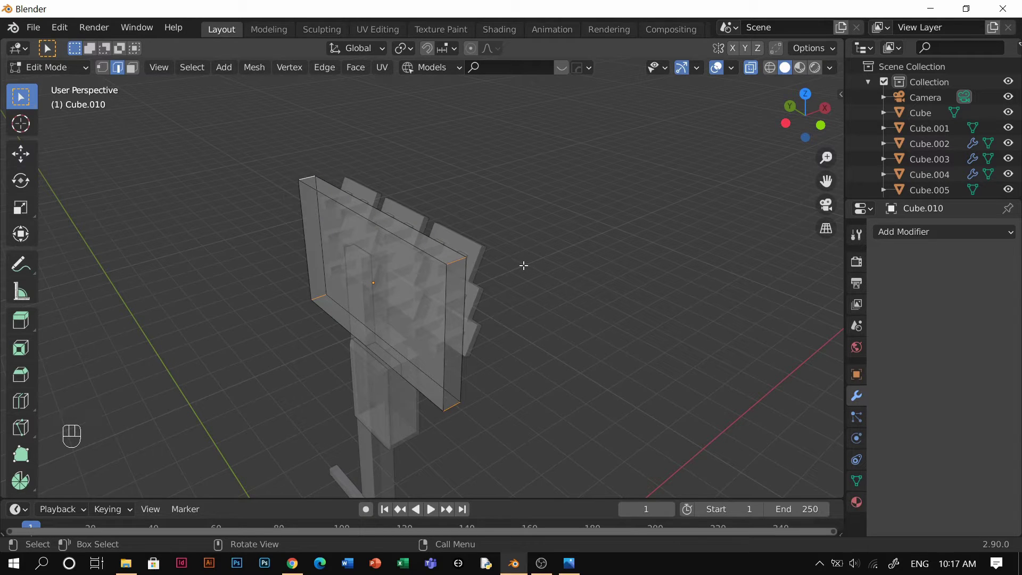
key("alt+z")
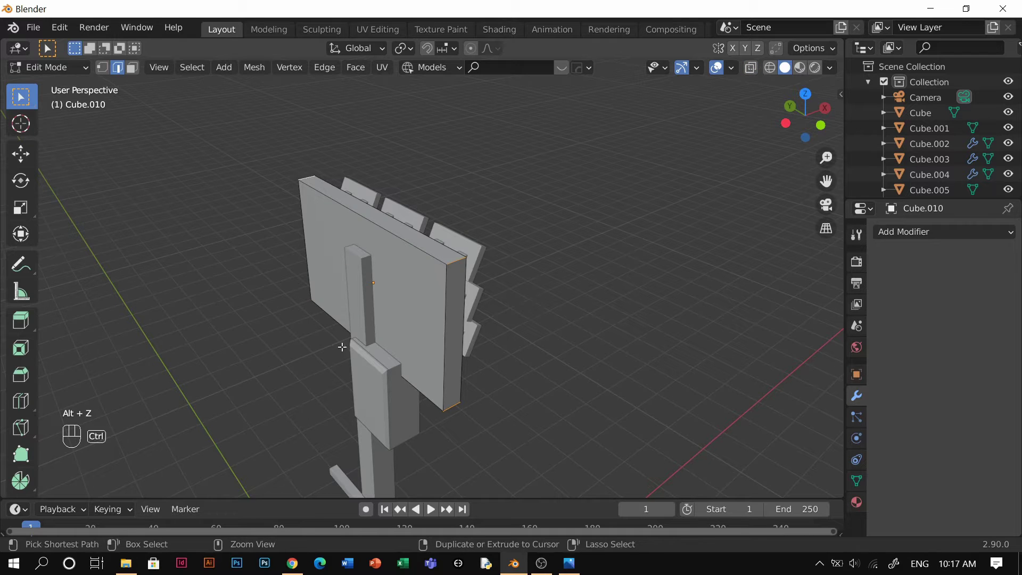
middle_click_drag(342, 347, 527, 386)
key("ctrl+b")
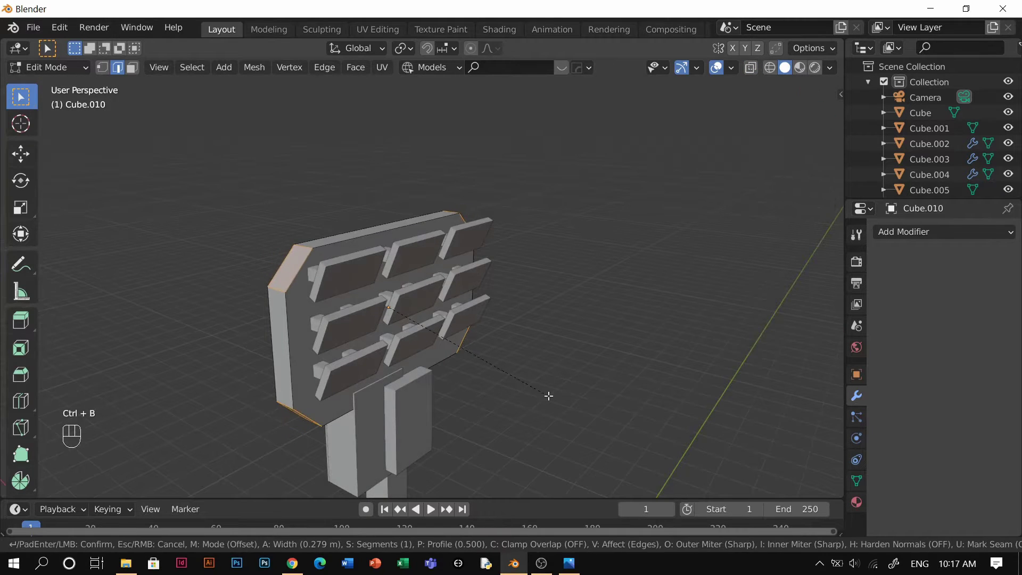
left_click(549, 396)
key("Tab")
Step: Raise the beveled backing panel slightly along Z behind the tilted plates
mouse_move(433, 295)
middle_mouse_down()
mouse_move(325, 221)
mouse_move(455, 205)
mouse_move(535, 290)
mouse_move(449, 228)
mouse_move(432, 285)
middle_mouse_up()
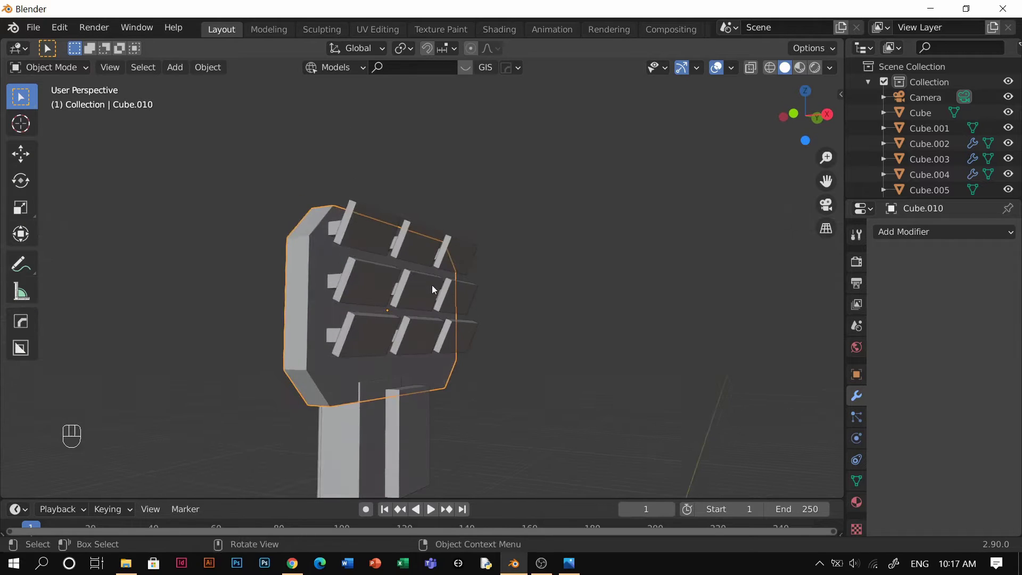
key("Tab")
key("Tab")
key("g")
middle_click(416, 250)
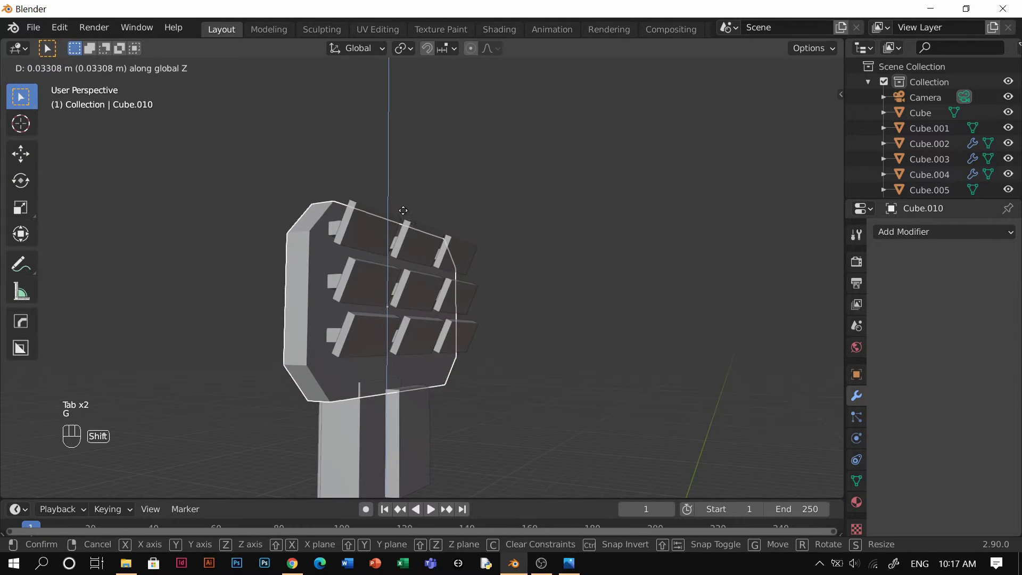
left_click(387, 177)
Step: Thin the backing panel slightly along X and deselect it
middle_click_drag(422, 319, 455, 281)
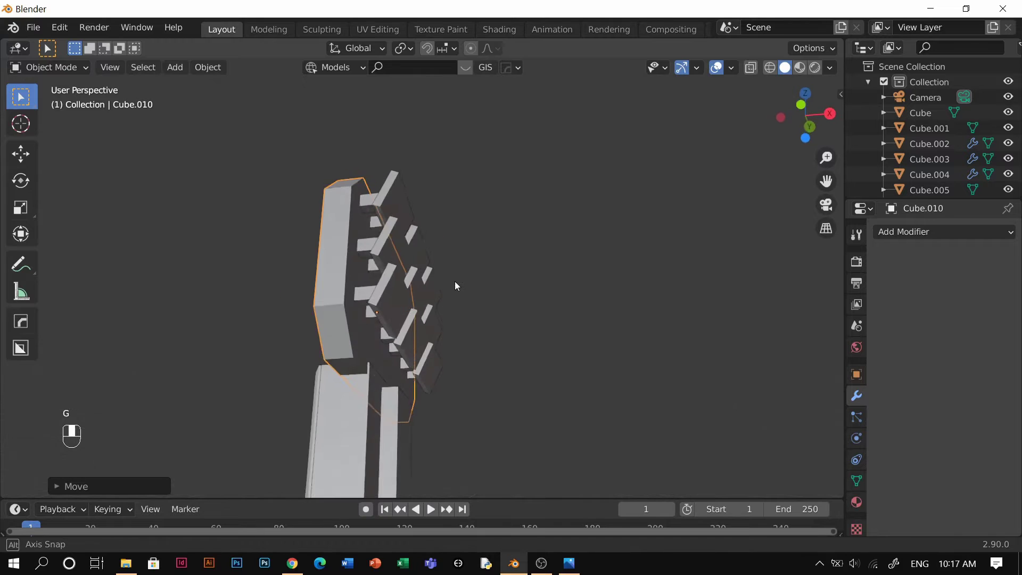
key("s")
key("x")
left_click(446, 294)
left_click(542, 325)
Step: Duplicate the beveled cover plate on the post's box and move the copy along negative Y beside the original
middle_click_drag(447, 330, 471, 388)
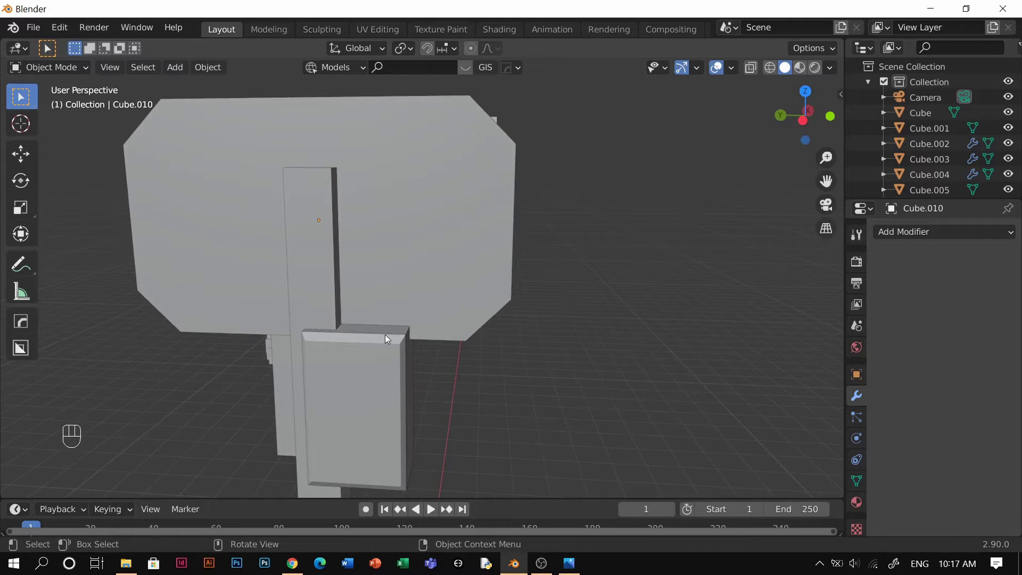
left_click(331, 278)
middle_click_drag(331, 278, 425, 347)
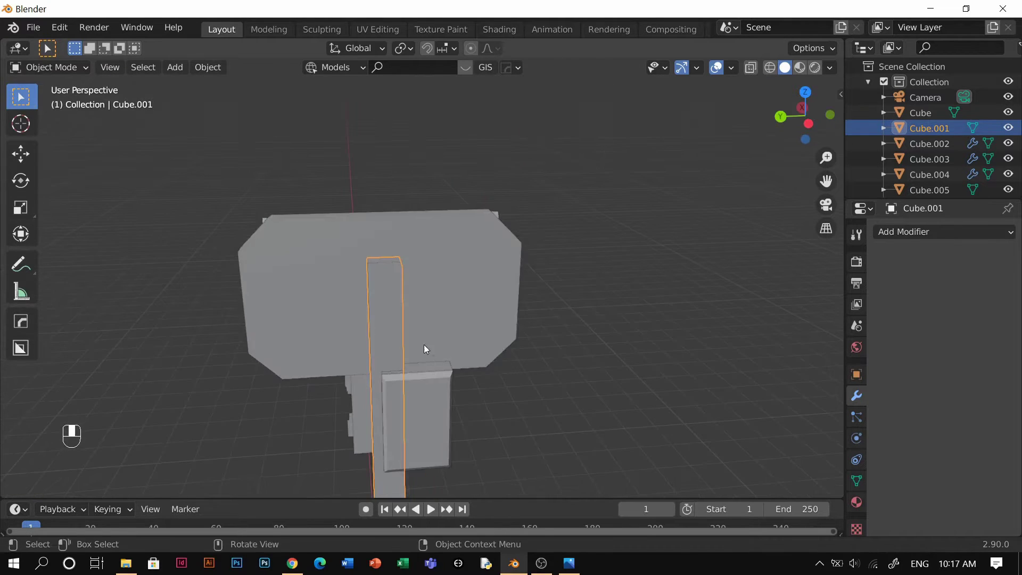
scroll(424, 344, "down", 5)
left_click(417, 302)
middle_click_drag(392, 317, 418, 328)
scroll(436, 334, "up", 5)
key("shift+d")
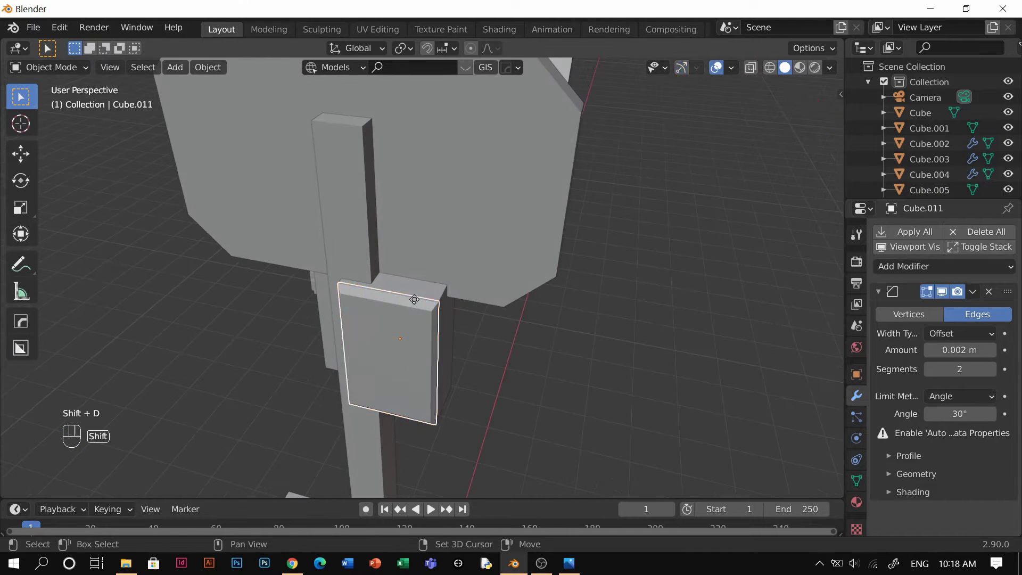
right_click(420, 308)
key("g")
key("y")
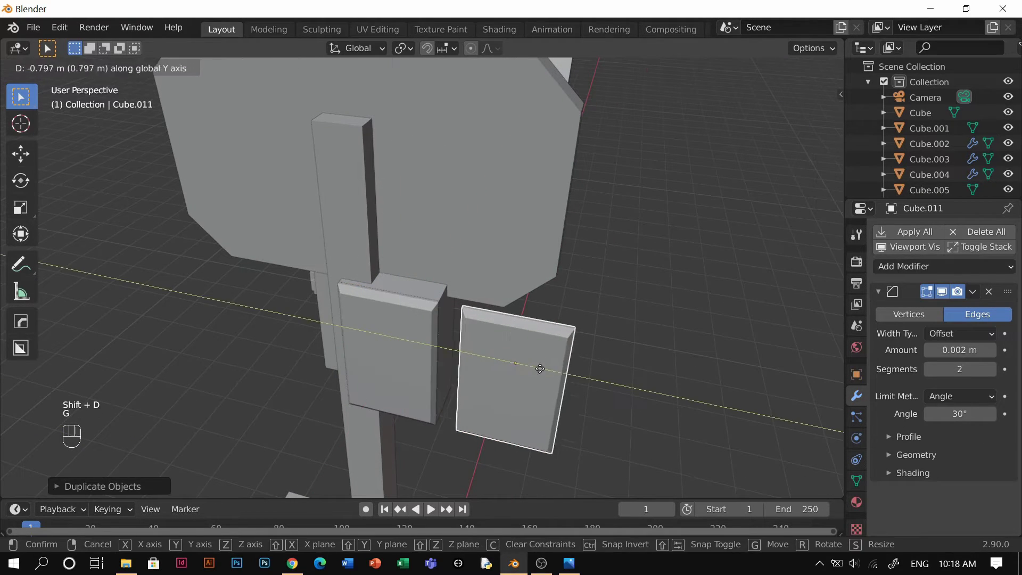
left_click(564, 372)
Step: Set snapping to Face with Active as the base and snap the copied plate onto the backing panel's rear face
middle_click_drag(388, 221, 461, 221)
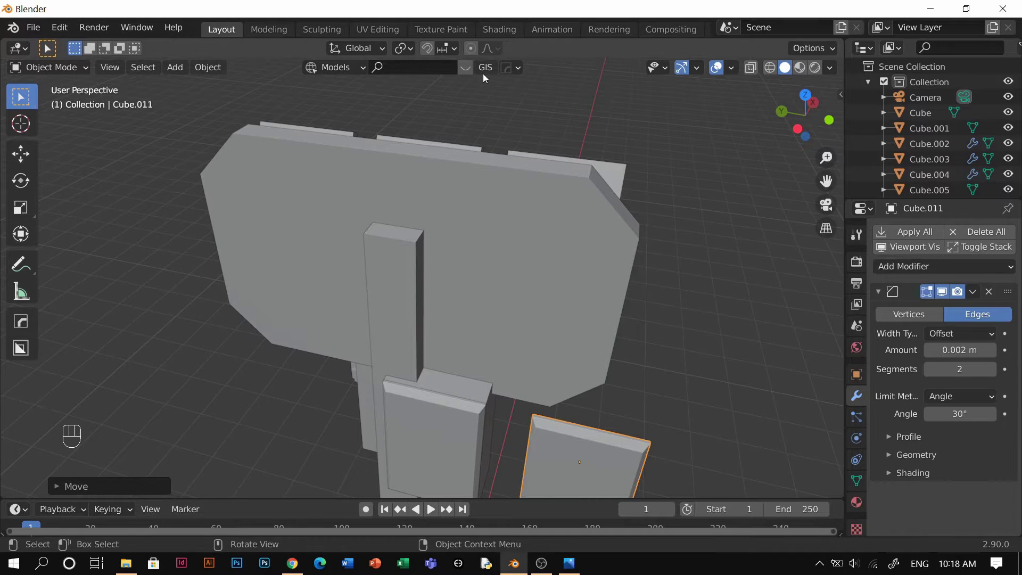
left_click(447, 50)
left_click(426, 140)
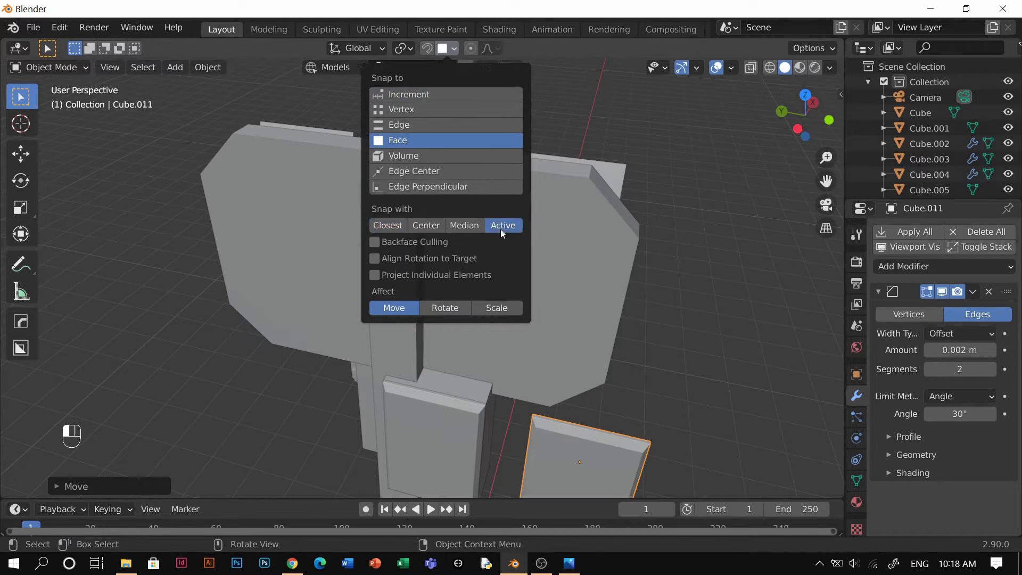
key("g")
right_click(573, 232)
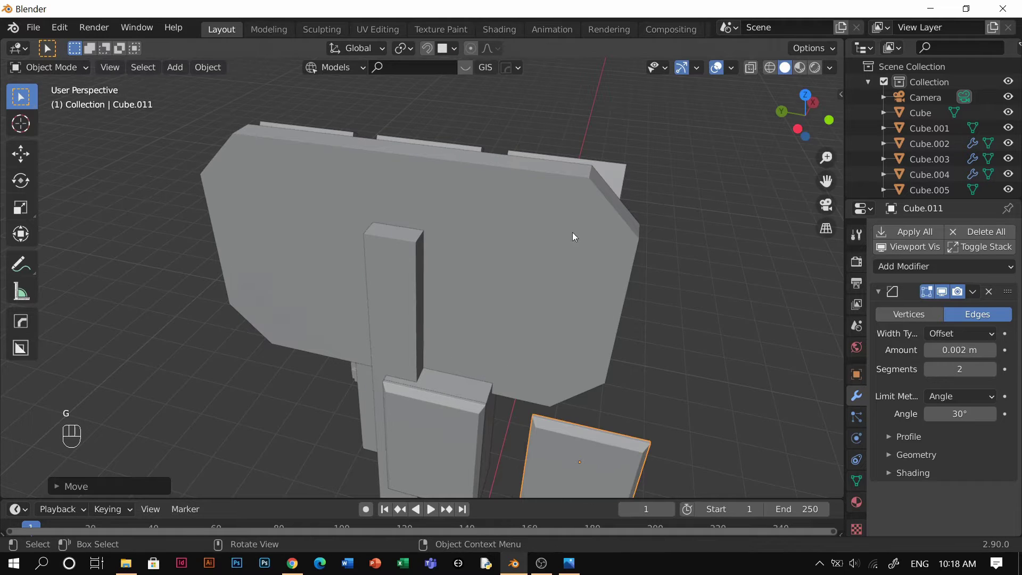
left_click(449, 51)
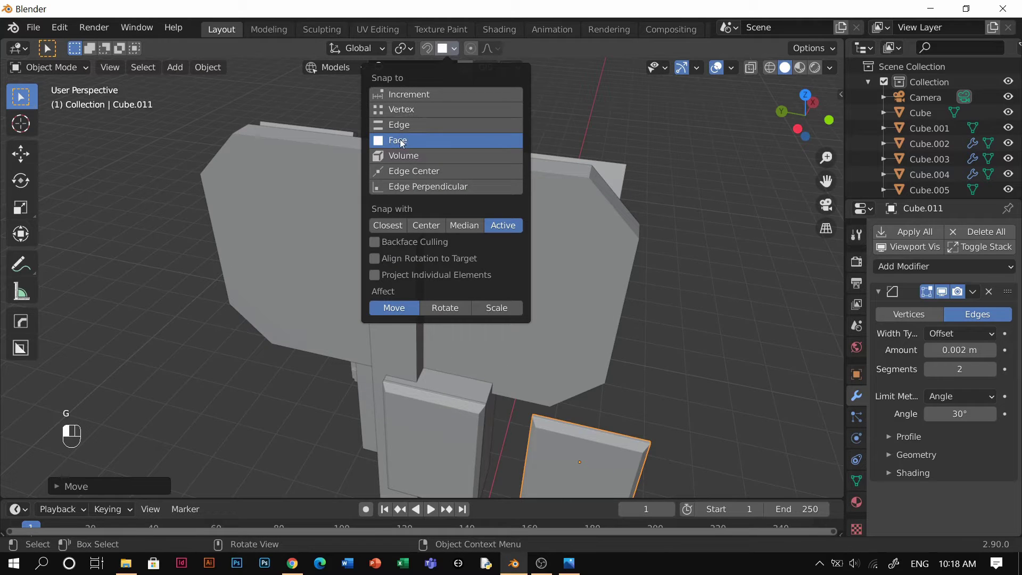
key("g")
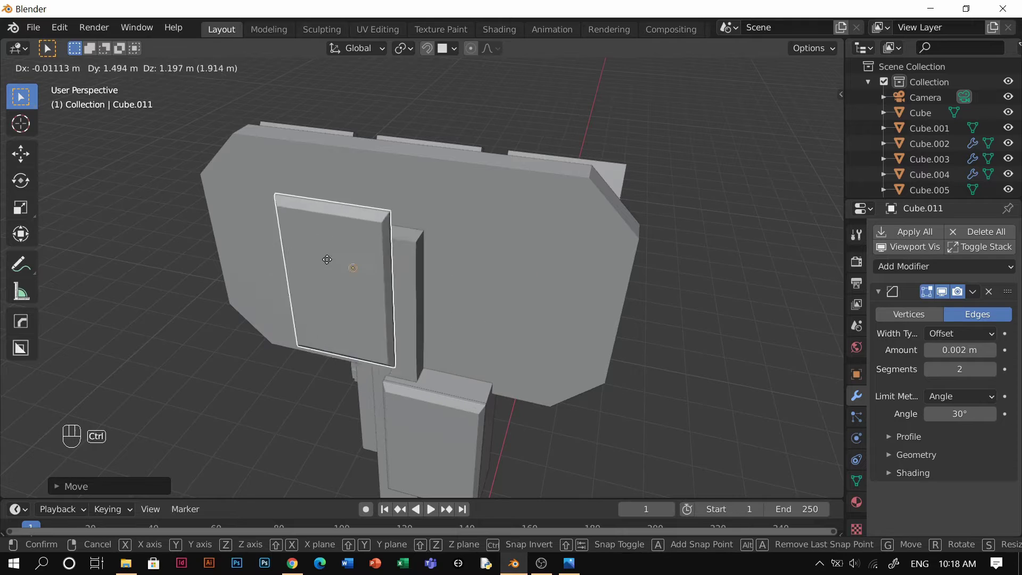
left_click(308, 229)
middle_click_drag(412, 238, 340, 262)
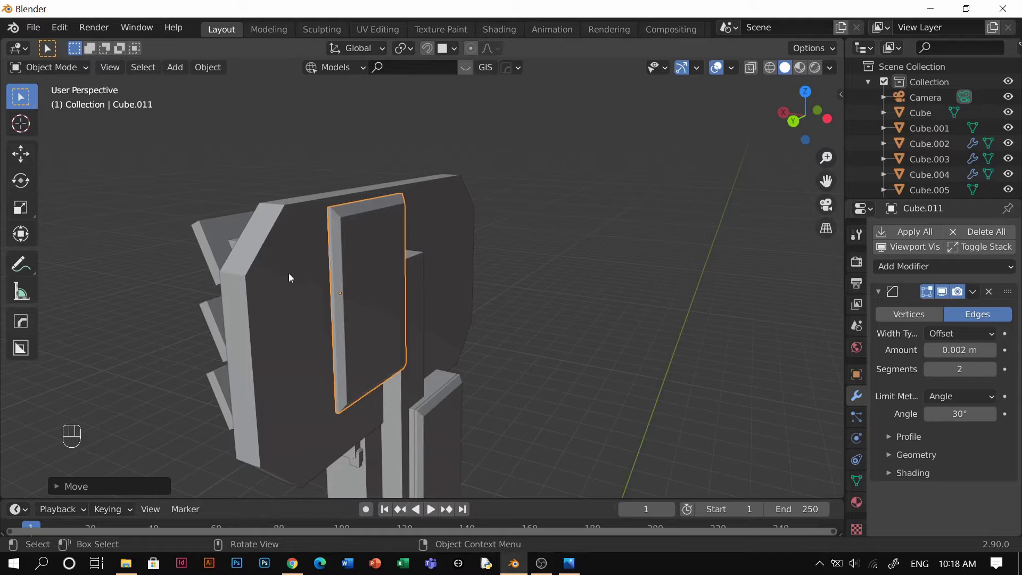
Step: Set the copied plate's origin to its geometry and snap it again onto the backing panel's rear face beside the post
middle_click_drag(353, 296, 373, 272)
right_click(373, 268)
mouse_move(379, 260)
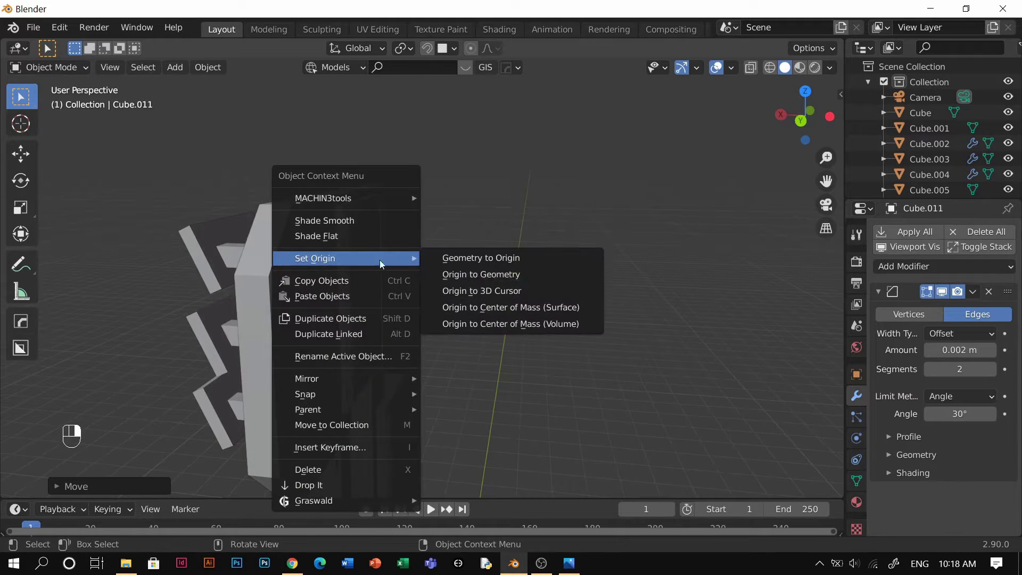
left_click(476, 277)
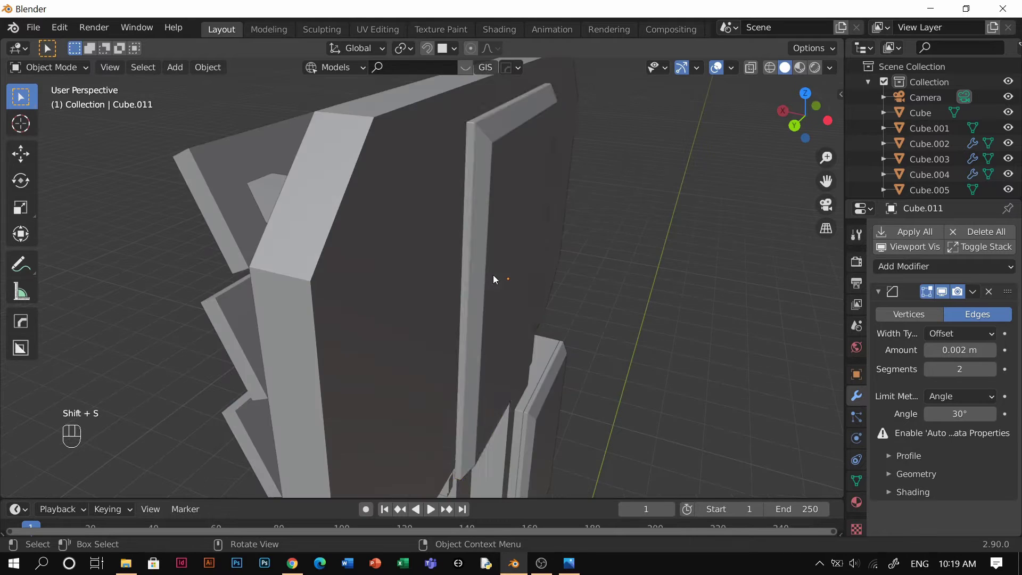
left_click(492, 276)
middle_click_drag(492, 276, 421, 327)
key("g")
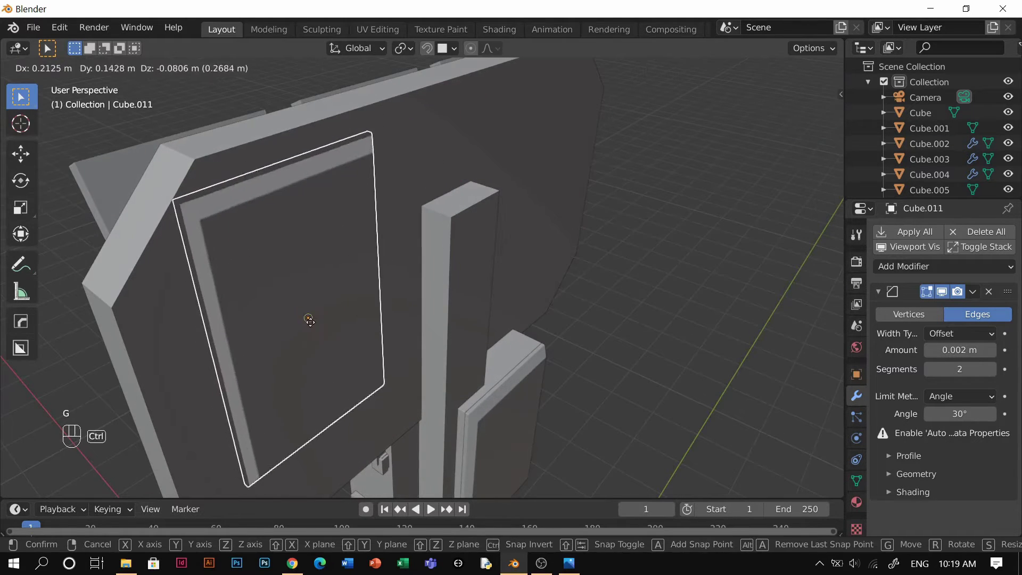
left_click(288, 314)
Step: Scale the copied plate down uniformly and reseat it against the backing panel's rear face
middle_click_drag(288, 314, 361, 314)
scroll(361, 314, "down", 3)
key("s")
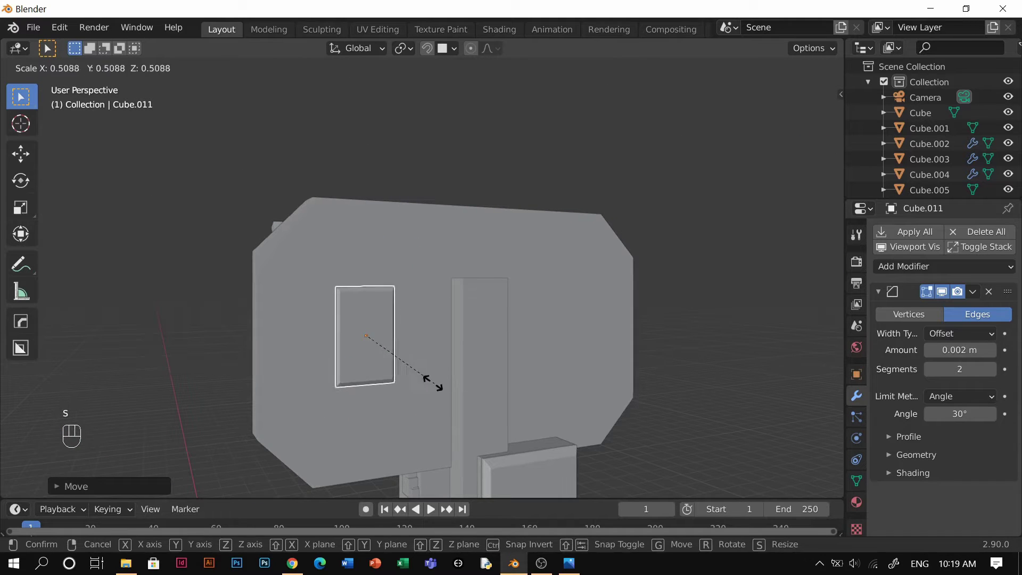
left_click(381, 351)
middle_click_drag(382, 350, 566, 292)
key("g")
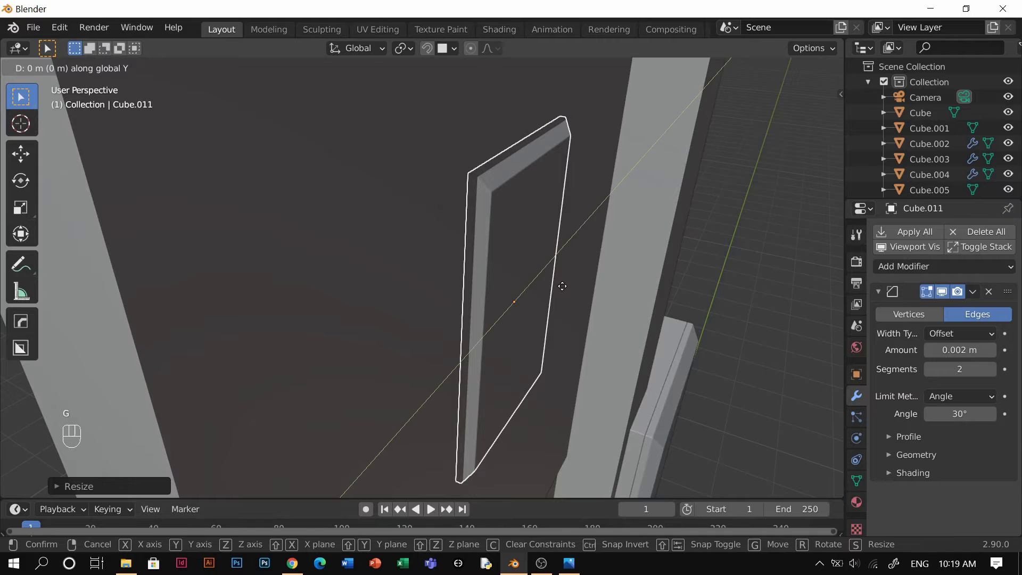
left_click(607, 320)
Step: In the left orthographic view, move the small plate near the panel's upper positive-Y corner and scale it down further
scroll(554, 298, "down", 4)
middle_click_drag(554, 298, 481, 289)
middle_click_drag(481, 289, 485, 336, "shift")
scroll(496, 337, "down", 3)
key("grave")
left_click(678, 315)
key("grave")
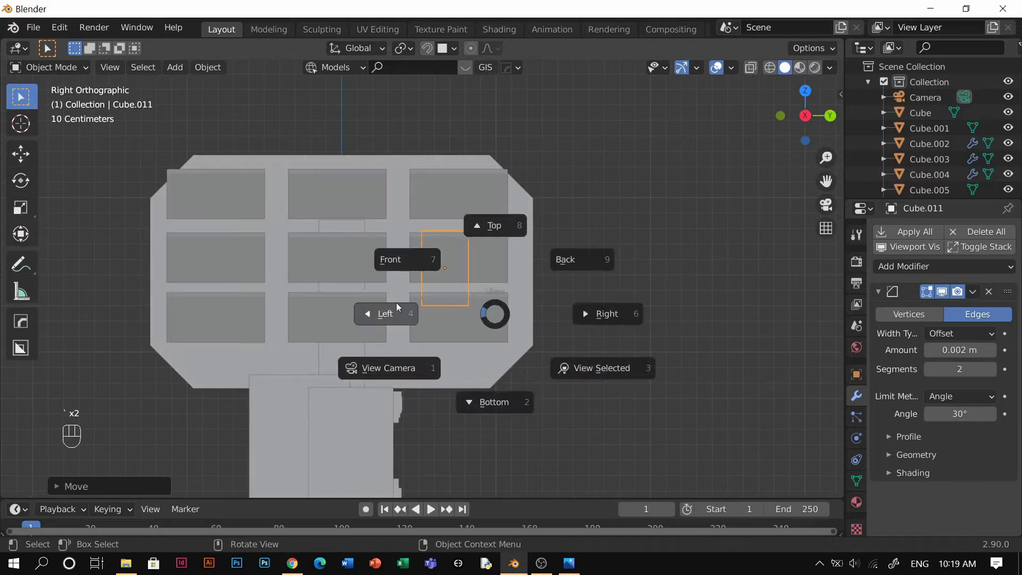
left_click(396, 302)
scroll(419, 308, "up", 1)
key("g")
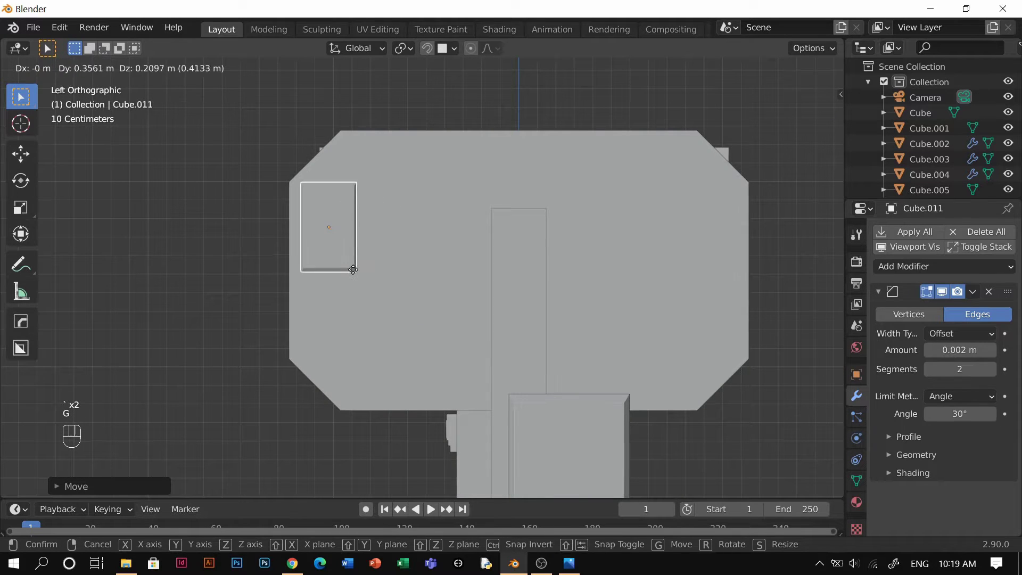
left_click(354, 272)
key("s")
left_click(410, 276)
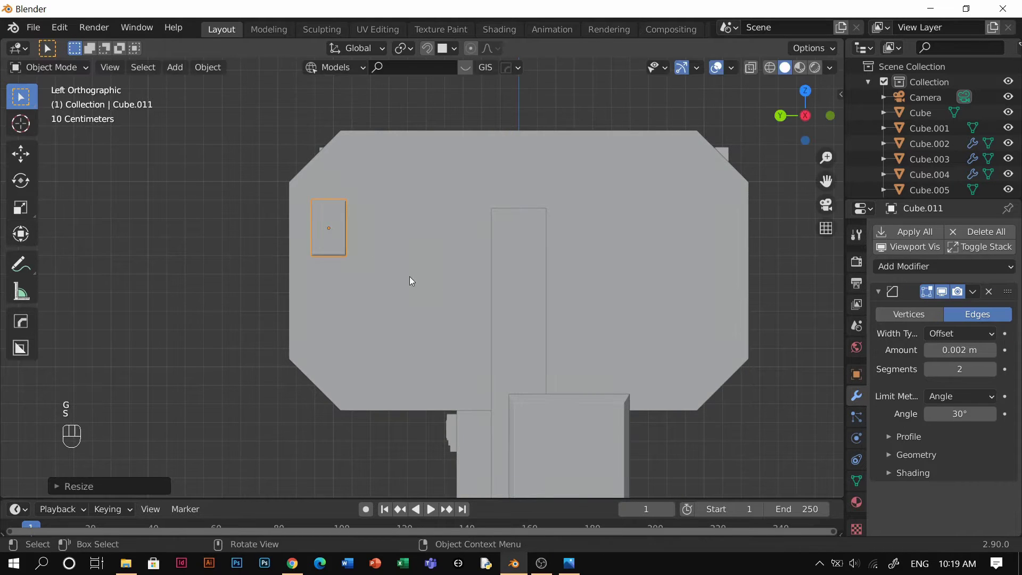
Step: Duplicate the small plate toward negative Y and rotate the copy 90° so it lies horizontally
key("shift+d")
left_click(457, 269)
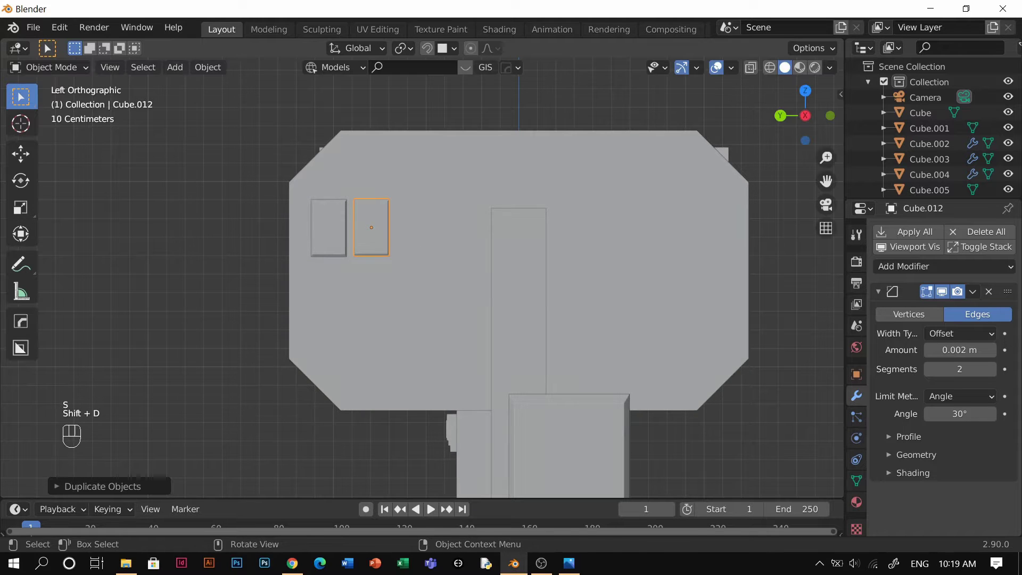
key("r")
left_click(458, 269)
key("g")
right_click(452, 264)
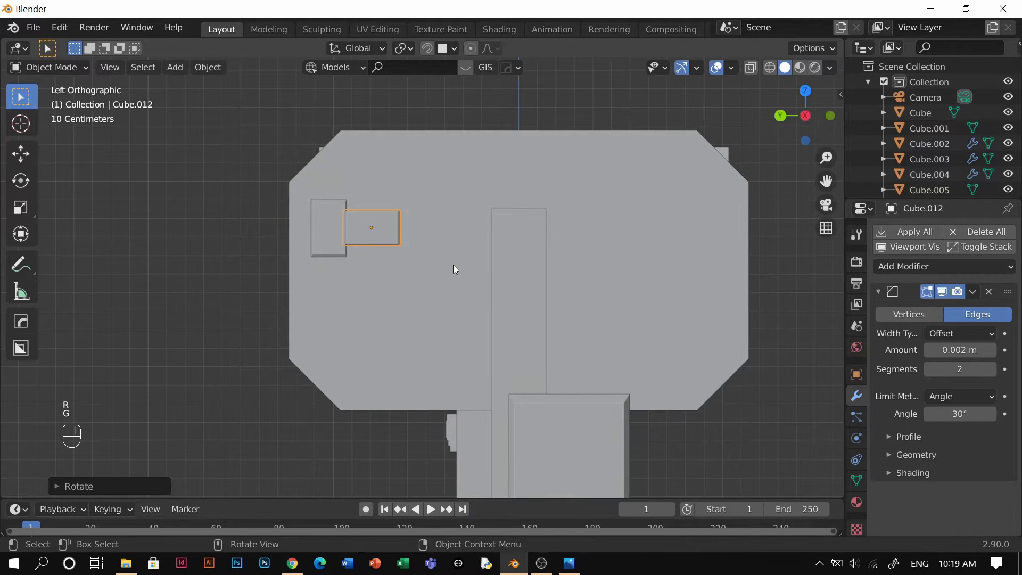
Step: Scale the horizontal copy down and place it just above the upright small plate
key("s")
left_click(432, 265)
key("g")
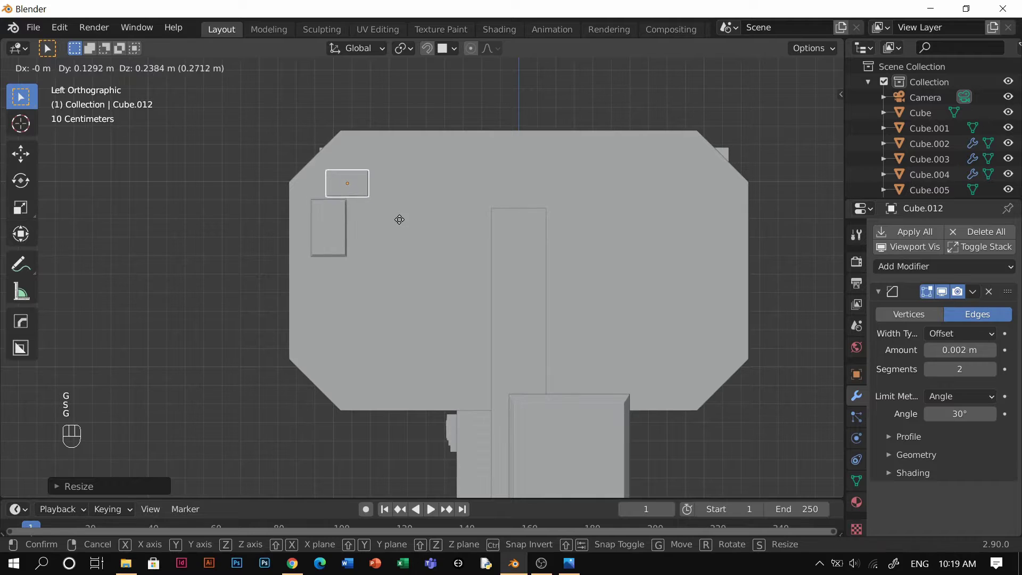
left_click(398, 218)
Step: Join the two small plates into one object and place a duplicate of the pair below it
left_click(341, 234, "shift")
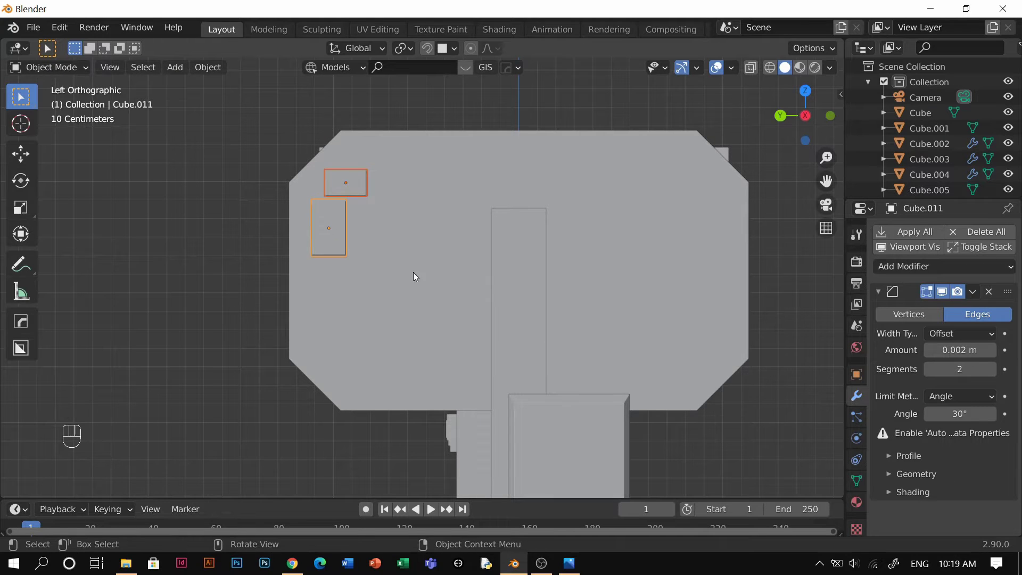
key("ctrl+j")
key("shift+d")
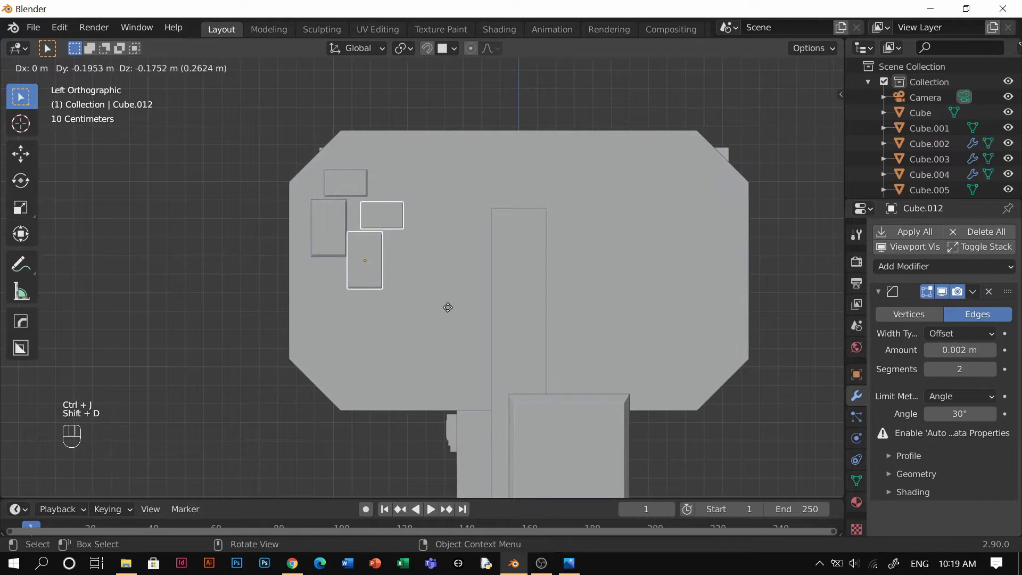
left_click(438, 340)
Step: Rotate the duplicated plate pair 180° and position it diagonally below the first pair, closer to the post
key("r")
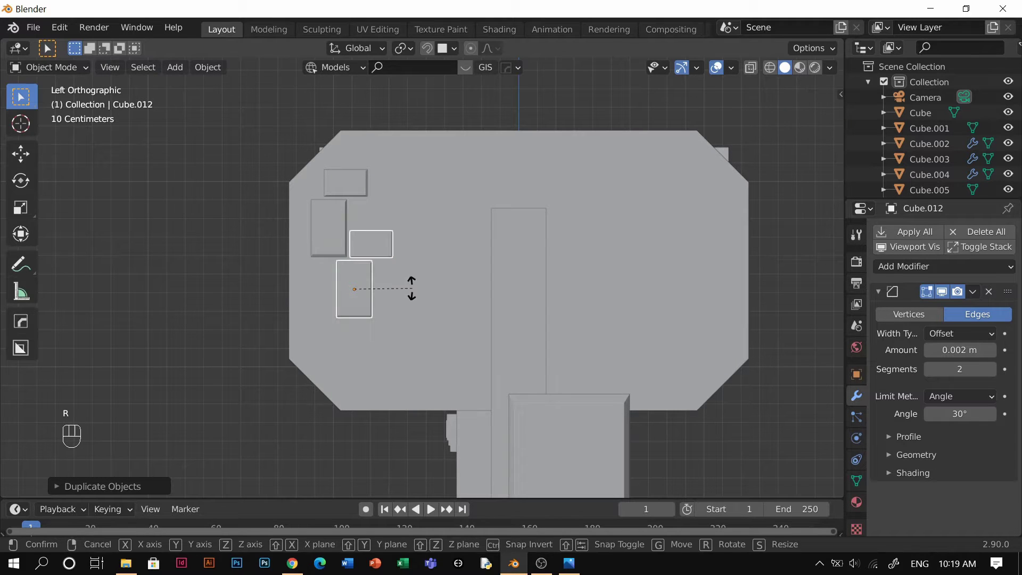
left_click(412, 289)
key("g")
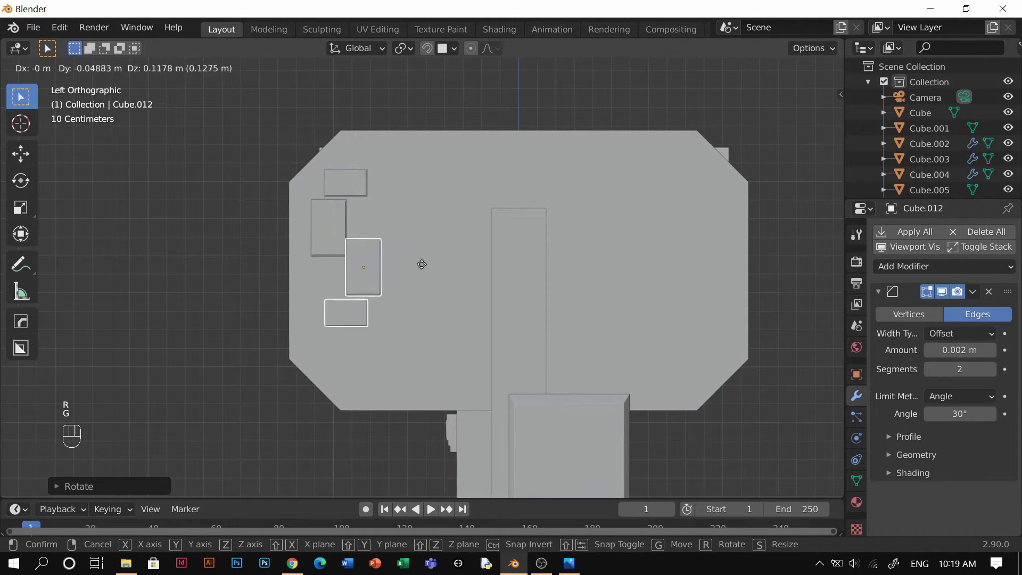
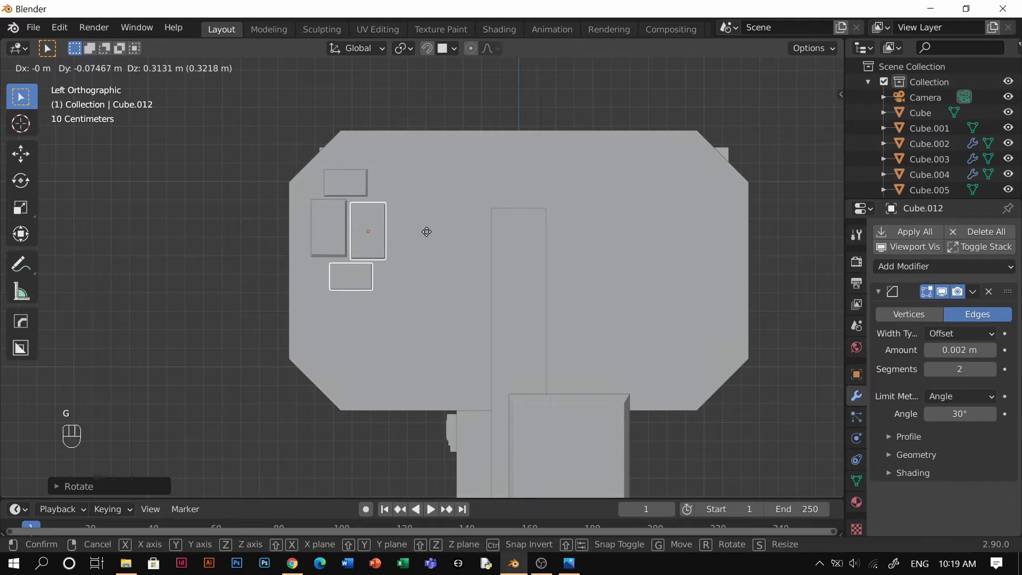
left_click(364, 300)
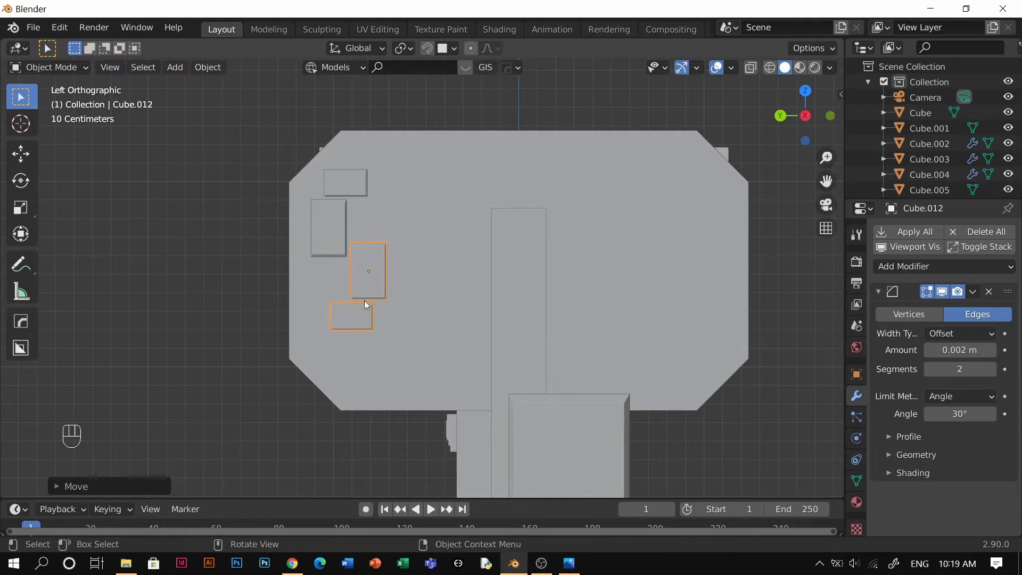
Step: Scale down the lower pair of small plates and move it up beside the first pair
left_click(388, 336)
left_click(343, 261)
left_click(370, 283)
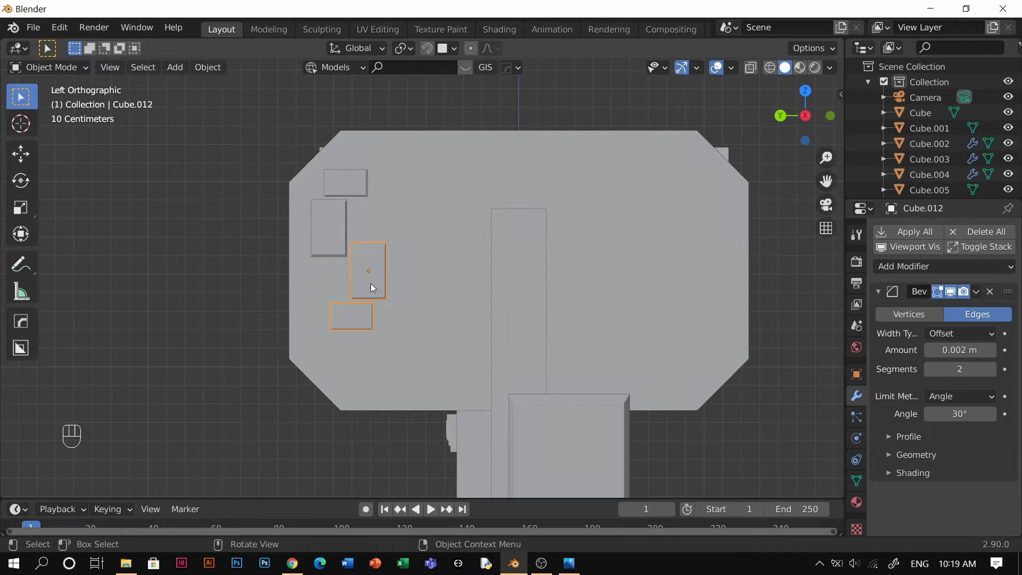
key("s")
left_click(413, 322)
key("g")
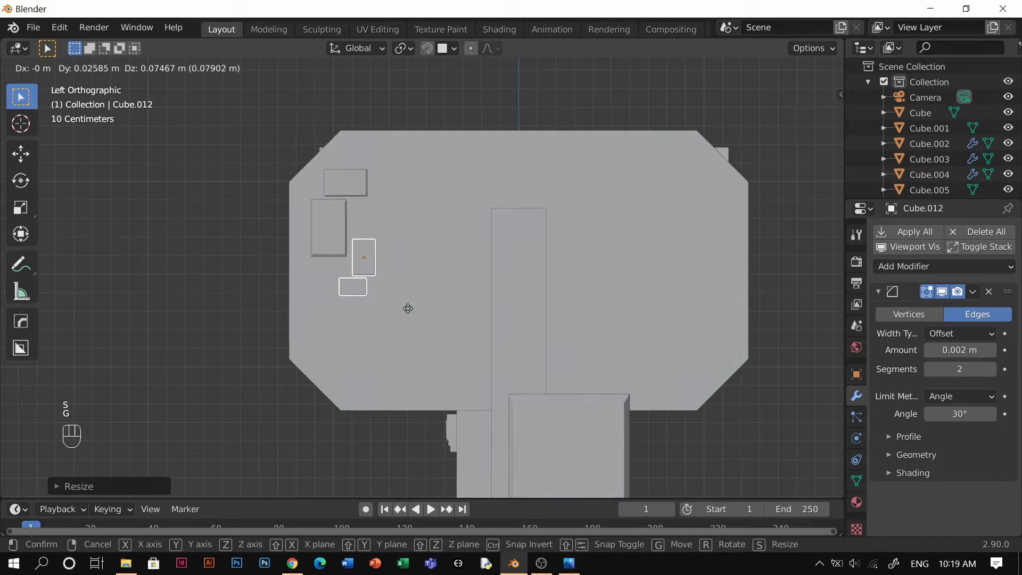
left_click(413, 310)
Step: Select both small plate pairs and place a duplicate of them at the diagonally opposite lower corner of the backing panel
left_click(448, 283)
middle_click_drag(448, 282, 691, 321)
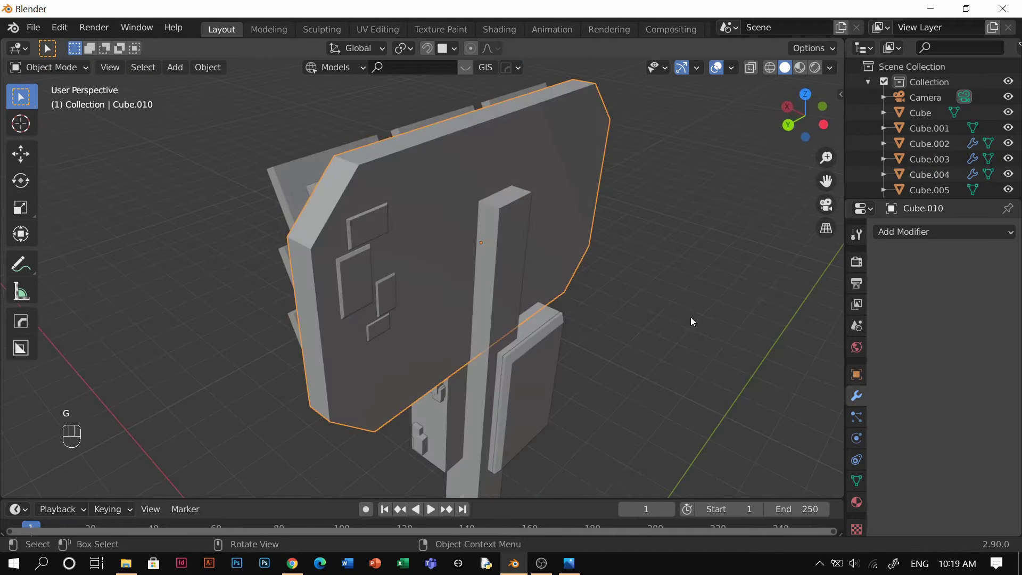
middle_click_drag(417, 264, 370, 290)
left_click(342, 375)
left_click(284, 220, "shift")
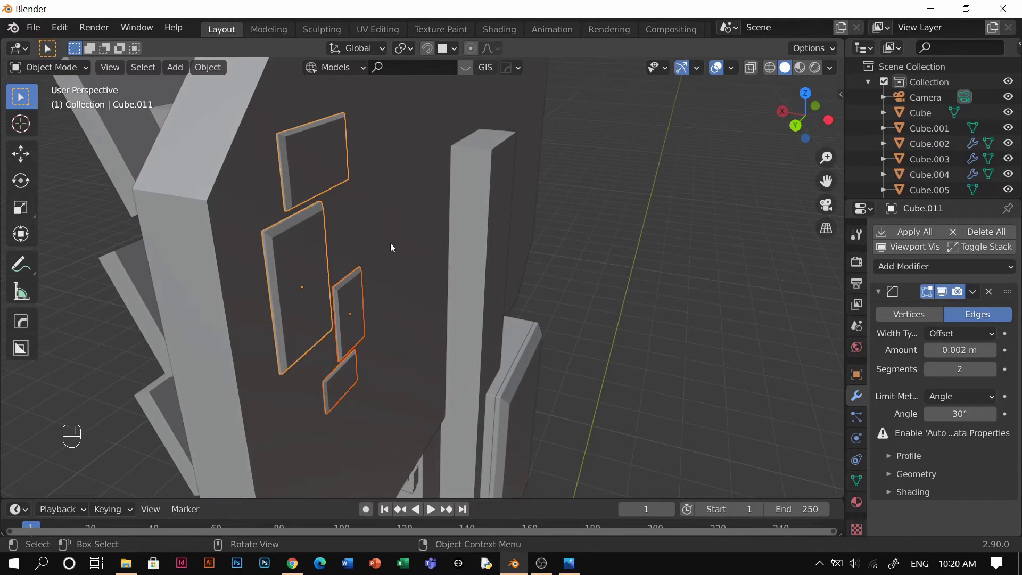
scroll(391, 244, "down", 4)
key("grave")
key("grave")
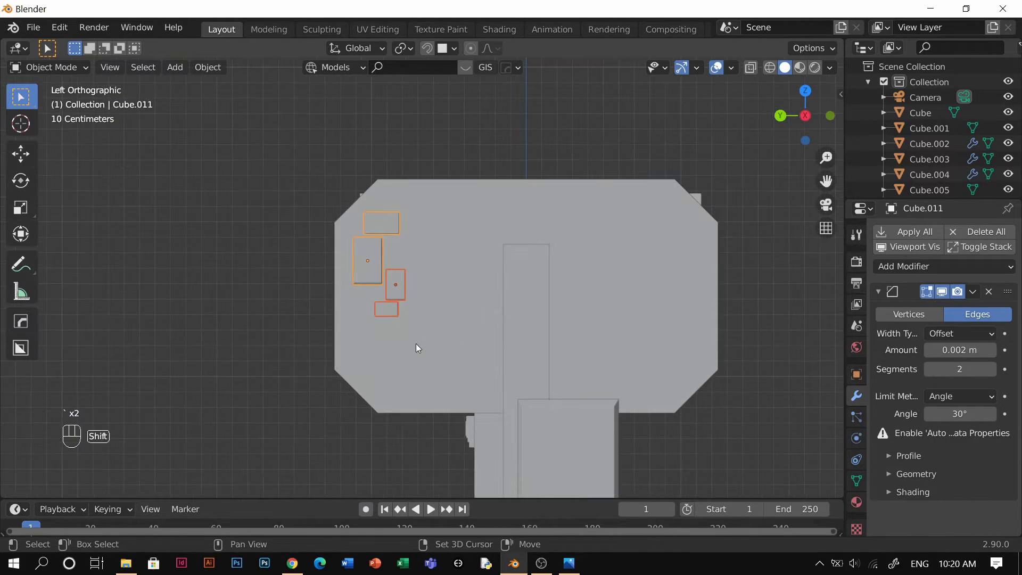
key("shift+d")
left_click(731, 420)
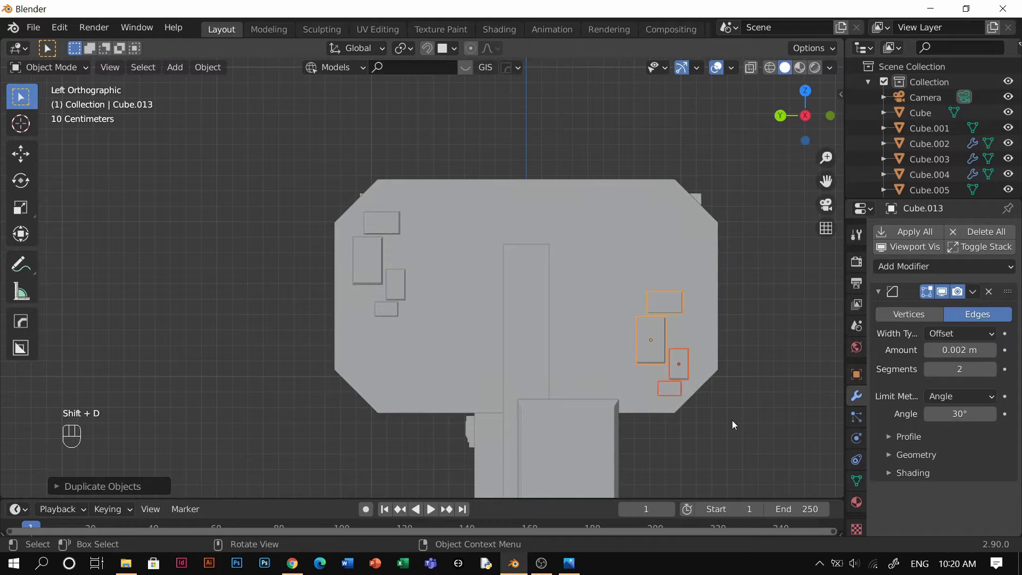
Step: Rotate and shrink the duplicated plates and align them along the panel's slanted lower corner
key("r")
left_click(669, 465)
key("s")
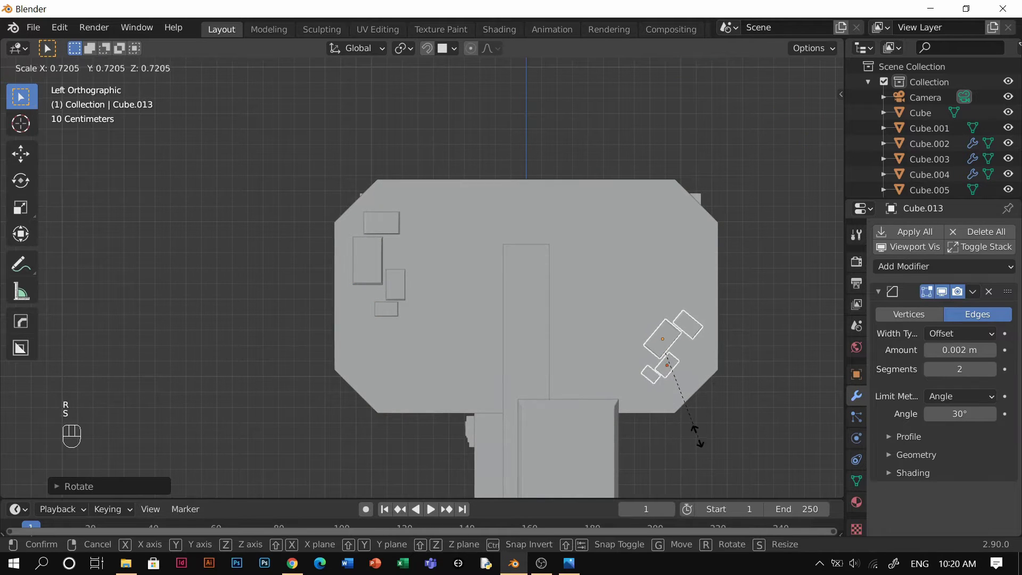
left_click(696, 427)
key("g")
left_click(704, 458)
key("r")
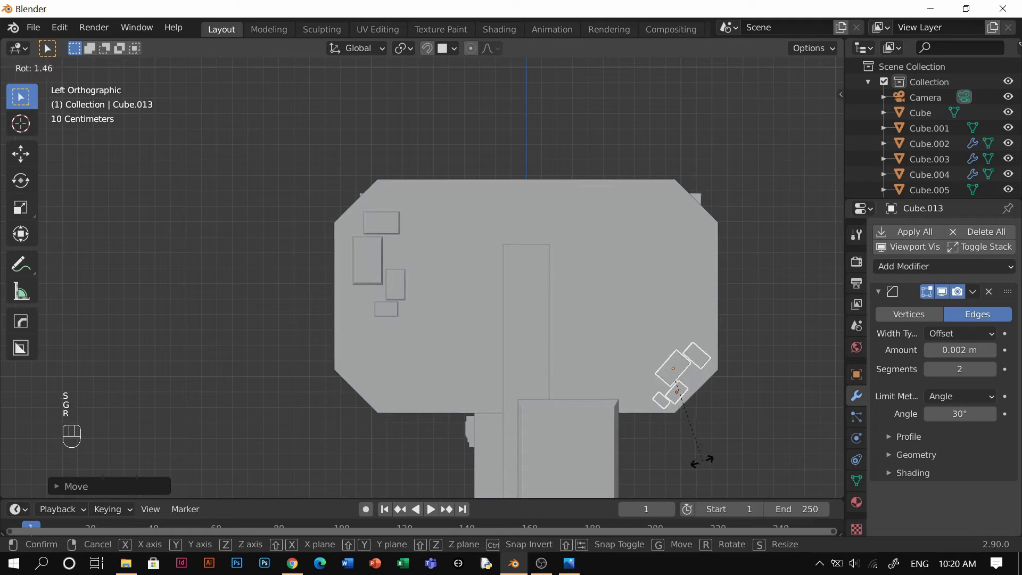
left_click(648, 400)
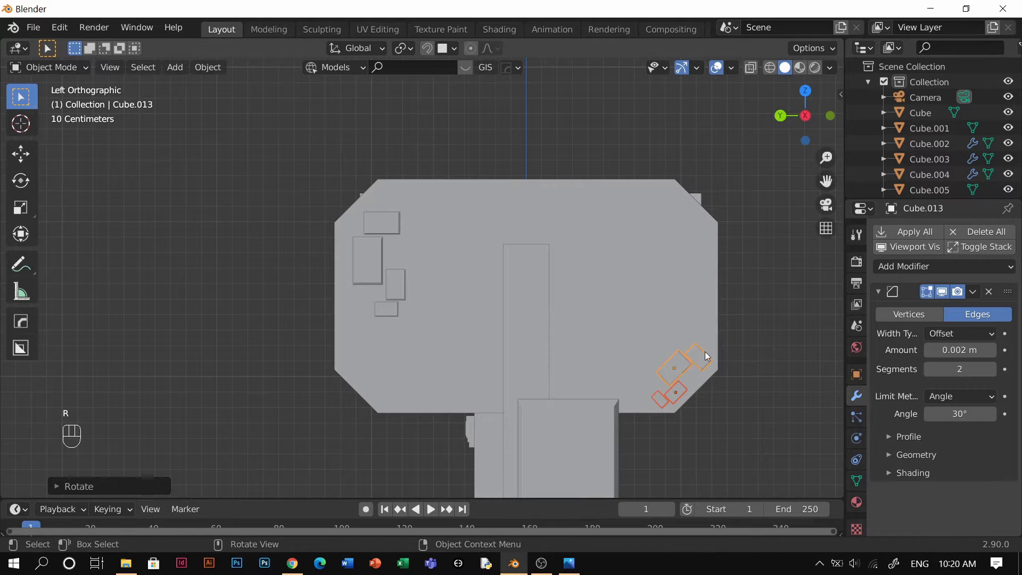
Step: Join the corner plates into one cluster and place a rotated duplicate of it near the panel's top edge
key("ctrl+j")
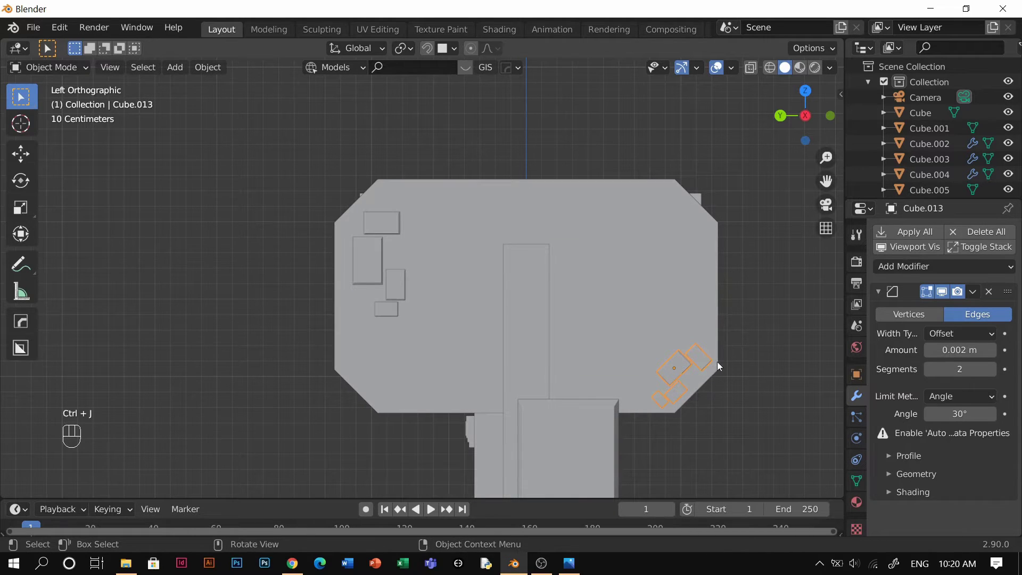
key("shift+d")
left_click(716, 275)
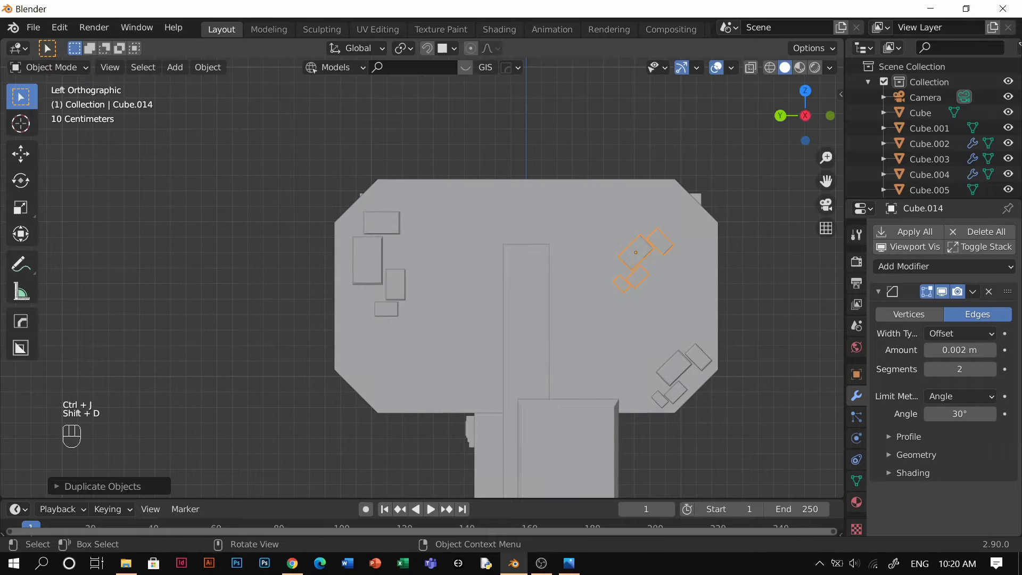
key("r")
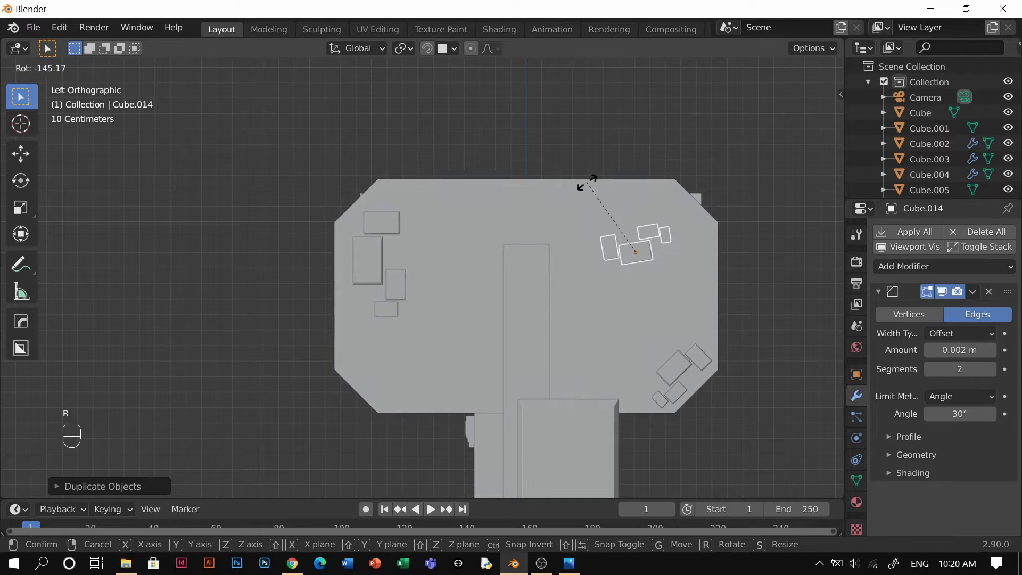
left_click(599, 177)
key("g")
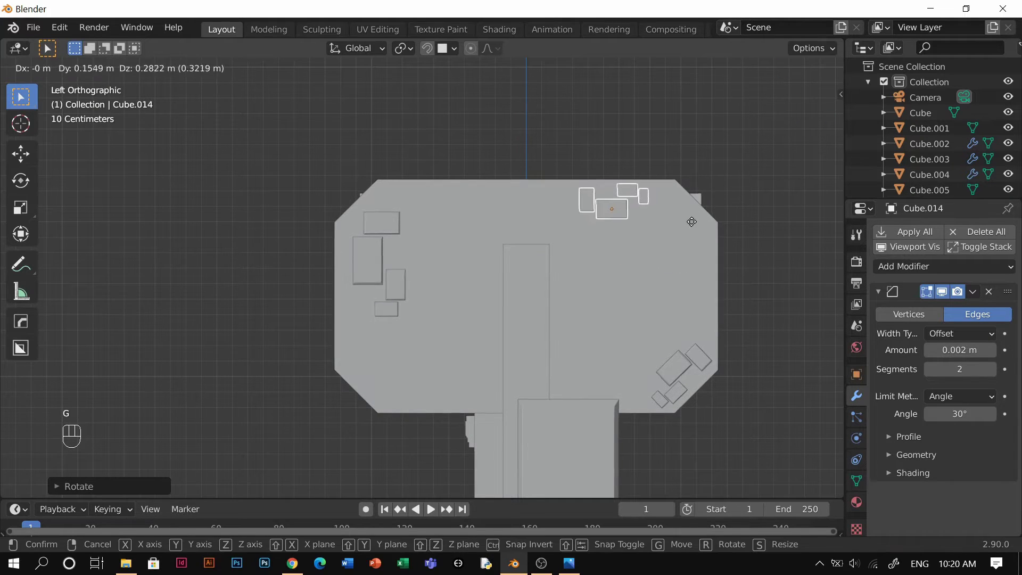
left_click(690, 222)
Step: Duplicate the top-edge plate cluster, rotate the copy upright and place it just below the original
key("shift+d")
left_click(720, 284)
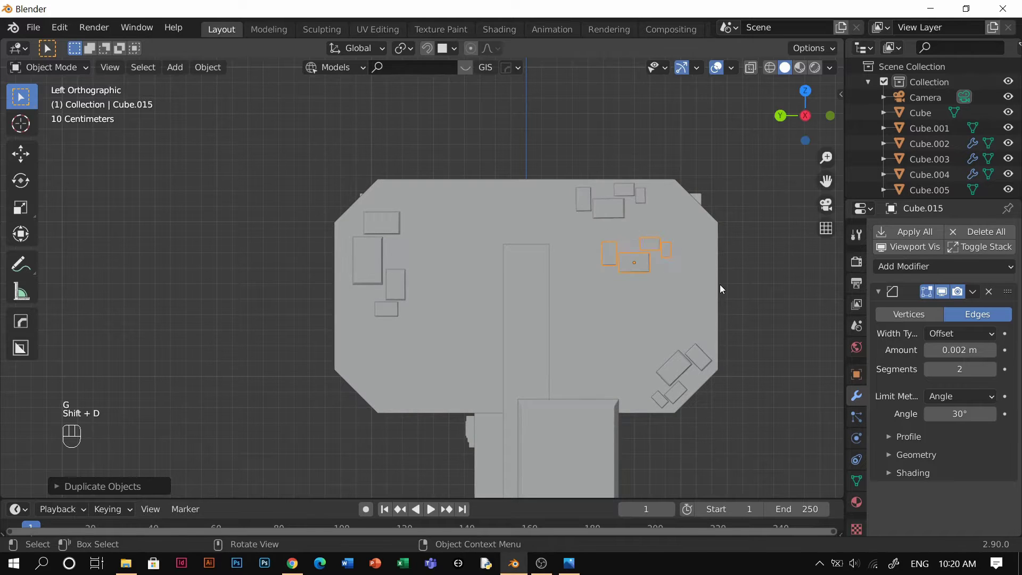
key("r")
left_click(721, 283)
key("g")
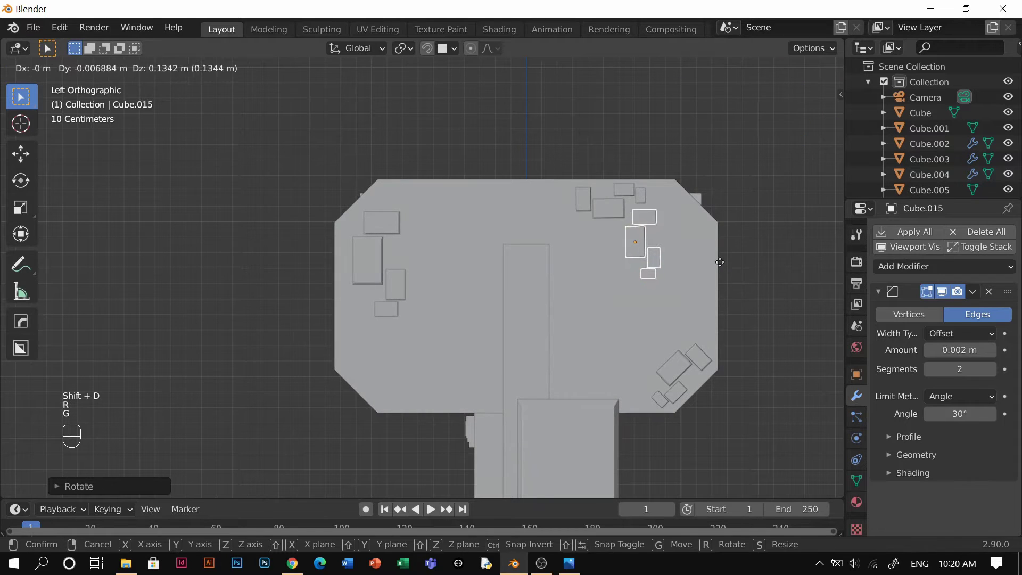
left_click(716, 259)
left_click(857, 283)
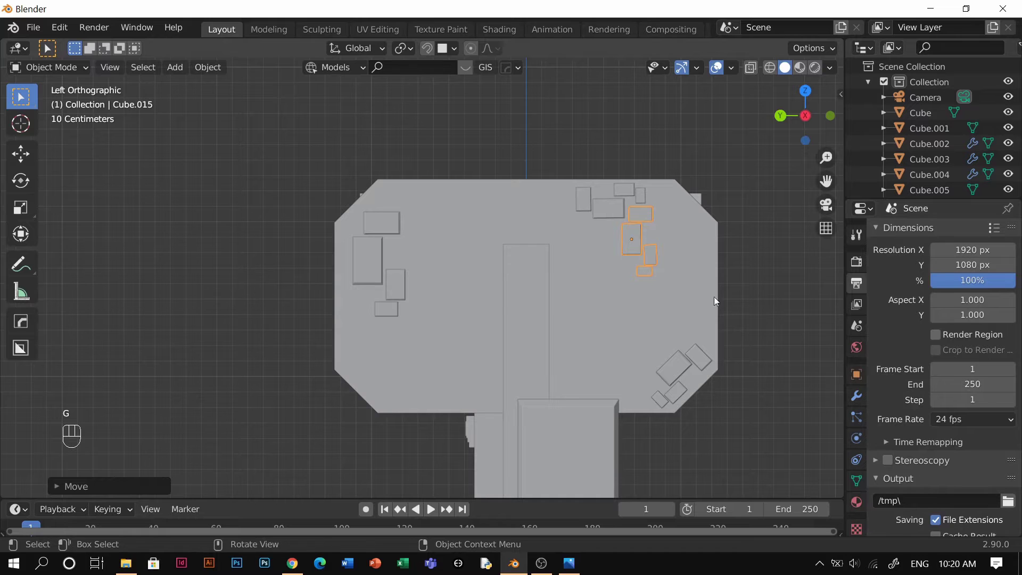
middle_click_drag(682, 280, 484, 314)
scroll(523, 247, "up", 5)
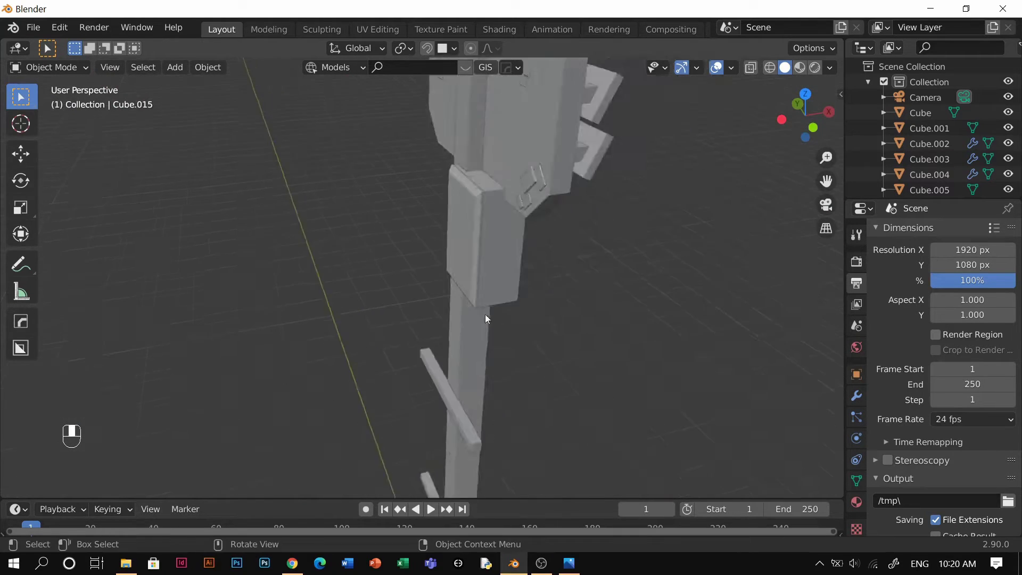
scroll(484, 314, "up", 3)
left_click(567, 238)
middle_click_drag(567, 238, 593, 110)
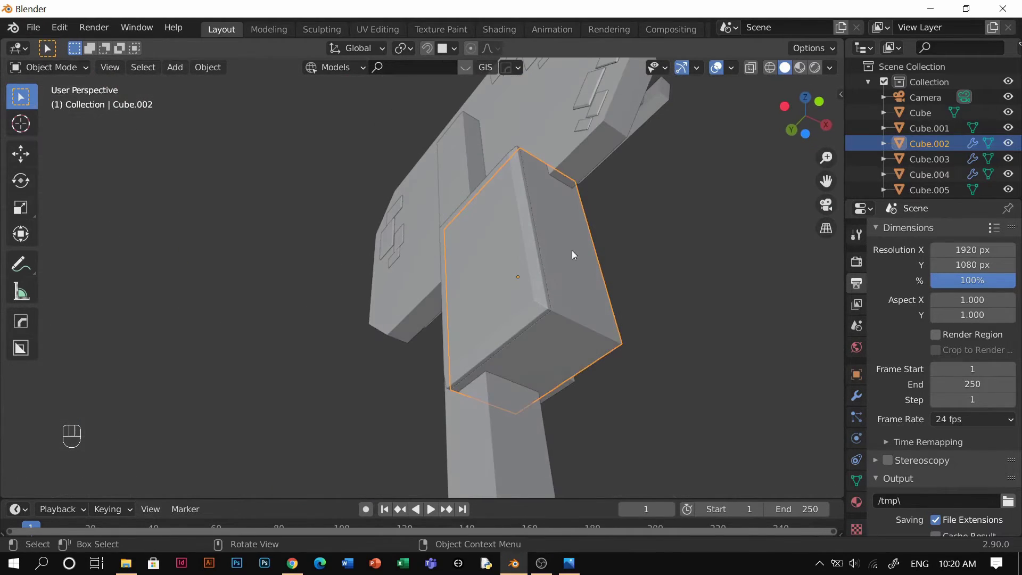
key("g")
left_click(540, 285)
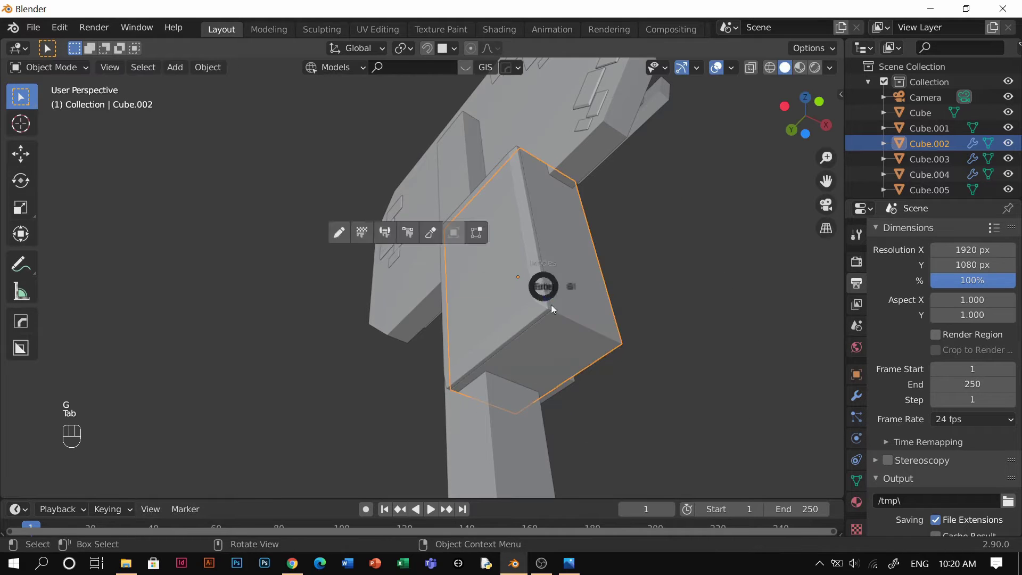
key("Tab")
key("ctrl+b")
right_click(633, 342)
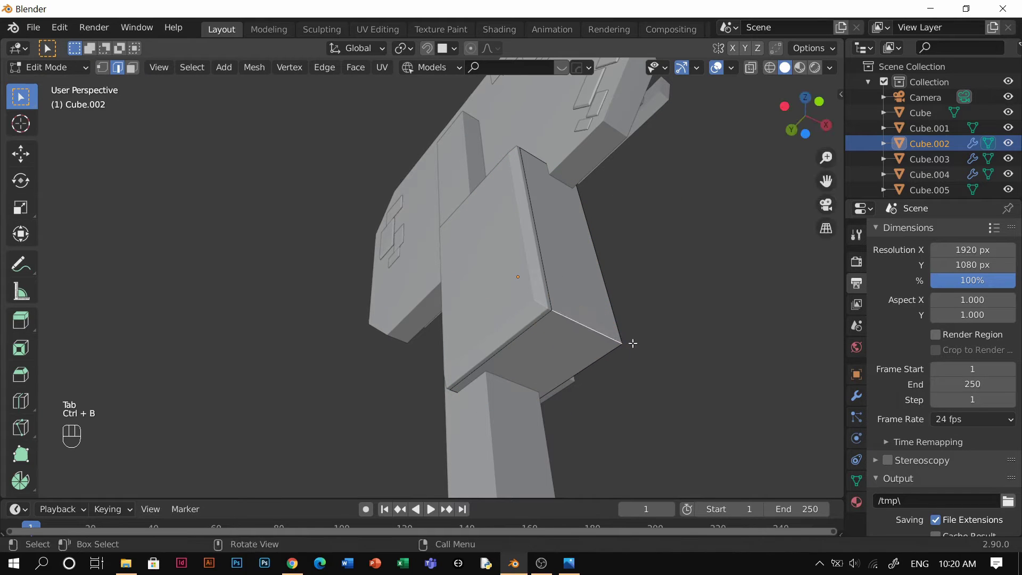
middle_click_drag(632, 343, 543, 319)
key("slash")
scroll(541, 320, "down", 2)
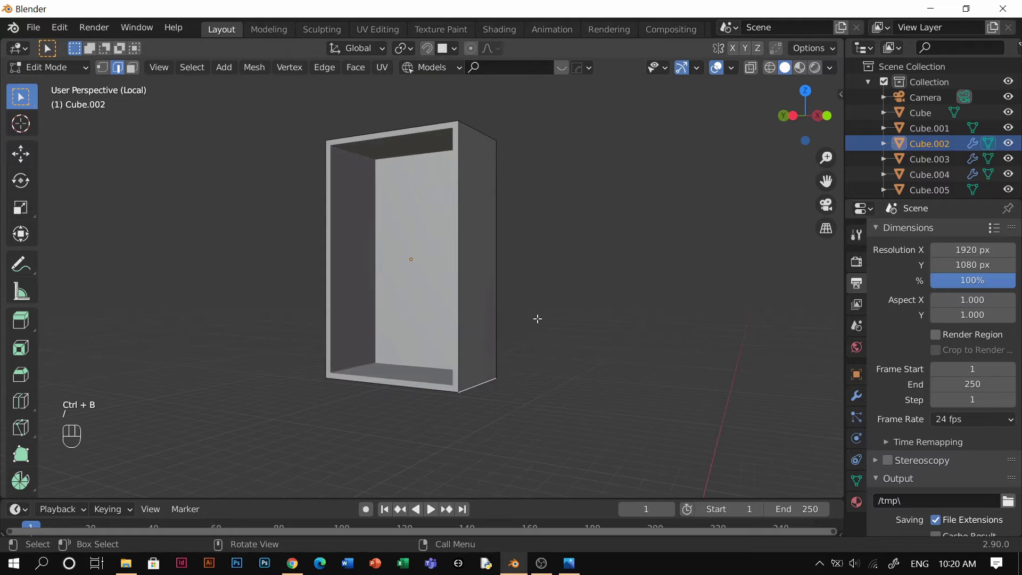
key("slash")
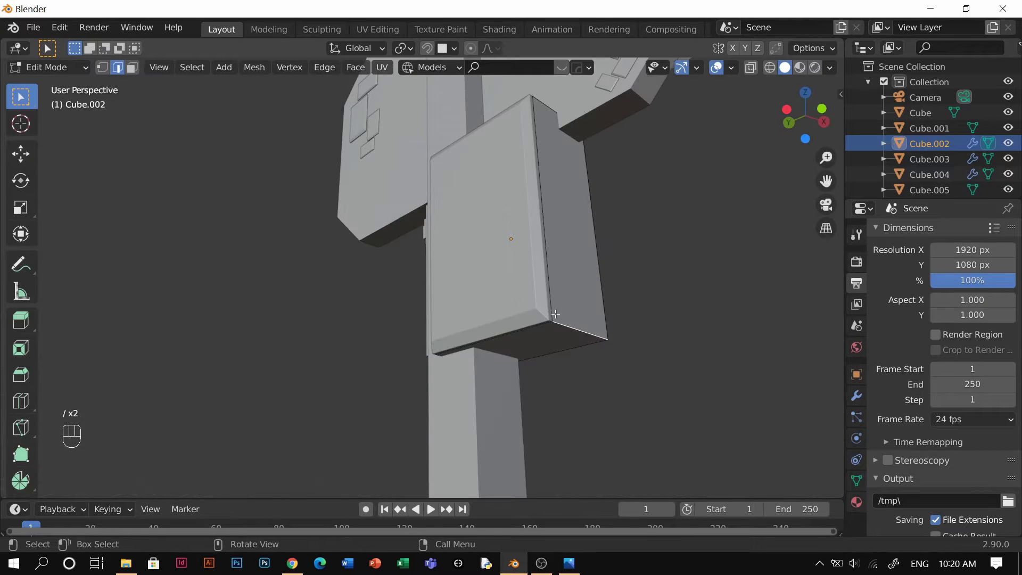
key("Tab")
Step: Duplicate the large box on the post together with its beveled cover and scale the copy down below it
middle_click_drag(554, 297, 445, 333)
left_click(458, 331)
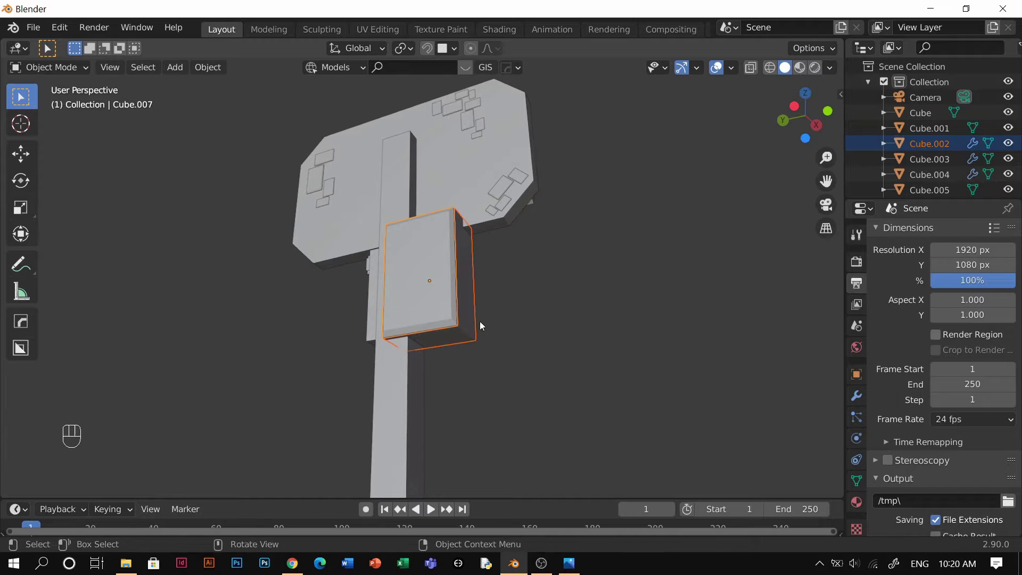
key("shift+d")
key("s")
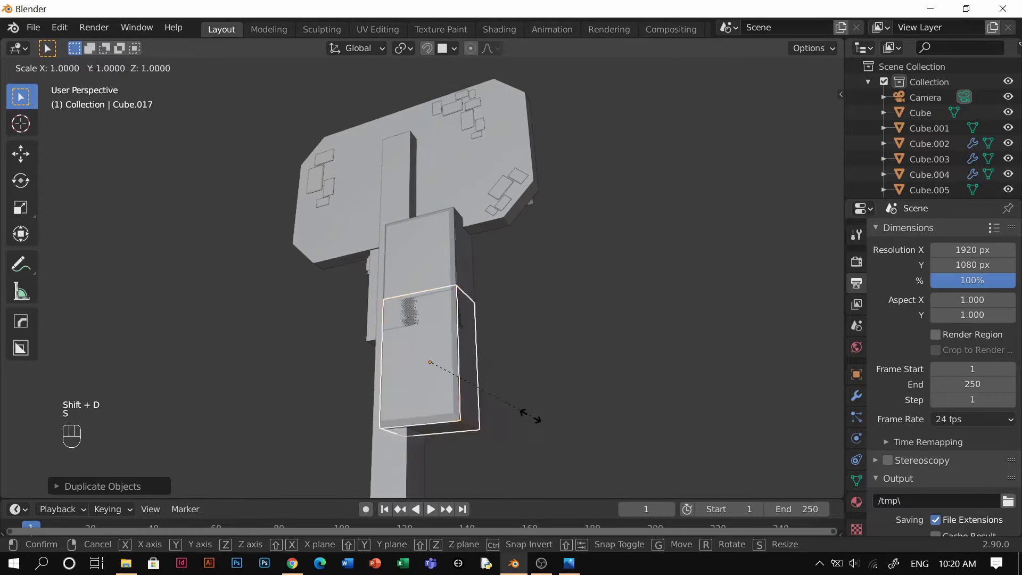
left_click(451, 394)
Step: Move the small box copy along Y and Z up to the upper side of the large box
key("g")
key("x")
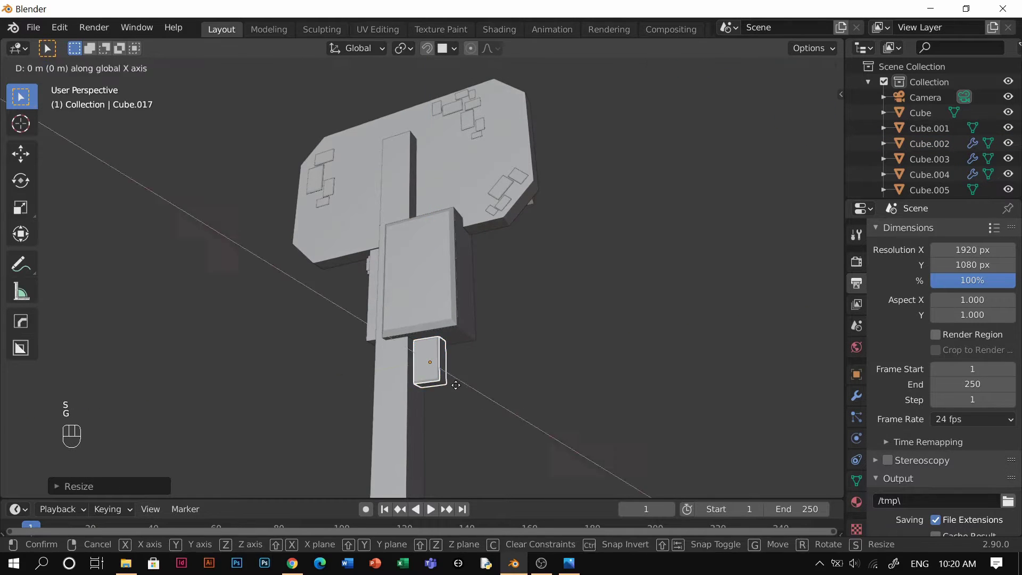
key("y")
left_click(488, 384)
key("g")
key("z")
left_click(471, 323)
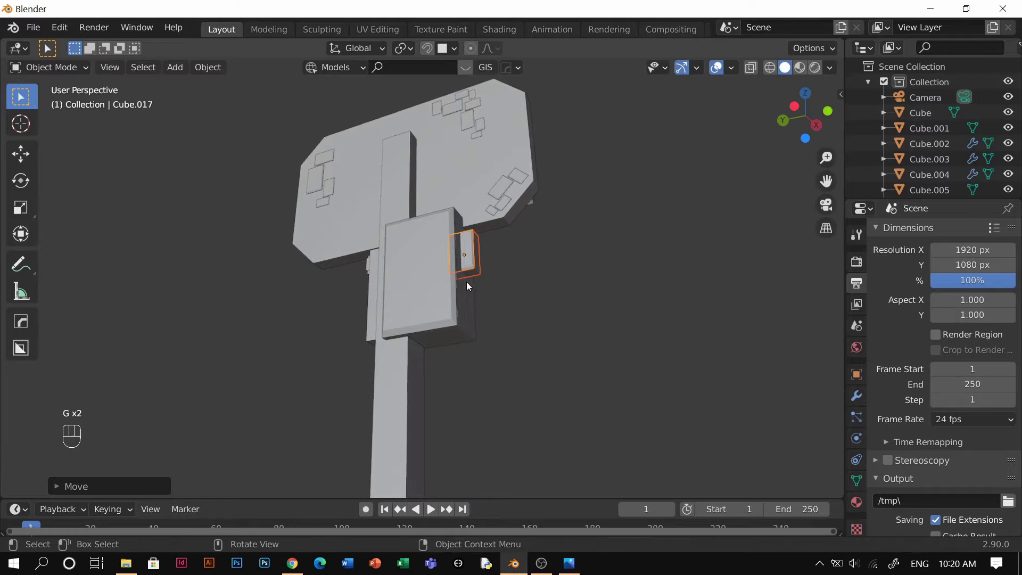
middle_click_drag(471, 319, 588, 278)
key("g")
key("y")
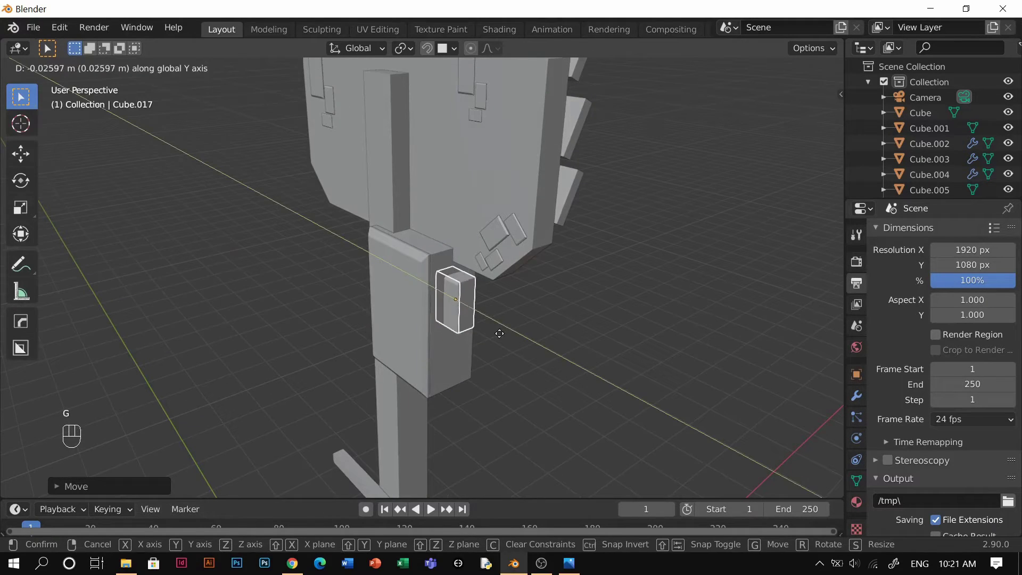
left_click(499, 333)
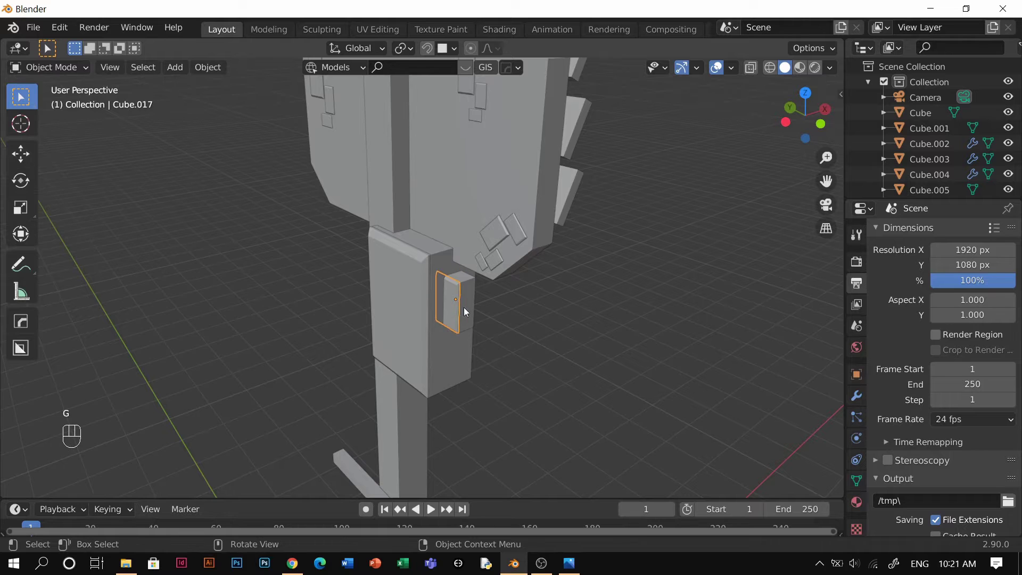
Step: Move the small box and its cover about 0.22 m along negative Y, away from the large box
key("g")
key("x")
key("z")
key("z")
key("z")
key("y")
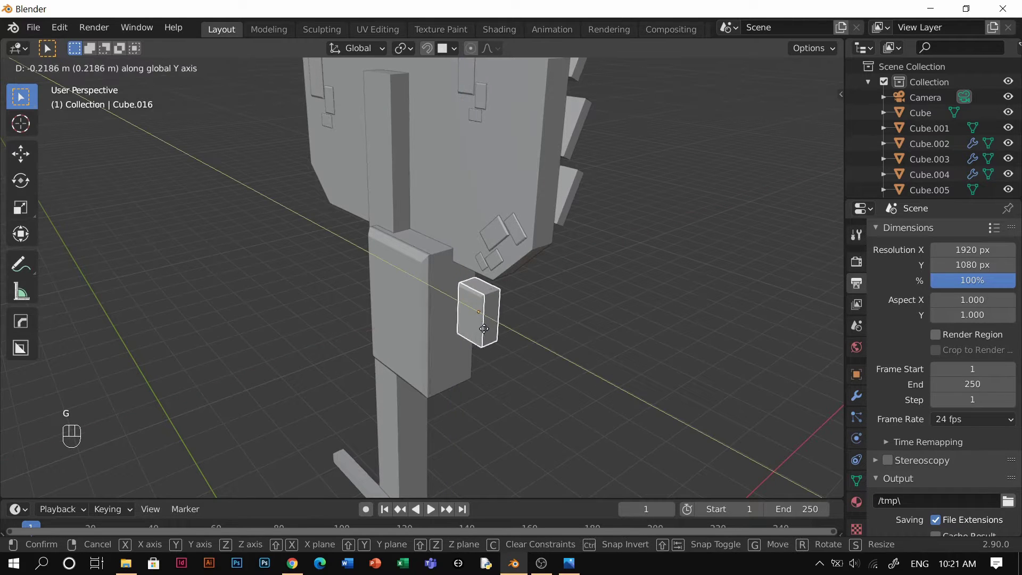
left_click(551, 318)
left_click(493, 306)
left_click(504, 322)
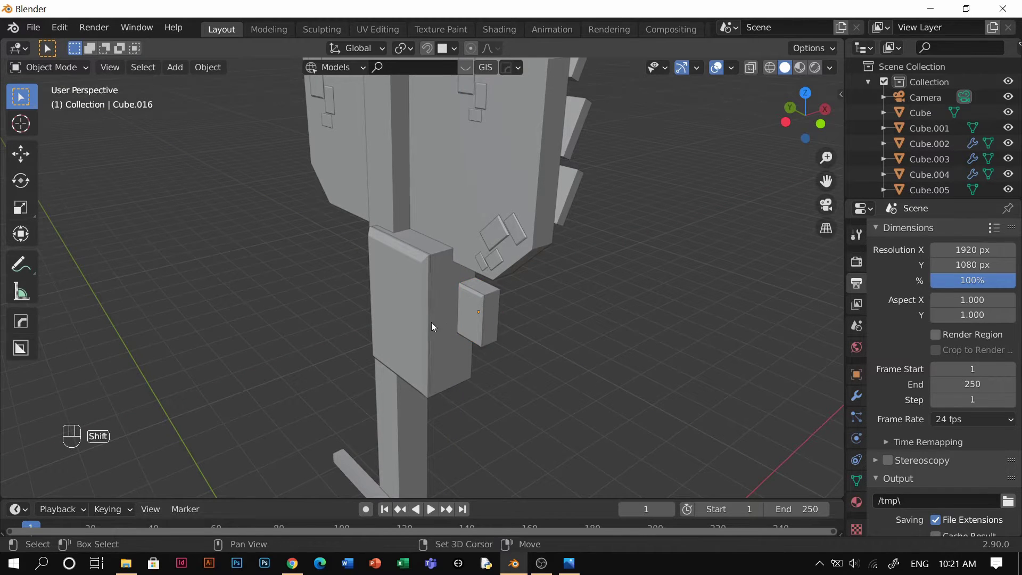
Step: Add a mesh cube and move it up to the box area of the post
key("shift+a")
key("Escape")
key("shift+a")
mouse_move(410, 180)
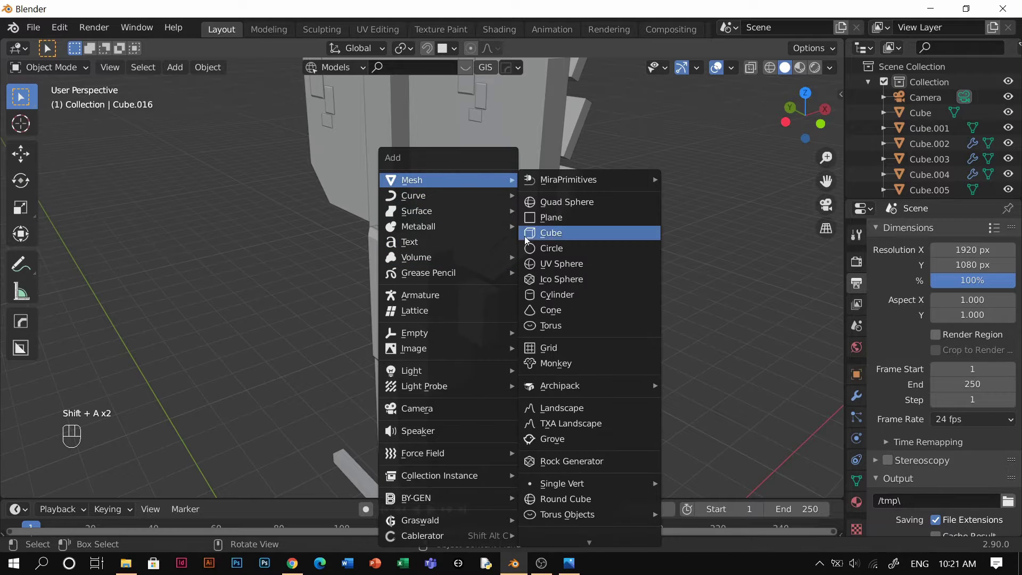
left_click(550, 231)
scroll(490, 321, "down", 4)
key("g")
left_click(516, 130)
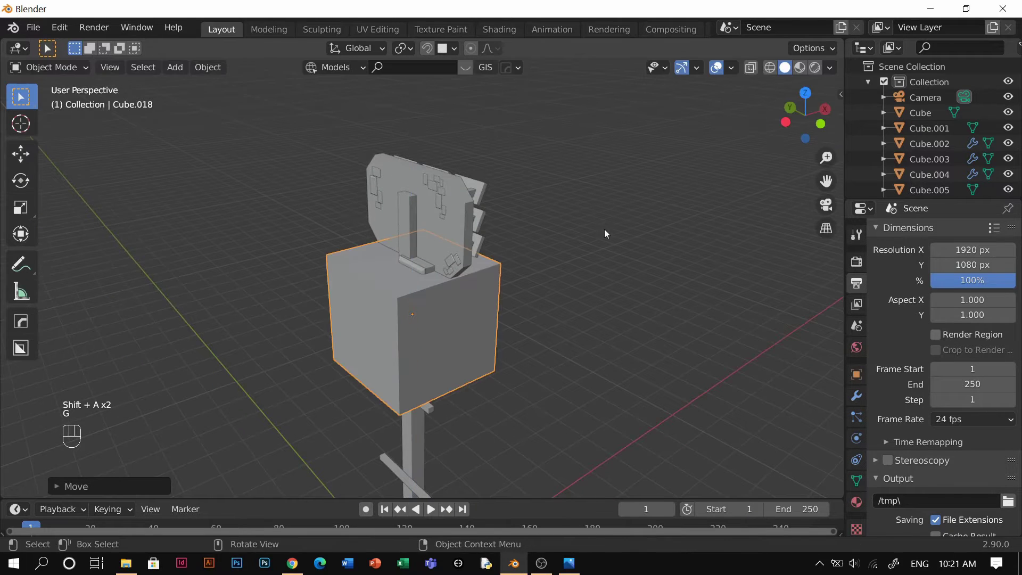
Step: Scale the new cube down and move it to the side of the large box near the small box
key("s")
left_click(392, 306)
key("g")
mouse_move(393, 306)
middle_mouse_down()
mouse_move(392, 287)
mouse_move(405, 298)
middle_mouse_up()
left_click(394, 292)
key("g")
left_click(405, 298)
scroll(426, 308, "up", 8)
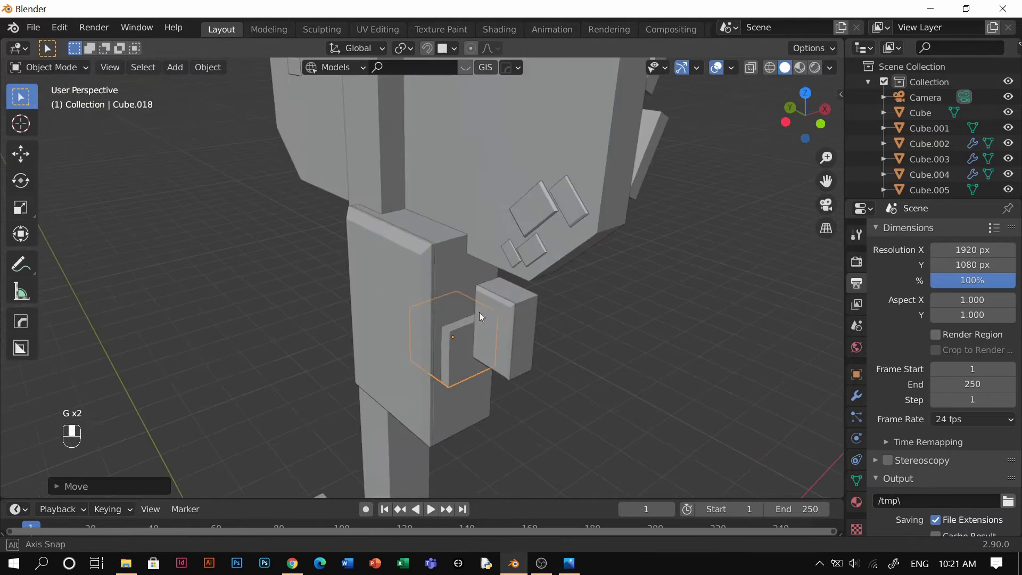
Step: Position the new cube between the small box and the large box and flatten it along Z to about 0.18
key("g")
key("z")
left_click(534, 313)
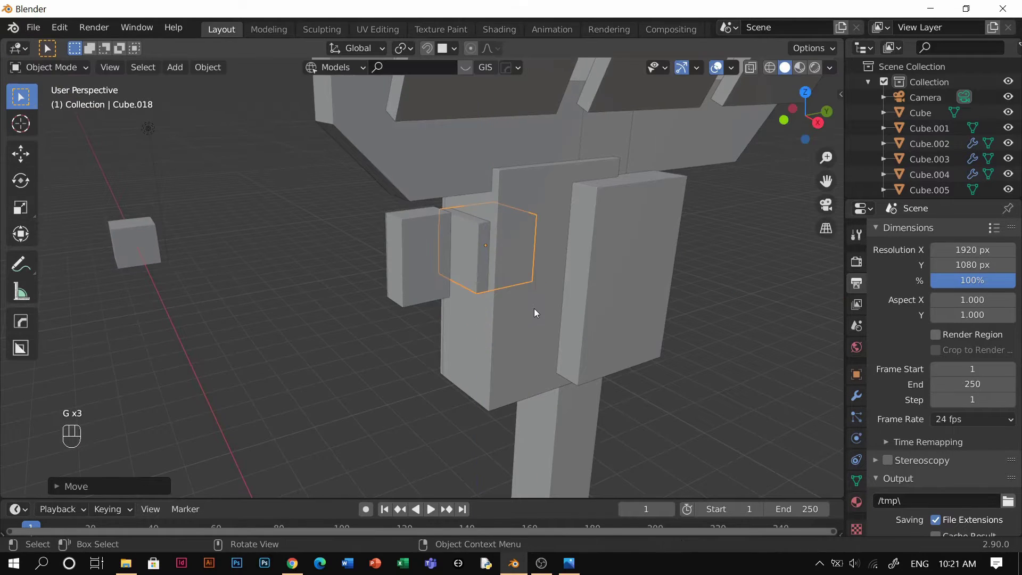
key("g")
key("z")
left_click(519, 320)
key("s")
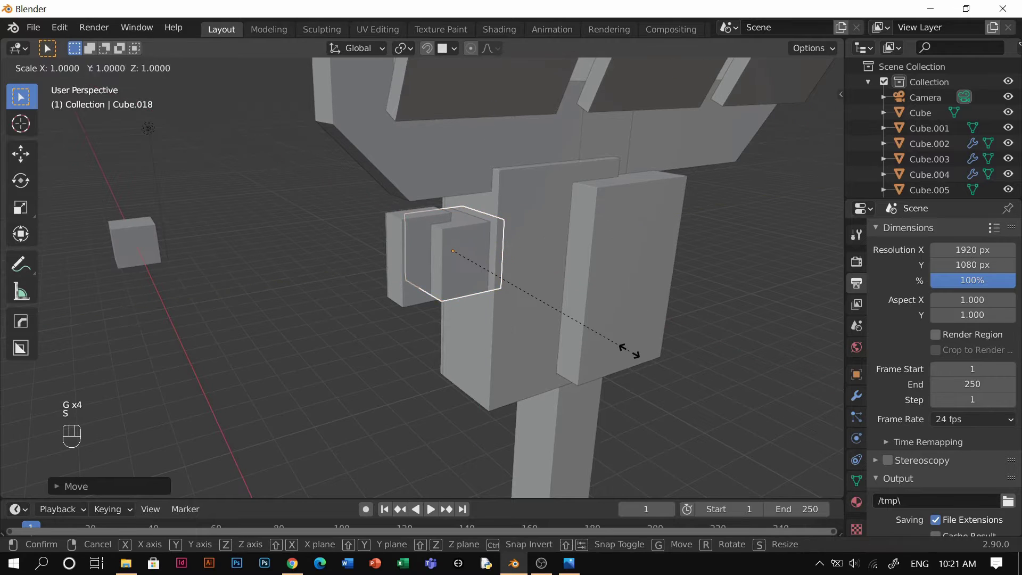
key("z")
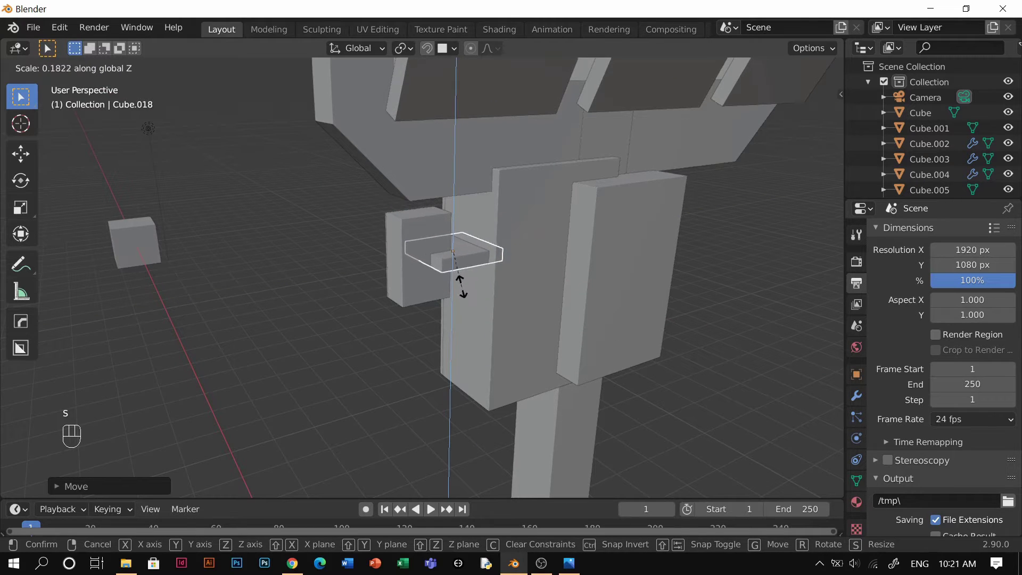
left_click(461, 286)
Step: Narrow the flattened cube along X into a thin bar and raise it to connect the small box with the large box
key("g")
key("x")
left_click(471, 296)
key("s")
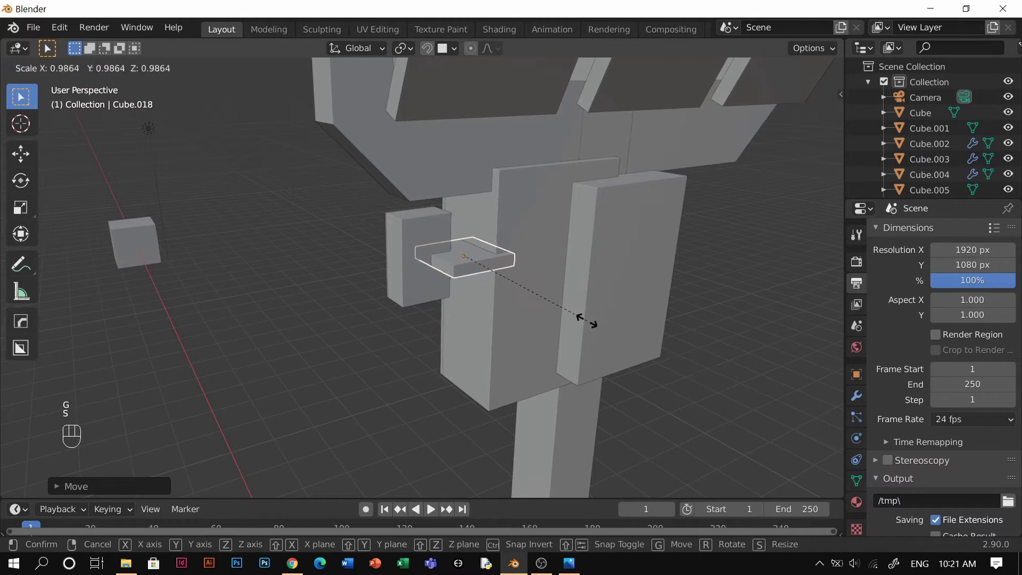
key("x")
left_click(478, 284)
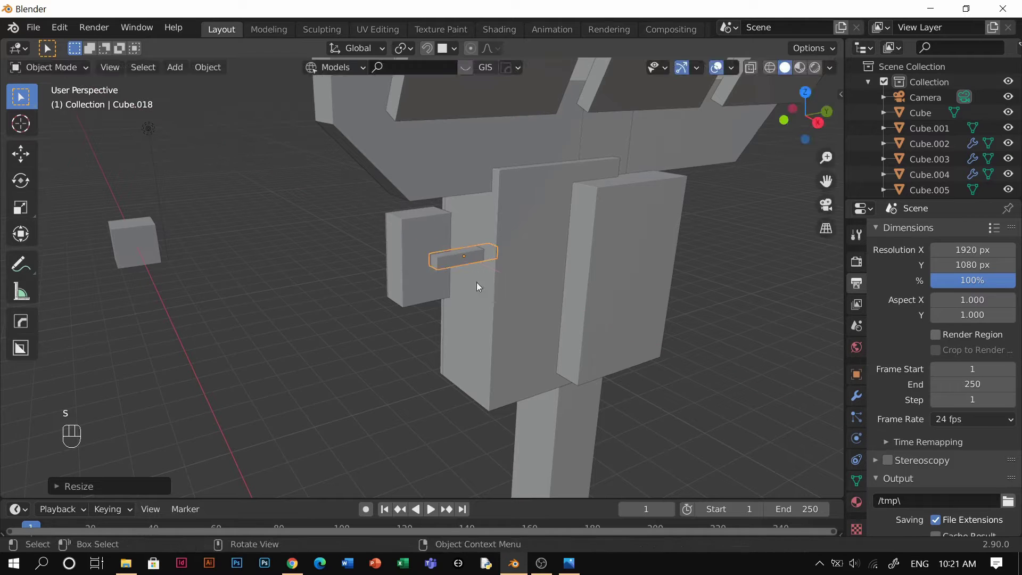
key("g")
left_click(473, 281)
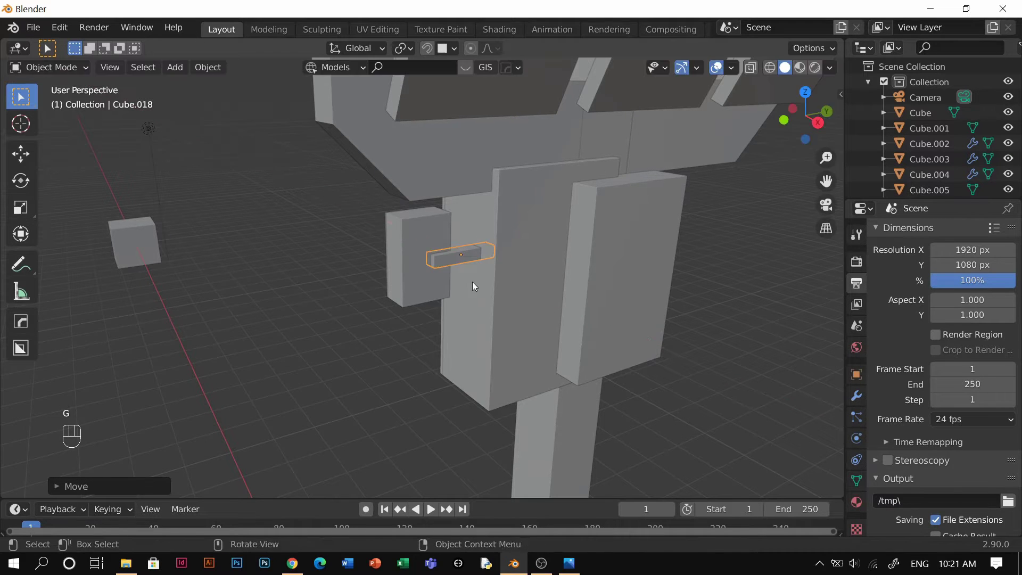
key("g")
key("z")
left_click(483, 280)
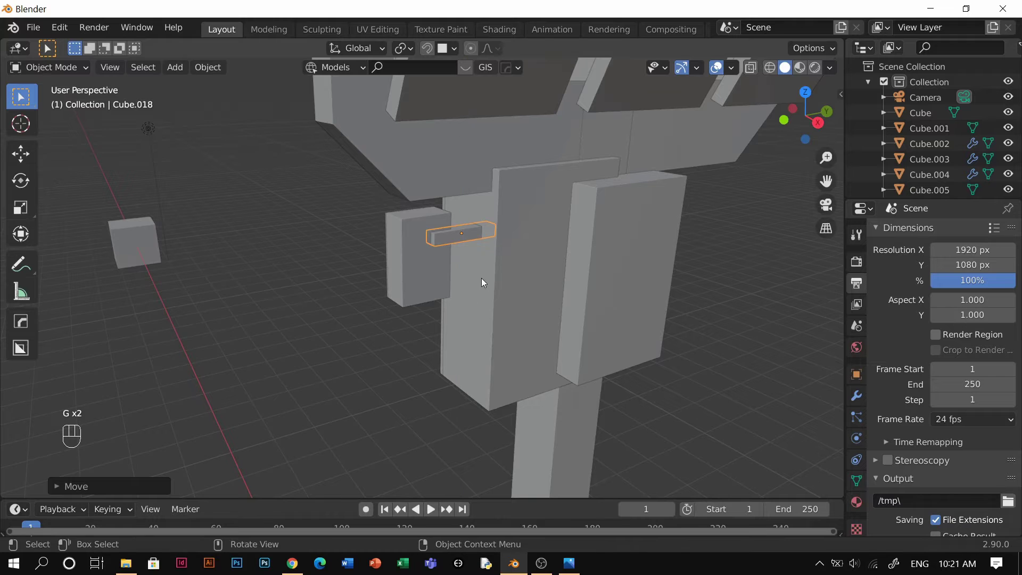
Step: Duplicate the small box together with its connecting bar and place the copy directly below along Z
middle_click_drag(484, 280, 403, 245)
left_click(404, 251, "shift")
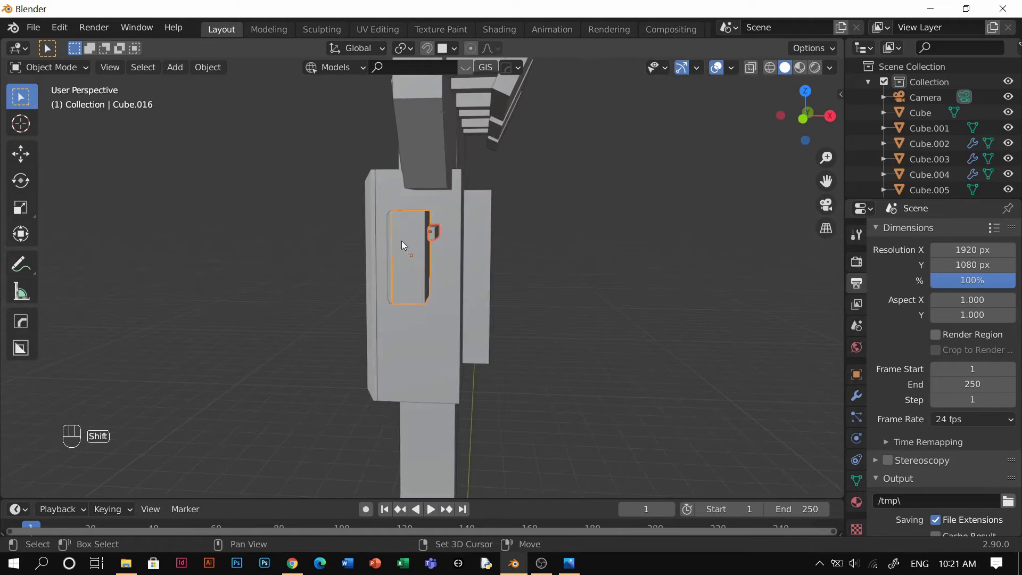
key("shift+d")
key("z")
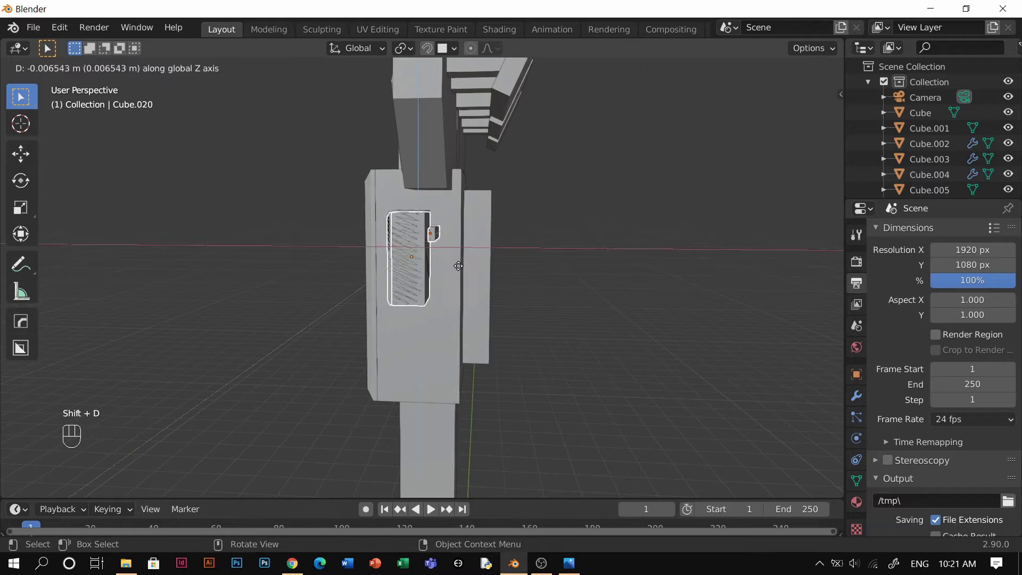
left_click(453, 352)
Step: Mirror the copied small box and connecting bar along the global Y axis
middle_click_drag(359, 347, 478, 363)
right_click(478, 363)
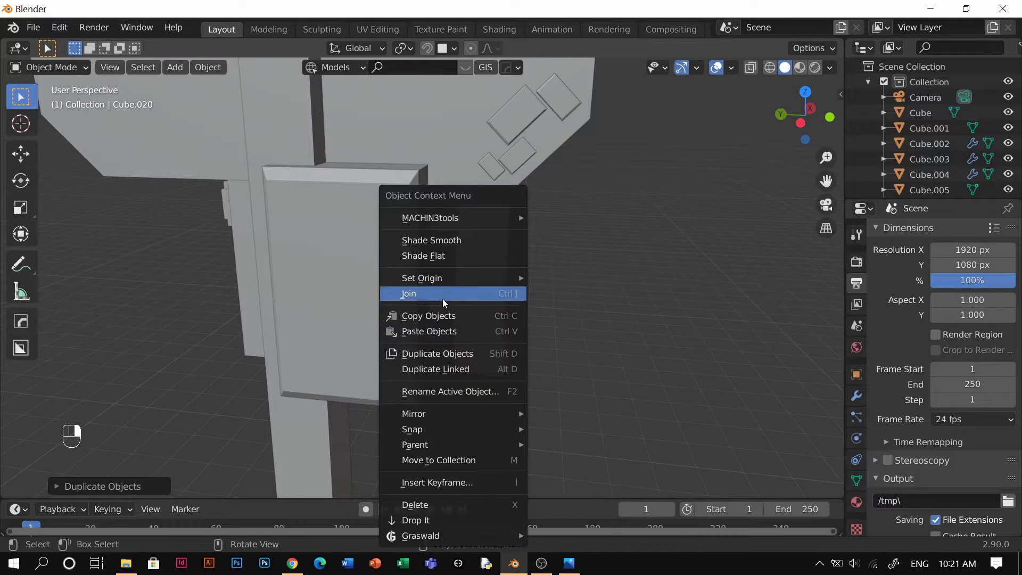
mouse_move(428, 414)
left_click(548, 443)
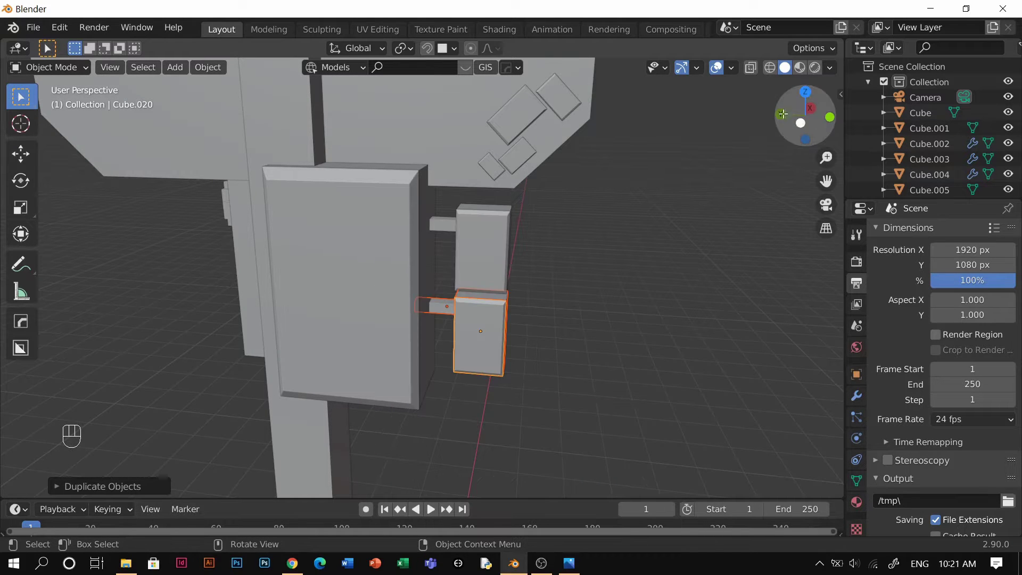
right_click(500, 346)
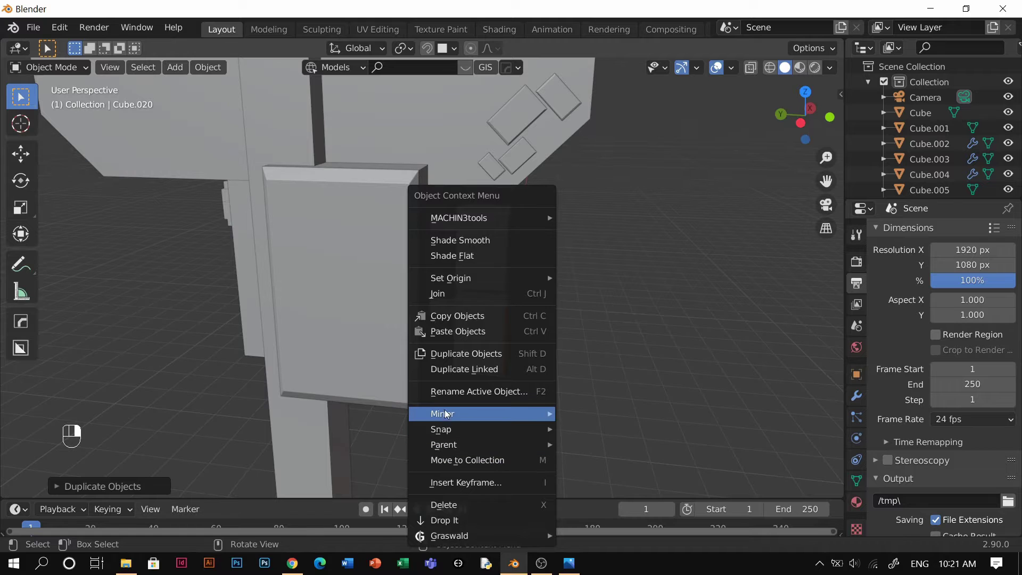
mouse_move(447, 414)
left_click(594, 451)
Step: Move the mirrored small box and bar along Y to the opposite side of the large box
middle_click_drag(586, 443, 503, 373)
key("g")
key("y")
left_click(375, 397)
middle_click_drag(376, 403, 654, 419, "shift")
scroll(654, 420, "up", 4)
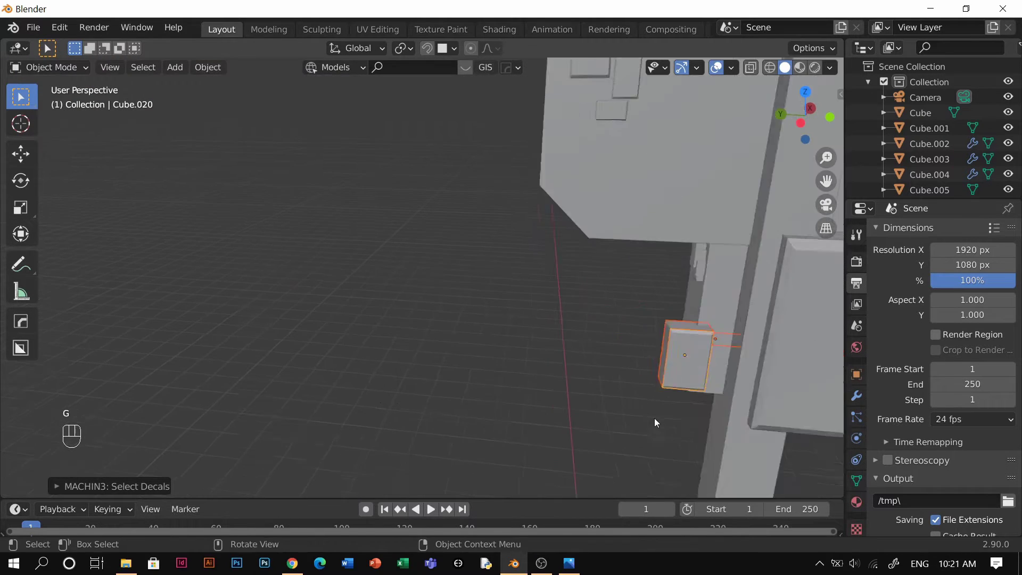
middle_click_drag(740, 416, 654, 381, "shift")
key("g")
key("y")
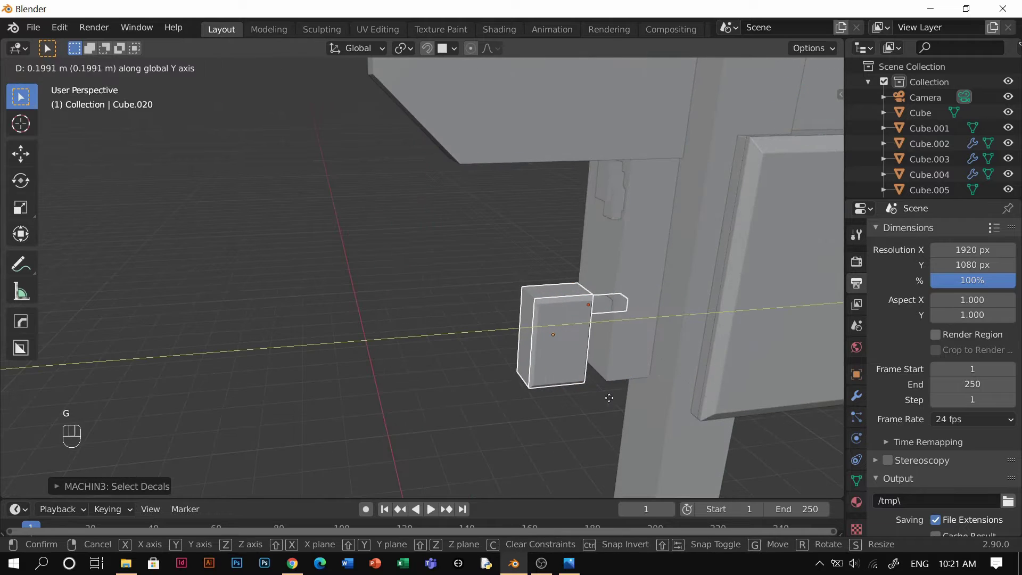
left_click(605, 400)
Step: Adjust the mirrored small box and bar along X and raise them about 0.15 m along Z
key("g")
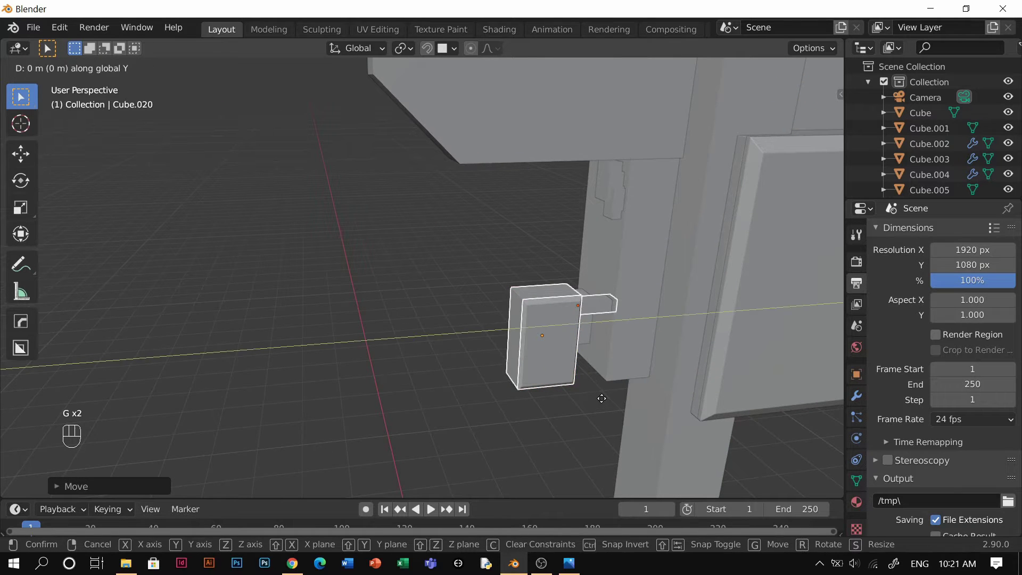
key("x")
left_click(601, 392)
key("g")
key("z")
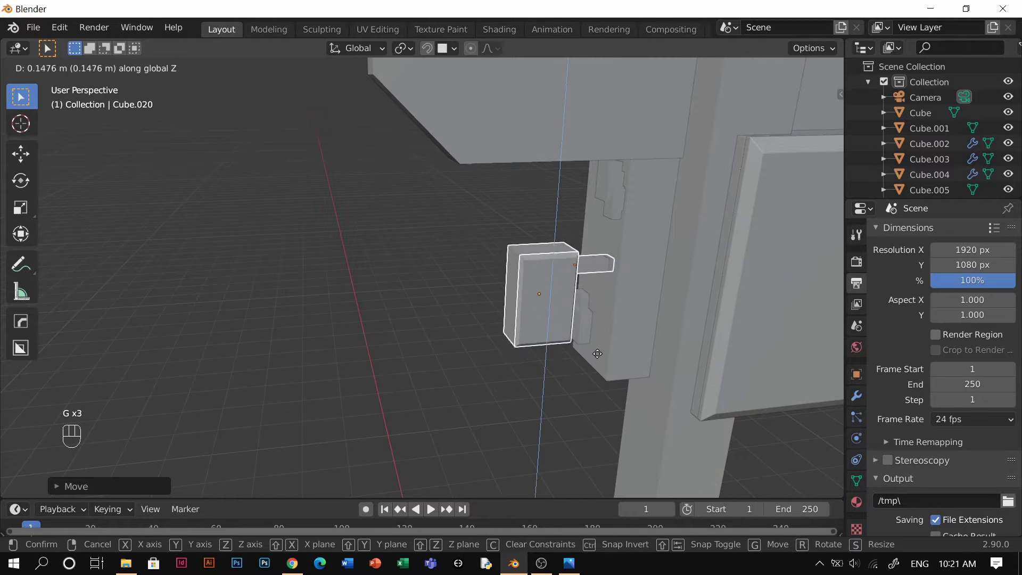
left_click(597, 353)
middle_click_drag(597, 353, 657, 418)
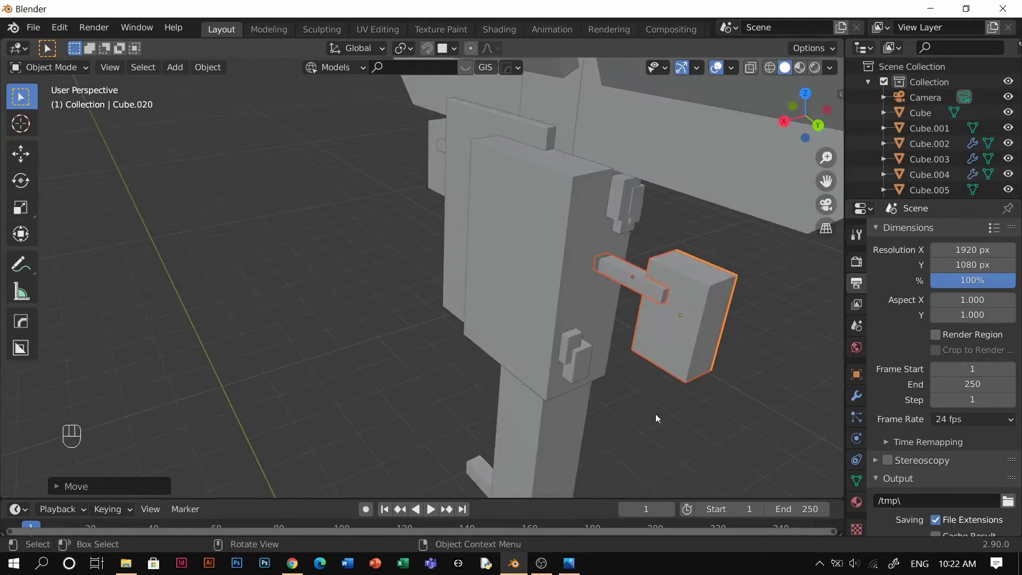
Step: Add a path curve to the scene
scroll(535, 324, "down", 2)
scroll(641, 325, "down", 4)
middle_click_drag(641, 325, 507, 307)
scroll(420, 325, "down", 3)
key("shift+a")
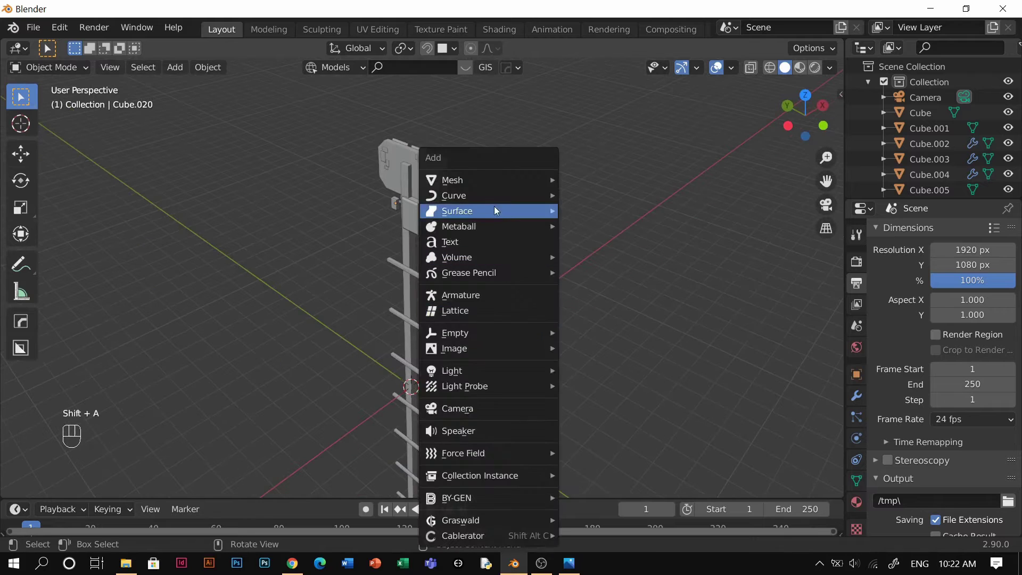
mouse_move(483, 177)
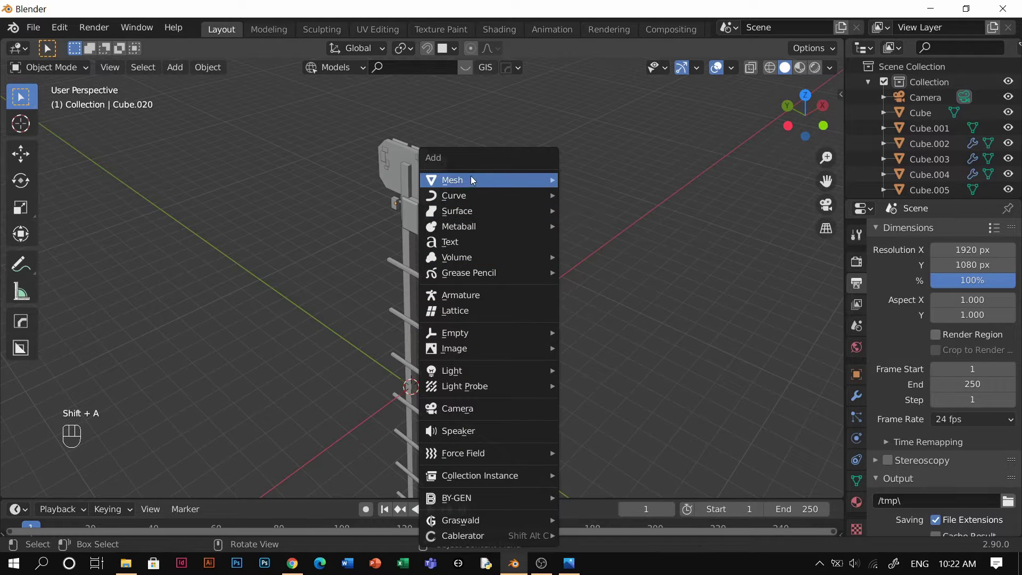
mouse_move(474, 195)
left_click(598, 264)
Step: Raise the path along Z, place it in the open space beside the post below the boxes, and deselect it
scroll(524, 290, "down", 4)
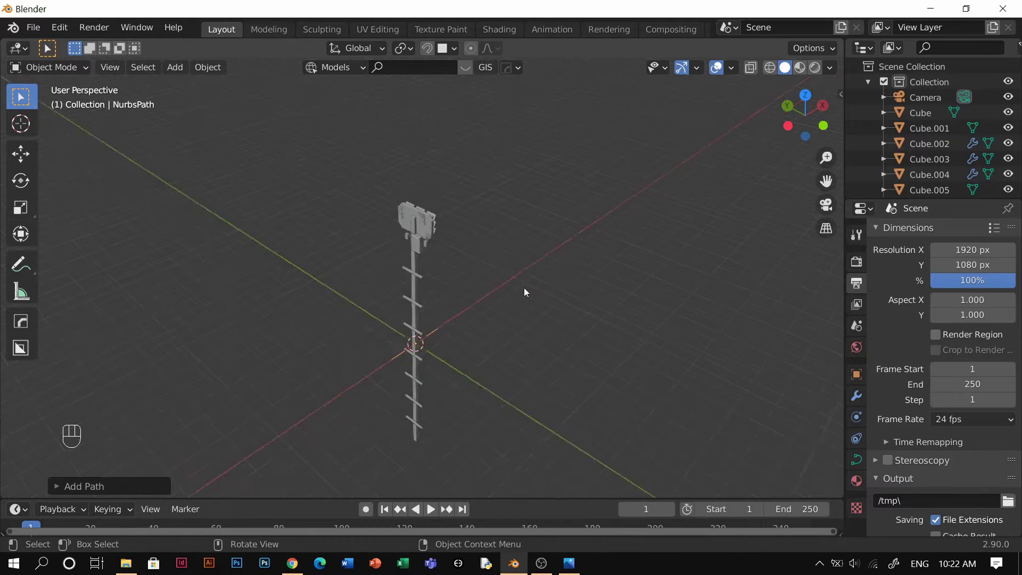
middle_click_drag(524, 290, 475, 321)
scroll(475, 323, "up", 6)
key("g")
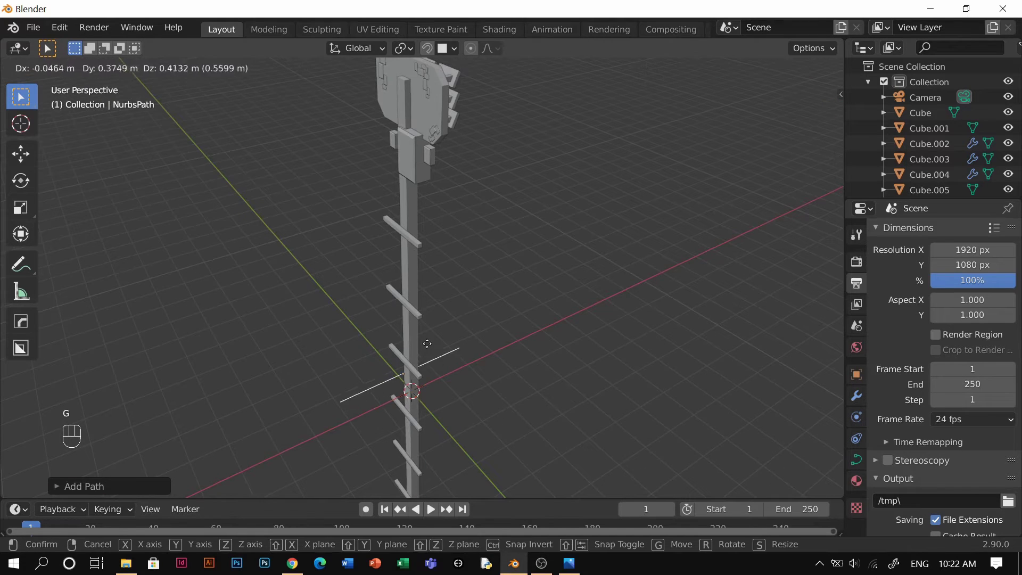
key("z")
left_click(471, 213)
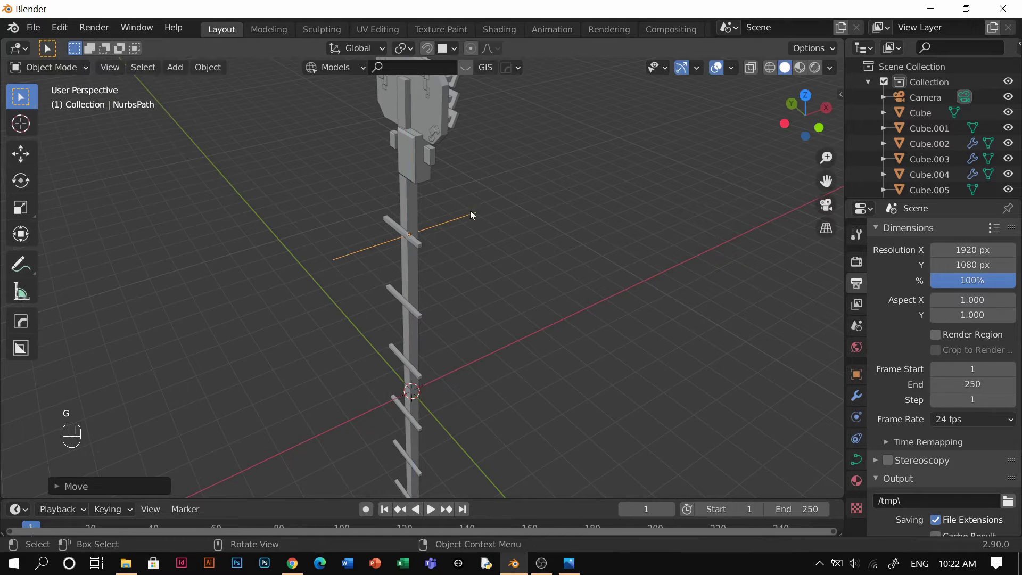
key("g")
key("z")
left_click(611, 176)
middle_click_drag(595, 274, 579, 372)
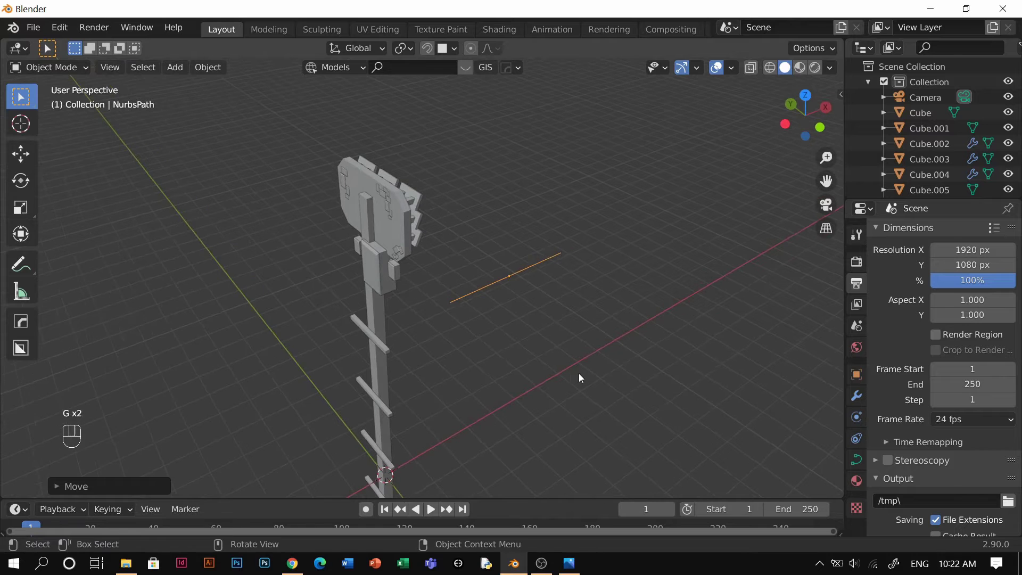
left_click(579, 373)
middle_click_drag(493, 332, 487, 311)
scroll(402, 257, "up", 5)
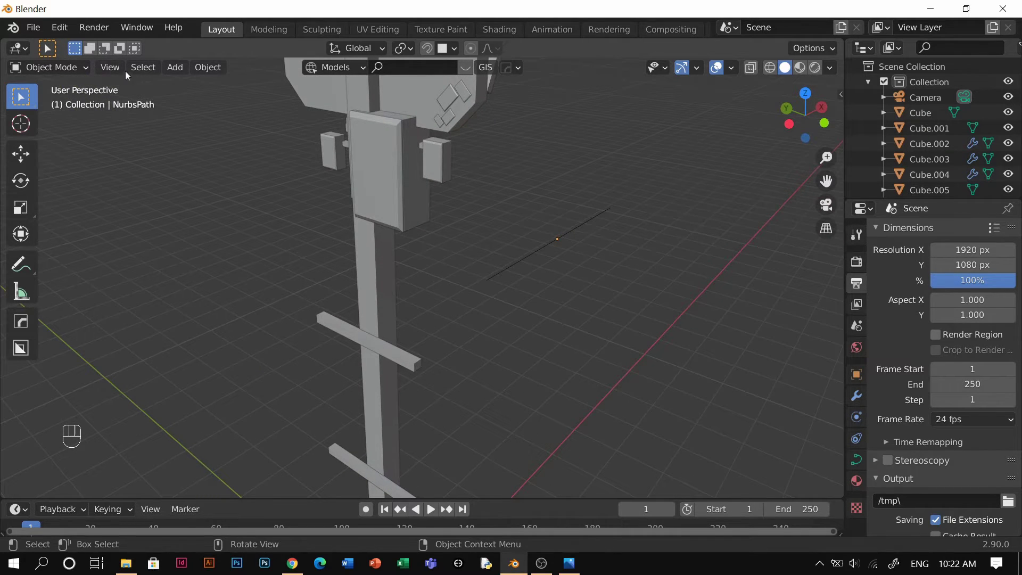
Step: Search the add-ons in the preferences for "cabl" and close the preferences
left_click(60, 27)
left_click(104, 262)
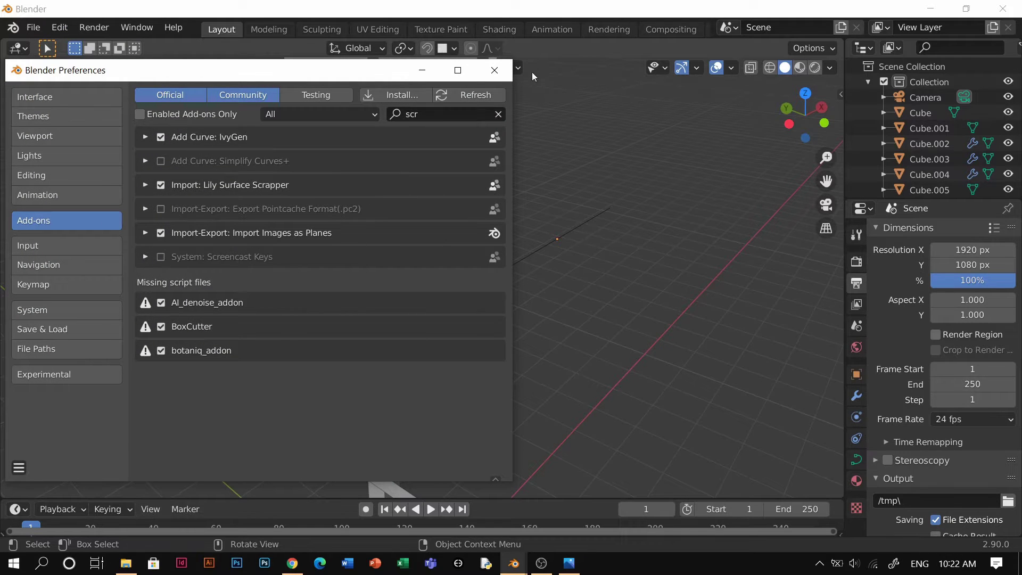
left_click(505, 71)
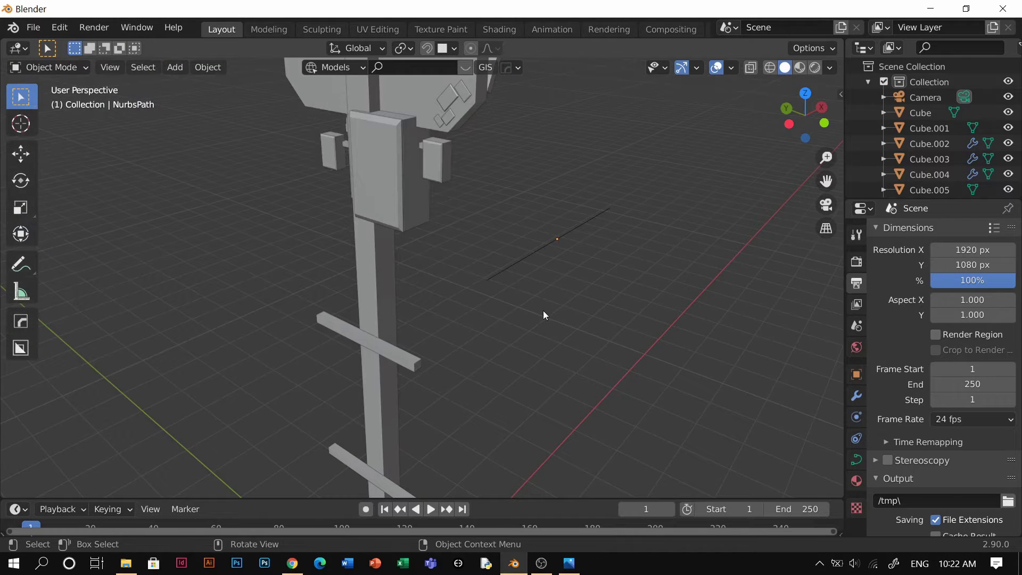
left_click(59, 27)
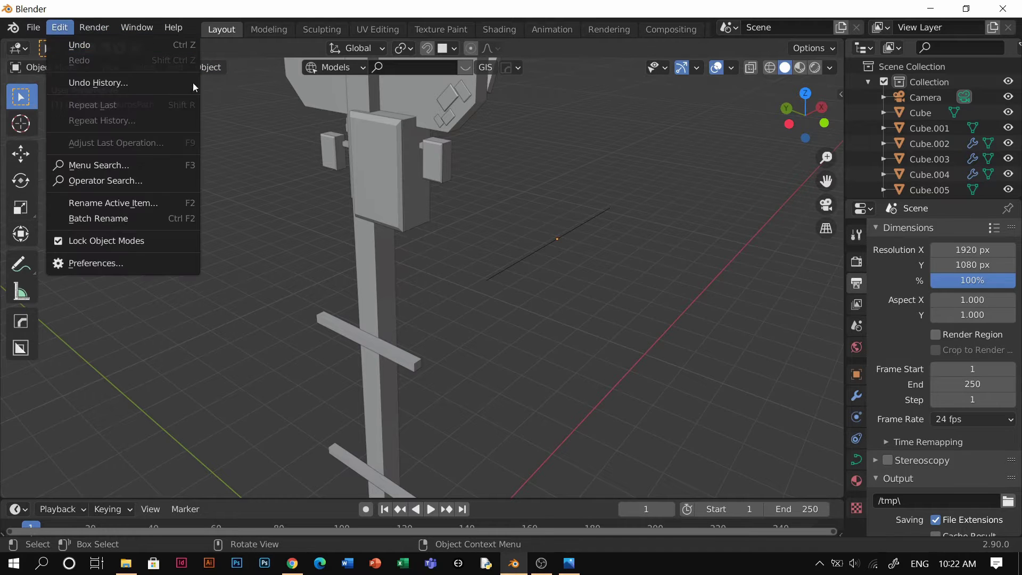
left_click(96, 263)
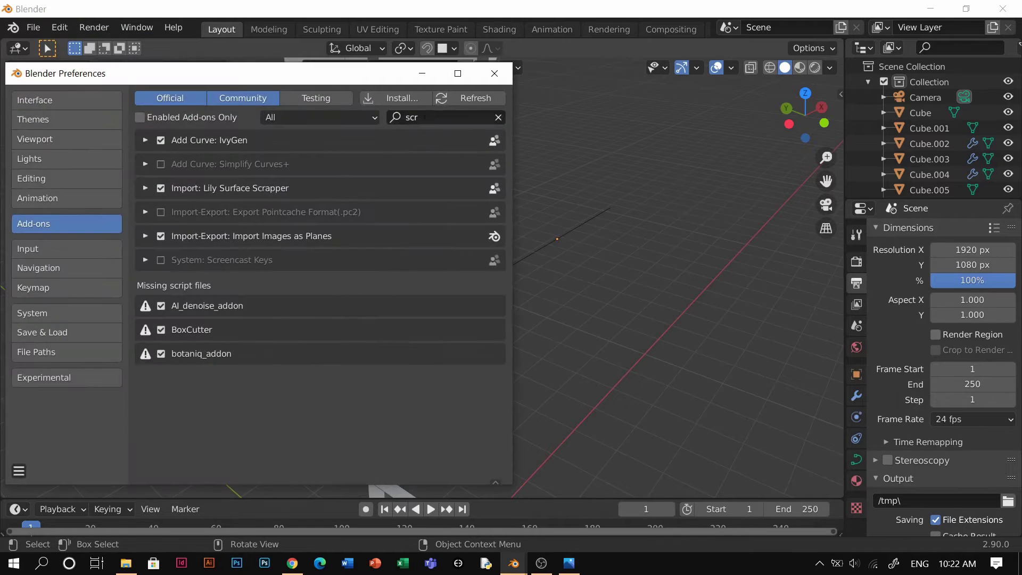
type("cabl")
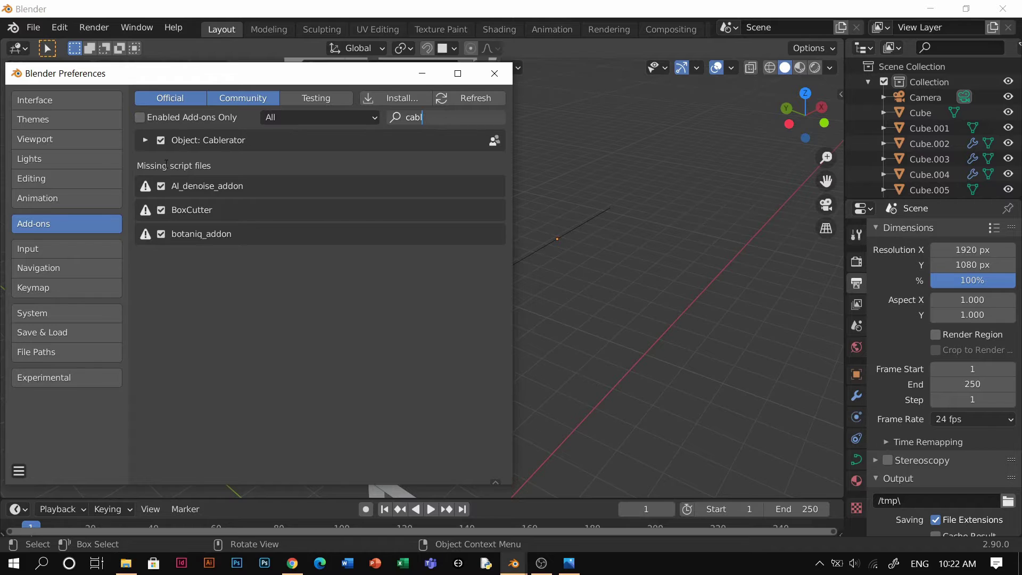
key("Escape")
left_click(494, 74)
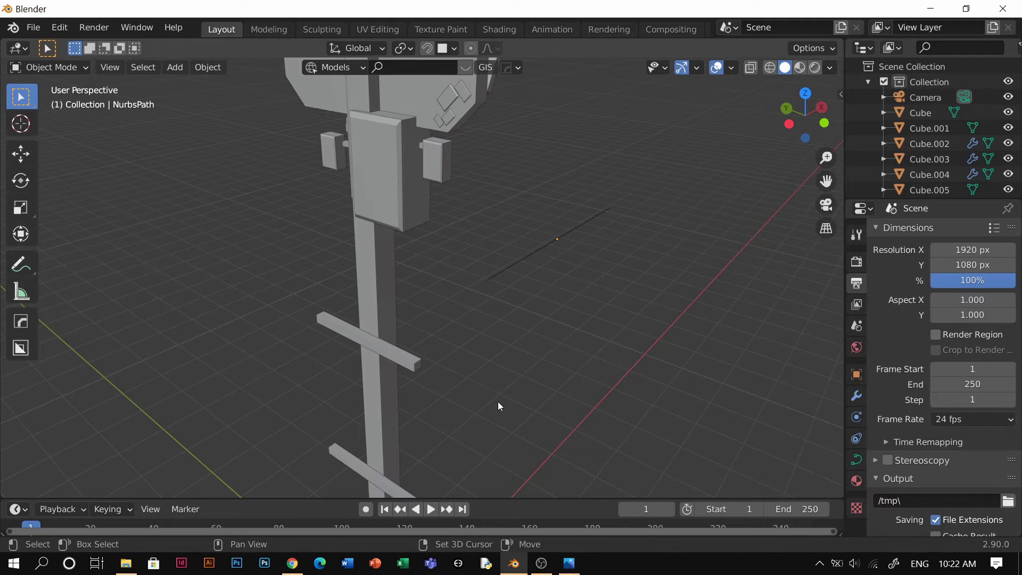
key("shift+alt+c")
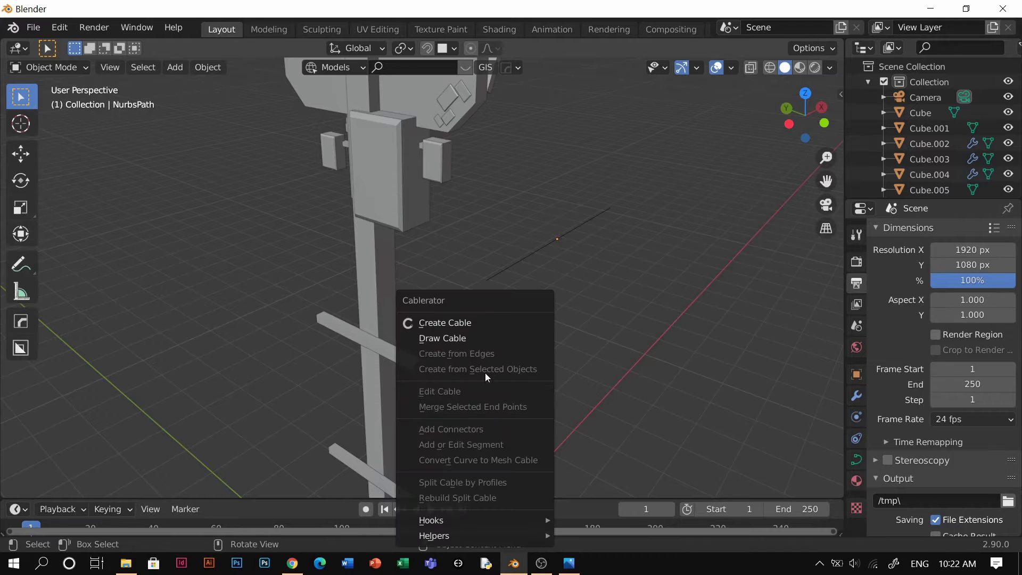
left_click(459, 323)
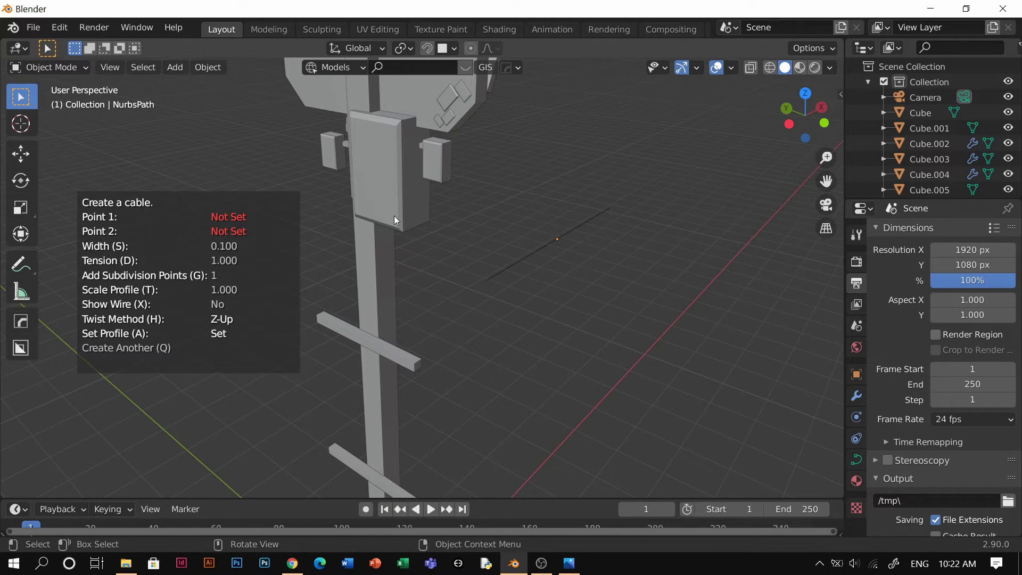
left_click(377, 280)
middle_click_drag(409, 380, 456, 350)
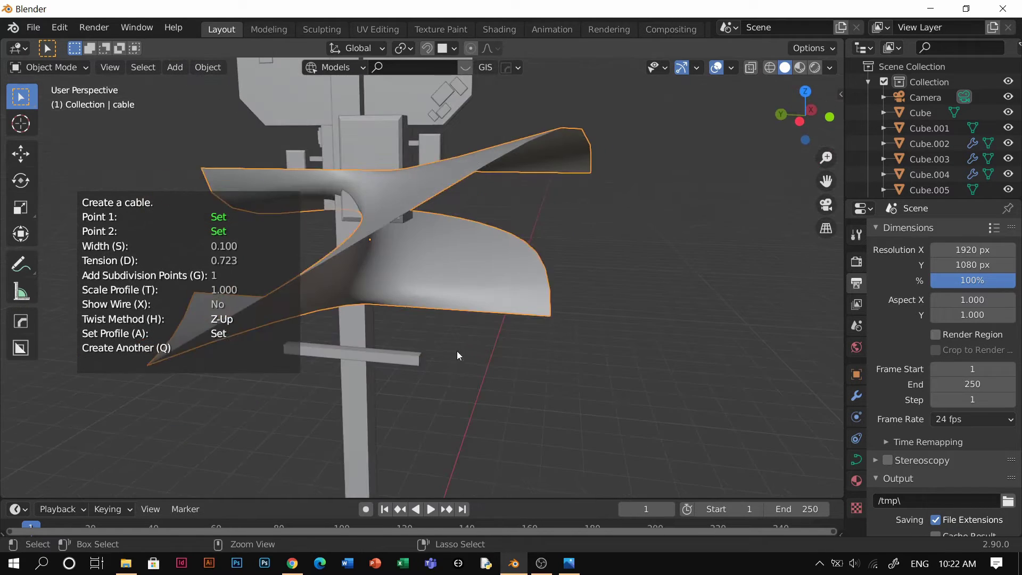
key("Escape")
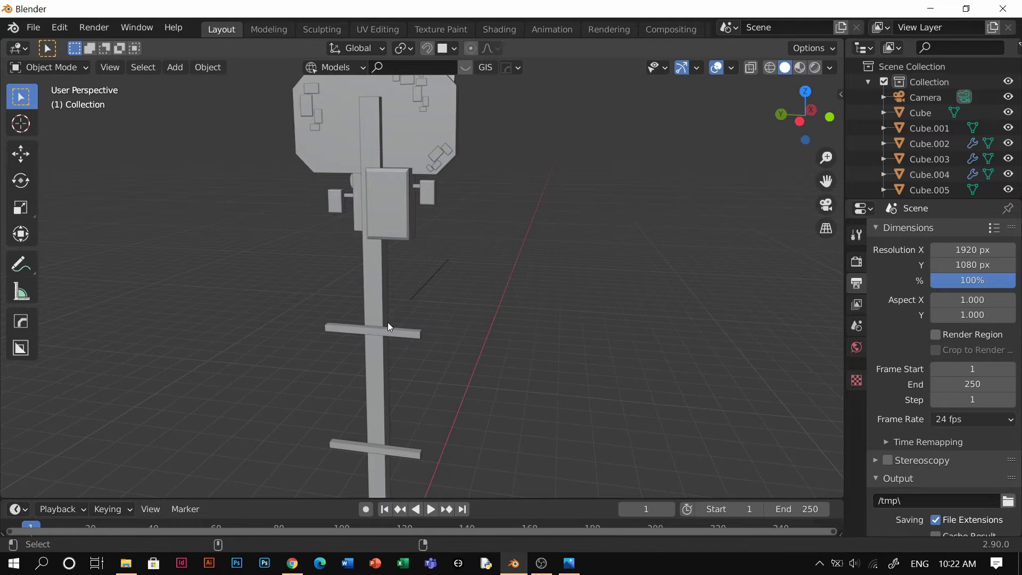
left_click(416, 140)
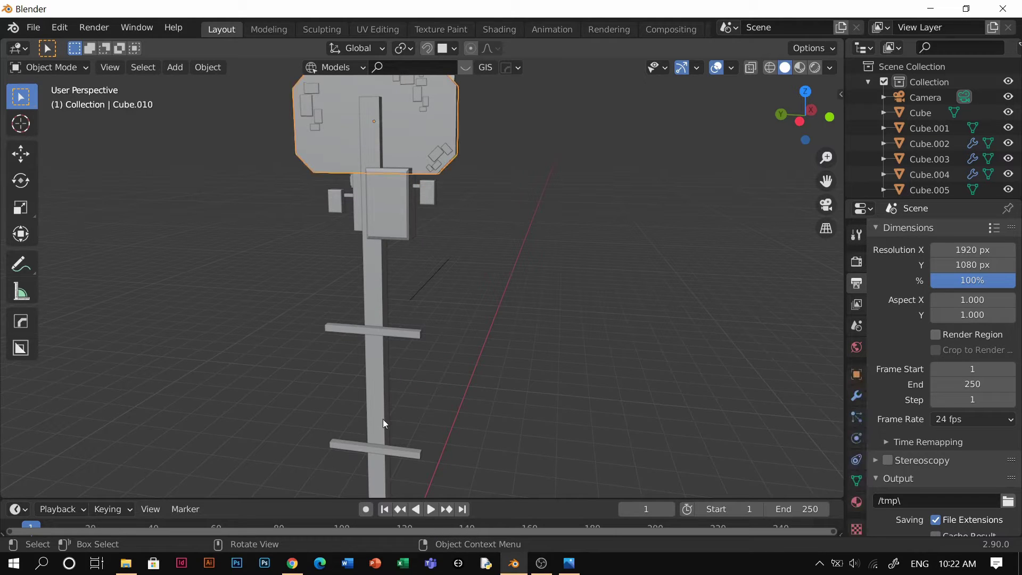
left_click(527, 434)
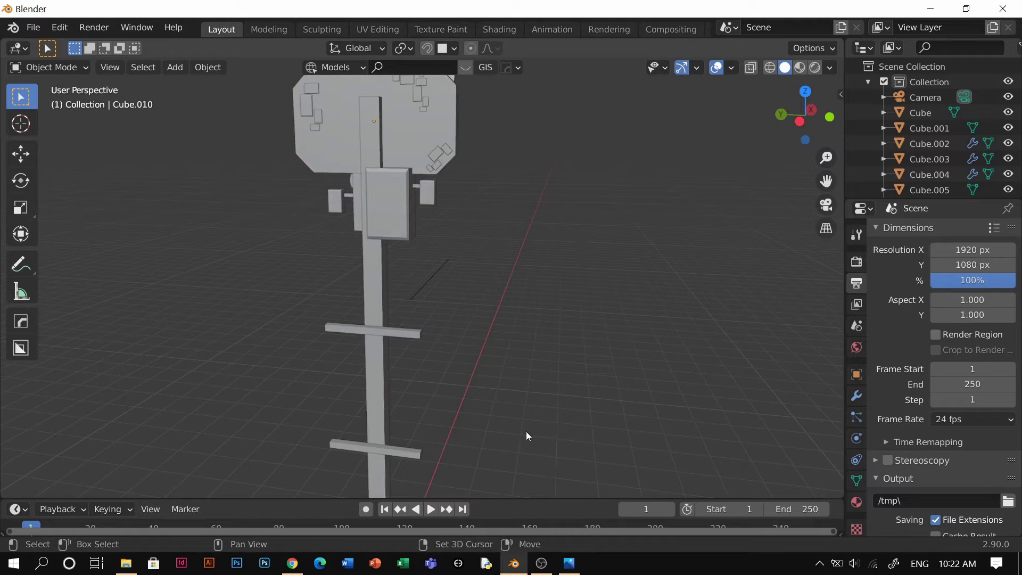
key("shift+alt+c")
left_click(452, 317)
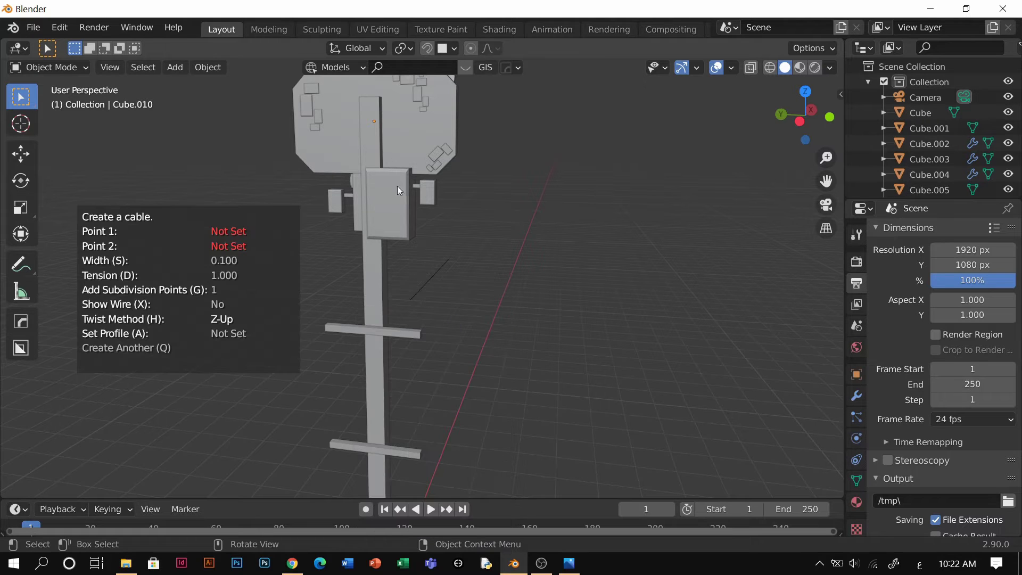
left_click(401, 138)
left_click(372, 305)
middle_click_drag(371, 304, 541, 232)
key("Escape")
Step: Move the path along X to the open space in front of the post and rotate it about Y so it stands upright
key("g")
key("x")
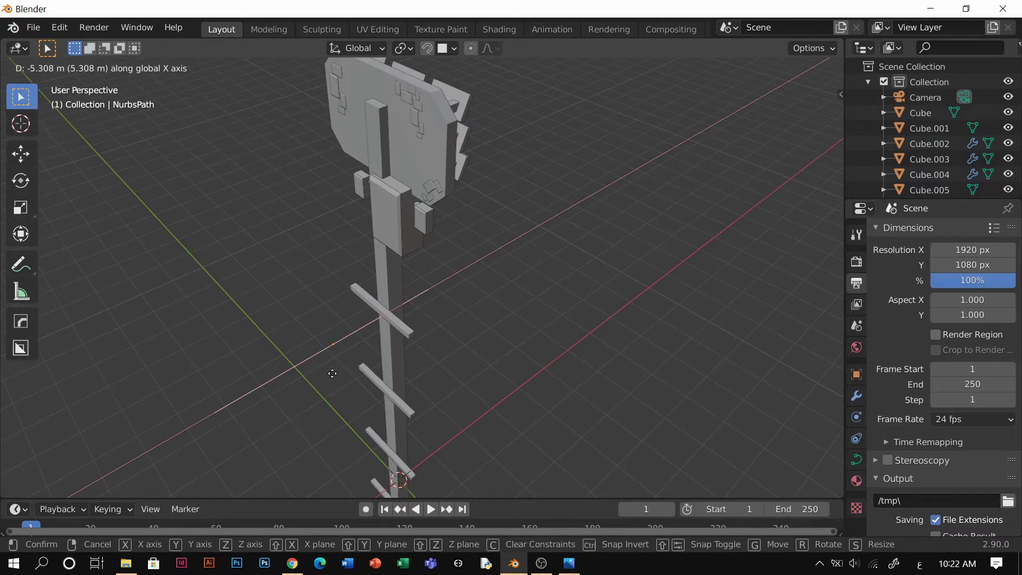
left_click(427, 350)
key("r")
key("x")
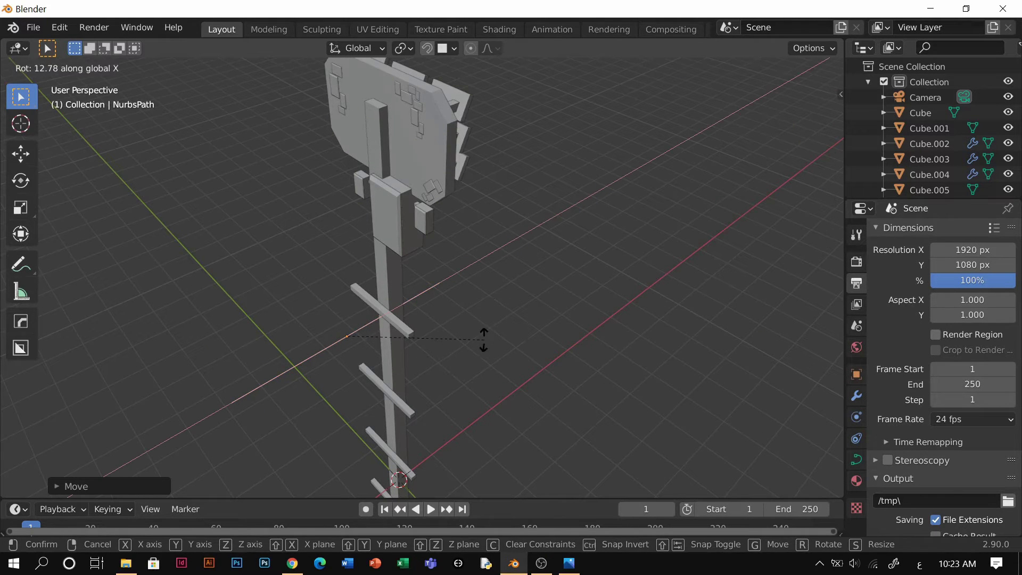
type("y0")
key("Return")
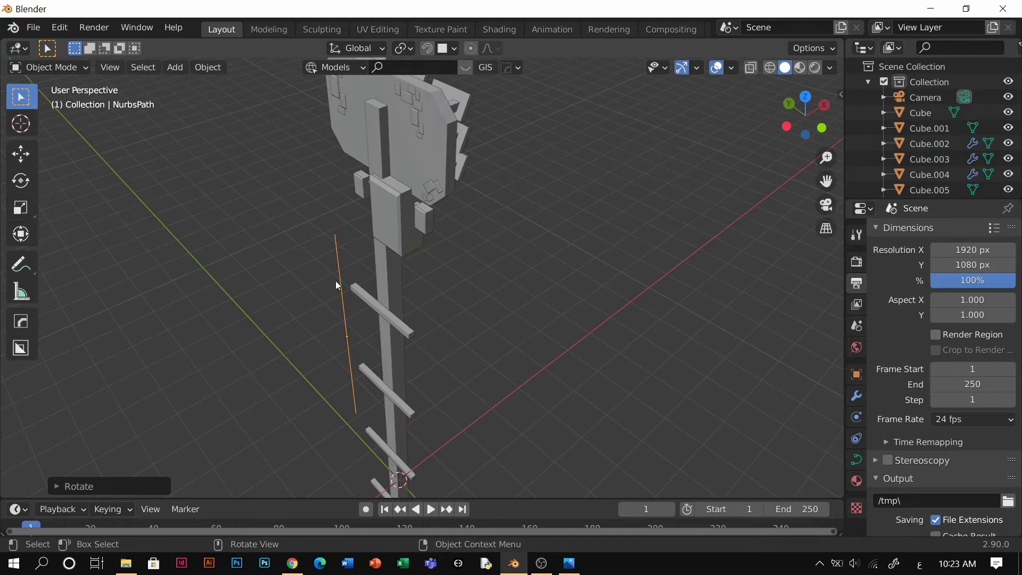
Step: In front view, move the path's upper control point onto the top part of the post, above the boxes
key("Tab")
middle_click_drag(354, 241, 357, 271)
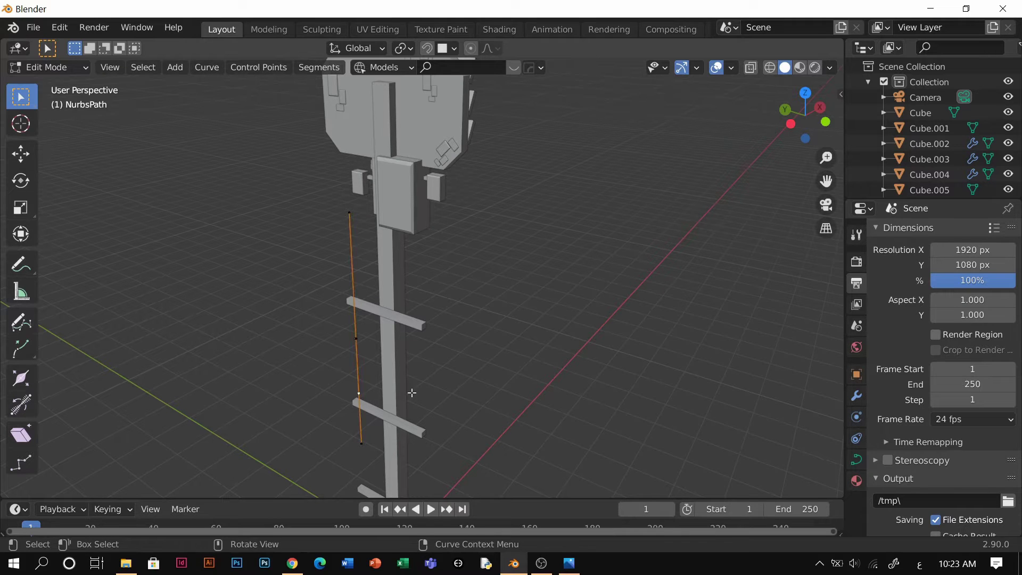
left_click(370, 225)
key("g")
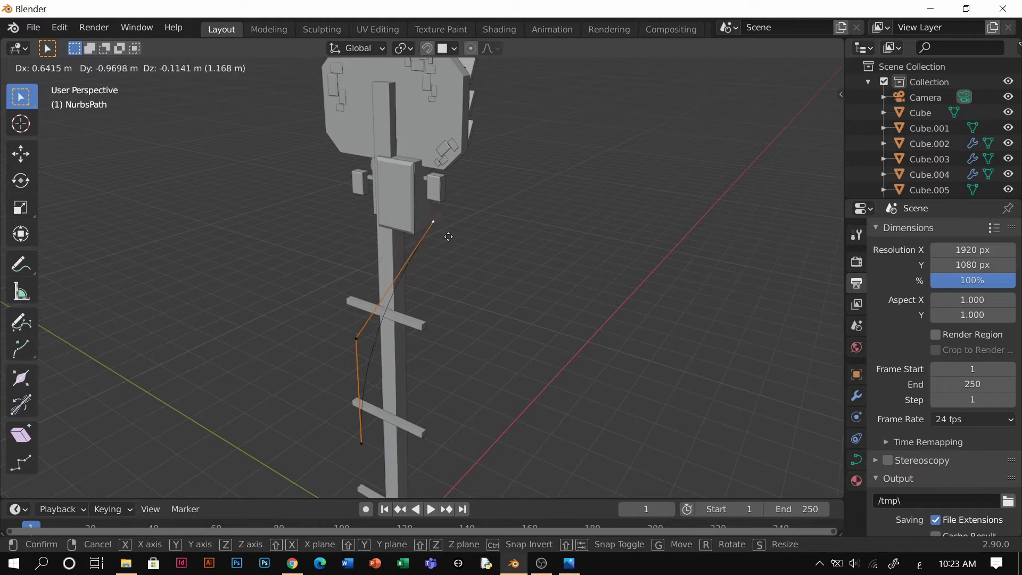
right_click(448, 236)
key("grave")
key("grave")
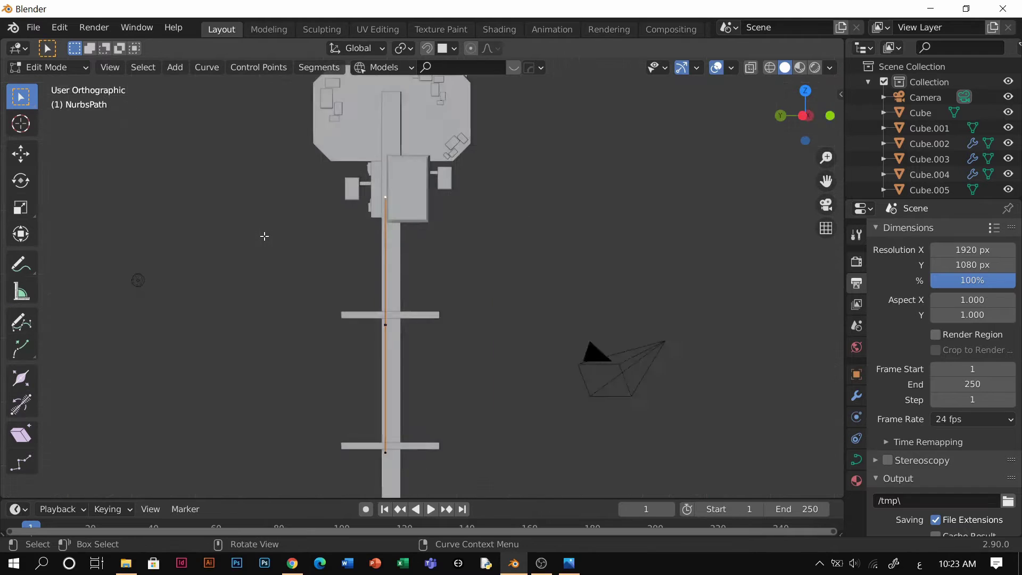
key("KP_7")
key("grave")
left_click(302, 186)
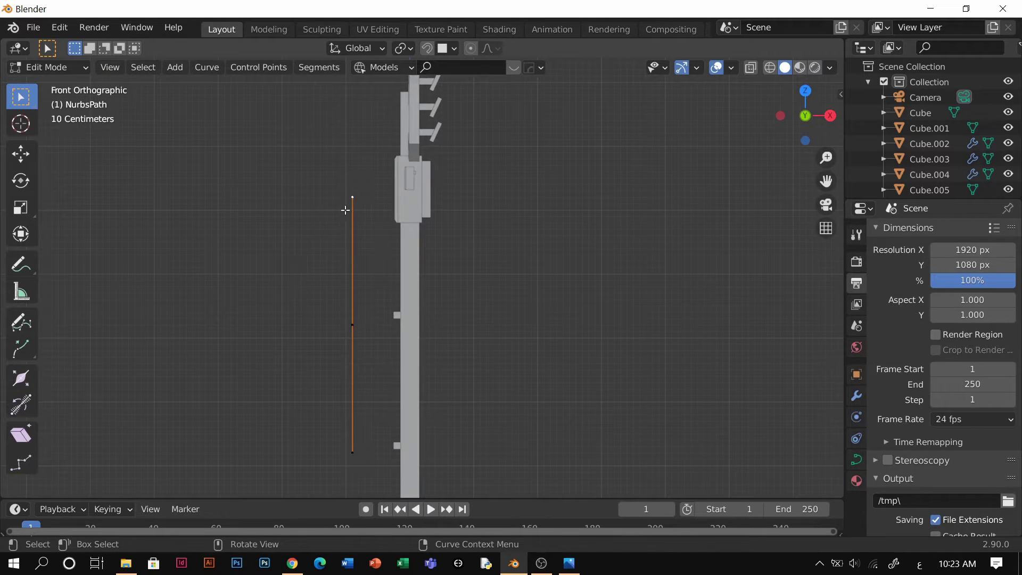
key("g")
left_click(402, 130)
Step: Move the path's middle control point out beside the beveled box and its lower end to the post just below the box
left_click(358, 311)
key("g")
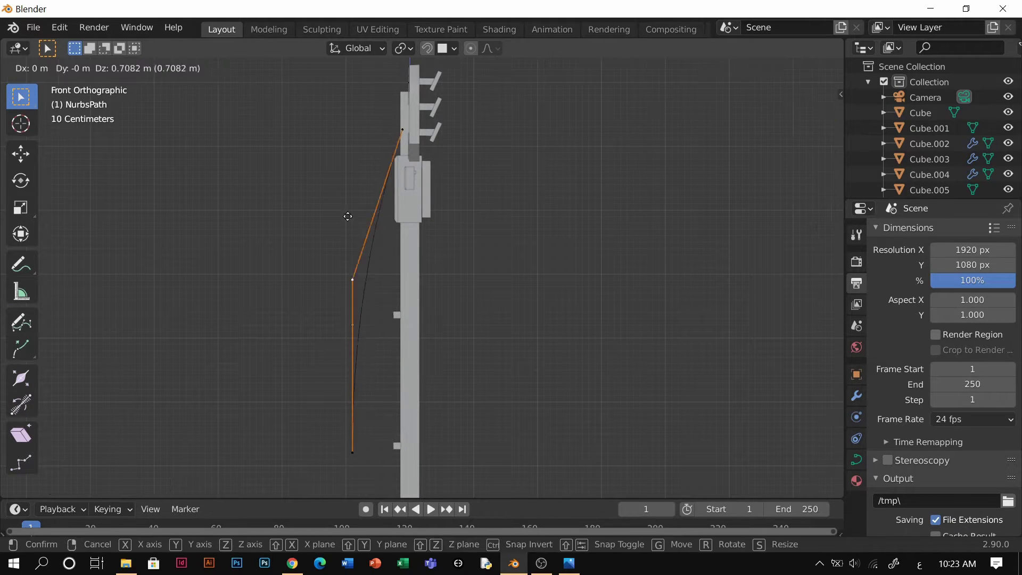
left_click(369, 137)
left_click(351, 452)
key("g")
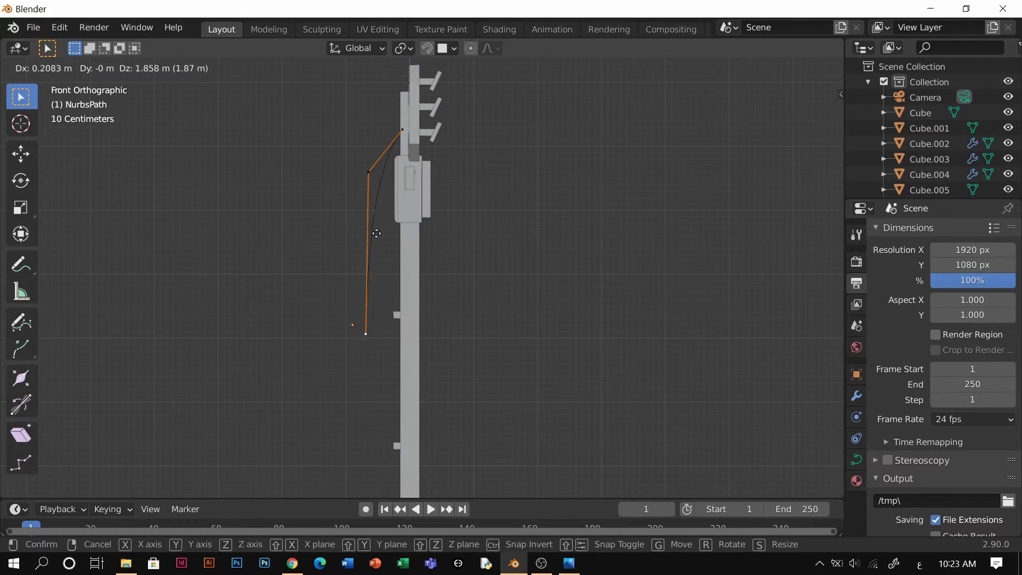
left_click(398, 154)
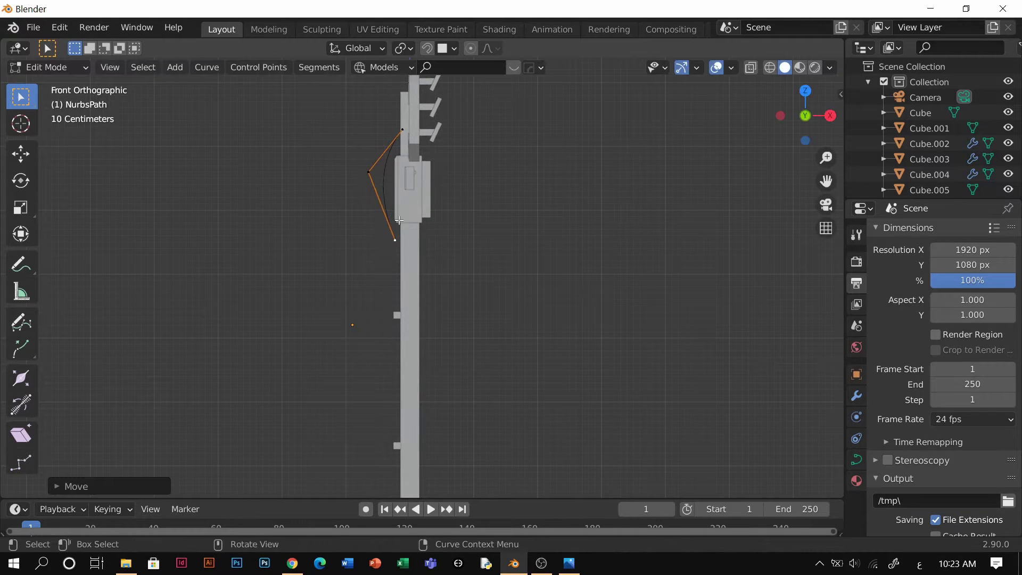
Step: Extrude the path's lower end down alongside the post in three segments, keeping it slightly in front of the crossbars
scroll(407, 254, "down", 2)
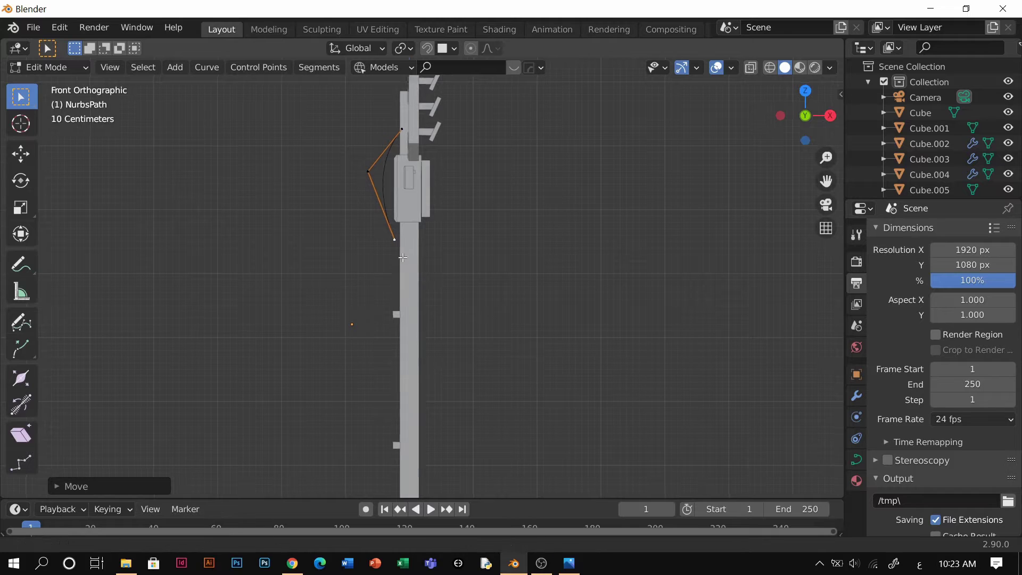
key("e")
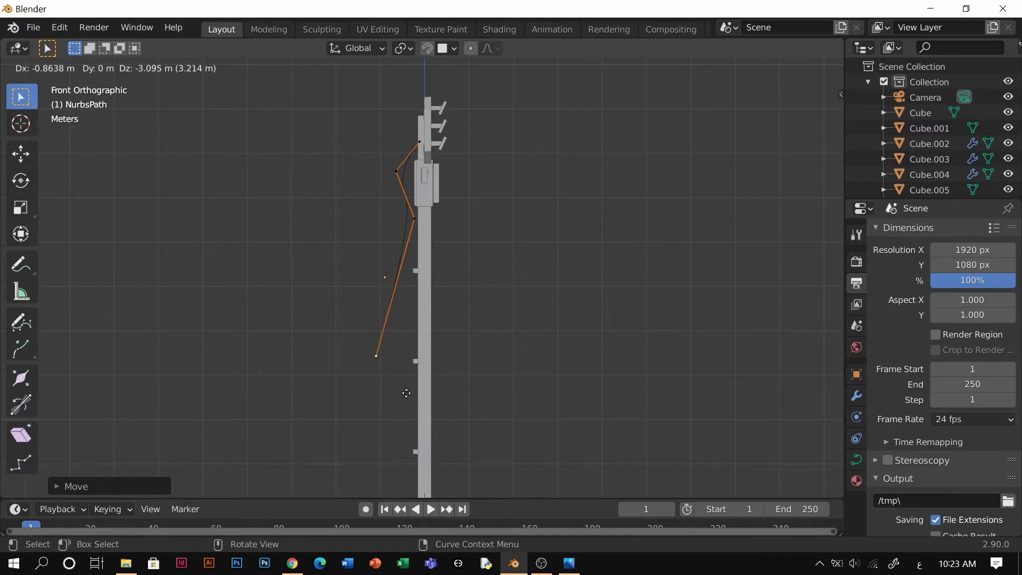
left_click(426, 369)
middle_click_drag(429, 389, 434, 248, "shift")
key("e")
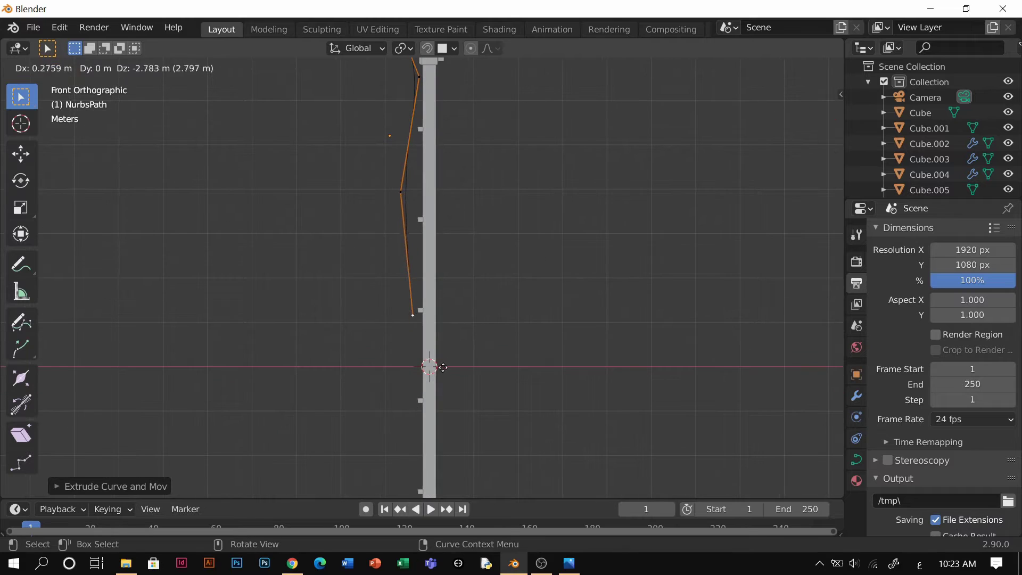
left_click(433, 369)
key("e")
left_click(450, 477)
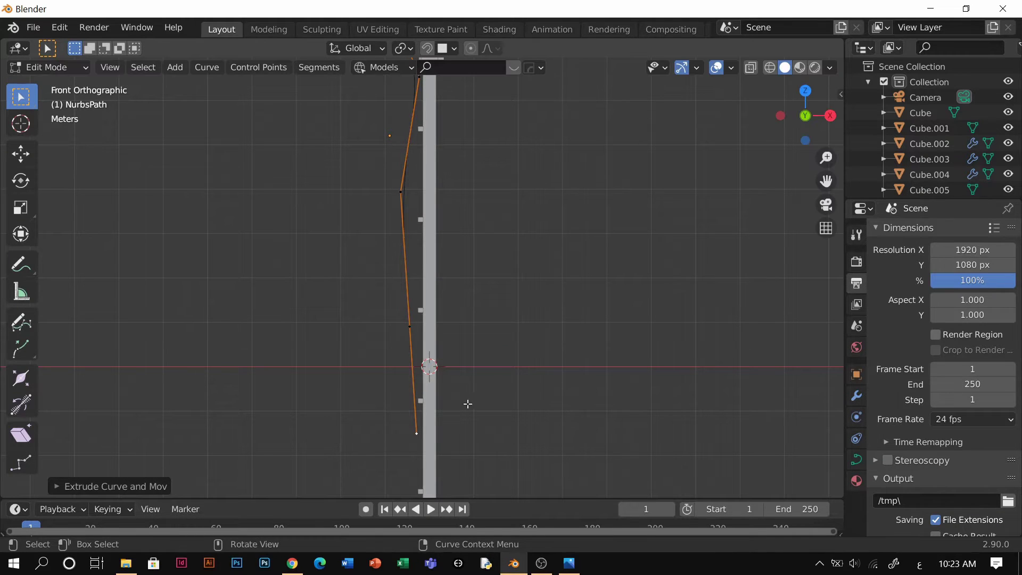
Step: Extrude three more segments down the lower post, swinging out away from it and returning to it at the end
key("e")
left_click(463, 461)
middle_click_drag(463, 461, 458, 377, "shift")
key("e")
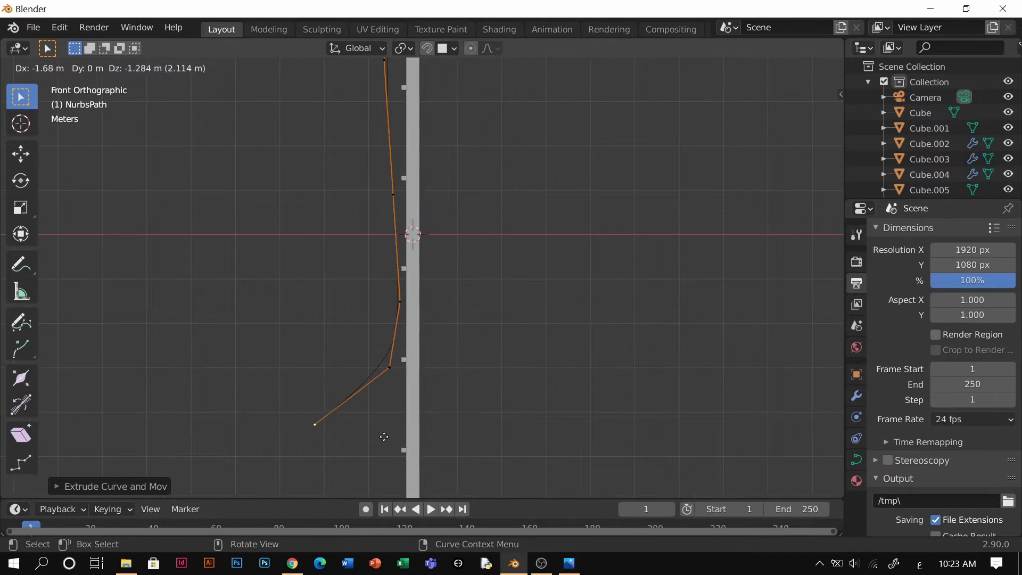
left_click(383, 433)
middle_click_drag(384, 433, 463, 284, "shift")
key("e")
left_click(549, 490)
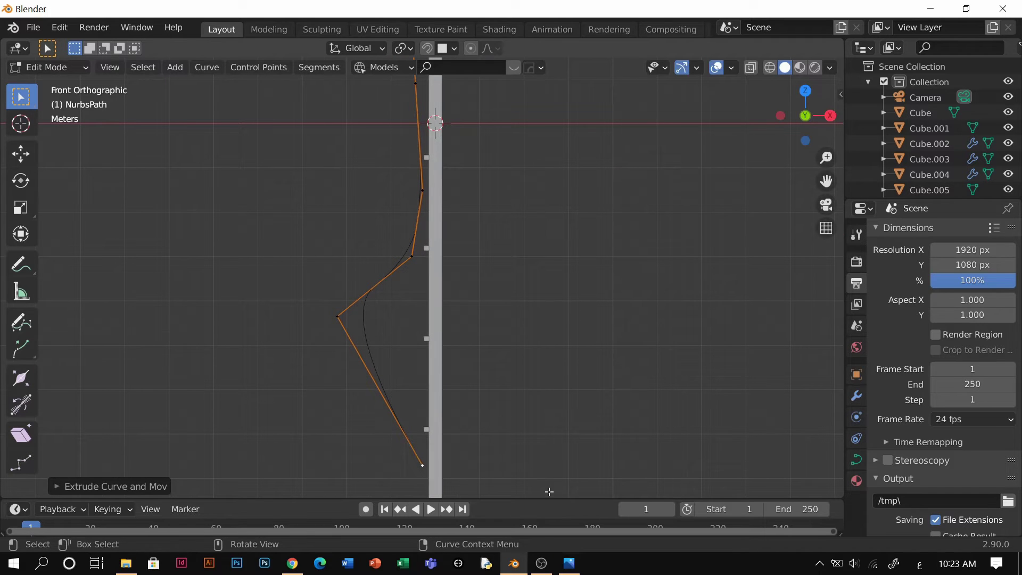
Step: Lower the outermost control point of the bulge, place the path's end inside the post's base, and leave Edit Mode
left_click(344, 323)
key("g")
left_click(378, 383)
middle_click_drag(378, 383, 444, 308, "shift")
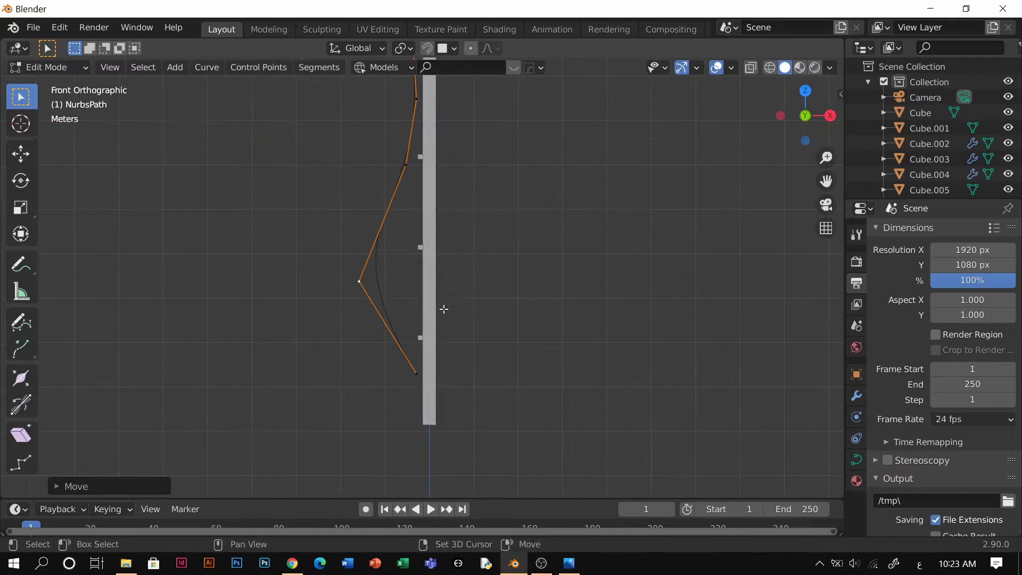
key("g")
left_click(445, 436)
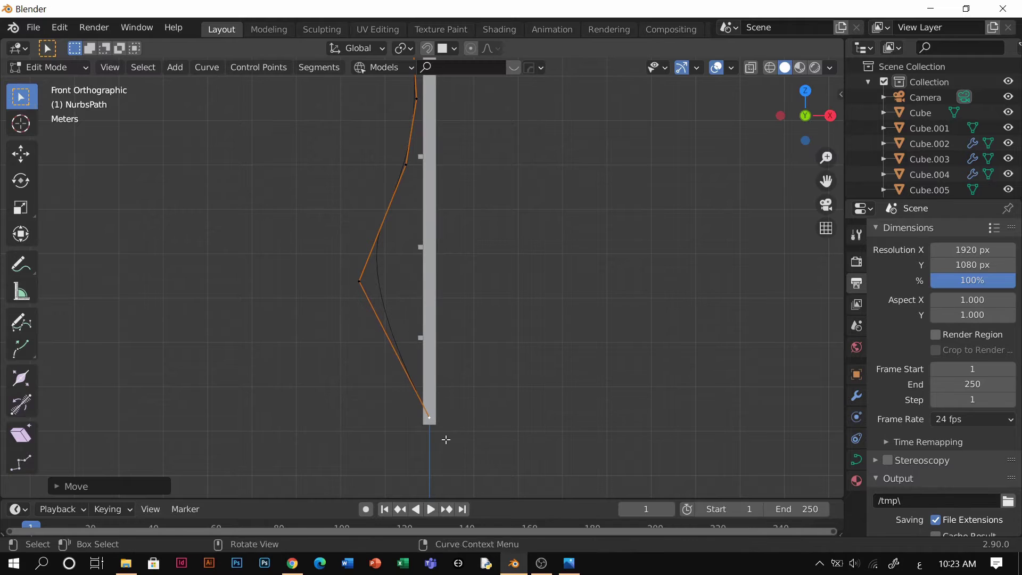
scroll(454, 325, "down", 3)
middle_click_drag(460, 307, 463, 348)
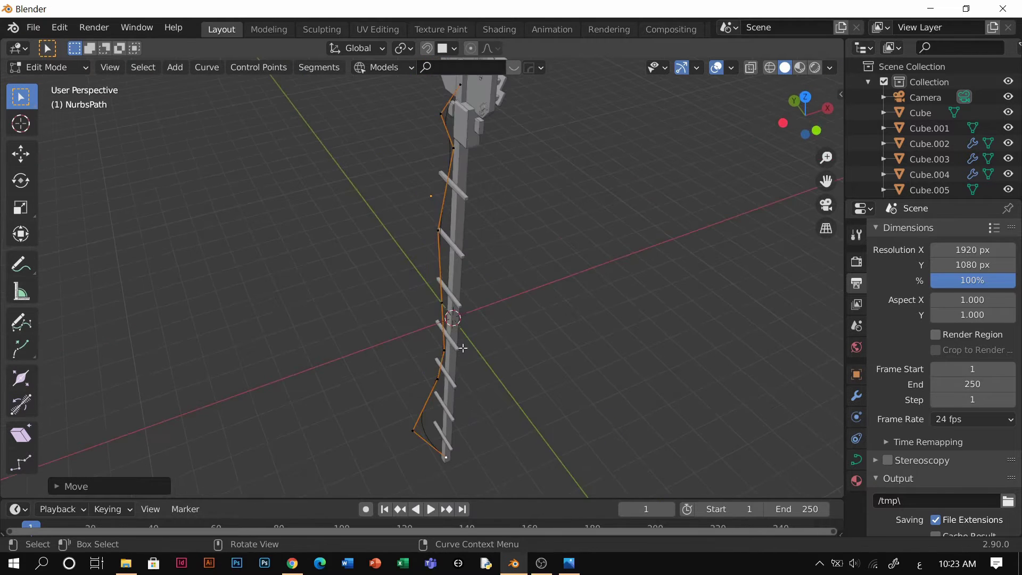
key("Tab")
Step: Try a duplicate of the cable path offset beside the original, and delete the copy
mouse_move(478, 229)
middle_mouse_down()
mouse_move(513, 245)
mouse_move(490, 244)
middle_mouse_up()
key("shift+d")
key("y")
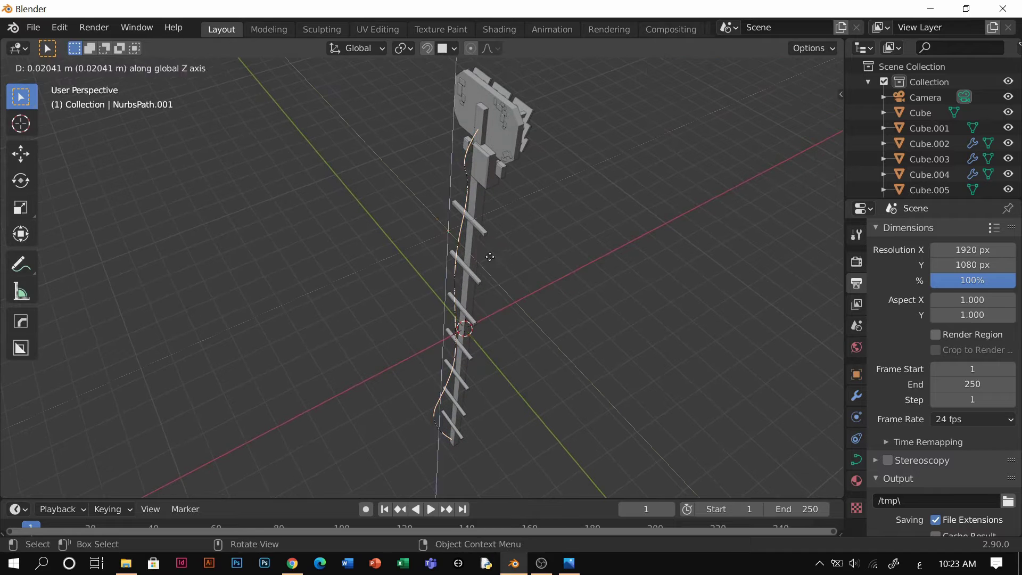
left_click(485, 252)
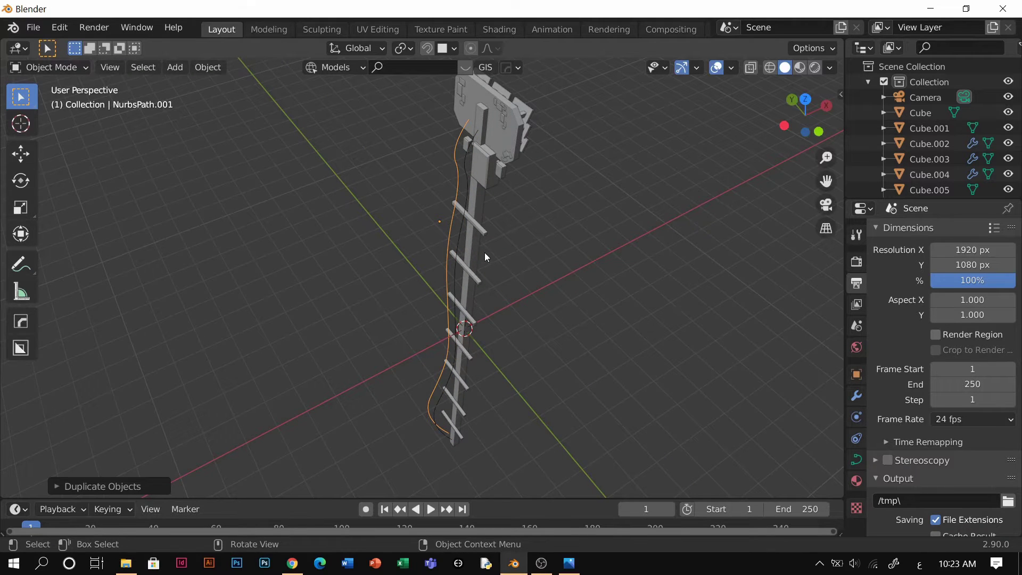
key("Delete")
Step: Edit the original cable path and shift its second control point from the top along the Y axis
middle_click_drag(484, 252, 531, 214)
left_click(496, 186)
key("Tab")
left_click(548, 138)
key("grave")
left_click(438, 136)
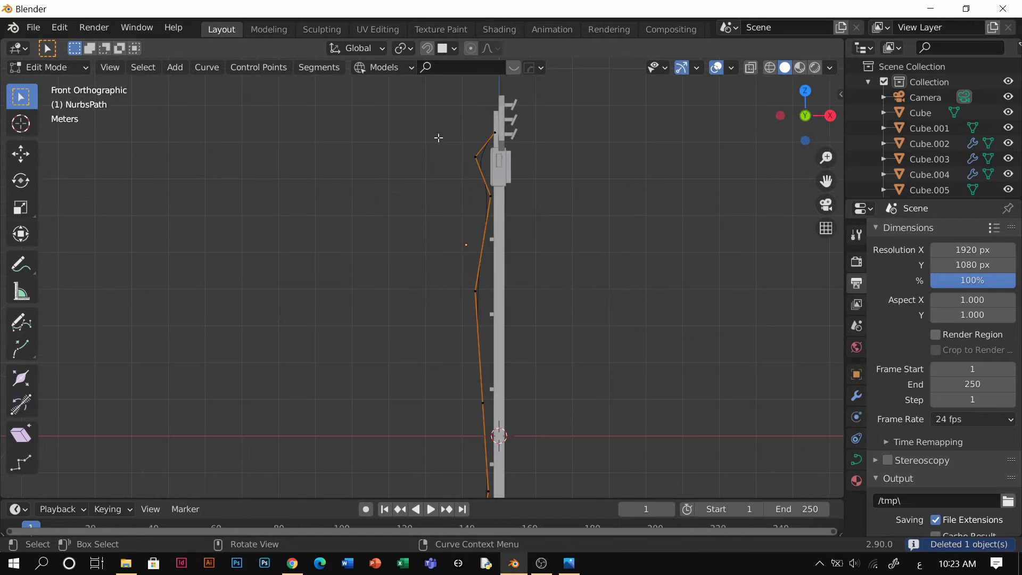
key("grave")
left_click(373, 200)
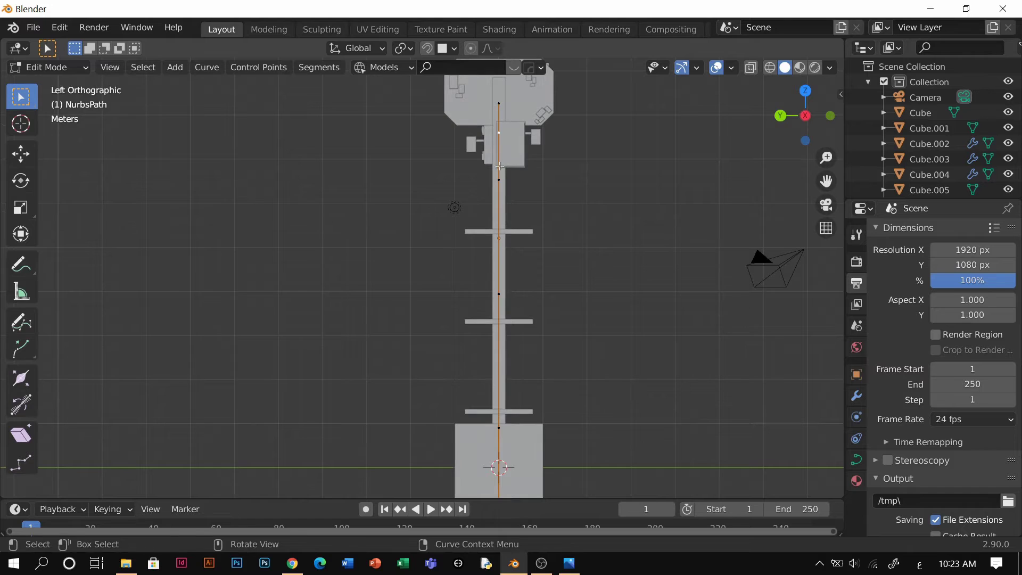
middle_click_drag(499, 166, 577, 251)
key("g")
key("y")
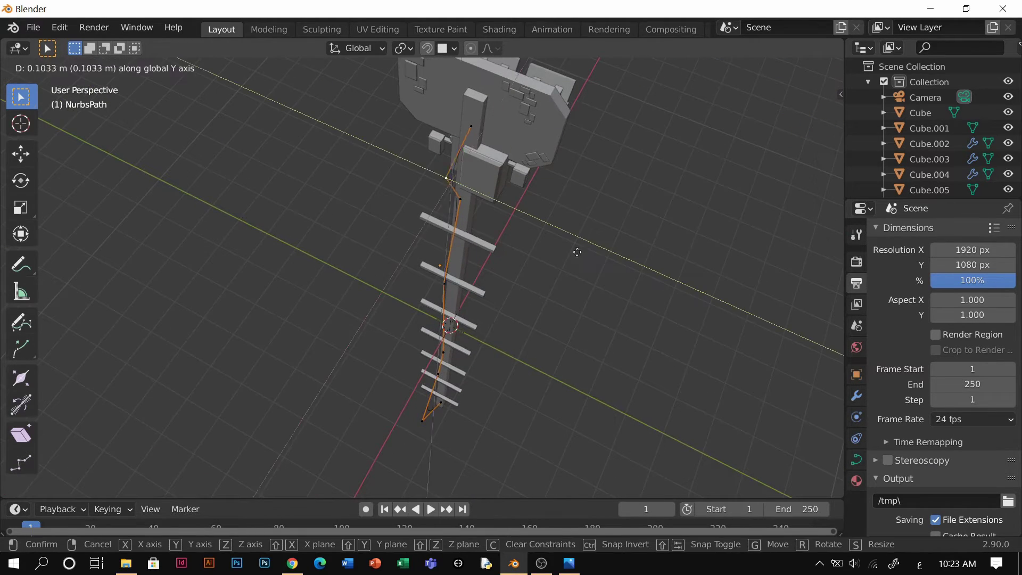
left_click(533, 241)
Step: Shift the cable's third control point along Y so it hangs out below the small side box
middle_click_drag(461, 242, 557, 233)
key("g")
key("y")
left_click(497, 256)
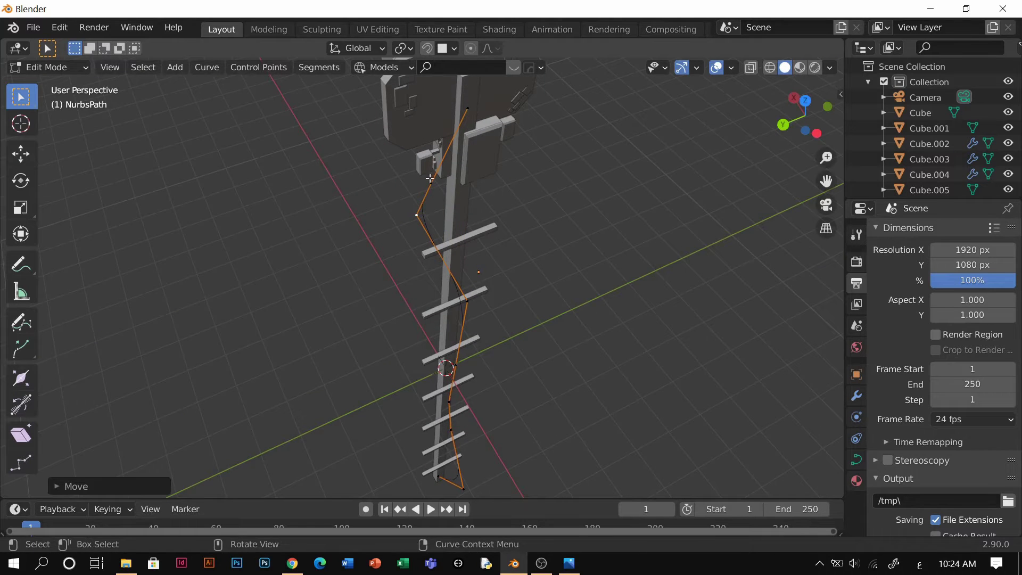
Step: Subdivide the cable's top segment and move the new control point out above the large beveled box
middle_click_drag(430, 179, 505, 155)
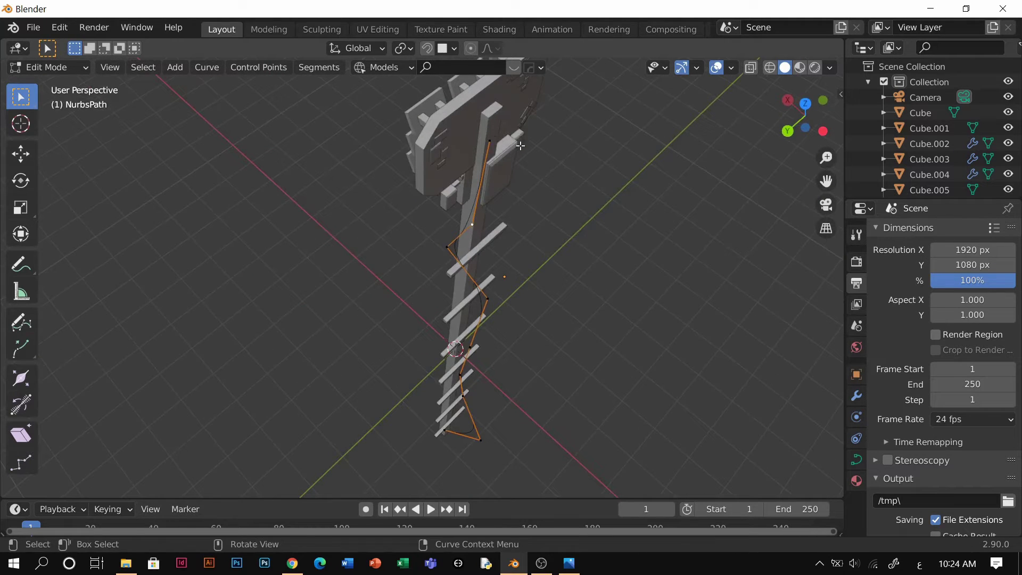
right_click(496, 184)
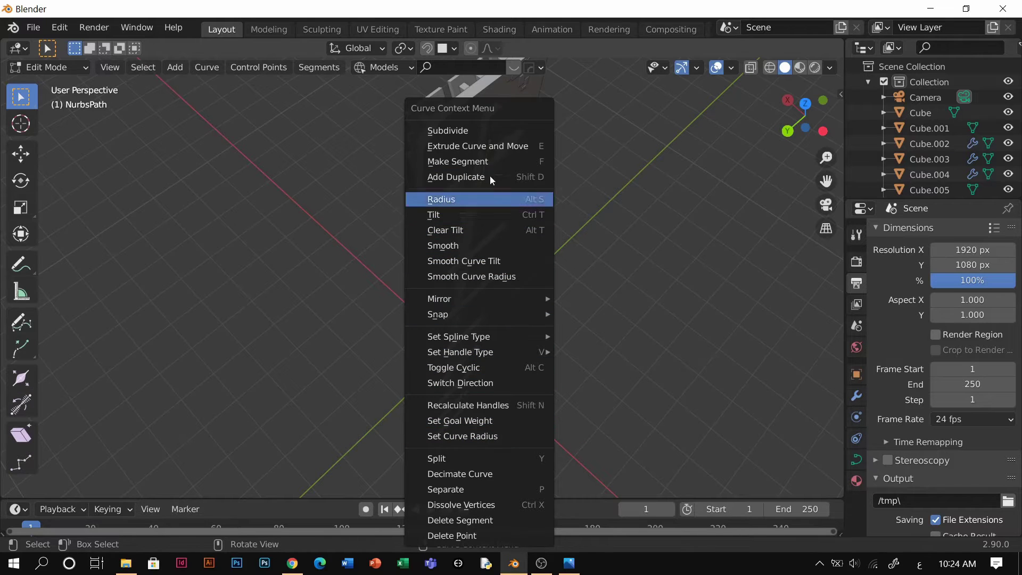
left_click(487, 136)
middle_click_drag(479, 160, 548, 296)
key("g")
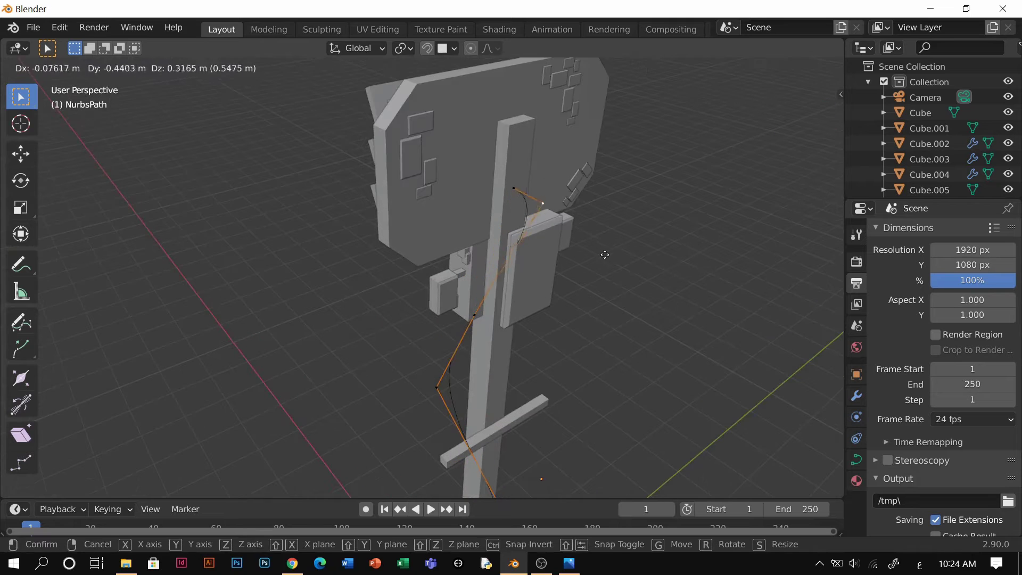
left_click(604, 228)
Step: Reposition the control point near the boxes and swing the one at the second crossbar across to the post's other side
middle_click_drag(604, 228, 493, 303)
key("g")
left_click(511, 271)
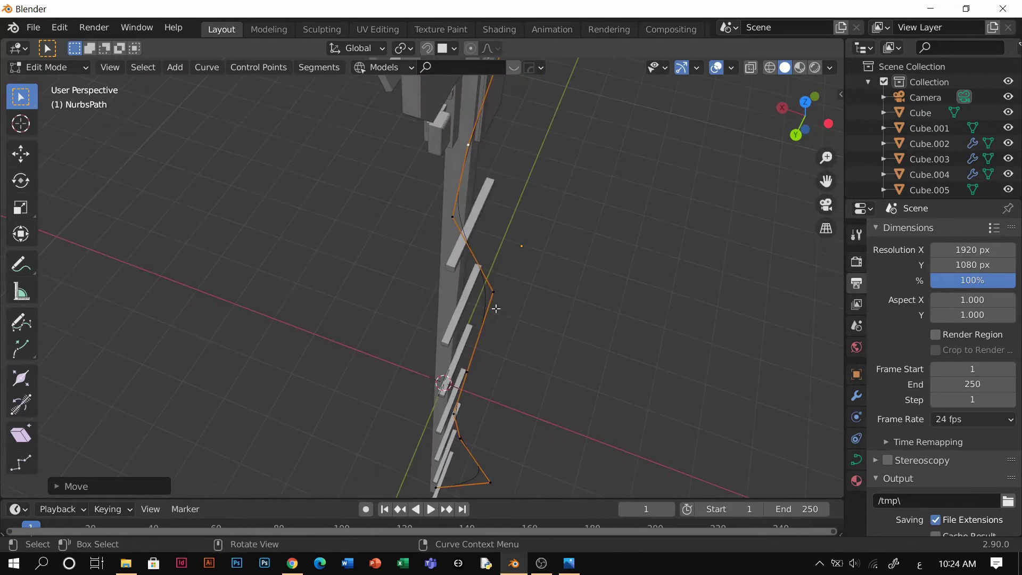
key("g")
left_click(422, 309)
Step: Subdivide the cable segment crossing the second crossbar and raise the new control point along Z to just above that crossbar
middle_click_drag(422, 308, 447, 351)
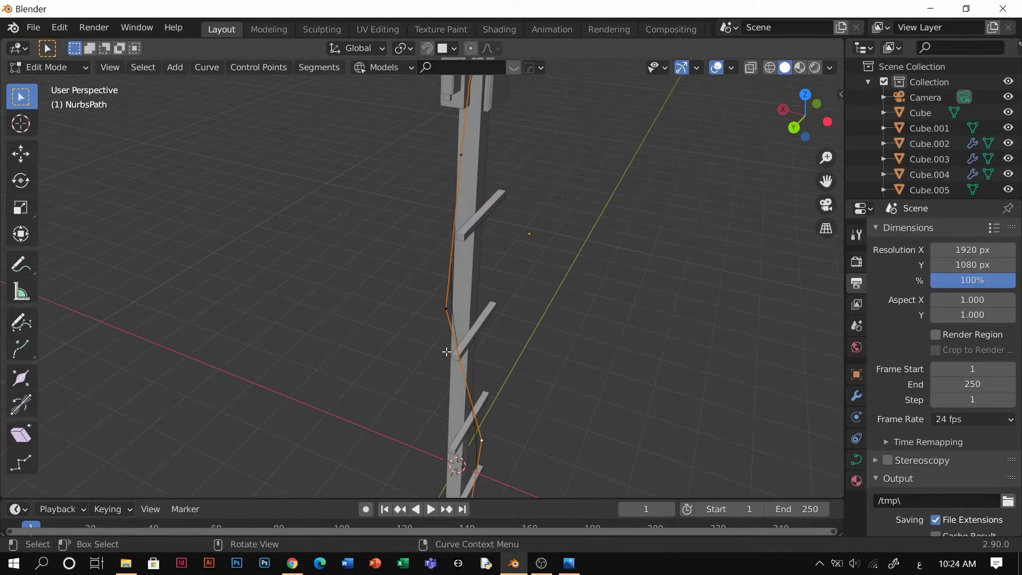
right_click(471, 321)
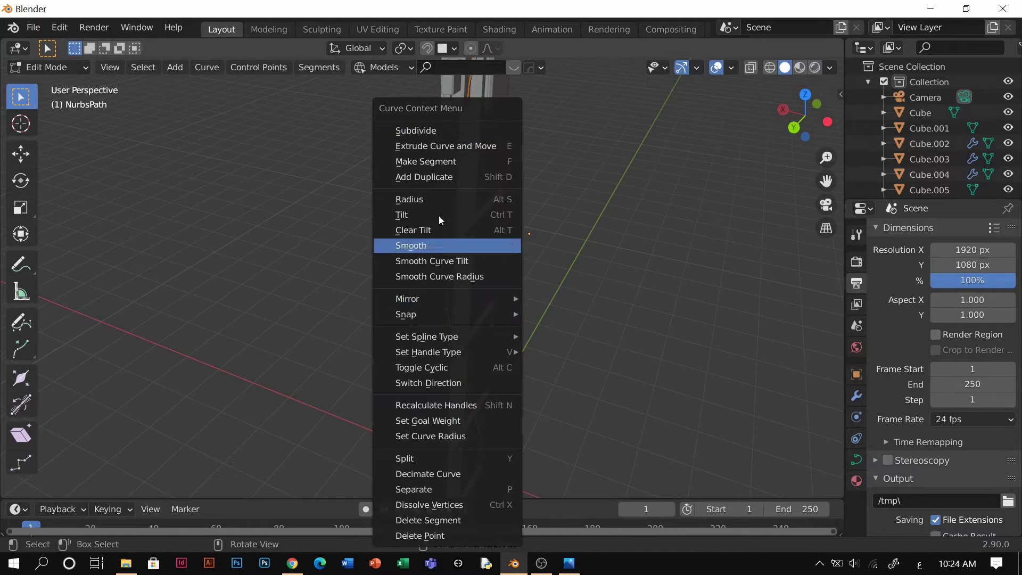
left_click(447, 132)
middle_click_drag(467, 401, 428, 369)
key("g")
key("z")
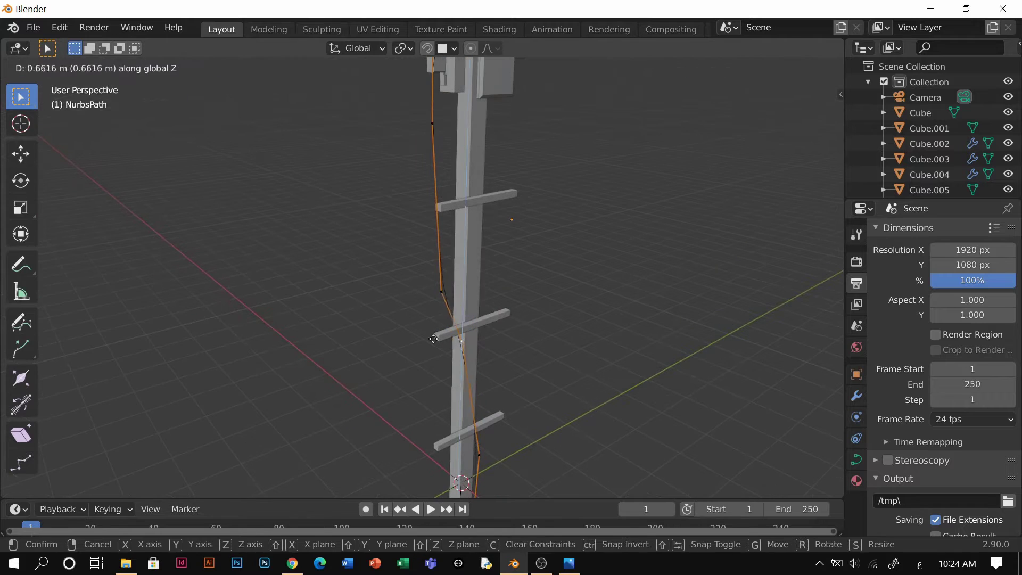
left_click(447, 276)
Step: Shift the new control point along X across to the post's other side, and adjust its position along Y
key("g")
key("x")
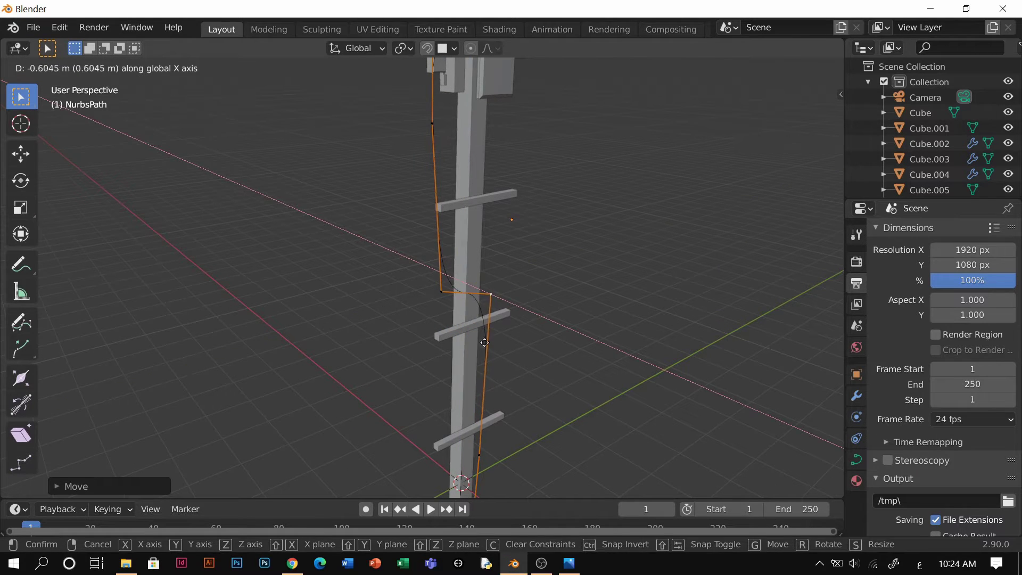
key("y")
key("z")
key("x")
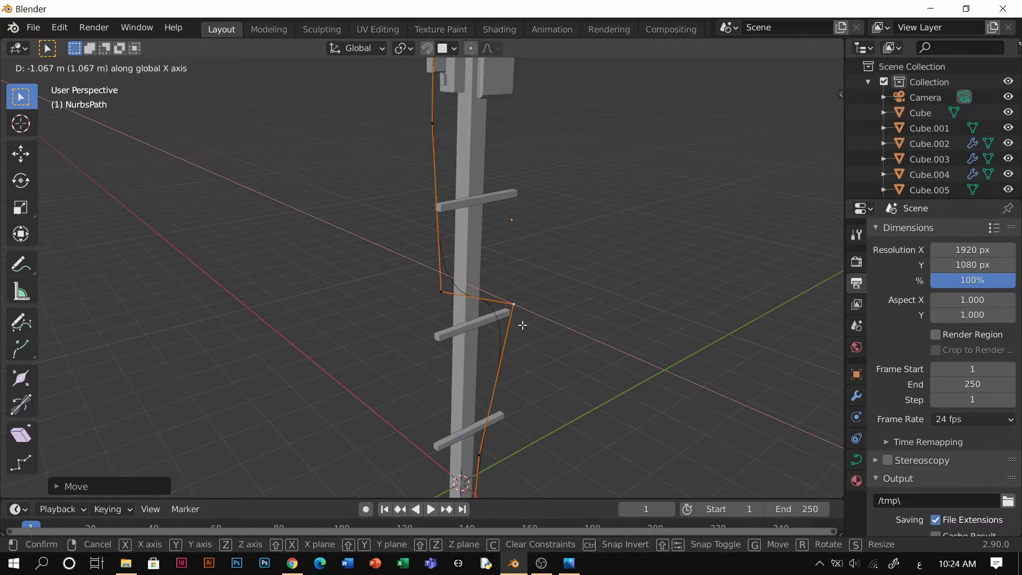
left_click(522, 325)
middle_click_drag(522, 325, 406, 365)
key("g")
key("y")
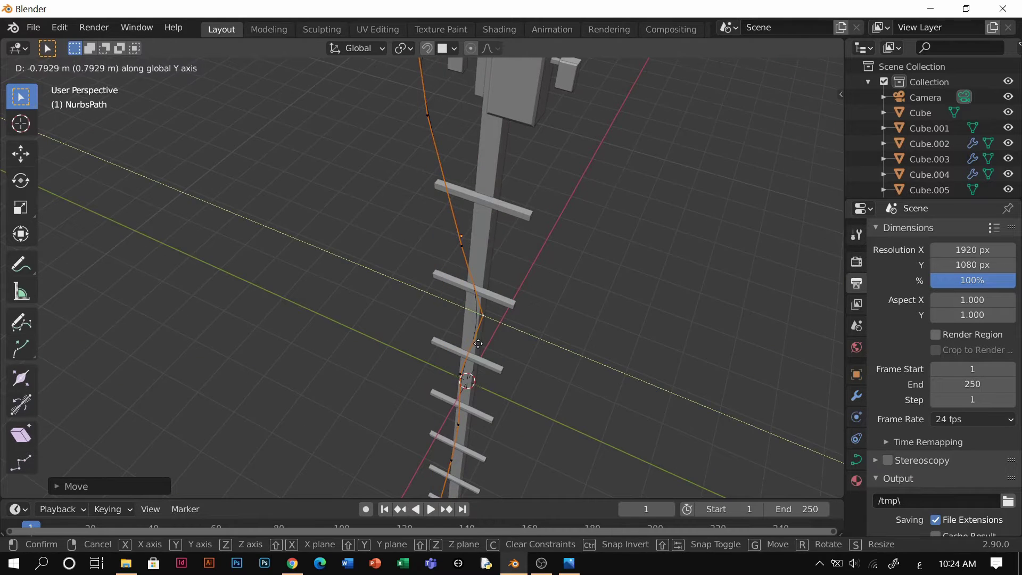
left_click(478, 343)
Step: Refine the control point along Z and Y so it sits just above the second crossbar's end
middle_click_drag(478, 343, 576, 345)
key("g")
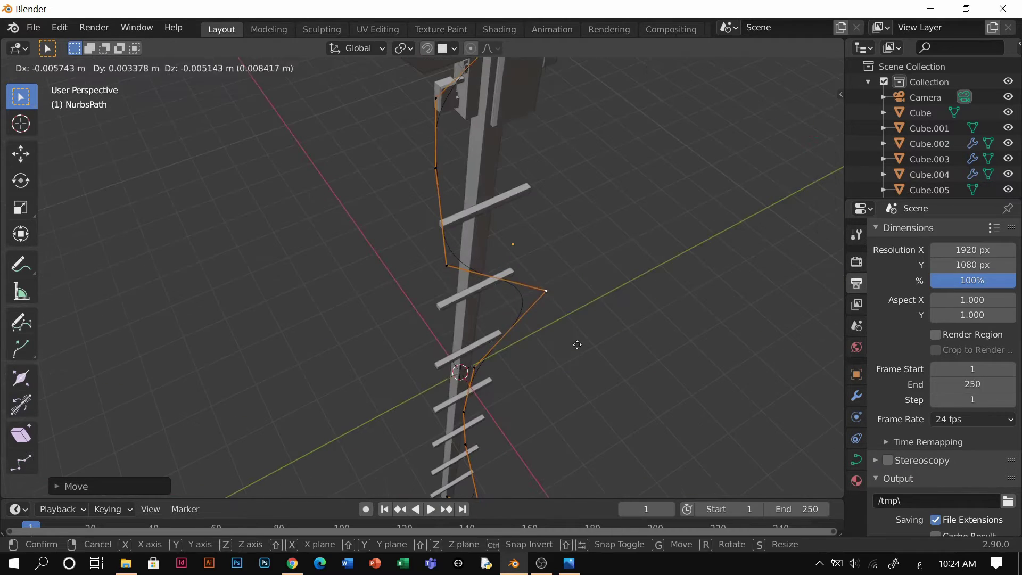
key("z")
key("x")
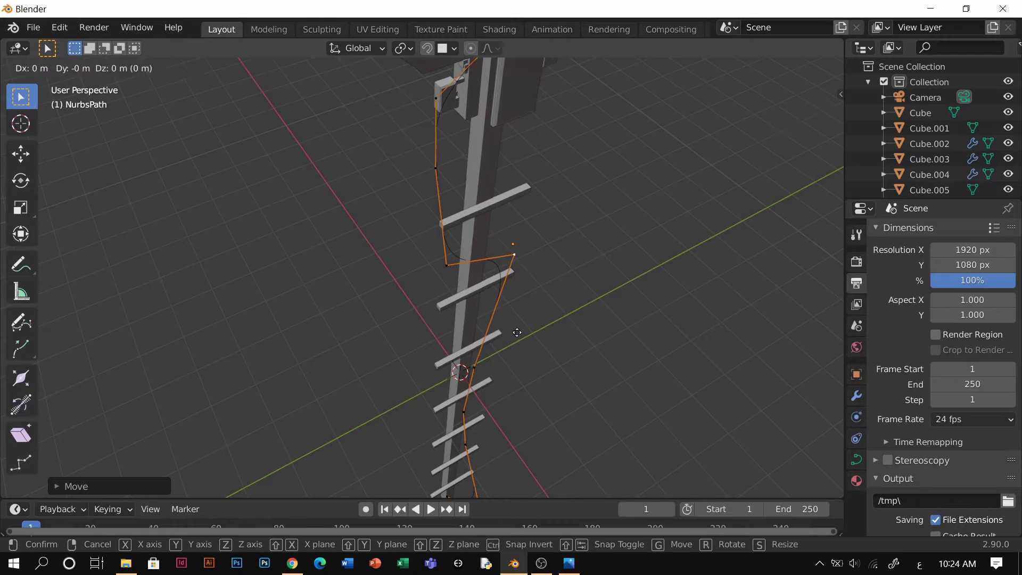
key("y")
left_click(468, 341)
Step: Move the cable's next control point down beside the post to just above the fourth crossbar
middle_click_drag(469, 341, 525, 293)
middle_click_drag(515, 328, 588, 383)
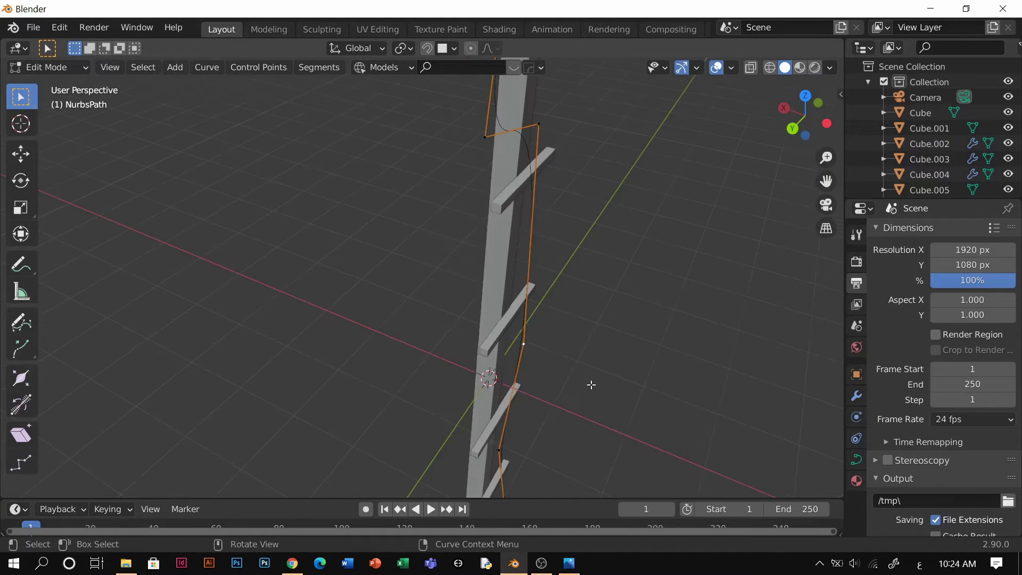
key("g")
left_click(528, 391)
mouse_move(529, 391)
middle_mouse_down()
mouse_move(424, 399)
mouse_move(506, 370)
mouse_move(538, 376)
middle_mouse_up()
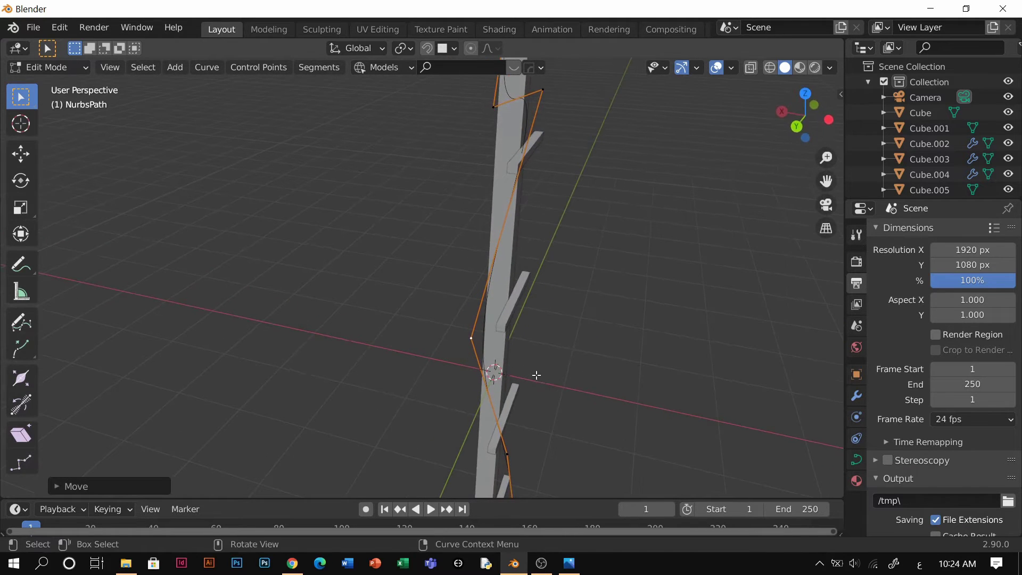
key("g")
left_click(578, 405)
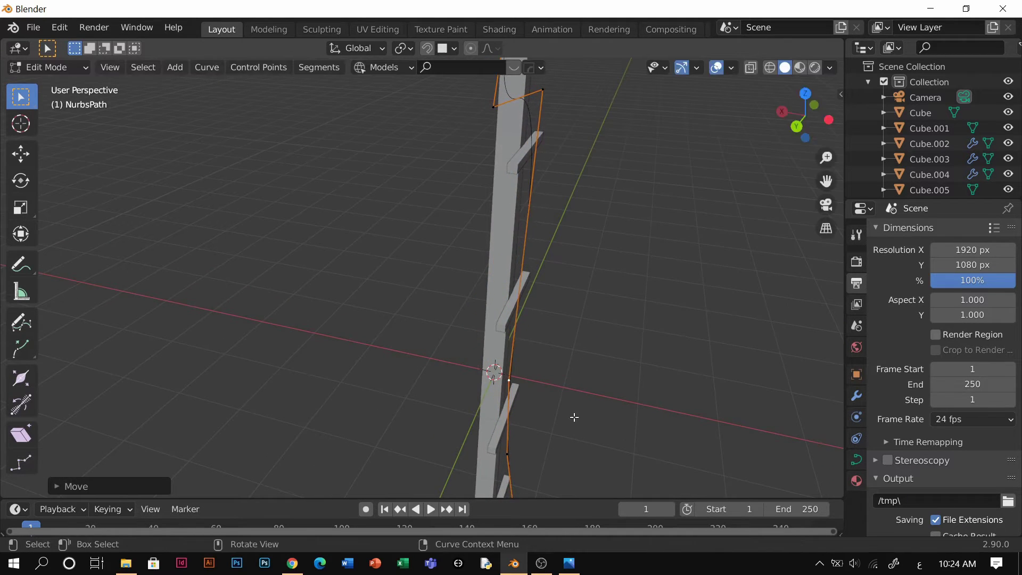
Step: Pull the control point between the two lowest crossbars outward along Y by about 1.8 m
middle_click_drag(573, 415, 477, 364)
middle_click_drag(478, 448, 506, 365)
key("g")
key("y")
left_click(561, 436)
key("g")
key("y")
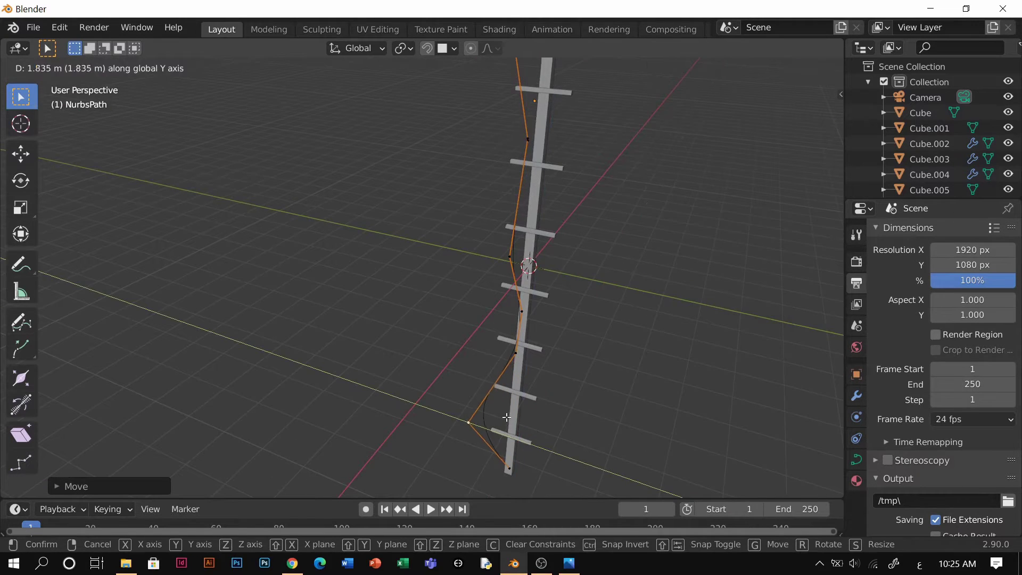
left_click(507, 417)
Step: Shift the control point between the two lowest crossbars along X by about 1.2 m
middle_click_drag(507, 417, 404, 445)
key("g")
key("x")
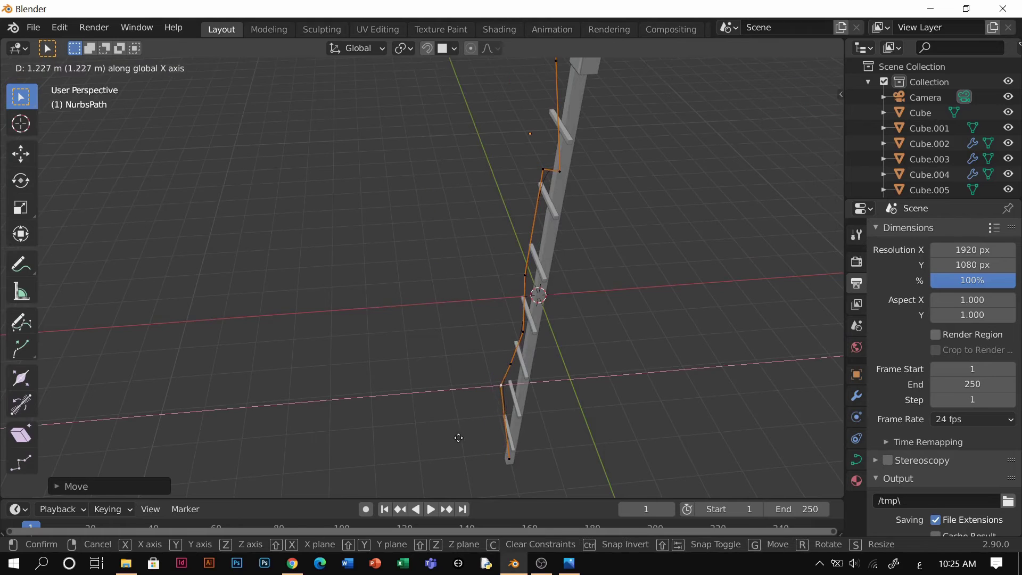
left_click(460, 435)
Step: Subdivide the cable's bottom segment, move the new control point down beside the post's base, and finish editing the curve
middle_click_drag(463, 433, 506, 469)
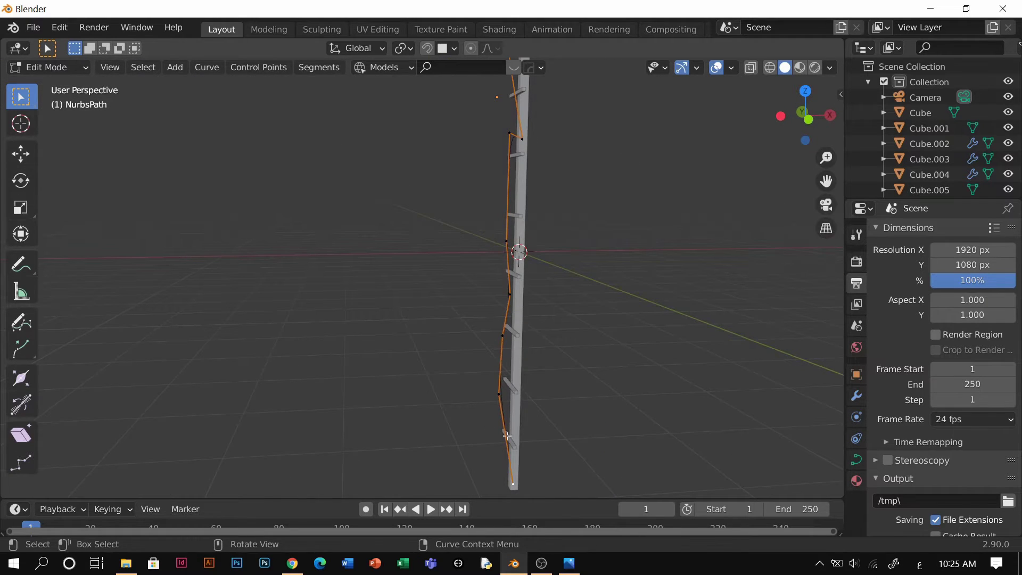
right_click(501, 412)
left_click(453, 130)
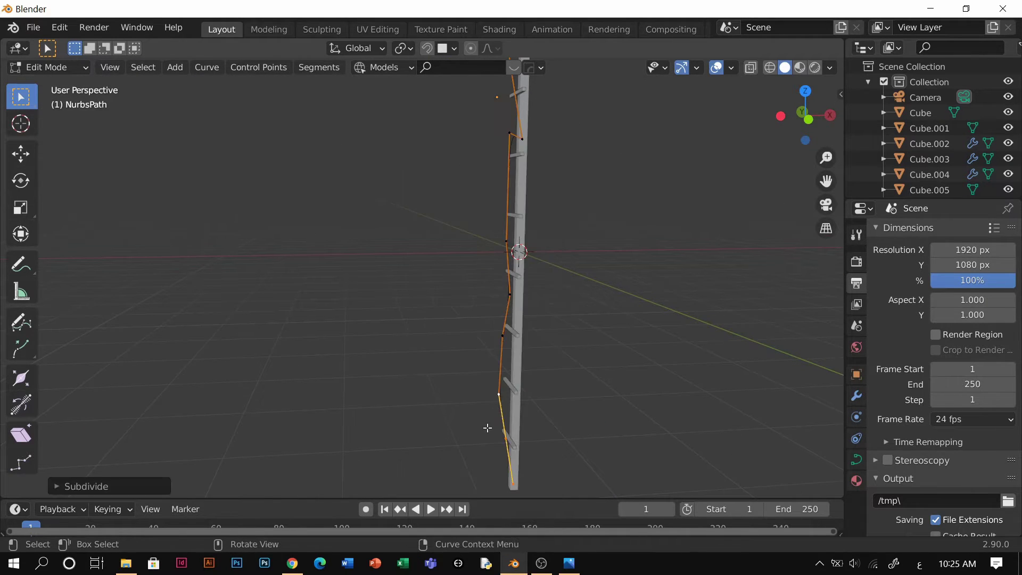
key("g")
left_click(495, 483)
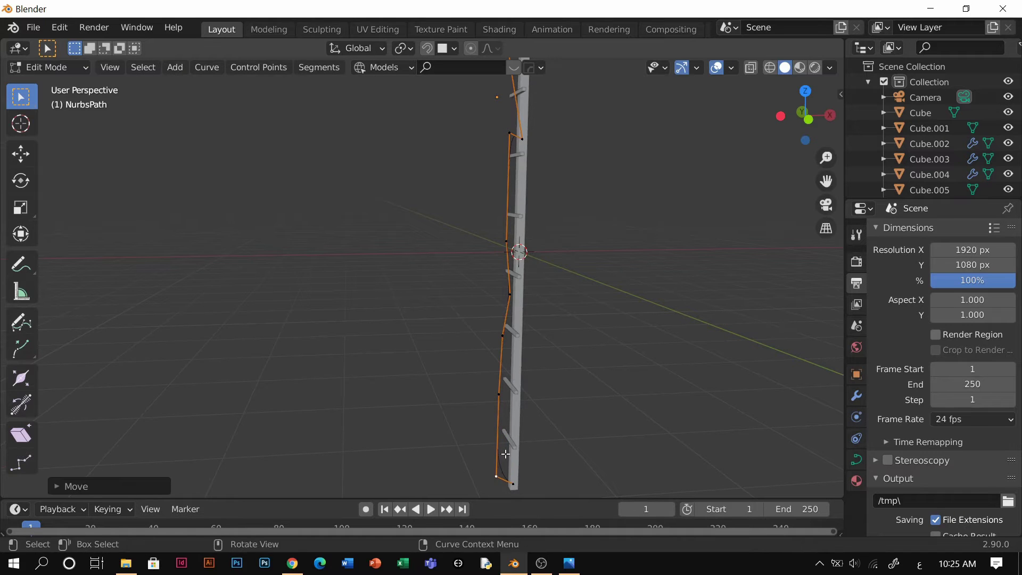
middle_click_drag(495, 483, 550, 286)
key("Tab")
key("Tab")
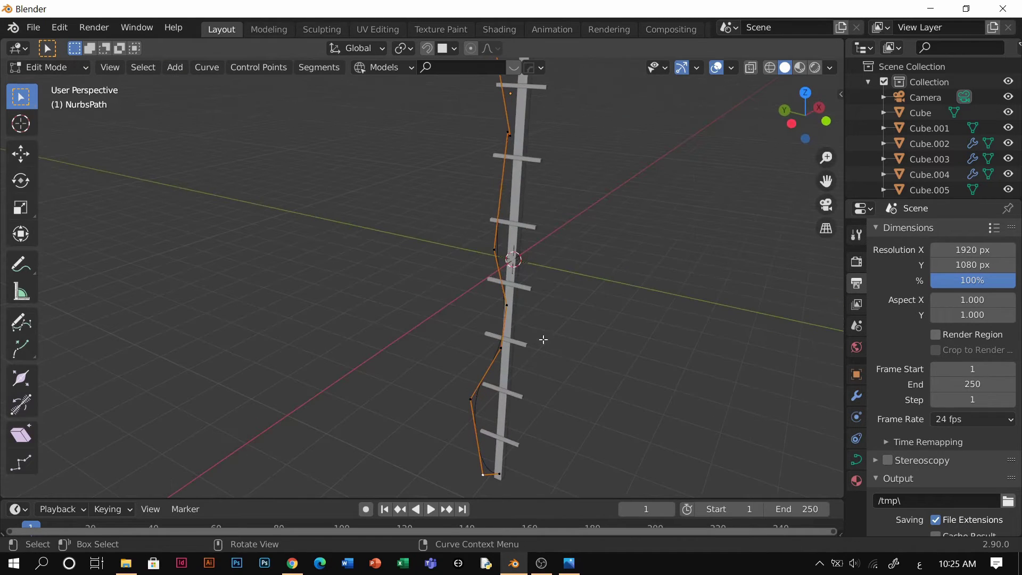
middle_click_drag(541, 337, 547, 349)
key("Tab")
Step: Duplicate the cable curve and offset the copy along Y toward the post's other side
middle_click_drag(593, 279, 465, 325)
left_click(482, 243)
scroll(498, 296, "up", 3)
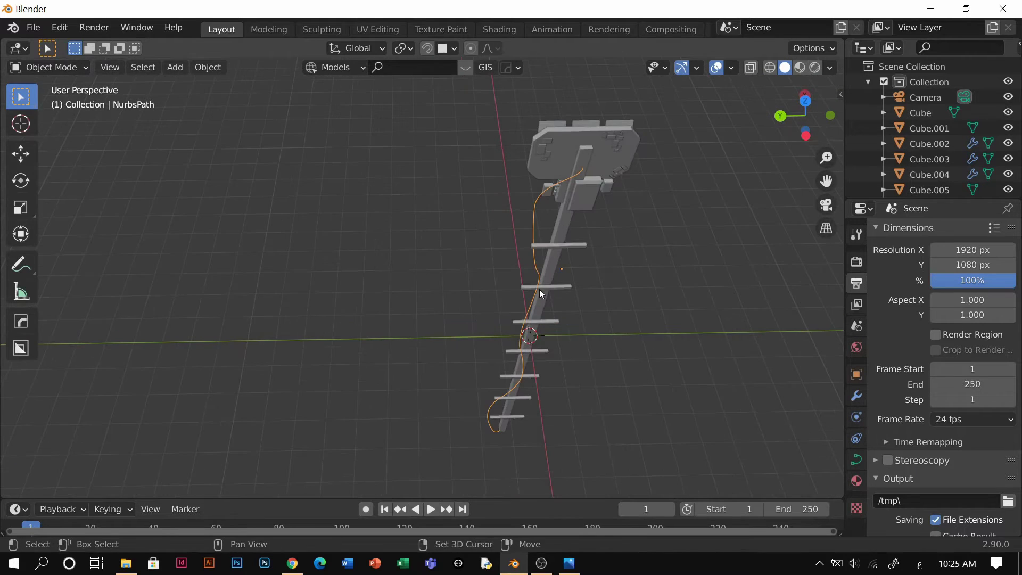
key("shift+d")
key("y")
left_click(553, 300)
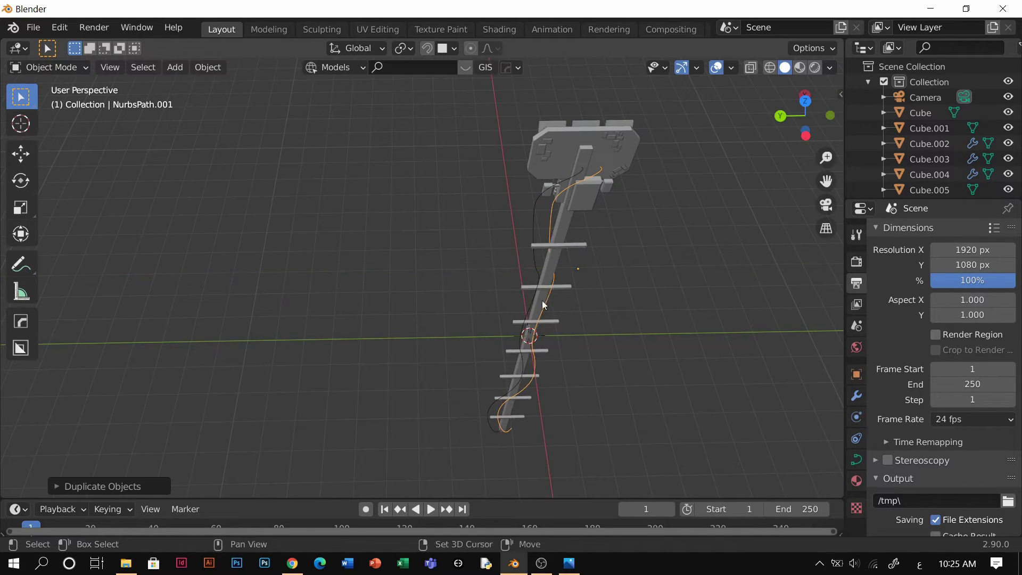
Step: Edit the duplicate cable and swing its third and fourth control points from the top out past the post's other side
middle_click_drag(543, 301, 488, 243)
key("Tab")
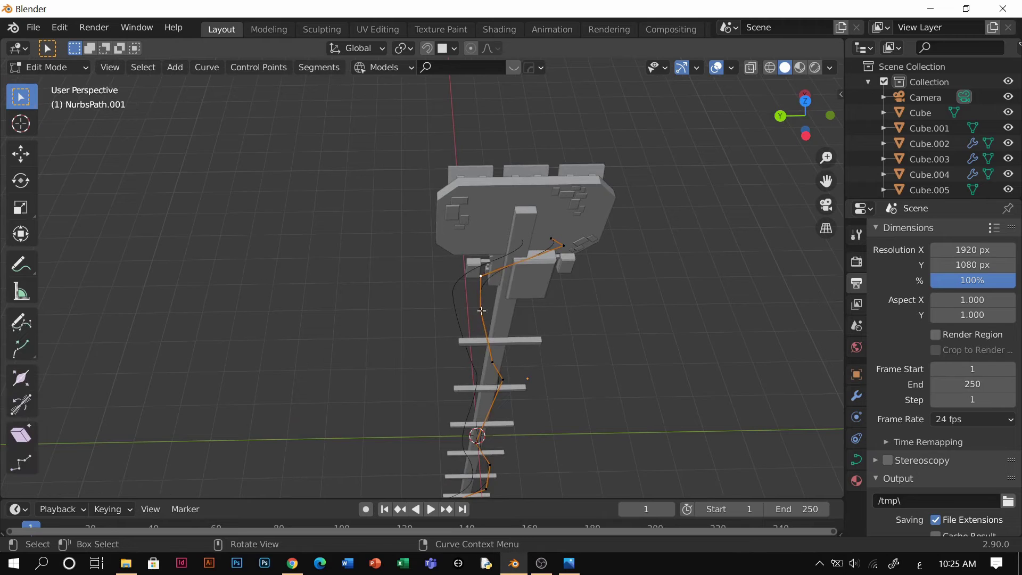
middle_click_drag(481, 311, 466, 285)
key("g")
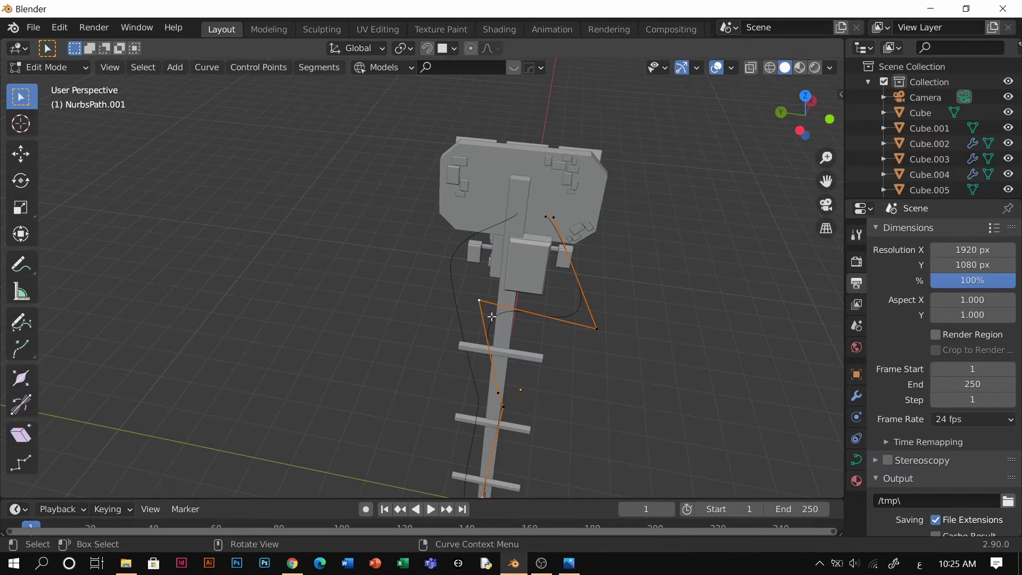
key("g")
left_click(575, 336)
middle_click_drag(575, 335, 613, 270)
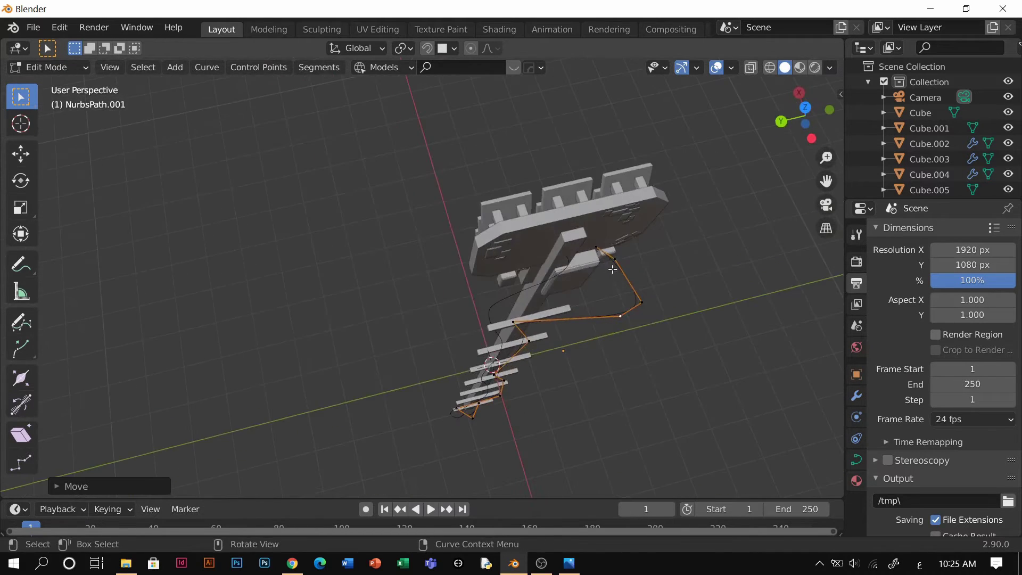
Step: Move the duplicate cable's top end up onto the backing panel, near the cluster of small plates in its upper corner
key("g")
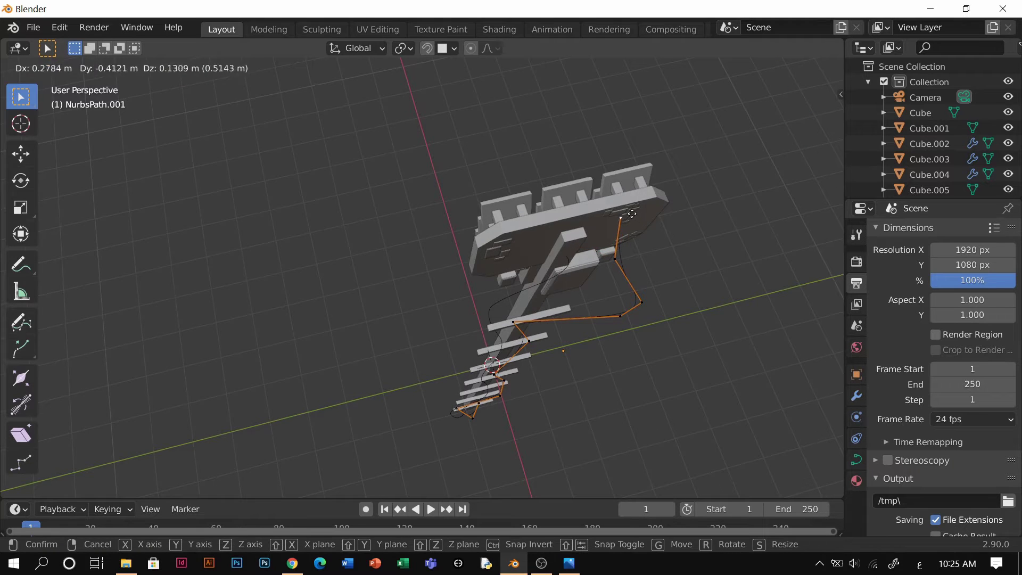
left_click(631, 213)
middle_click_drag(631, 213, 472, 258)
scroll(559, 312, "up", 3)
key("g")
key("z")
left_click(488, 174)
key("g")
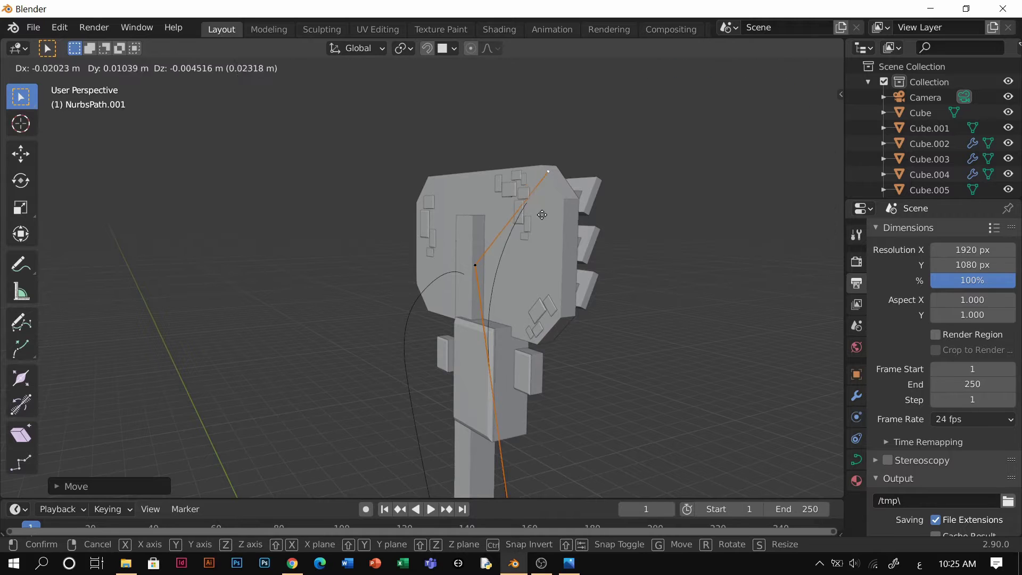
left_click(535, 217)
middle_click_drag(535, 219, 544, 296)
Step: Raise the duplicate cable's second control point and adjust its top end so the curve arches into the panel's small plates
left_click(466, 285)
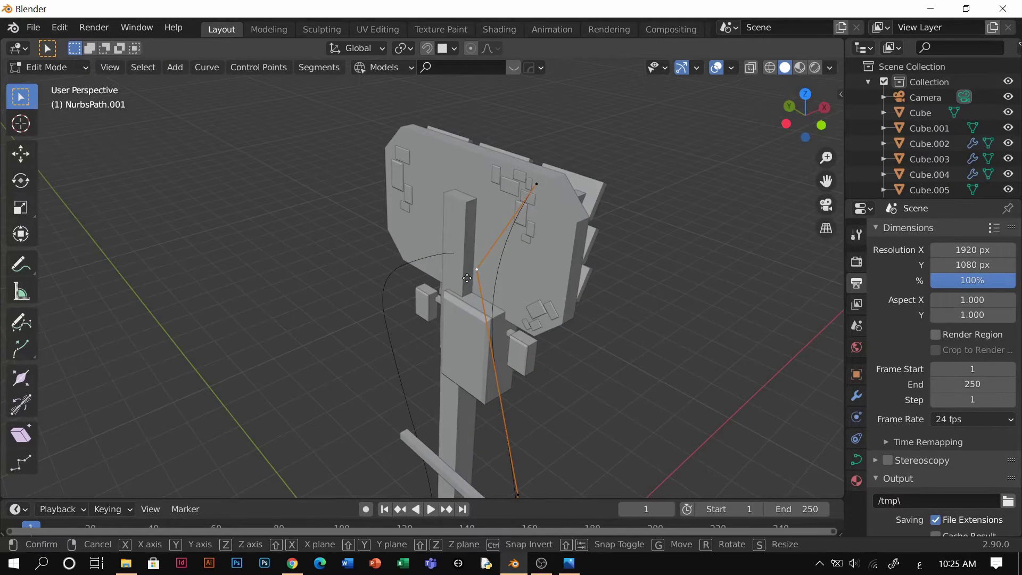
key("g")
left_click(505, 184)
key("g")
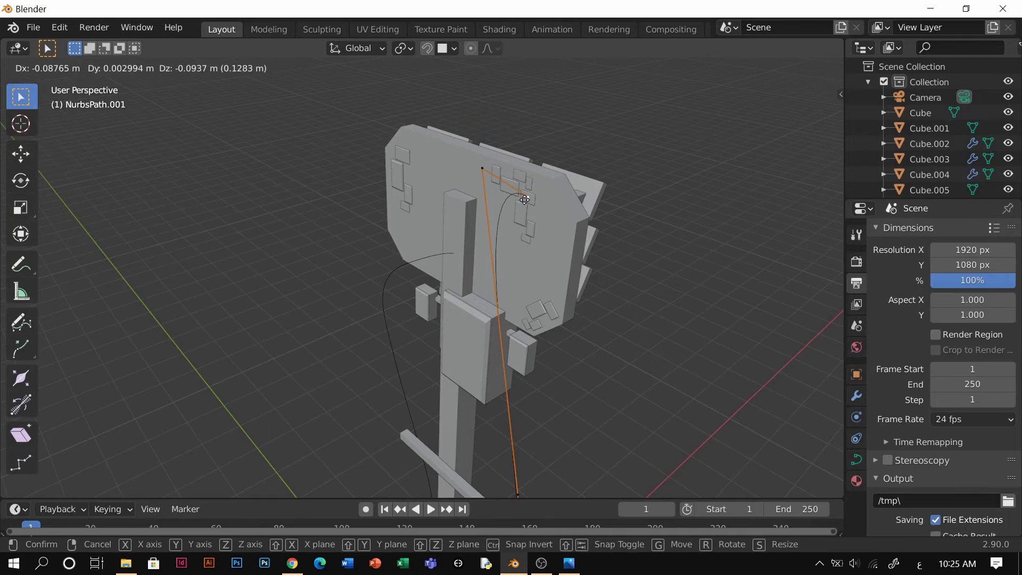
left_click(516, 262)
mouse_move(645, 231)
middle_mouse_down()
mouse_move(634, 221)
mouse_move(597, 264)
mouse_move(501, 269)
mouse_move(388, 299)
mouse_move(524, 174)
mouse_move(590, 213)
mouse_move(654, 231)
mouse_move(673, 219)
mouse_move(541, 237)
mouse_move(399, 237)
mouse_move(593, 217)
mouse_move(589, 247)
mouse_move(639, 235)
middle_mouse_up()
key("g")
left_click(468, 242)
key("g")
left_click(564, 244)
key("g")
left_click(519, 175)
Step: Move the duplicate cable's control points above the second crossbar and below the fifth one downward and outward from the post
middle_click_drag(552, 190, 590, 121, "shift")
left_click(447, 270)
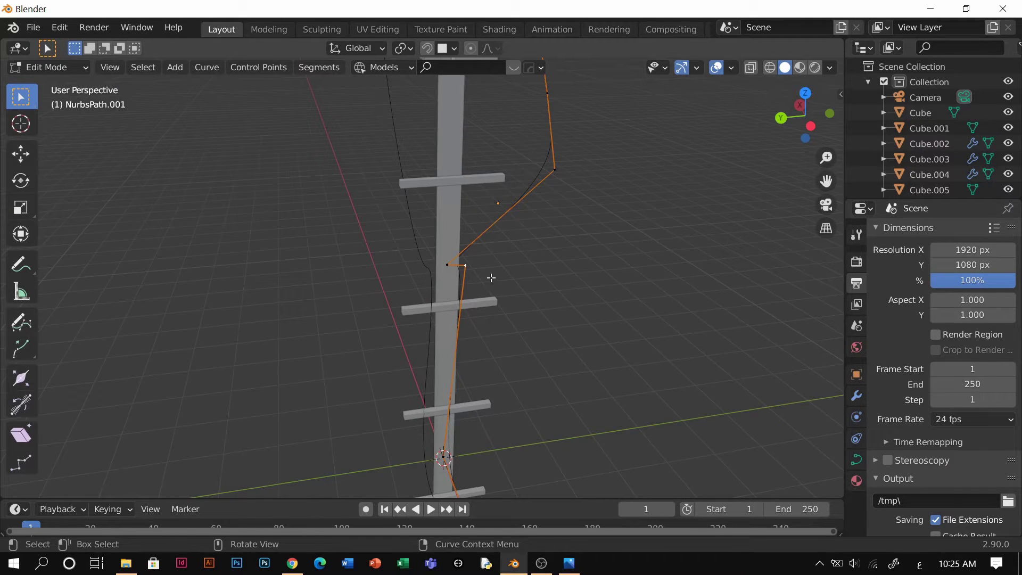
key("g")
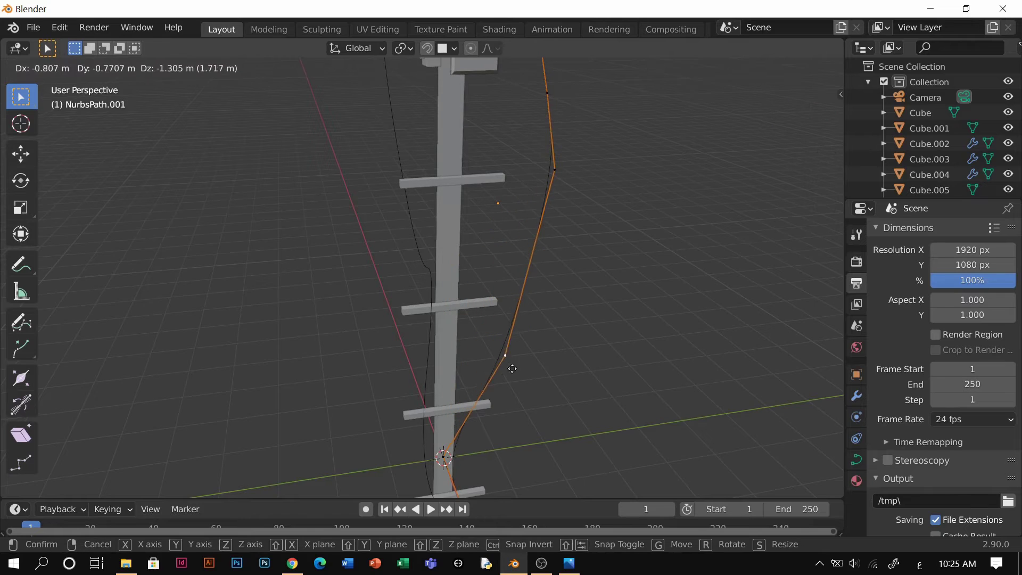
left_click(480, 387)
middle_click_drag(481, 388, 490, 334)
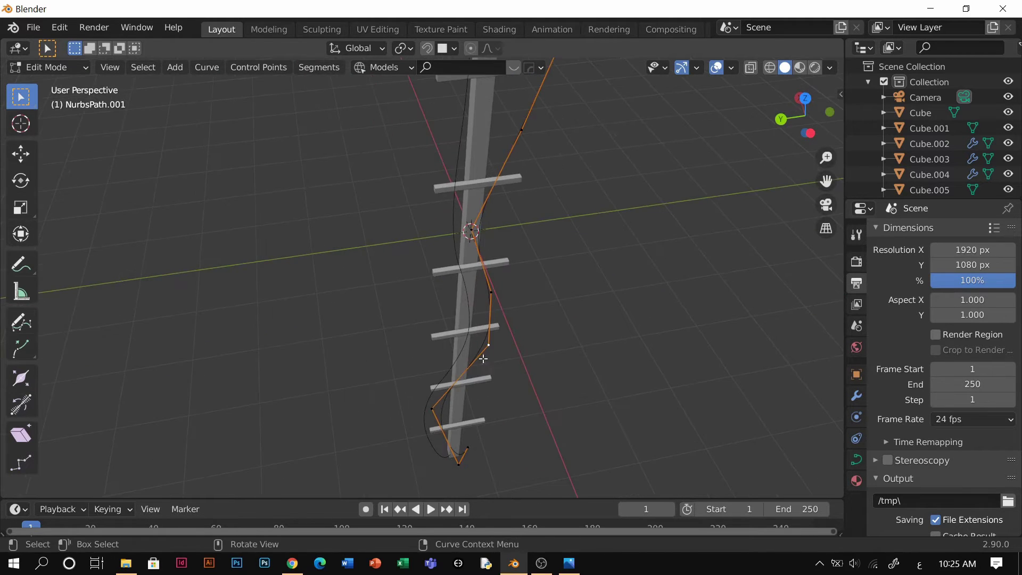
key("g")
left_click(505, 382)
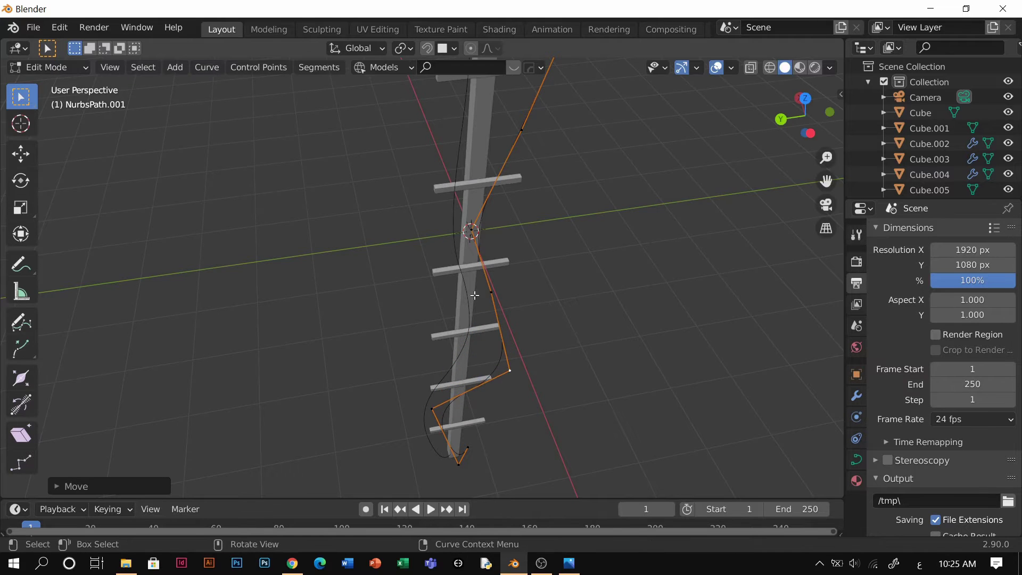
Step: Reposition the lower control points of the hanging cable around the ladder pole and leave Edit Mode
left_click_drag(491, 296, 466, 313)
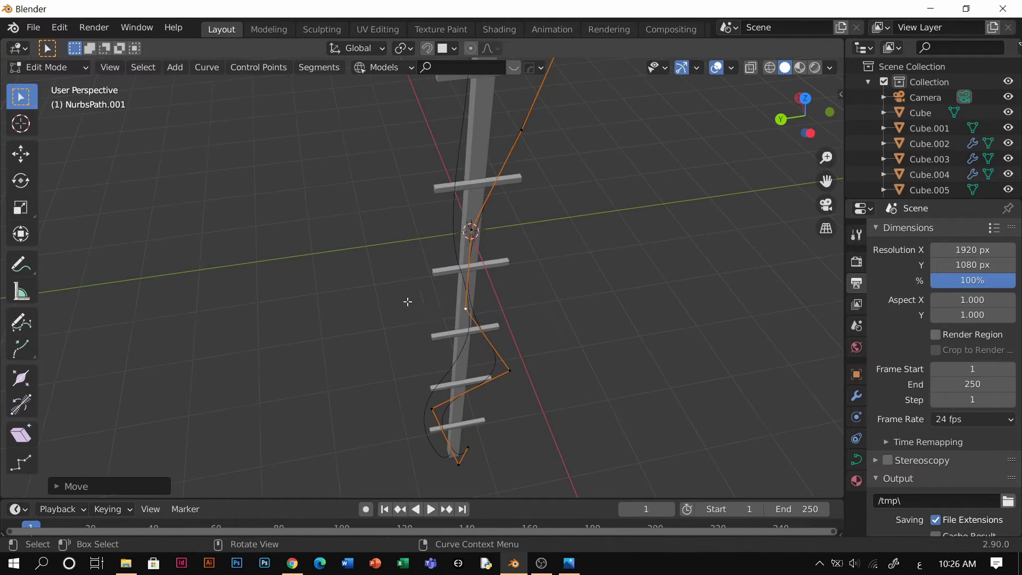
middle_click_drag(406, 302, 422, 427)
left_click_drag(422, 427, 471, 453)
middle_click_drag(433, 463, 481, 345)
key("Tab")
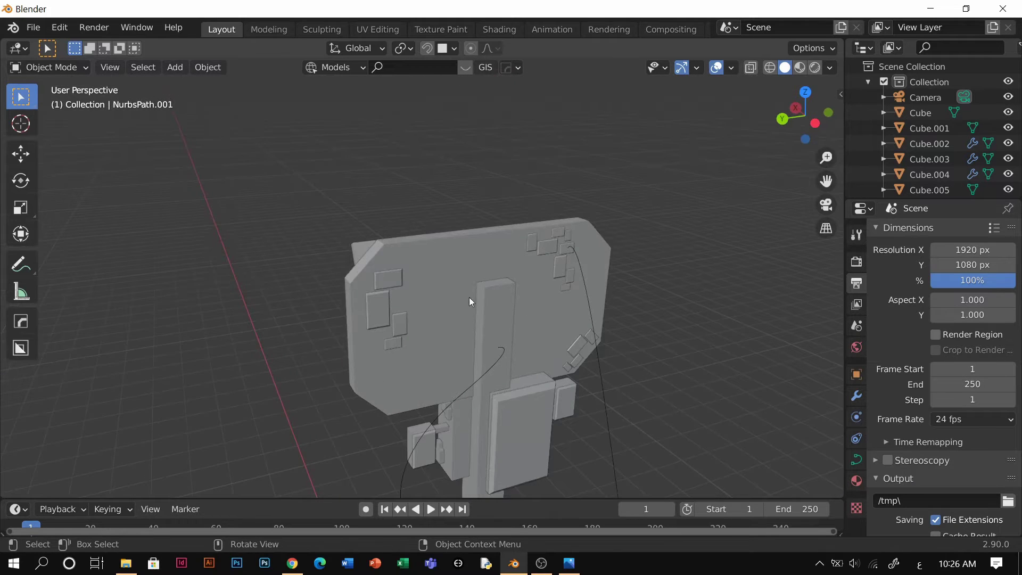
Step: Add a new path curve and raise it along Z to the top of the pole behind the sign
middle_click_drag(471, 301, 495, 335)
key("shift+a")
mouse_move(459, 199)
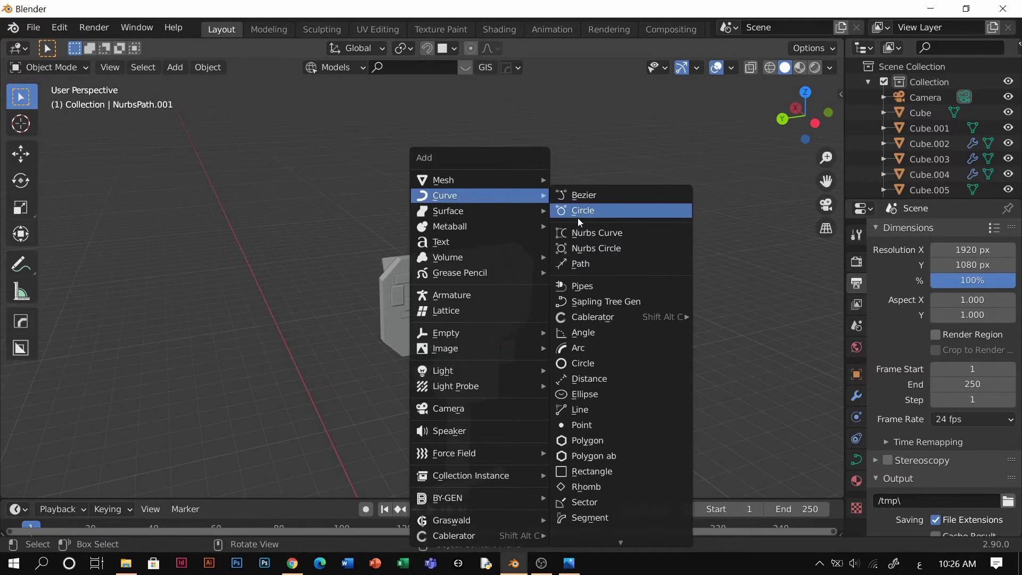
left_click(591, 265)
key("g")
key("z")
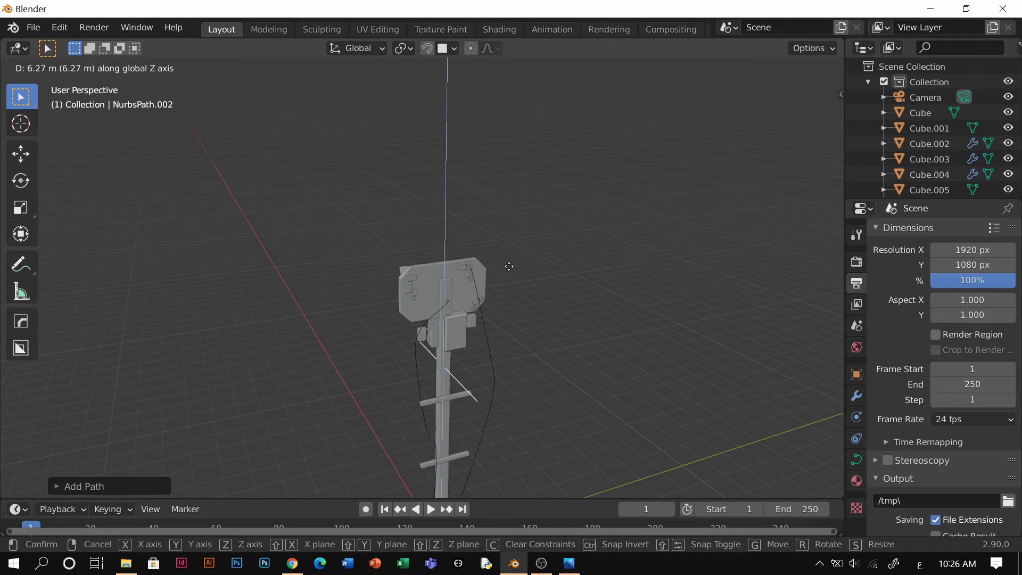
left_click(504, 201)
scroll(479, 293, "up", 3)
middle_click_drag(488, 322, 487, 350)
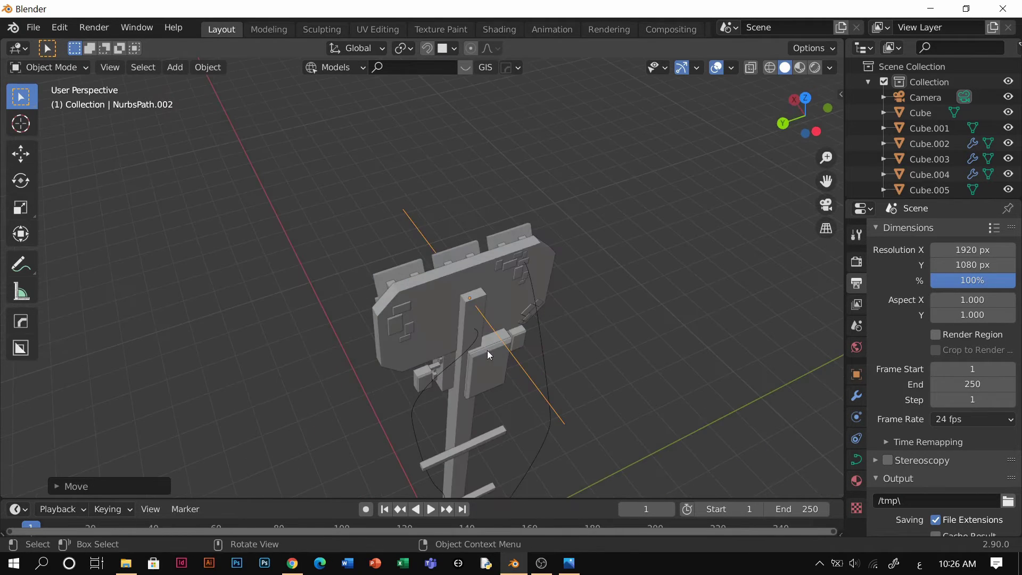
Step: Move the new path's two ends onto the upper and large plates at the sign's edge, with its middle point between them and the pole
key("Tab")
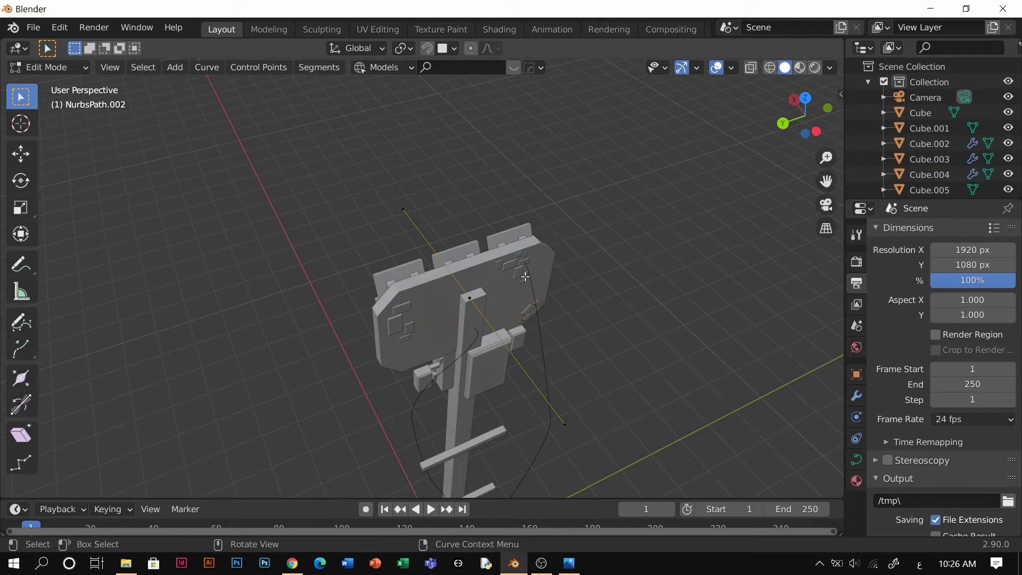
key("ctrl+Tab")
left_click(404, 216)
key("g")
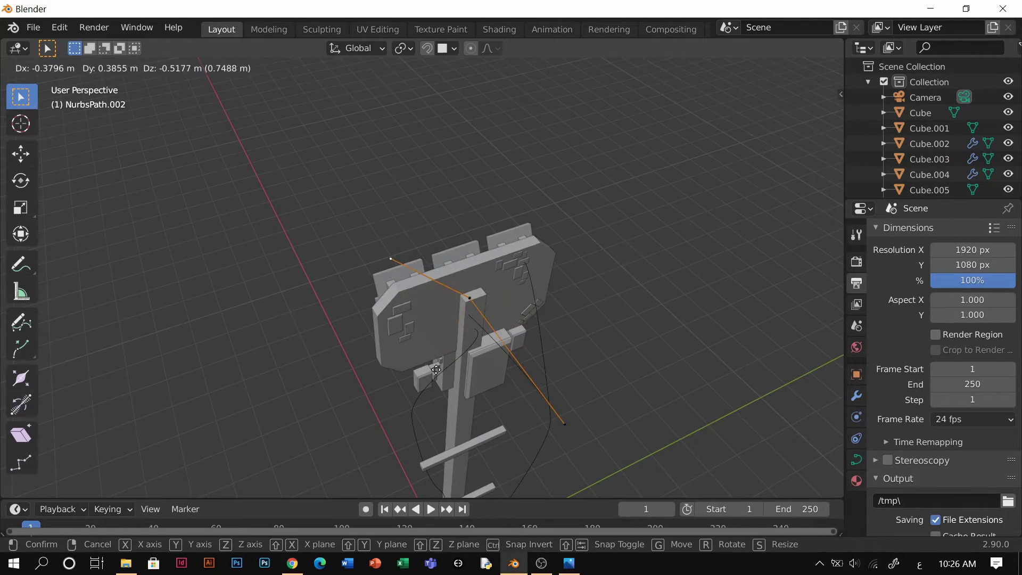
left_click(404, 308)
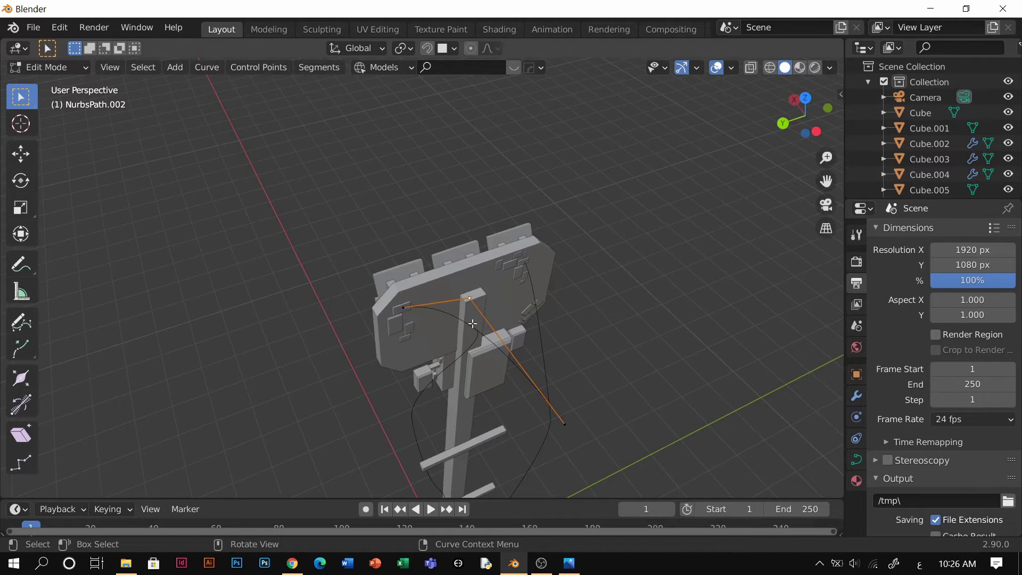
key("g")
left_click(443, 364)
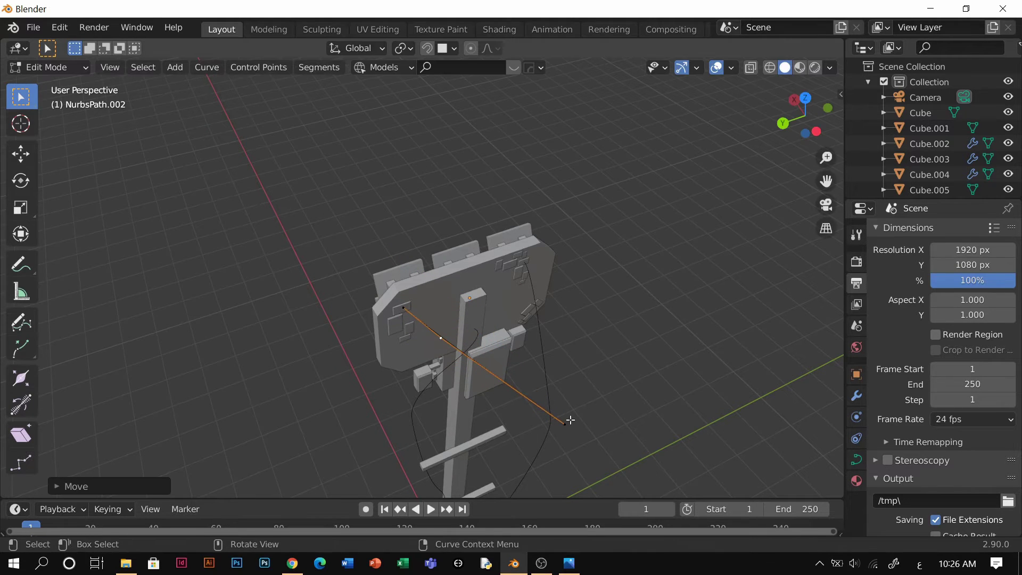
key("g")
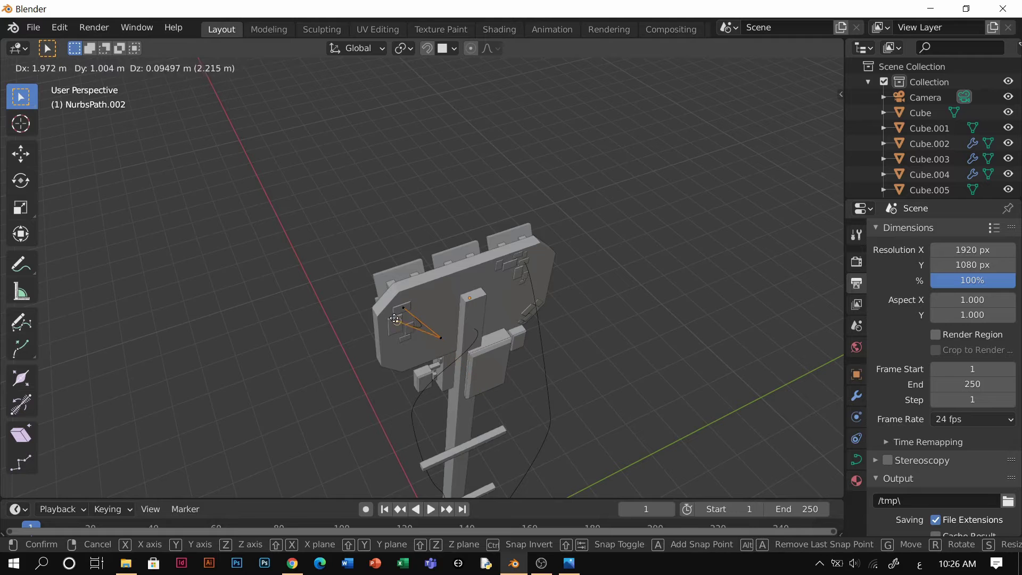
left_click(399, 330)
Step: Reposition the cable's middle control point along Y and Z so that it hangs close beside the two plates
scroll(394, 340, "up", 6)
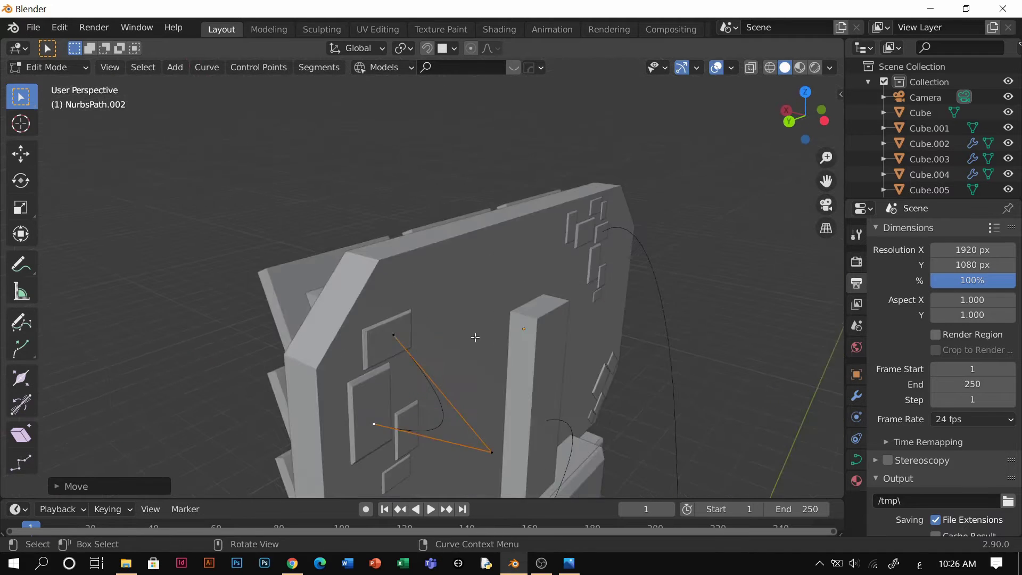
key("g")
key("z")
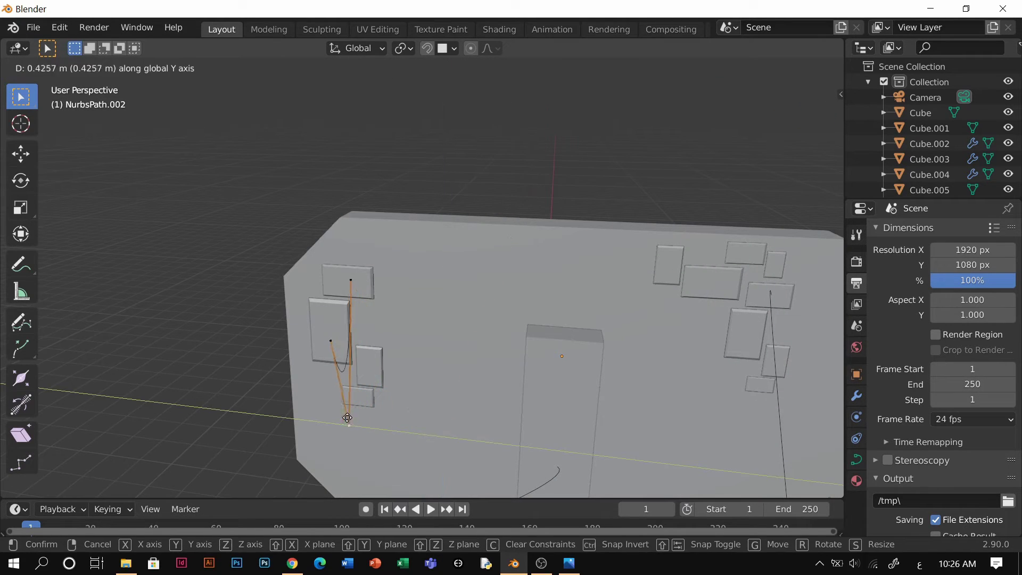
left_click(338, 330)
middle_click_drag(338, 331, 407, 335)
scroll(396, 336, "up", 2)
Step: Extrude both end points of the cable inward so that its ends run into the upper and large plates
key("ctrl+Tab")
left_click(397, 239)
middle_click_drag(377, 282, 574, 321)
key("Tab")
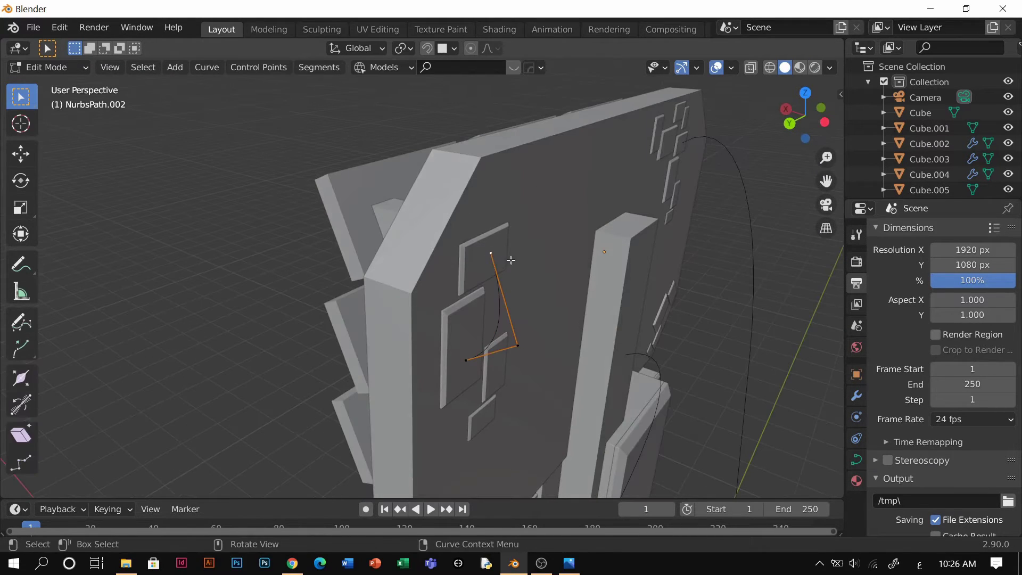
key("e")
left_click(453, 265)
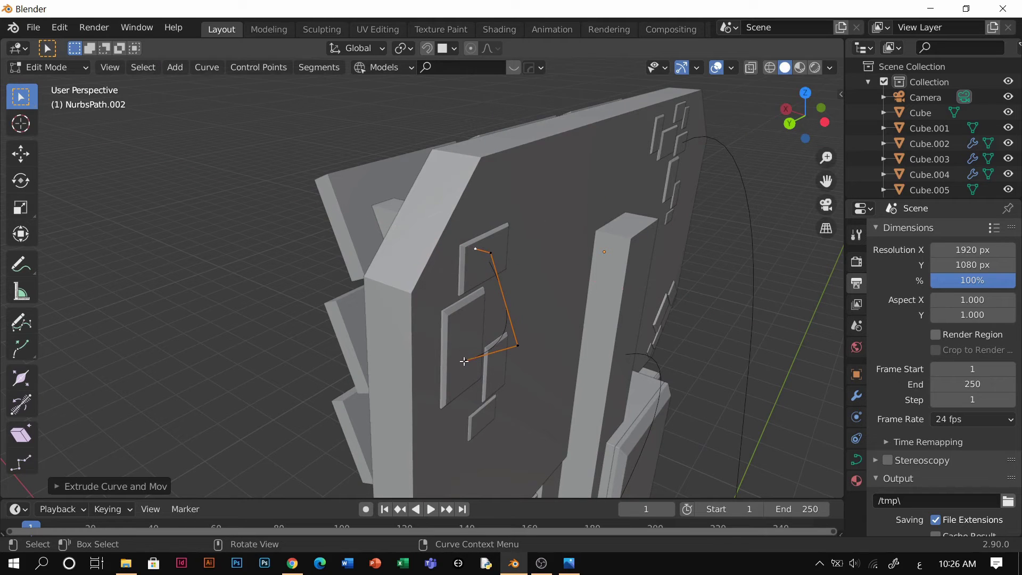
key("x")
left_click(439, 355)
Step: Pull the cable's middle control point away from the sign along X and finish editing the curve
key("g")
key("x")
left_click(538, 358)
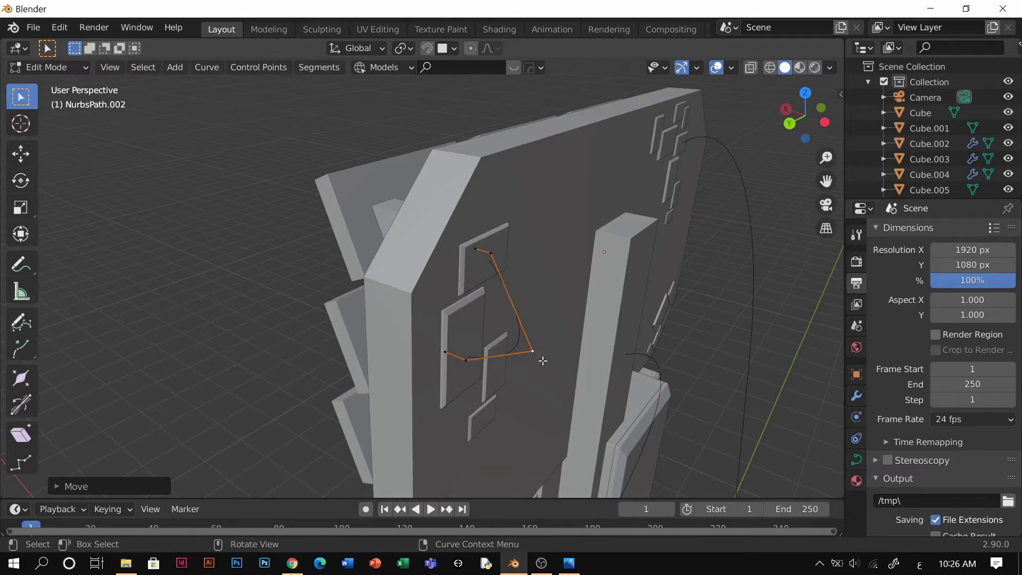
key("Tab")
Step: Duplicate the cable slightly toward the sign's edge and shift the copy's middle control point outward along Y past the large plate
middle_click_drag(528, 301, 494, 333)
key("shift+d")
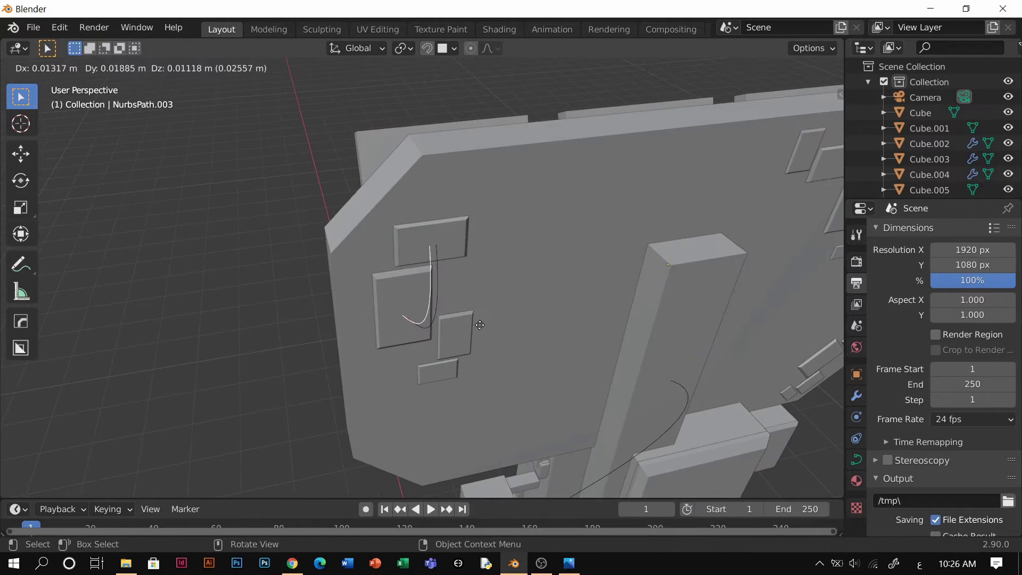
left_click(479, 328)
key("Tab")
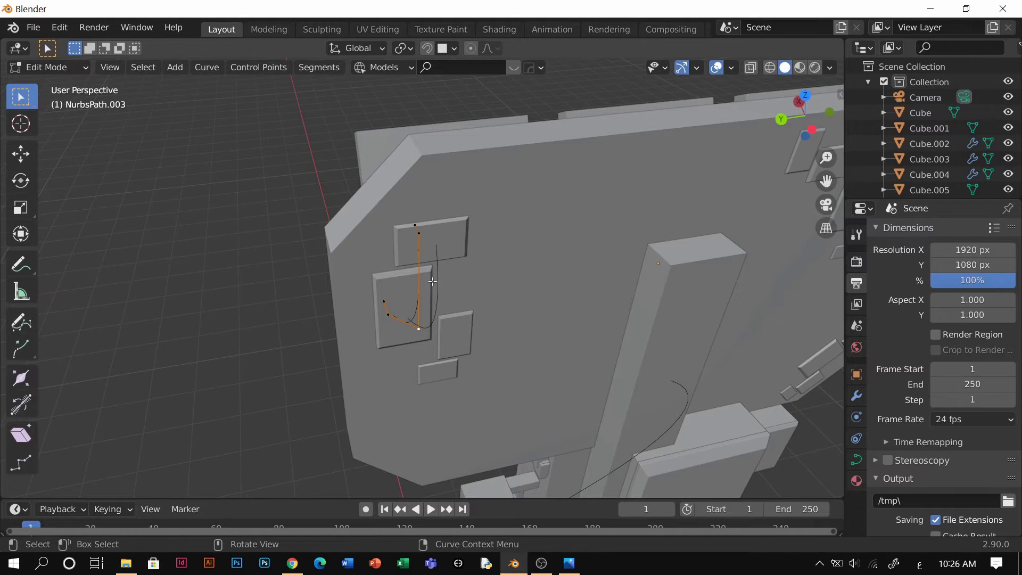
key("g")
key("x")
key("y")
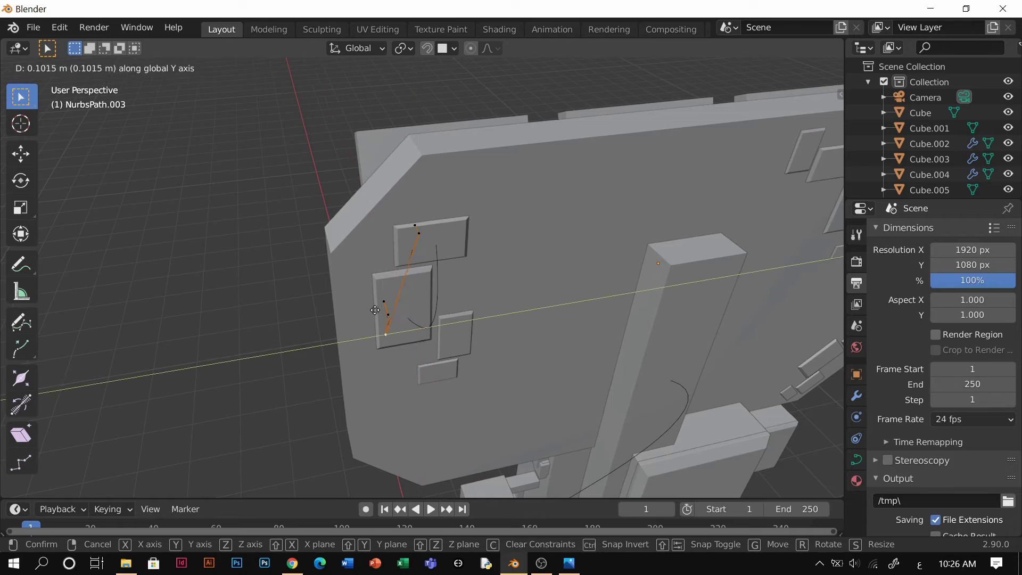
left_click(349, 308)
Step: Slide the copied cable's lower control point inward along Y over the large plate and leave Edit Mode
key("g")
key("y")
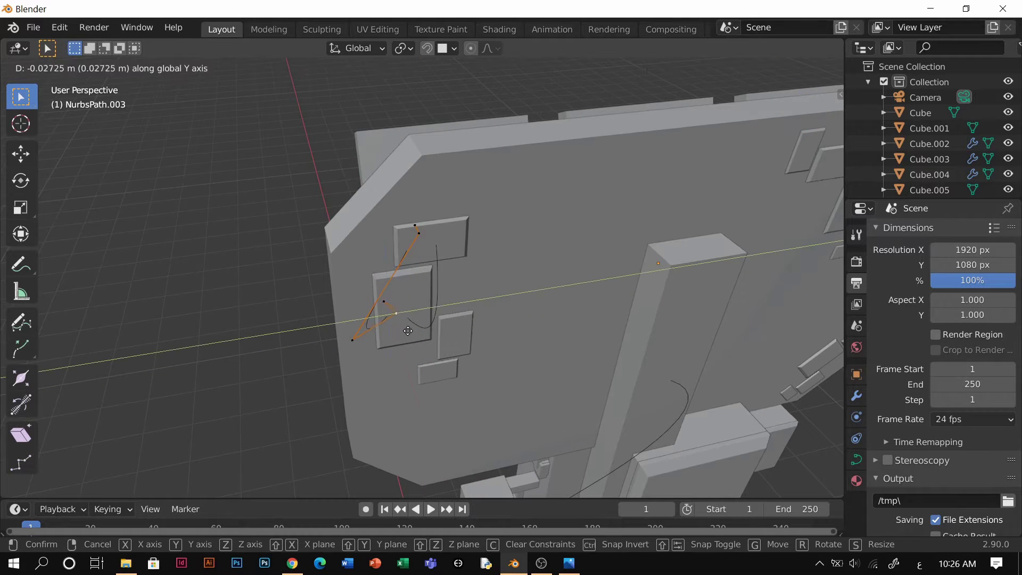
left_click(411, 332)
key("Tab")
middle_click_drag(423, 287, 462, 244)
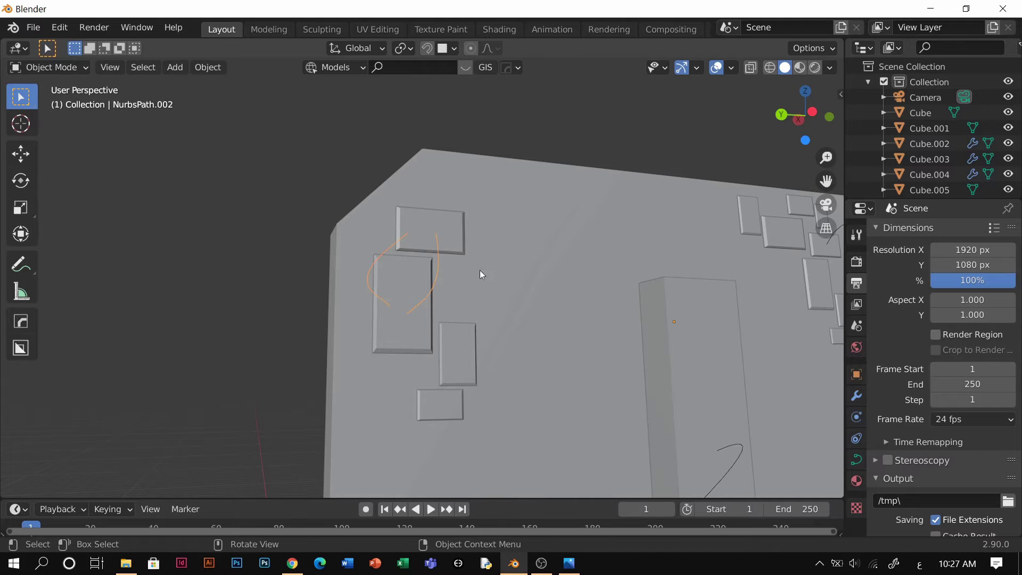
Step: Duplicate the pair of cables in place and mirror the copy on the global Y axis
key("shift+d")
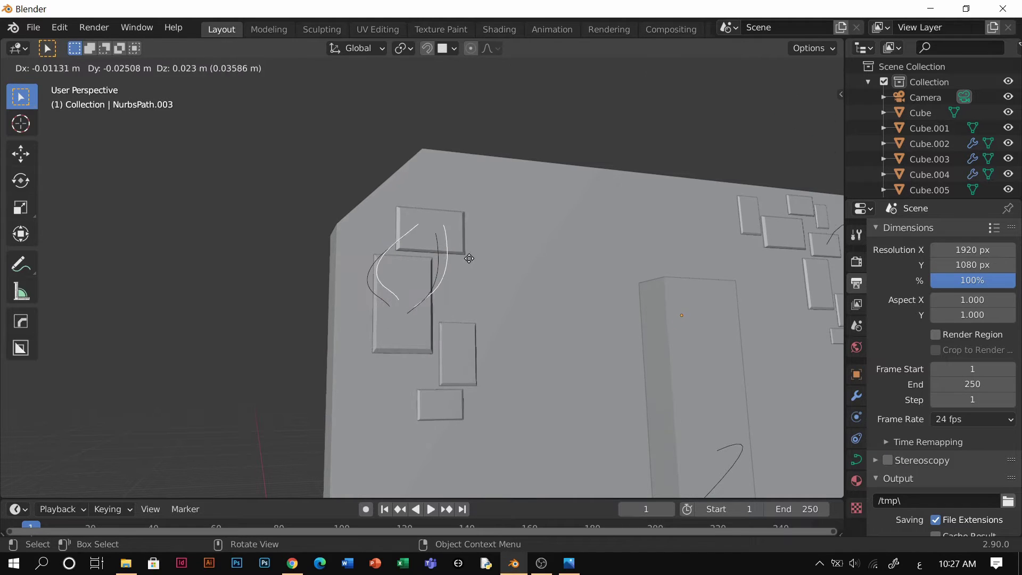
left_click(468, 261)
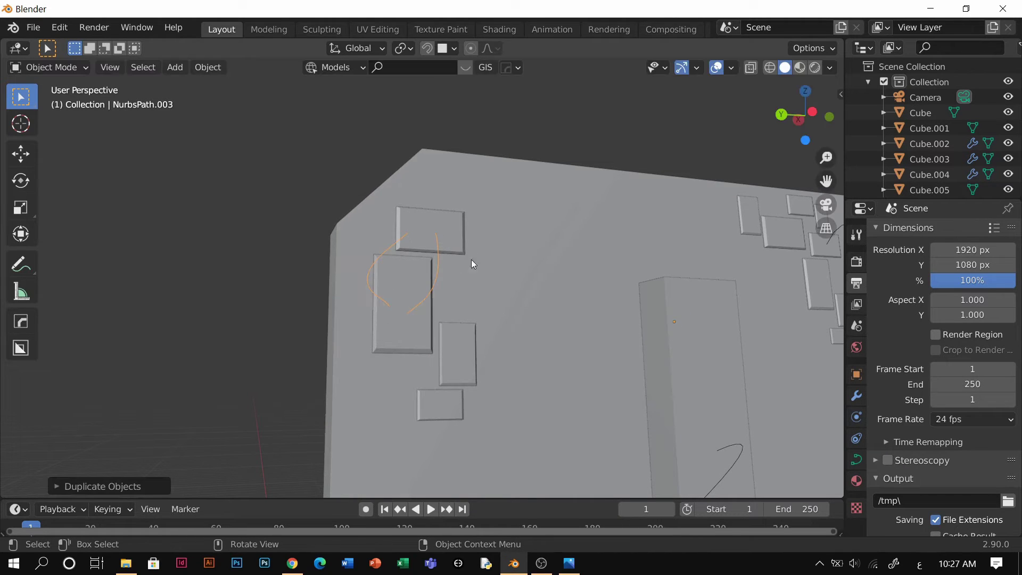
right_click(443, 270)
mouse_move(452, 343)
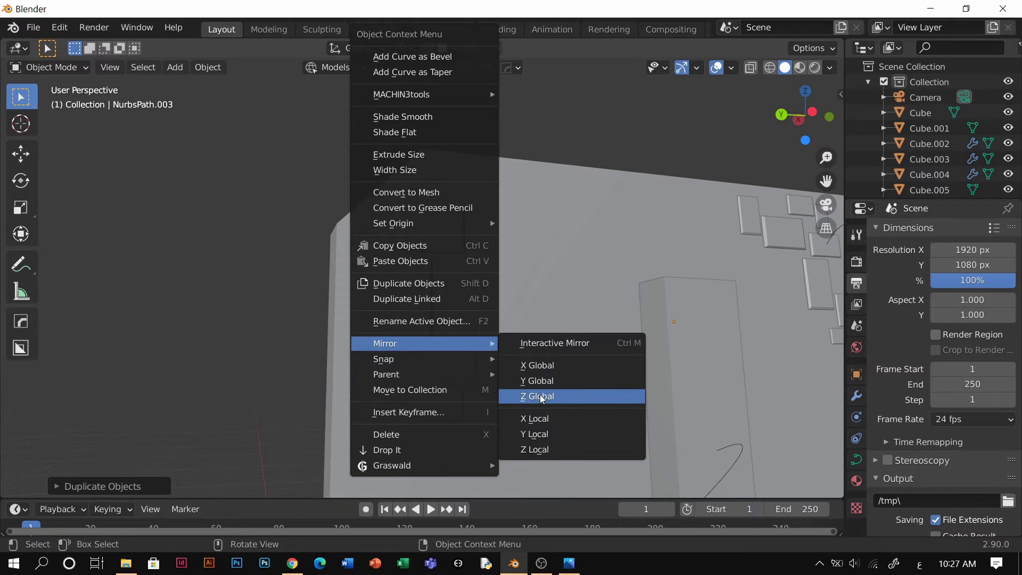
left_click(537, 383)
Step: Move the mirrored cable pair along Y so that it sits just beside the original cables
middle_click_drag(537, 383, 458, 353)
key("g")
key("y")
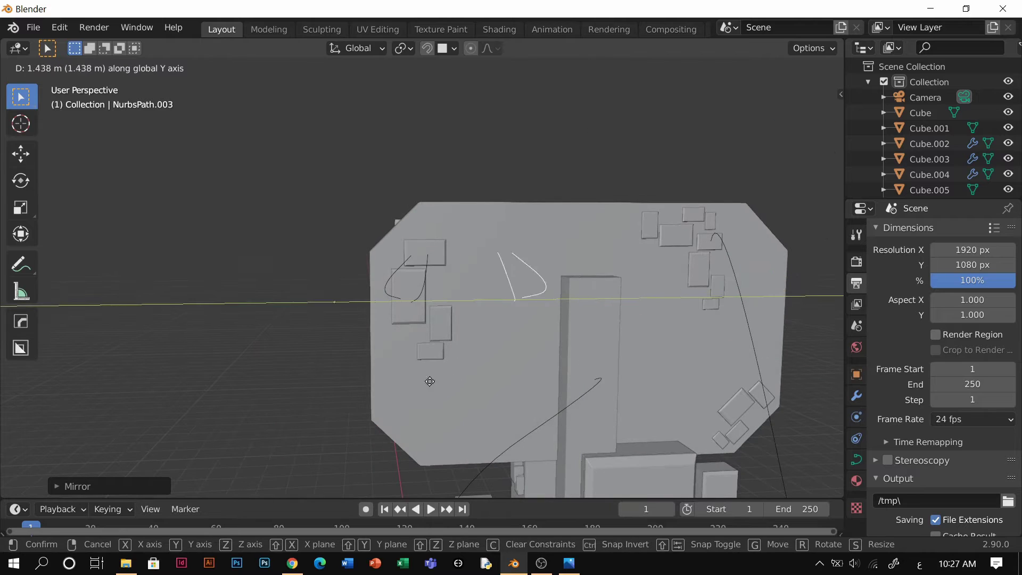
left_click(362, 383)
Step: Stretch the mirrored cable pair along Z and lower it along Z toward the small plate beneath
key("s")
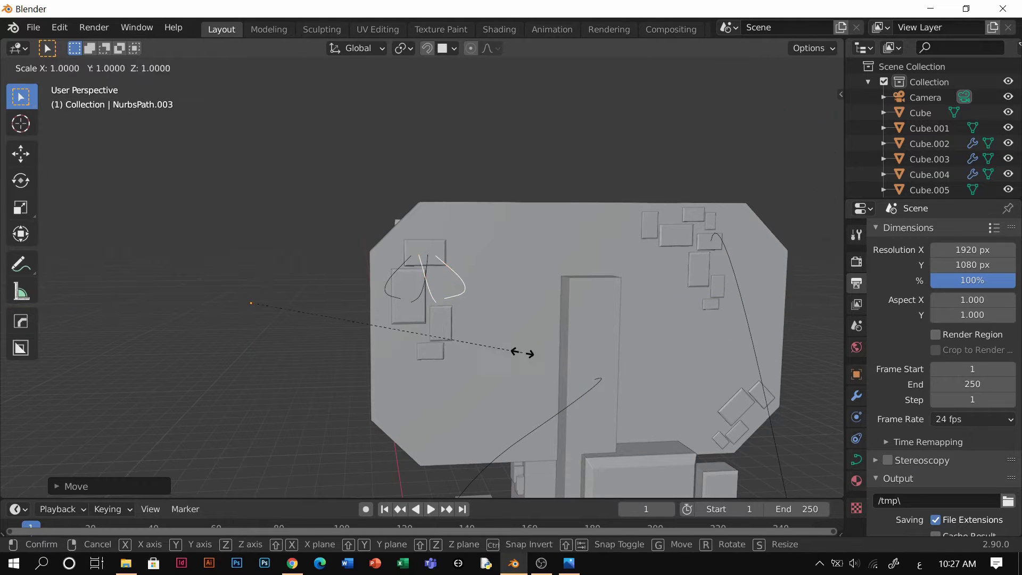
key("z")
left_click(599, 383)
key("g")
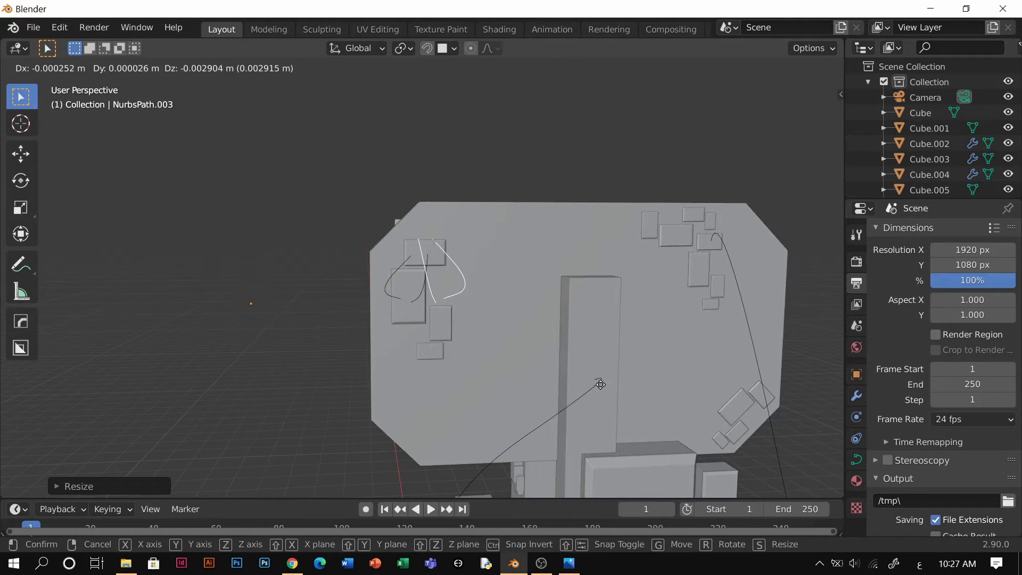
key("z")
left_click(597, 403)
middle_click_drag(524, 342, 554, 338)
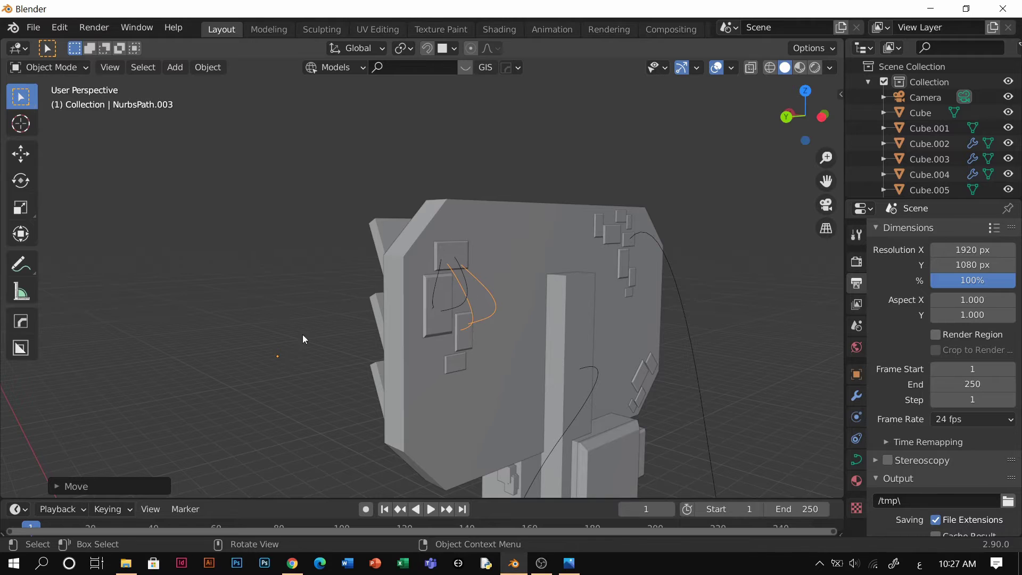
Step: Snap the 3D cursor to the mirrored cable pair's origin and set the pair's origin to its geometry
key("shift+s")
left_click(640, 341)
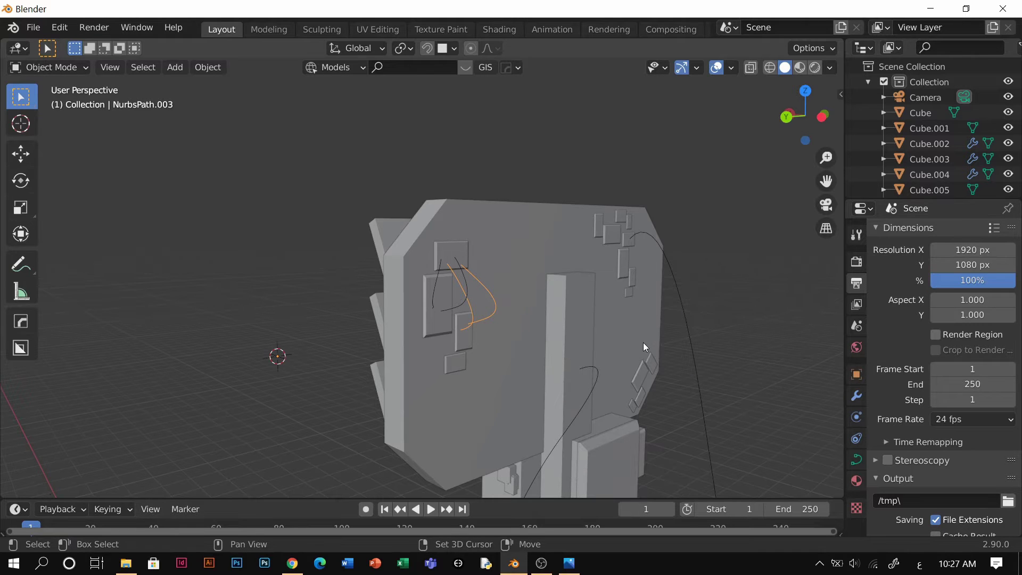
right_click(503, 321)
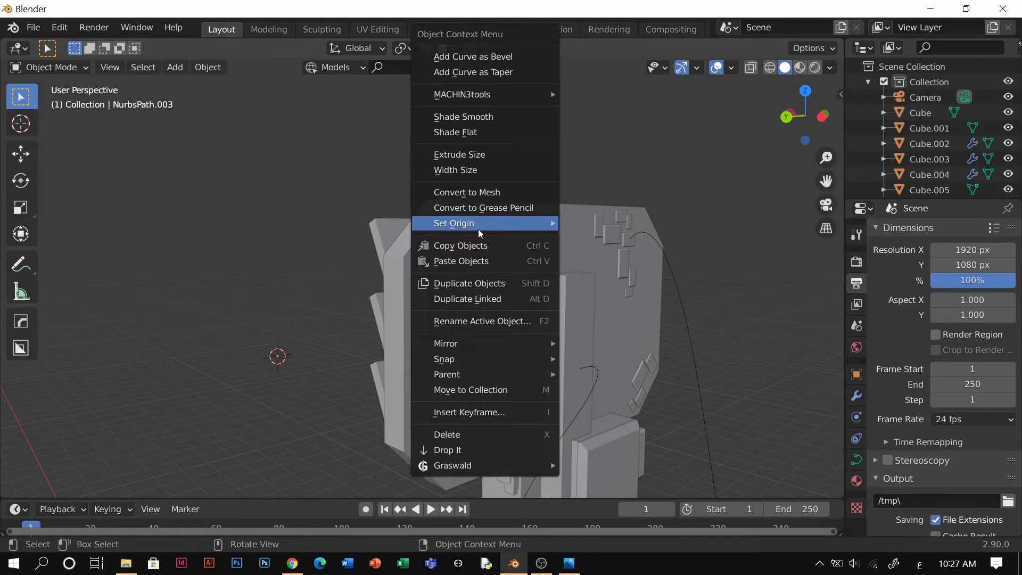
mouse_move(481, 226)
left_click(572, 230)
middle_click_drag(585, 282, 579, 334)
Step: Scale the mirrored cable pair up slightly along Z about its new origin
key("s")
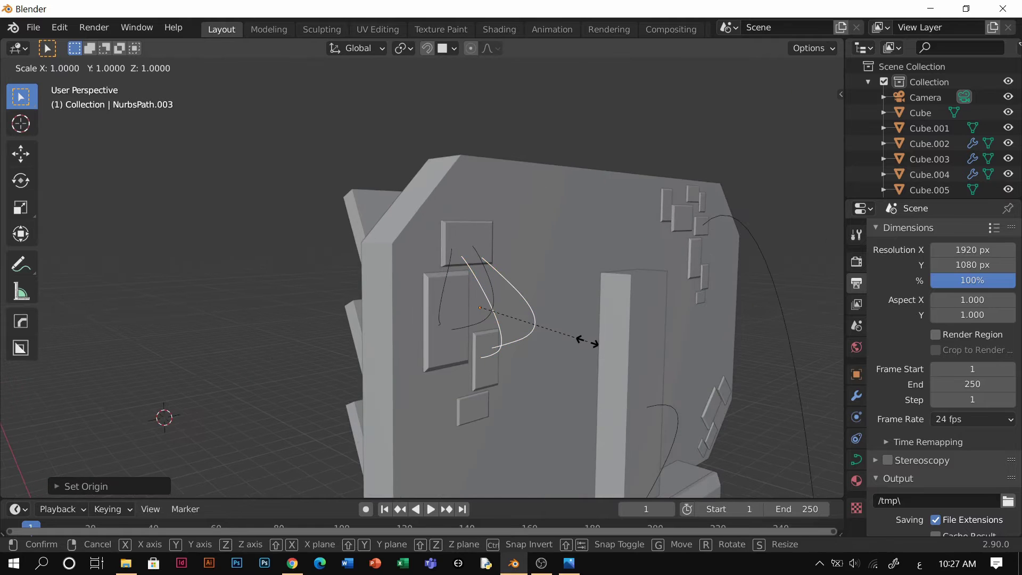
key("z")
left_click(605, 351)
scroll(500, 364, "up", 5)
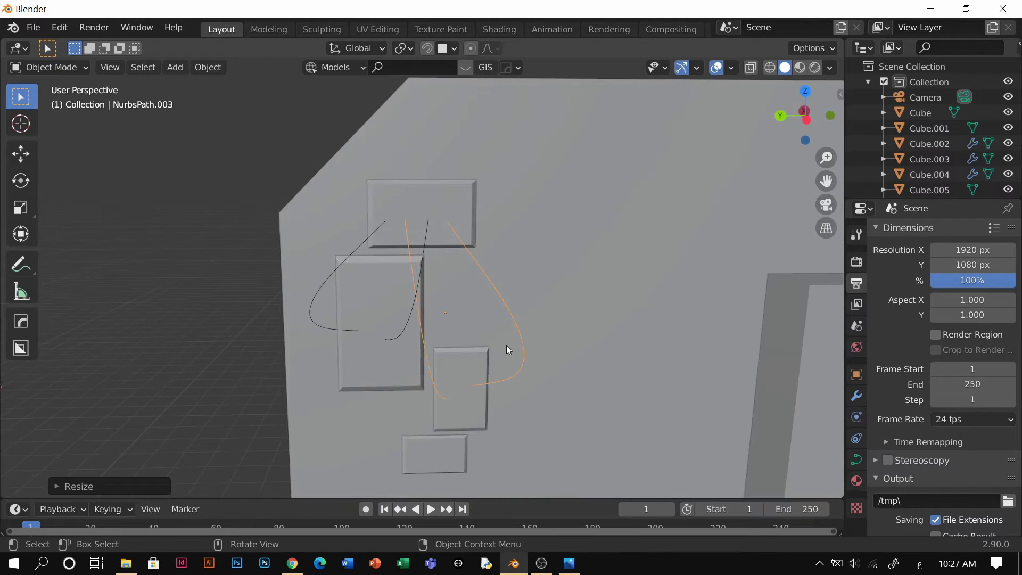
Step: Duplicate the stretched cable pair in place and mirror this new copy on the global Y axis
key("shift+d")
key("Escape")
scroll(508, 311, "down", 4)
right_click(490, 309)
key("Escape")
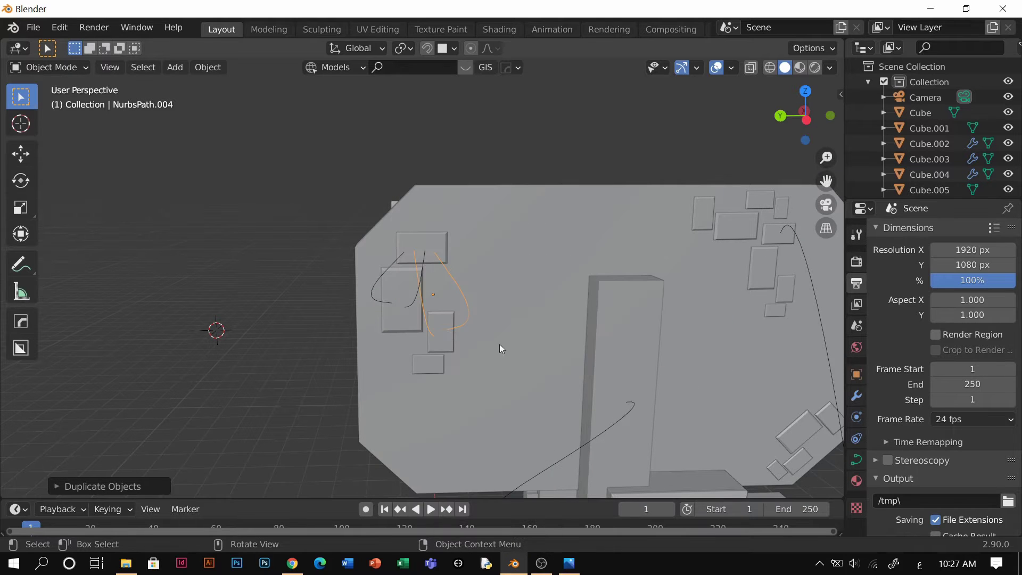
right_click(499, 349)
mouse_move(447, 414)
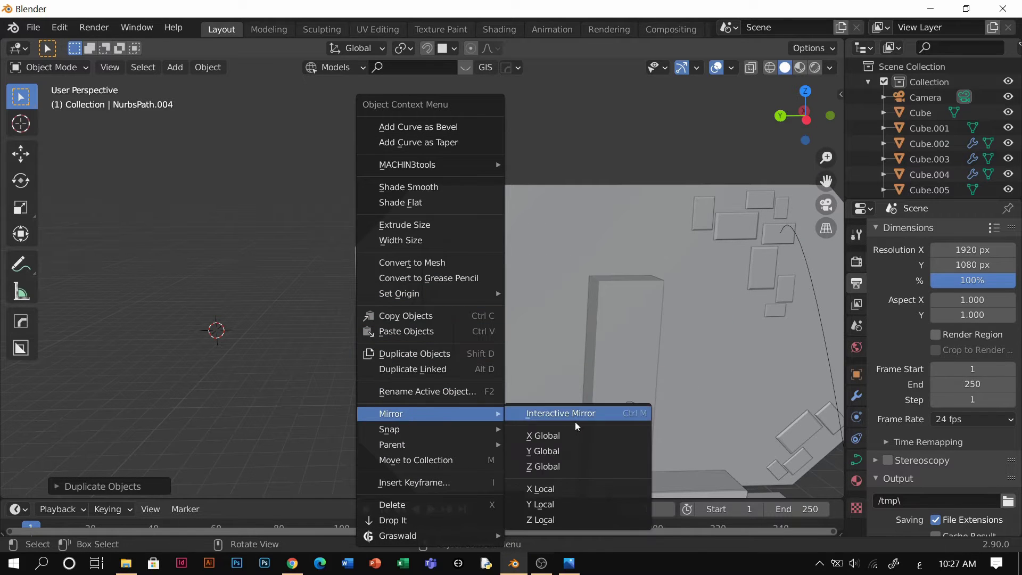
left_click(543, 451)
Step: Shift the newly mirrored cable pair along Y so that it crosses over the stretched pair
key("KP_Decimal")
key("g")
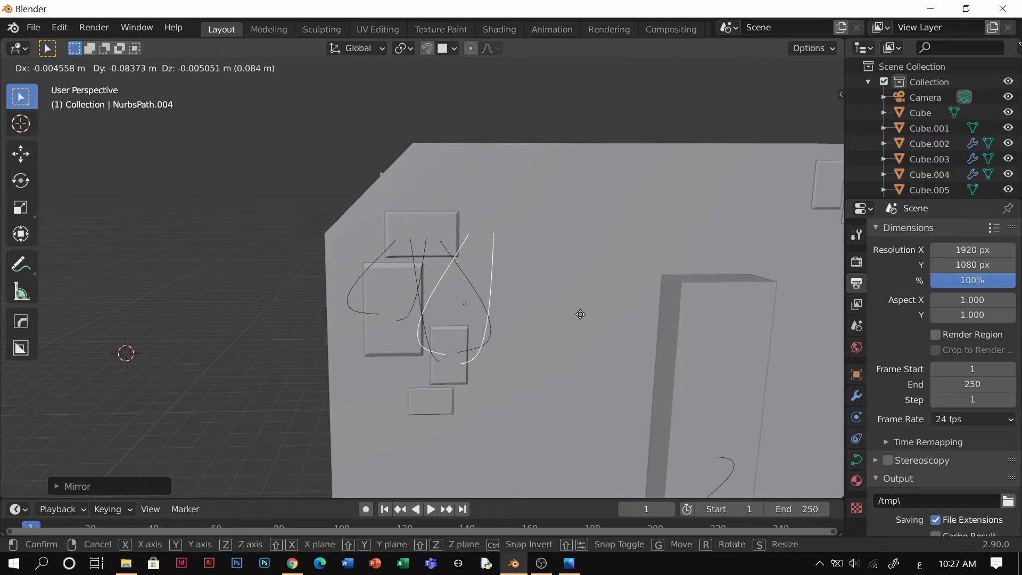
key("y")
left_click(572, 309)
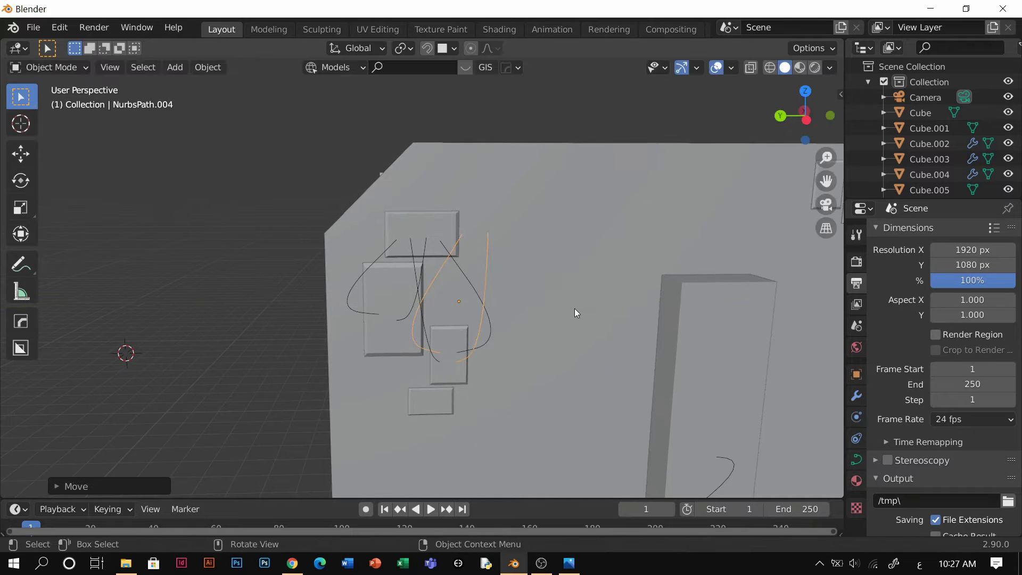
Step: Rotate the newly mirrored cable pair about -28° around global X and move it over the small plates
key("r")
key("z")
key("x")
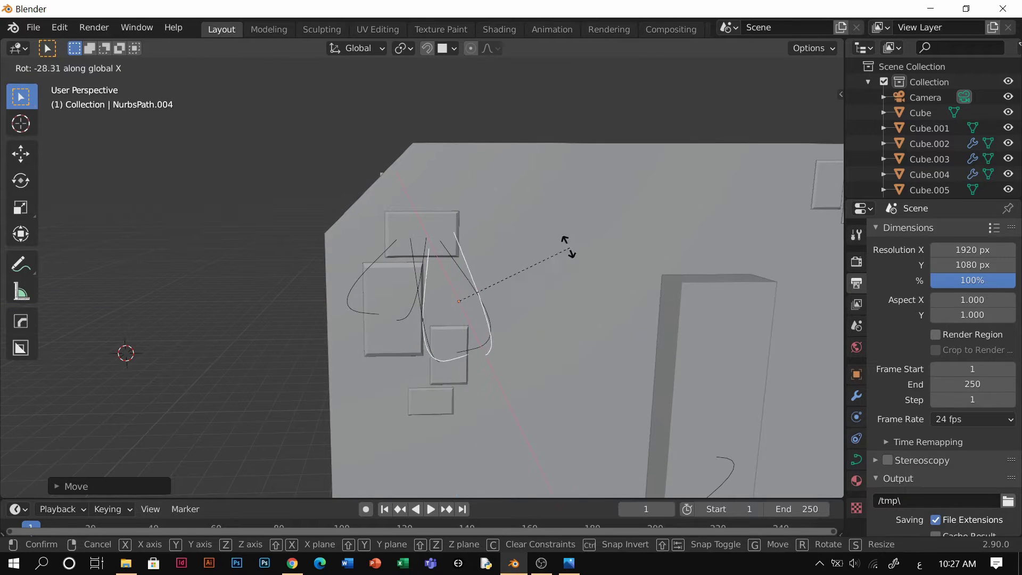
left_click(559, 237)
key("g")
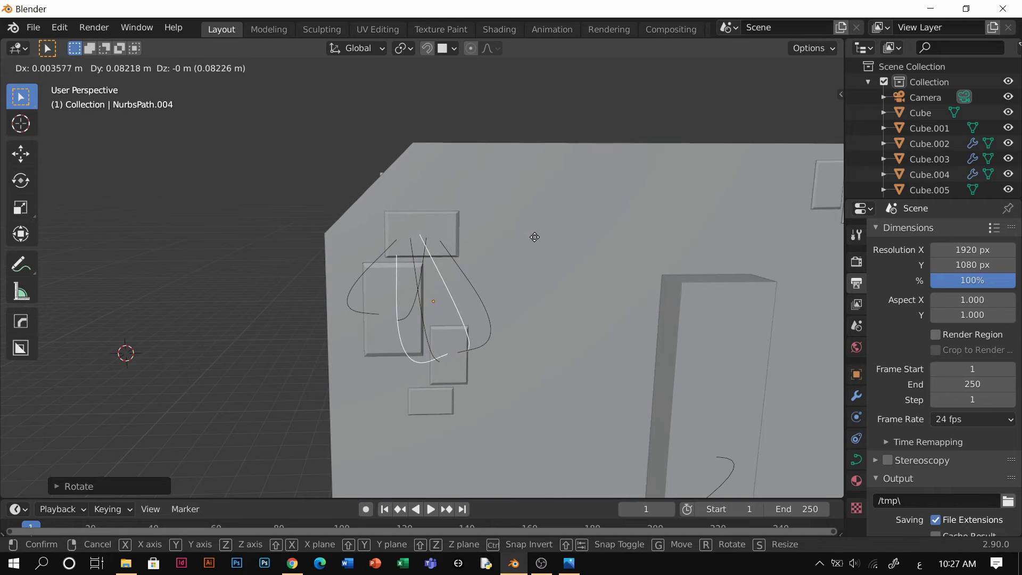
left_click(533, 226)
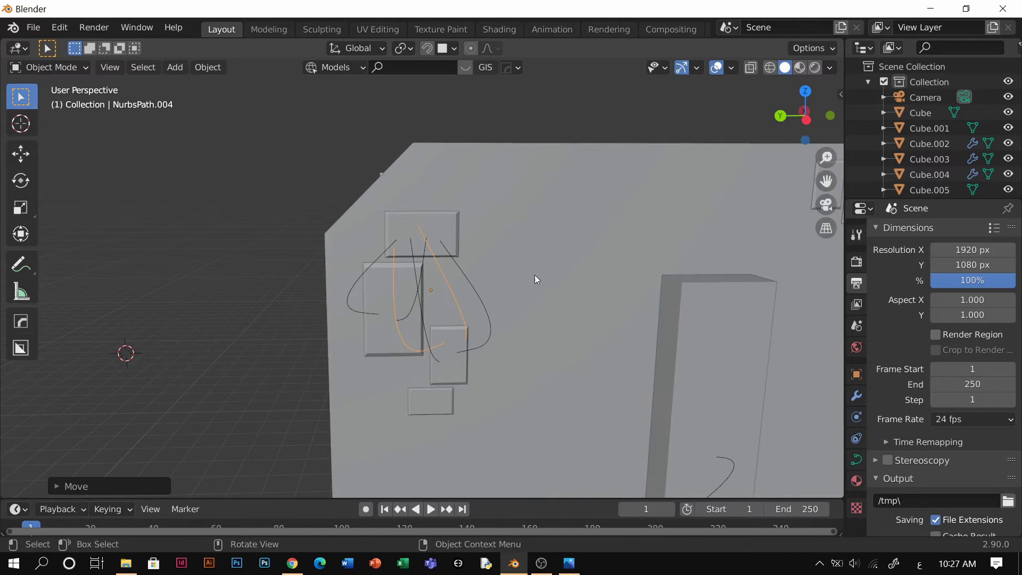
Step: Join the two cable pairs that hang over the lower small plate into one curve object
middle_click_drag(534, 275, 507, 308)
left_click(471, 279, "shift")
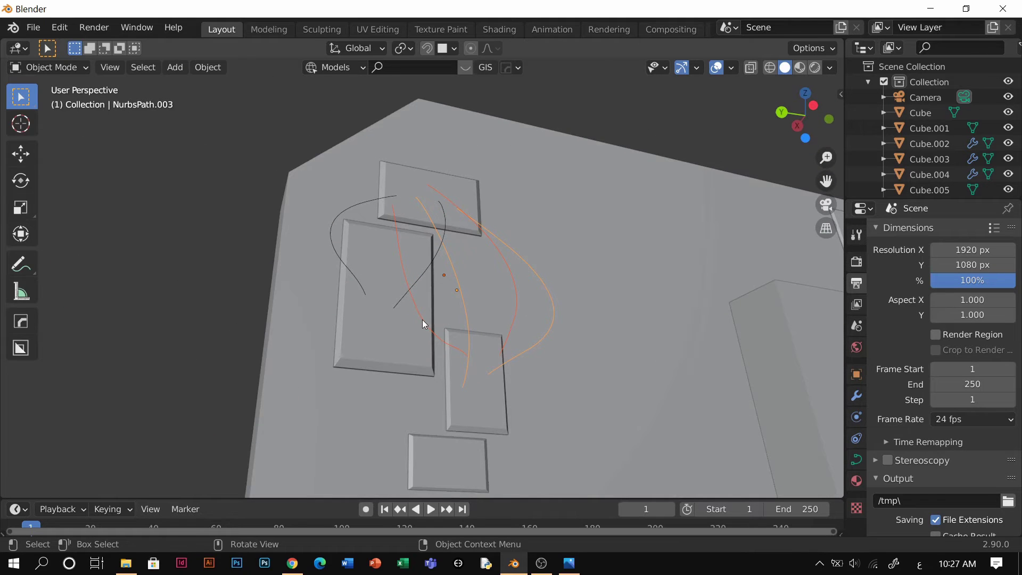
key("Tab")
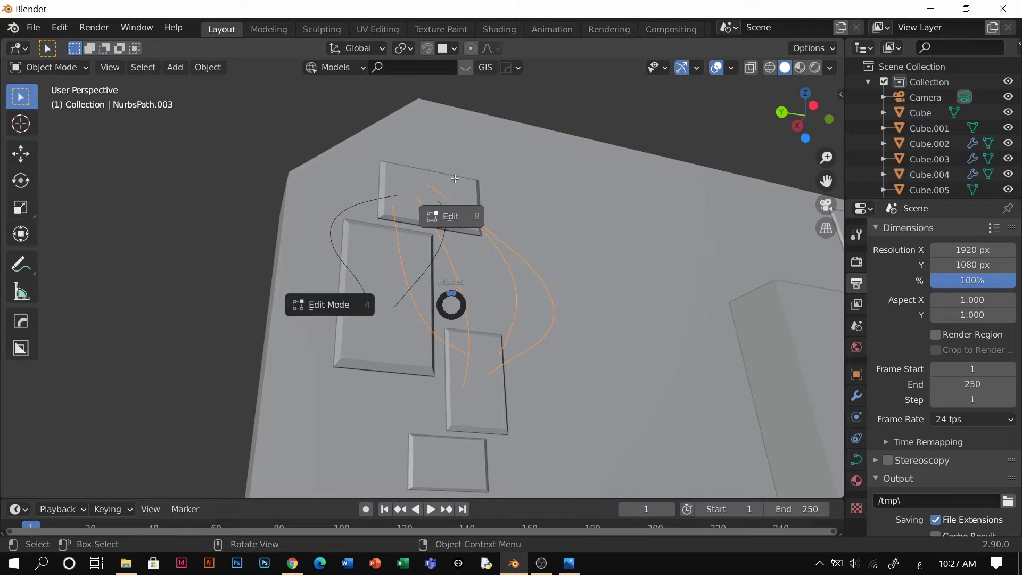
middle_click_drag(488, 358, 430, 343)
key("Tab")
scroll(478, 292, "down", 3)
right_click(478, 292)
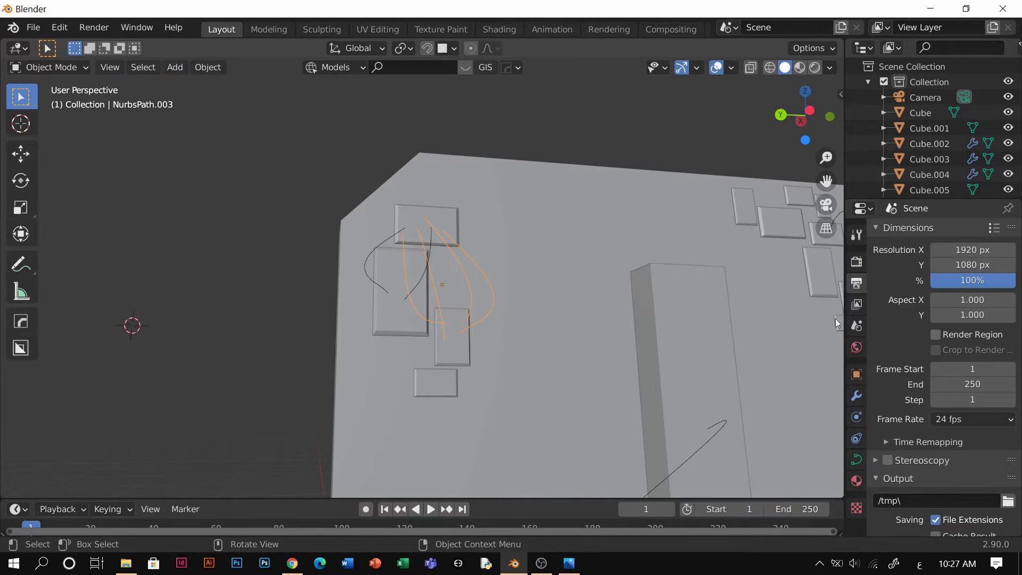
Step: Set the joined cables' bevel depth to 0.004 m in their curve geometry settings
left_click(855, 457)
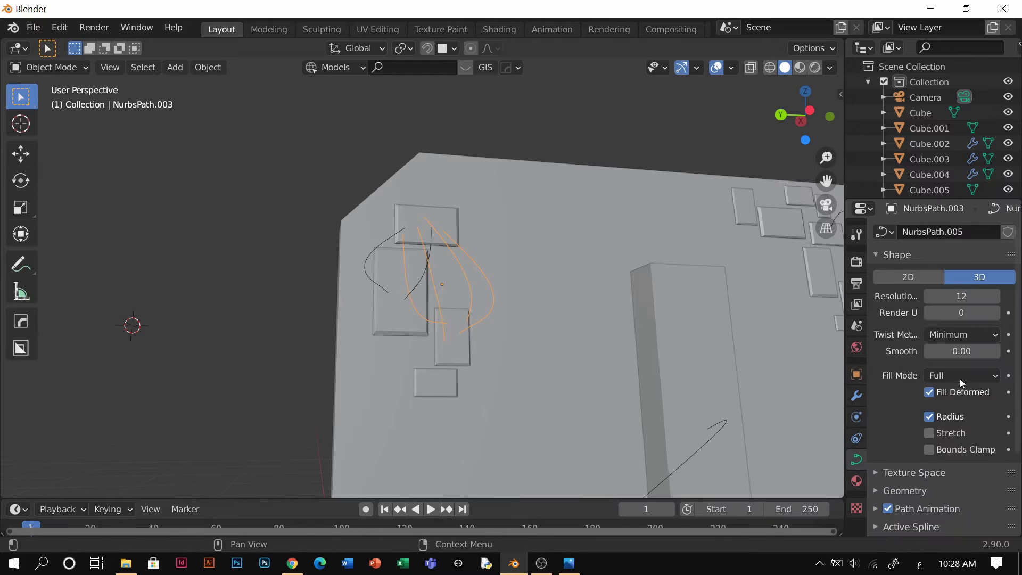
scroll(942, 410, "down", 5)
left_click(916, 382)
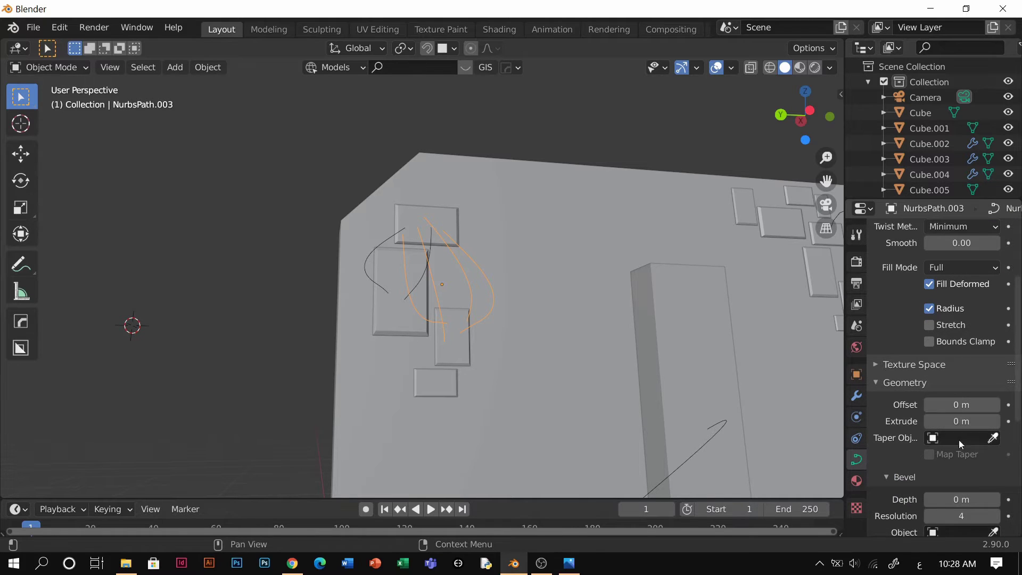
scroll(961, 444, "down", 3)
left_click_drag(958, 435, 974, 436)
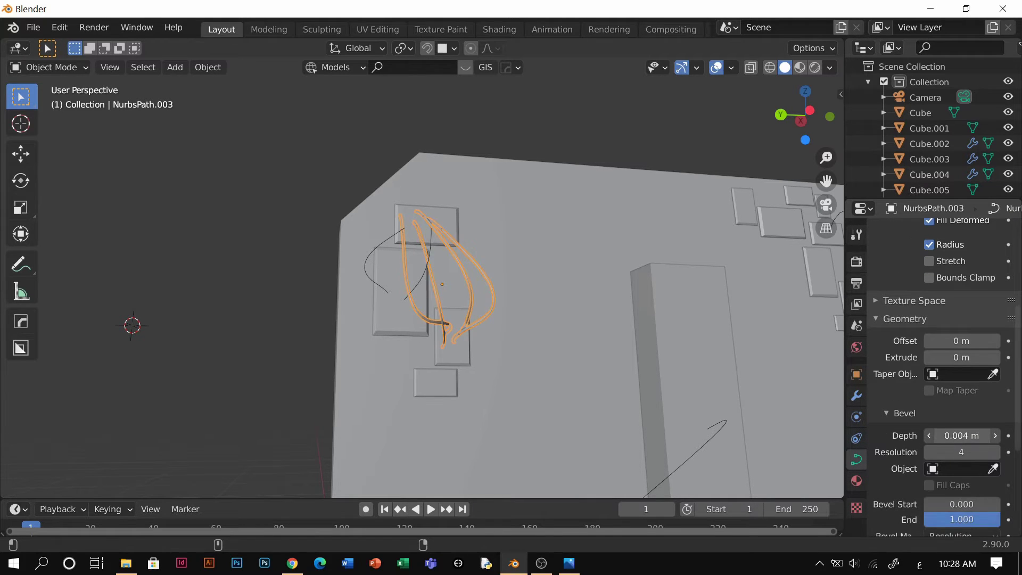
Step: Set the bevel depth of the remaining thin cable pair over the large small-plate to 0.009 m
left_click(636, 142)
scroll(539, 244, "up", 3)
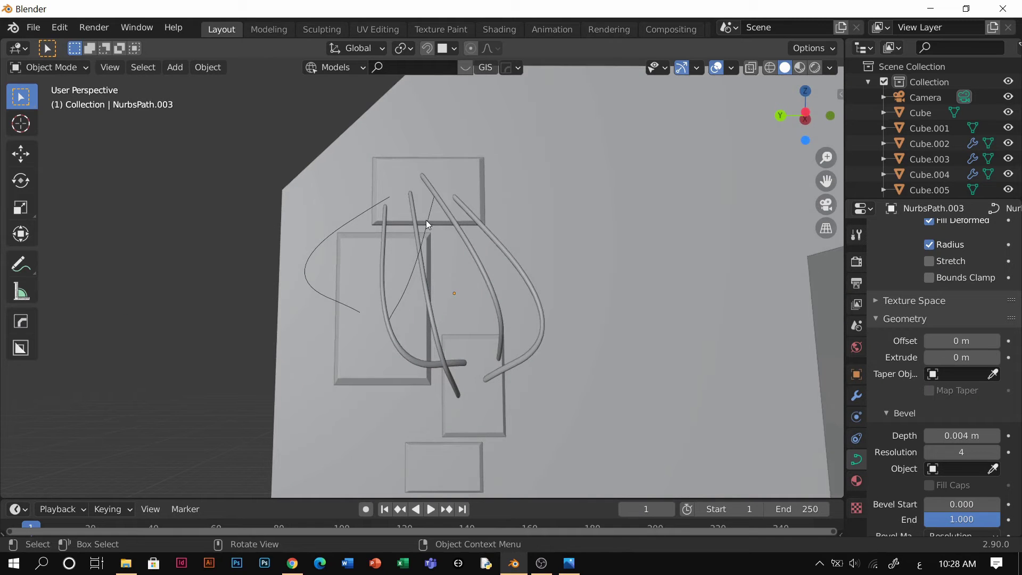
left_click(427, 222)
left_click_drag(956, 436, 970, 436)
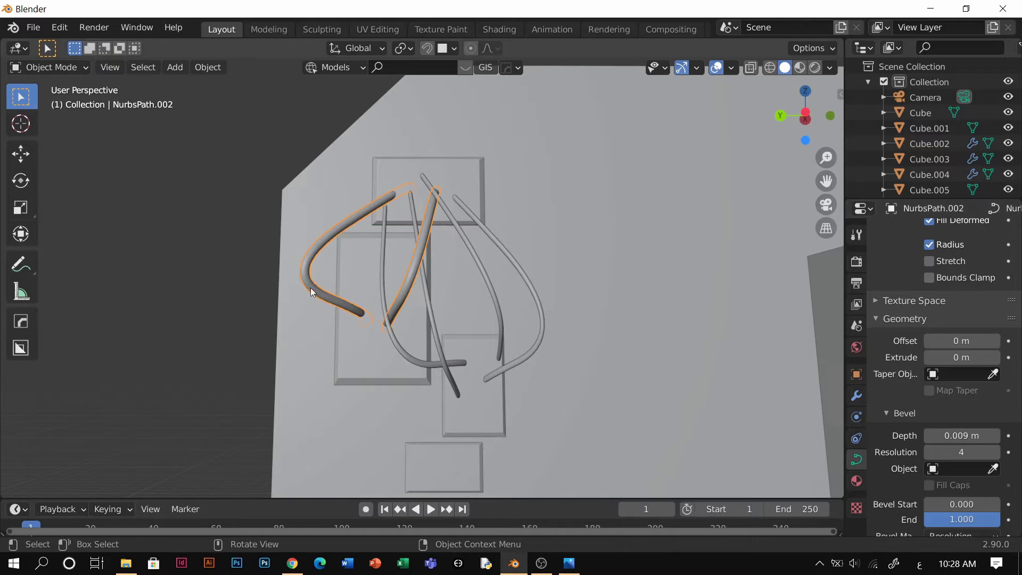
Step: Duplicate the vertical pole behind the sign in place
scroll(500, 270, "down", 5)
middle_click_drag(628, 274, 509, 186, "shift")
scroll(510, 186, "down", 3)
middle_click_drag(556, 247, 547, 134)
left_click(455, 295)
scroll(574, 226, "down", 4)
middle_click_drag(574, 226, 548, 208)
scroll(497, 254, "up", 5)
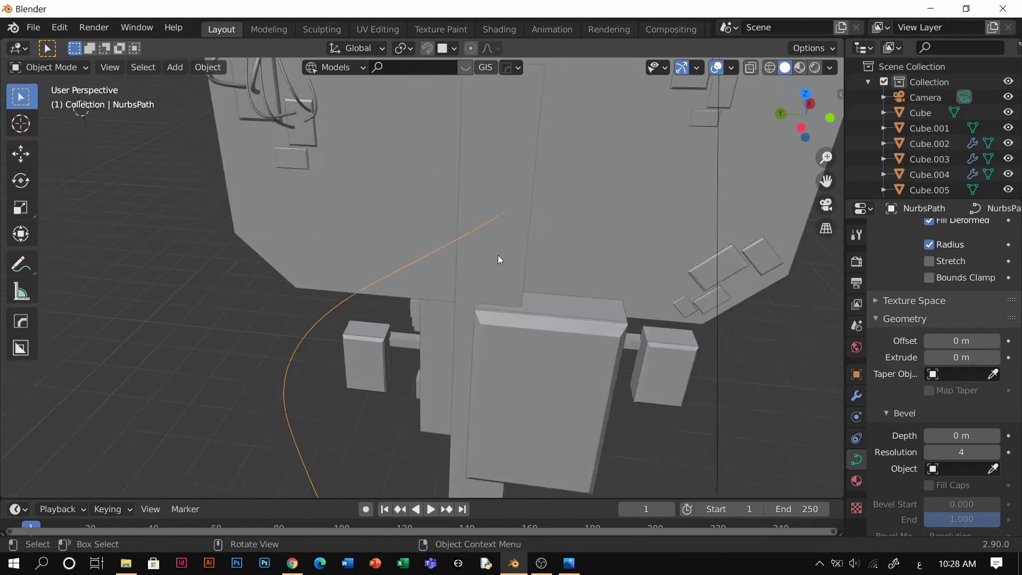
mouse_move(497, 255)
middle_mouse_down()
mouse_move(576, 275)
mouse_move(500, 264)
middle_mouse_up()
left_click(471, 250)
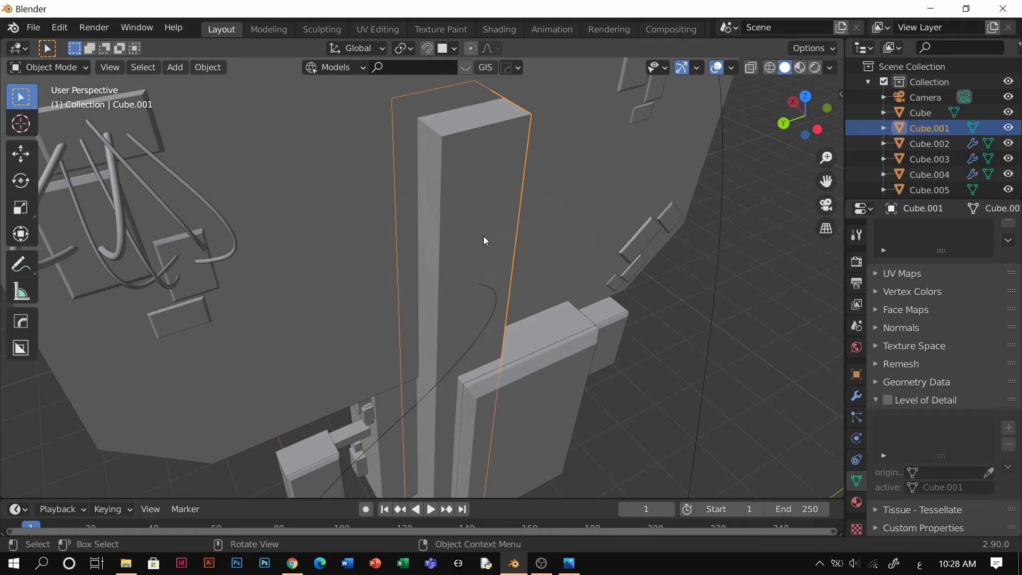
scroll(487, 269, "down", 6)
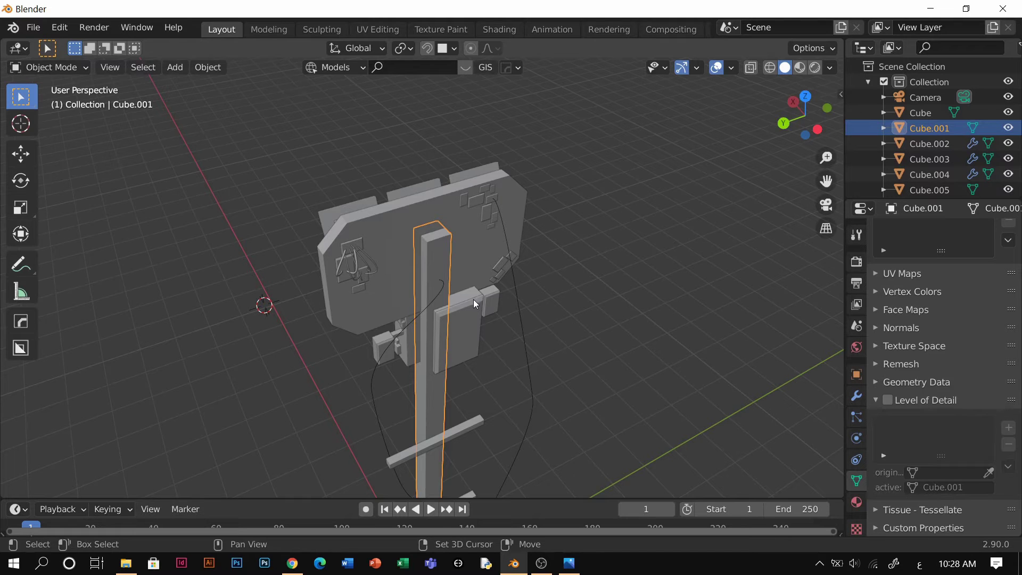
key("shift+d")
right_click(479, 301)
Step: Scale the duplicated pole down slightly
scroll(480, 302, "up", 2)
scroll(480, 303, "up", 3)
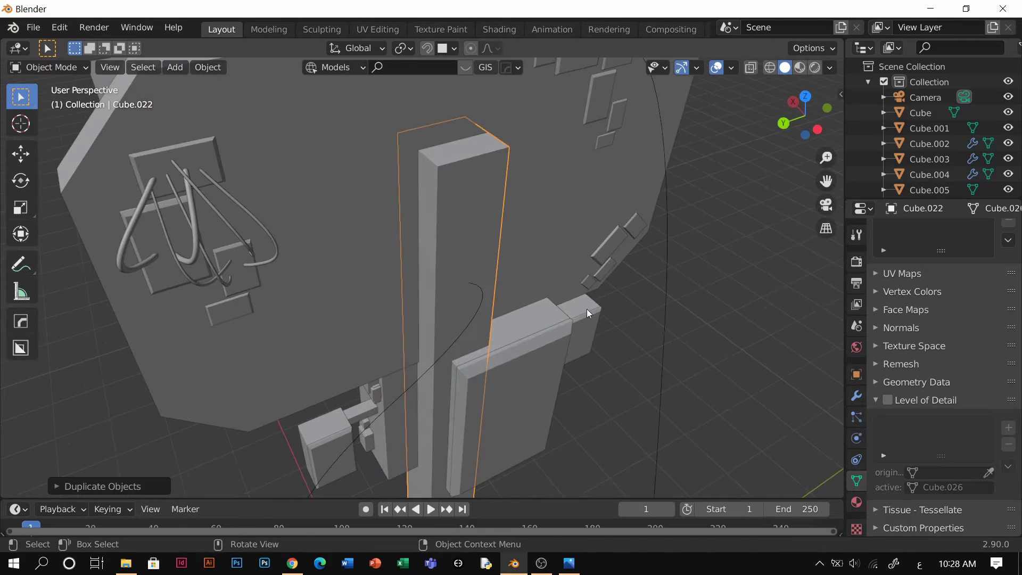
key("s")
right_click(599, 310)
key("s")
left_click(574, 324)
Step: Shift the pole copy along X so it protrudes from the pole's back face, and narrow it along Y
key("g")
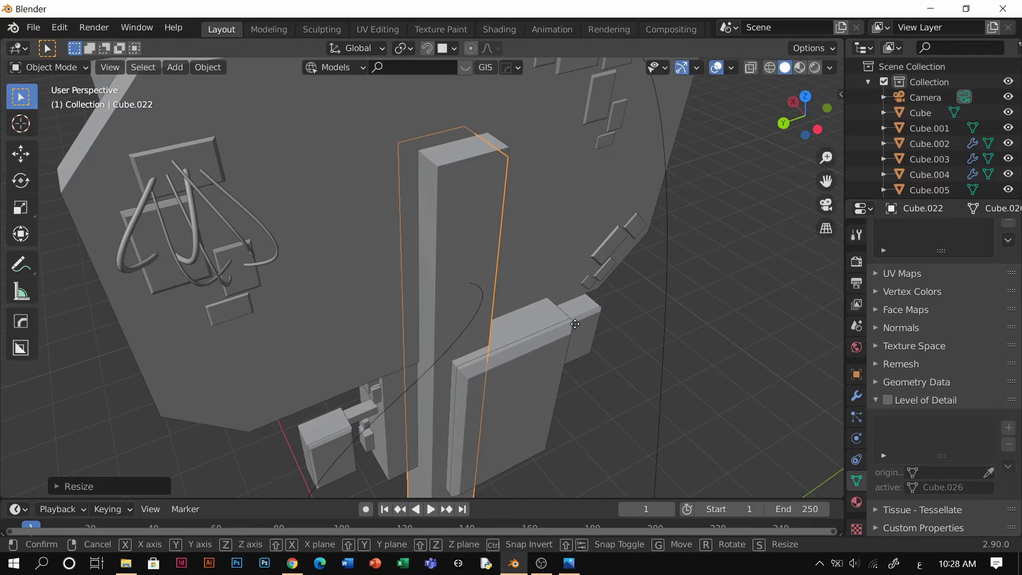
key("x")
left_click(625, 319)
key("s")
key("x")
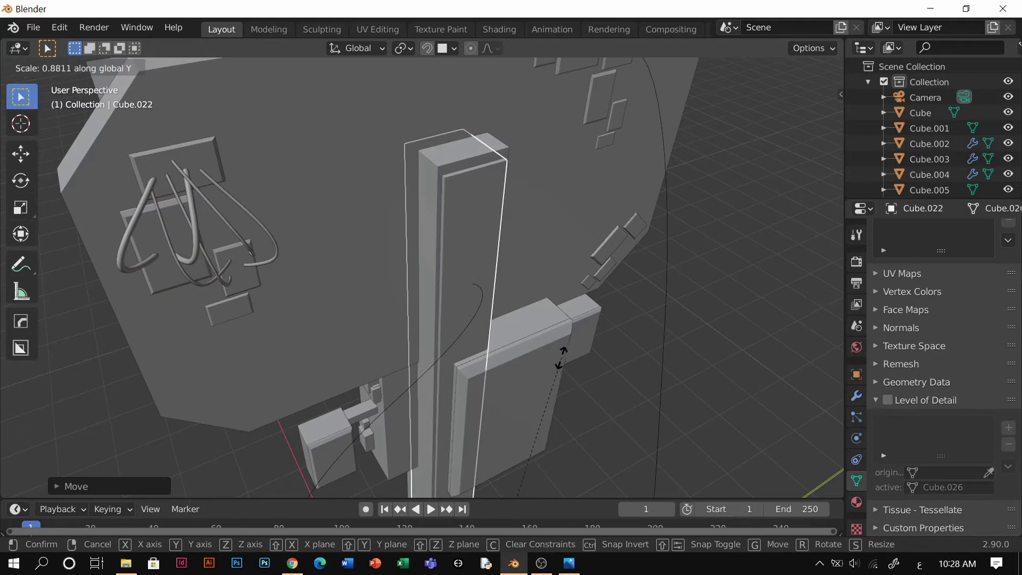
left_click(535, 392)
Step: Apply the transform of the narrowed pole copy
middle_click_drag(534, 391, 477, 251)
key("ctrl+a")
left_click(520, 235)
middle_click_drag(597, 276, 500, 334)
middle_click_drag(500, 296, 468, 335, "shift")
middle_click_drag(469, 335, 466, 293)
middle_click_drag(465, 234, 459, 334, "shift")
middle_click_drag(450, 241, 567, 219)
left_click(438, 245)
left_click(436, 264)
left_click(427, 258)
Step: Thicken the long cable hanging from the sign's upper plates by raising its bevel depth
left_click(578, 230)
scroll(578, 230, "down", 3)
middle_click_drag(562, 287, 548, 170, "shift")
scroll(547, 170, "down", 4)
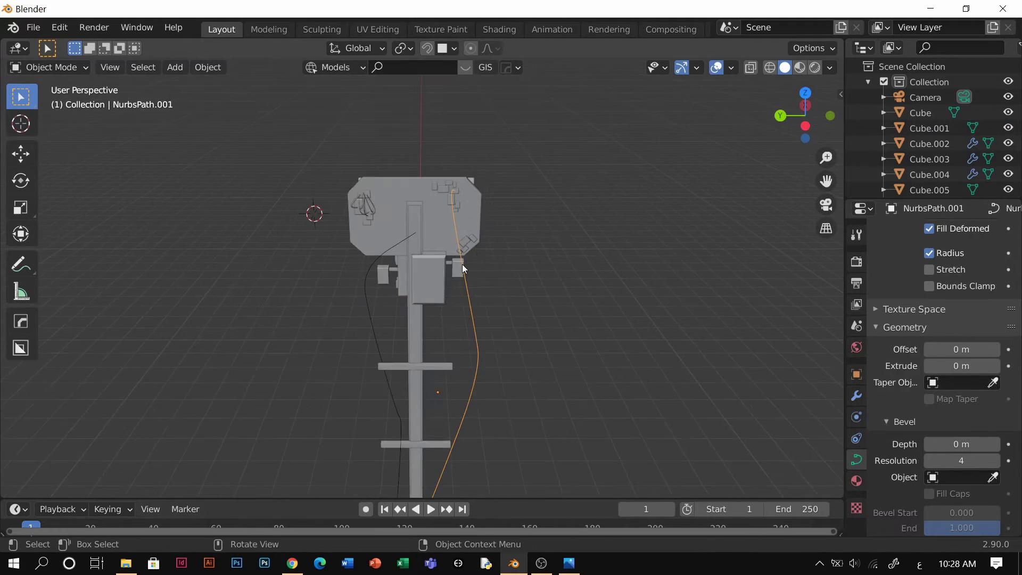
middle_click_drag(462, 264, 438, 254)
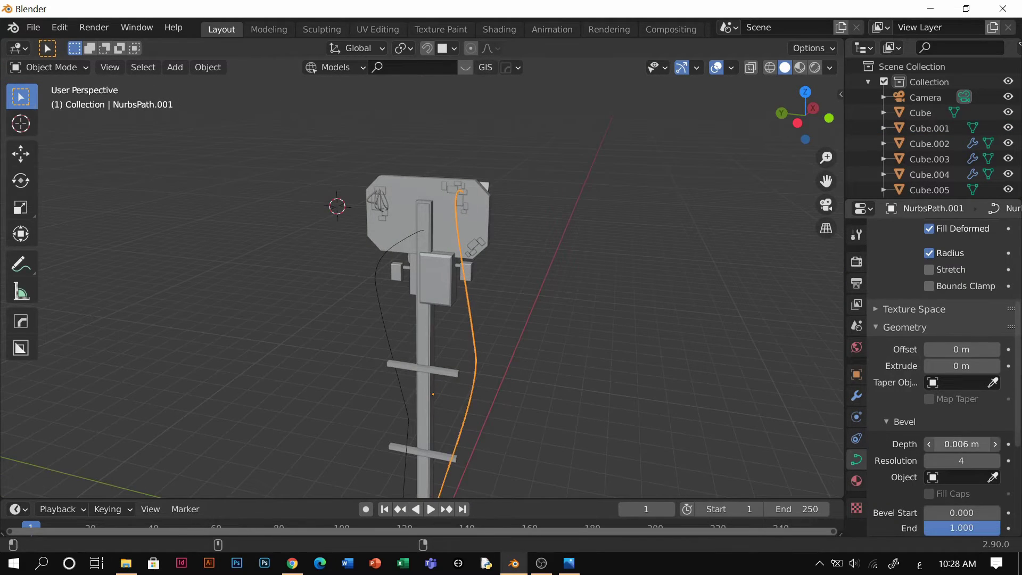
left_click(550, 359)
Step: Set the bevel depth of the long cable that starts at the pole to 0.027 m
middle_click_drag(550, 360, 404, 319)
left_click(296, 316)
left_click_drag(961, 444, 974, 444)
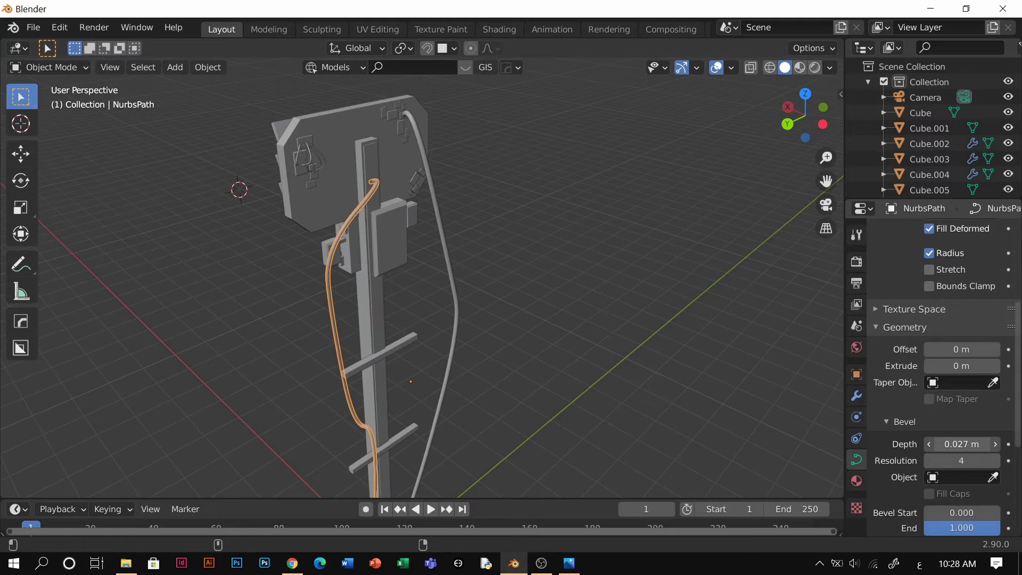
left_click(599, 323)
Step: Try to bevel the top edges of the original pole behind the sign
middle_click_drag(360, 276, 495, 175)
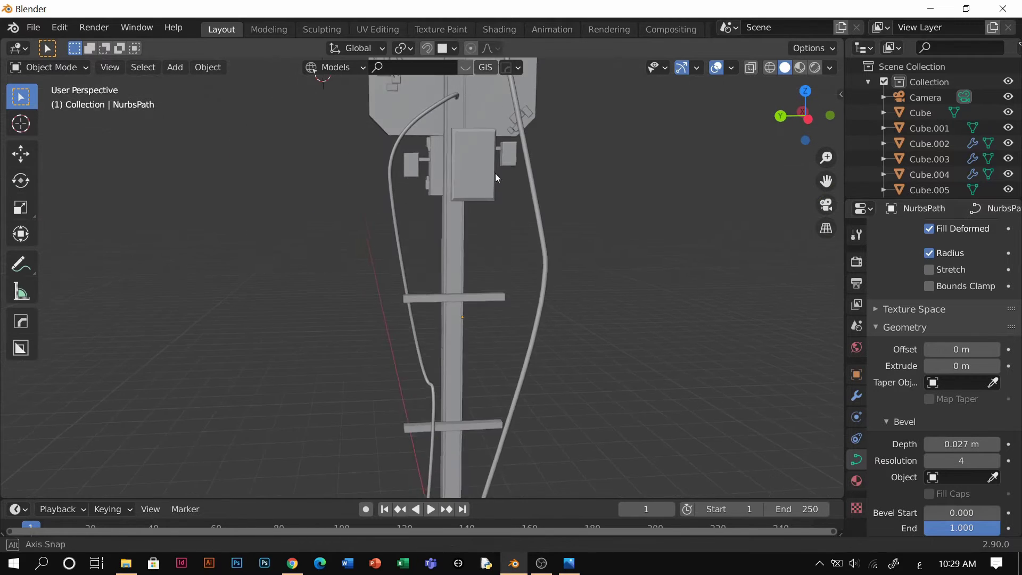
scroll(446, 253, "down", 3)
middle_click_drag(446, 254, 463, 272)
scroll(519, 253, "up", 8)
middle_click_drag(520, 254, 484, 249)
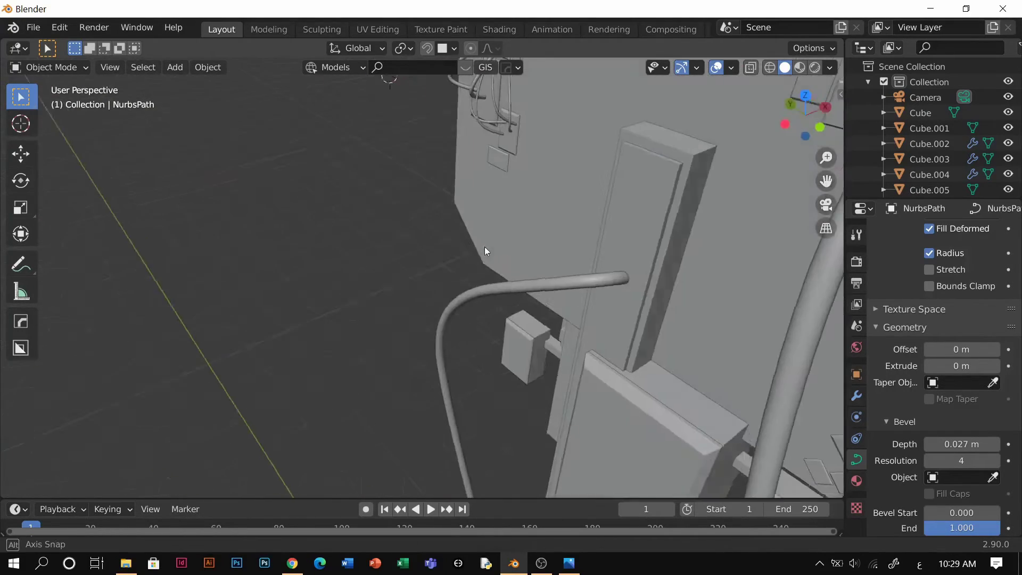
scroll(586, 256, "down", 3)
scroll(547, 229, "up", 2)
left_click(607, 154)
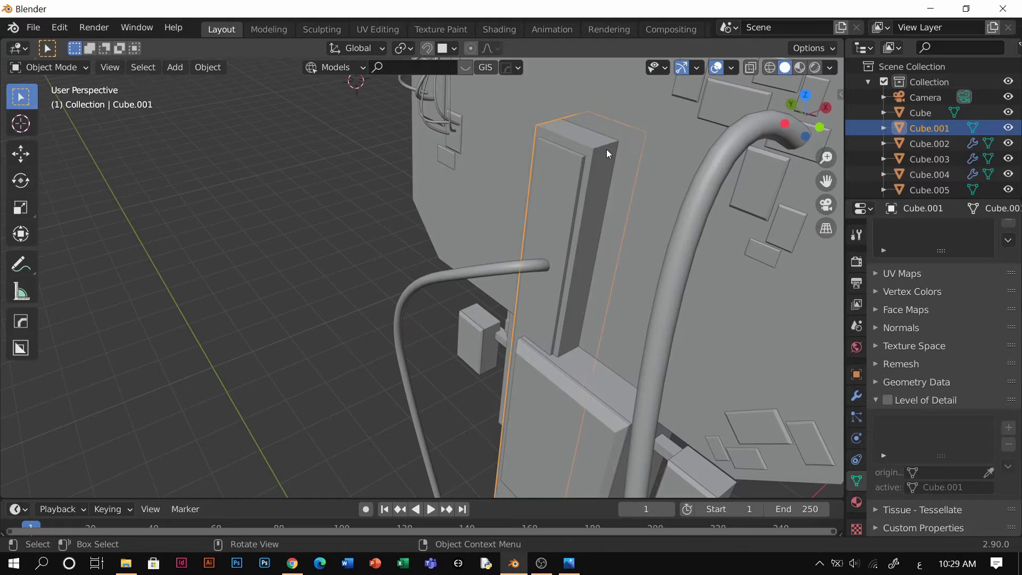
left_click(606, 148)
key("Tab")
key("alt+a")
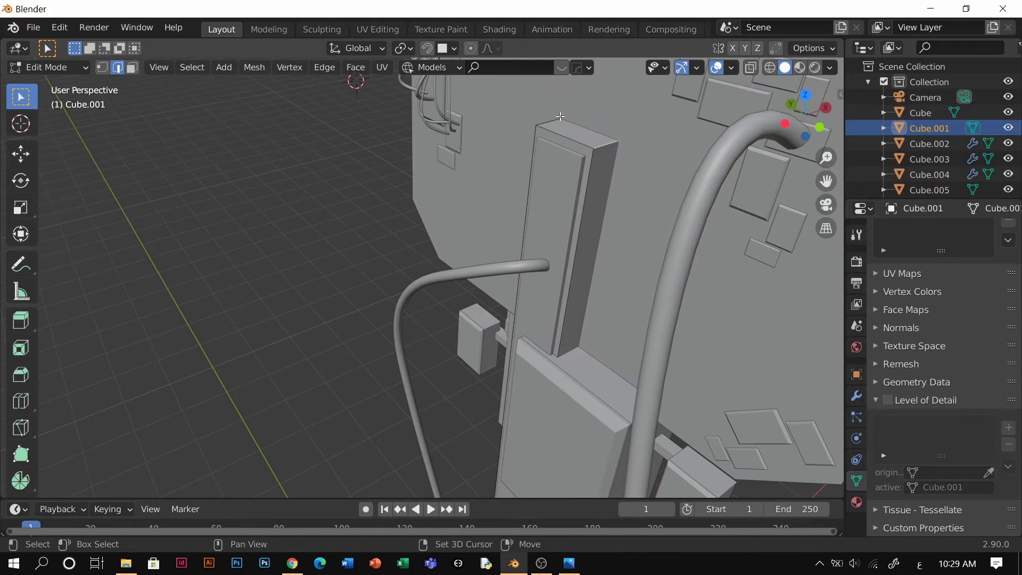
key("ctrl+b")
right_click(643, 196)
Step: Return to Object Mode and apply the original pole's scale
key("Tab")
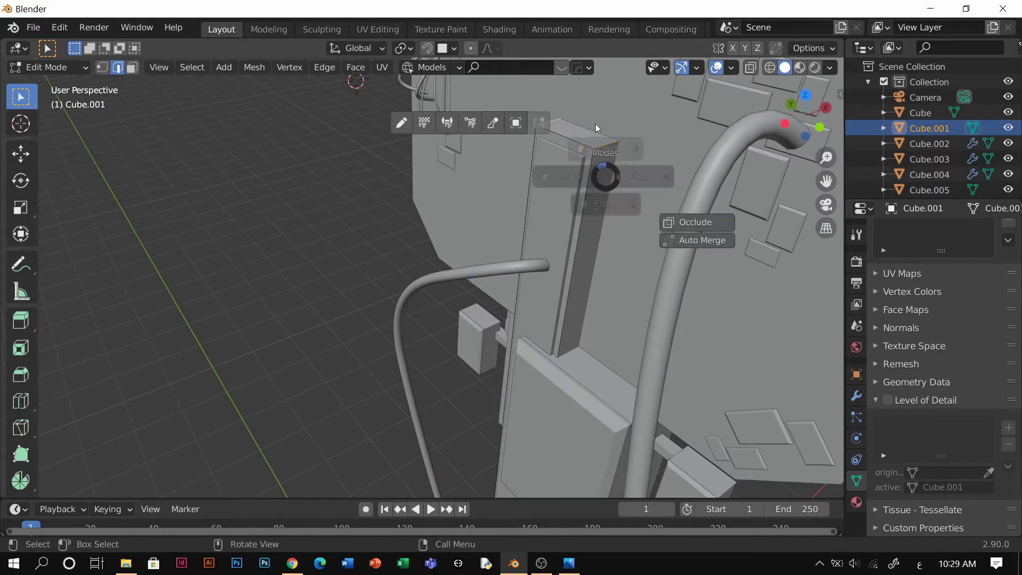
key("ctrl+a")
key("s")
key("Tab")
key("ctrl+b")
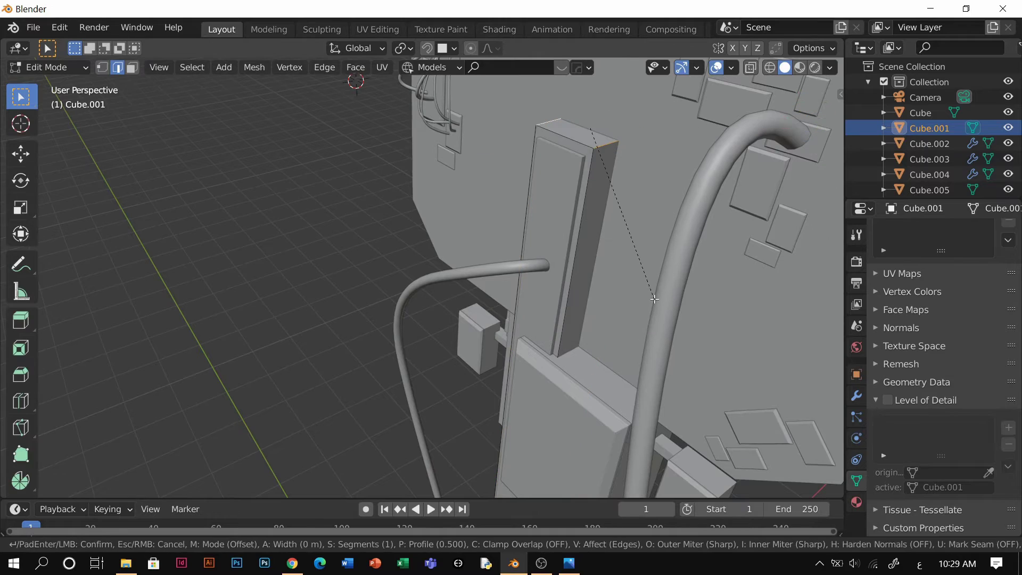
key("Escape")
key("Tab")
Step: Duplicate the chamfered sign panel and move the copy about 0.17 m along global X toward the front slats
middle_click_drag(616, 167, 565, 256)
left_click(461, 233)
middle_click_drag(460, 233, 490, 165)
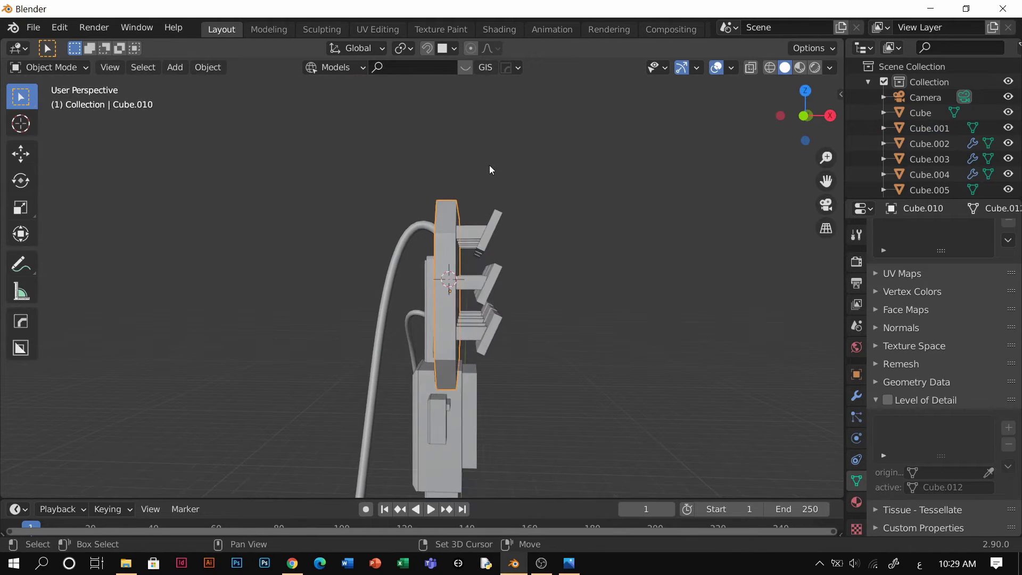
key("shift+d")
key("x")
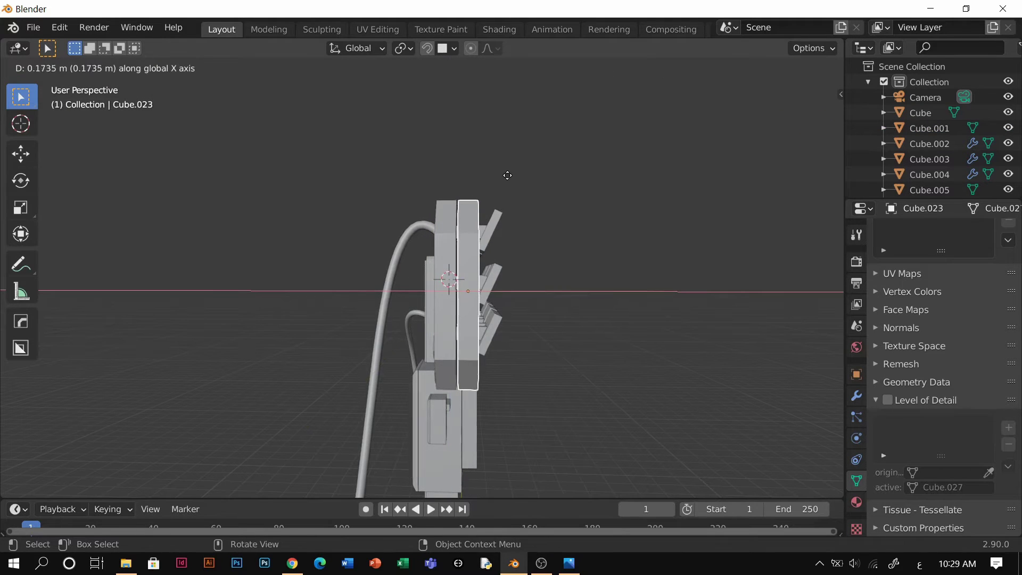
left_click(507, 175)
Step: Scale the front panel copy down uniformly to about 0.93 and reduce its height further along Z
middle_click_drag(508, 175, 708, 336)
key("s")
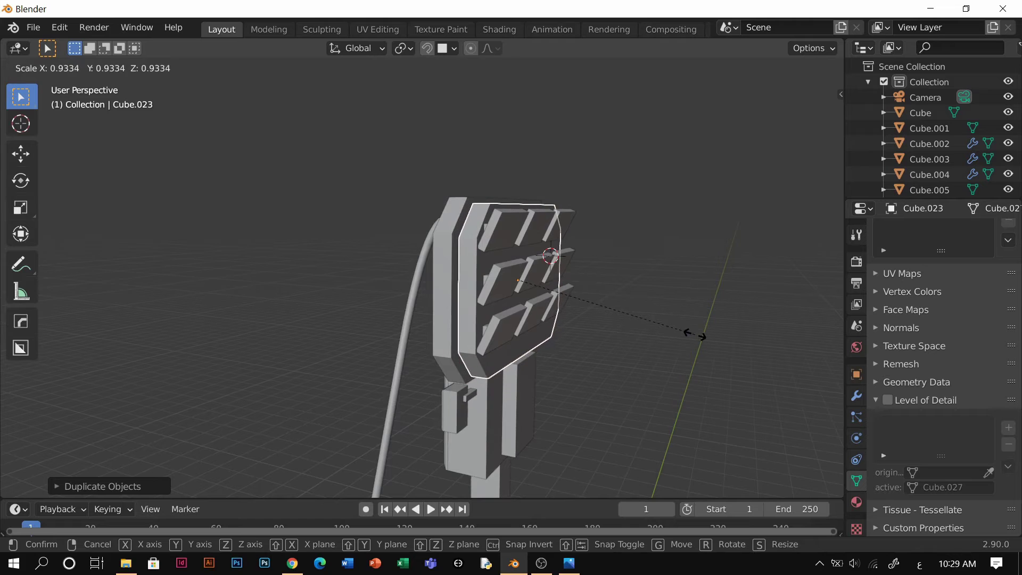
left_click(699, 335)
key("s")
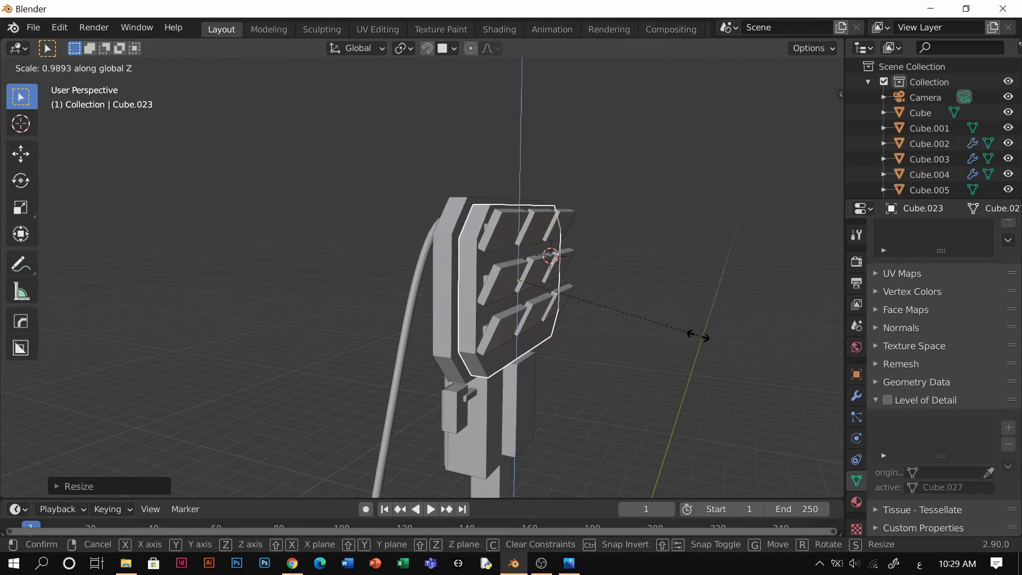
left_click(679, 328)
Step: Raise the front panel copy slightly along global Z
key("g")
key("z")
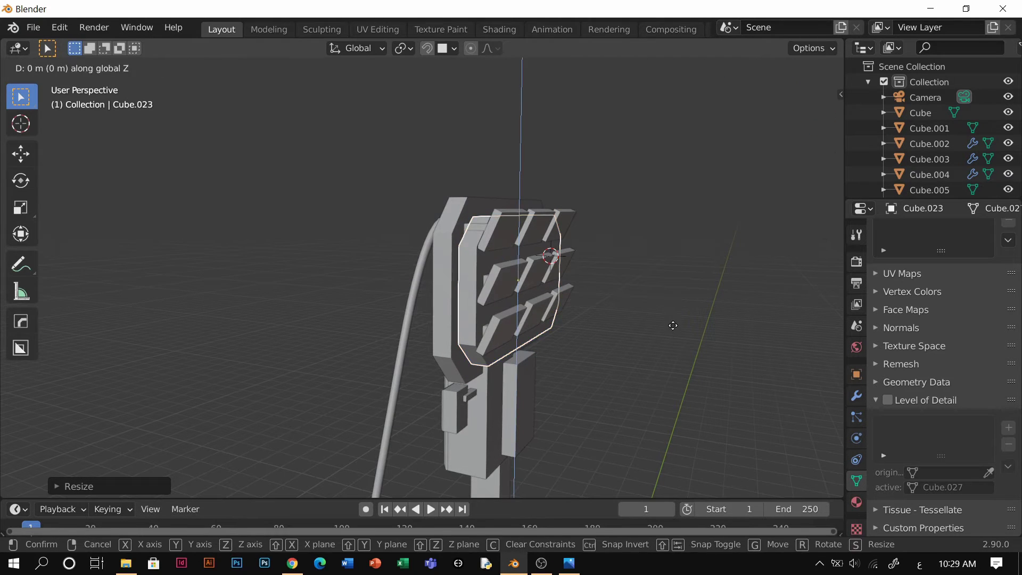
left_click(560, 283)
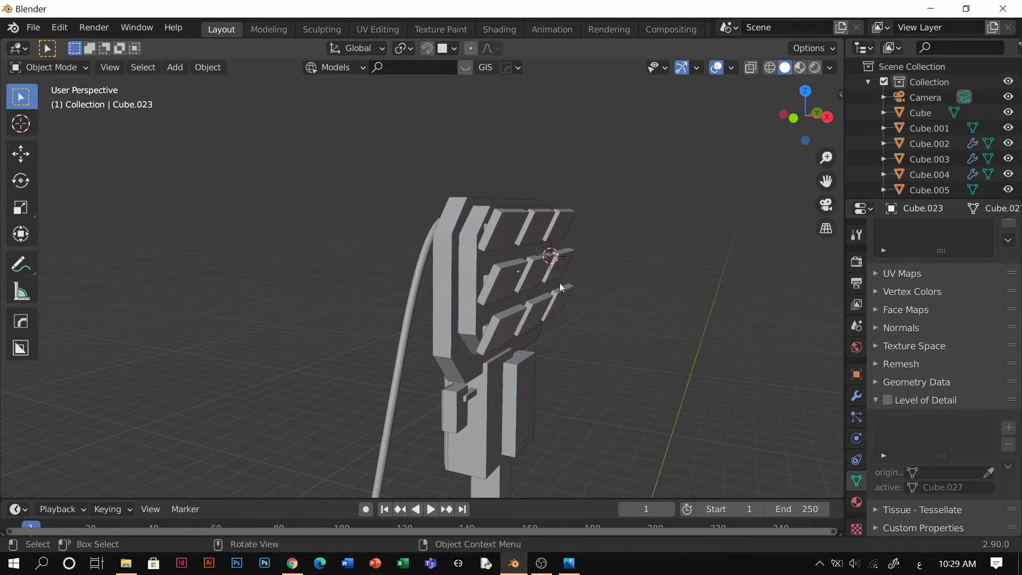
Step: Thin the front panel copy along X and move it about -0.04 m along X toward the original panel
middle_click_drag(560, 283, 464, 290)
key("s")
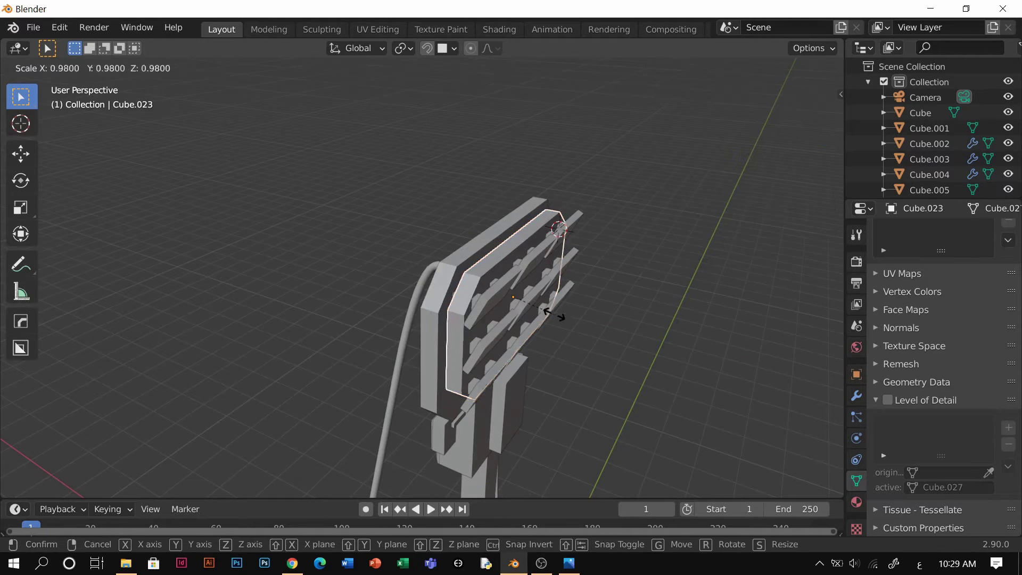
key("x")
left_click(527, 306)
key("g")
key("x")
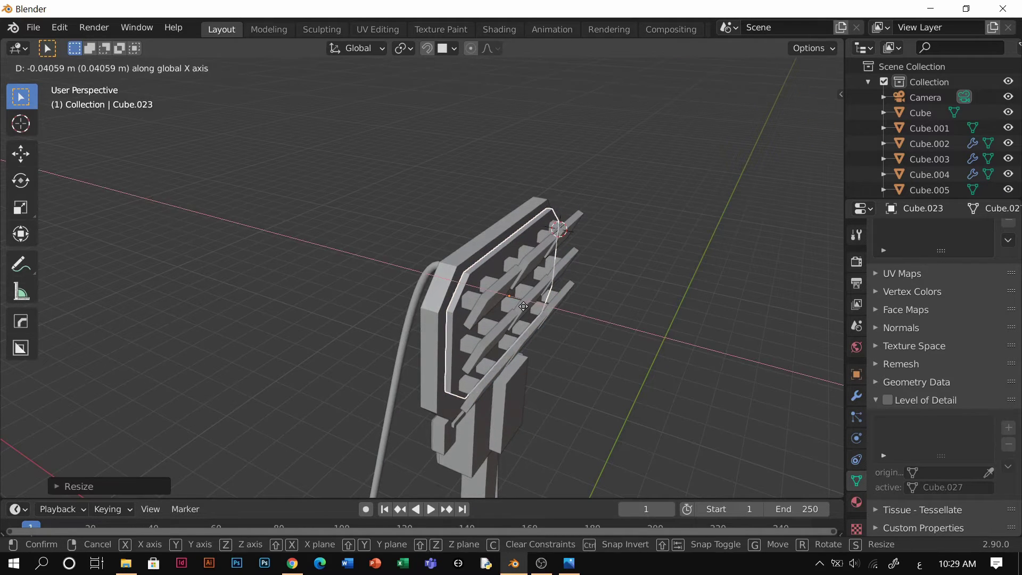
left_click(523, 306)
Step: Isolate the thin front panel copy in local view
scroll(487, 300, "up", 3)
key("Tab")
scroll(533, 301, "up", 2)
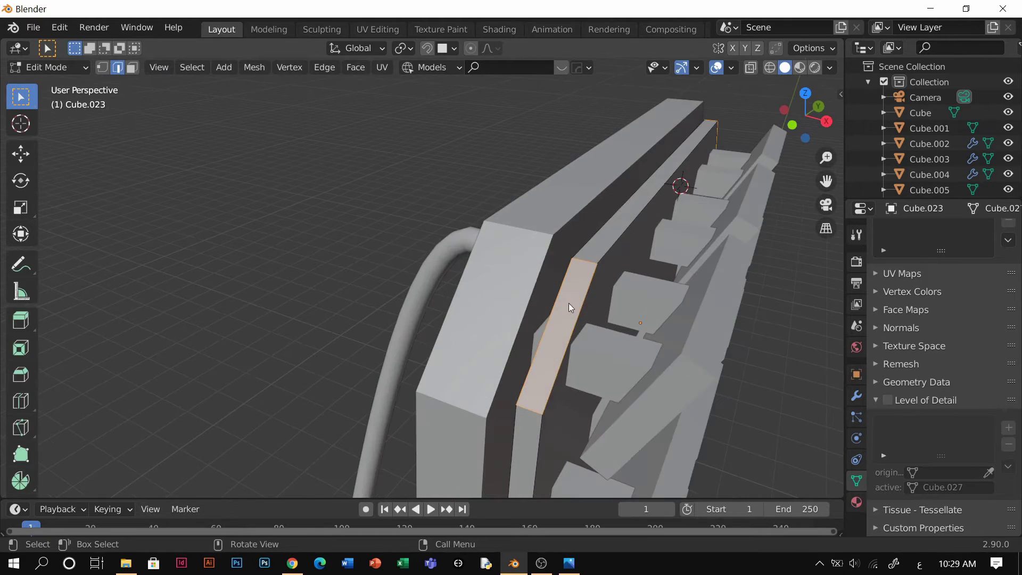
key("Tab")
scroll(583, 236, "down", 4)
key("KP_Divide")
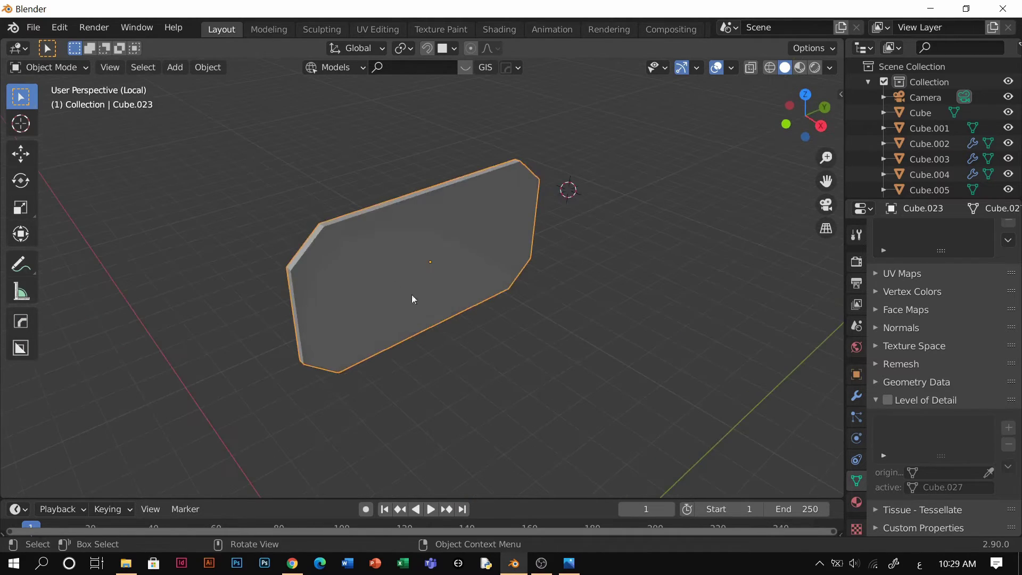
Step: Try to triangulate the selected corner faces of the isolated panel
key("Tab")
left_click(656, 299)
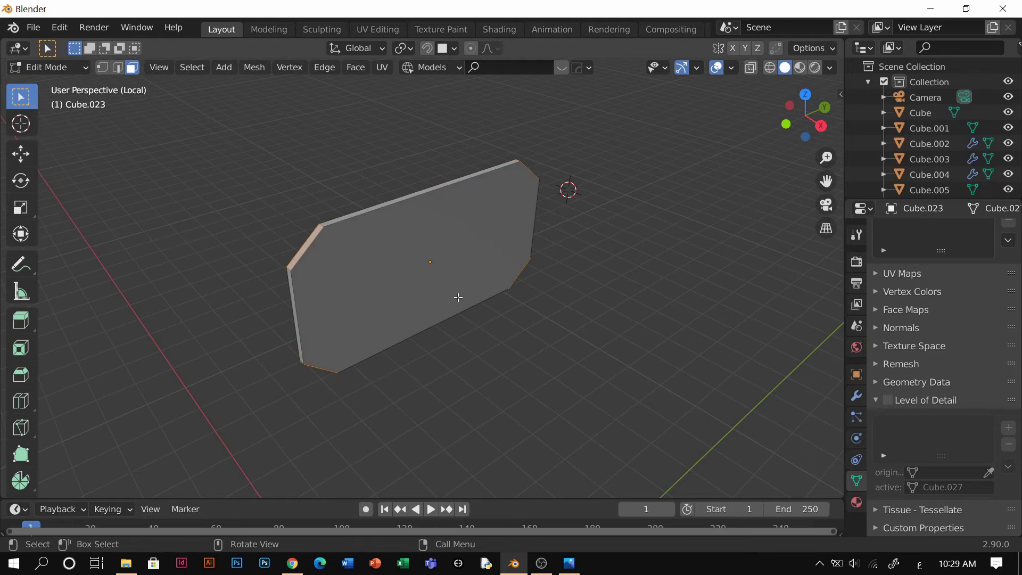
key("Tab")
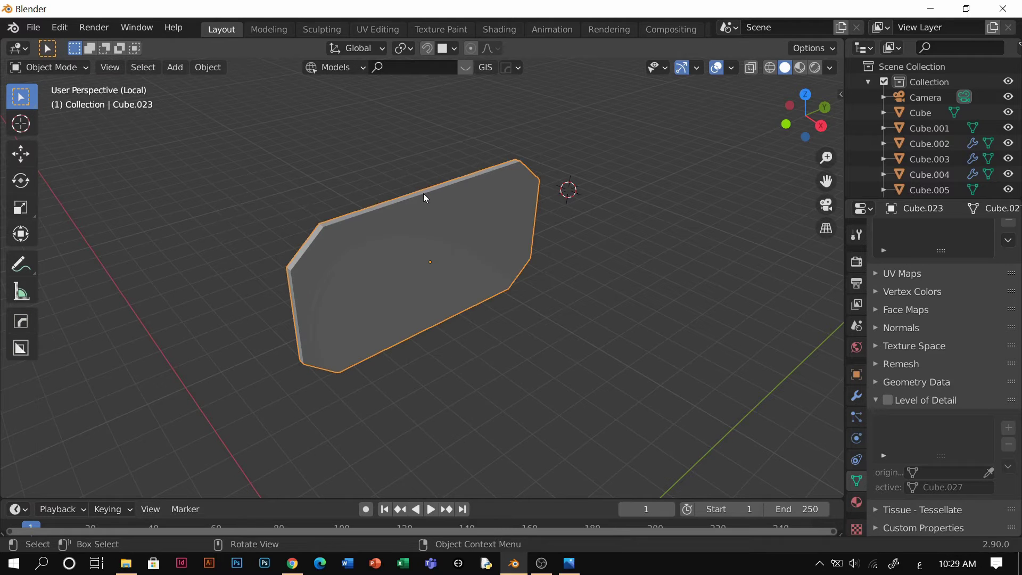
key("Tab")
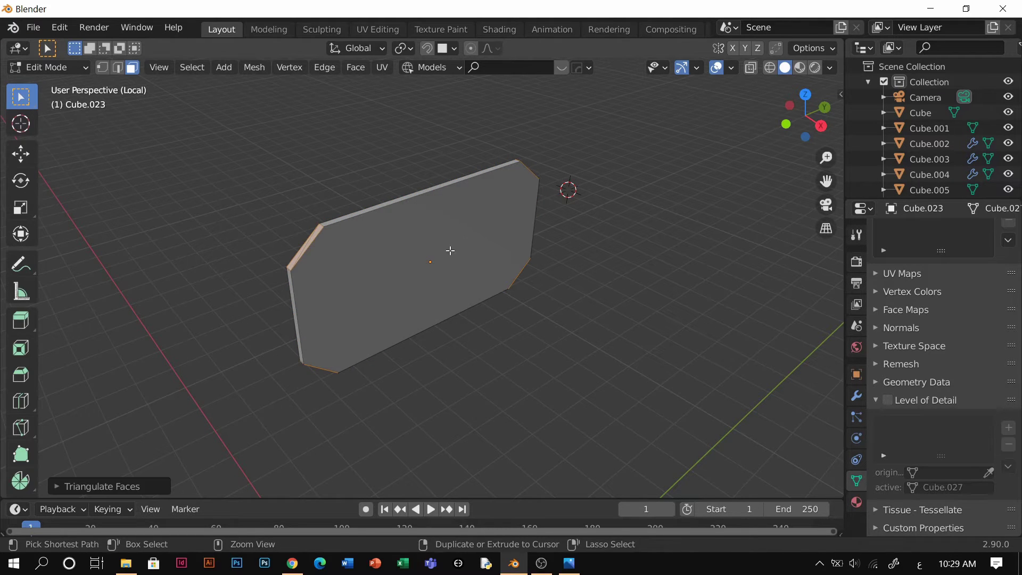
key("ctrl+z")
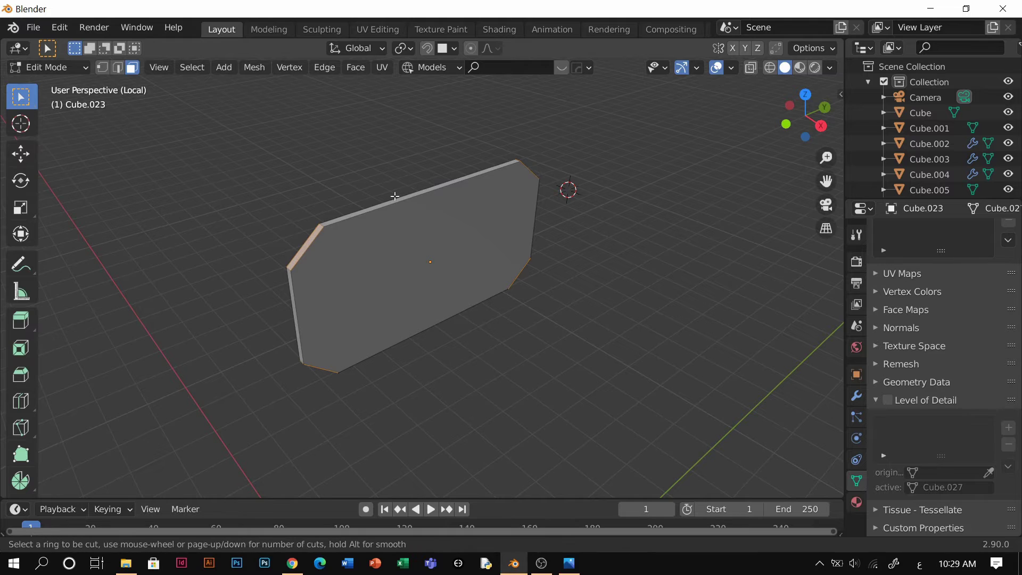
key("Escape")
scroll(352, 264, "up", 1)
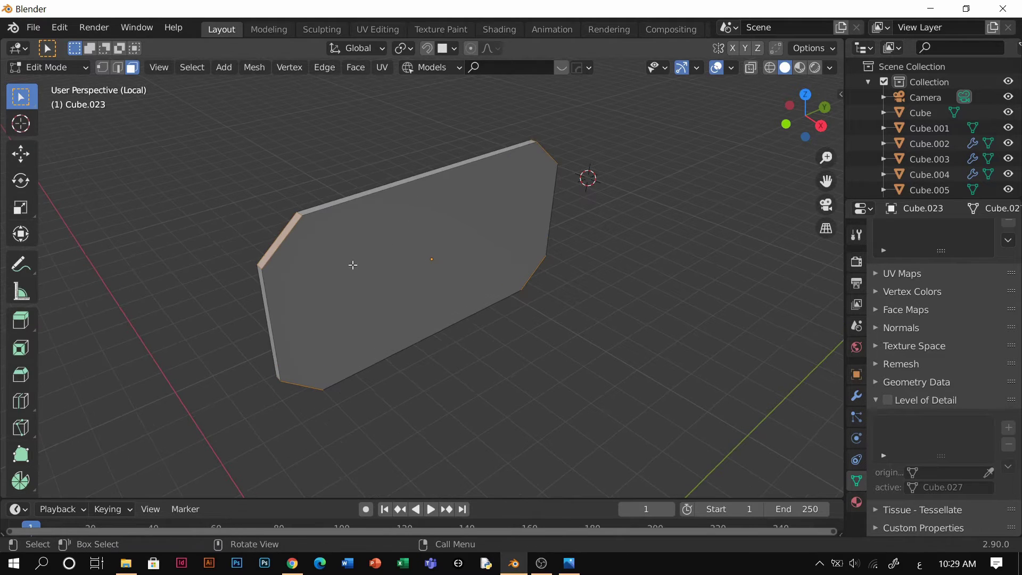
Step: Connect the upper and lower corner vertices with a vertical edge near each end of the panel
key("Tab")
left_click(235, 308)
left_click(304, 220)
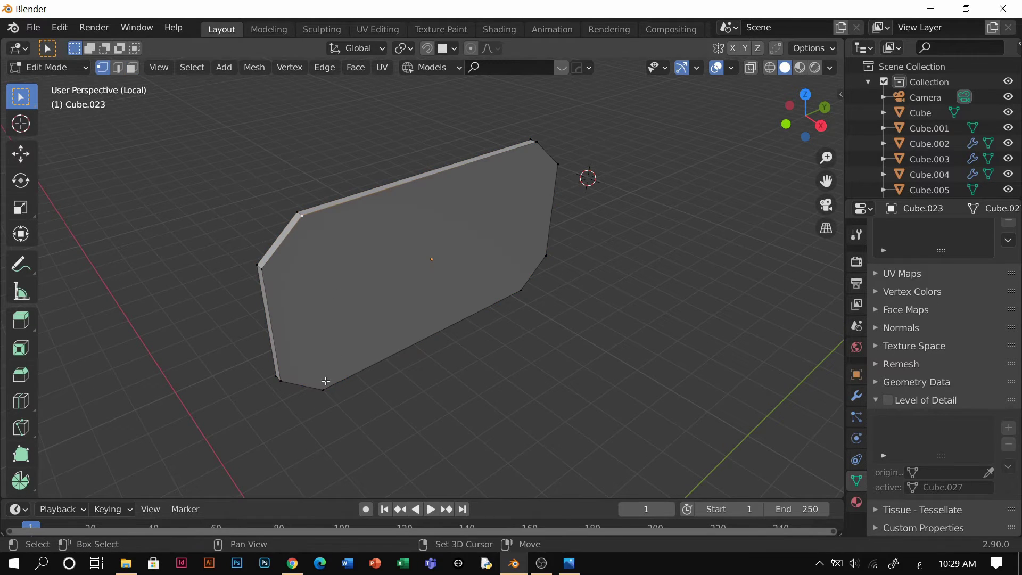
middle_click_drag(347, 355, 388, 298)
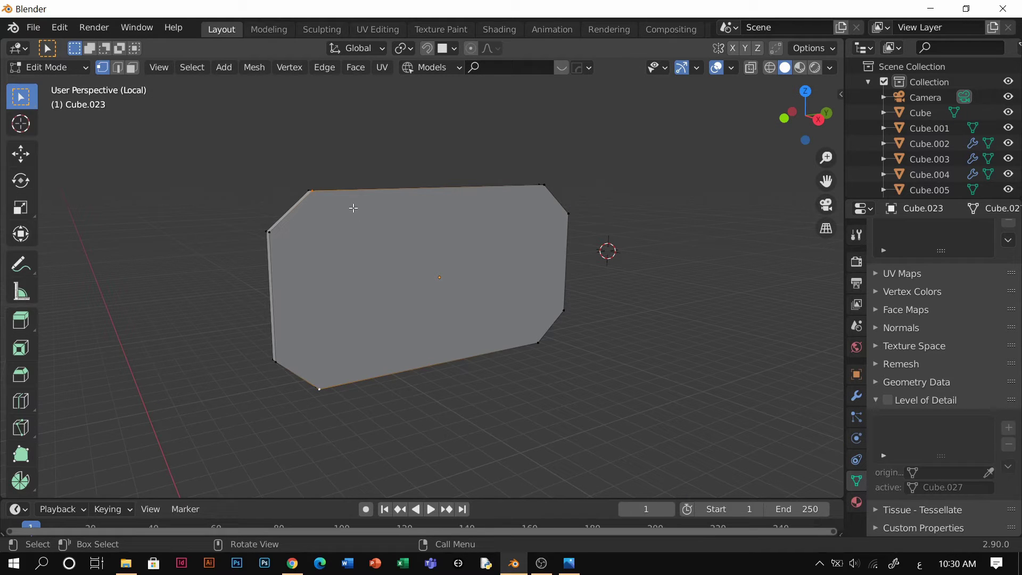
middle_click_drag(391, 183, 574, 224)
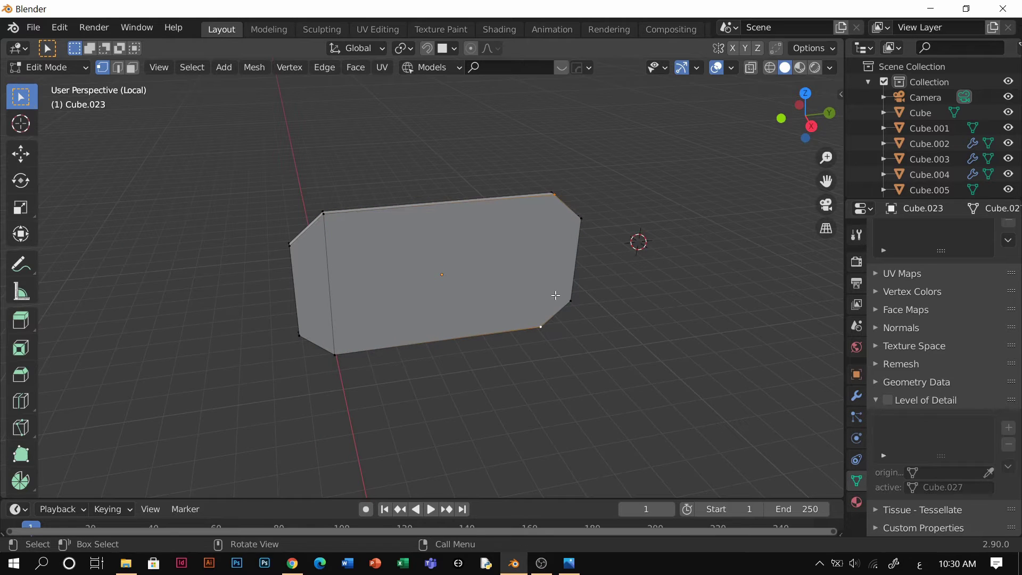
middle_click_drag(503, 277, 292, 302)
Step: Add about a dozen evenly spaced vertical loop cuts across the middle section of the panel
middle_click_drag(370, 277, 397, 273)
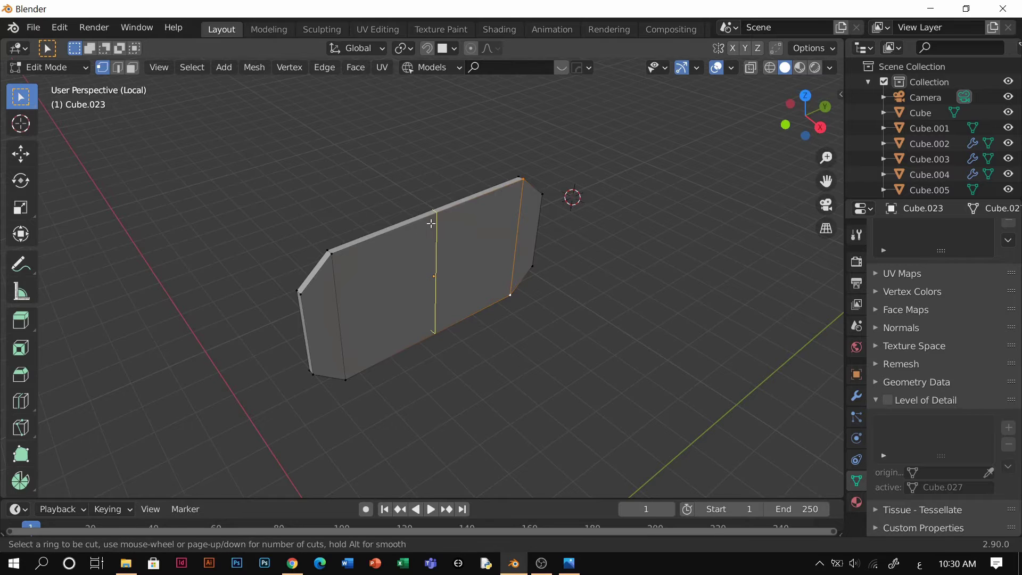
scroll(431, 222, "up", 6)
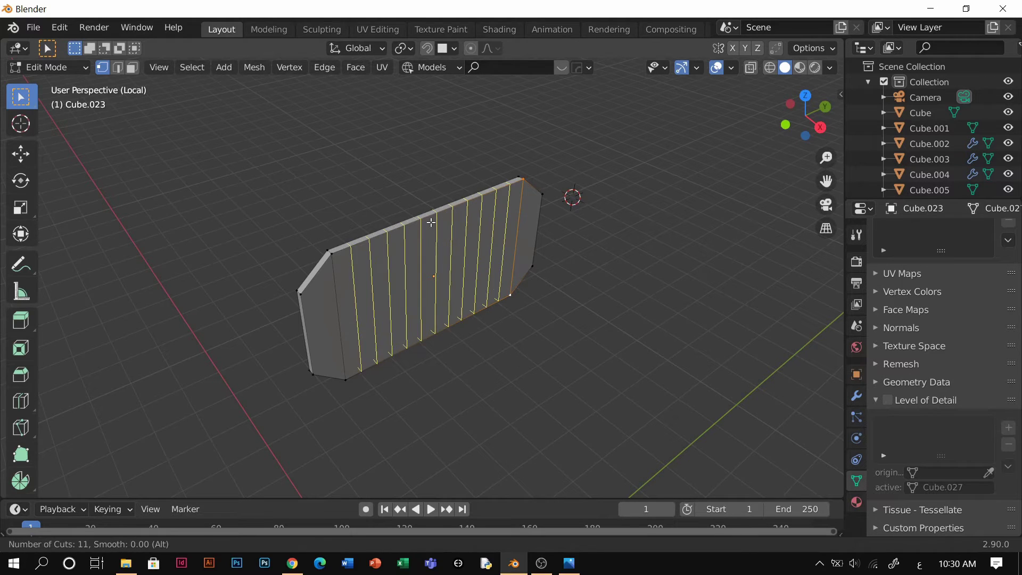
left_click(432, 221)
left_click(401, 272)
Step: Add four horizontal loop cuts running along the full length of the panel
key("ctrl+r")
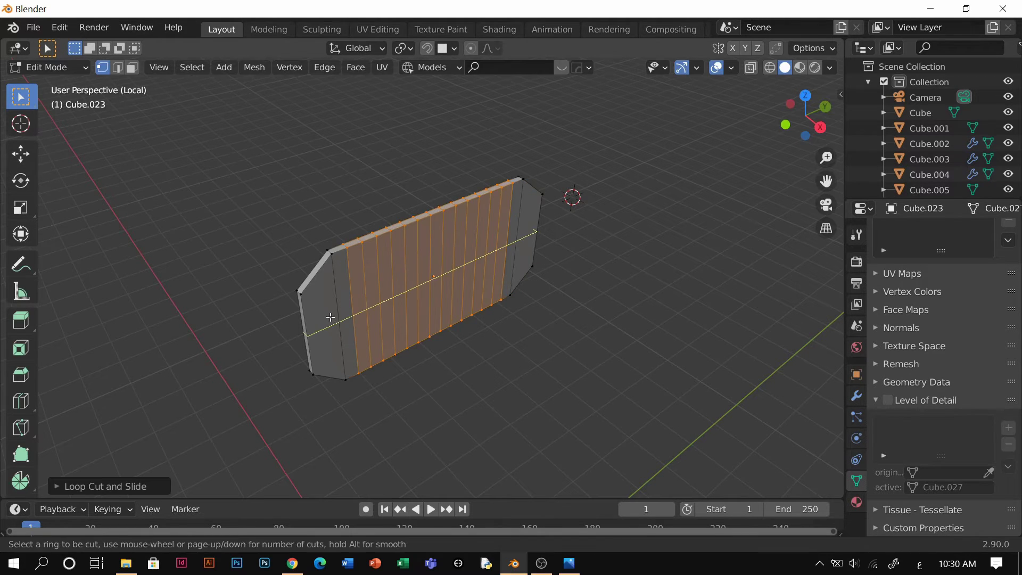
scroll(330, 317, "up", 3)
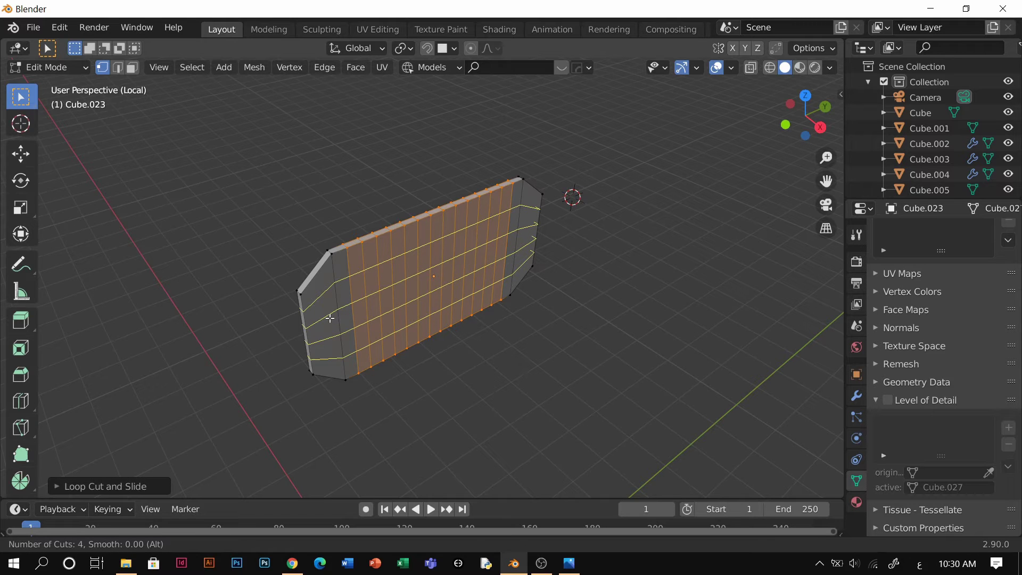
left_click(330, 318)
right_click(330, 318)
middle_click_drag(359, 308, 399, 328)
scroll(352, 308, "up", 3)
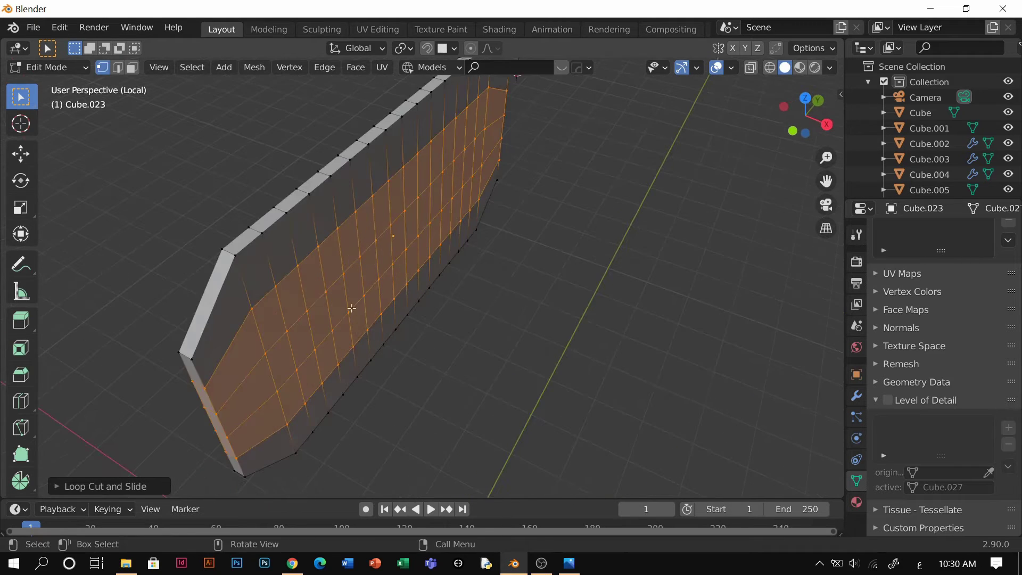
key("ctrl+r")
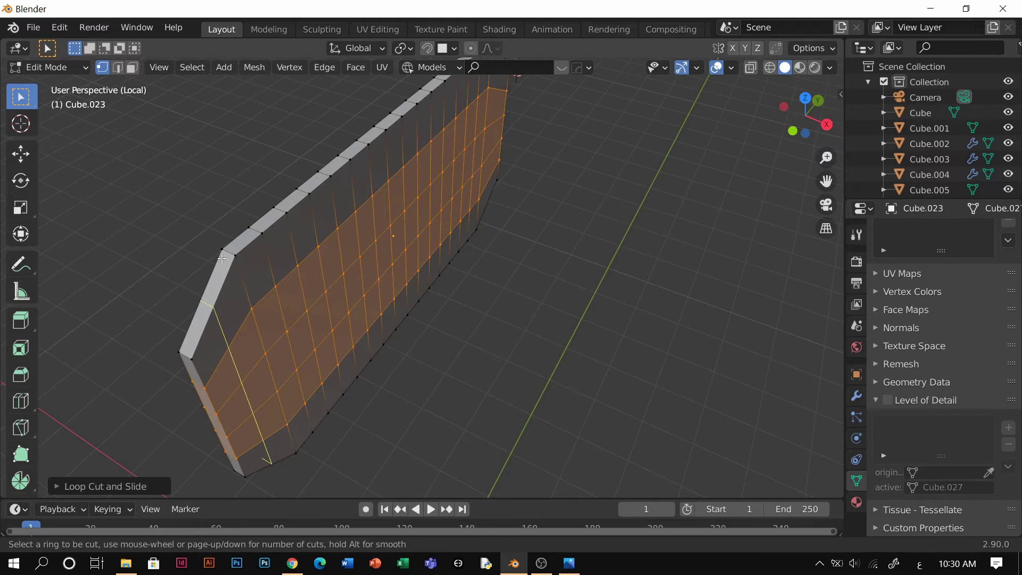
Step: Add a Wireframe modifier to the subdivided panel, leaving edit mode first
key("Tab")
scroll(327, 221, "down", 2)
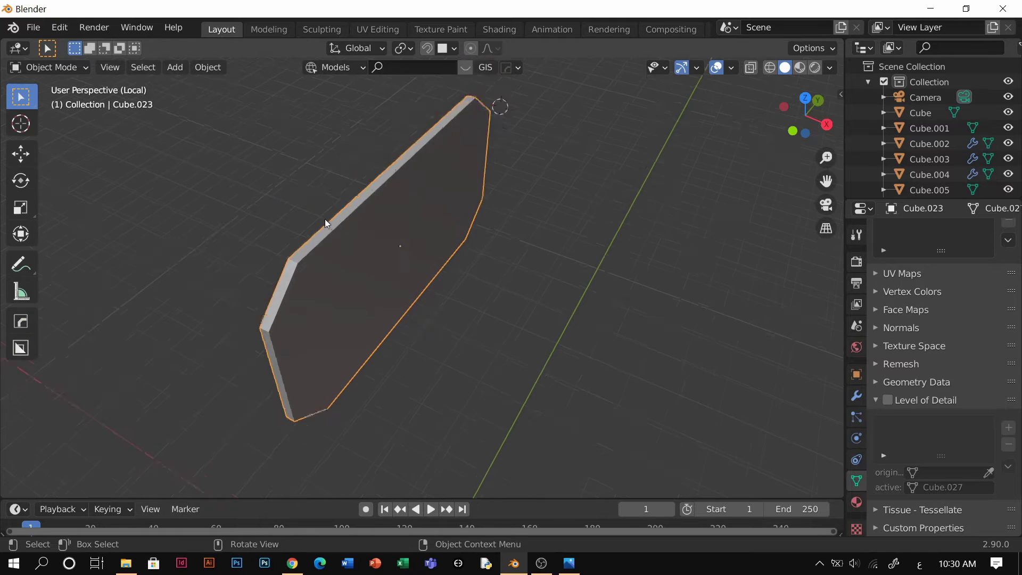
left_click(855, 396)
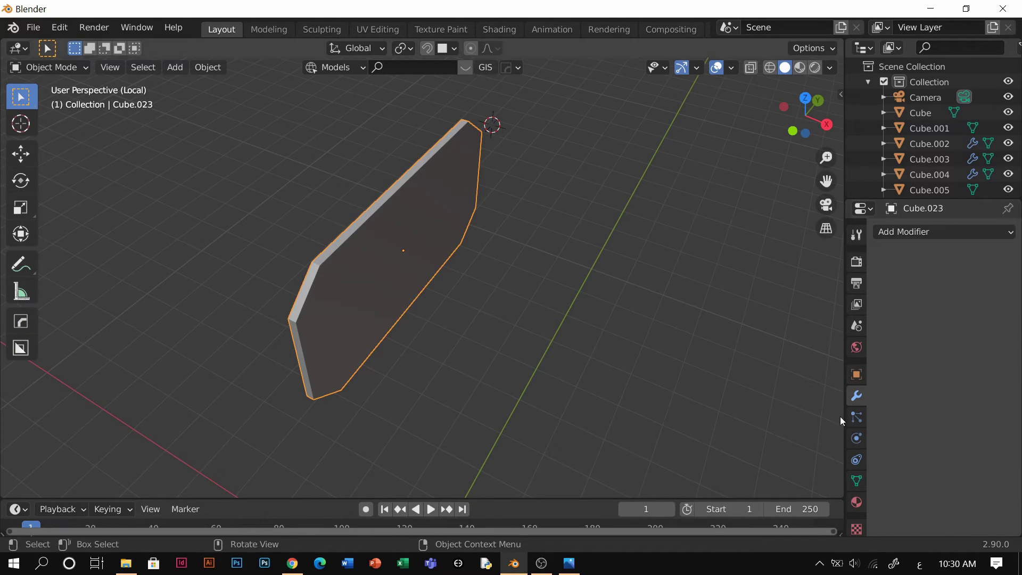
left_click(916, 233)
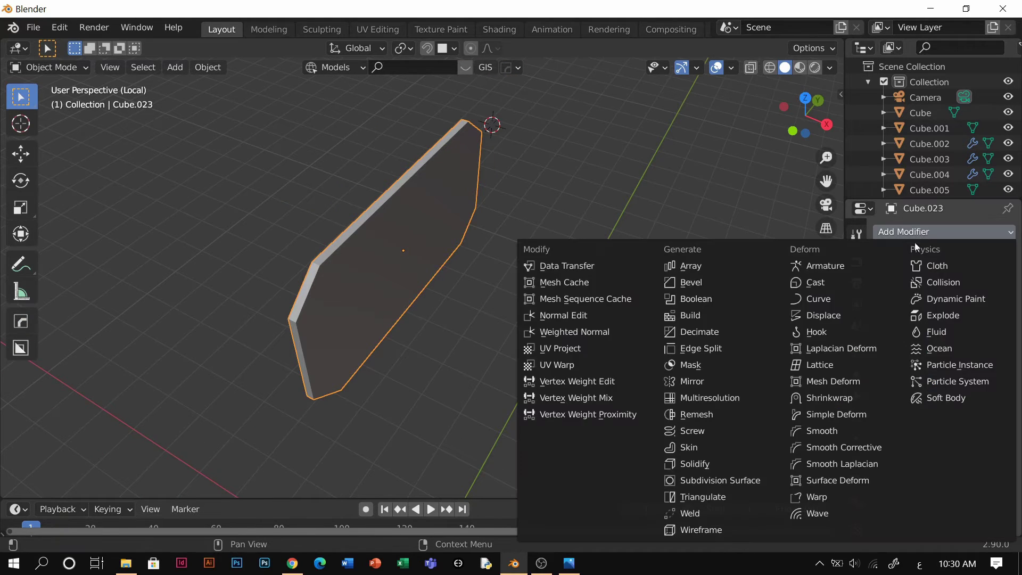
left_click(707, 532)
middle_click_drag(421, 268, 482, 284, "shift")
left_click(673, 353)
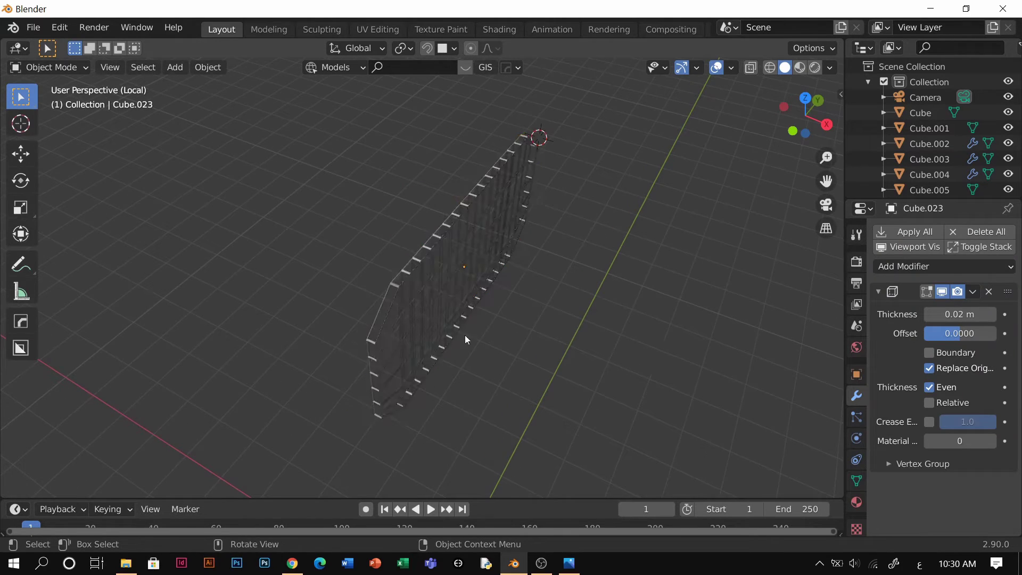
Step: Apply the wireframe panel's object transform and leave the isolated local view
middle_click_drag(465, 335, 828, 364)
left_click(398, 295)
key("ctrl+a")
left_click(445, 235)
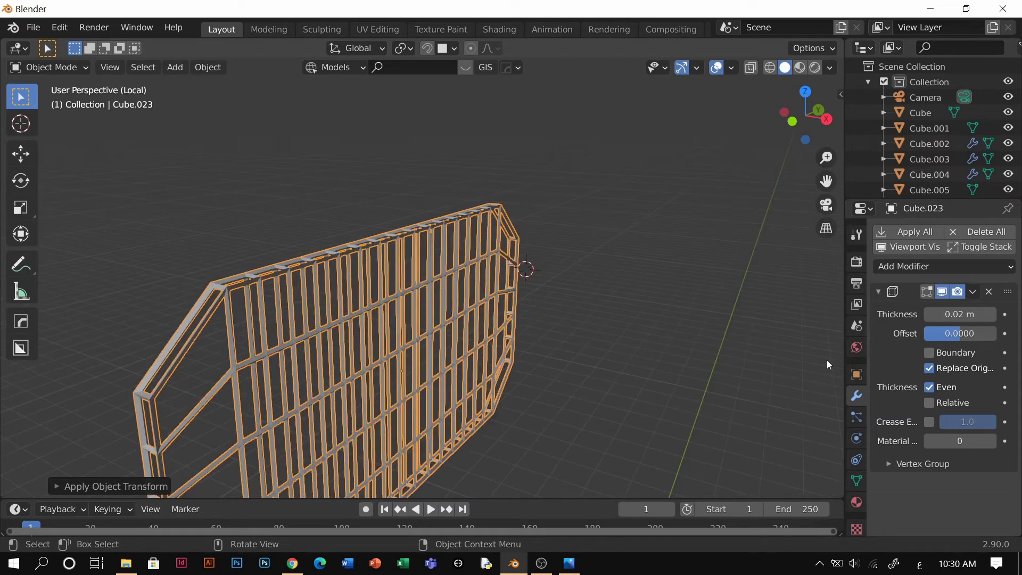
left_click(714, 339)
key("KP_Divide")
Step: Add a mesh cube near the sign head and move it along the global X axis
middle_click_drag(744, 342, 471, 287)
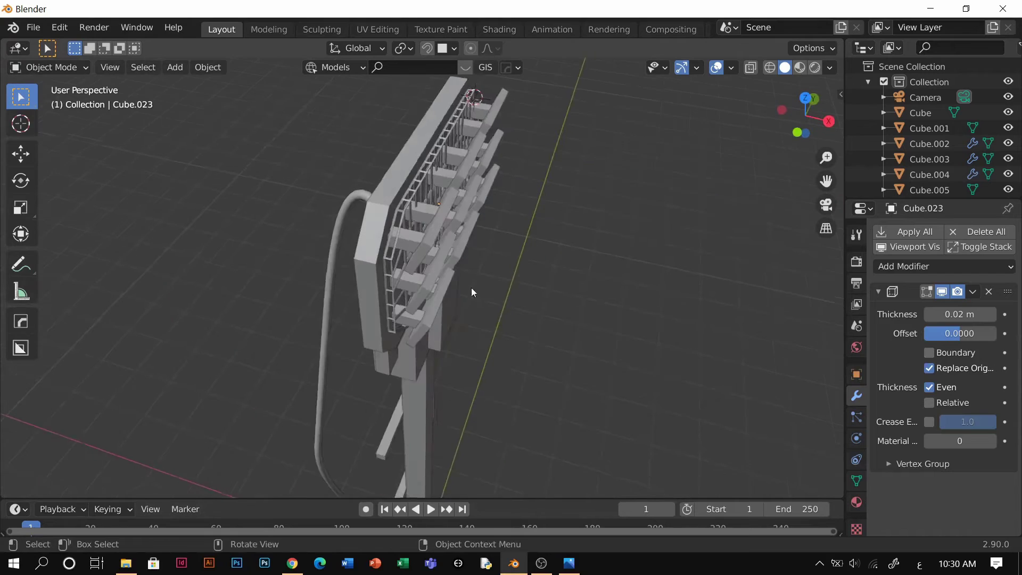
scroll(471, 288, "up", 2)
left_click(388, 204)
middle_click_drag(389, 204, 511, 181)
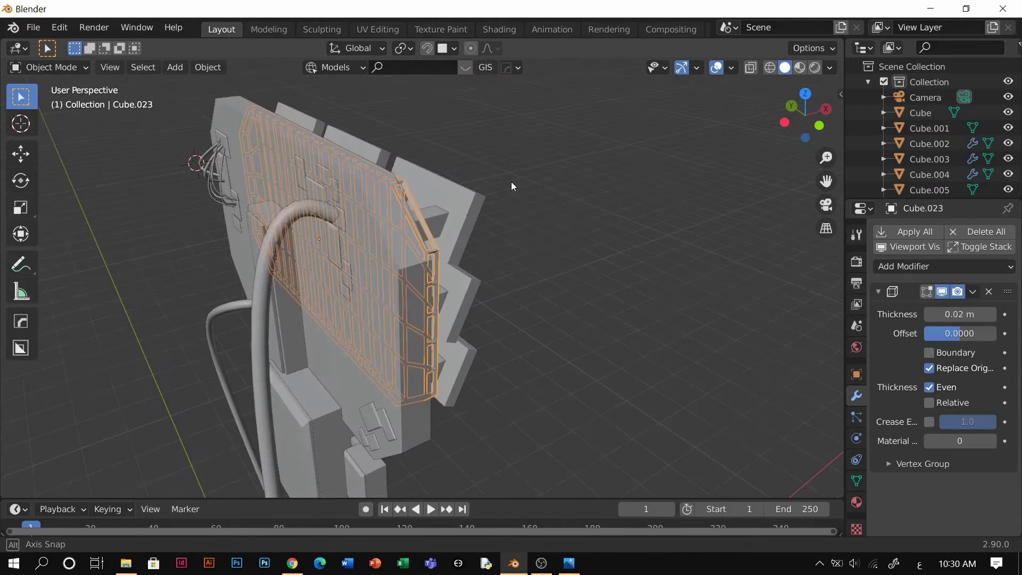
middle_click_drag(423, 246, 479, 240)
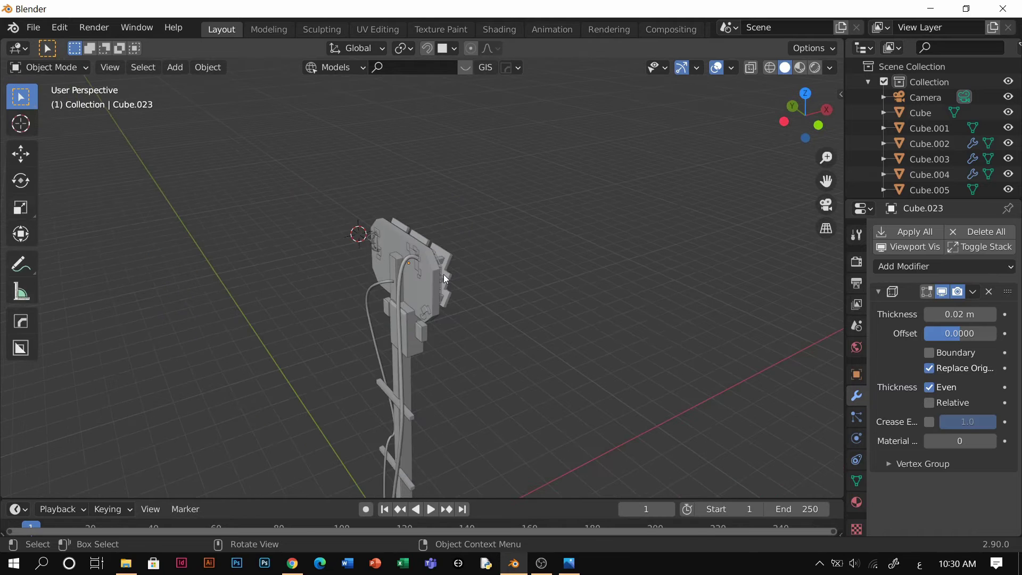
key("shift+a")
mouse_move(404, 181)
left_click(508, 232)
key("g")
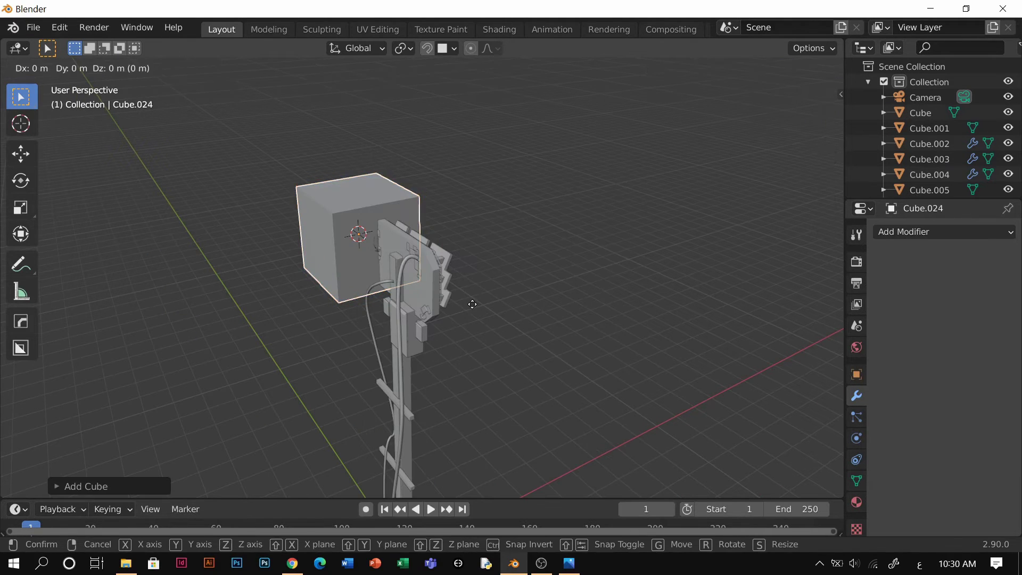
key("x")
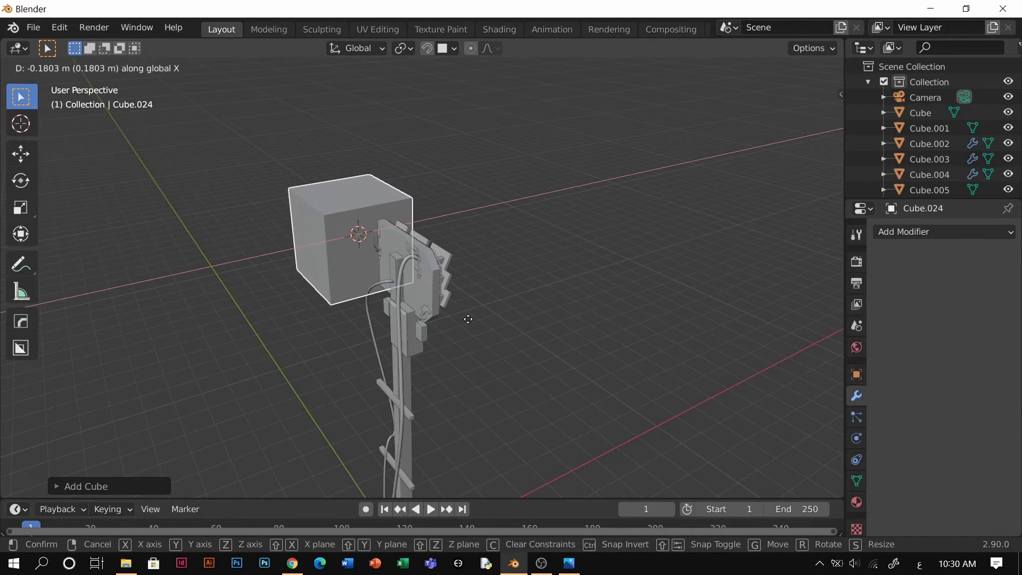
left_click(479, 326)
Step: Scale the new cube down to a small box and shift it along global Y behind the sign panel's end
key("s")
left_click(398, 273)
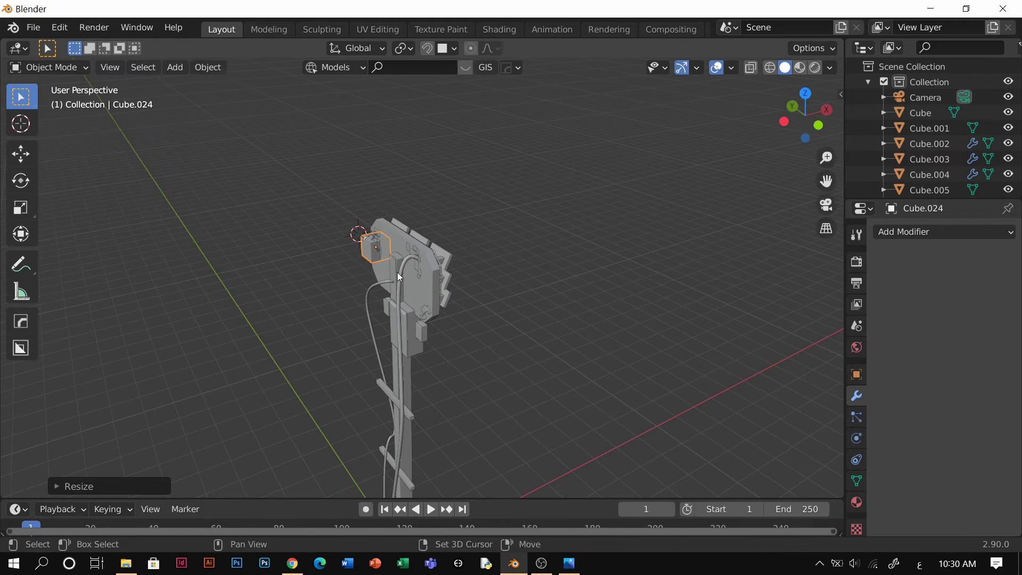
scroll(533, 294, "up", 7)
middle_click_drag(397, 273, 657, 362, "shift")
key("g")
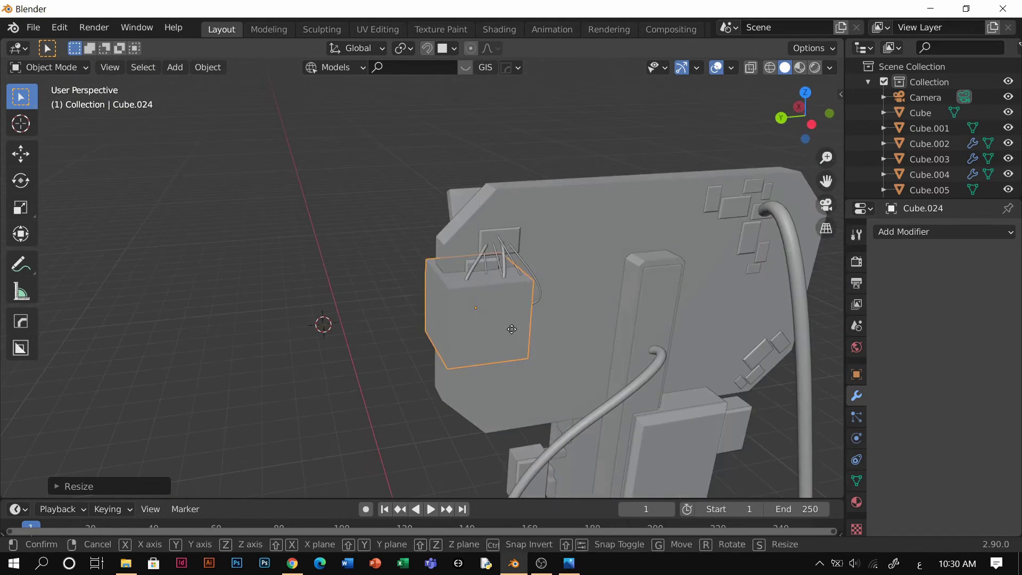
key("y")
left_click(532, 328)
Step: Stretch the box along global Z to about twice its height and apply its object transform
key("s")
key("z")
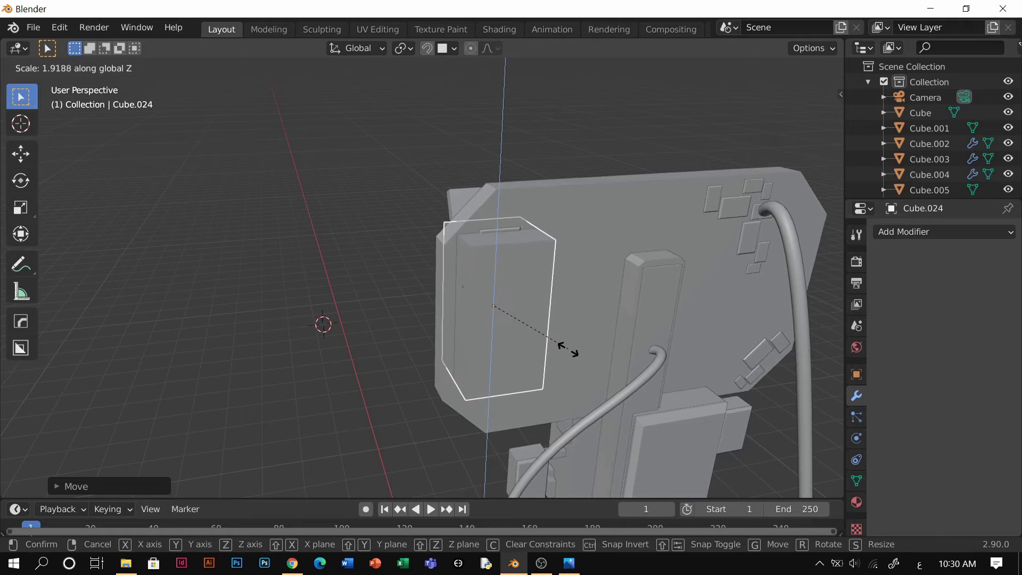
left_click(582, 353)
middle_click_drag(582, 354, 600, 369)
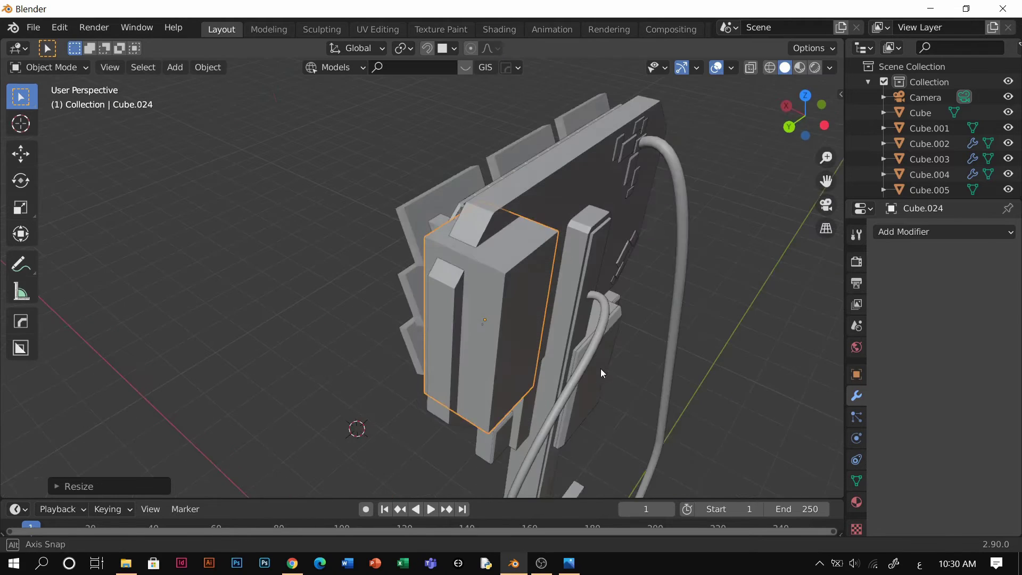
key("Tab")
left_click(498, 323)
key("Tab")
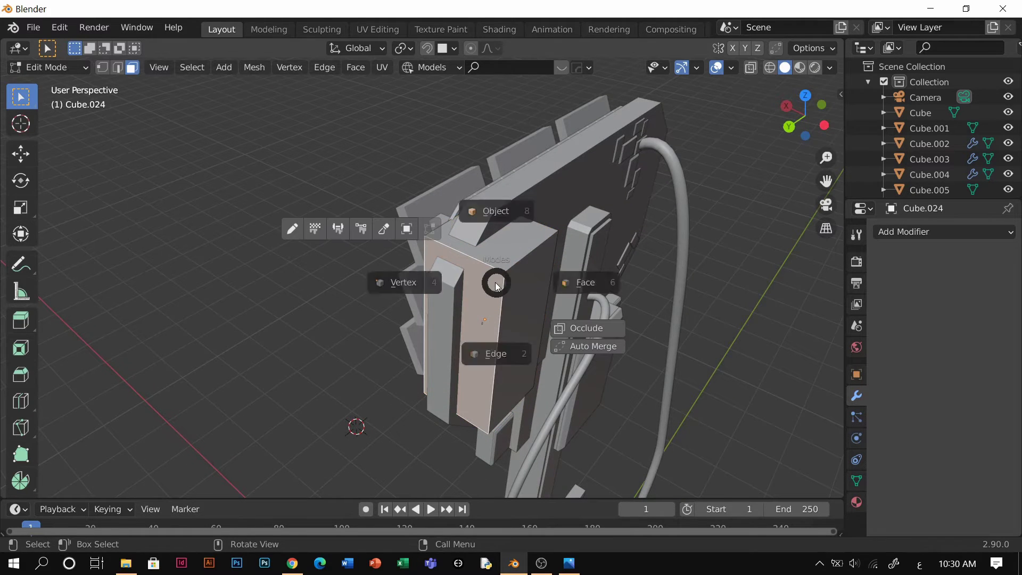
left_click(491, 197)
key("ctrl+a")
left_click(506, 276)
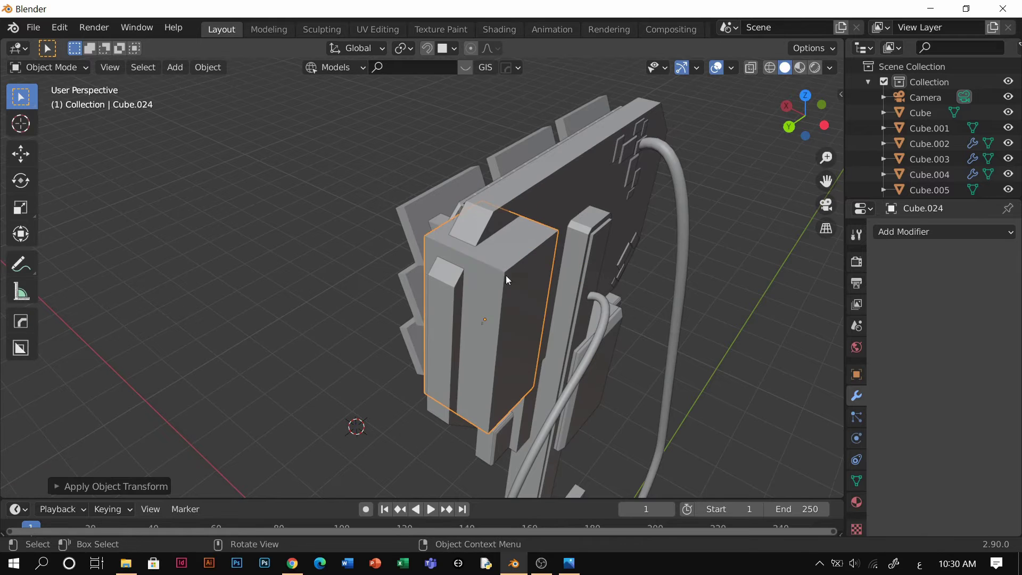
Step: Add a stack of evenly spaced horizontal loop cuts around the tall box
key("Tab")
scroll(519, 328, "up", 8)
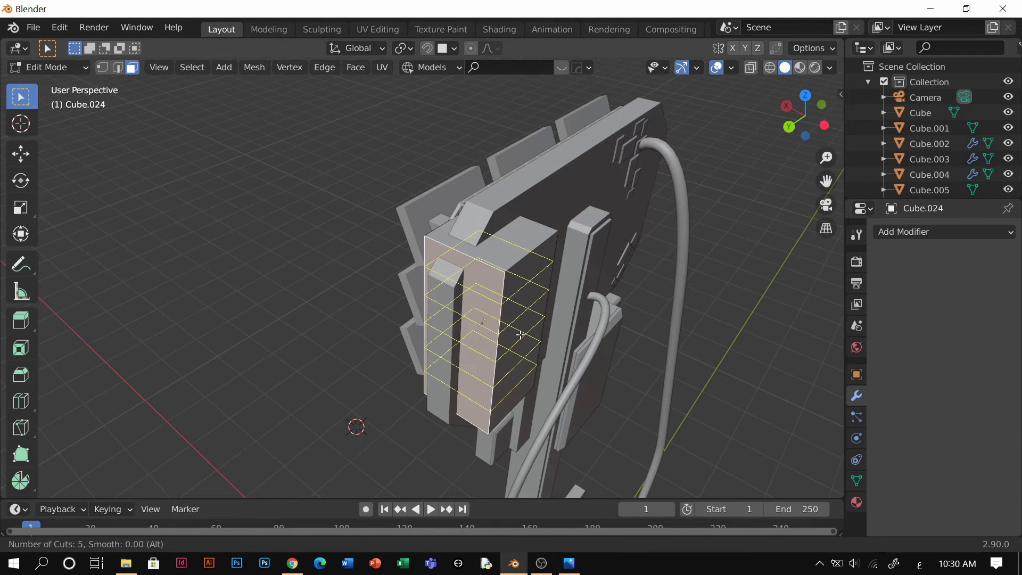
left_click(519, 330)
left_click(520, 334)
Step: Add three vertical loop cuts through the tall box, dividing its rear face and top
key("ctrl+r")
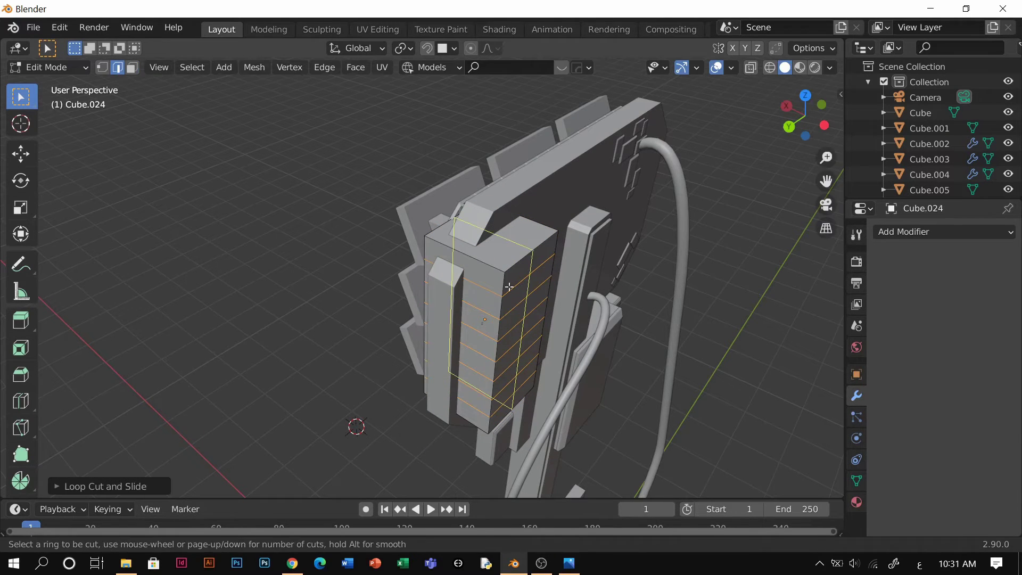
left_click(513, 272)
left_click(513, 272)
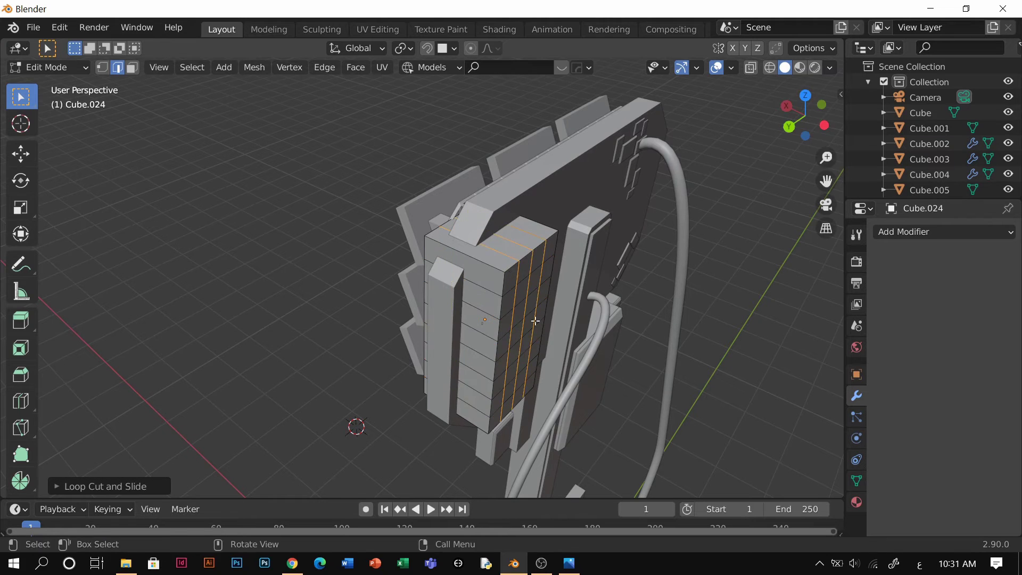
Step: Return the subdivided tall box to Object Mode and add a Wireframe modifier with 0.02 m thickness
middle_click_drag(536, 319, 472, 285)
key("Tab")
left_click(475, 228)
left_click(911, 232)
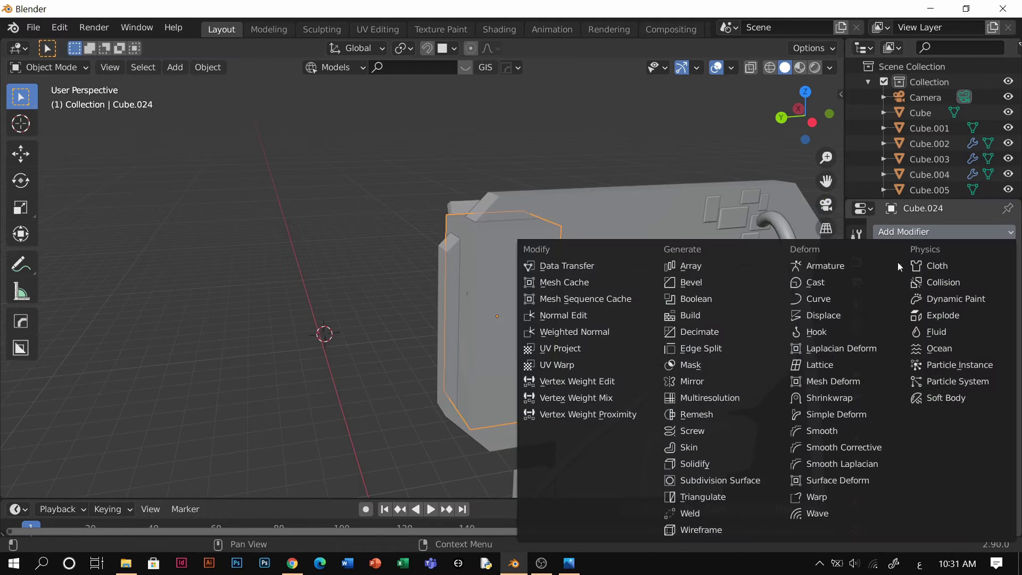
left_click(689, 528)
middle_click_drag(487, 320, 576, 311)
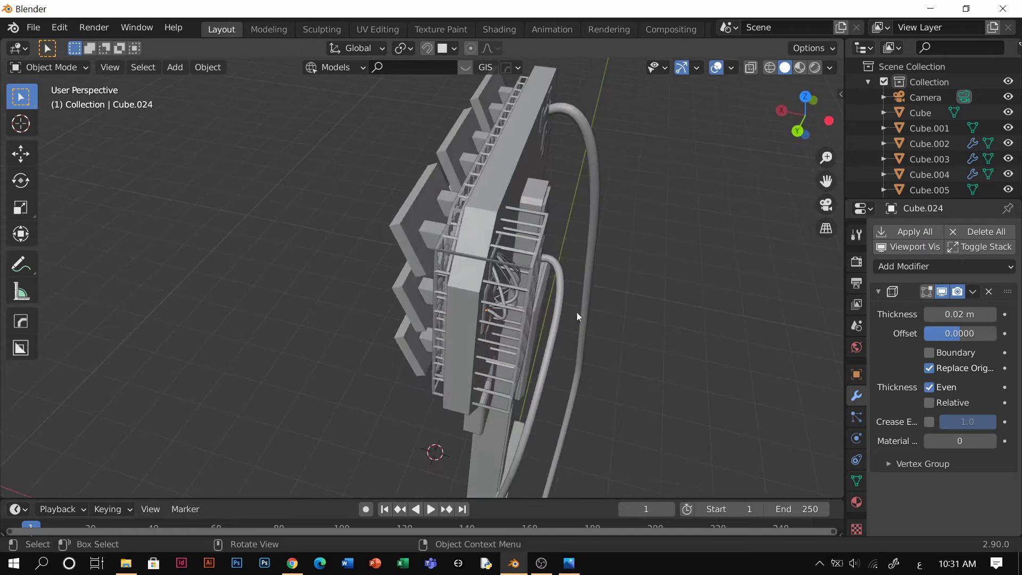
Step: Move the wireframe cage along global X and narrow it along that axis to about half its depth
left_click(538, 255)
middle_click_drag(534, 261, 547, 305)
key("g")
key("x")
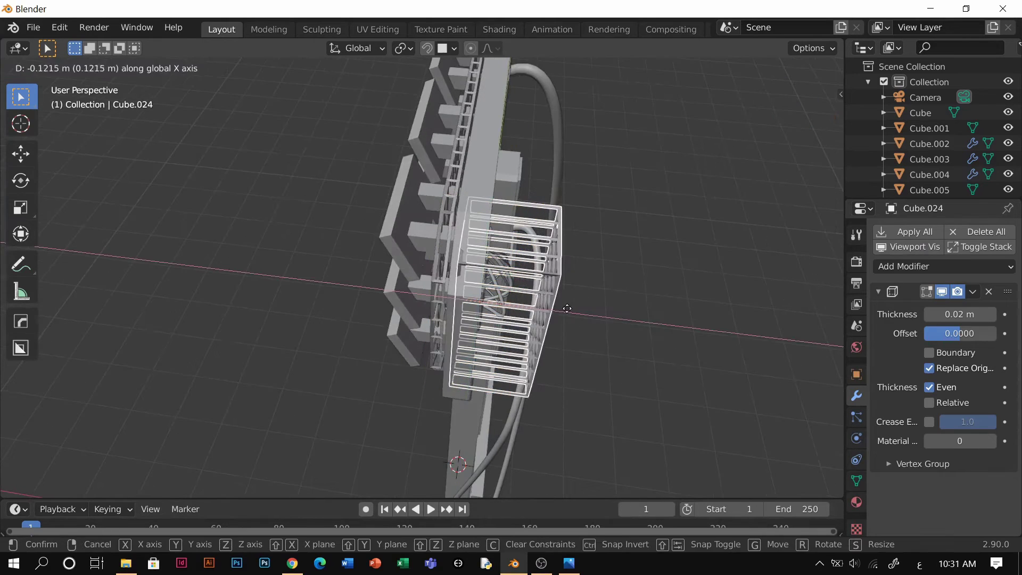
key("s")
key("x")
left_click(538, 303)
Step: Shift the narrowed wireframe cage along global X to seat it against the sign's back
key("g")
key("x")
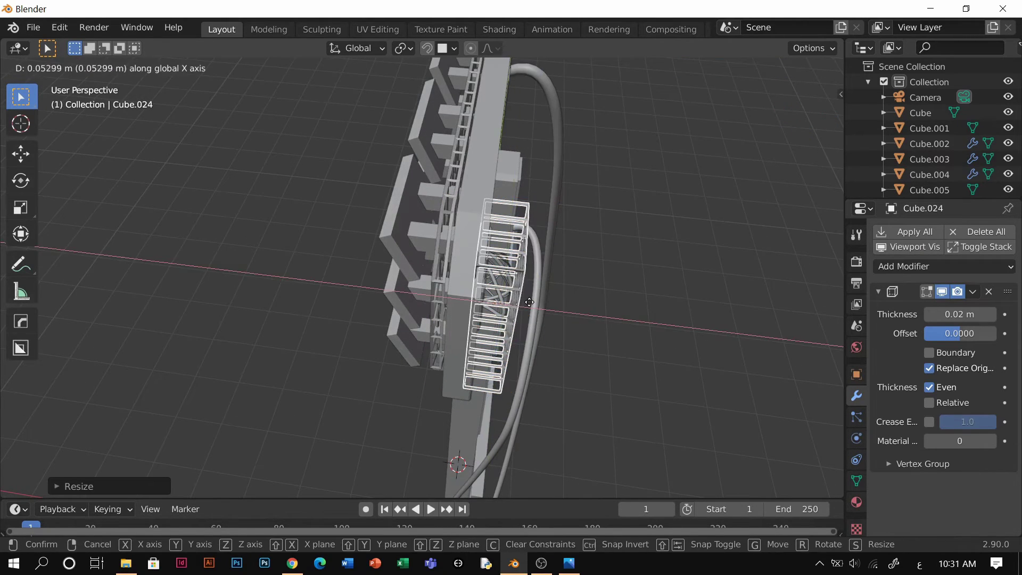
left_click(523, 311)
middle_click_drag(523, 311, 429, 217)
left_click(266, 198)
scroll(515, 282, "up", 3)
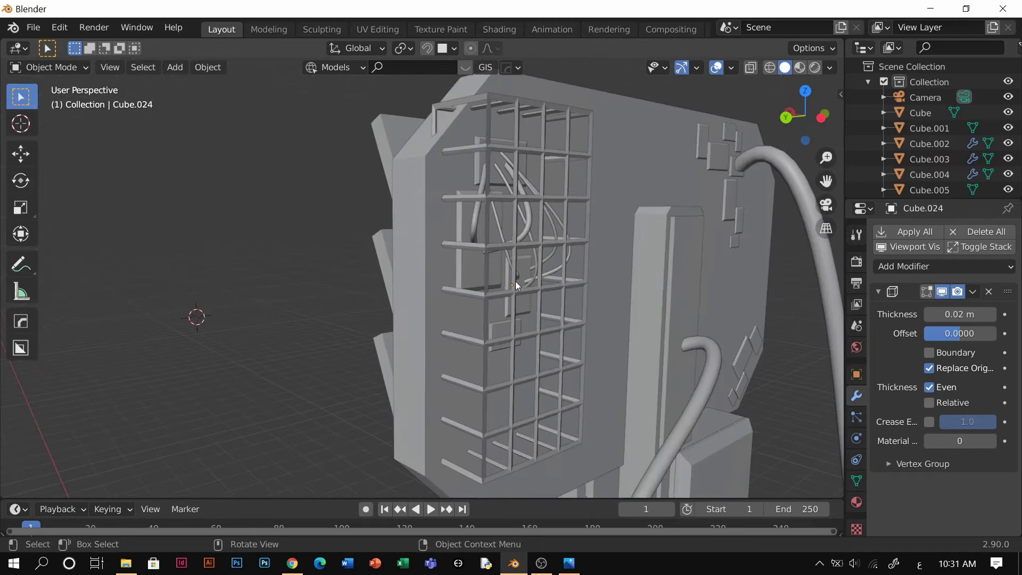
middle_click_drag(515, 281, 566, 352)
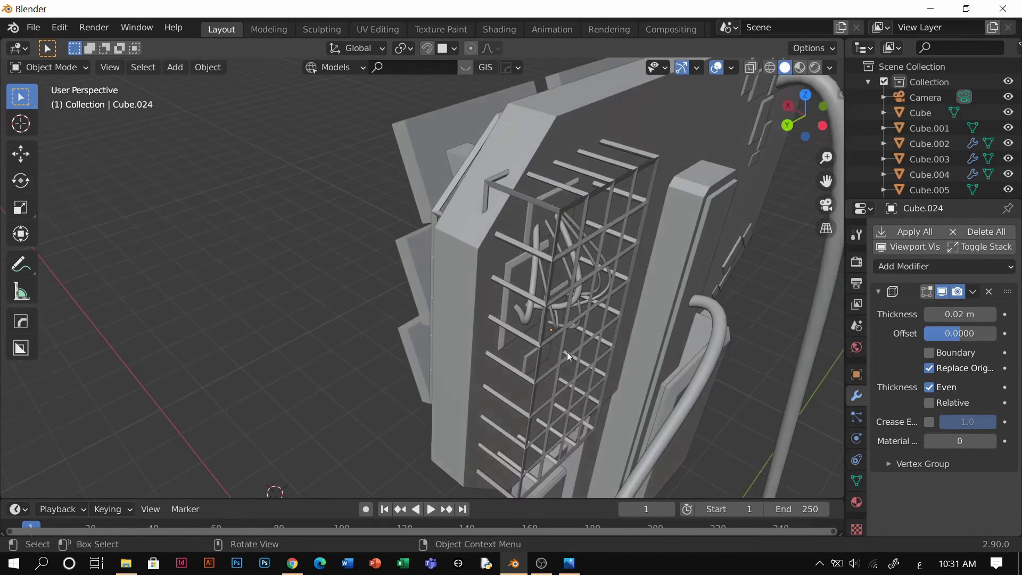
Step: Bevel the top outer end edge of the cage's mesh with one segment, about 0.055 m wide
left_click(558, 212)
key("Tab")
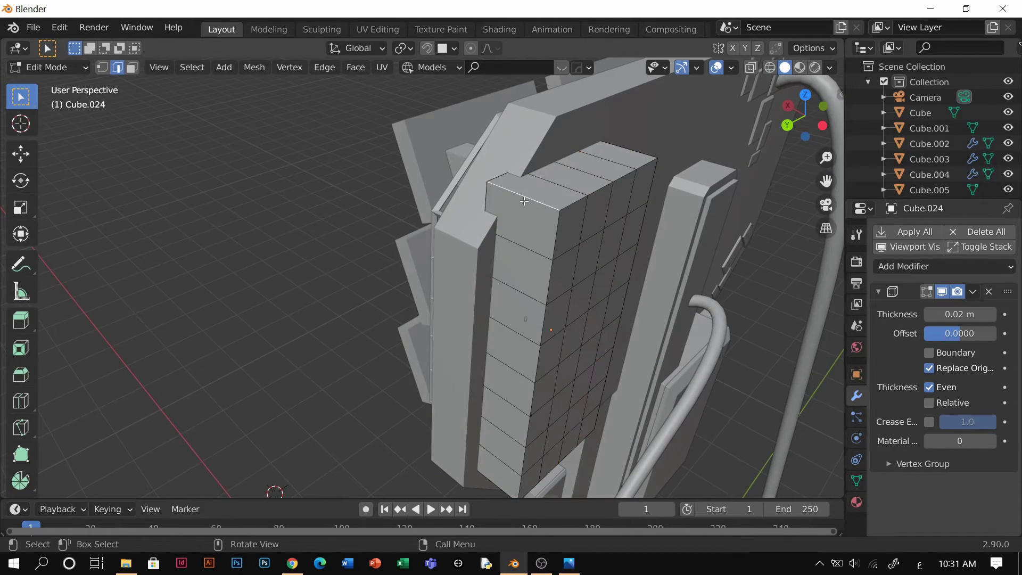
key("ctrl+b")
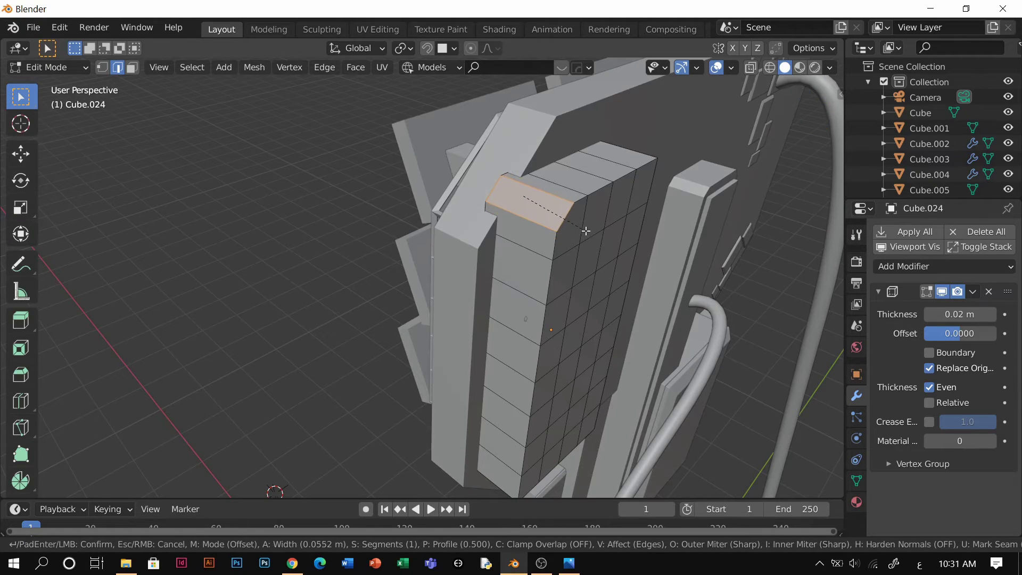
left_click(585, 230)
key("Tab")
middle_click_drag(586, 231, 561, 290)
key("alt+a")
Step: Duplicate the small box beside the pole in place and scale the copy up slightly
left_click(484, 269)
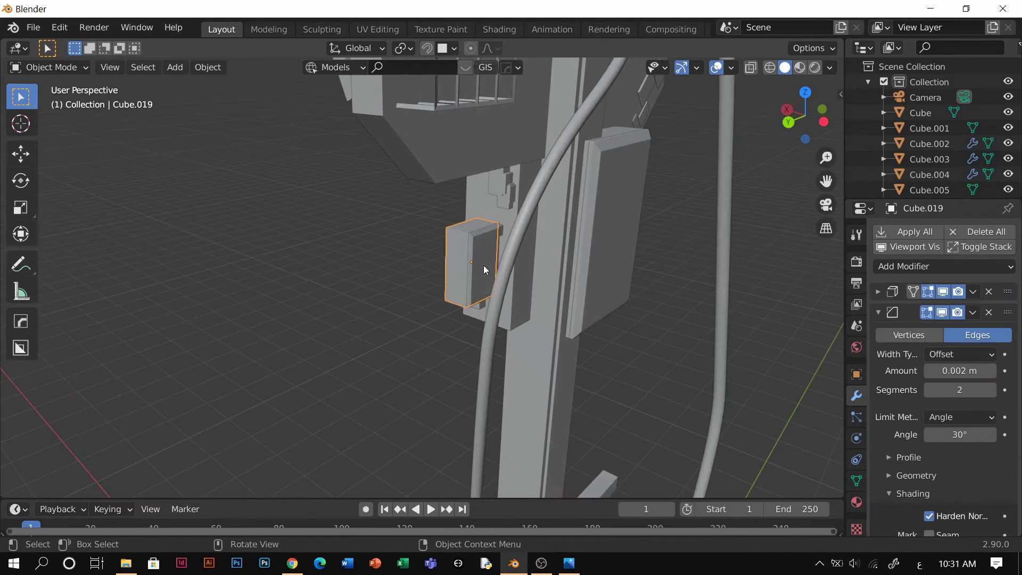
middle_click_drag(484, 269, 525, 276)
key("shift+d")
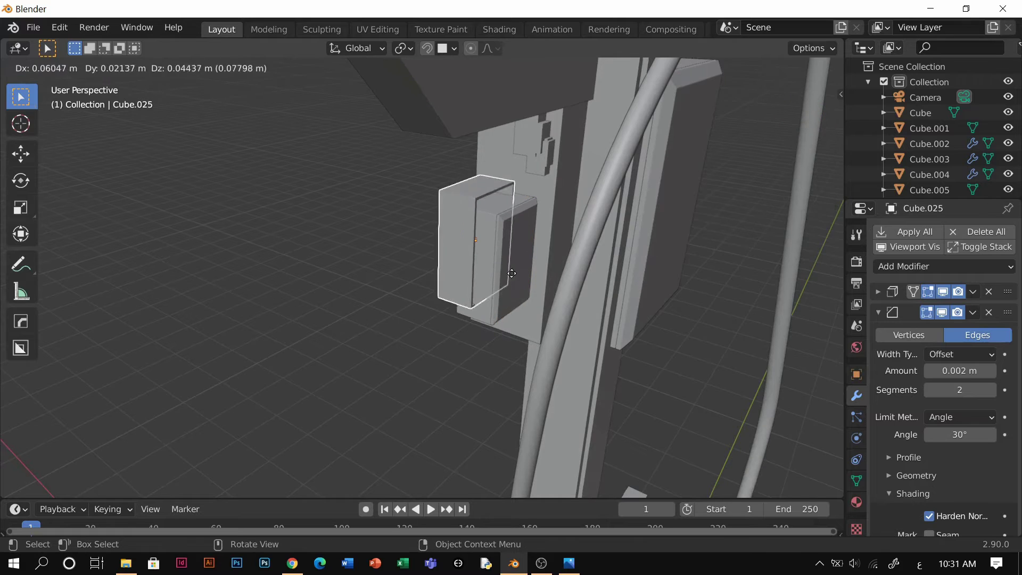
right_click(511, 273)
key("s")
right_click(572, 317)
middle_click_drag(572, 317, 466, 286)
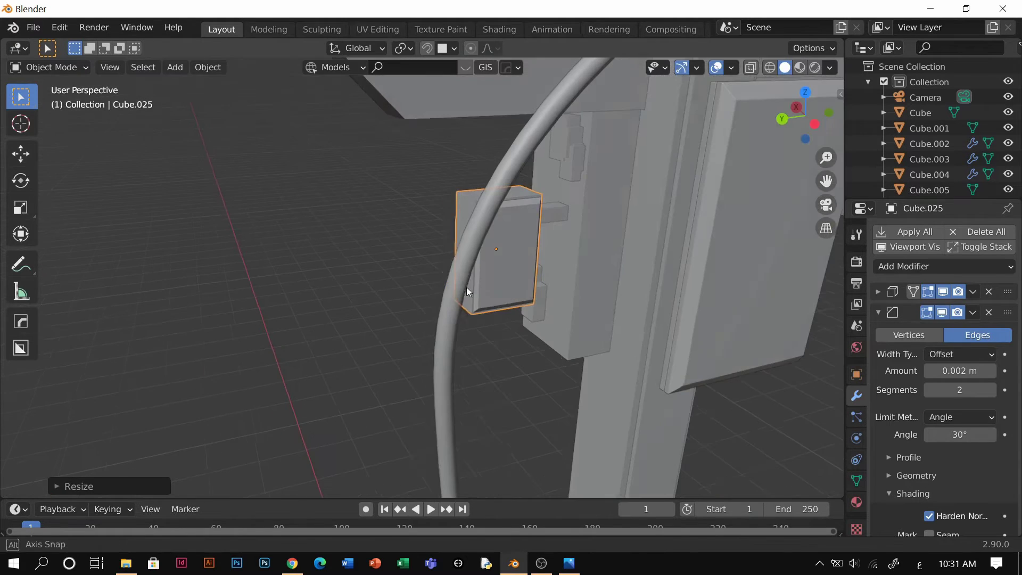
Step: Stretch the small box's copy slightly along global X and apply its object transform
key("s")
key("x")
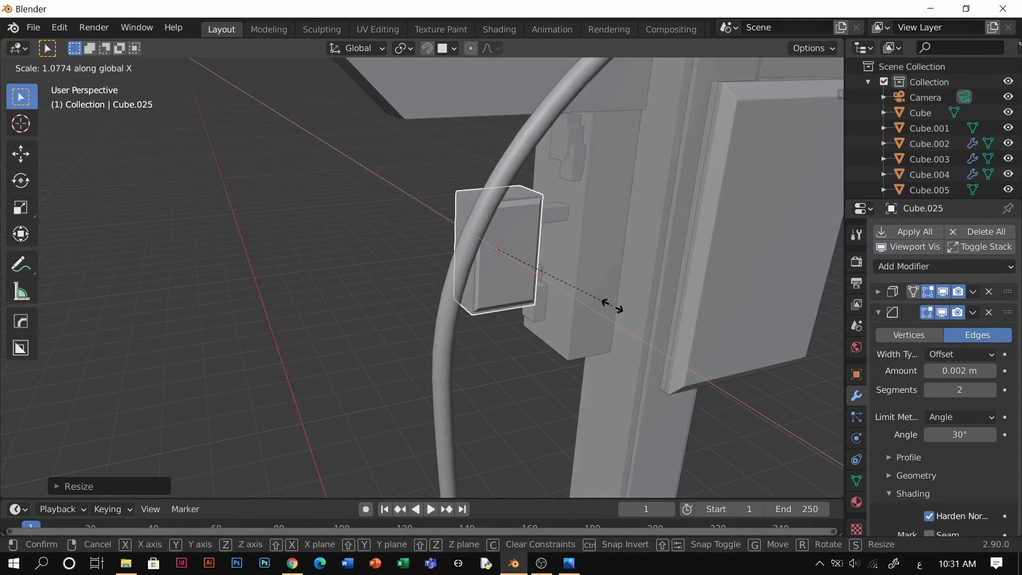
left_click(605, 305)
middle_click_drag(605, 304, 608, 300)
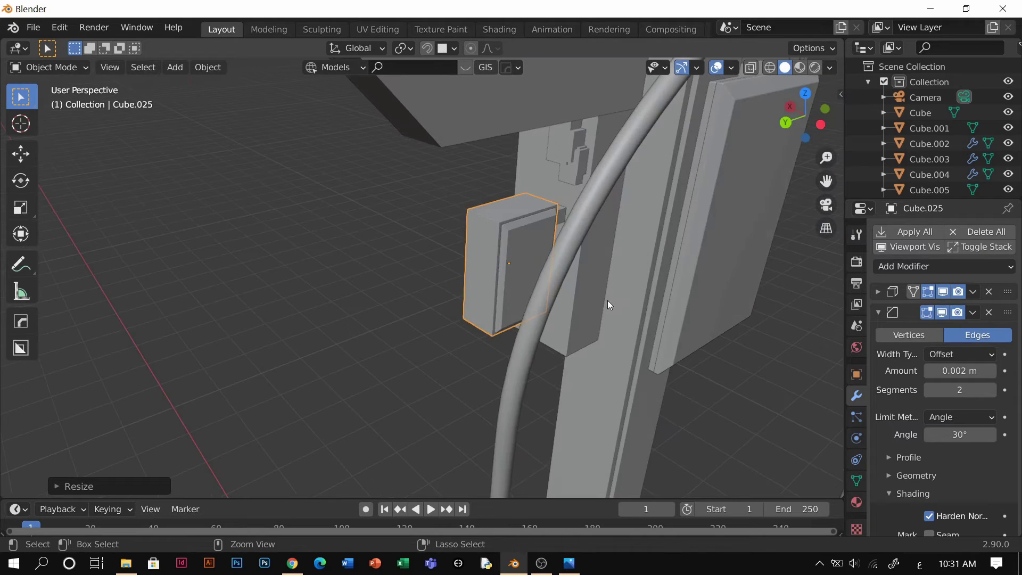
key("ctrl+a")
left_click(608, 300)
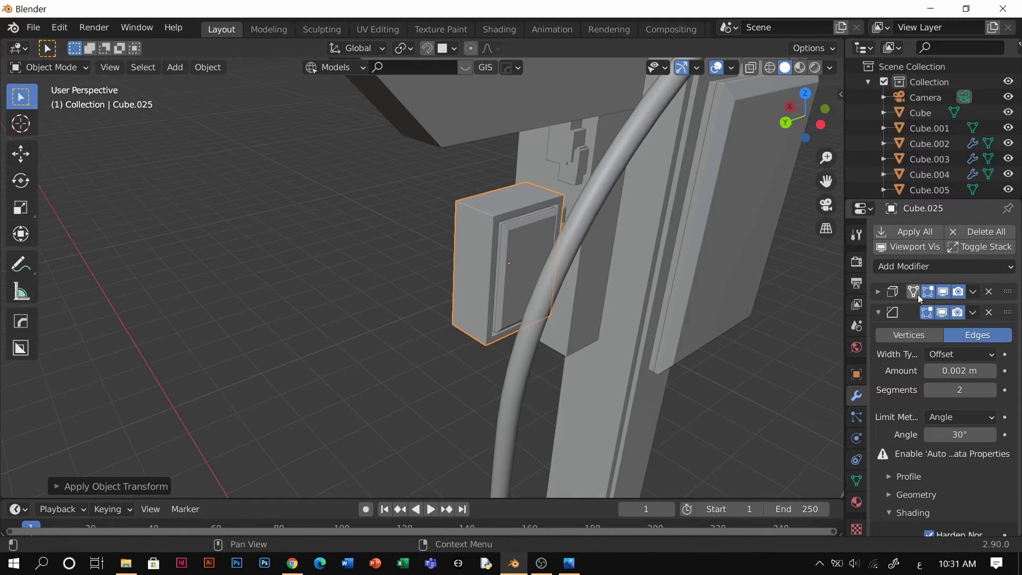
Step: Replace the copy's Bevel and Solidify modifiers with a 0.02 m Wireframe modifier to frame the small box
key("ctrl+x")
key("g")
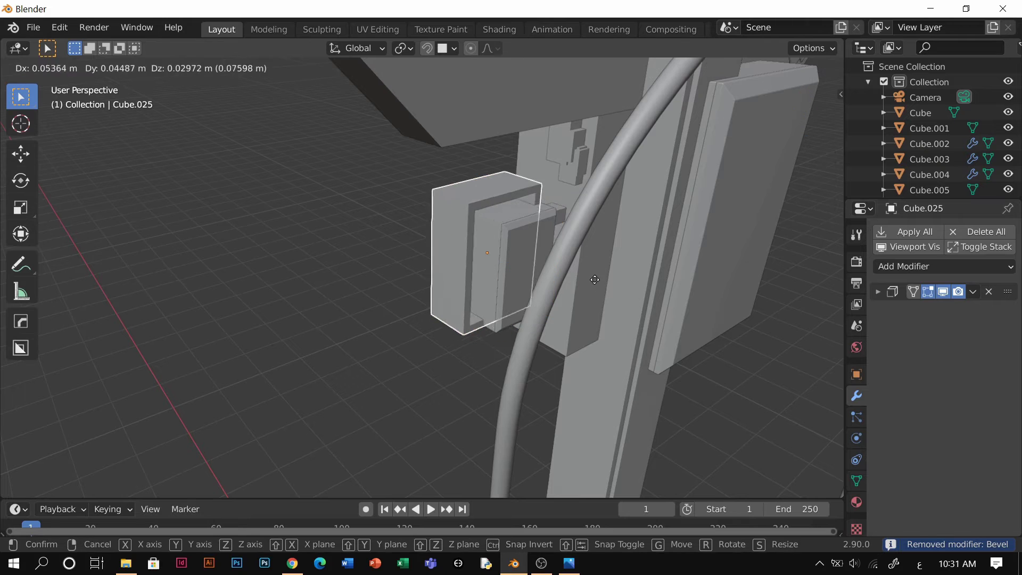
left_click(600, 286)
scroll(586, 281, "up", 4)
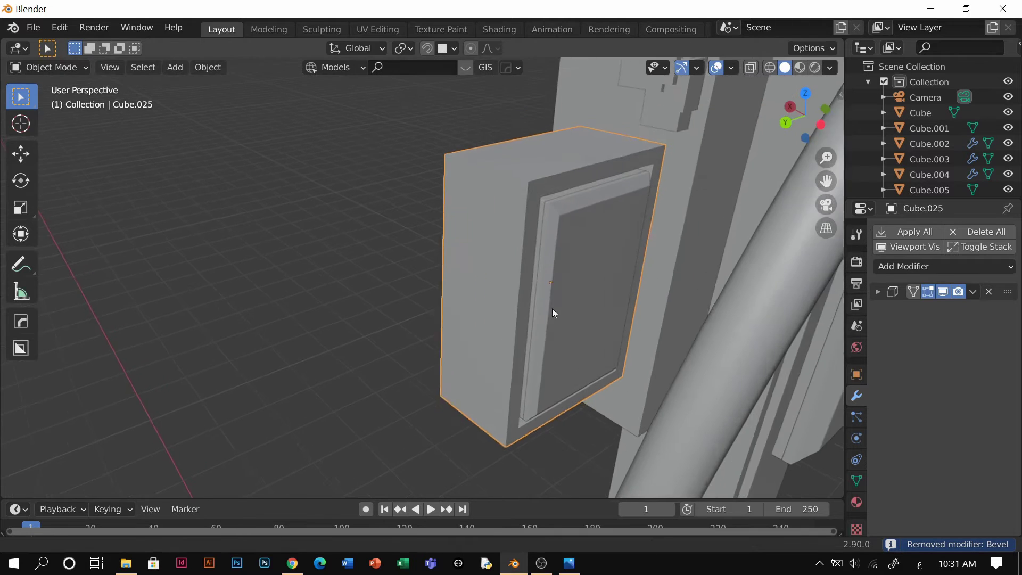
key("ctrl+x")
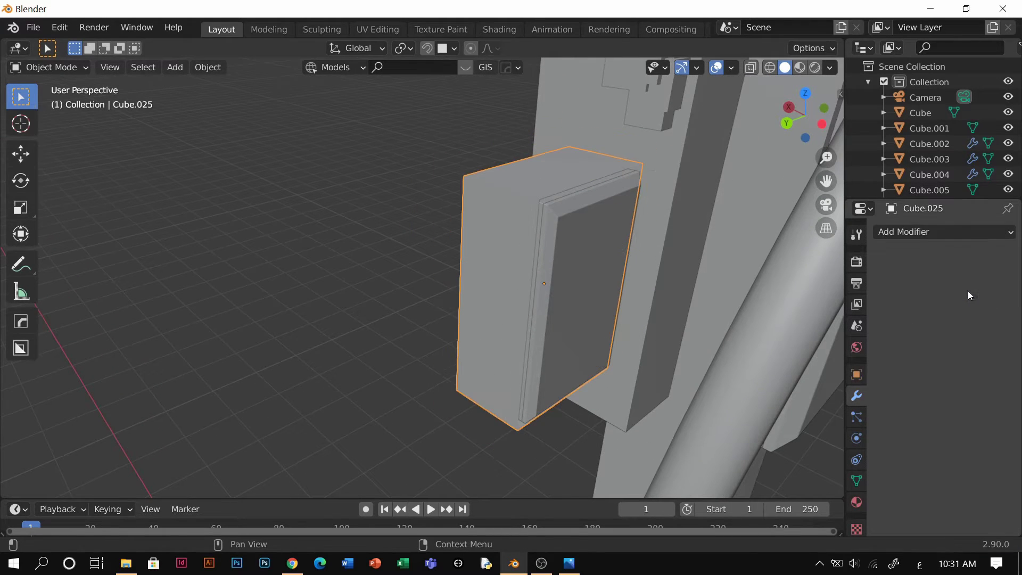
left_click(918, 231)
key("ctrl+z")
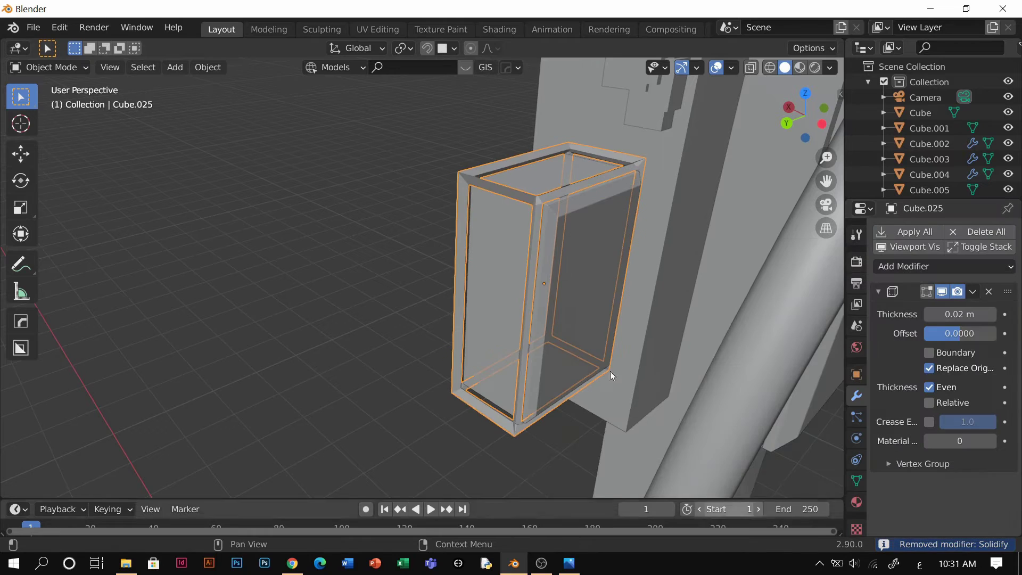
Step: Duplicate the large beveled box mounted on the pole, keeping the copy in place
middle_click_drag(579, 312, 326, 338)
middle_click_drag(490, 302, 551, 327)
middle_click_drag(437, 290, 391, 320)
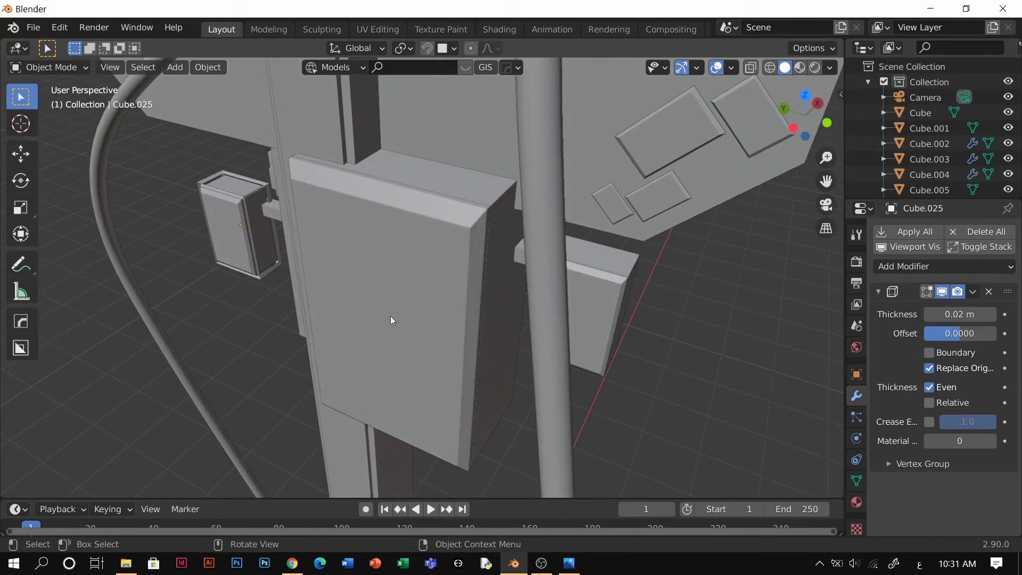
left_click(467, 183)
middle_click_drag(467, 183, 335, 231)
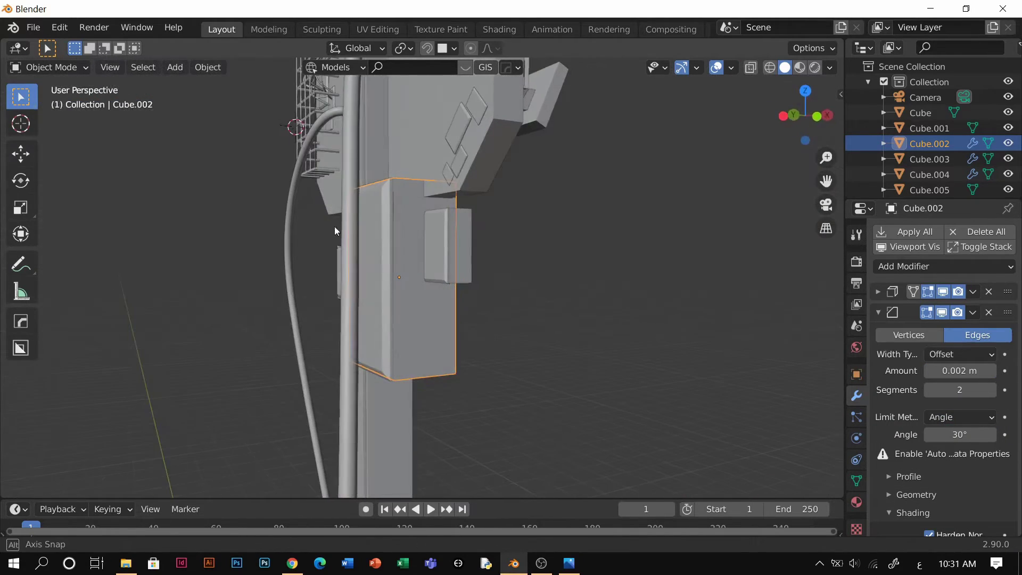
key("shift+d")
right_click(496, 343)
Step: Enlarge the large box's copy slightly along Y and Z only, and apply its object transform
key("s")
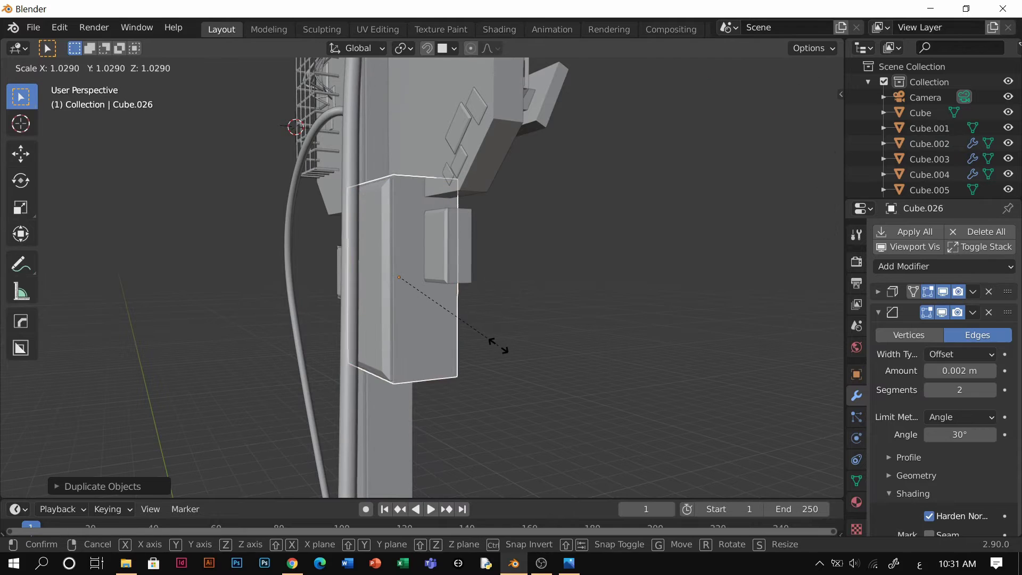
right_click(499, 346)
key("s")
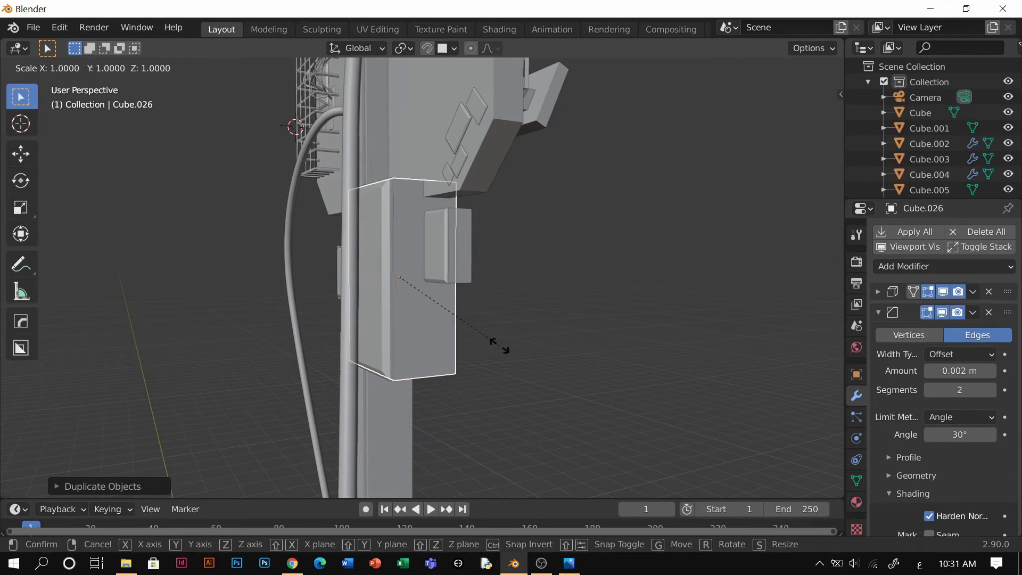
key("shift+x")
left_click(506, 350)
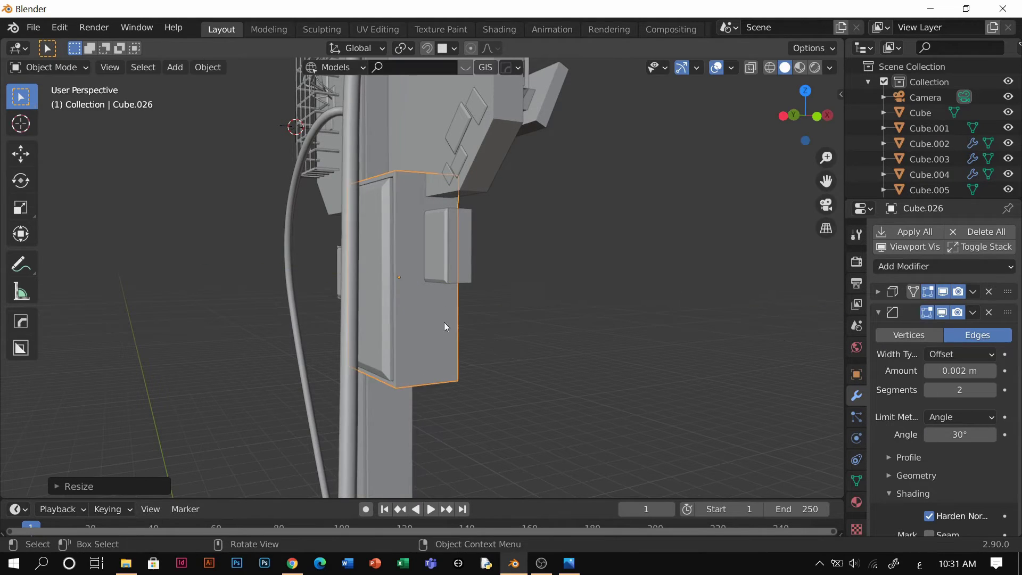
middle_click_drag(444, 321, 474, 352)
key("ctrl+a")
left_click(691, 350)
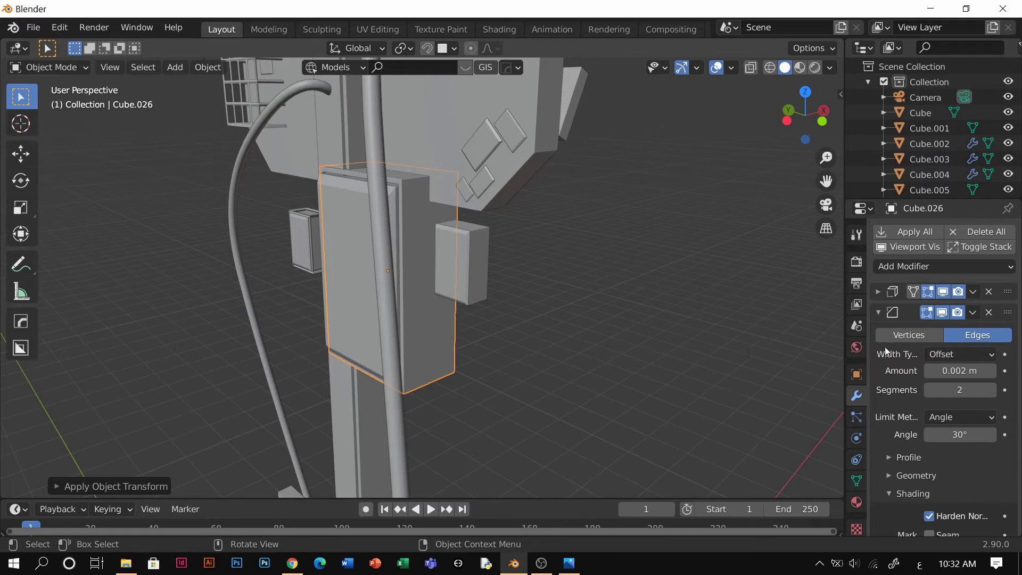
Step: Replace the large copy's Bevel and Solidify modifiers with a Wireframe modifier of 0.02 m thickness
key("ctrl+x")
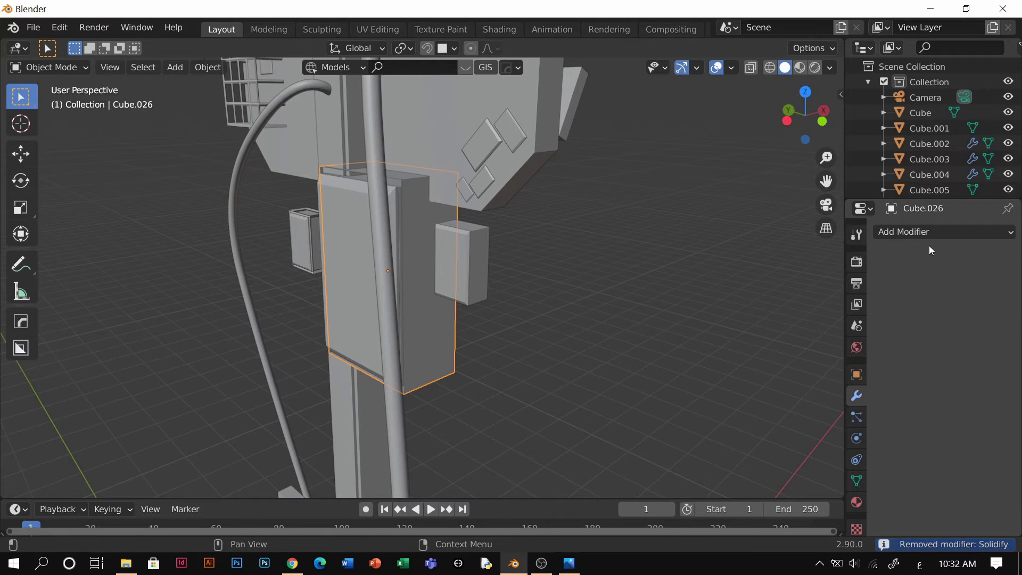
left_click(929, 233)
left_click(726, 526)
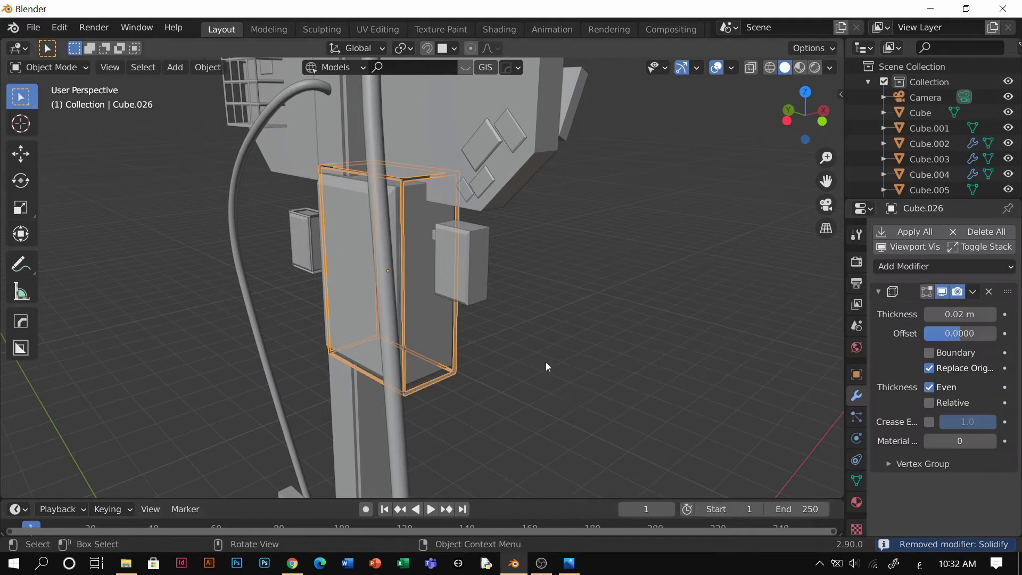
left_click(613, 350)
scroll(424, 336, "up", 2)
middle_click_drag(424, 337, 548, 458)
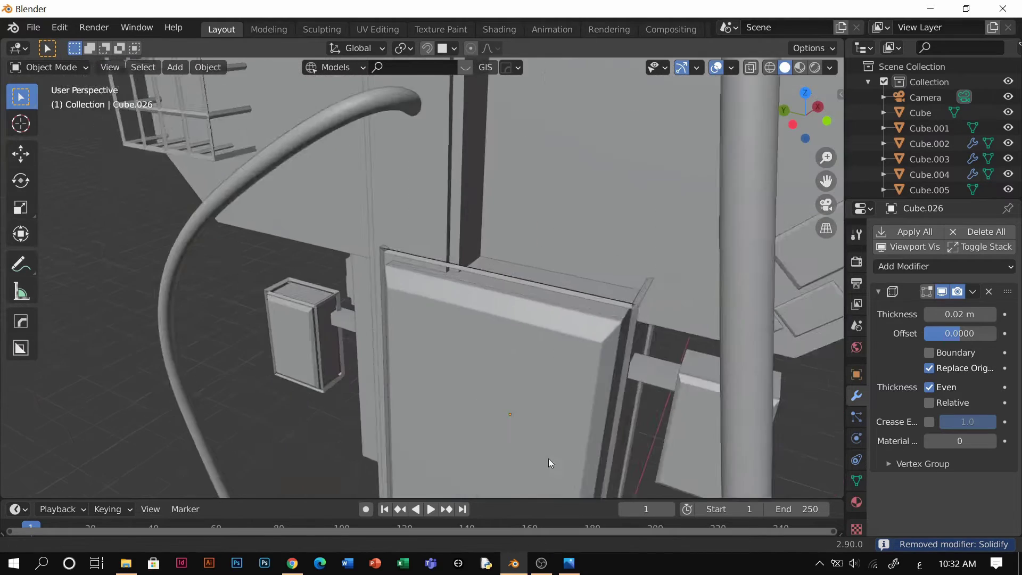
Step: Scale the wireframe around the large box to about 0.97 along global Z and adjust its scale along X
scroll(548, 459, "up", 2)
left_click(488, 266)
left_click(487, 263)
scroll(510, 314, "down", 3)
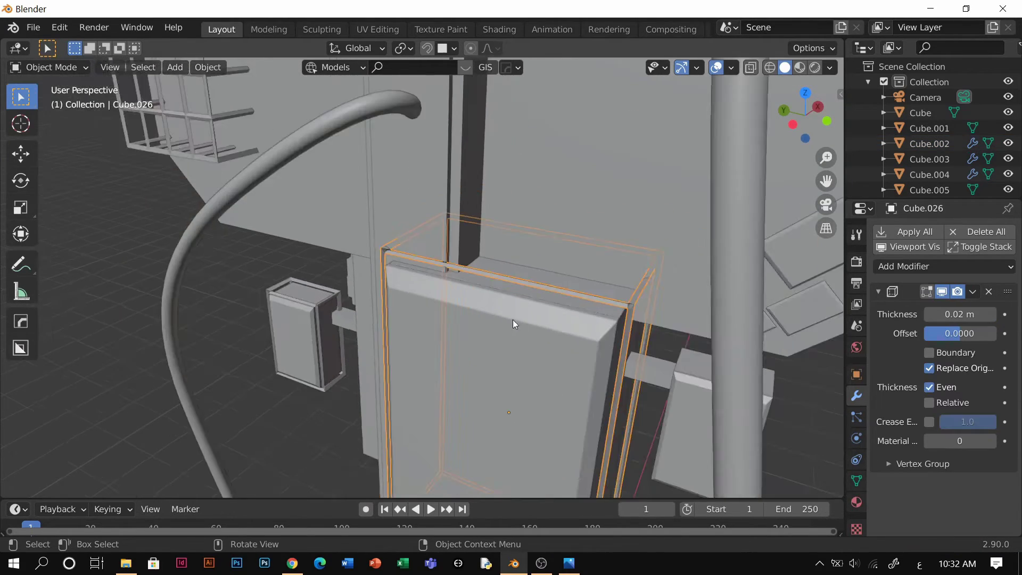
middle_click_drag(513, 319, 589, 294)
key("s")
key("z")
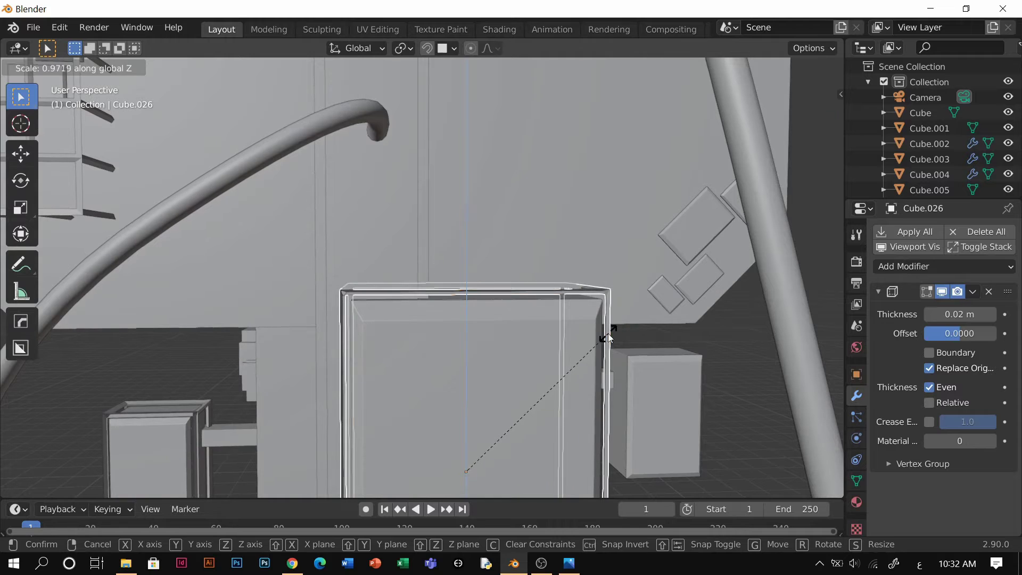
left_click(607, 331)
key("s")
key("x")
left_click(652, 376)
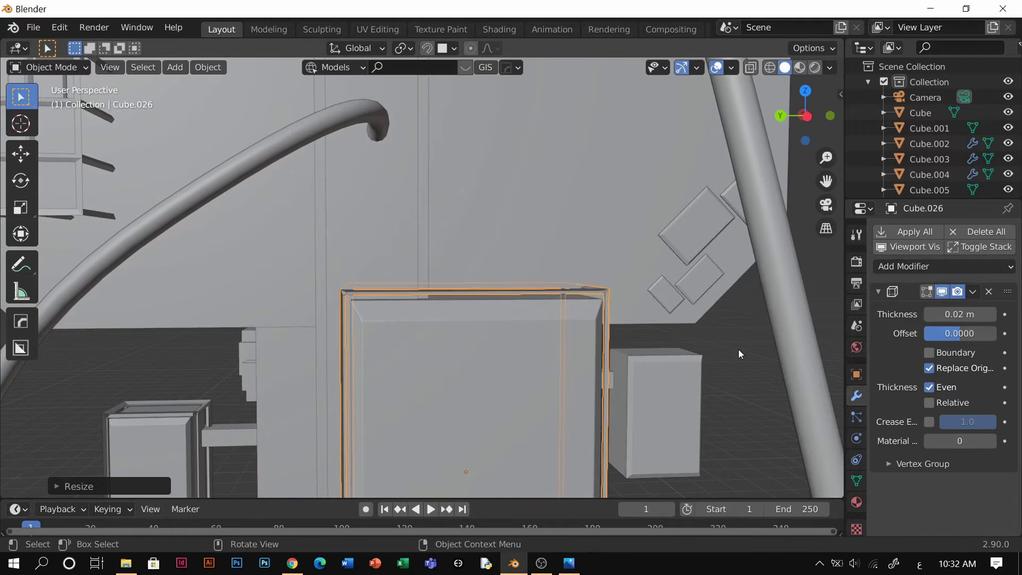
Step: Duplicate the large box's wireframe and flatten the copy along global Z into a low band
middle_click_drag(738, 351, 573, 362)
left_click(430, 242)
key("shift+d")
left_click(663, 393)
key("s")
key("z")
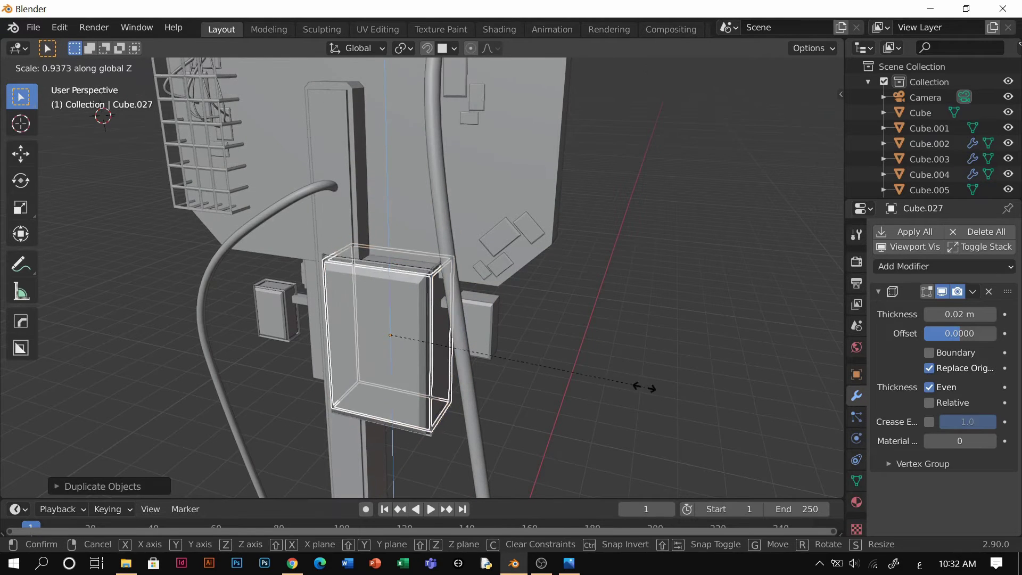
left_click(451, 334)
Step: Lower the flattened wireframe band along global Z to near the bottom of the large box
key("g")
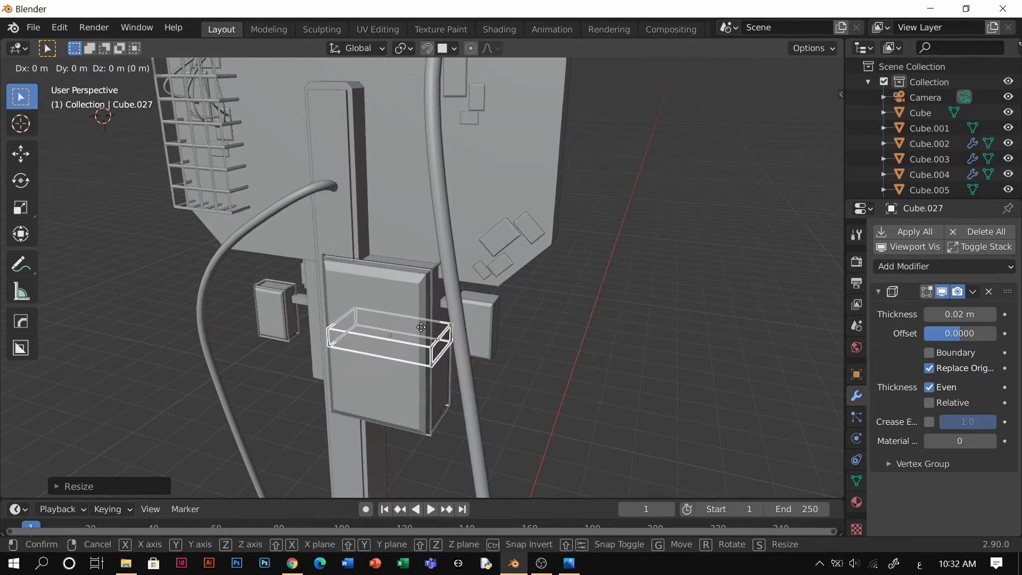
key("z")
left_click(464, 395)
middle_click_drag(464, 395, 339, 355)
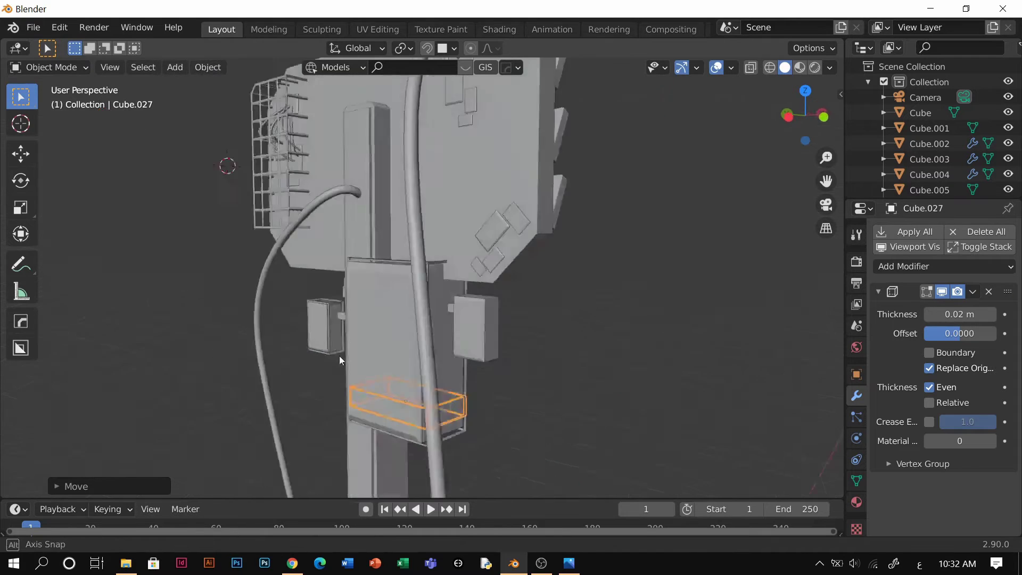
Step: Scale the low wireframe band slightly outward along global X and global Y around the large box
scroll(468, 311, "up", 5)
key("s")
key("x")
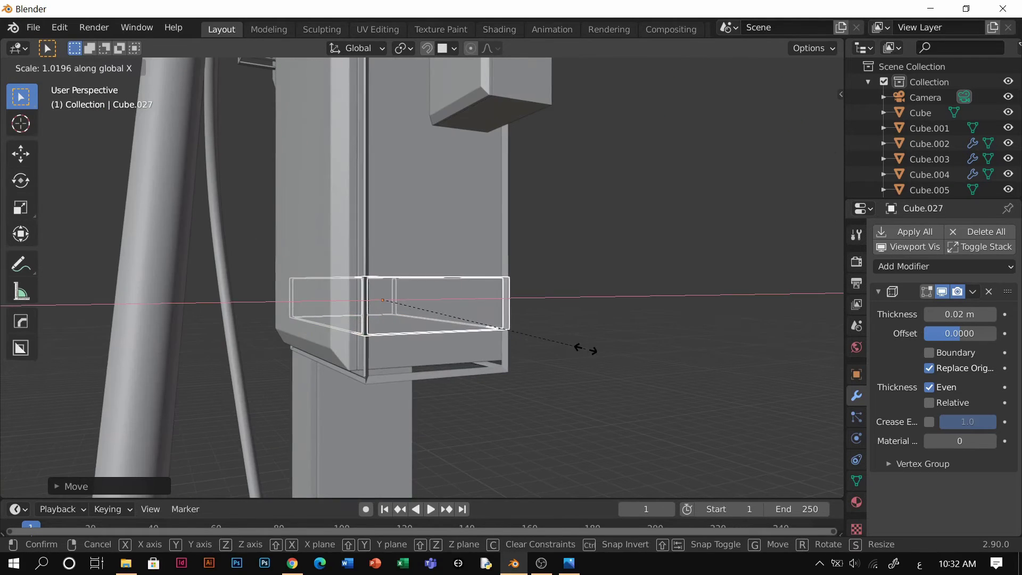
left_click(592, 353)
middle_click_drag(592, 363, 347, 328)
left_click(347, 328)
key("s")
key("x")
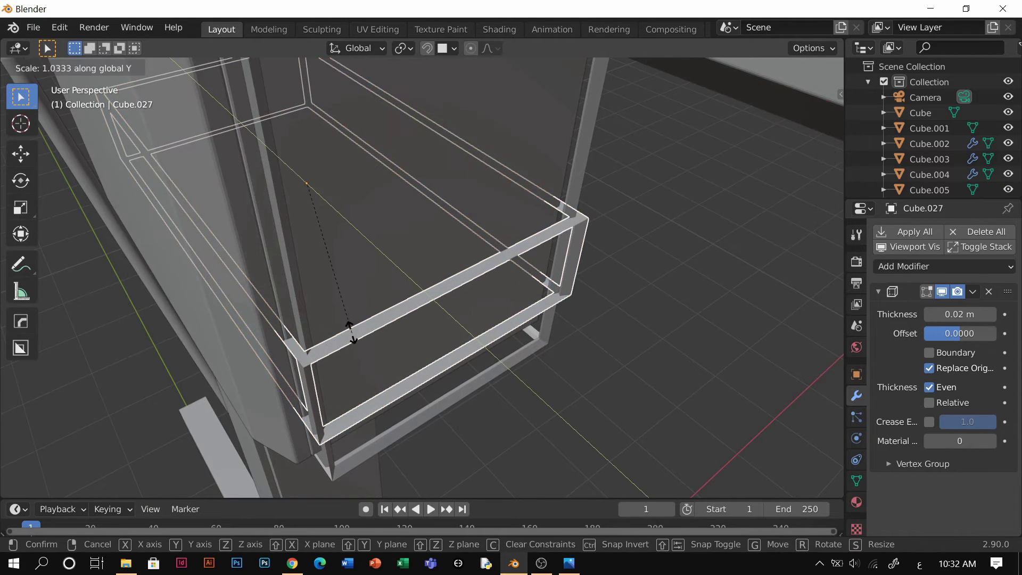
left_click(673, 321)
left_click(673, 322)
Step: Duplicate the low band's mesh within the same object and raise the copy along global Z
left_click(482, 272)
scroll(482, 273, "down", 3)
middle_click_drag(482, 272, 470, 226)
key("grave")
key("Escape")
left_click(905, 266)
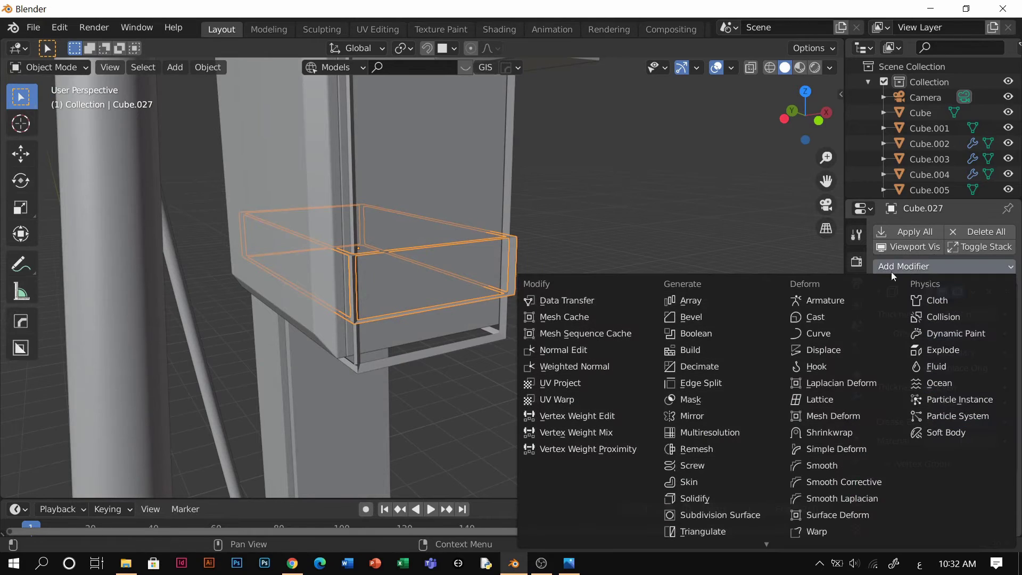
left_click(695, 498)
key("Tab")
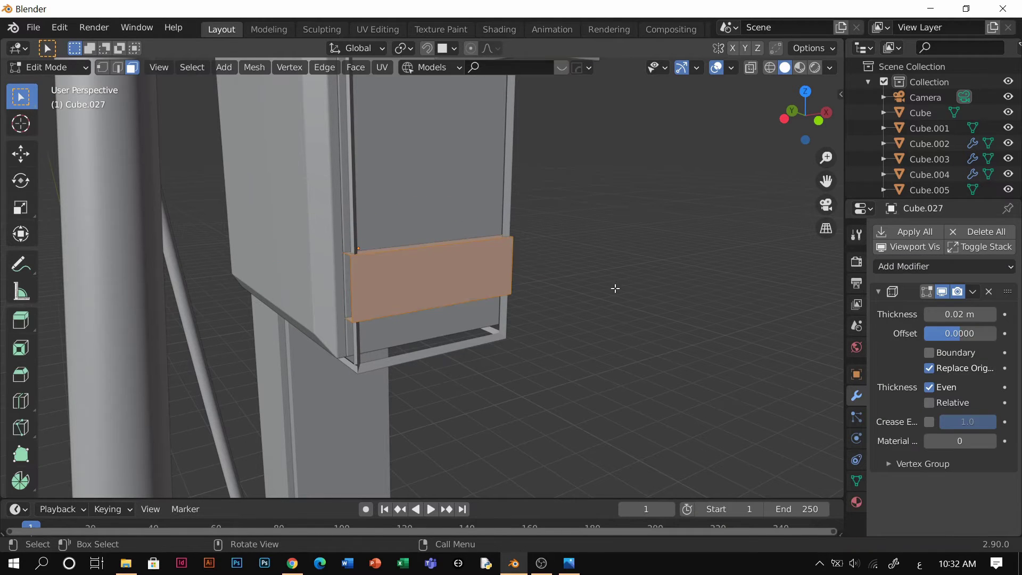
left_click(609, 272)
key("ctrl+z")
key("shift+d")
key("z")
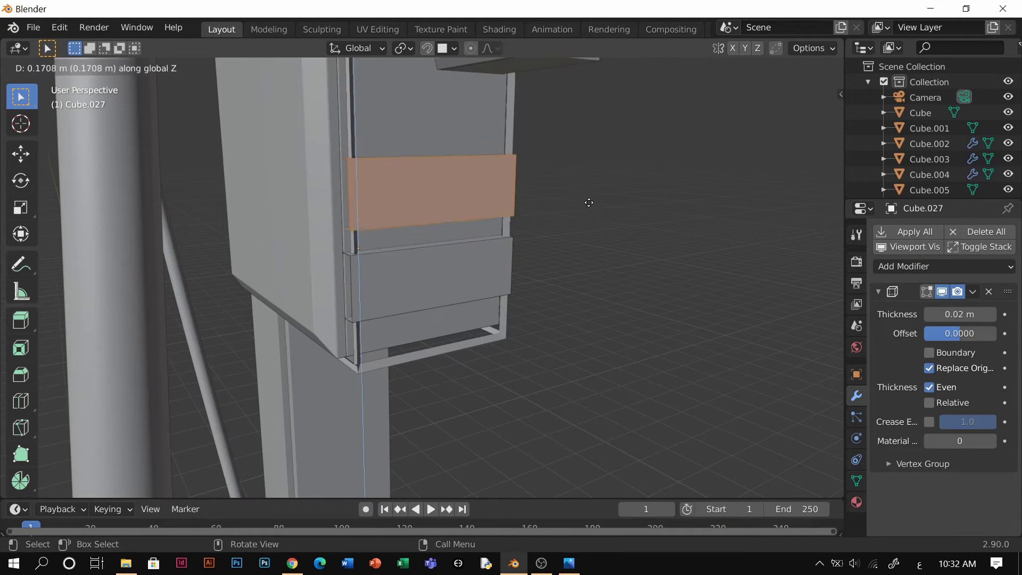
left_click(586, 215)
key("Tab")
left_click(581, 95)
Step: Duplicate the main pole in place and scale the copy in all axes except Z
scroll(566, 227, "down", 3)
left_click(566, 226)
middle_click_drag(566, 227, 412, 210)
left_click(479, 184)
middle_click_drag(479, 183, 420, 239)
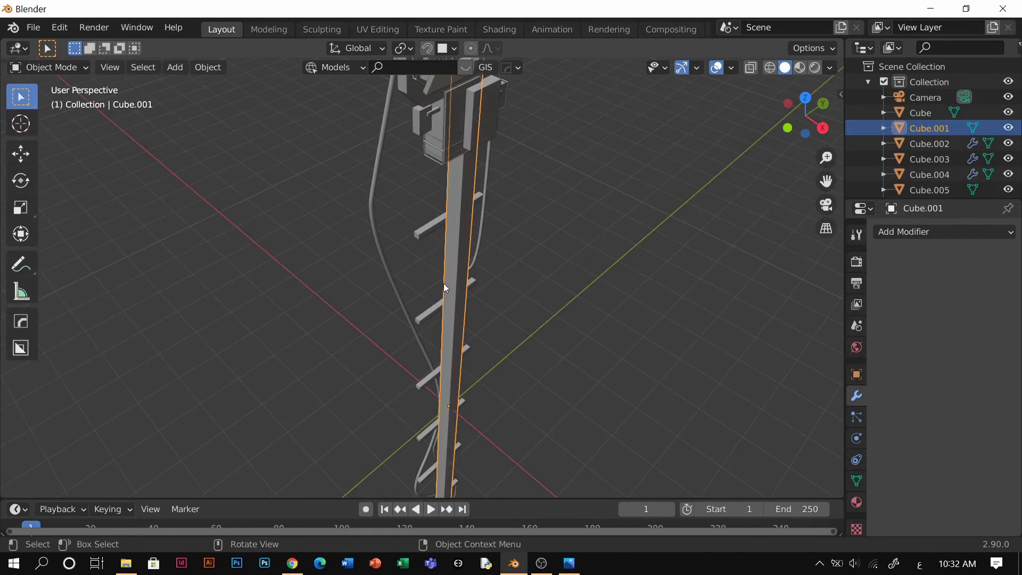
middle_click_drag(446, 288, 468, 225)
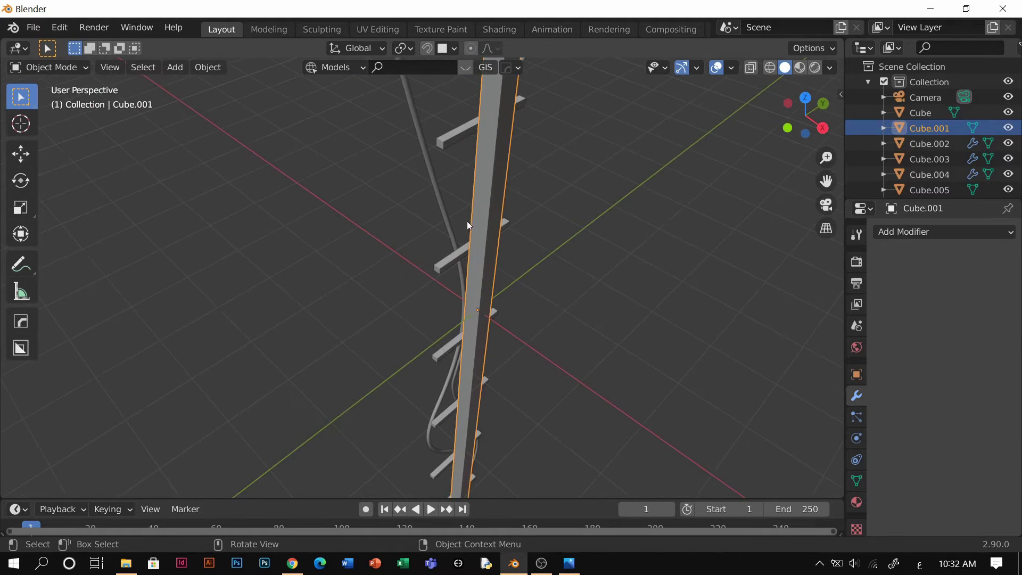
middle_click_drag(479, 277, 494, 240)
key("shift+d")
right_click(430, 235)
key("s")
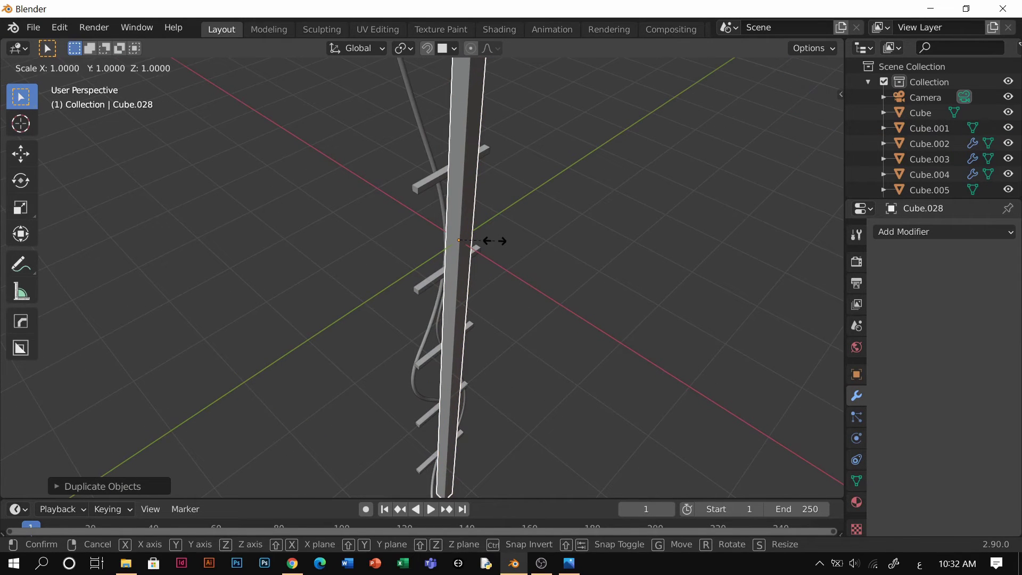
key("shift+z")
left_click(497, 244)
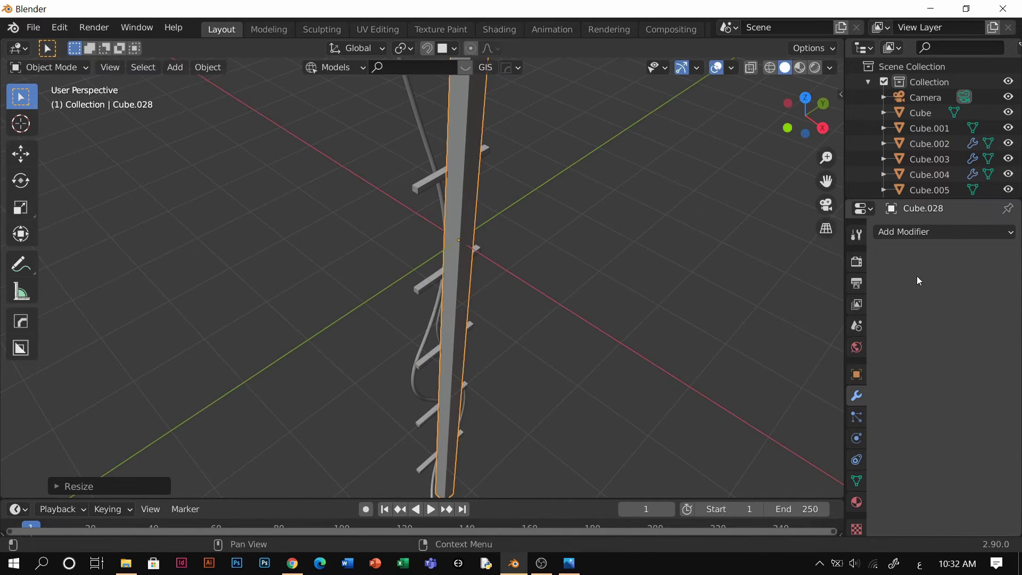
Step: Add a Wireframe modifier of 0.02 m thickness to the pole copy and isolate it in local view
left_click(915, 232)
left_click(705, 530)
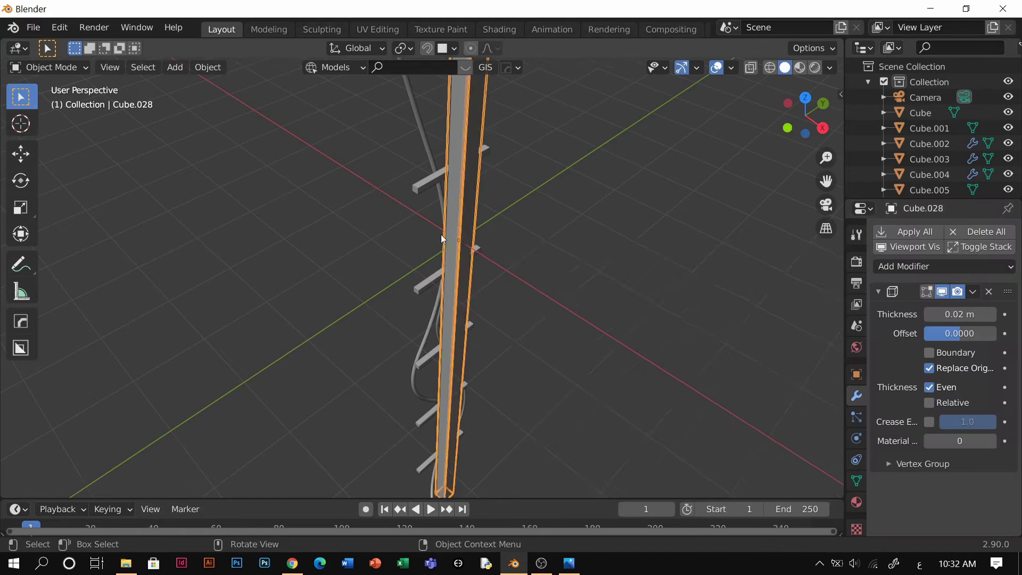
key("g")
left_click(501, 226)
key("KP_Divide")
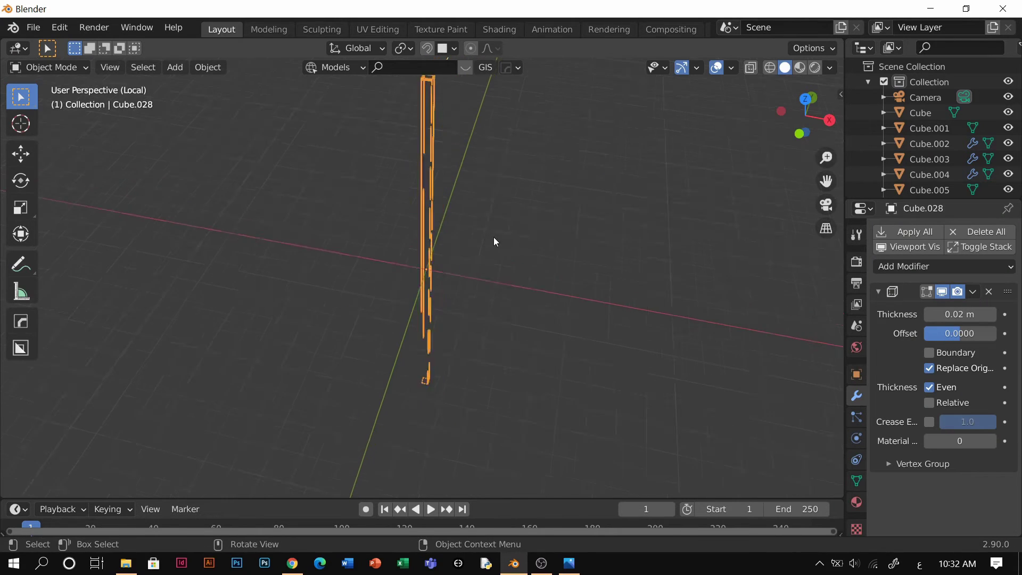
middle_click_drag(355, 160, 468, 210)
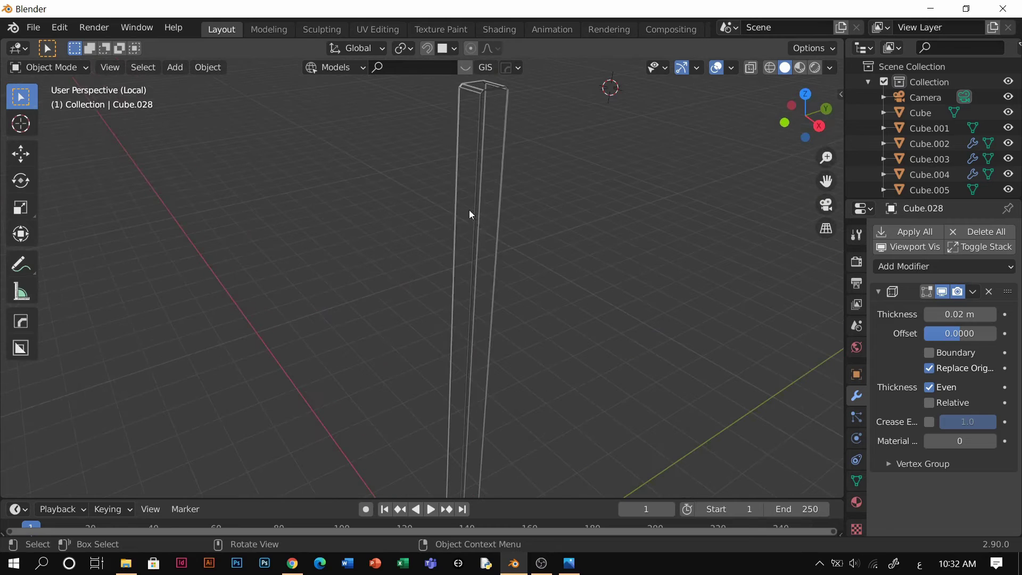
Step: Apply the scale of the isolated pole copy
left_click(468, 210)
key("ctrl+a")
key("s")
left_click(506, 175)
scroll(510, 225, "up", 2)
middle_click_drag(510, 225, 494, 183)
Step: Try to add loop cuts across the height of the pole copy
key("Tab")
left_click(555, 274)
middle_click_drag(513, 296, 529, 283)
scroll(529, 283, "down", 3)
key("ctrl+r")
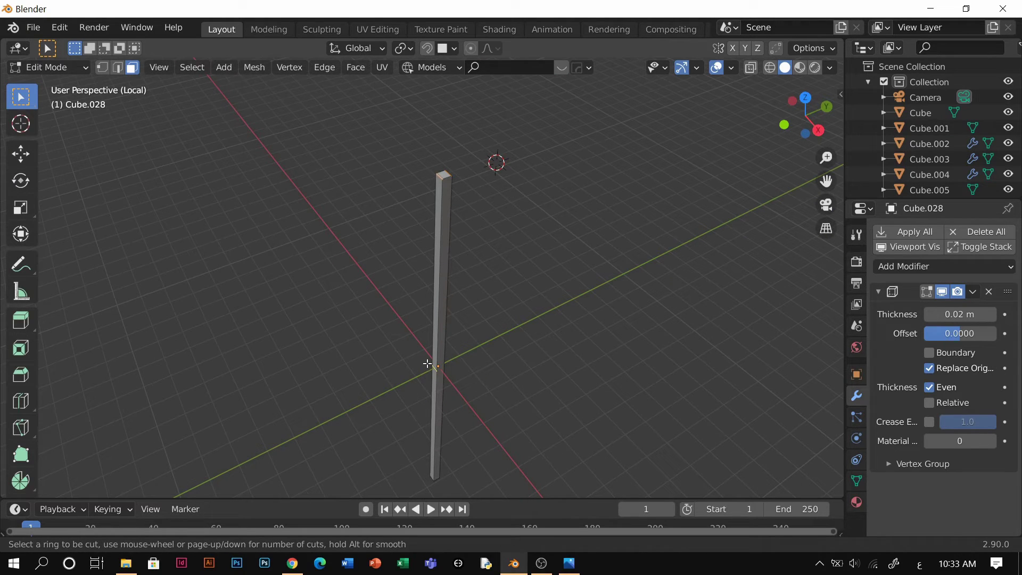
key("Tab")
scroll(423, 266, "down", 3)
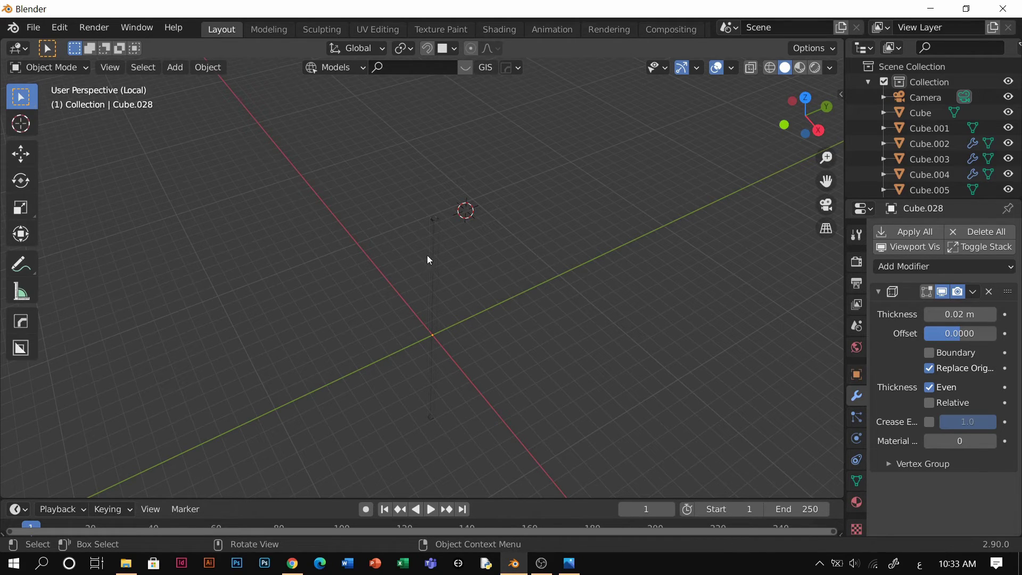
middle_click_drag(429, 259, 484, 254)
left_click(452, 229)
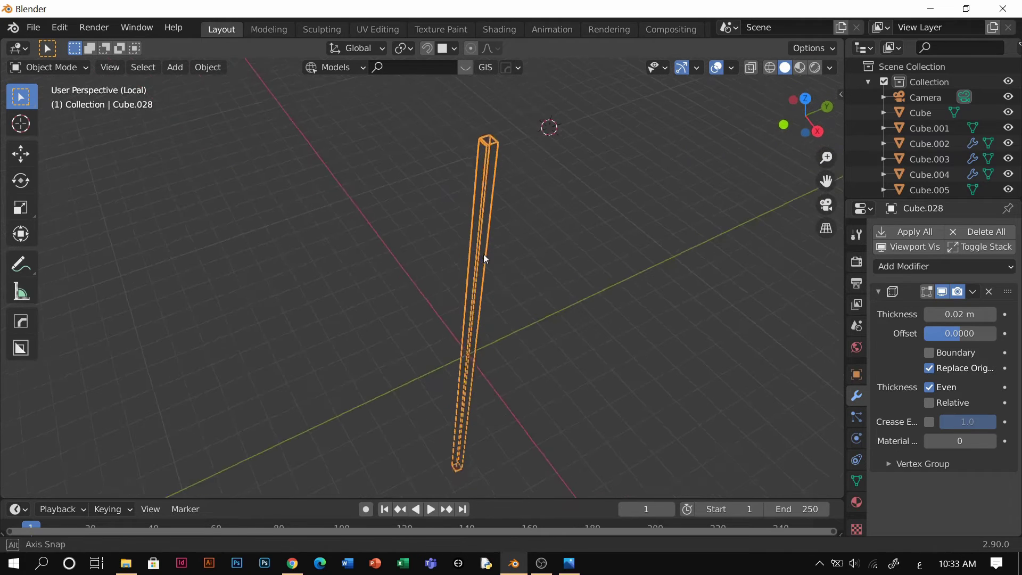
key("Tab")
left_click(612, 256)
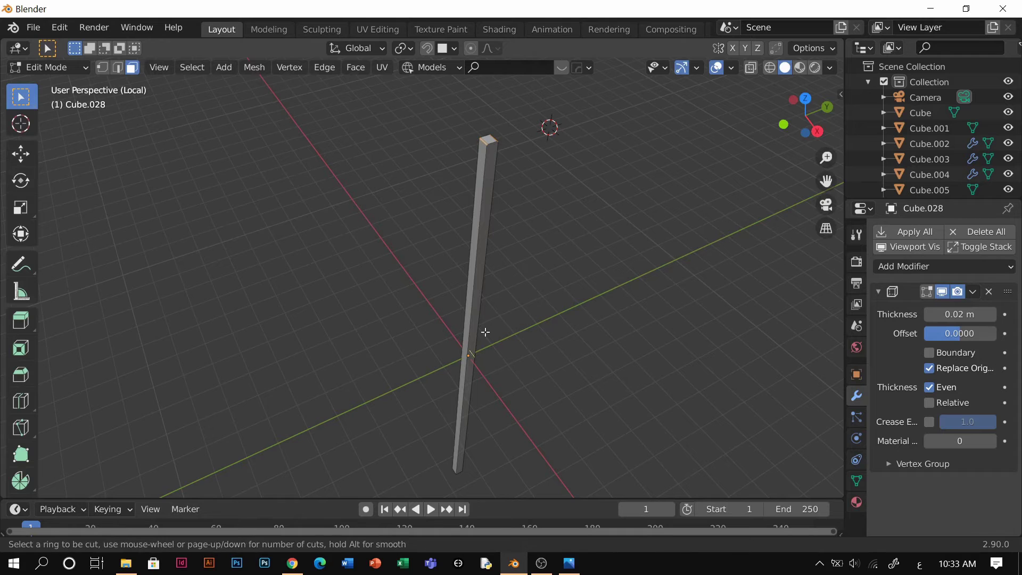
middle_click_drag(474, 244, 496, 298)
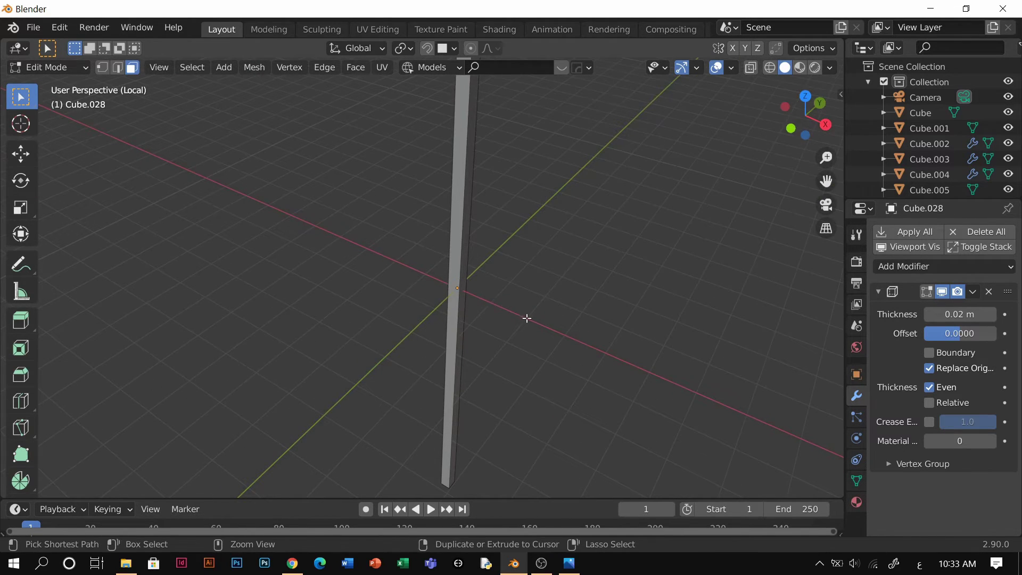
key("ctrl+r")
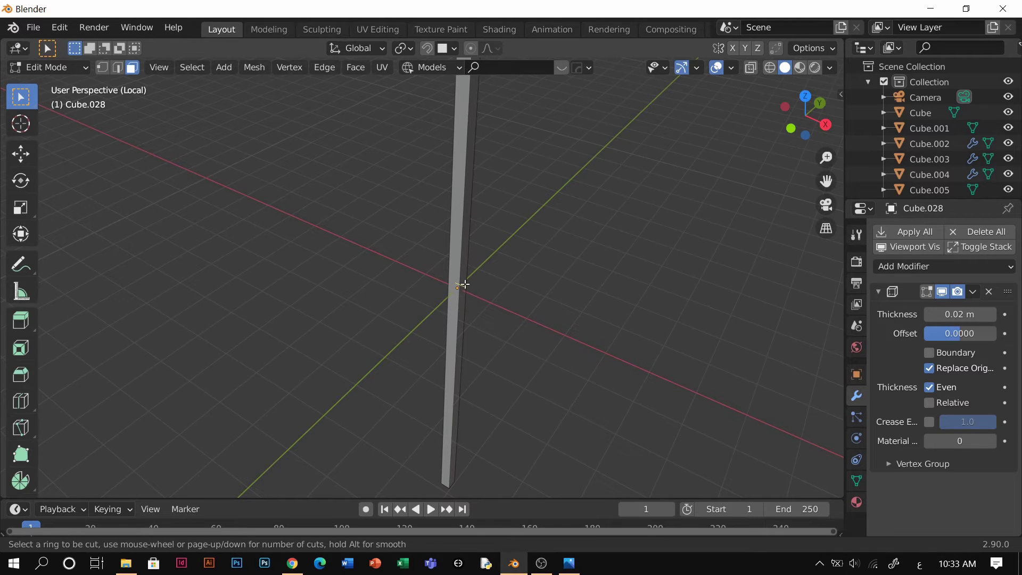
key("Escape")
Step: Examine the vertices and bevelled edges at the upper end of the pole copy
middle_click_drag(434, 239, 372, 445, "shift")
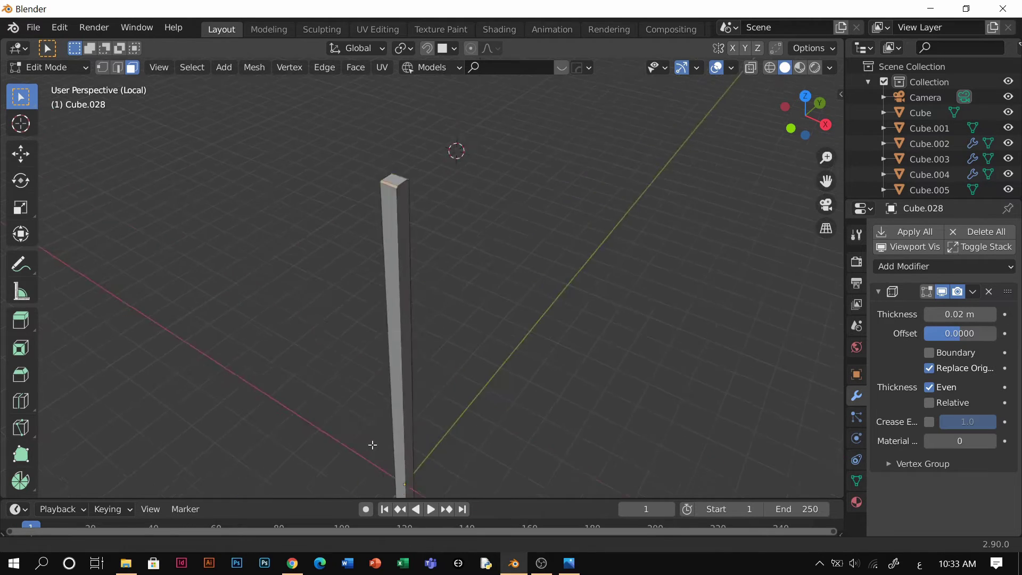
scroll(372, 445, "up", 3)
scroll(449, 251, "up", 3)
middle_click_drag(367, 144, 475, 206, "shift")
left_click(487, 191)
key("1")
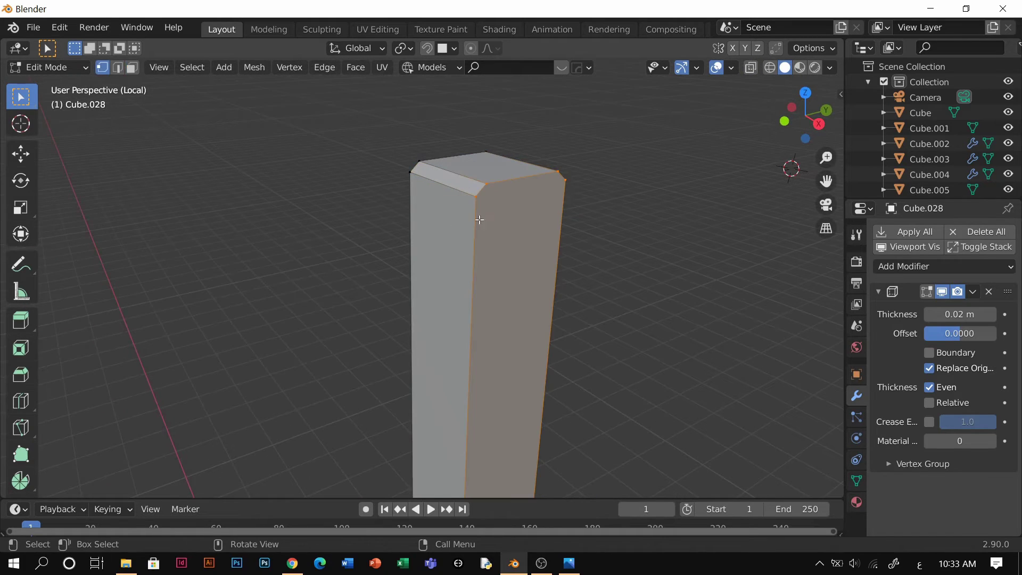
left_click(479, 206)
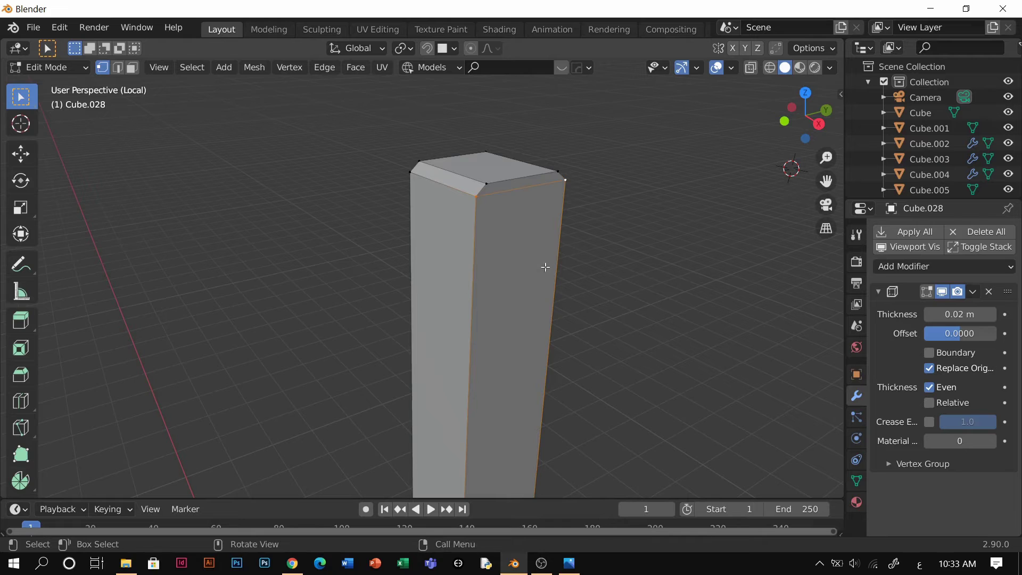
middle_click_drag(546, 267, 393, 288)
middle_click_drag(460, 272, 510, 285)
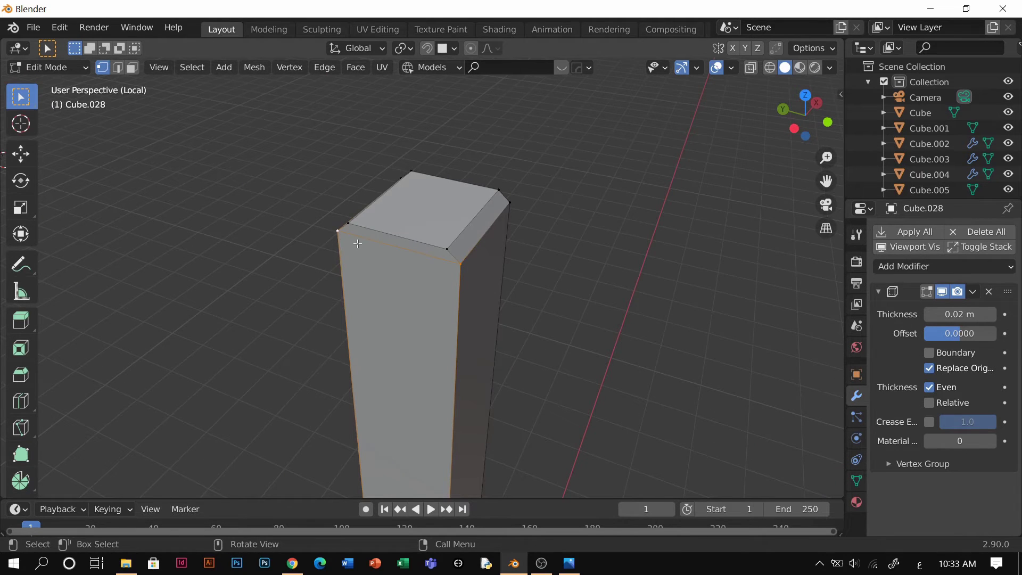
key("Tab")
Step: Cut a series of evenly spaced edge loops along the pole copy's height and leave the isolated view
scroll(398, 160, "down", 2)
middle_click_drag(437, 237, 373, 221)
left_click(608, 307)
middle_click_drag(482, 257, 486, 234, "shift")
left_click(518, 197)
key("Tab")
left_click(644, 286)
key("ctrl+r")
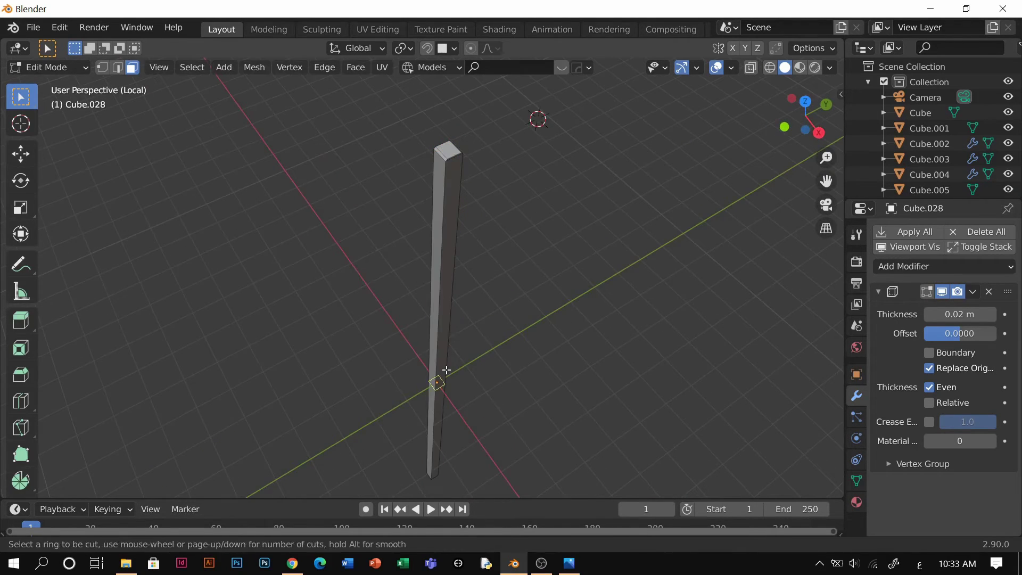
left_click(447, 370)
key("Tab")
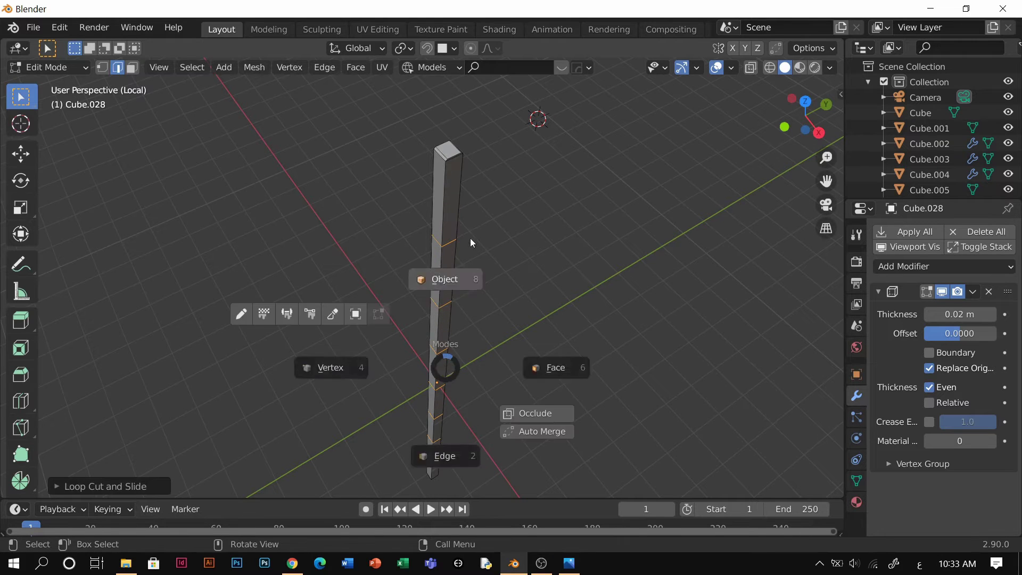
left_click(471, 238)
middle_click_drag(474, 270, 394, 270)
left_click(552, 269)
scroll(414, 314, "up", 3)
left_click(402, 275)
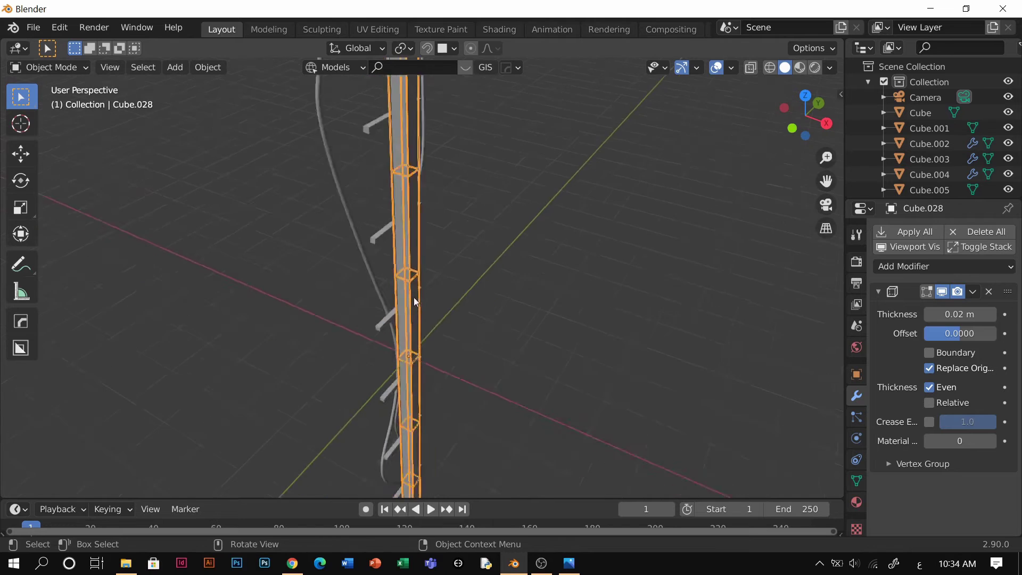
Step: Duplicate the pole's wireframe in place and scale the copy to about 0.3 along global Z
scroll(466, 233, "down", 5)
mouse_move(465, 233)
middle_mouse_down()
mouse_move(471, 224)
mouse_move(473, 238)
middle_mouse_up()
key("shift+d")
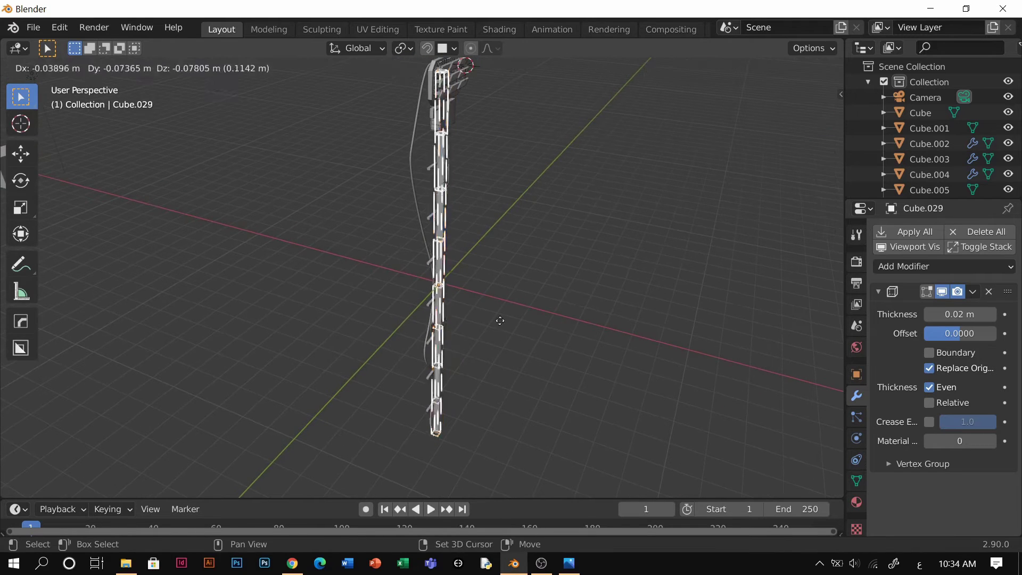
right_click(562, 326)
key("s")
key("z")
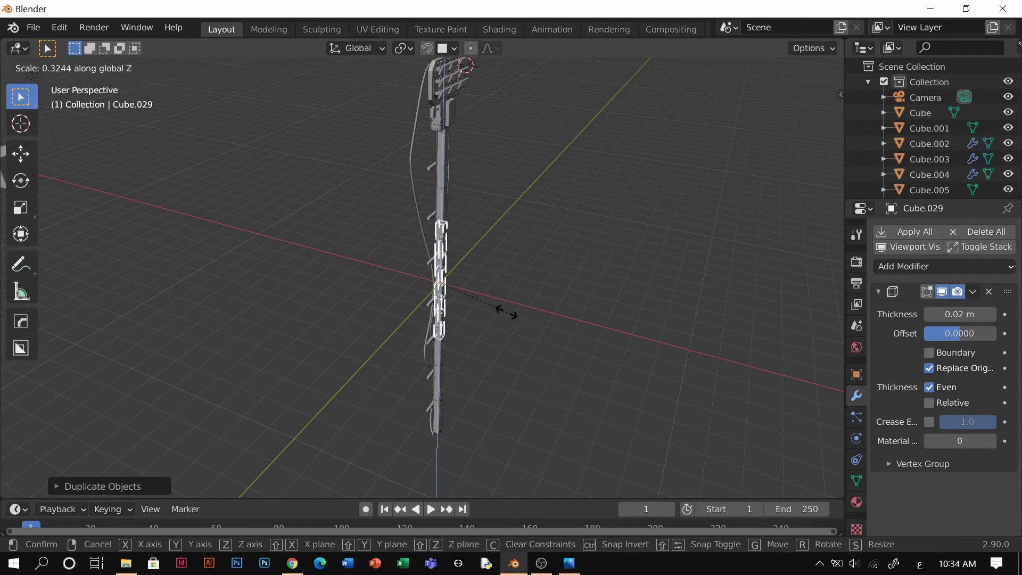
left_click(497, 307)
Step: Apply the short wireframe copy's scale and lower it along global Z to the lower part of the pole
scroll(504, 313, "up", 2)
key("ctrl+a")
left_click(503, 313)
scroll(563, 289, "up", 3)
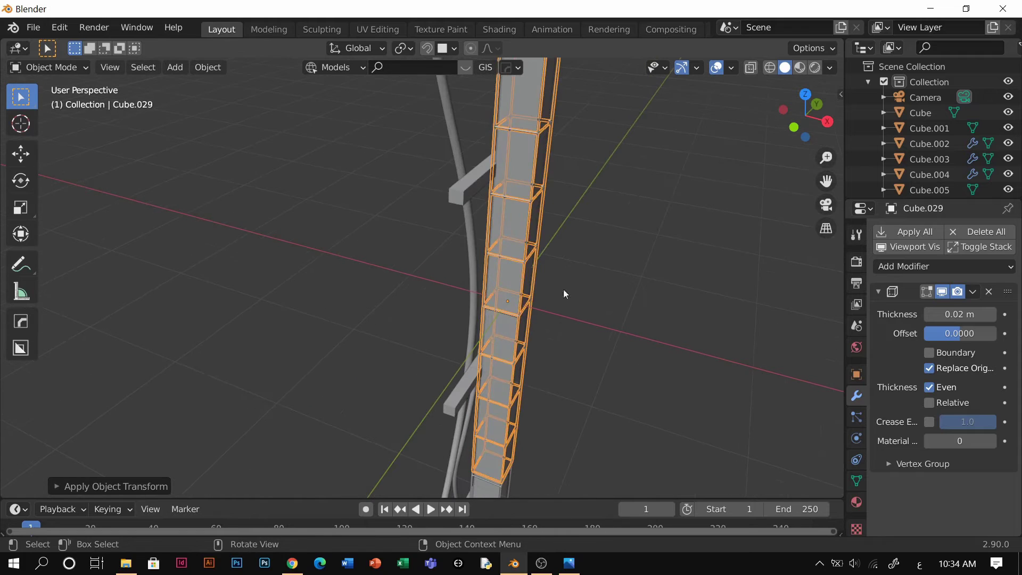
scroll(564, 291, "down", 6)
key("g")
key("z")
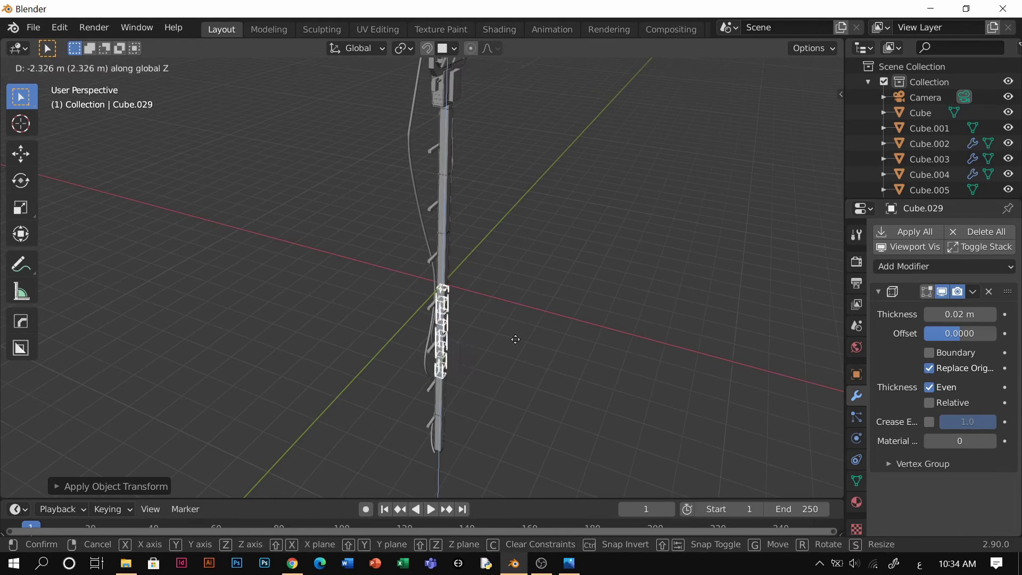
left_click(504, 384)
Step: Duplicate the short wireframe's mesh upward along global Z to extend the denser cage up to the boxes
key("ctrl+Tab")
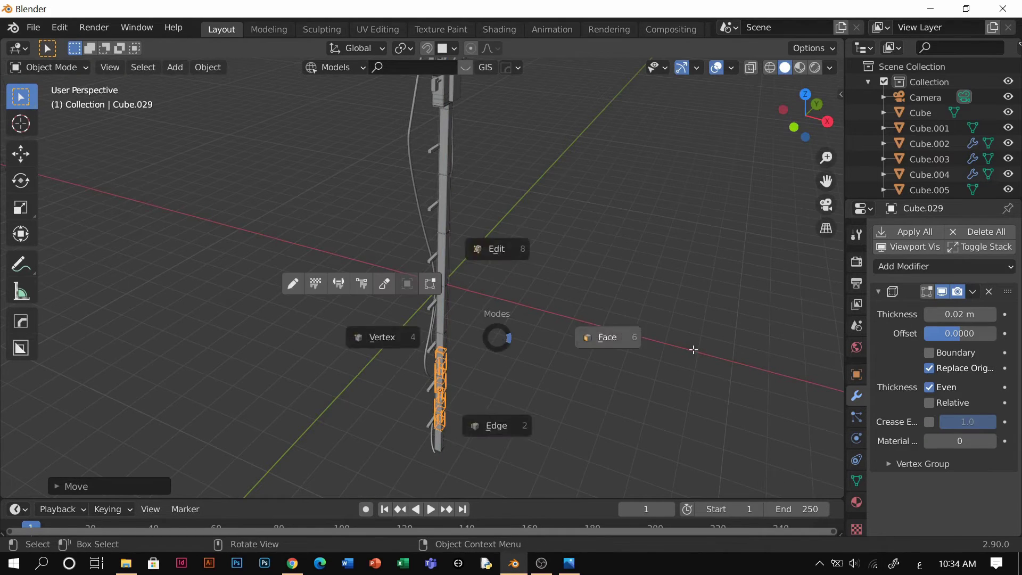
left_click(572, 352)
key("g")
key("z")
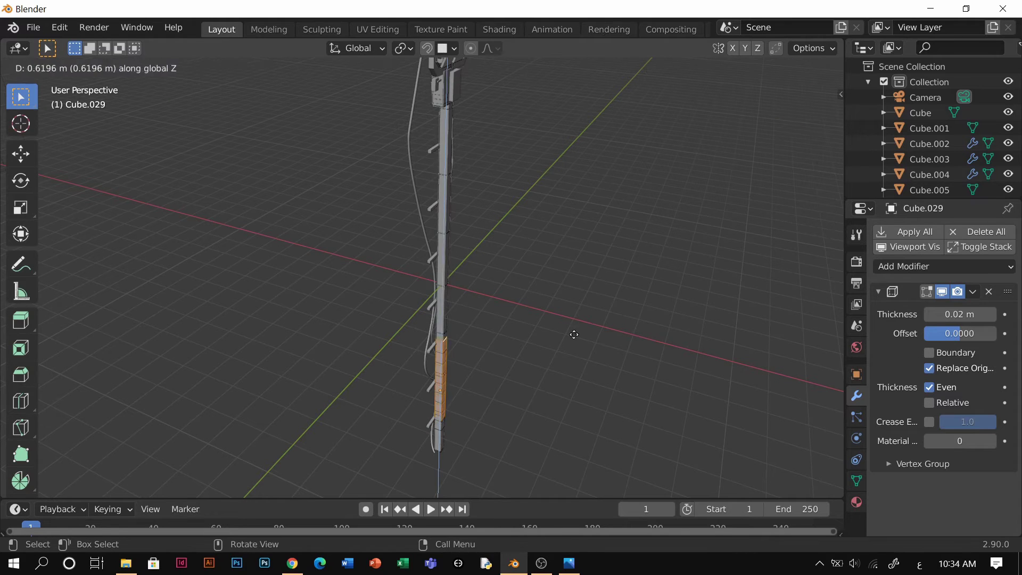
left_click(557, 266)
key("shift+d")
key("z")
left_click(498, 194)
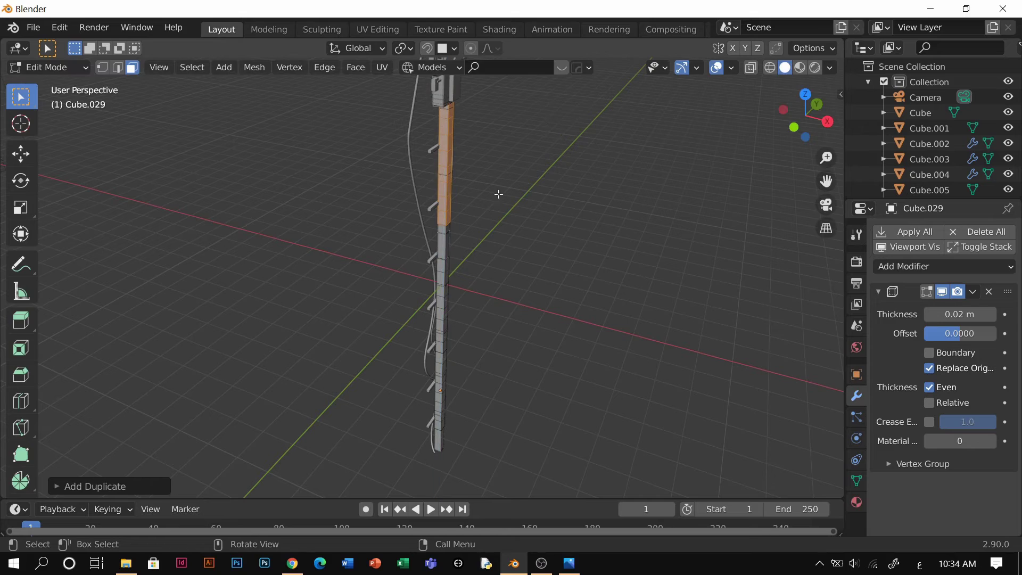
key("ctrl+Tab")
left_click(592, 240)
left_click(600, 258)
Step: Examine the caged pole, the boxes and the back of the sign from close up and from a distance
middle_click_drag(600, 258, 480, 325)
scroll(456, 226, "up", 3)
scroll(451, 226, "up", 4)
left_click(438, 201)
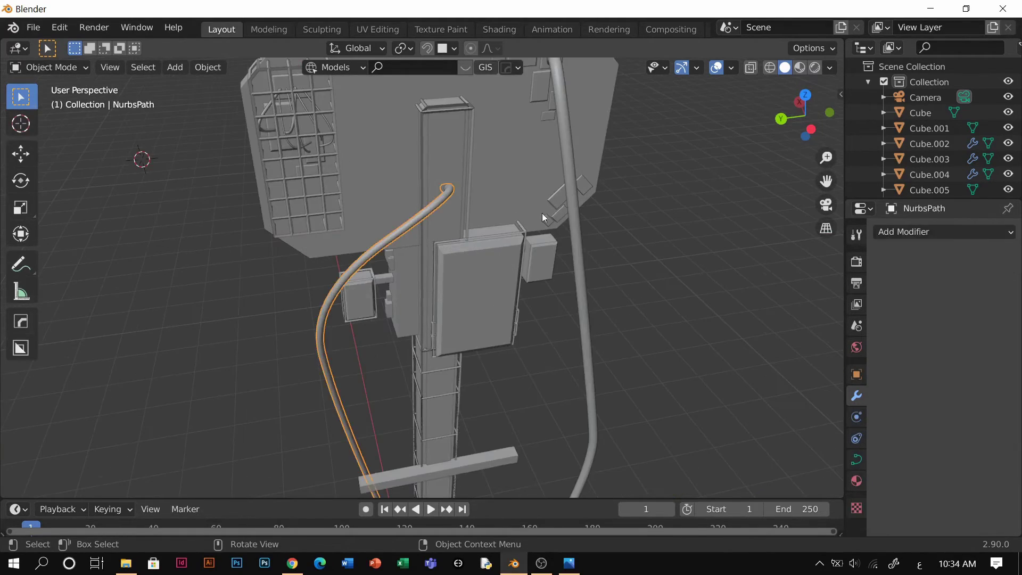
middle_click_drag(545, 187, 599, 223)
scroll(495, 261, "down", 5)
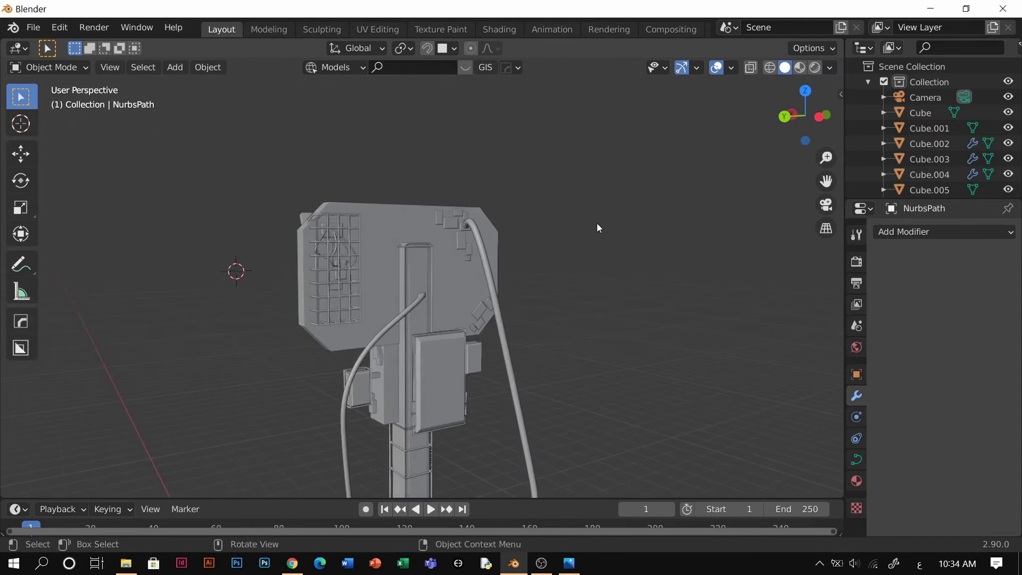
scroll(464, 246, "up", 4)
scroll(448, 277, "down", 4)
middle_click_drag(432, 309, 496, 217)
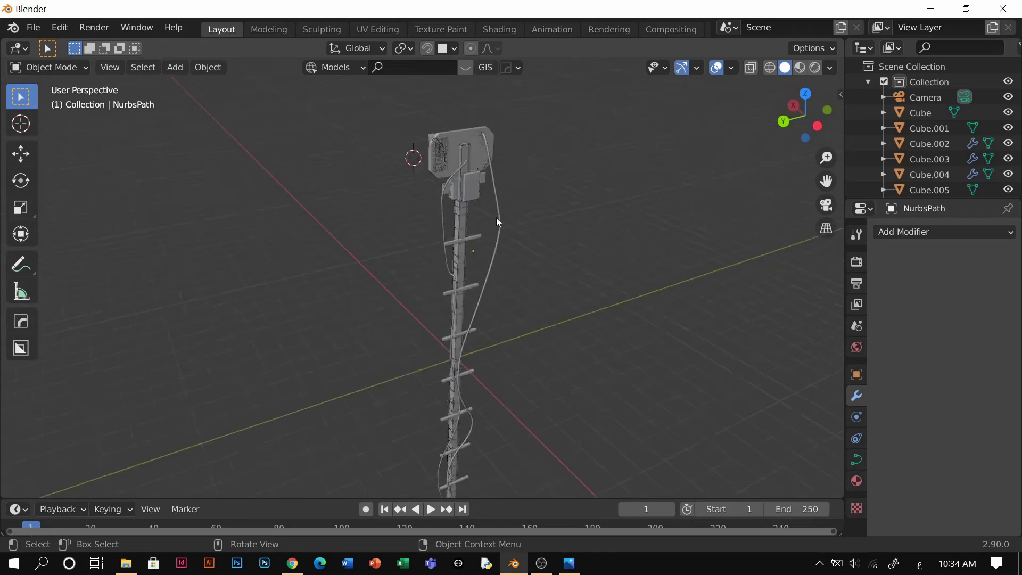
Step: Add a new path curve near the pole top at the back of the sign
scroll(458, 292, "up", 3)
scroll(459, 294, "up", 3)
middle_click_drag(480, 264, 421, 353)
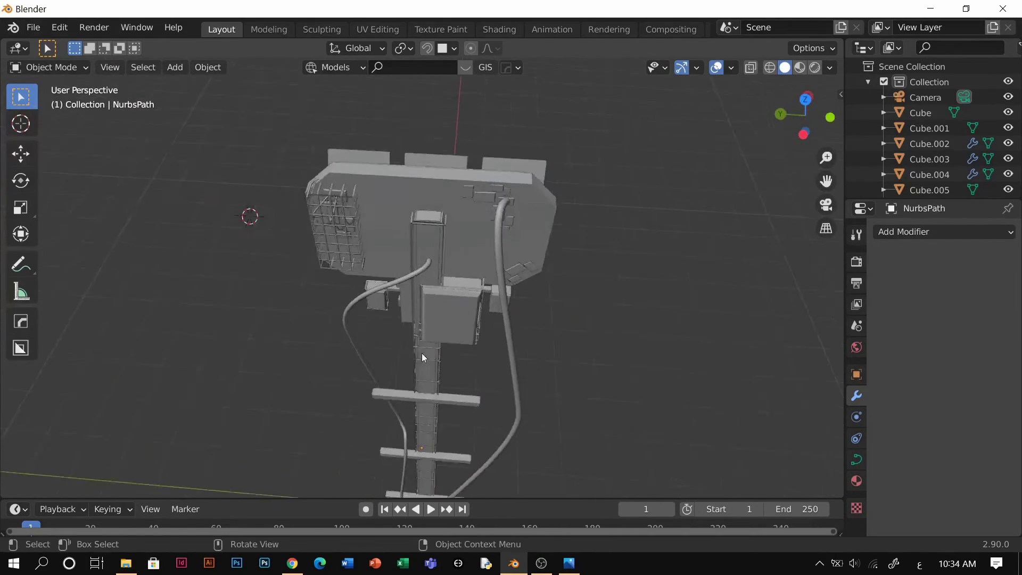
scroll(484, 313, "up", 4)
middle_click_drag(484, 316, 519, 295)
key("shift+a")
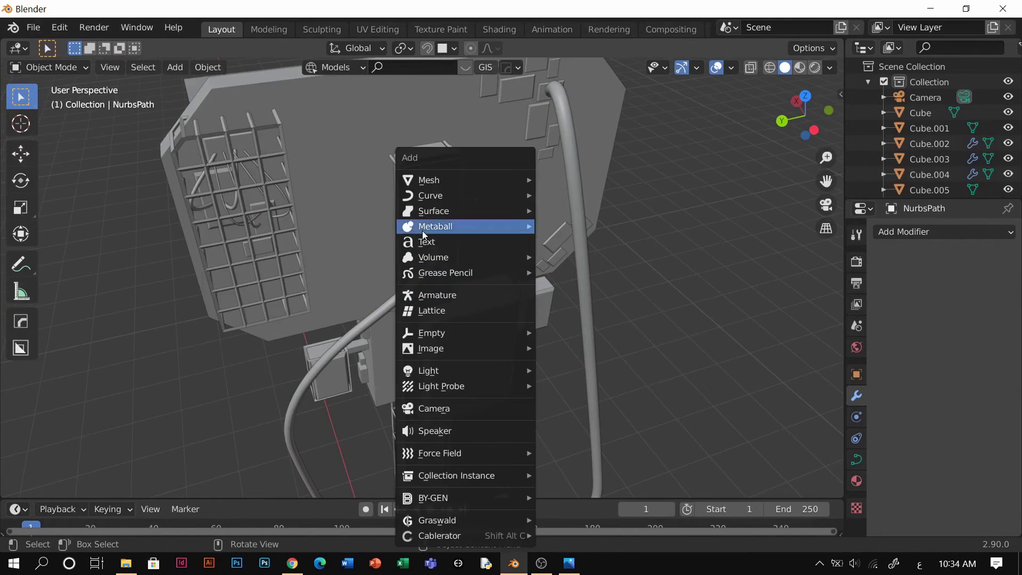
mouse_move(451, 206)
left_click(564, 264)
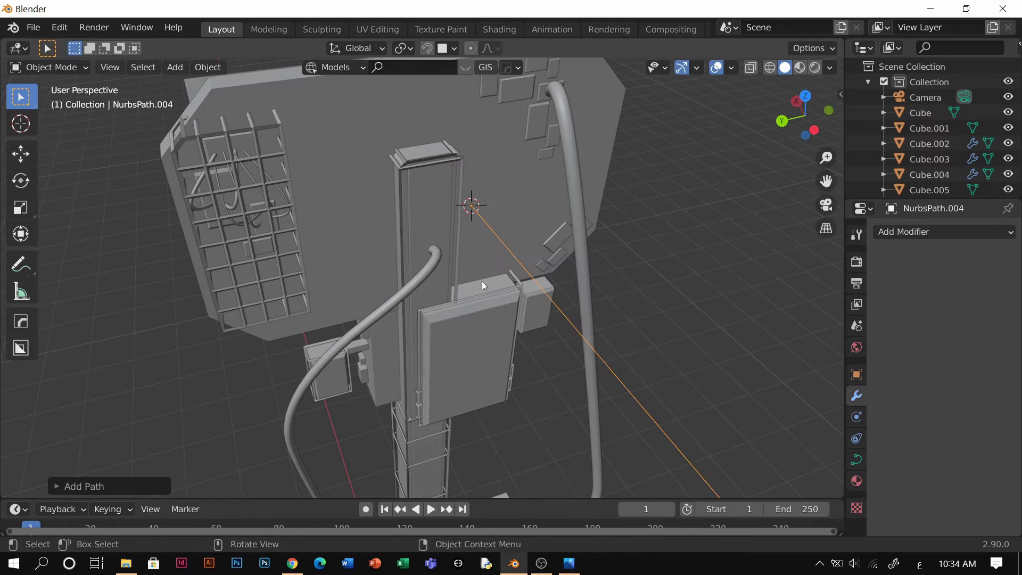
Step: Scale the new path down to a short line beside the top of the pole
key("s")
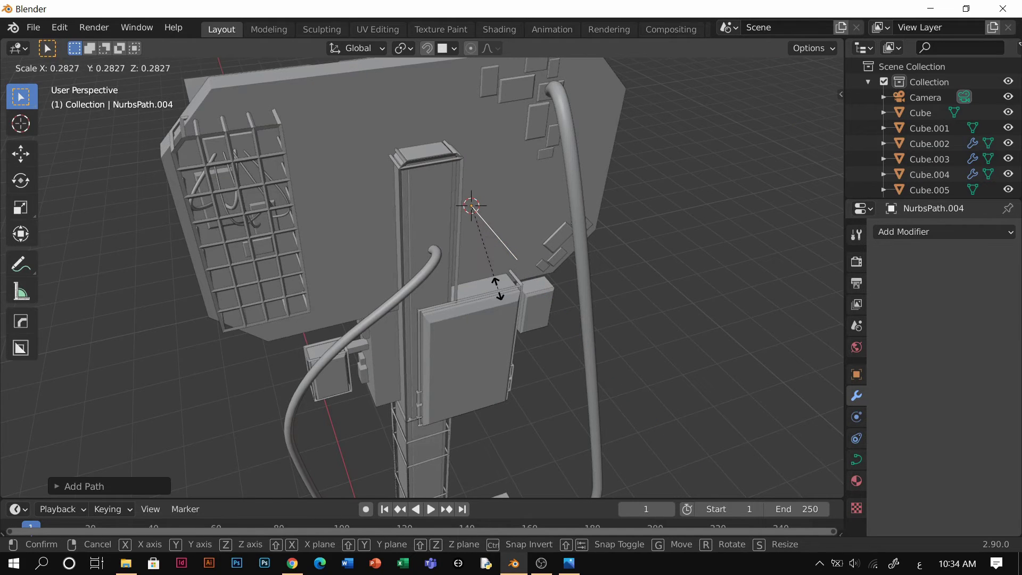
left_click(591, 365)
key("Tab")
middle_click_drag(528, 324, 558, 339)
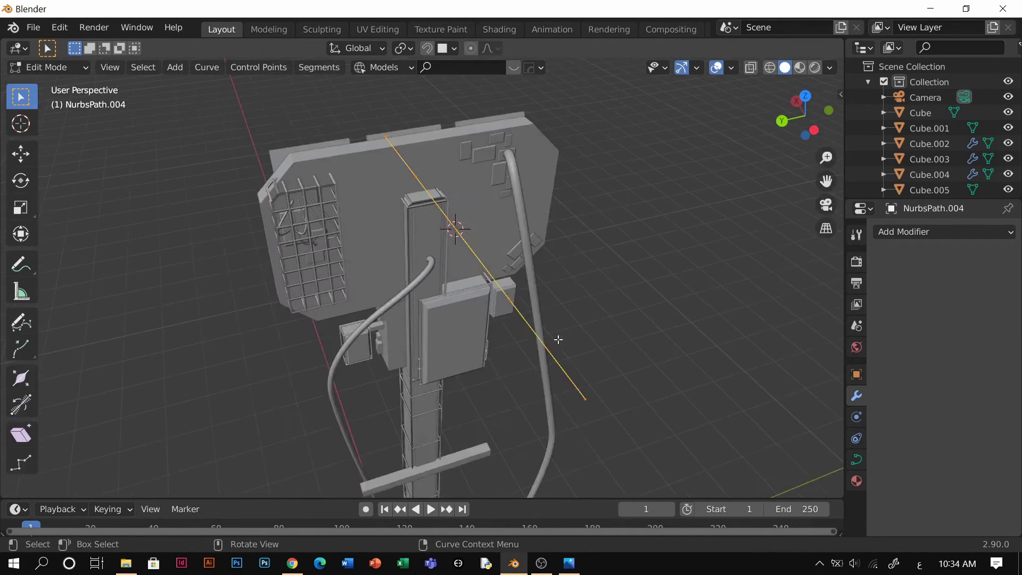
middle_click_drag(499, 306, 398, 226)
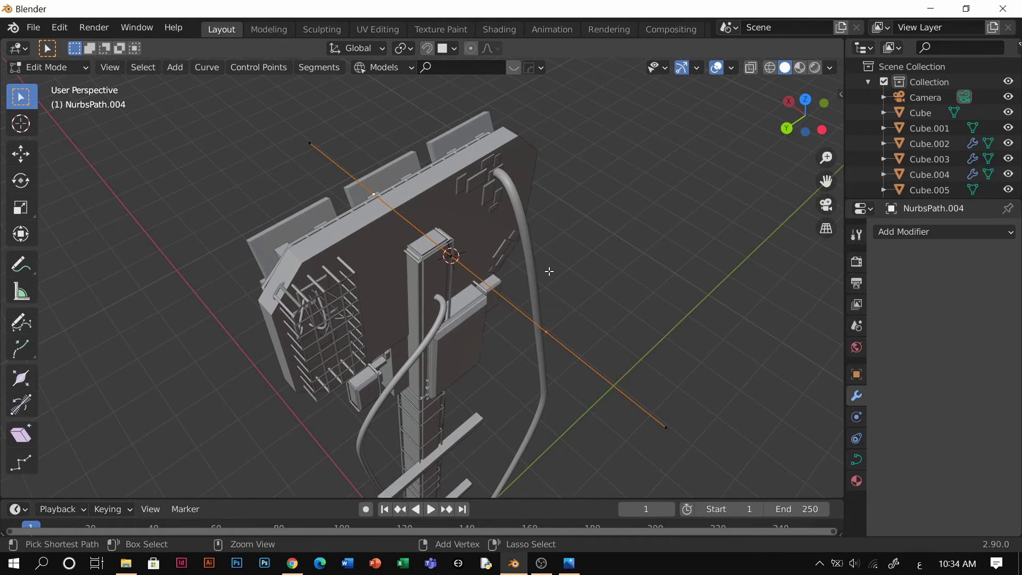
key("ctrl+Tab")
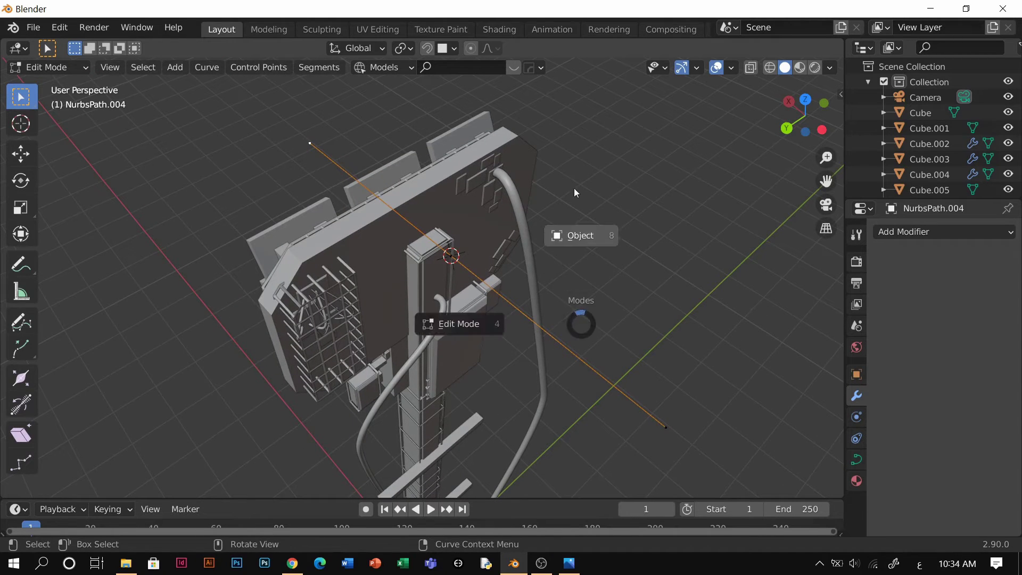
left_click(577, 232)
key("s")
left_click(479, 284)
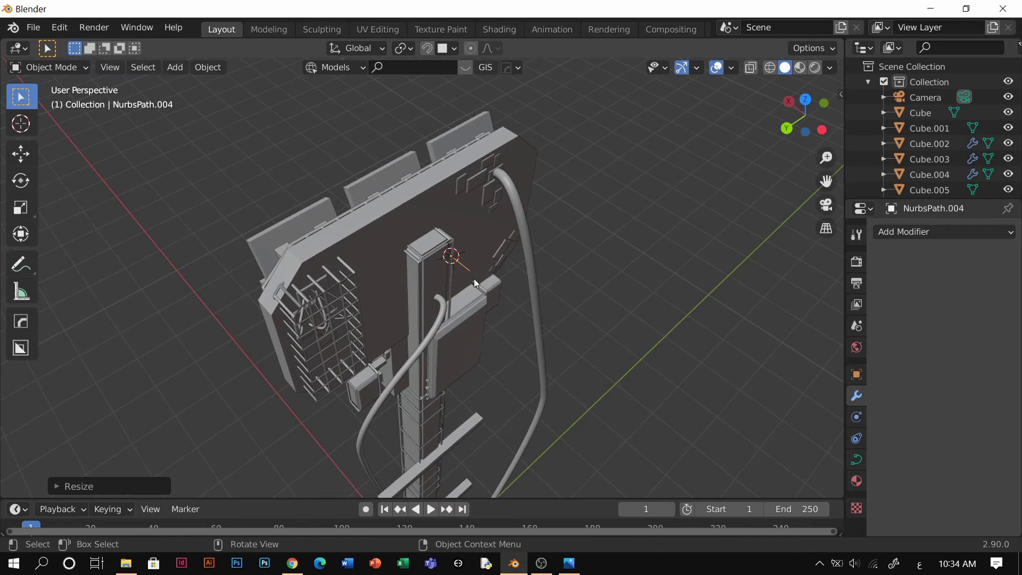
Step: Rotate the short path 90° about global Y so it stands upright
mouse_move(474, 279)
middle_mouse_down()
mouse_move(408, 261)
mouse_move(474, 262)
middle_mouse_up()
key("r")
key("x")
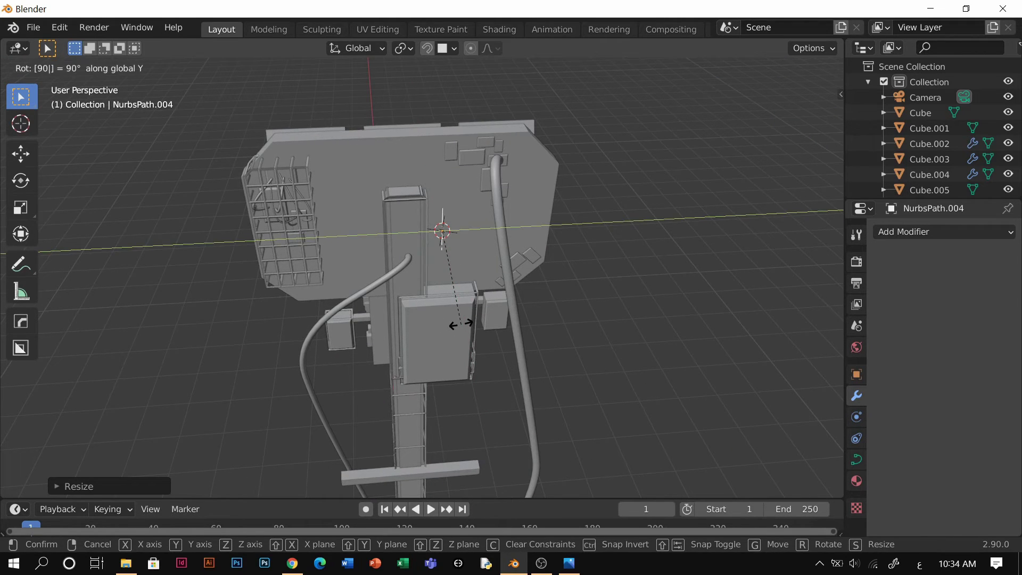
key("Return")
Step: Move the path's lower control points so its lower end reaches the top of the large box and lines up in depth
scroll(450, 282, "up", 4)
middle_click_drag(449, 314, 465, 327)
key("Tab")
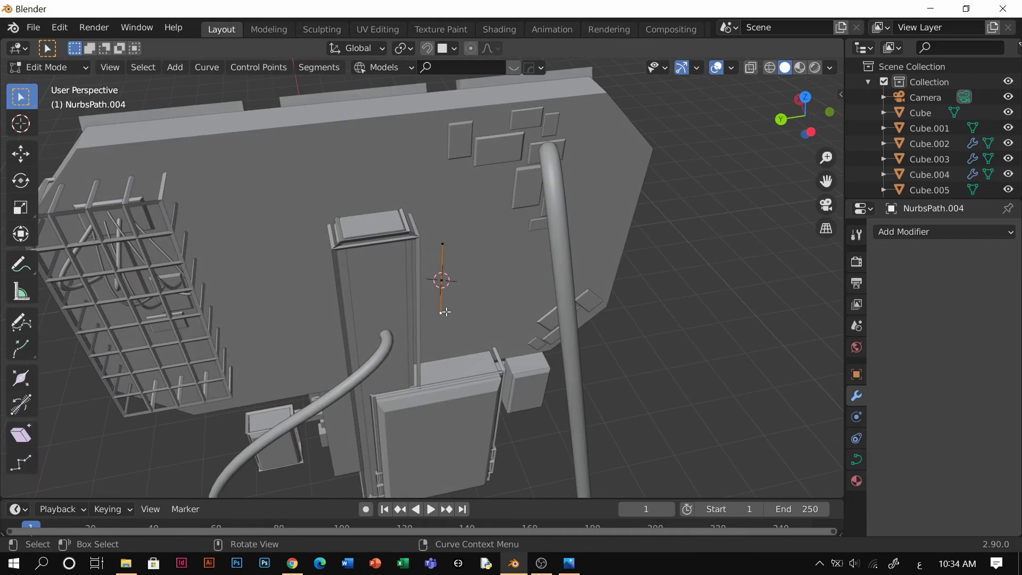
key("g")
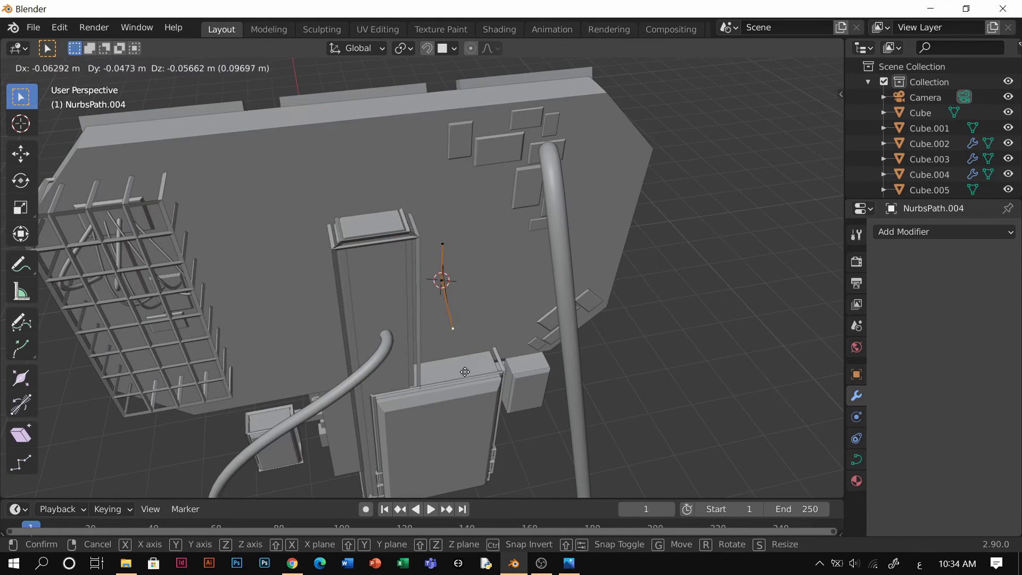
left_click(433, 289)
middle_click_drag(454, 291, 506, 304)
key("g")
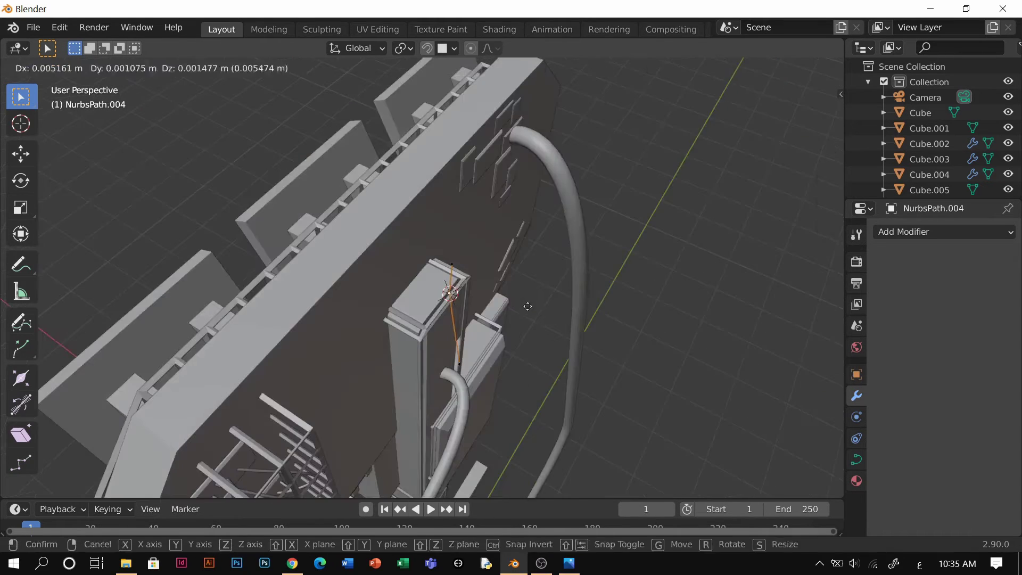
key("x")
left_click(483, 256)
Step: Move the path's upper control point up onto the small raised plate on the back of the sign
key("g")
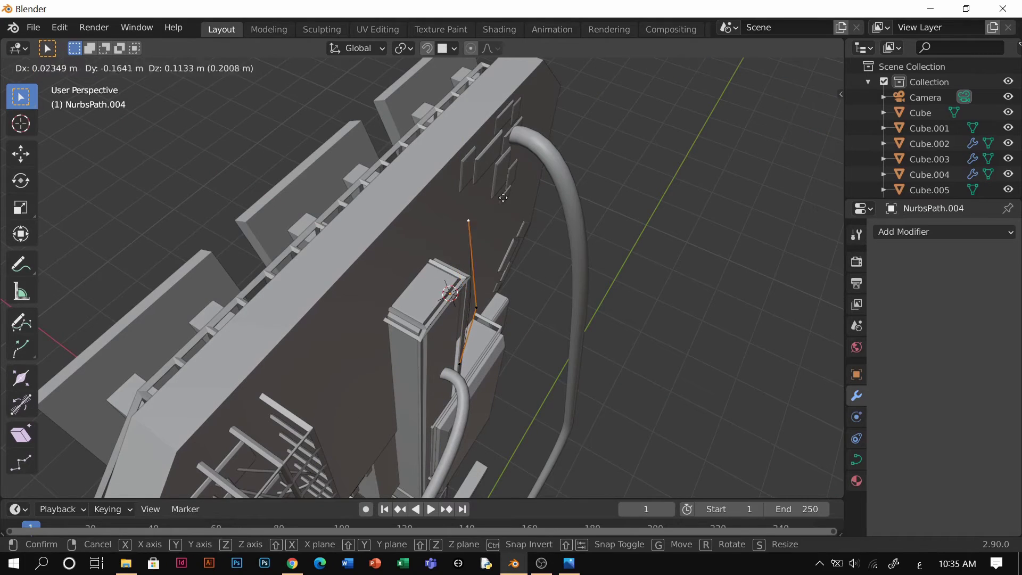
left_click(505, 157)
middle_click_drag(505, 157, 340, 201)
middle_click_drag(489, 298, 486, 290)
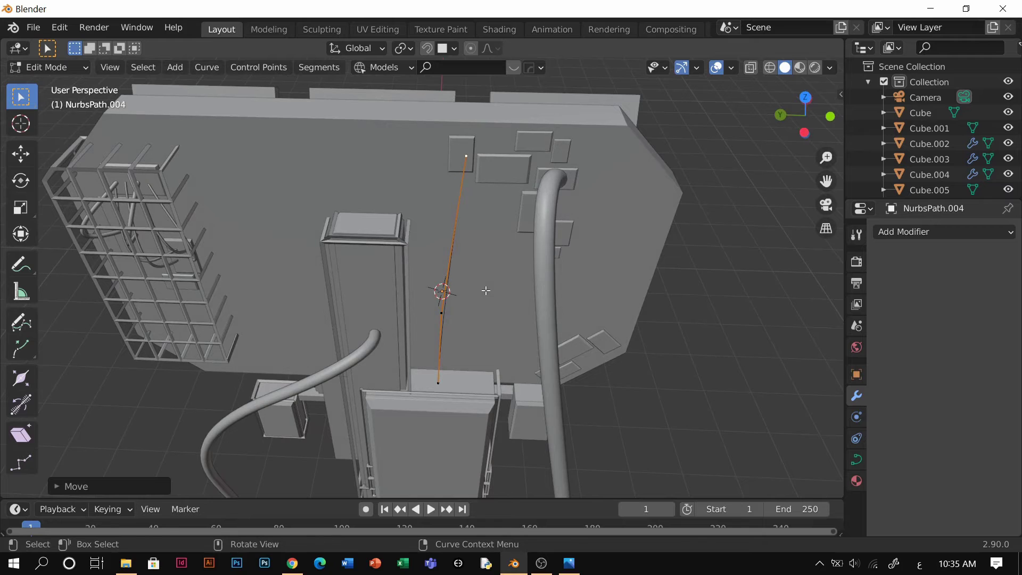
key("g")
key("y")
right_click(510, 309)
key("x")
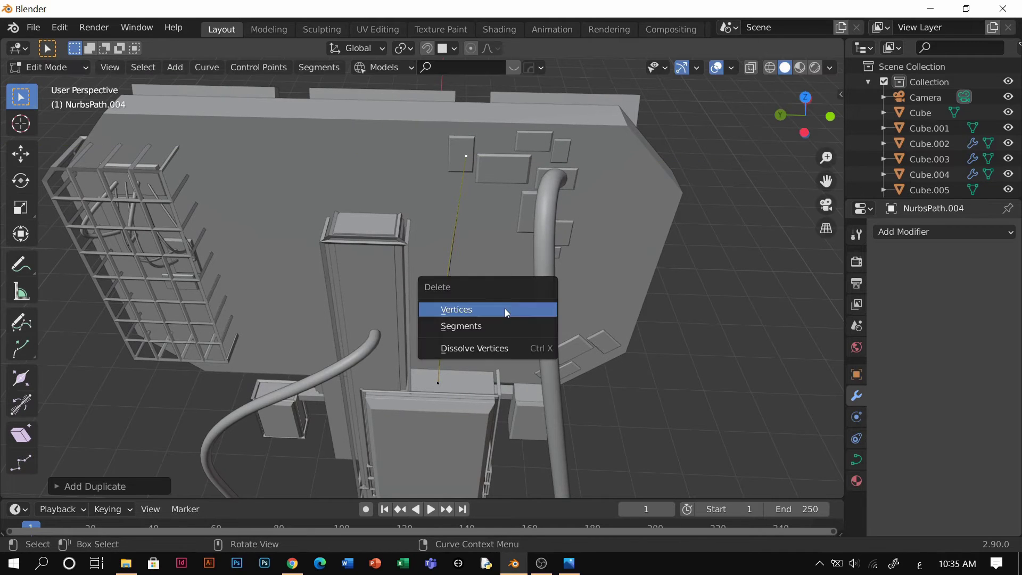
left_click(505, 308)
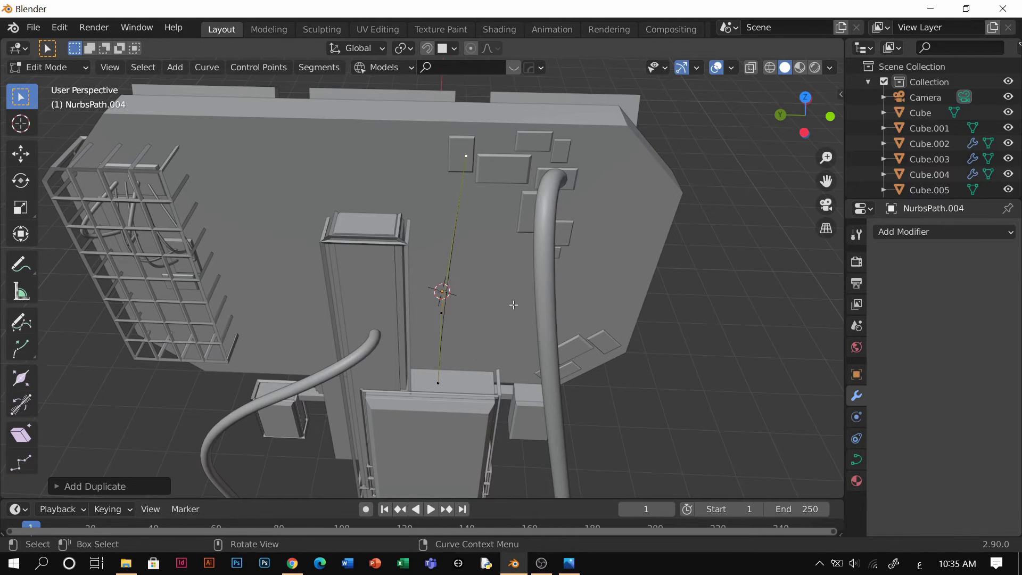
Step: Duplicate the thin path object and offset the copy sideways along global Y
key("Tab")
key("shift+d")
key("y")
left_click(484, 298)
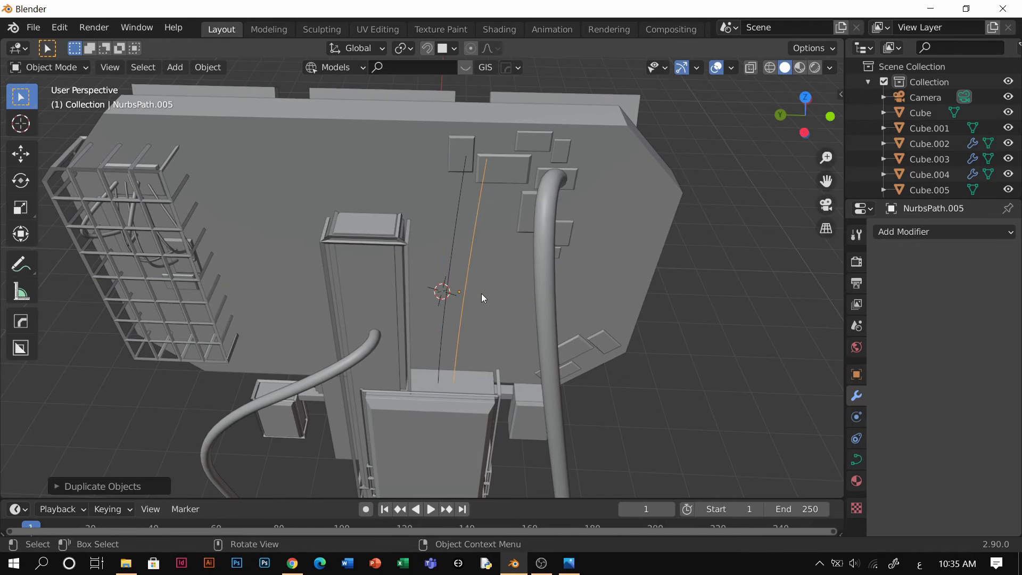
Step: Reshape the copied path by moving its upper end onto the wide plate and bowing its middle sideways
key("Tab")
key("g")
left_click(495, 202)
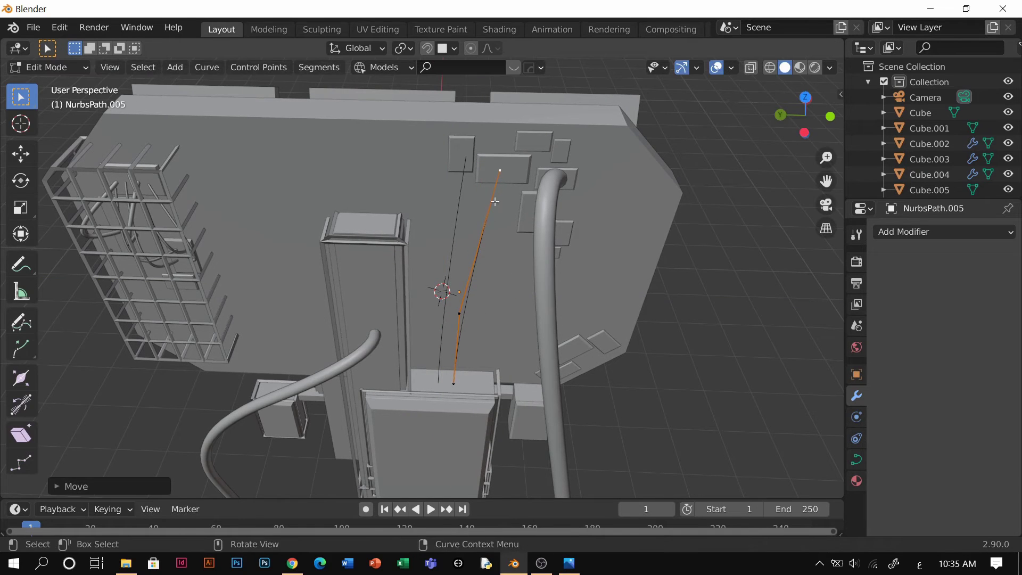
left_click(460, 311)
key("g")
left_click(493, 305)
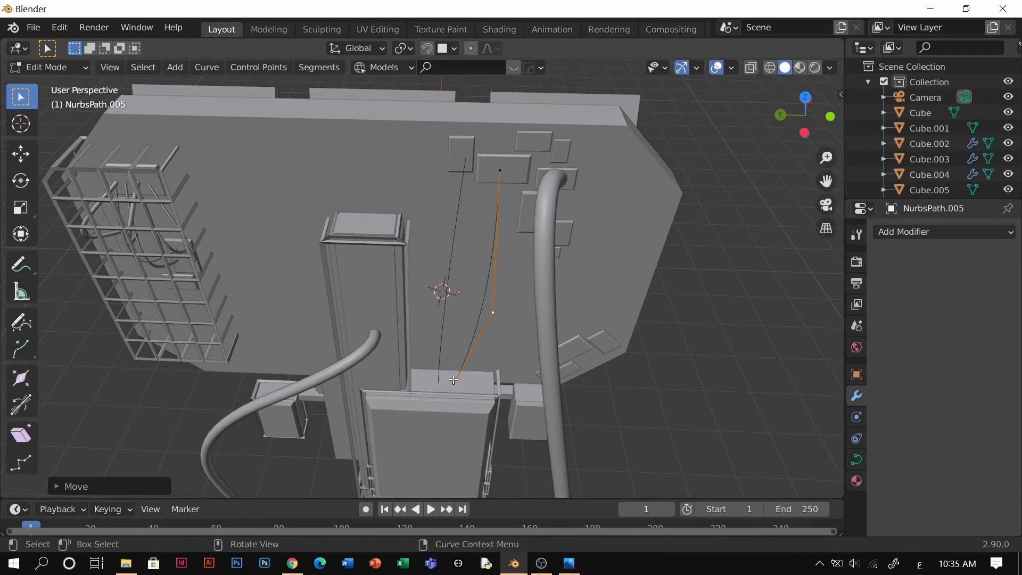
middle_click_drag(499, 159, 494, 250)
key("g")
left_click(502, 185)
key("ctrl+Tab")
left_click(484, 182)
Step: Duplicate the bowed strand within the same curve object and place the copy beside it
key("grave")
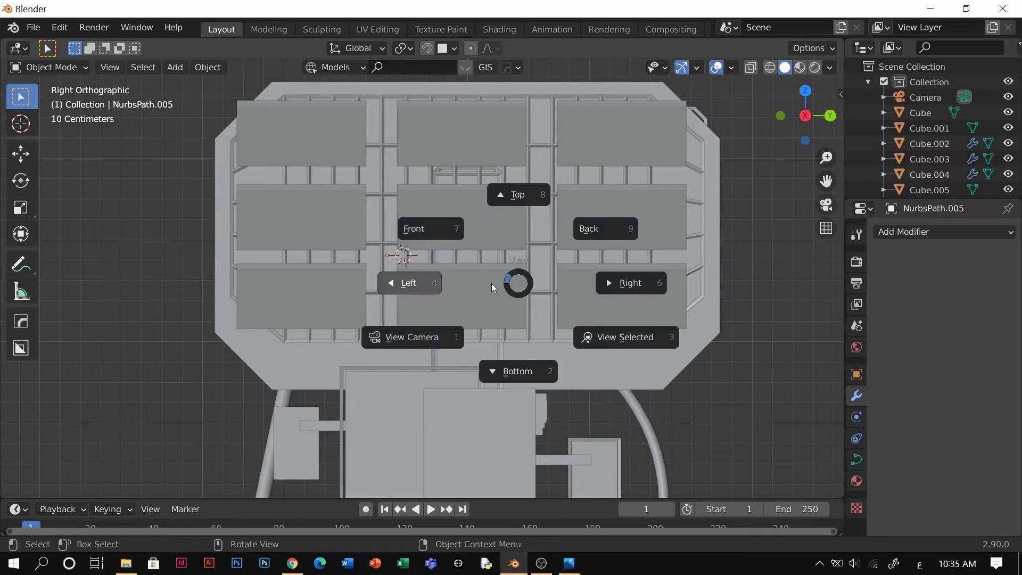
left_click(434, 228)
middle_click_drag(346, 269, 472, 323)
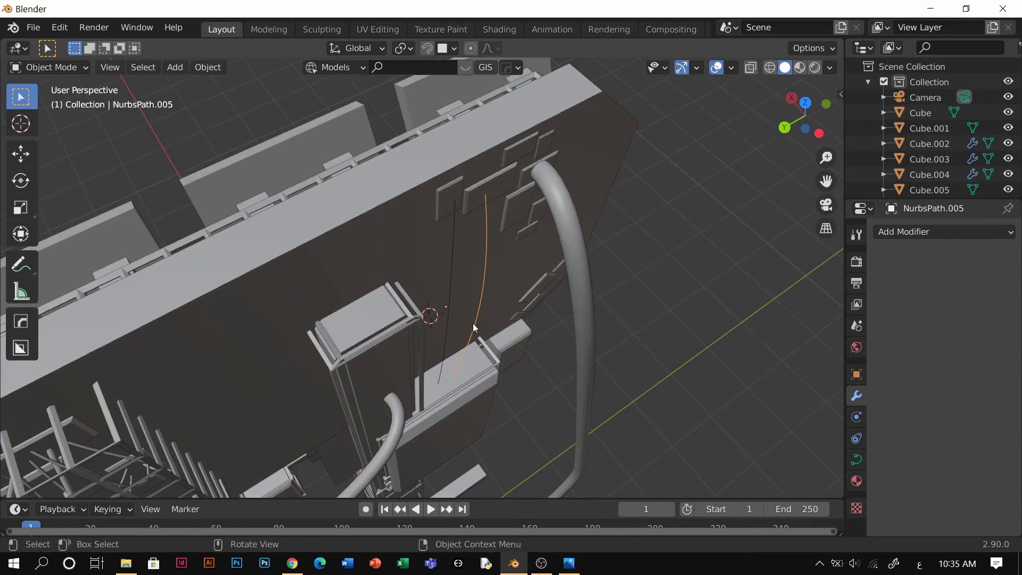
key("g")
left_click(558, 331)
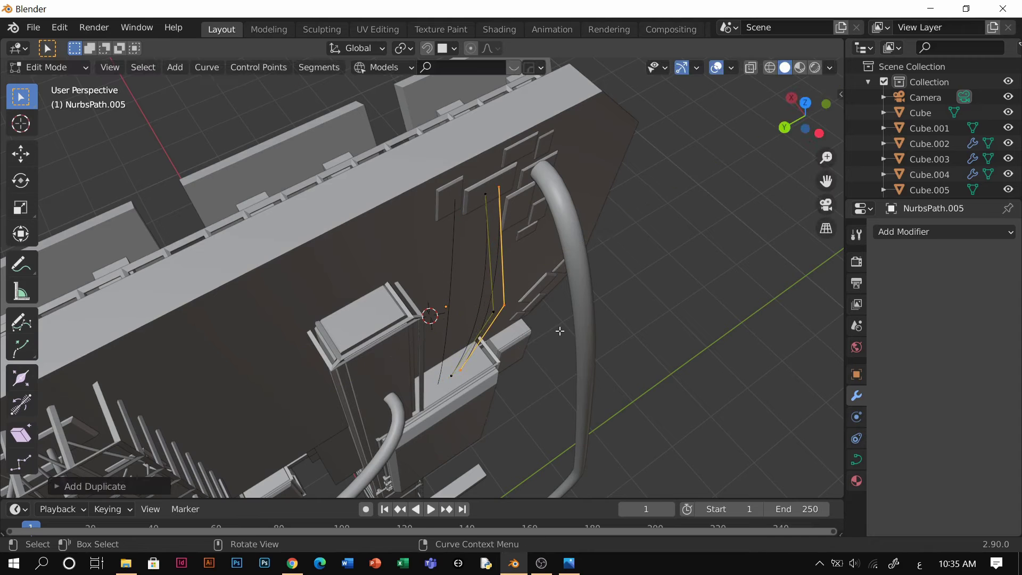
Step: Reposition the second strand and bend its middle the opposite way so the two strands cross between plate and box
middle_click_drag(558, 332, 462, 312)
key("g")
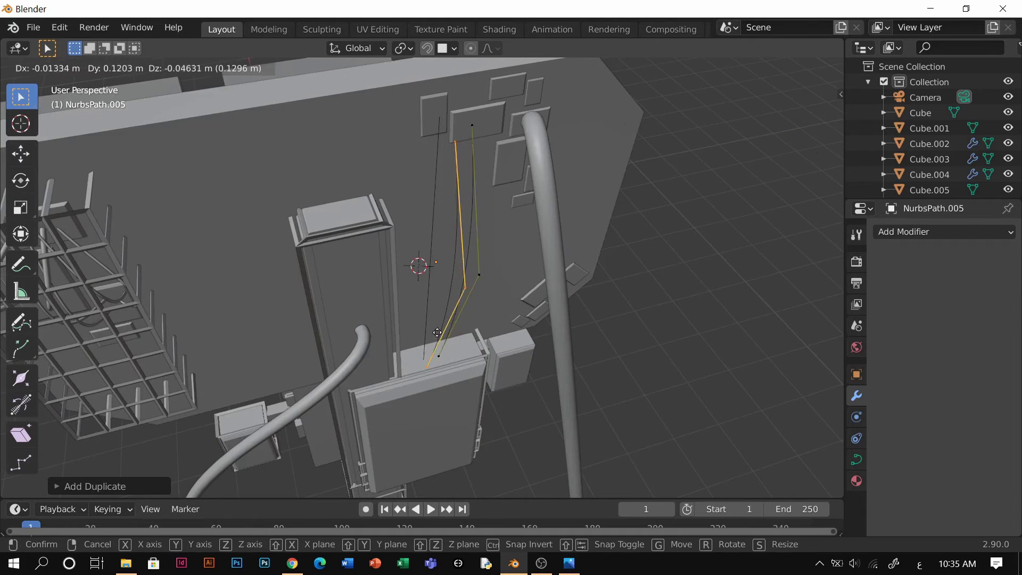
left_click(493, 278)
key("g")
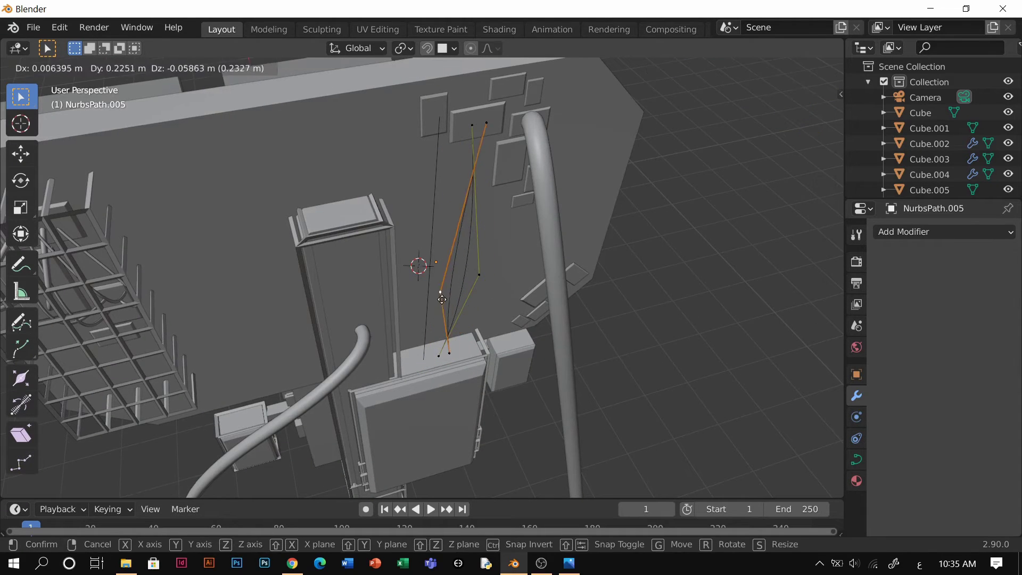
left_click(447, 311)
middle_click_drag(447, 311, 458, 341)
key("g")
key("x")
left_click(490, 346)
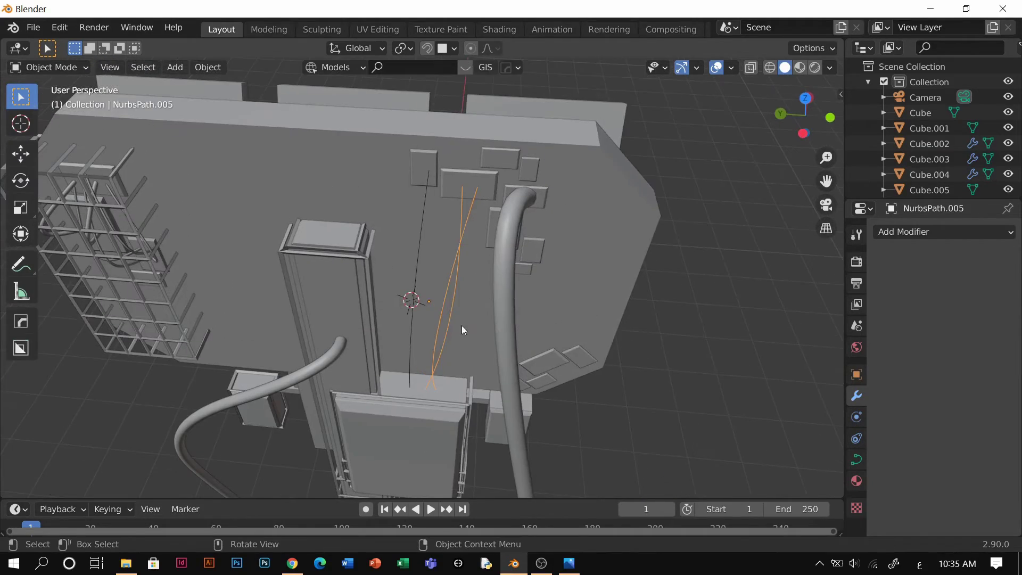
Step: Duplicate the two-strand curve object and shift the copy along global Y
middle_click_drag(501, 293, 477, 290)
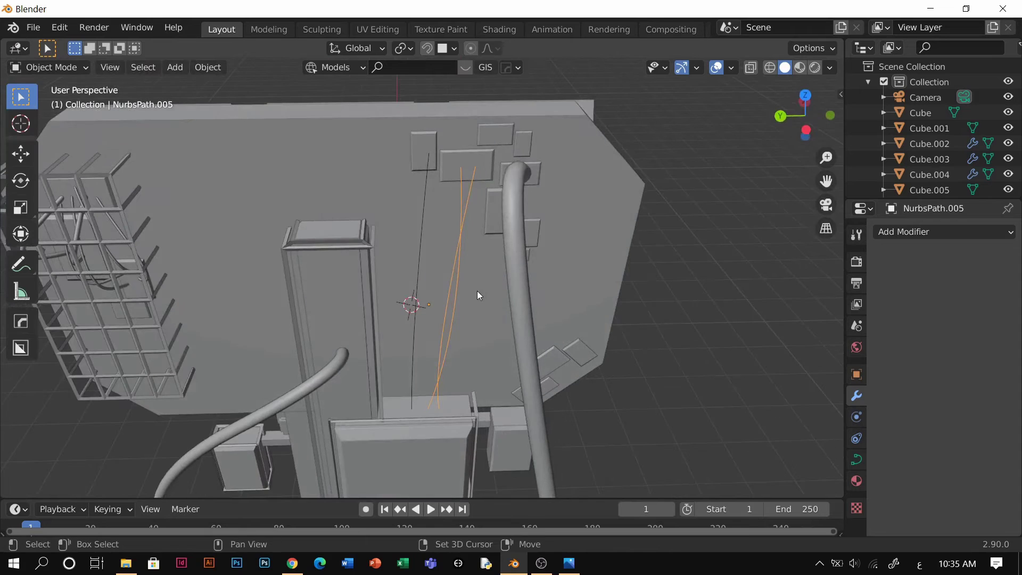
key("shift+d")
key("y")
left_click(490, 295)
Step: Mirror the copied strands along Y and move them sideways next to the original pair
right_click(463, 326)
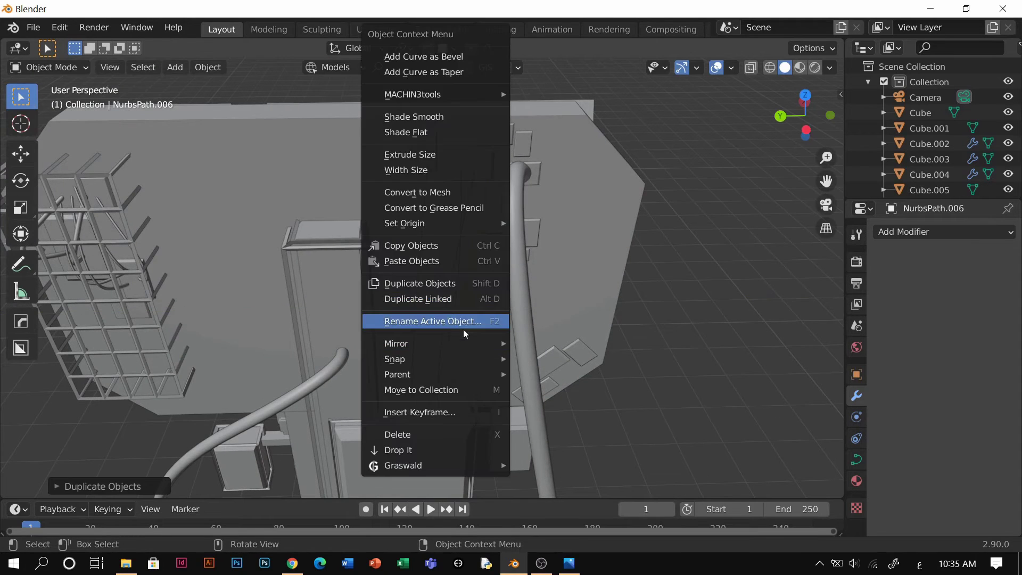
mouse_move(424, 342)
left_click(530, 381)
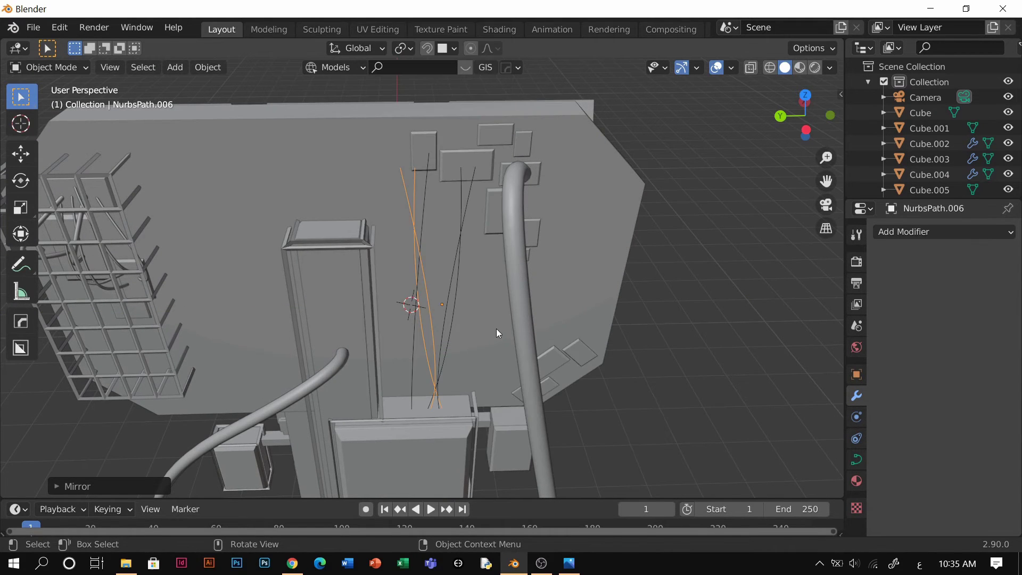
key("g")
left_click(514, 323)
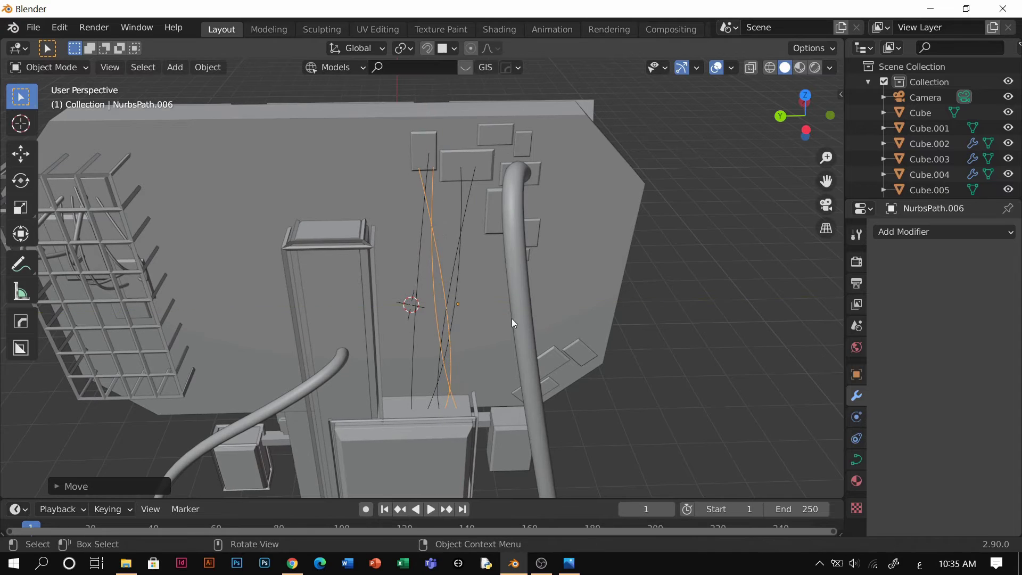
Step: Move the upper ends of the mirrored strands onto the wide plate to bunch them with the others
key("Tab")
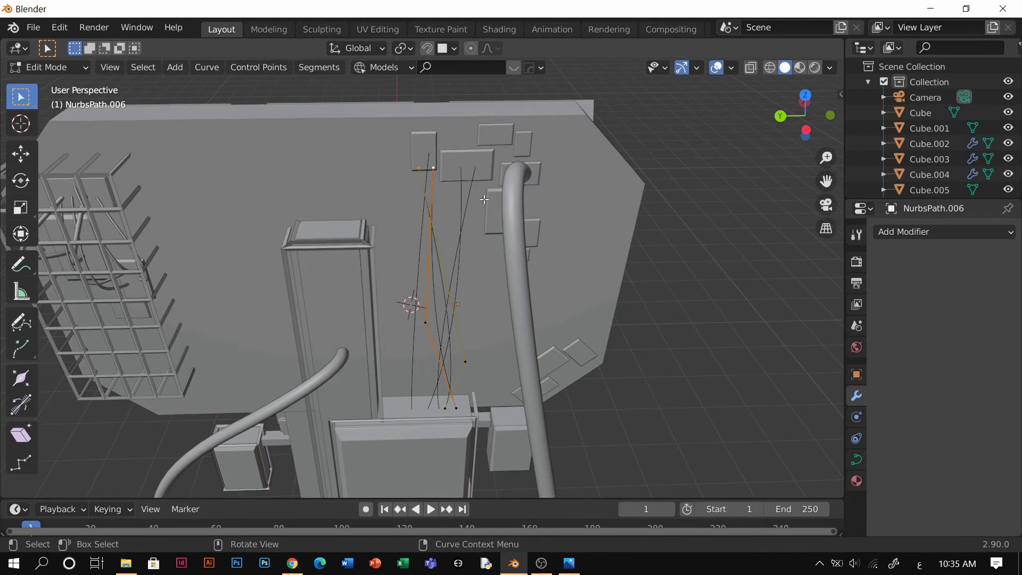
key("g")
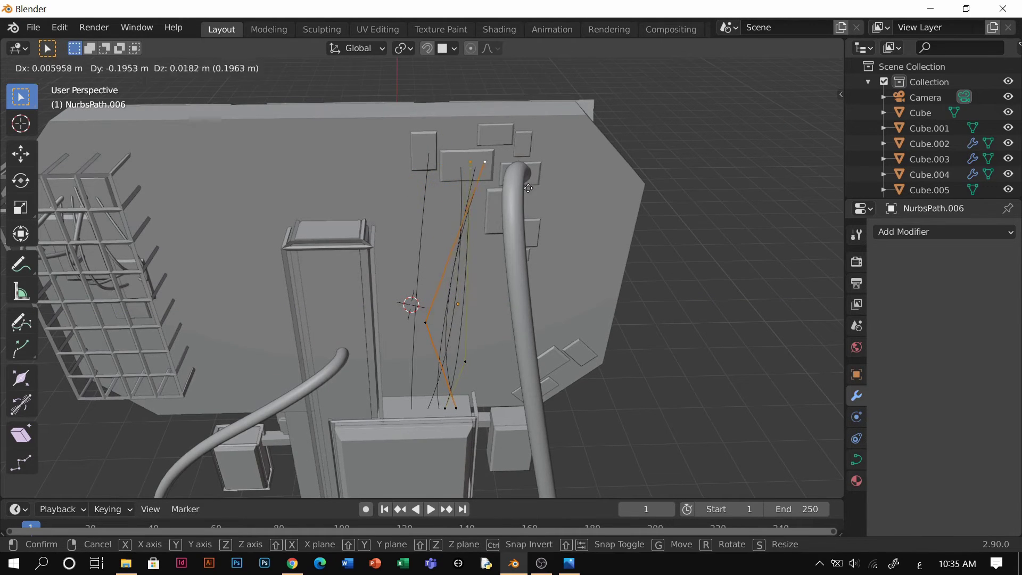
left_click(529, 192)
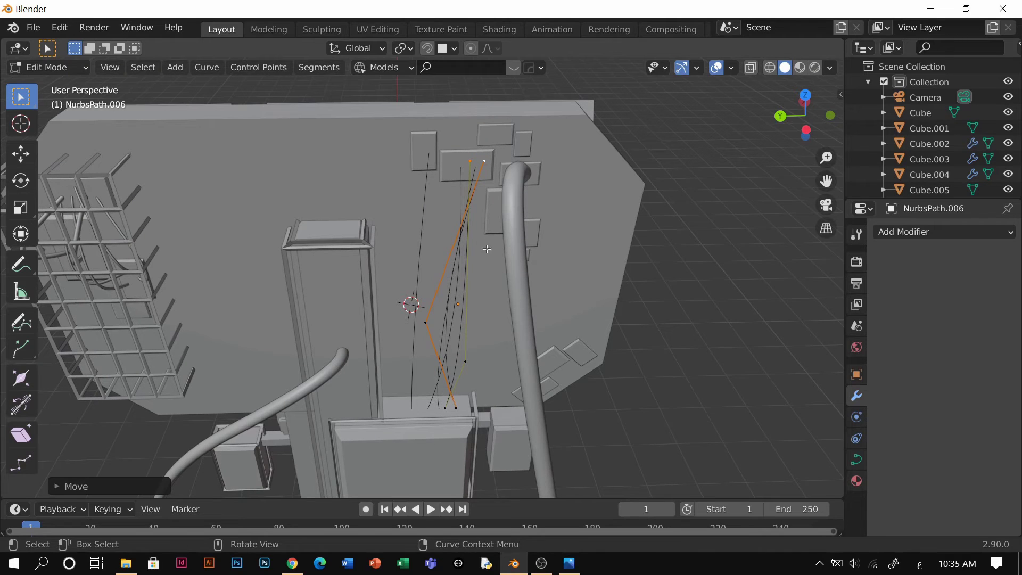
middle_click_drag(464, 332, 452, 273)
key("Tab")
Step: Duplicate the long strand bundle between the wide plate and the box and shorten the copy along global Z
left_click(467, 267, "shift")
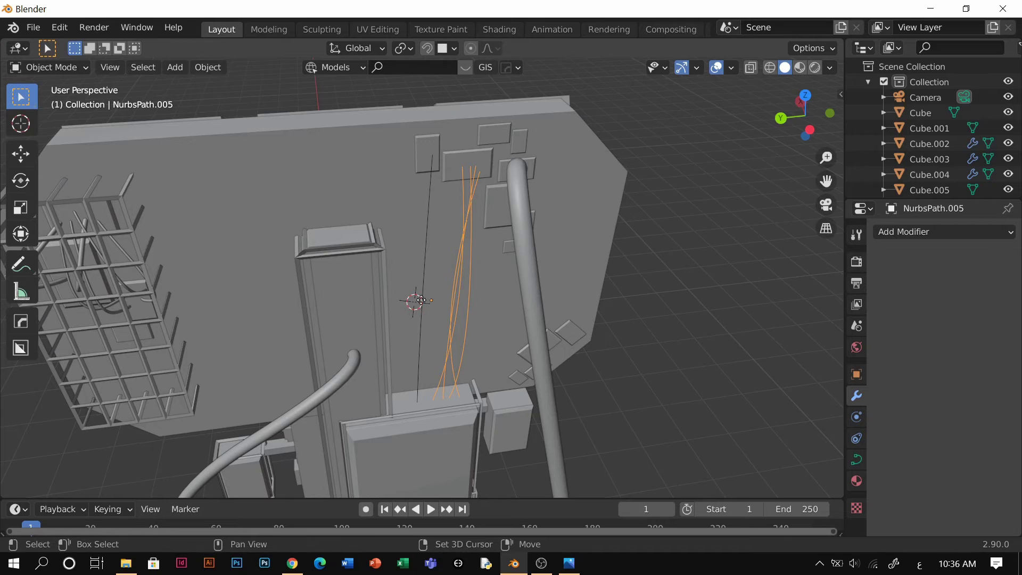
key("shift+d")
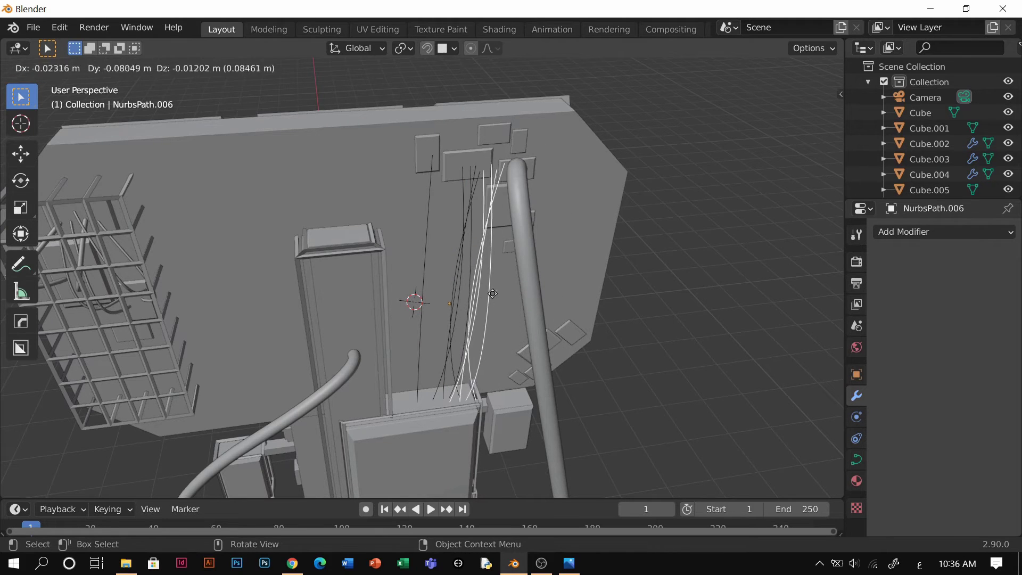
left_click(516, 224)
key("s")
key("z")
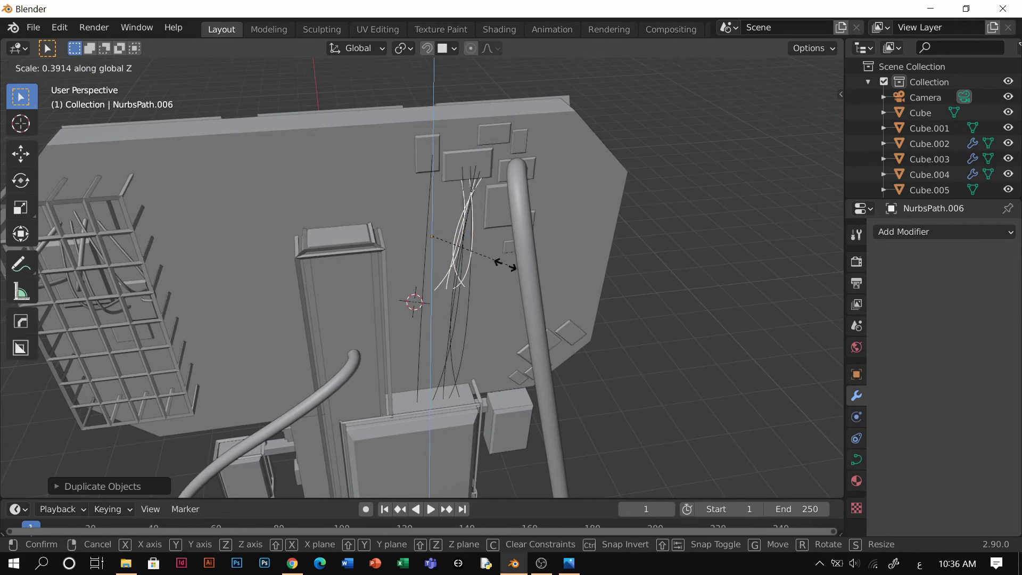
left_click(471, 262)
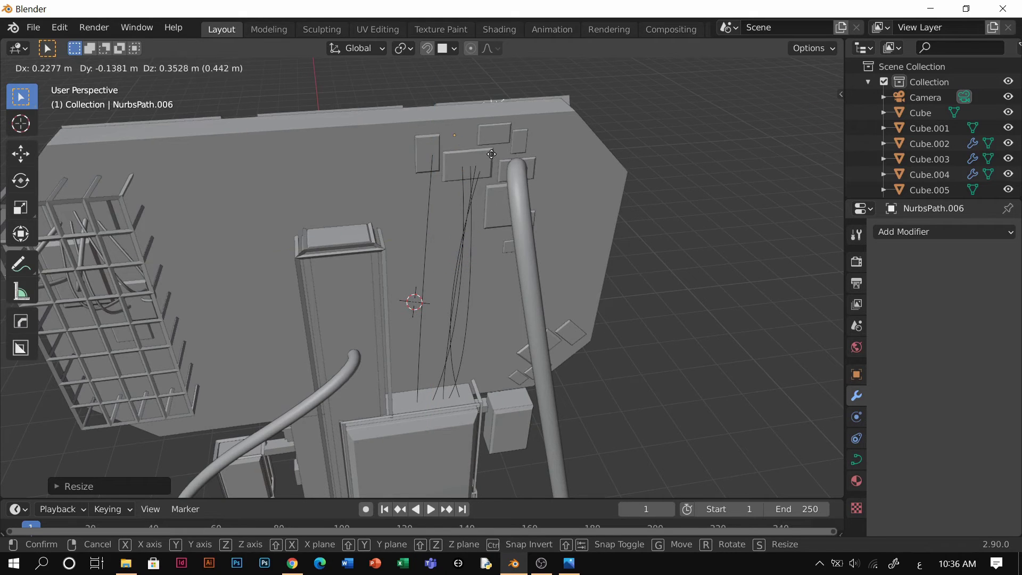
Step: Move the shortened strand copy up to the upper plates, scale it along Z again and shift it along global X
left_click(488, 176)
middle_click_drag(488, 176, 713, 233)
key("s")
key("z")
left_click(552, 176)
key("g")
left_click(480, 218)
key("g")
key("x")
left_click(485, 213)
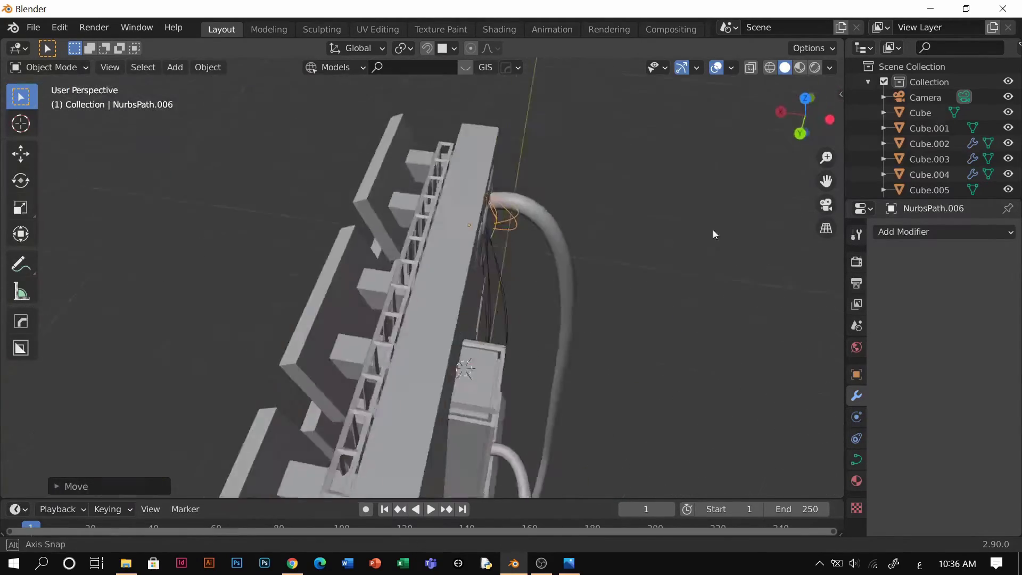
Step: Rotate the small strand copy about global X and move it along X towards the back board
key("r")
key("x")
left_click(555, 244)
key("g")
key("x")
middle_click_drag(555, 244, 596, 266)
left_click(474, 229)
Step: Scale the small strand copy along global X and move it along X so its ends meet the upper plates
key("s")
key("x")
left_click(532, 239)
key("g")
key("x")
left_click(439, 306)
middle_click_drag(426, 312, 373, 282)
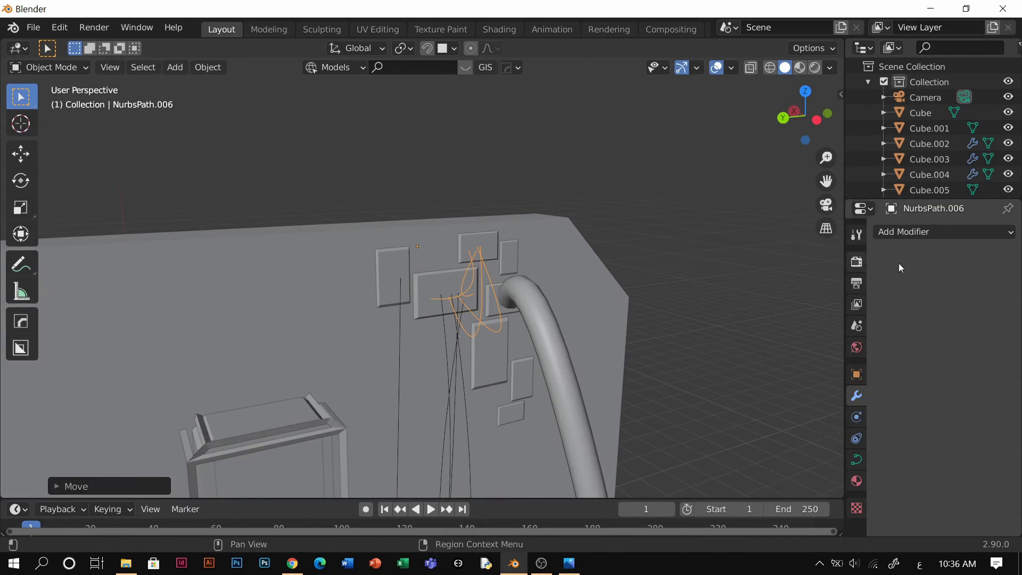
Step: Thicken the small strand copy with a bevel depth and give the long strand bundle a bevel depth of 0.071 m
left_click(856, 458)
left_click_drag(961, 443, 982, 444)
middle_click_drag(462, 319, 467, 231, "shift")
left_click(461, 250)
left_click_drag(961, 444, 980, 444)
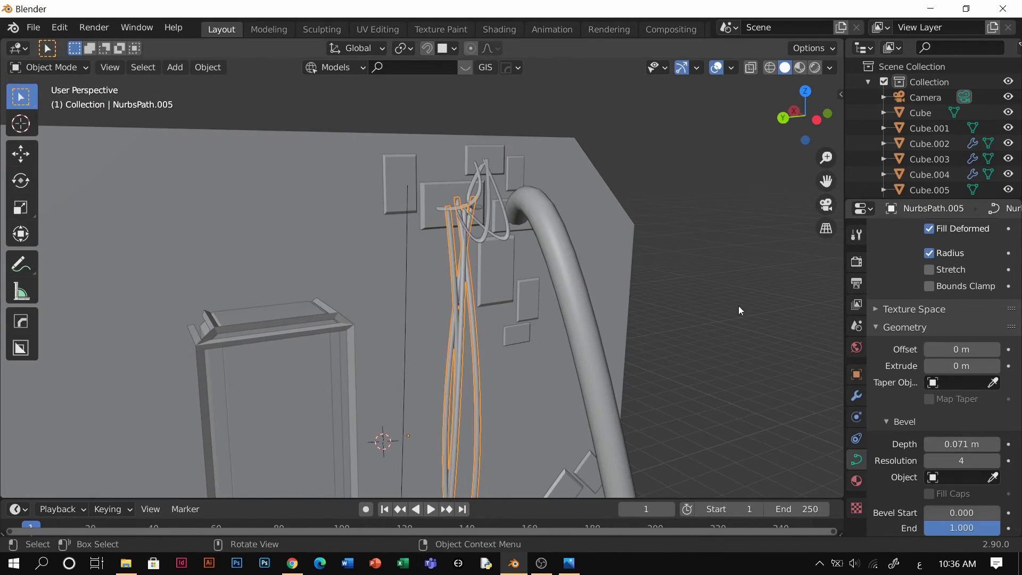
Step: Add a second strand beside the lone thin strand within its curve and shift the new strand's upper end on the plate
left_click(403, 319)
scroll(443, 319, "down", 4)
middle_click_drag(486, 270, 513, 298)
key("Tab")
left_click(518, 329)
left_click(445, 174)
key("g")
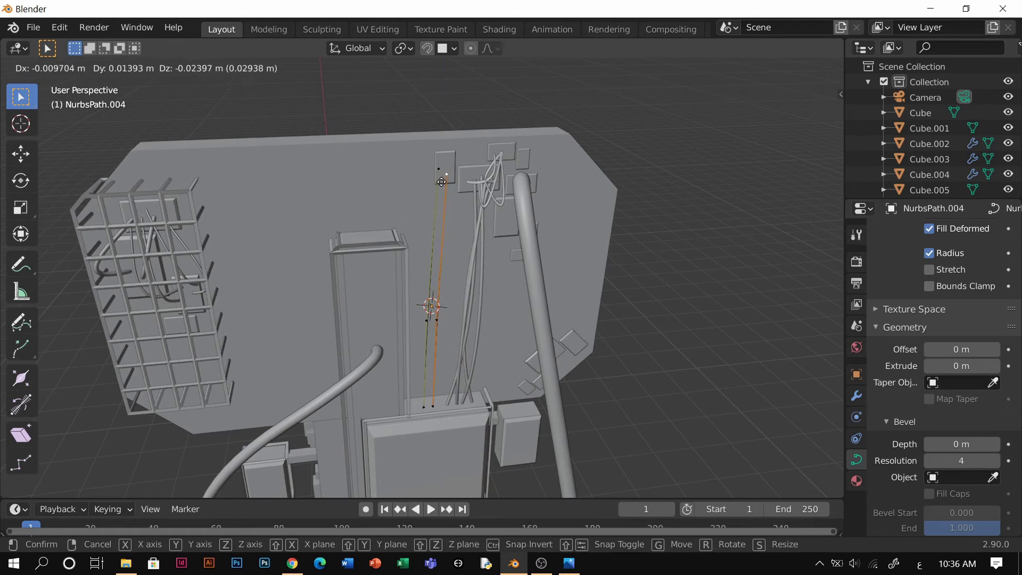
key("Tab")
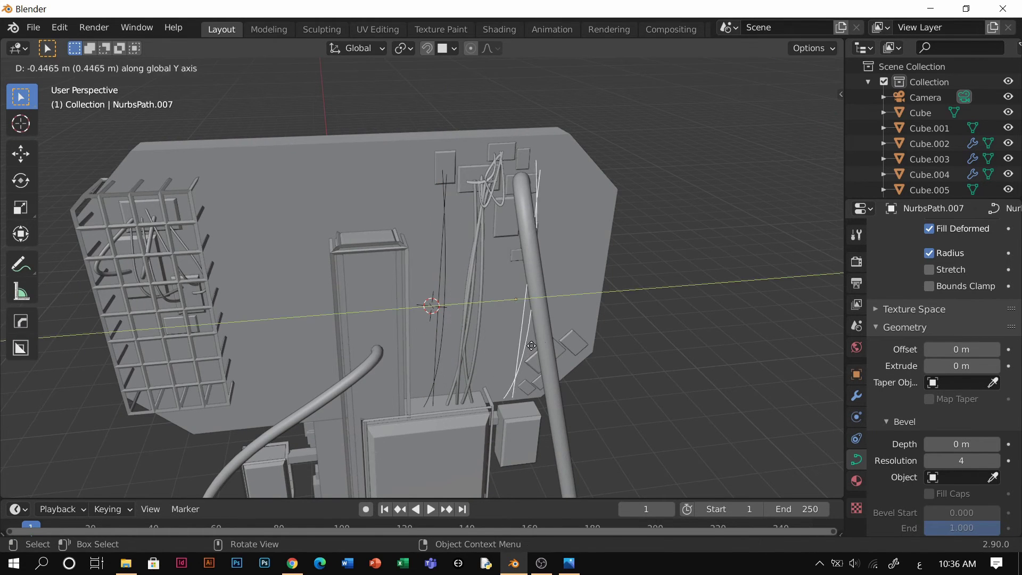
Step: Duplicate the two-strand curve and place the copy beside the thick bundle, between the tall plate and the box
key("g")
left_click(501, 331)
key("Tab")
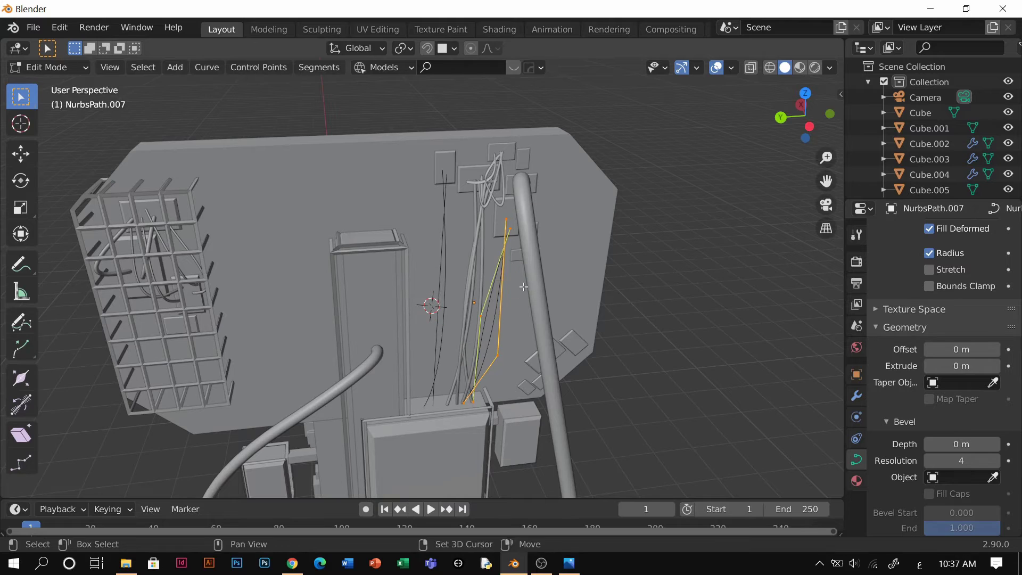
Step: Copy the strand pair within the curve to the lower corner plates and attach its upper ends to the small top plate
left_click(636, 221)
key("g")
right_click(636, 222)
left_click_drag(650, 137, 619, 173)
key("g")
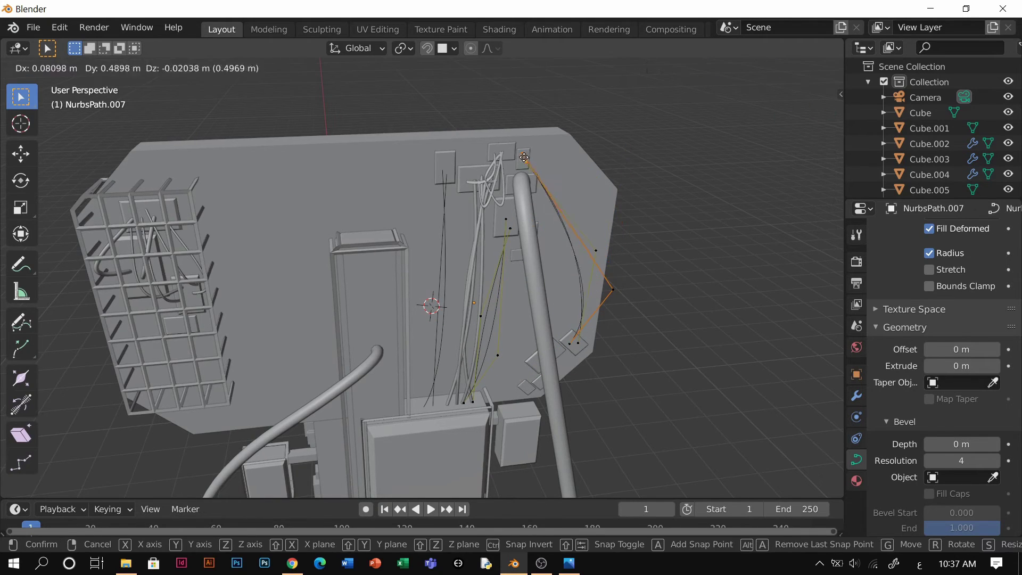
left_click(526, 181)
Step: Add another strand pair ending on the small lower corner plate and move its upper ends onto the small middle plate
key("Tab")
middle_click_drag(553, 235, 571, 336)
key("Tab")
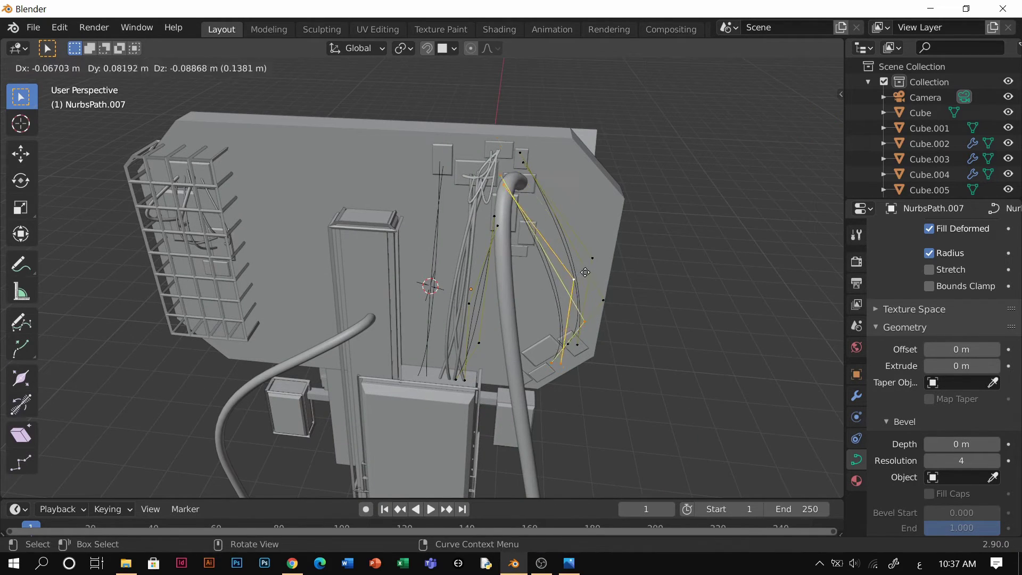
right_click(553, 278)
key("b")
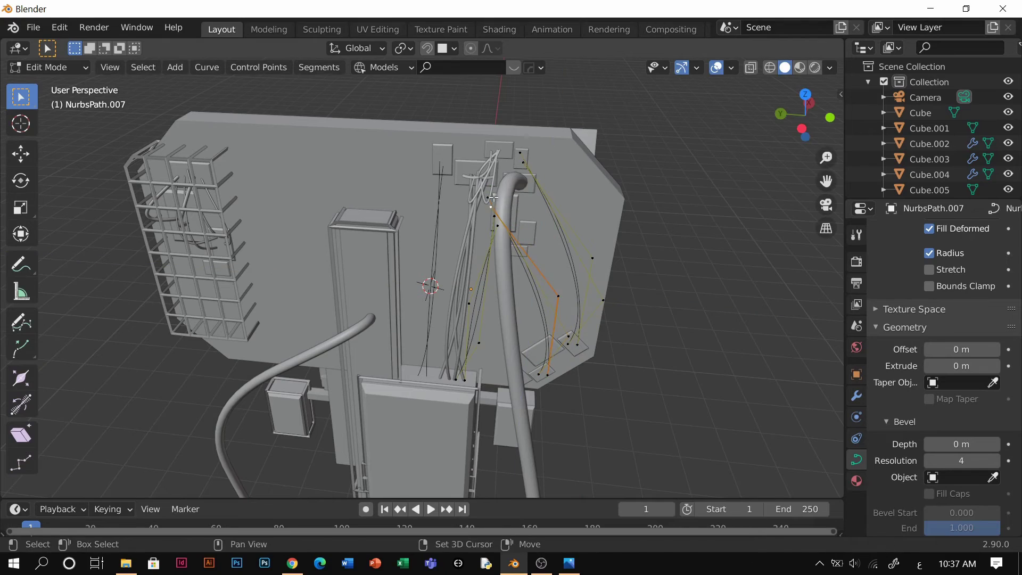
left_click(488, 198, "shift")
key("g")
left_click(531, 231)
Step: Bend the middle of one strand in the newest pair the opposite way, towards the thick cable
key("Tab")
middle_click_drag(531, 231, 484, 212)
key("Tab")
left_click(579, 295)
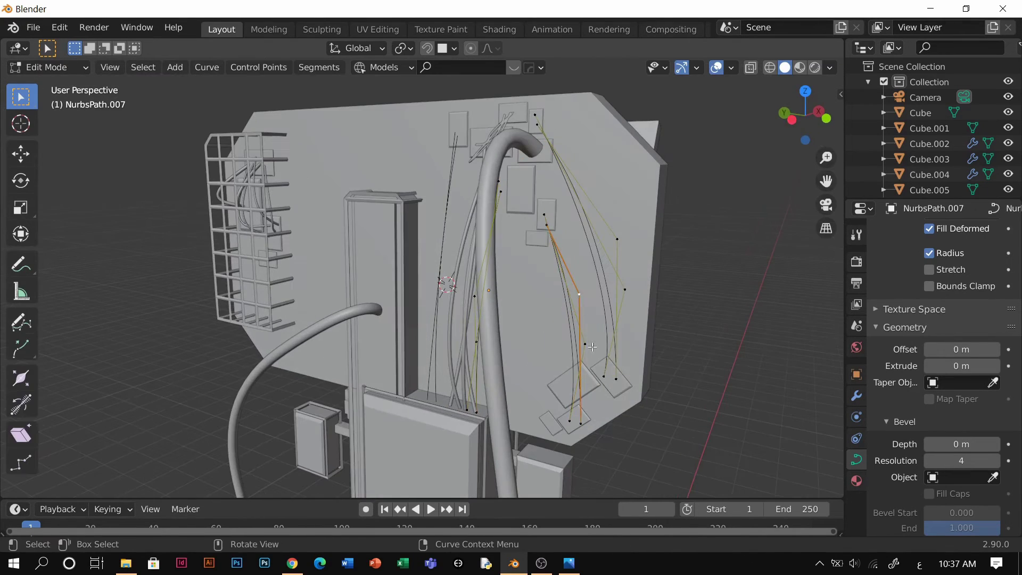
left_click(588, 346)
key("g")
left_click(500, 331)
Step: Duplicate the bent strand pair onto the larger corner plate and move its upper ends to the lowest small plate
key("shift+d")
left_click(546, 213)
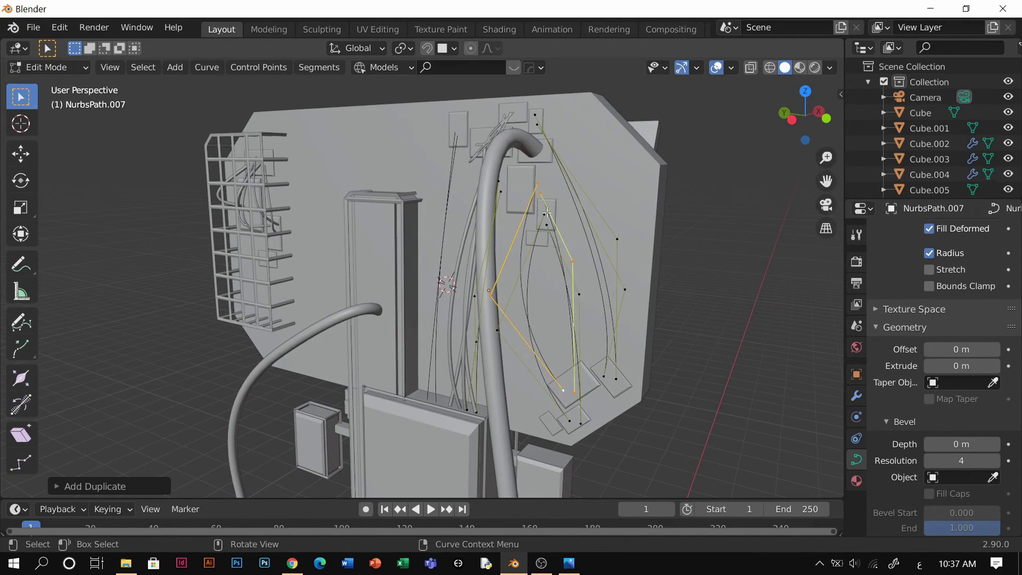
left_click_drag(529, 199, 529, 200)
key("g")
left_click(533, 243)
Step: Pull the middle of the strand ending on the small corner plate slightly further outward
left_click(579, 295)
key("g")
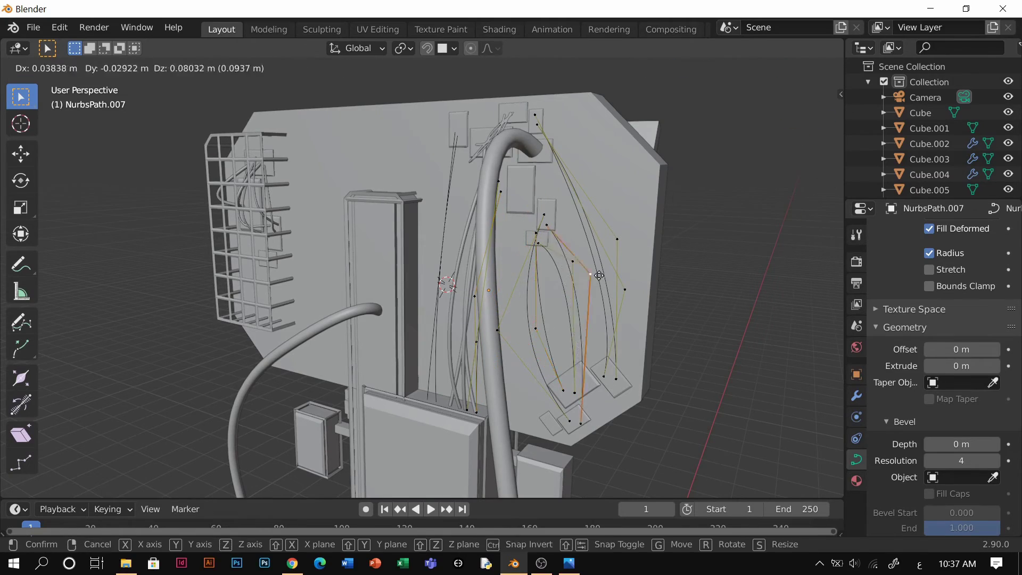
left_click(598, 276)
Step: Give the new strand curve a bevel depth of 0.126 m and reduce it slightly to slim the wires
key("Tab")
middle_click_drag(599, 276, 948, 437)
left_click_drag(961, 444, 979, 444)
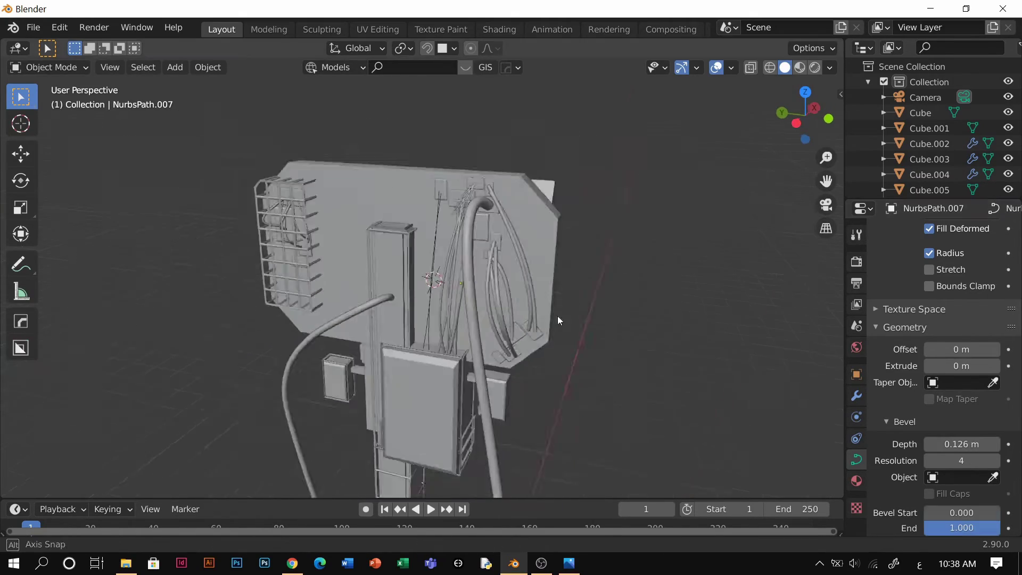
middle_click_drag(558, 322, 553, 298)
scroll(554, 298, "up", 2)
left_click_drag(961, 443, 956, 444)
Step: Thicken the remaining thin two-strand curve with a bevel depth of 0.039 m
middle_click_drag(591, 306, 524, 335)
scroll(515, 351, "down", 7)
scroll(524, 336, "up", 6)
left_click(524, 335)
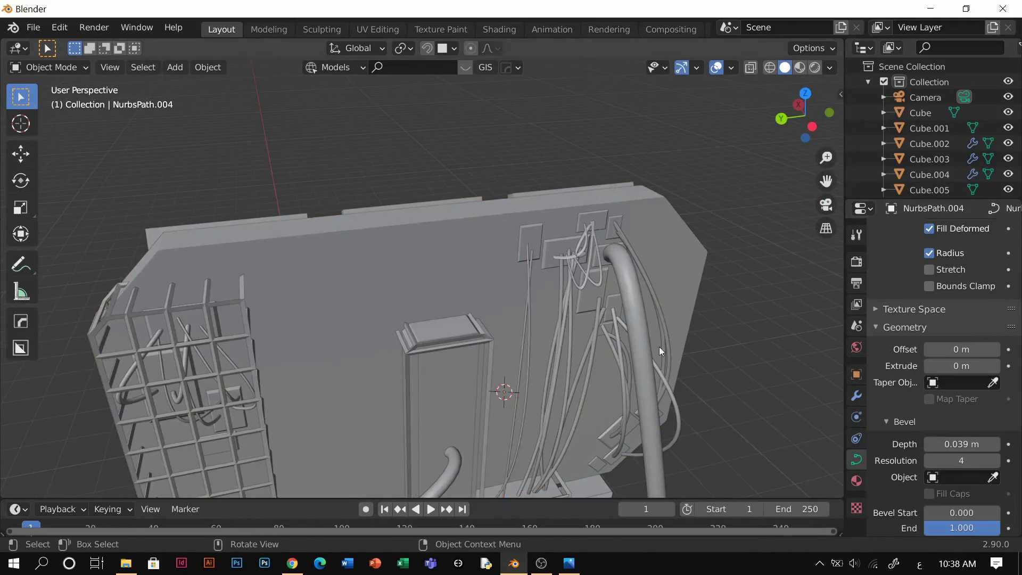
Step: Open the tilted front panels for face editing and select the front faces of the three panels in the first column
middle_click_drag(662, 353, 330, 337)
scroll(453, 276, "down", 3)
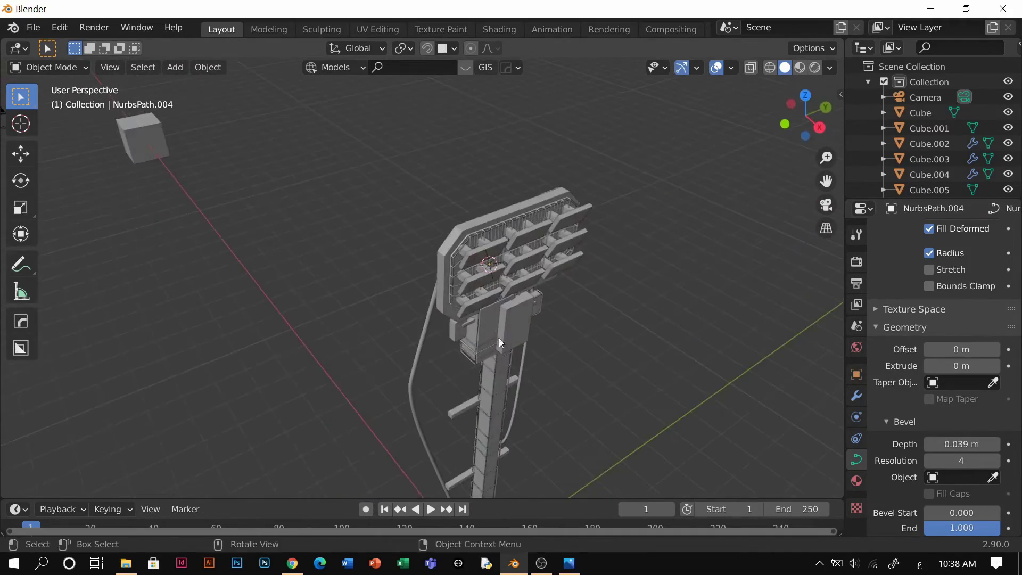
middle_click_drag(500, 337, 495, 190)
left_click(495, 194)
key("ctrl+Tab")
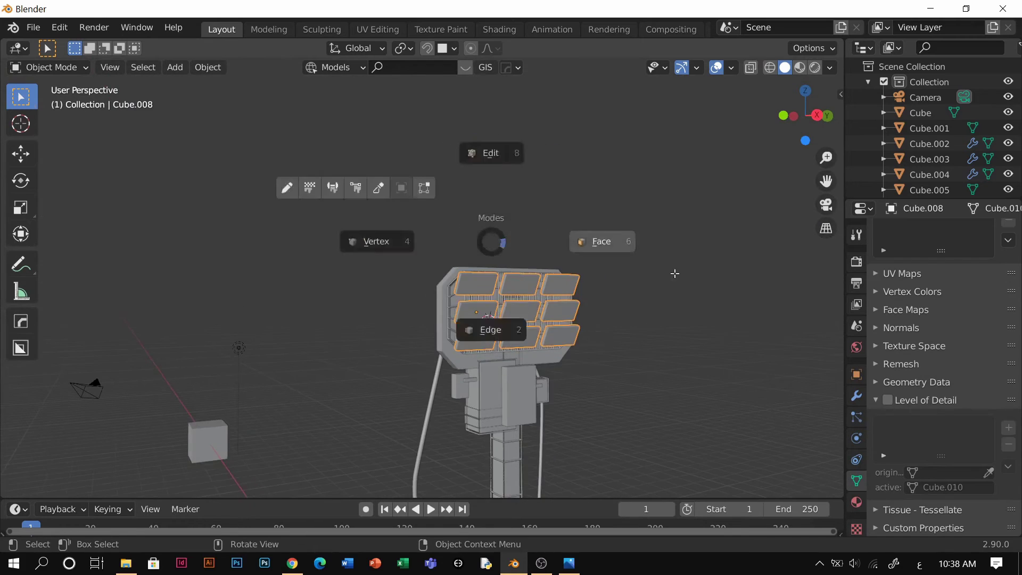
left_click(673, 273)
scroll(495, 222, "up", 4)
left_click(495, 223)
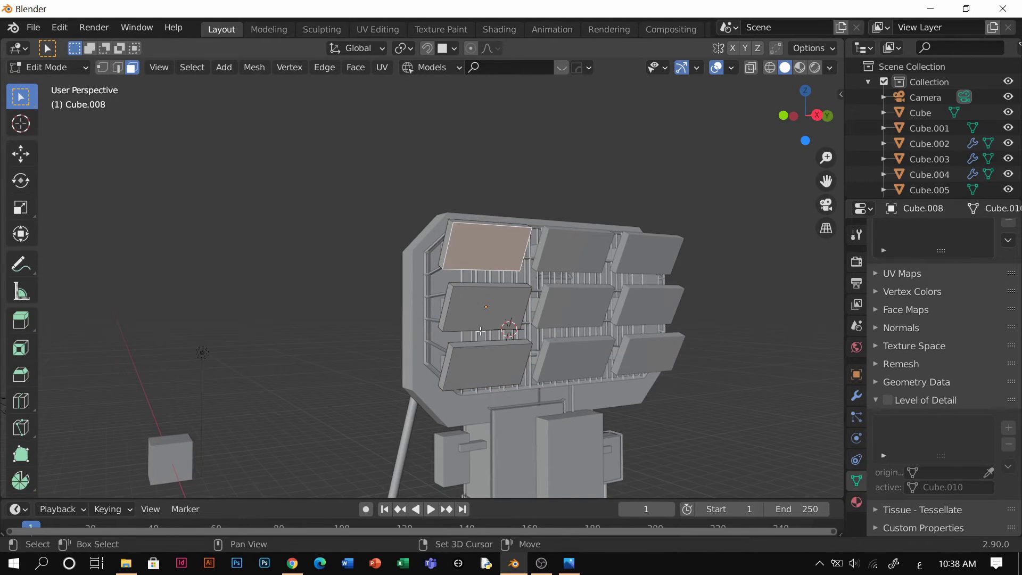
Step: Try insetting the three selected panel faces by about 0.09
key("i")
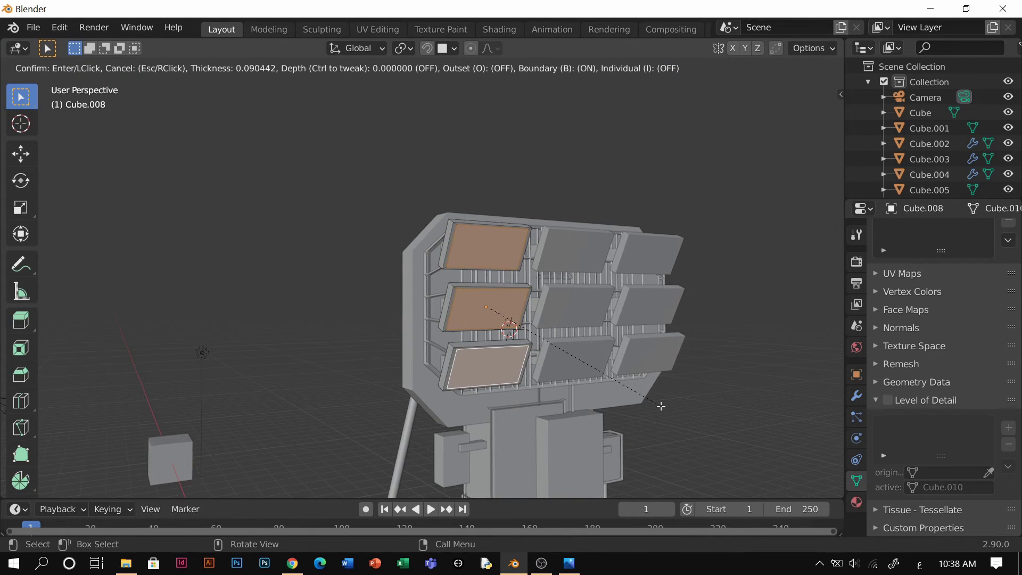
left_click(661, 406)
scroll(631, 305, "up", 3)
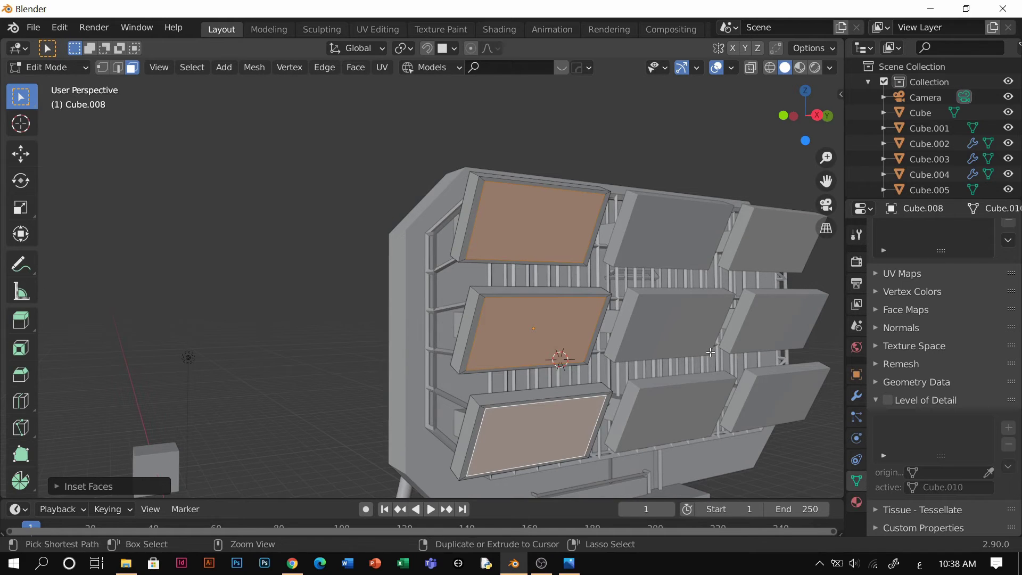
Step: Apply the scale of the tilted panels object
key("Tab")
left_click(606, 224)
key("ctrl+a")
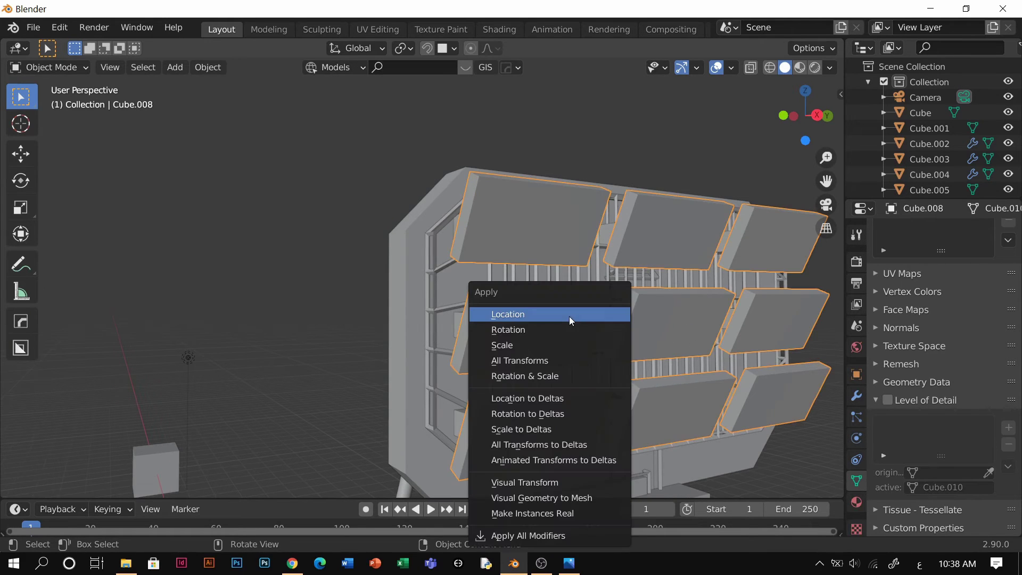
key("s")
Step: Inset the selected panel faces by about 0.024, and inset them again by about 0.017 with a depth of about -0.017
key("Tab")
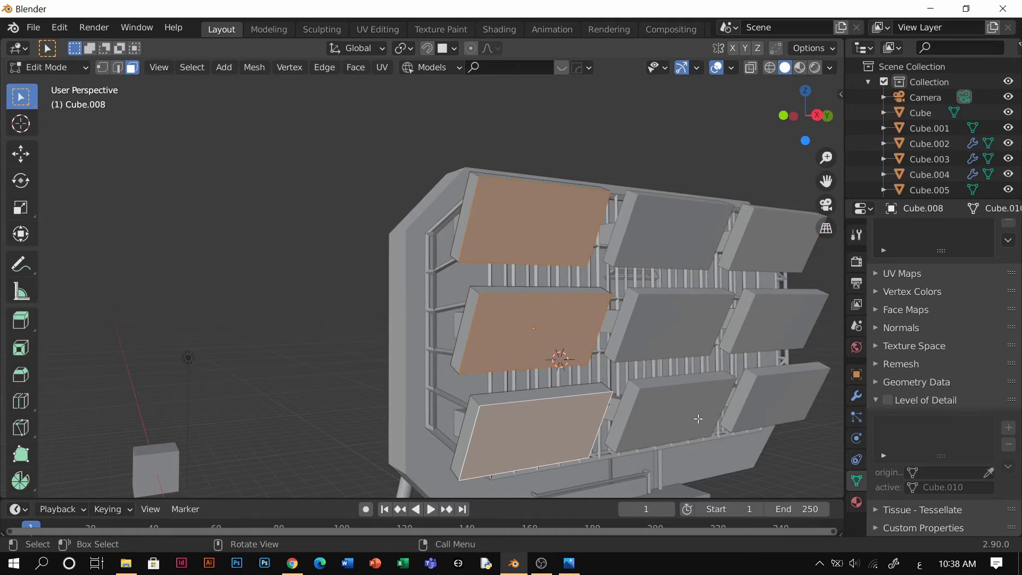
key("i")
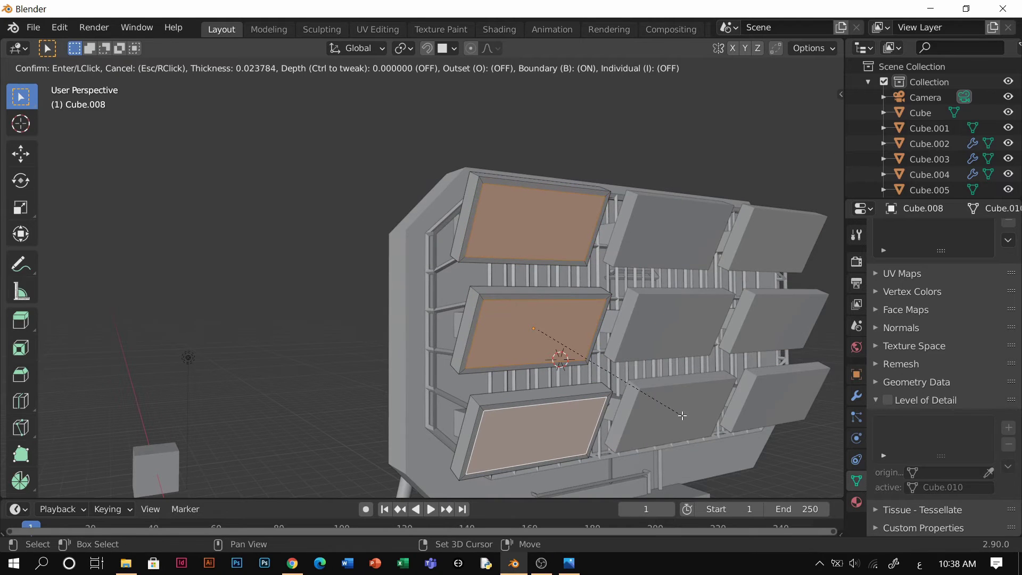
left_click(682, 415)
key("i")
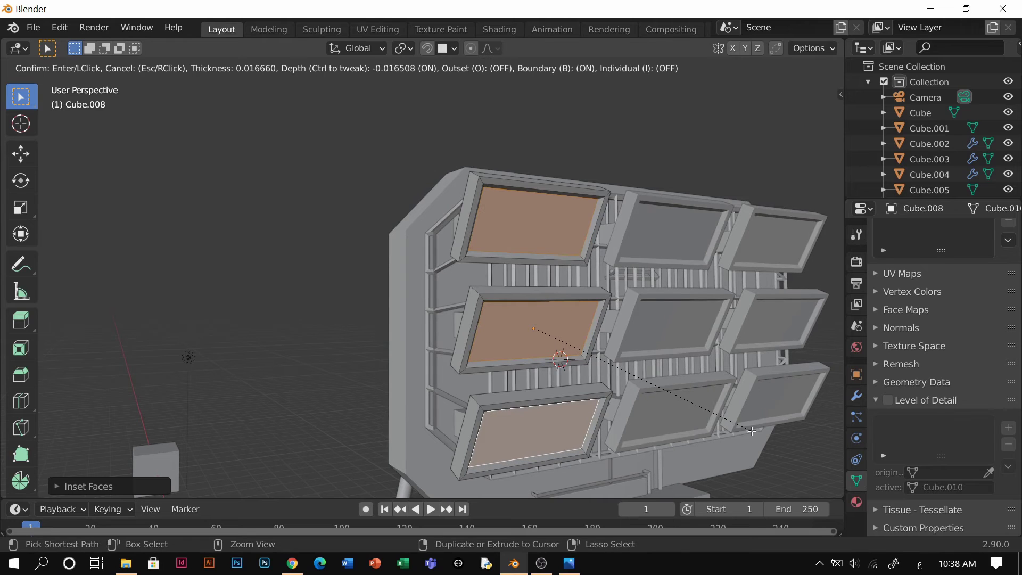
left_click(747, 431)
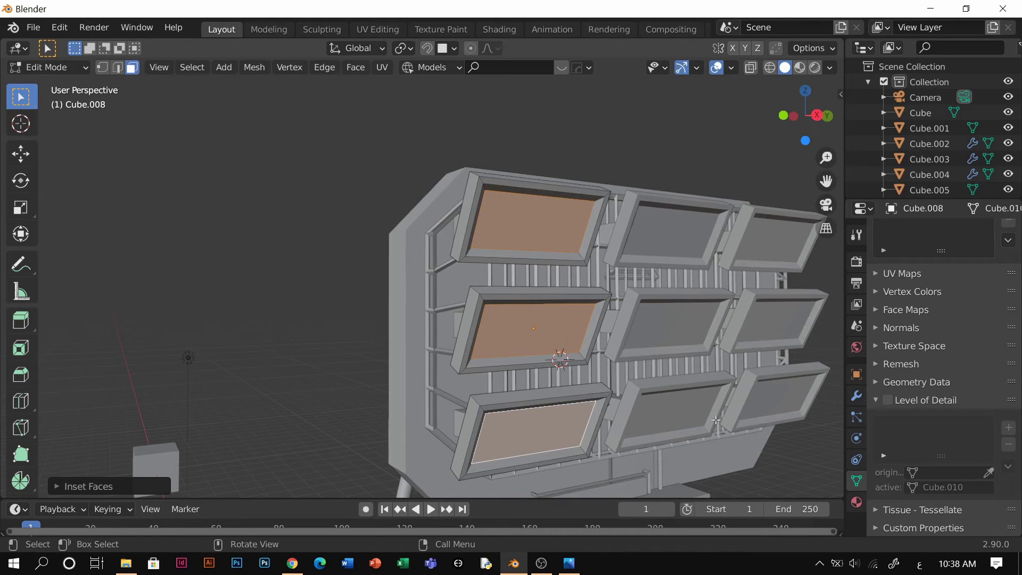
key("Tab")
Step: Duplicate the octagonal back board in place, thin the copy along global X and enlarge it slightly overall
left_click(568, 155)
scroll(565, 255, "down", 3)
middle_click_drag(565, 277, 668, 323)
key("Tab")
key("ctrl+Tab")
left_click(468, 115)
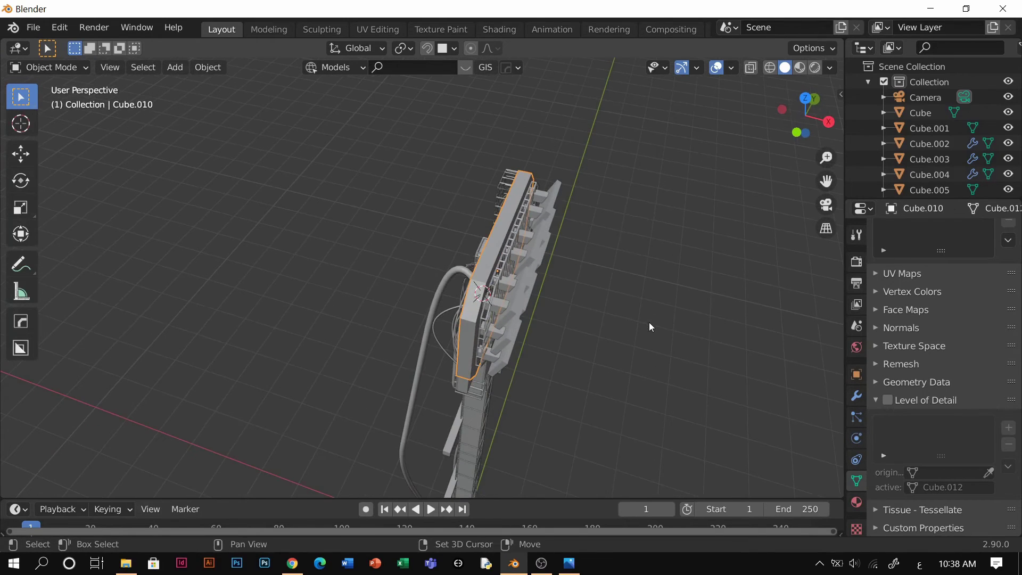
key("shift+d")
right_click(692, 340)
key("s")
key("x")
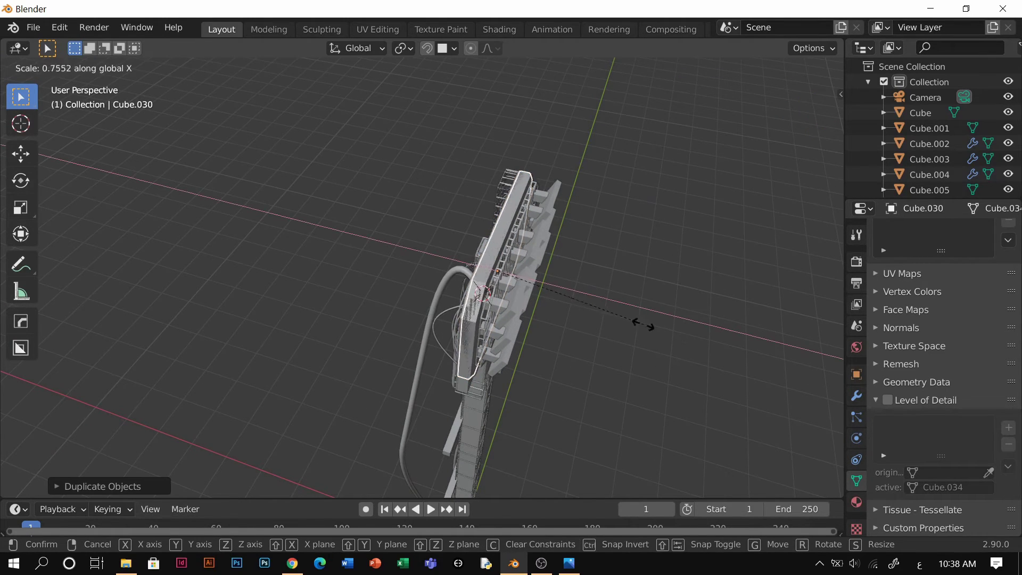
left_click(612, 315)
key("s")
left_click(618, 318)
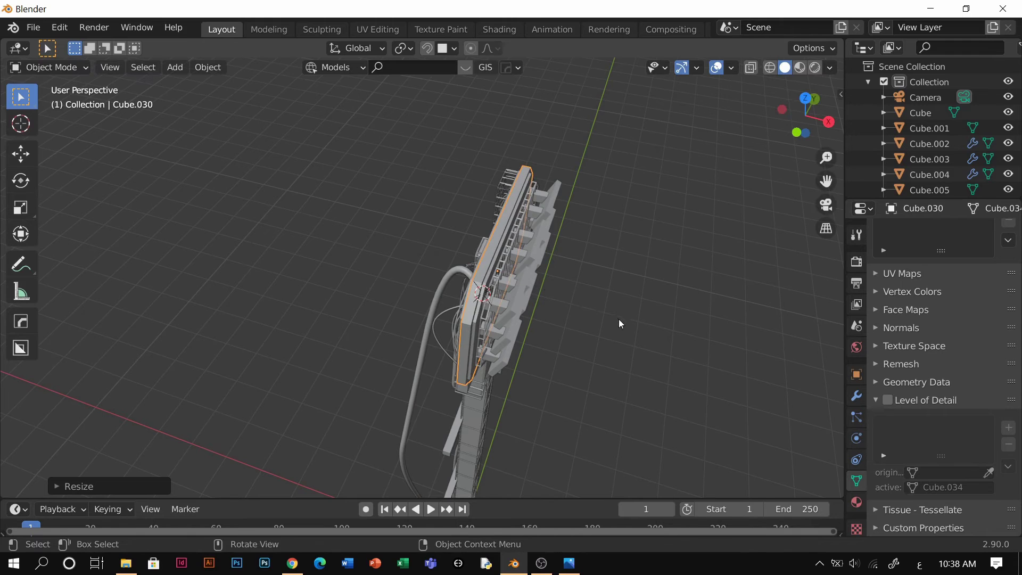
middle_click_drag(468, 308, 508, 322)
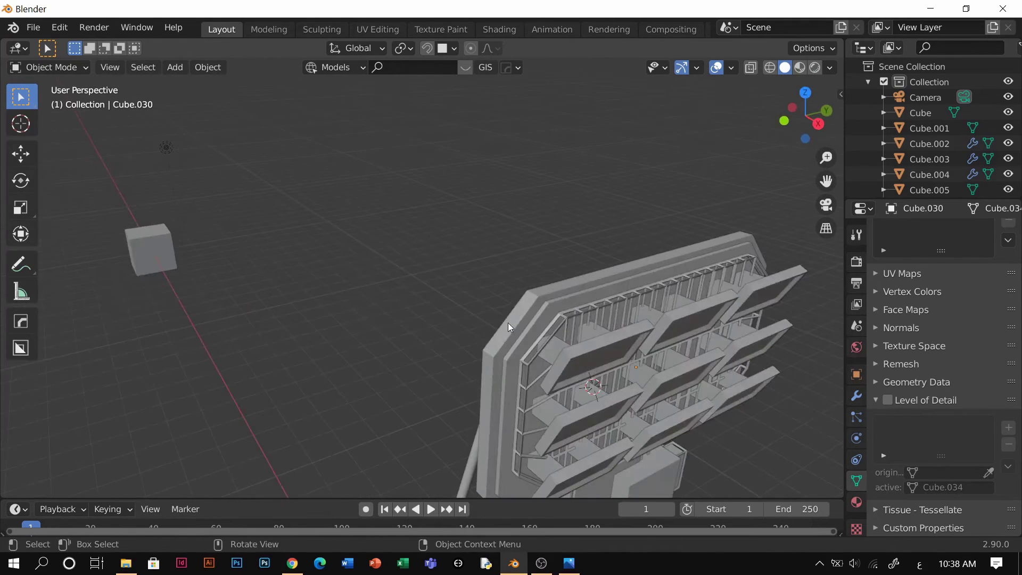
key("s")
key("shift+x")
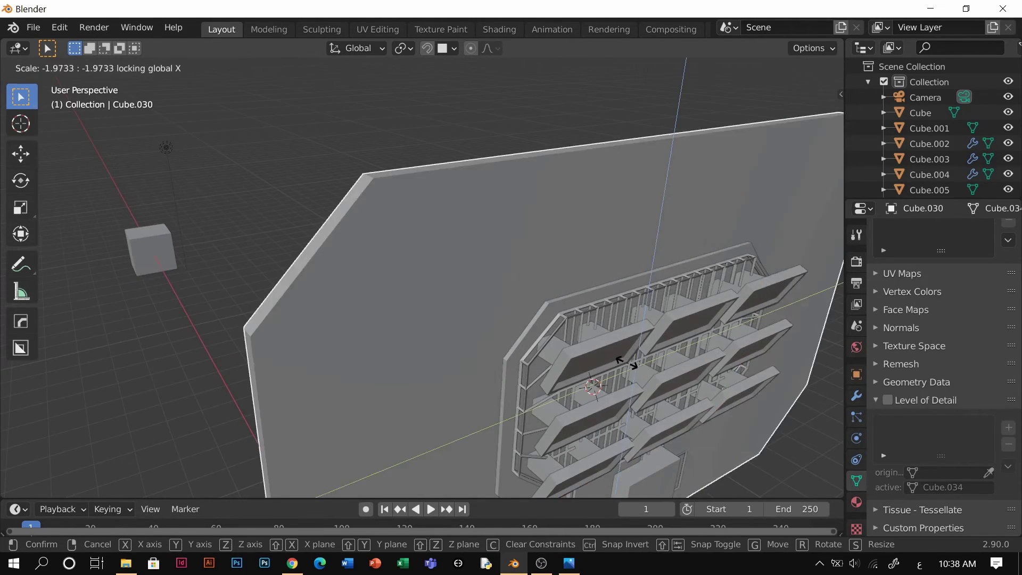
key("Escape")
Step: Resize the copied octagonal board without changing its X, thin it further along X, and move it to the board's back edge
key("s")
key("shift+x")
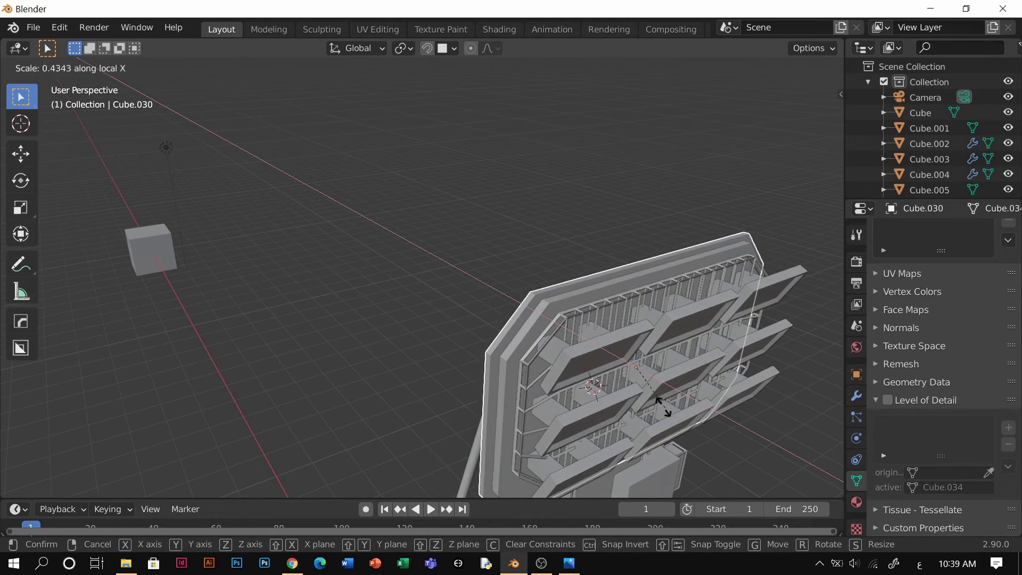
left_click(640, 399)
middle_click_drag(622, 394, 772, 367)
key("s")
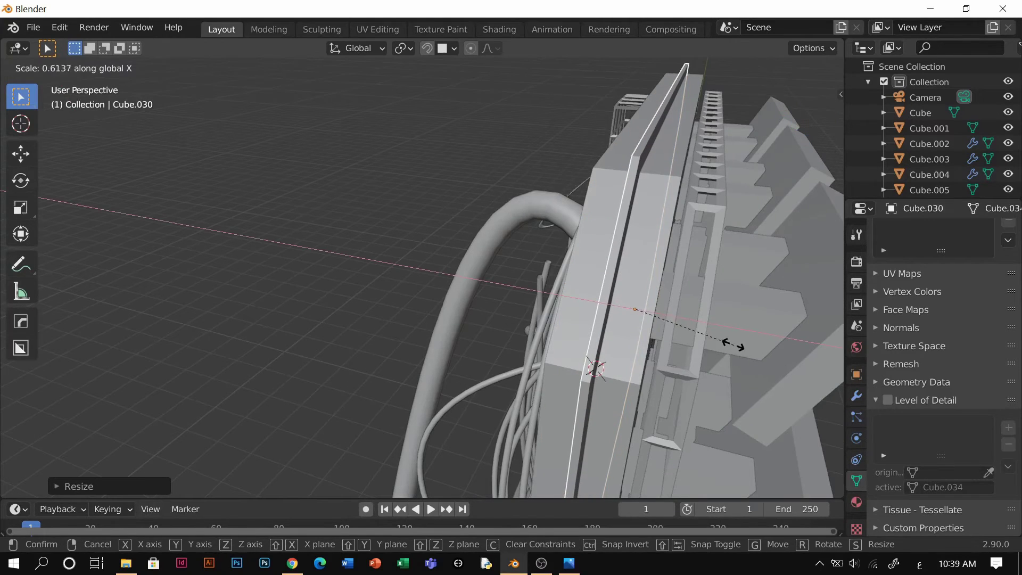
key("g")
left_click(717, 342)
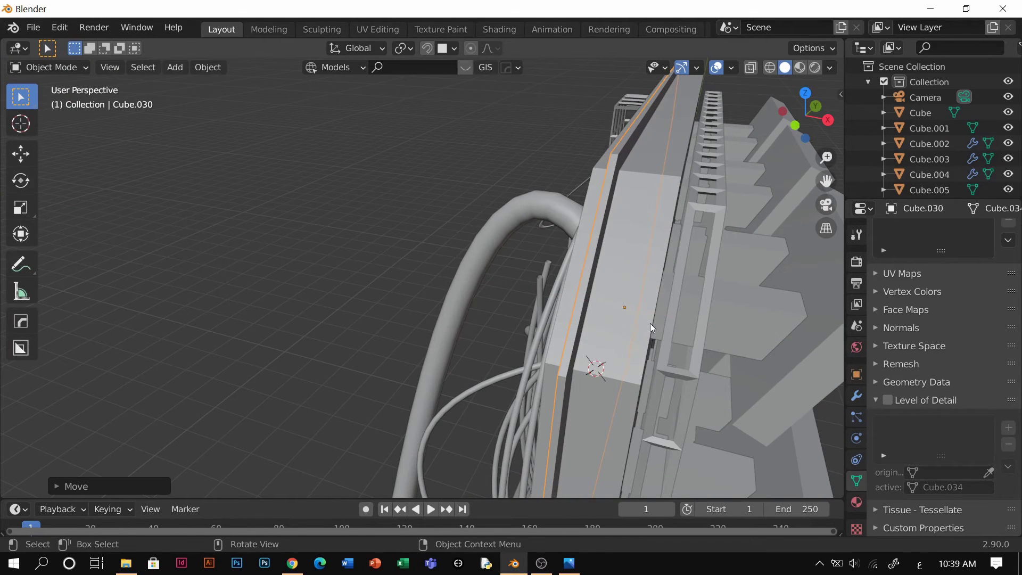
Step: Duplicate the thin rim mesh along global X and shift the copy about 0.026 m along X to layer the rim
key("Tab")
scroll(671, 319, "down", 4)
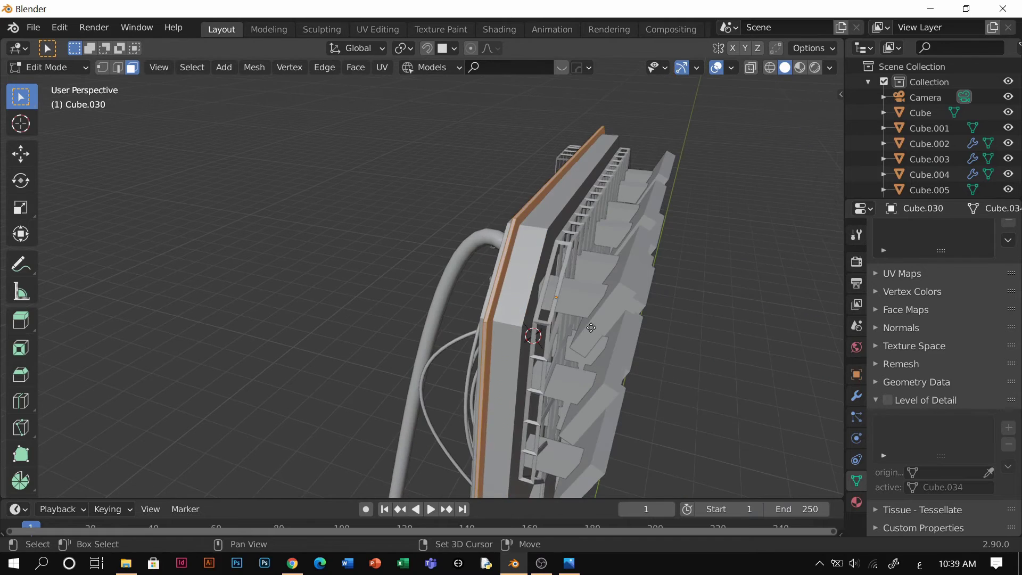
key("shift+d")
key("x")
left_click(595, 327)
key("g")
key("x")
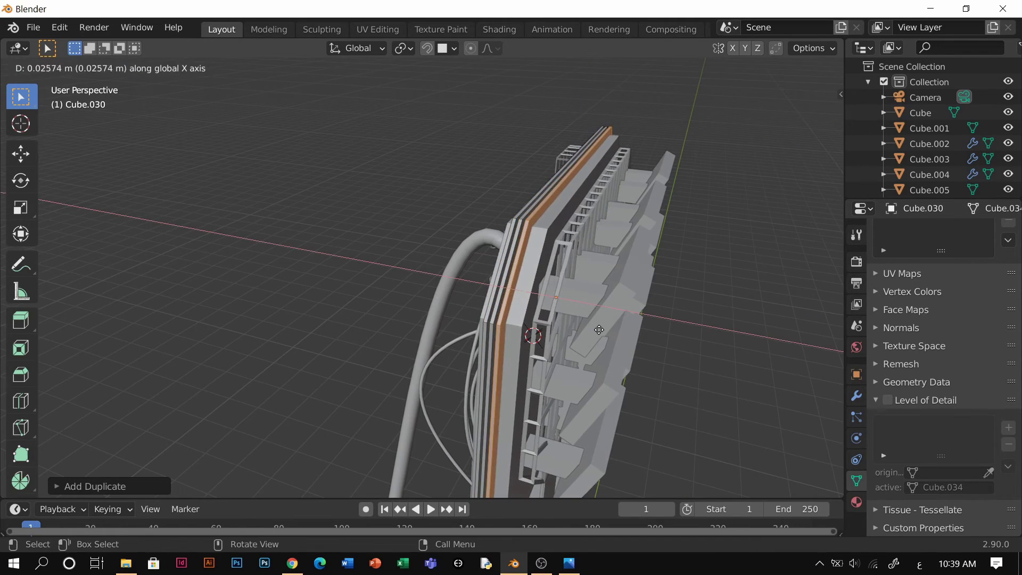
left_click(599, 330)
key("Tab")
Step: Examine the layered rim and the whole light pole from the front, from a distance and close up
left_click(600, 242)
left_click(768, 234)
scroll(768, 234, "down", 4)
middle_click_drag(692, 234, 535, 160)
scroll(512, 242, "down", 4)
middle_click_drag(510, 246, 506, 314)
middle_click_drag(485, 340, 486, 364, "shift")
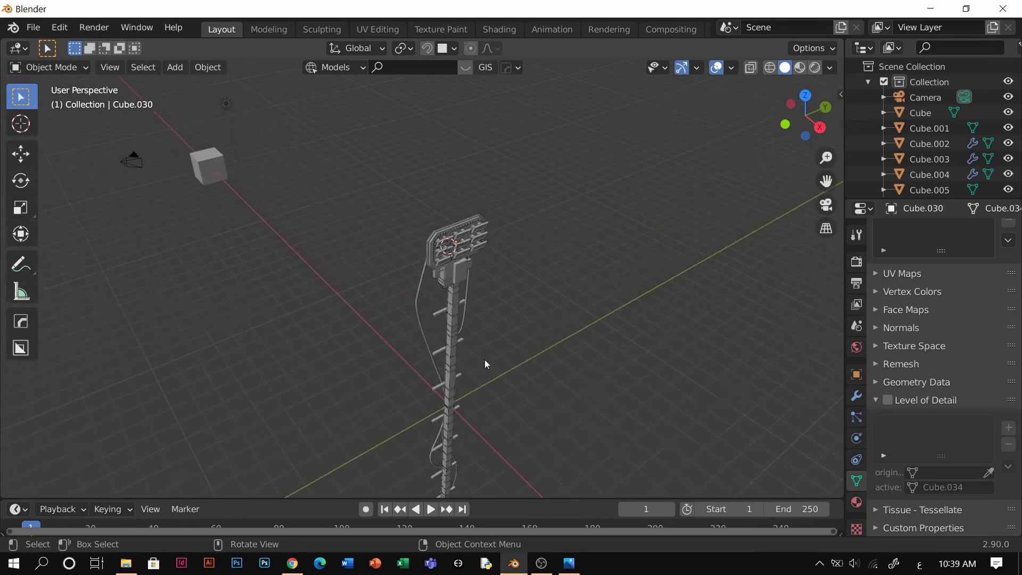
scroll(486, 364, "up", 5)
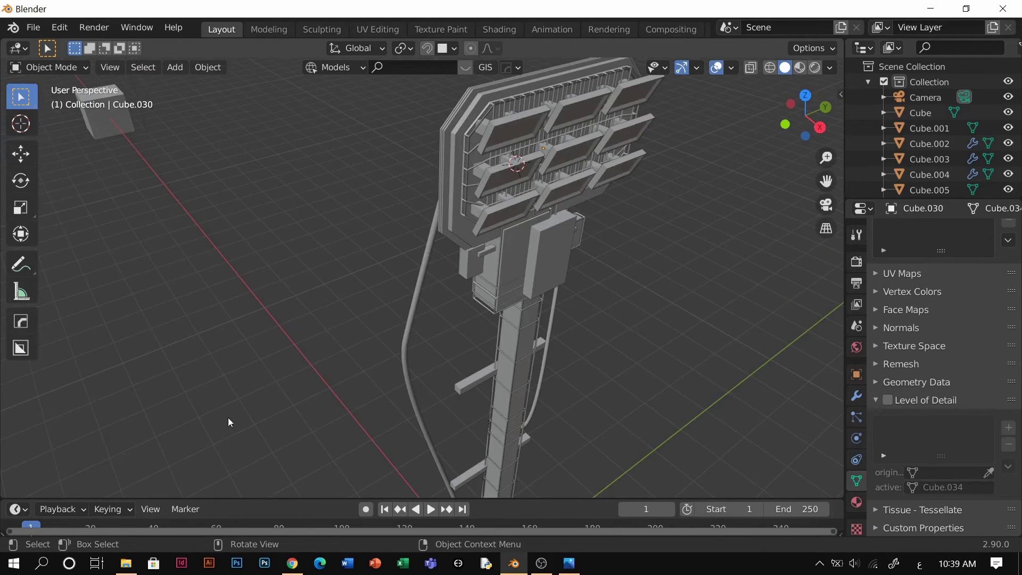
middle_click_drag(558, 260, 500, 277, "shift")
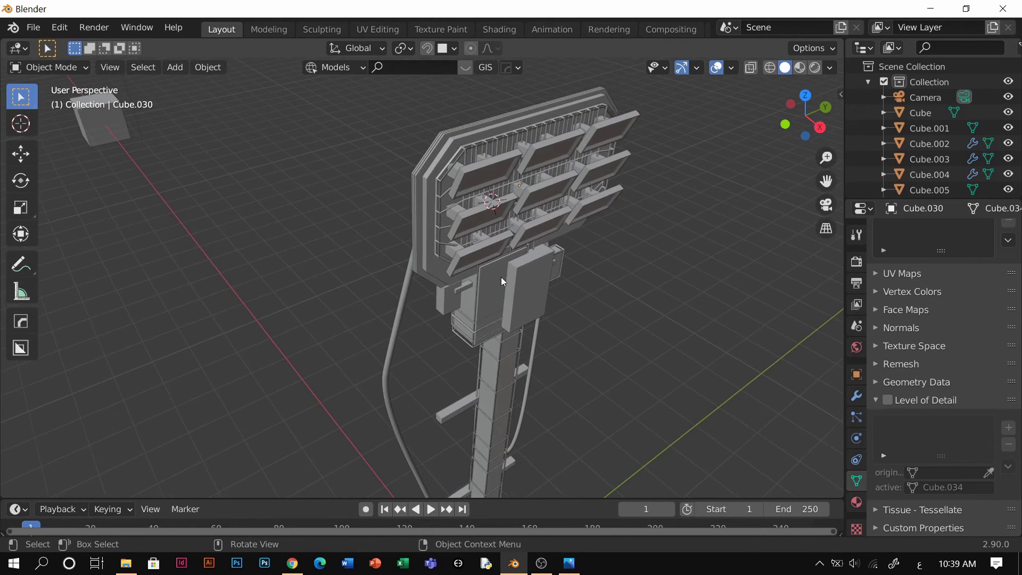
scroll(542, 307, "up", 4)
scroll(542, 331, "down", 4)
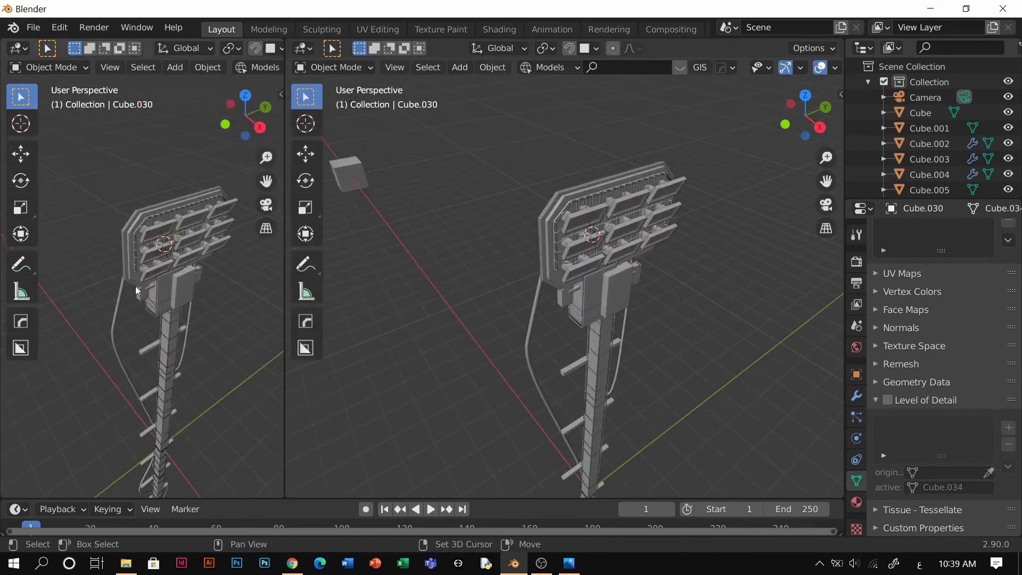
Step: Save the project as pole 2 (lights).blend in the folder C:\blender files 2\Poles
double_click(367, 170)
left_click(424, 514)
type("حخمث 2 (مهلافس")
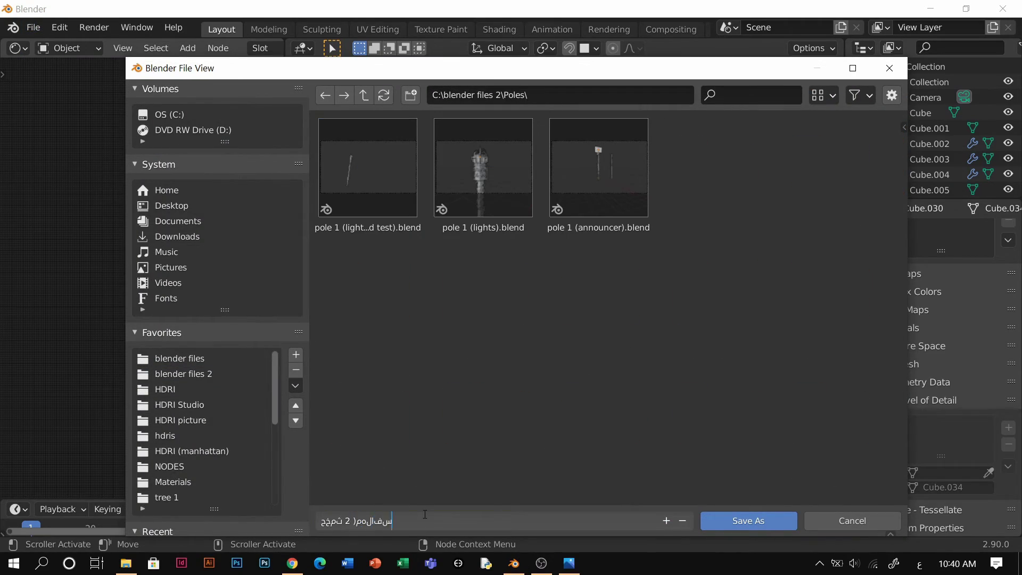
key("Return")
key("Return")
Step: Duplicate the tilted panels object in place and add a modifier that turns the copy into frames along the panel edges
left_click(502, 256)
middle_click_drag(532, 251, 610, 257)
left_click(596, 229)
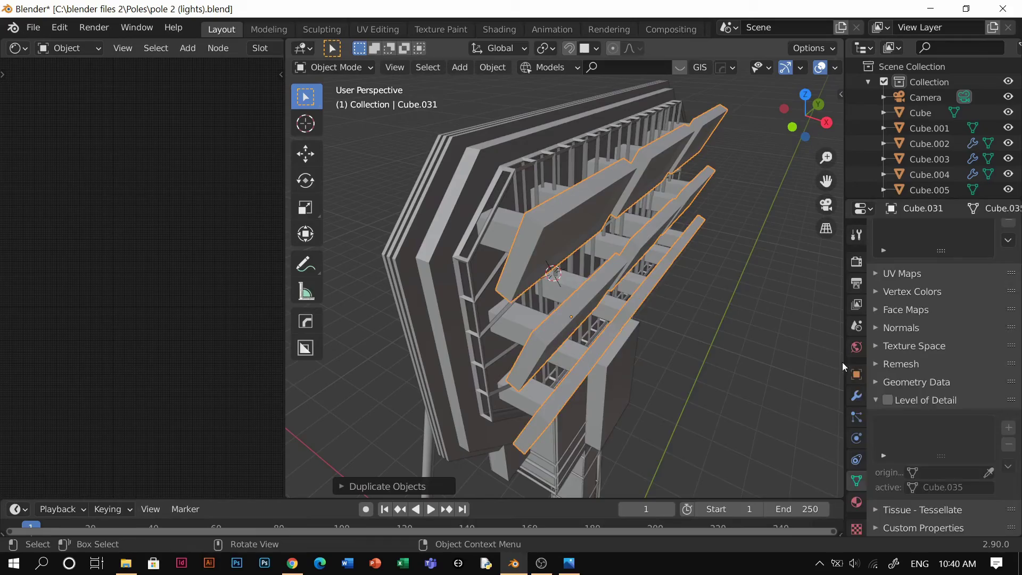
left_click(856, 395)
left_click(945, 266)
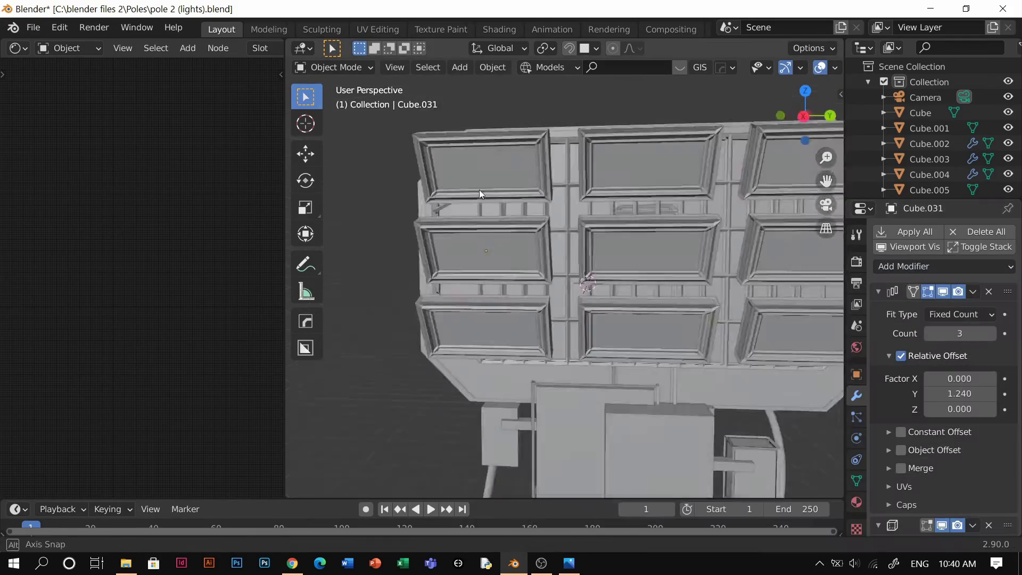
middle_click_drag(665, 277, 684, 225)
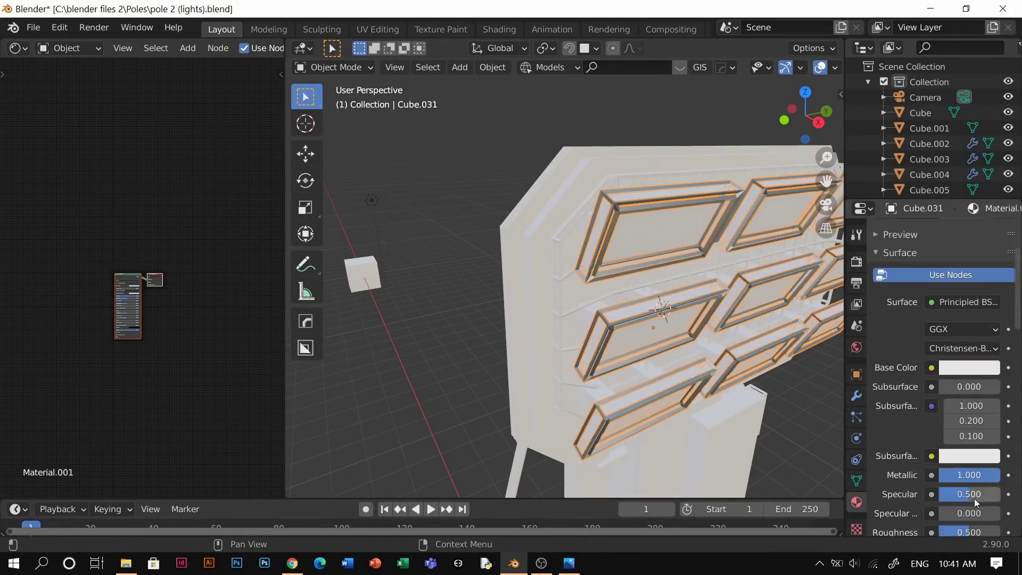
Step: Texture the riveted front plate with an image and route it through Normal Map and Bump nodes into the shader's normal
scroll(880, 330, "down", 5)
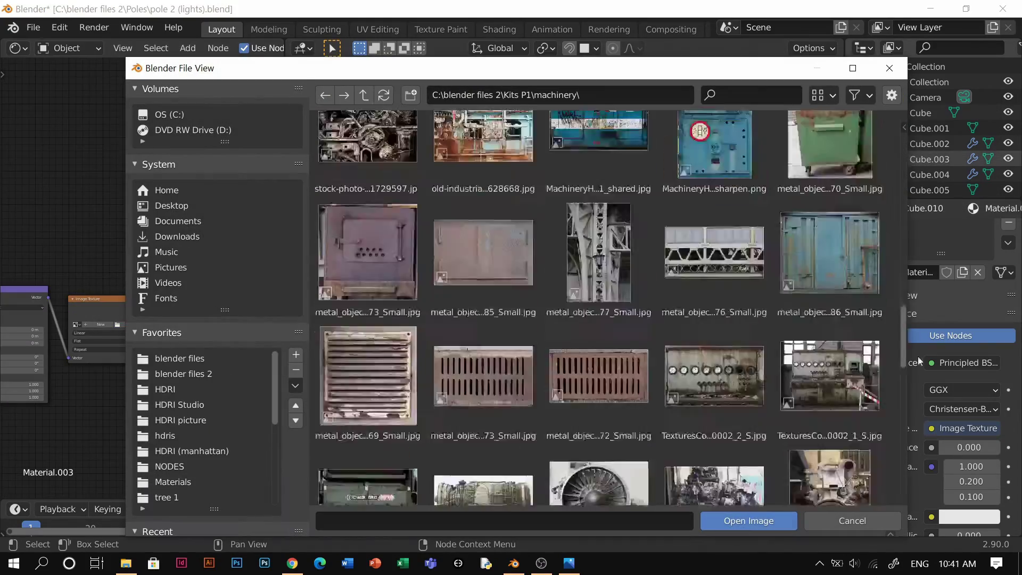
scroll(457, 302, "down", 5)
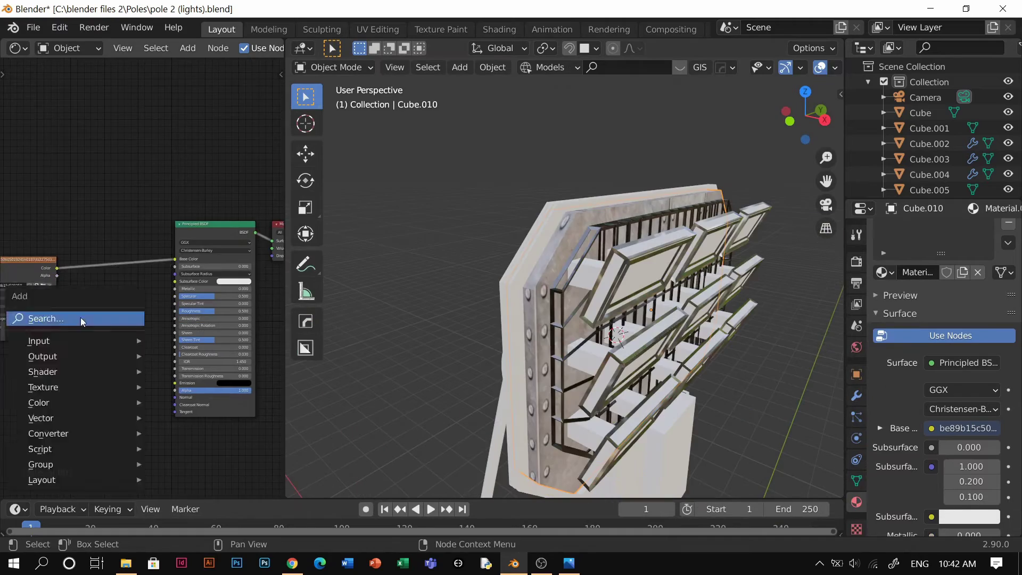
type("no")
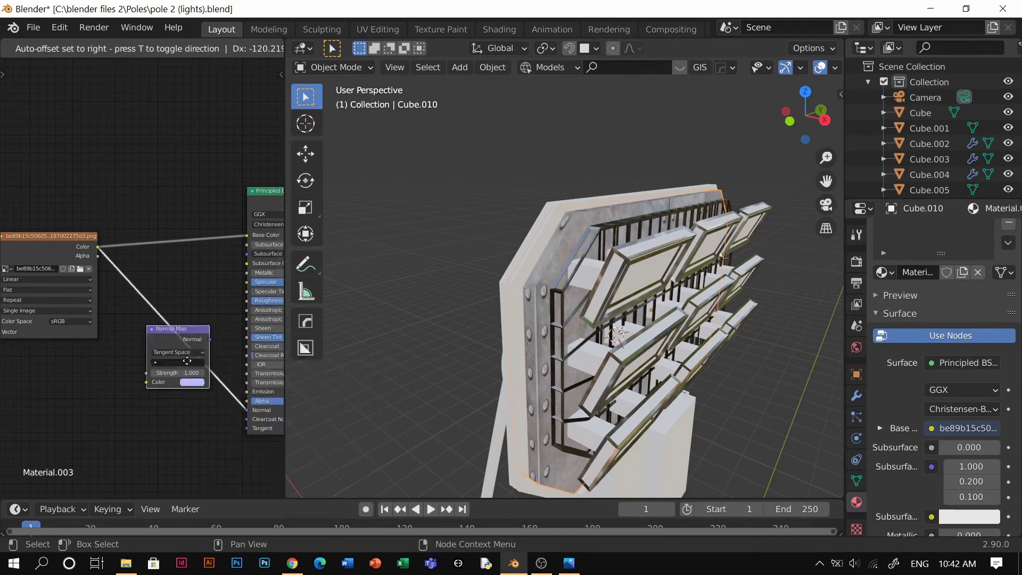
left_click_drag(155, 388, 154, 386)
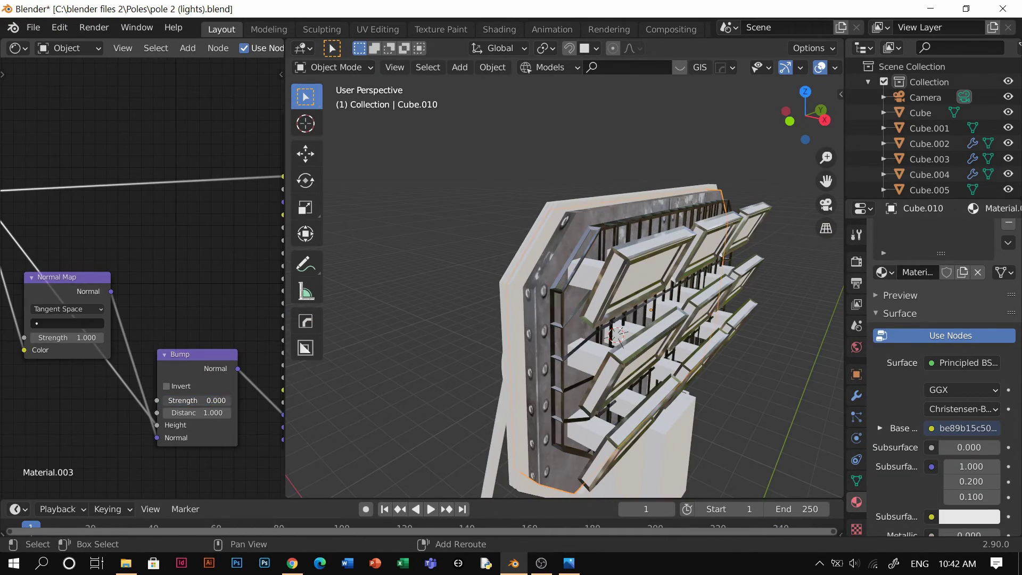
Step: Enable Ambient Occlusion in the Eevee render settings
left_click(856, 261)
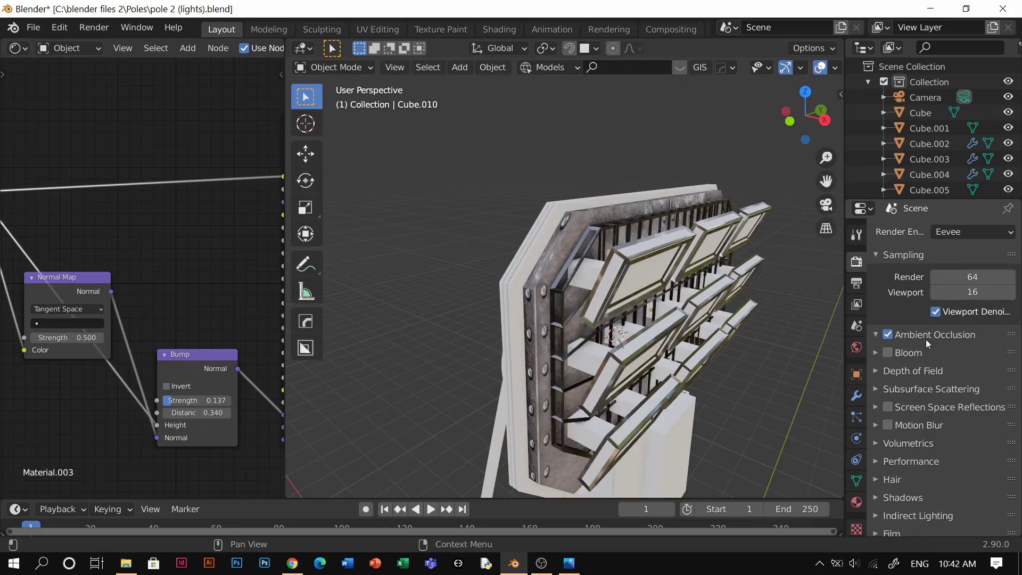
left_click(926, 336)
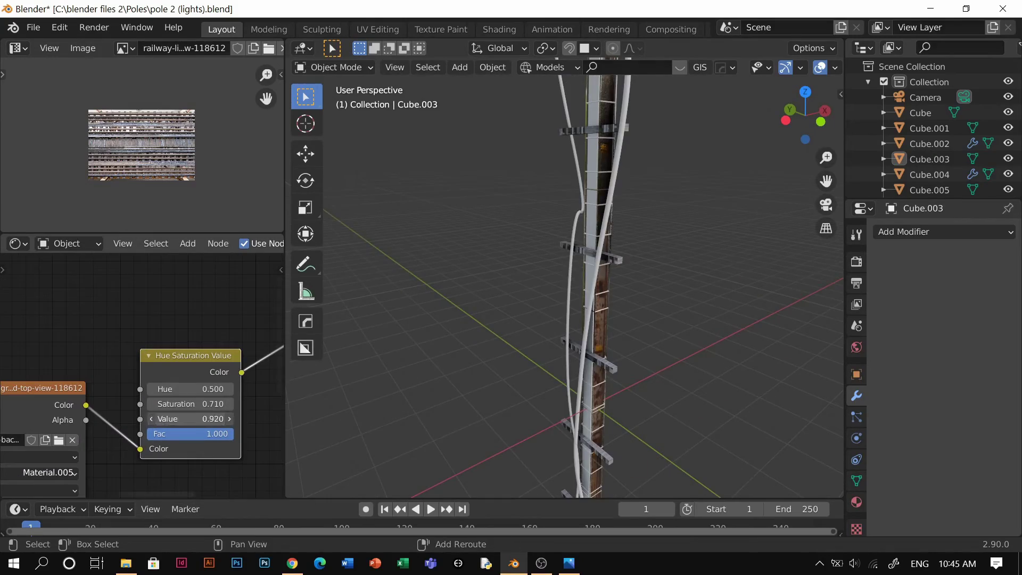
Step: Set the Value of the crossbar material's Hue Saturation Value node to 0.490 and check the bar's textured faces
middle_click_drag(564, 319, 603, 353)
middle_click_drag(694, 299, 611, 299)
key("Tab")
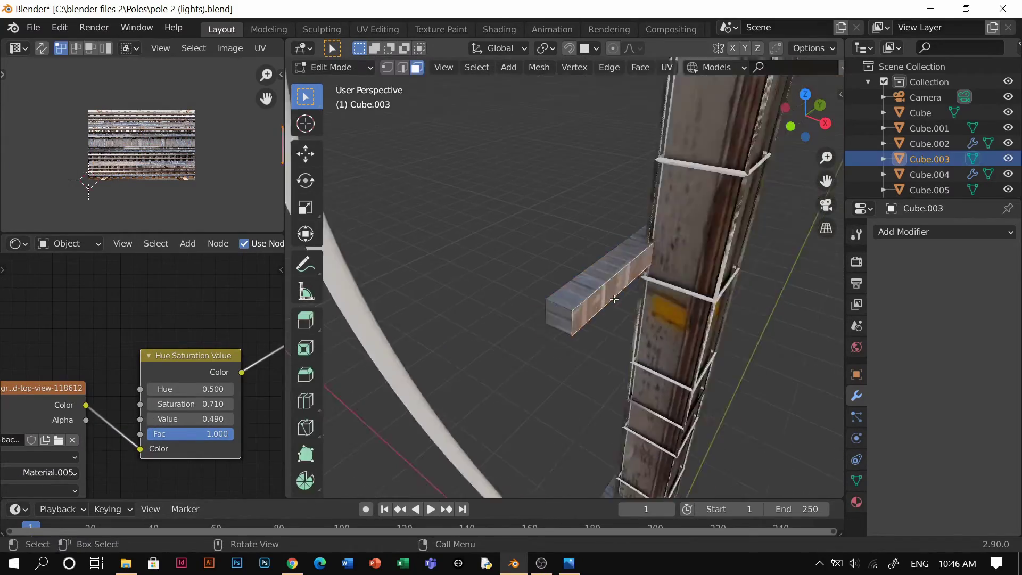
scroll(609, 287, "down", 3)
key("Tab")
Step: Create a material with the Trains0083_1_download600 image texture and apply it to the equipment box below the board
left_click(608, 273)
scroll(609, 273, "down", 2)
left_click(856, 501)
scroll(775, 339, "up", 2)
left_click(947, 271)
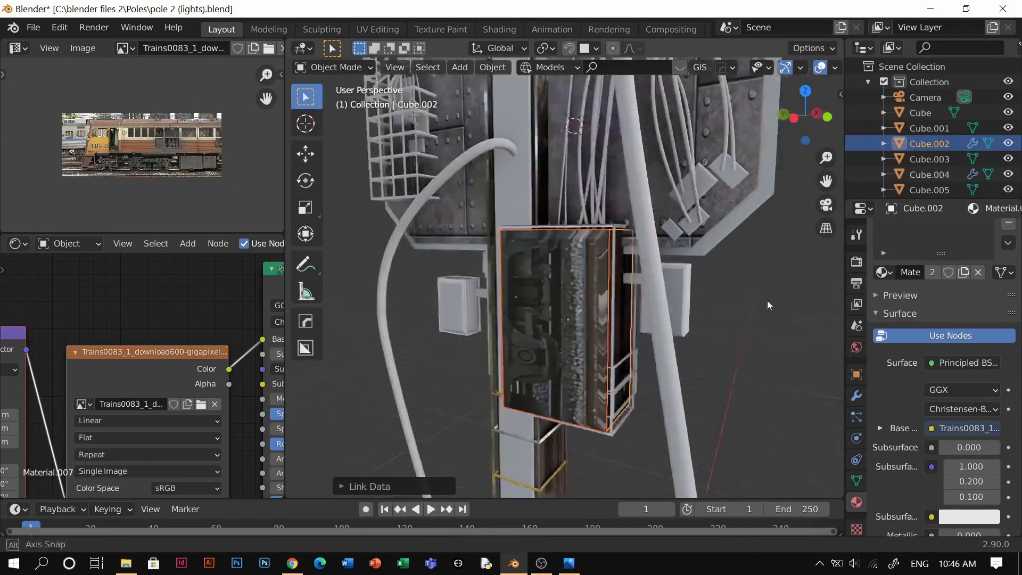
middle_click_drag(652, 269, 662, 262)
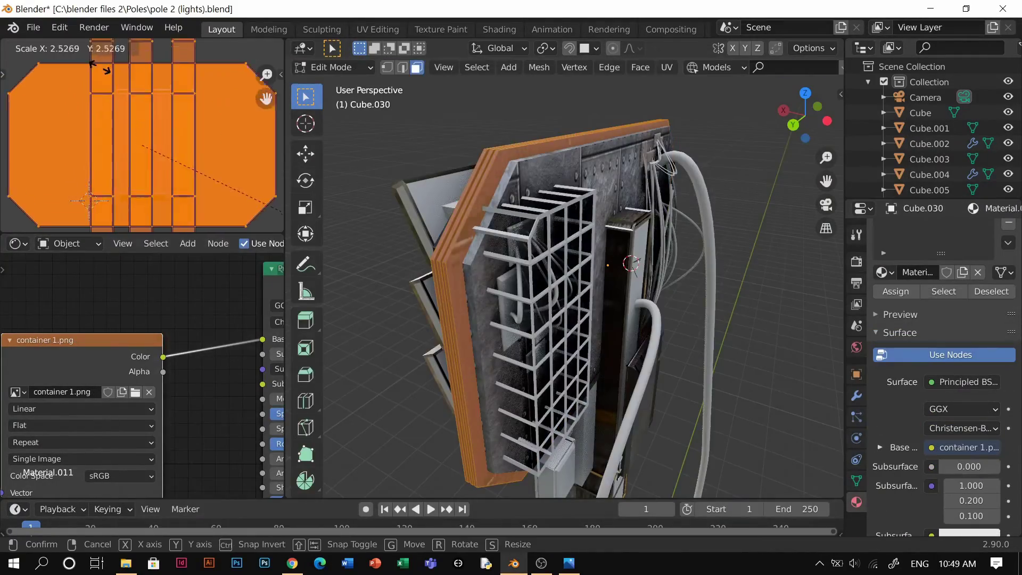
Step: Load a TexturesCom machinery image into the front box's material and scale its UVs to about 0.66
left_click_drag(55, 273, 196, 447)
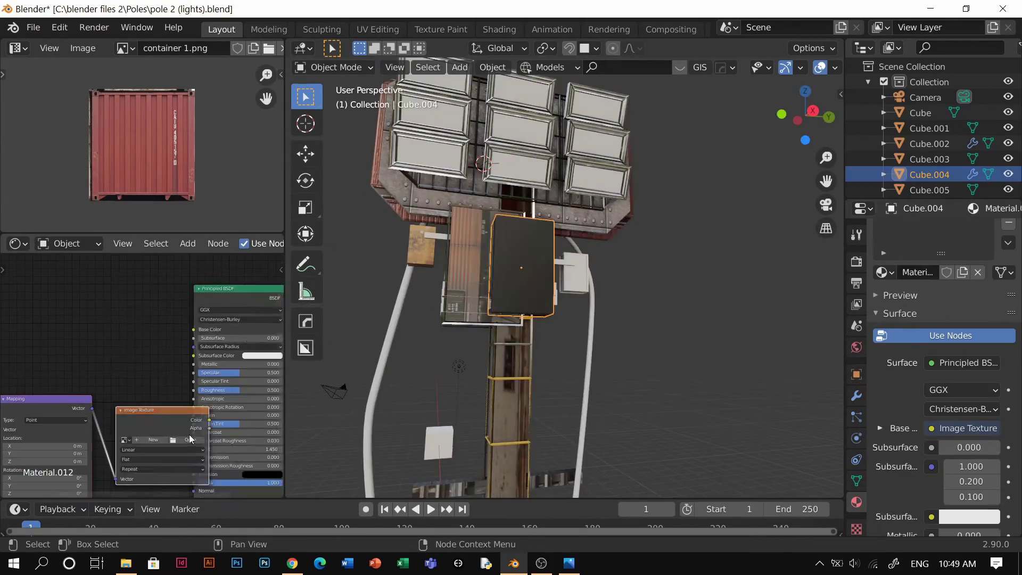
left_click(190, 439)
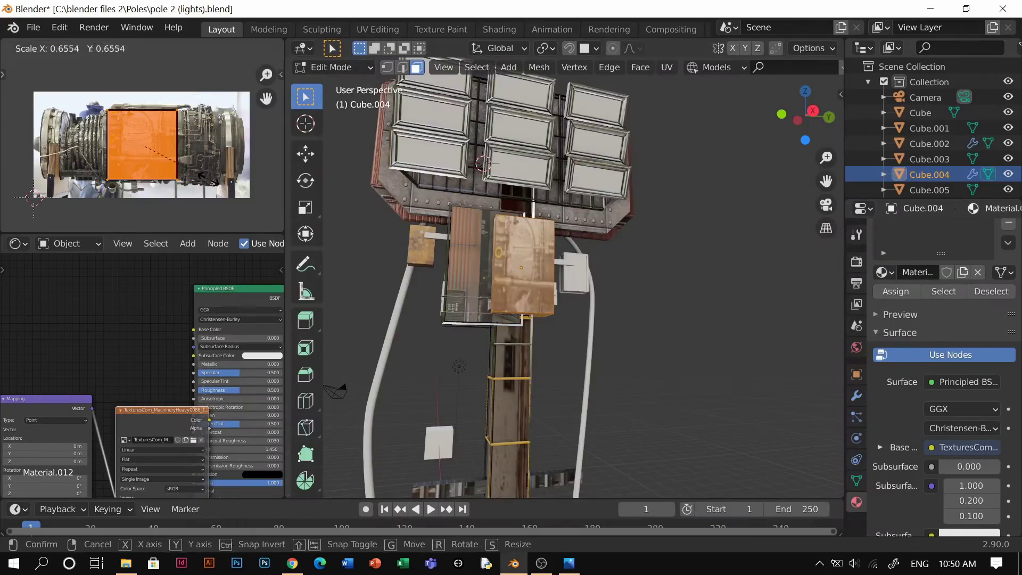
left_click(208, 179)
key("Tab")
Step: Add a loop cut across the front box below the panels and bevel the new edge loop
key("Tab")
middle_click_drag(606, 277, 591, 340)
key("ctrl+r")
left_click(527, 277)
key("ctrl+b")
left_click(648, 401)
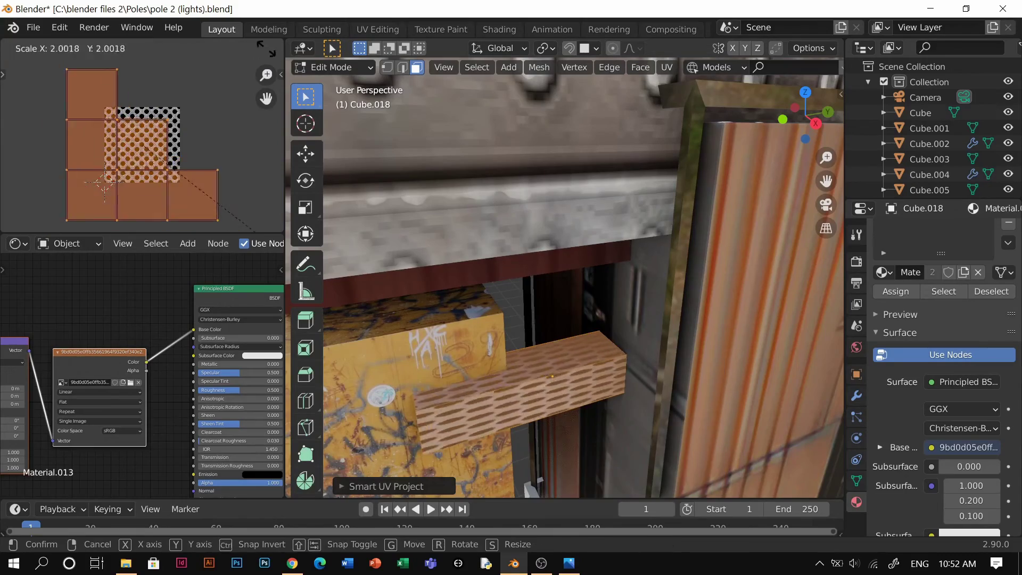
Step: Scale the UVs of the small connector bar beside the yellow box along X, and rescale them along Y
key("x")
left_click(185, 176)
key("s")
key("y")
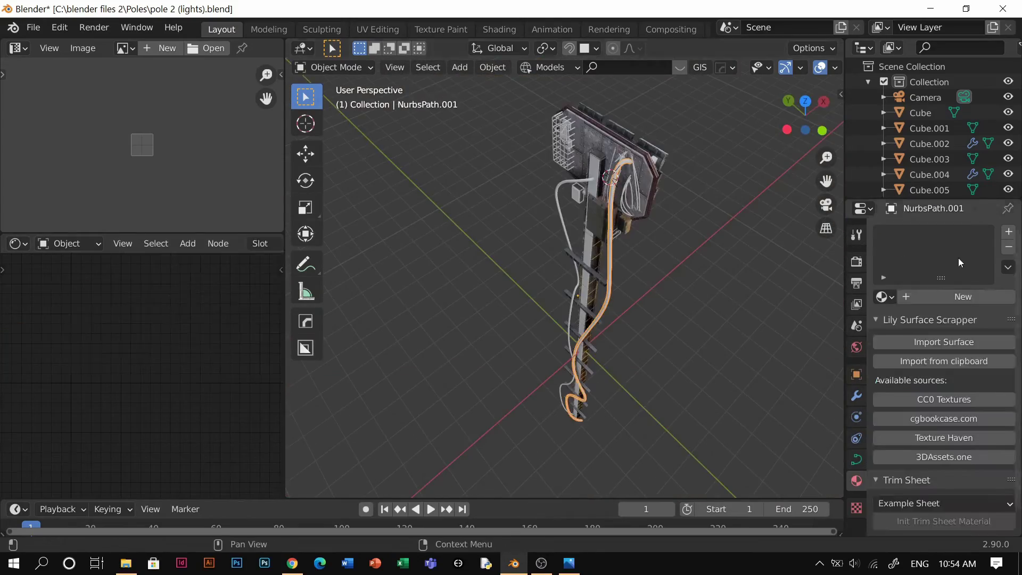
Step: Straighten the thick cable's UVs with UV Squares' To Grid By Shape and fit them over the aged_medieval texture
key("Tab")
key("n")
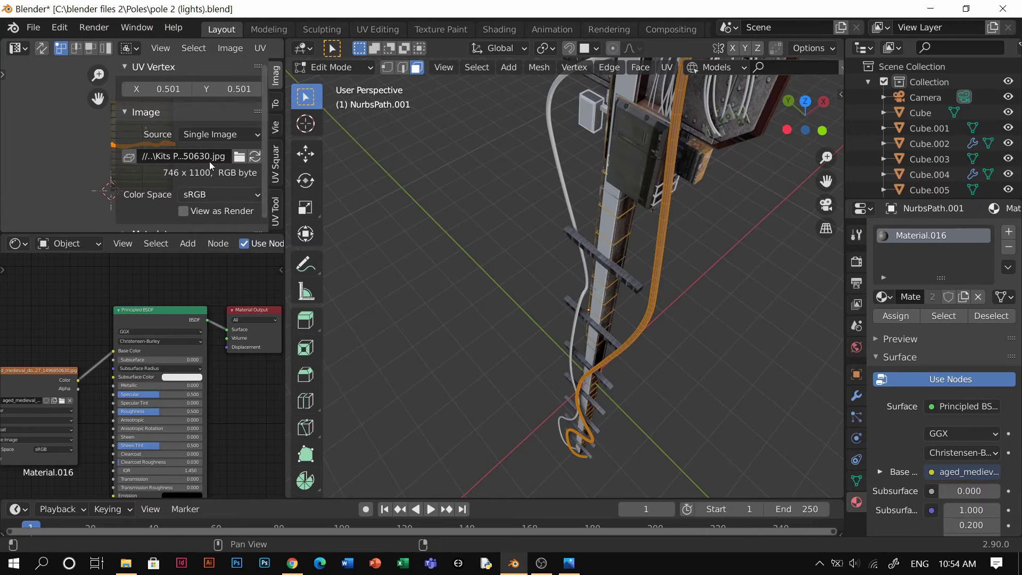
key("n")
key("n")
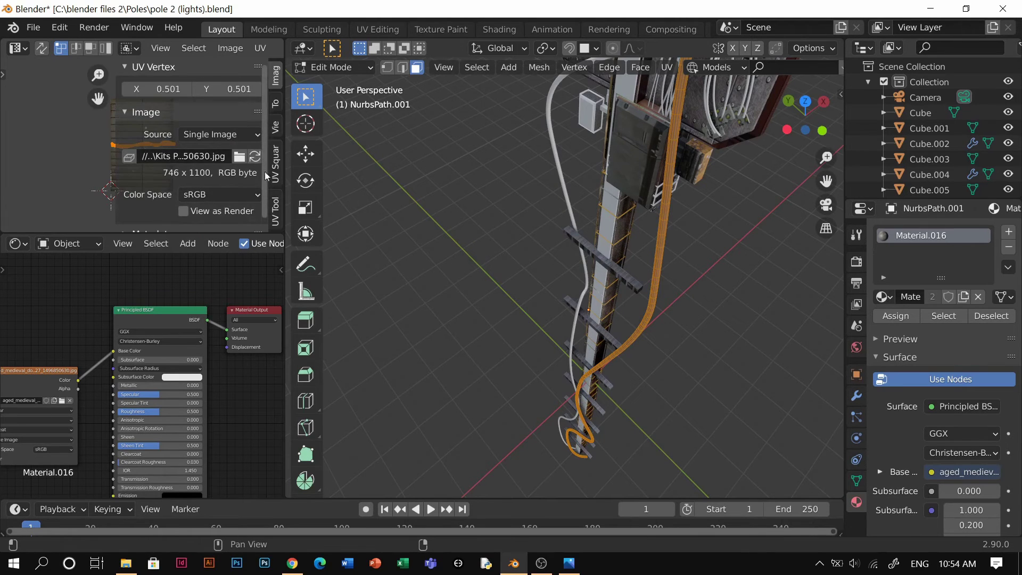
left_click(277, 165)
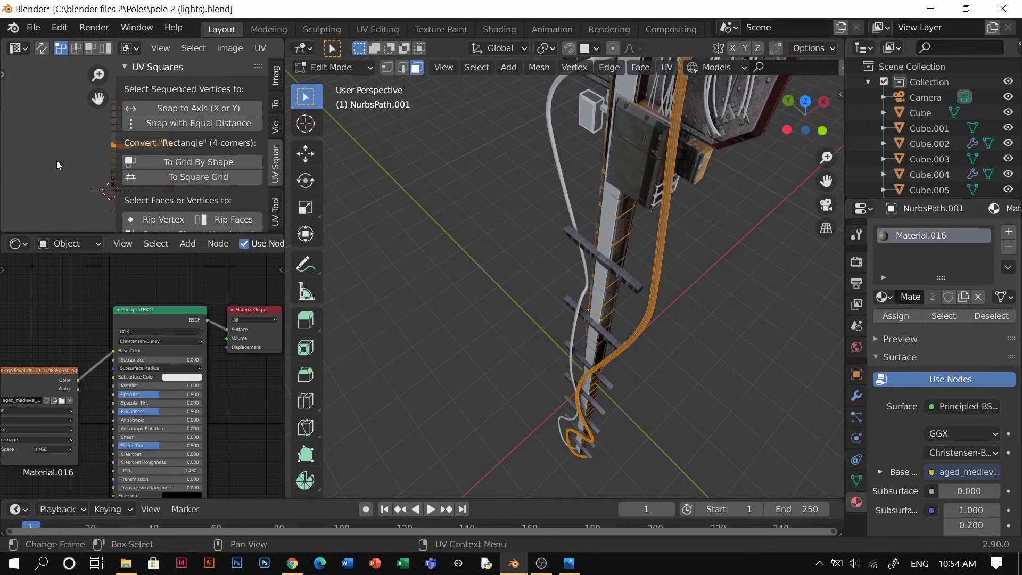
left_click(164, 165)
key("n")
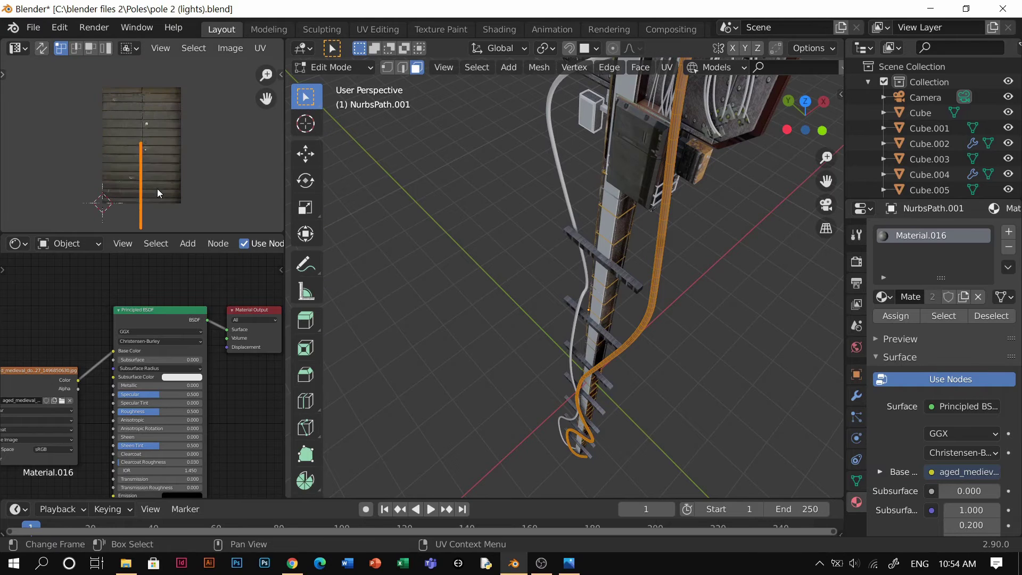
left_click(194, 170)
key("Tab")
Step: Select the second thick cable and load the old-industrial machinery image into its material through an image texture and mapping setup
left_click(584, 203)
middle_click_drag(595, 245, 628, 234)
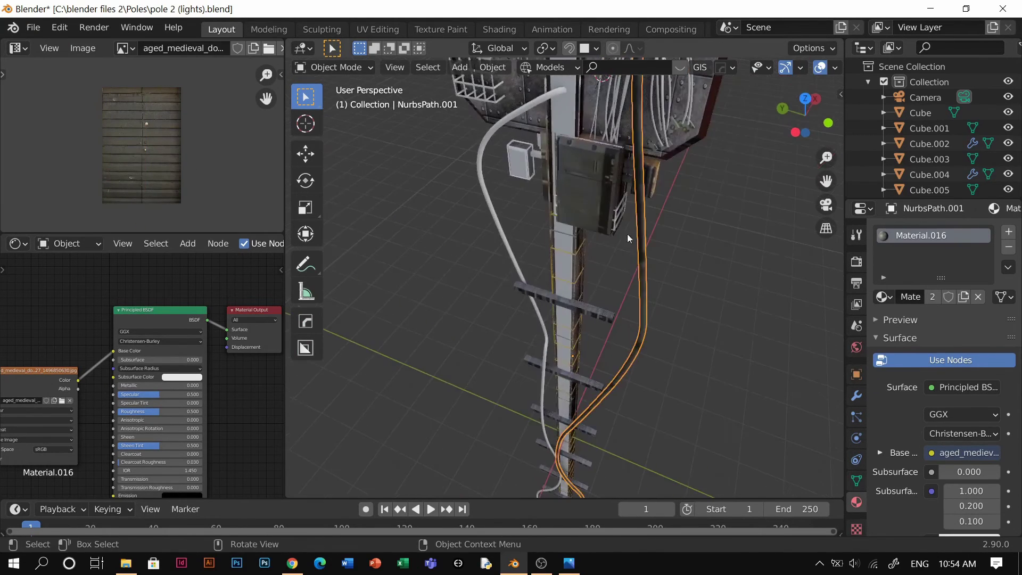
key("Tab")
key("Tab")
middle_click_drag(618, 171, 538, 181)
left_click(498, 267)
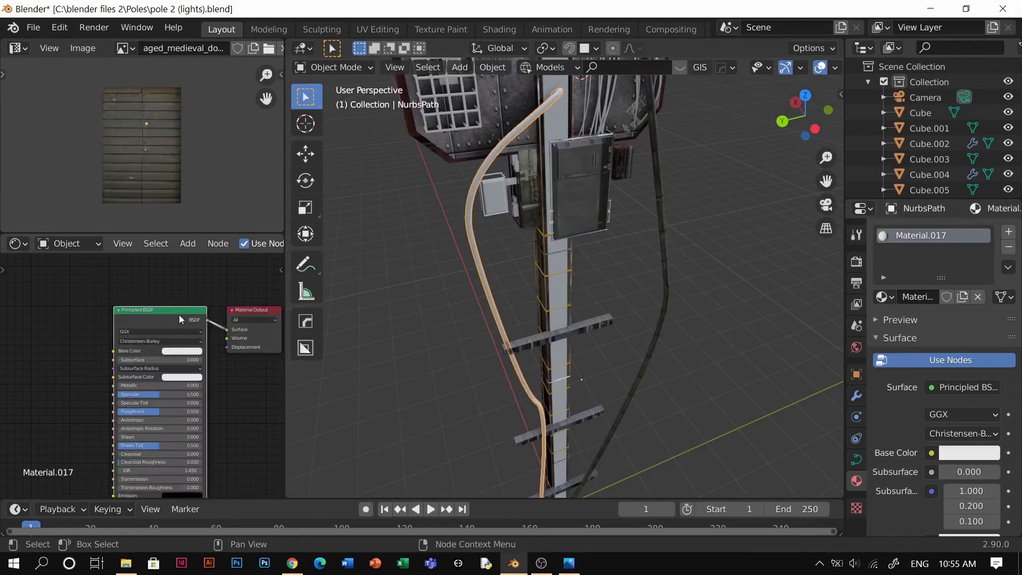
left_click(178, 314)
key("ctrl+t")
left_click(60, 416)
scroll(456, 313, "down", 10)
double_click(396, 404)
Step: Try to fit all of the second cable's UVs to the machinery texture by scaling them along Y
key("Tab")
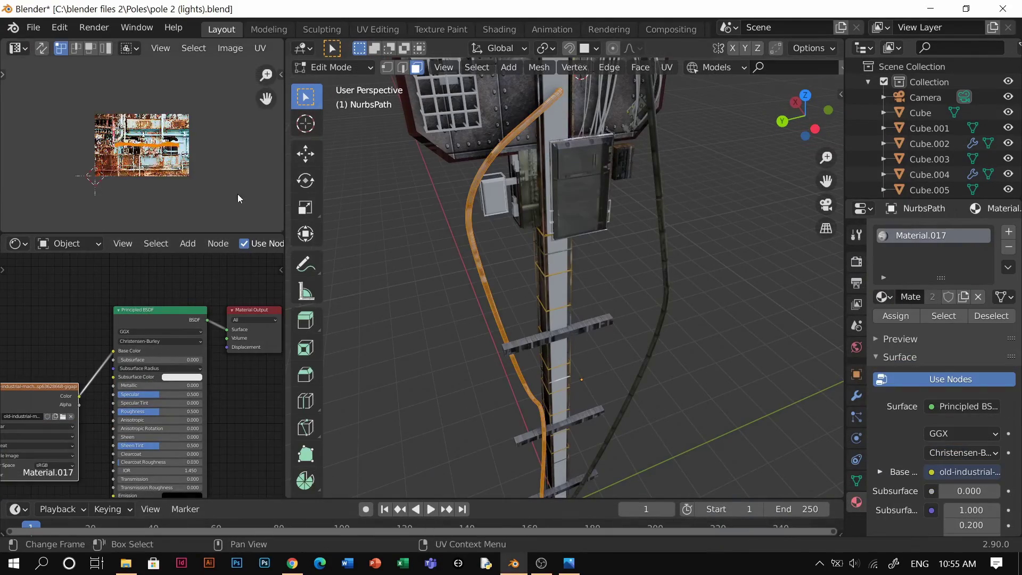
key("a")
key("n")
key("n")
middle_click_drag(372, 213, 560, 245)
key("Tab")
left_click(490, 224)
left_click(559, 245)
key("Tab")
left_click(678, 249)
key("s")
key("y")
scroll(165, 171, "down", 8)
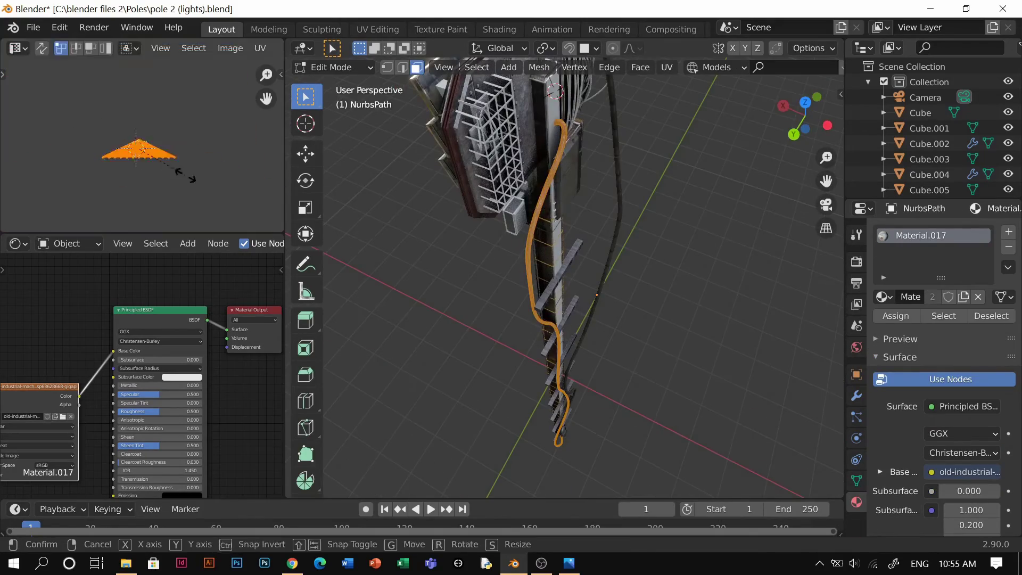
left_click(182, 171)
Step: Unwrap the second cable again and scale its UVs along X
key("u")
left_click(506, 255)
key("Tab")
key("Tab")
key("s")
key("x")
key("Tab")
middle_click_drag(547, 159, 572, 175)
Step: Add a node to the second cable's material to adjust the machinery texture
key("shift+a")
left_click(77, 378)
left_click(111, 367)
Step: Select the long main pole and give it a new material with an image texture and mapping setup
scroll(572, 213, "up", 3)
left_click(572, 340)
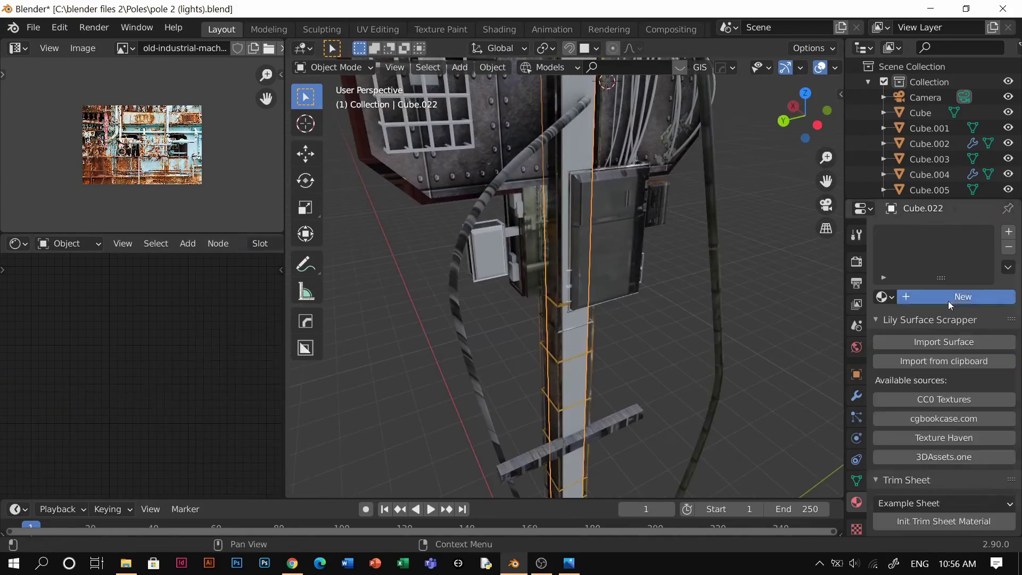
left_click(948, 298)
key("ctrl+t")
Step: Load the yellow MachineryHeavy0040 image from the machinery folder into the main pole's image texture
left_click(109, 461)
left_click(173, 482)
left_click(183, 373)
double_click(372, 176)
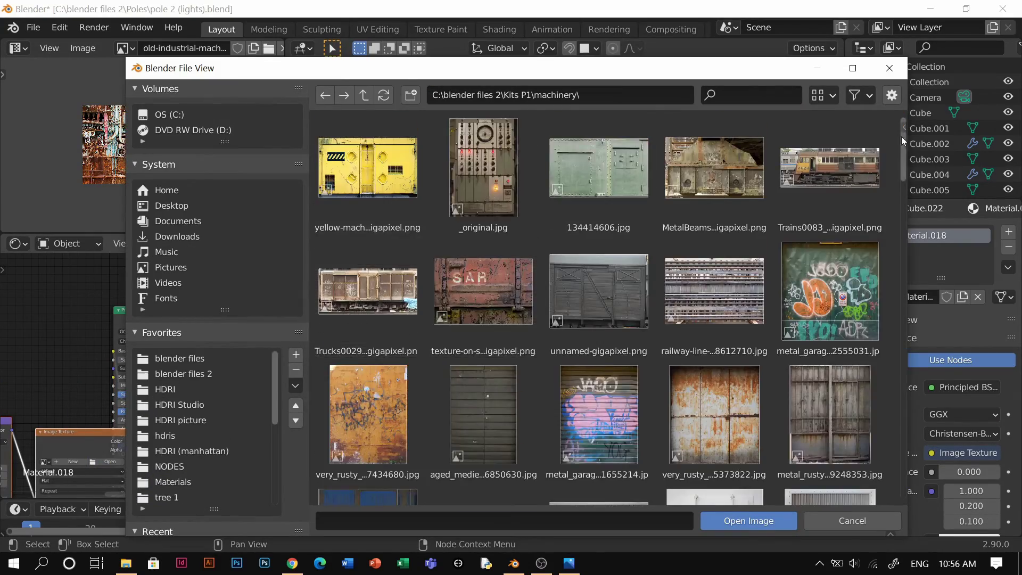
left_click_drag(903, 149, 887, 396)
scroll(887, 396, "down", 8)
double_click(822, 397)
Step: Unwrap the main pole and rotate its UVs 90 degrees on the machinery image
key("Tab")
key("u")
left_click(575, 233)
key("Tab")
key("r")
key("9")
key("0")
key("Return")
Step: Enlarge the main pole's UVs uniformly, and scale them along Y to fit the machinery image
key("s")
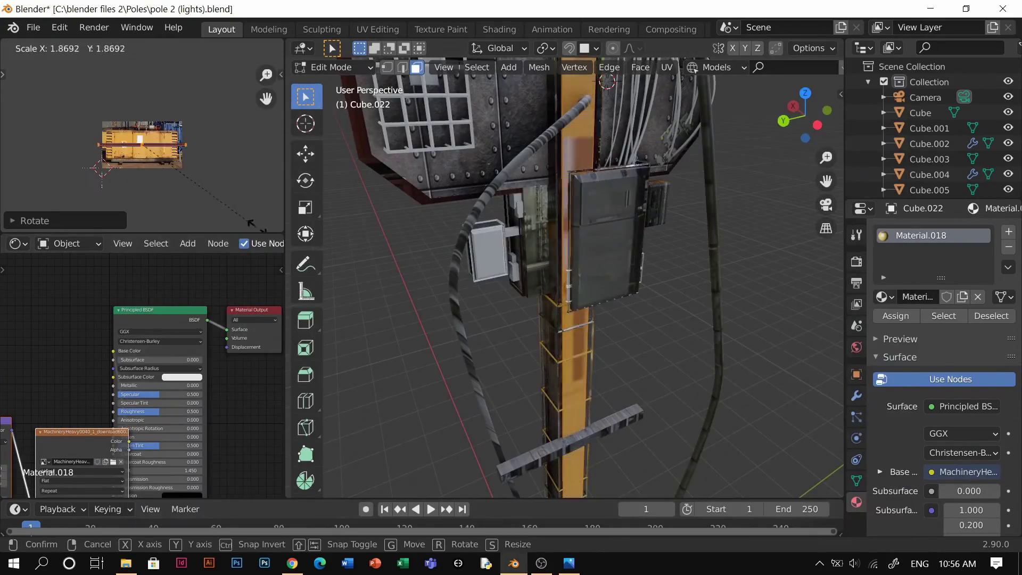
left_click(250, 221)
key("s")
key("y")
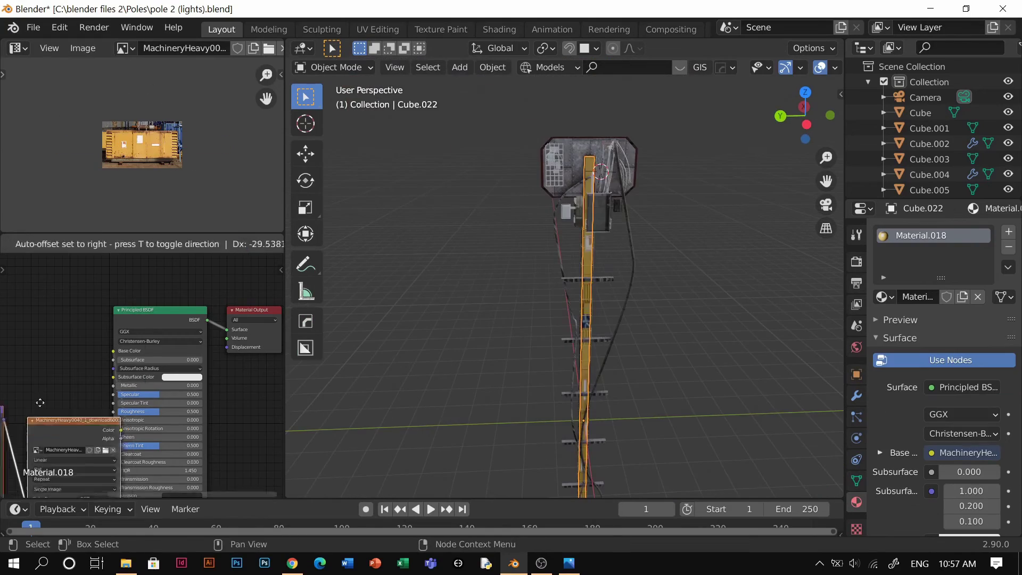
Step: Add a Hue Saturation Value node to the pole's texture with saturation 0.870 and value 0.510, and set Metallic to 0.246
left_click(122, 383)
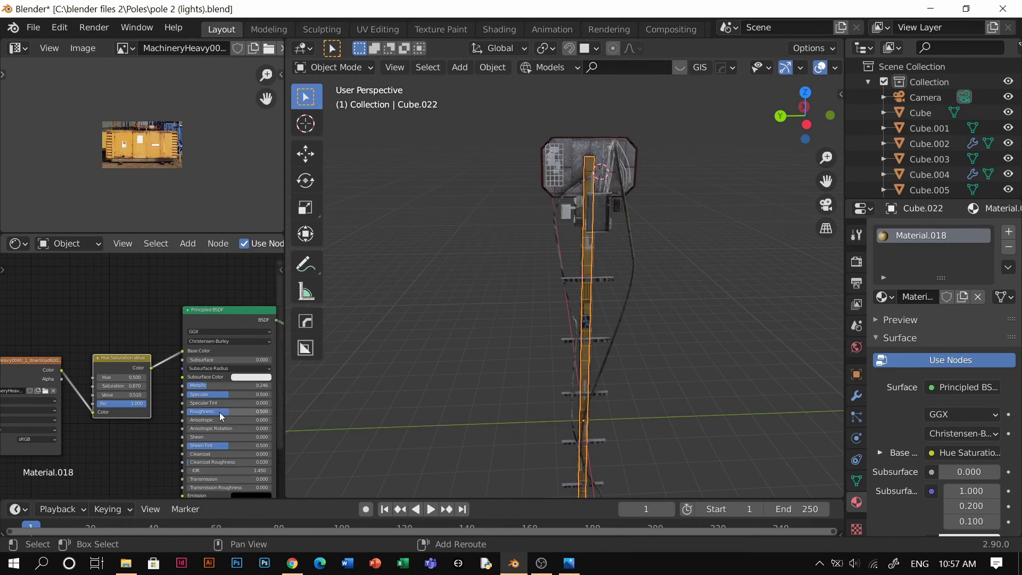
scroll(586, 256, "up", 6)
middle_click_drag(586, 255, 612, 266)
left_click(561, 291)
middle_click_drag(560, 291, 668, 267)
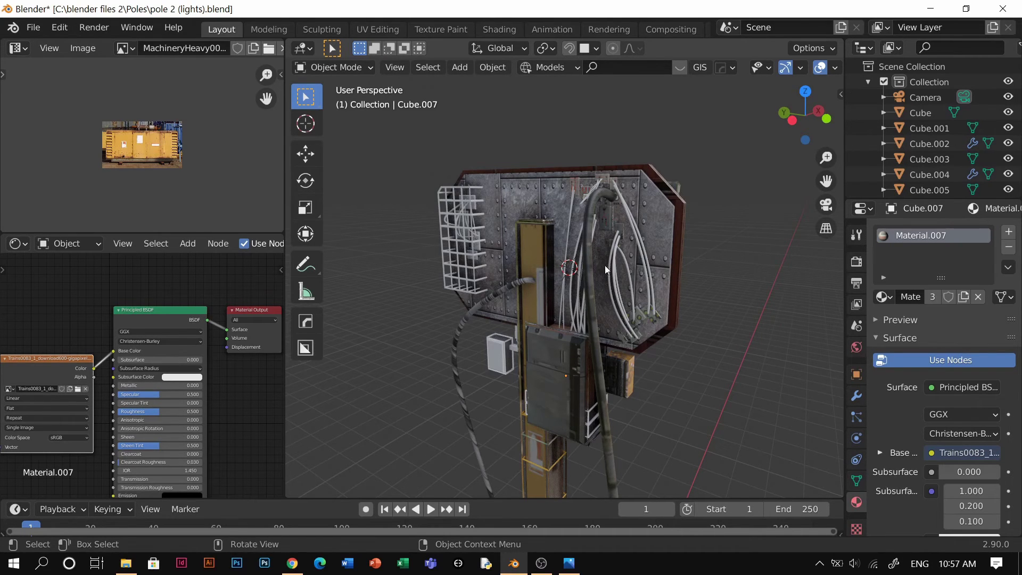
middle_click_drag(605, 269, 660, 303)
mouse_move(597, 295)
middle_mouse_down()
mouse_move(643, 260)
mouse_move(593, 313)
mouse_move(596, 332)
mouse_move(655, 271)
mouse_move(591, 293)
middle_mouse_up()
scroll(596, 332, "down", 2)
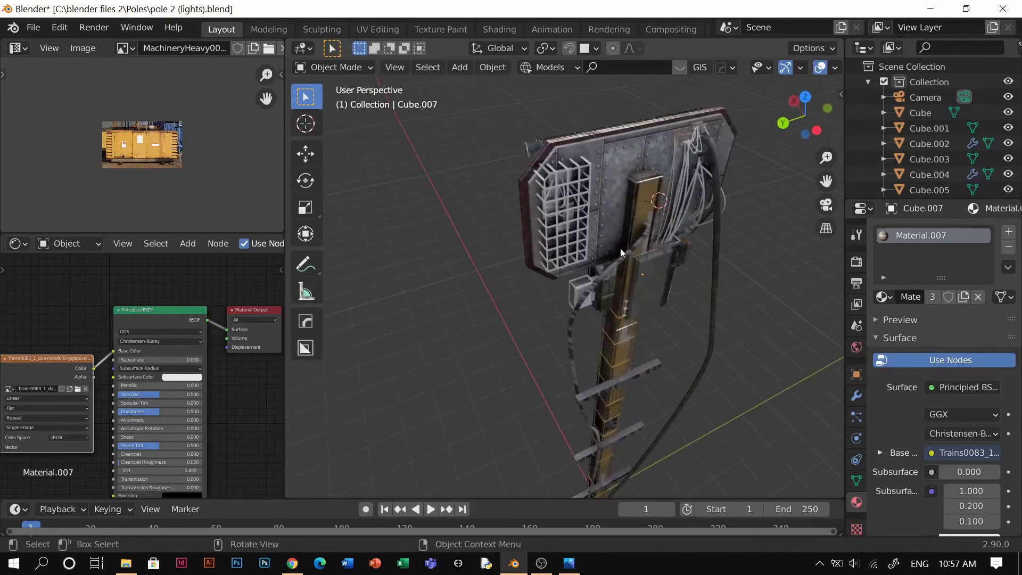
Step: Select the whole light pole assembly and duplicate it along Y beside the original
scroll(602, 300, "down", 6)
left_click_drag(656, 257, 447, 490)
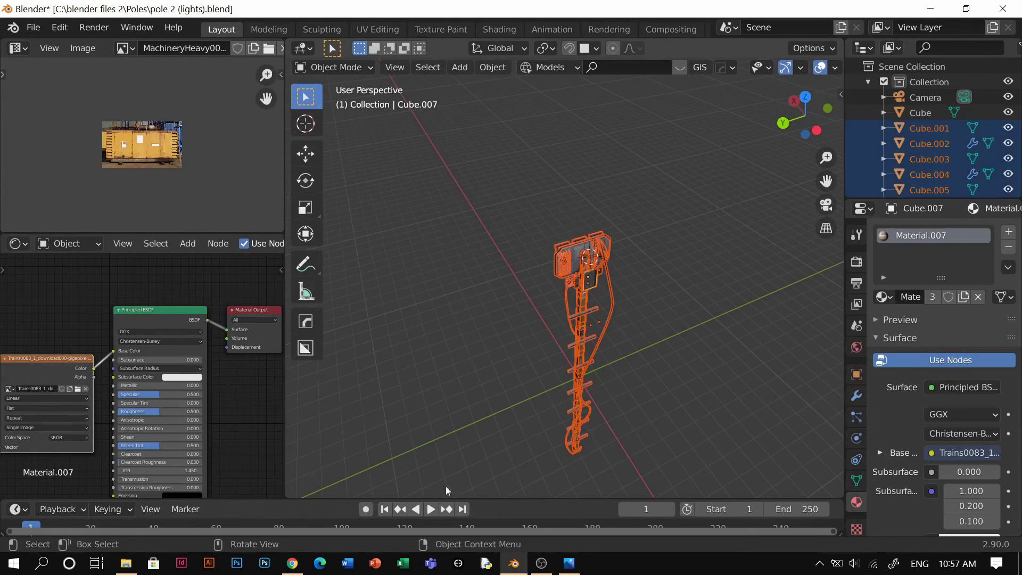
key("shift+d")
key("y")
left_click(452, 420)
scroll(531, 344, "up", 1)
middle_click_drag(531, 344, 653, 302, "shift")
scroll(653, 302, "up", 3)
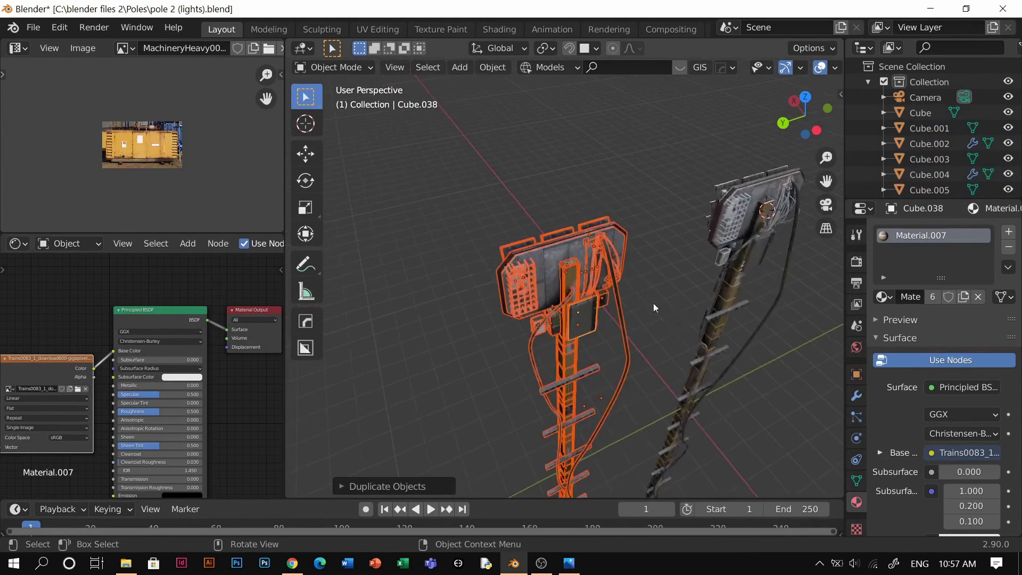
Step: Try rotating the duplicated pole's large back plate 90 degrees about X
left_click(574, 244)
type("rx")
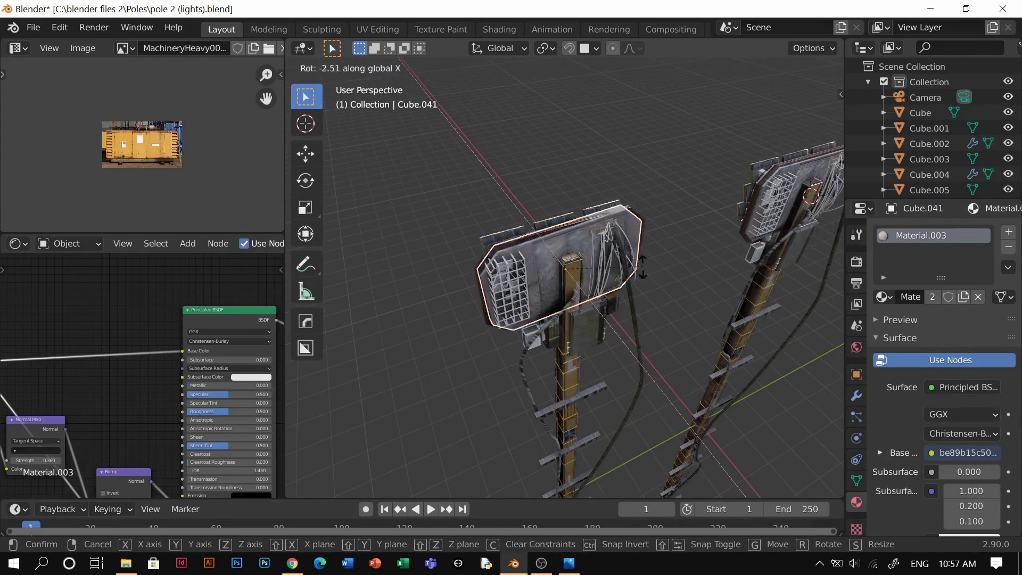
type("90")
key("Return")
middle_click_drag(615, 296, 619, 274)
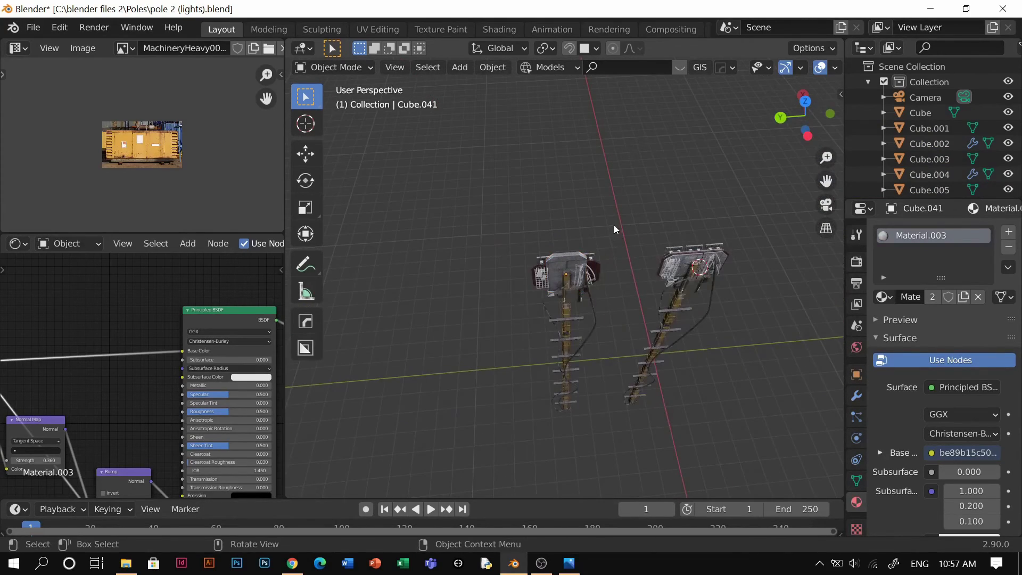
Step: Delete the entire duplicated light pole
left_click_drag(613, 210, 473, 437)
key("x")
left_click(533, 377)
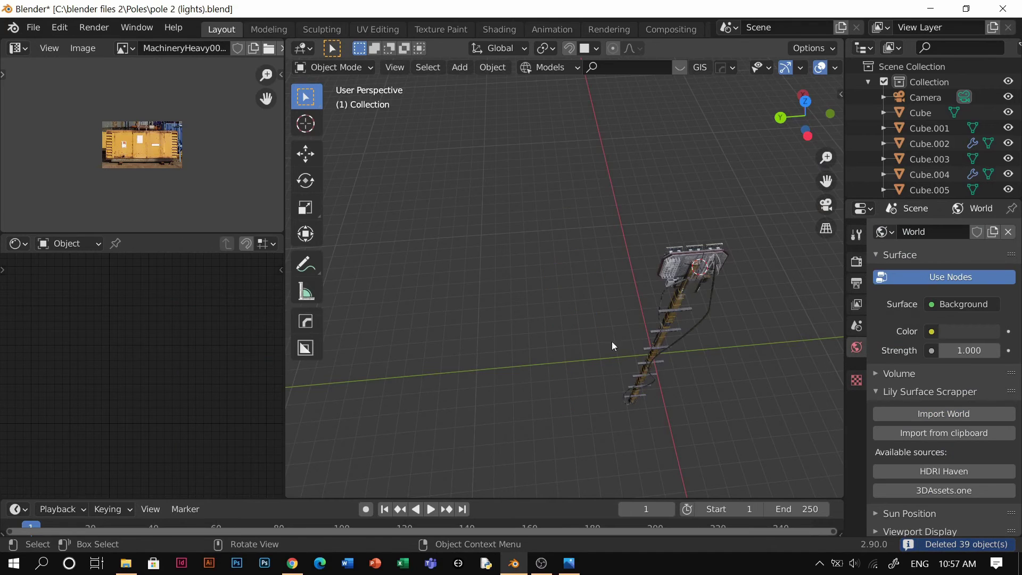
Step: Move all objects of the light pole into a new collection named "absolute 1" and exclude it from the view layer
middle_click_drag(522, 333, 653, 356)
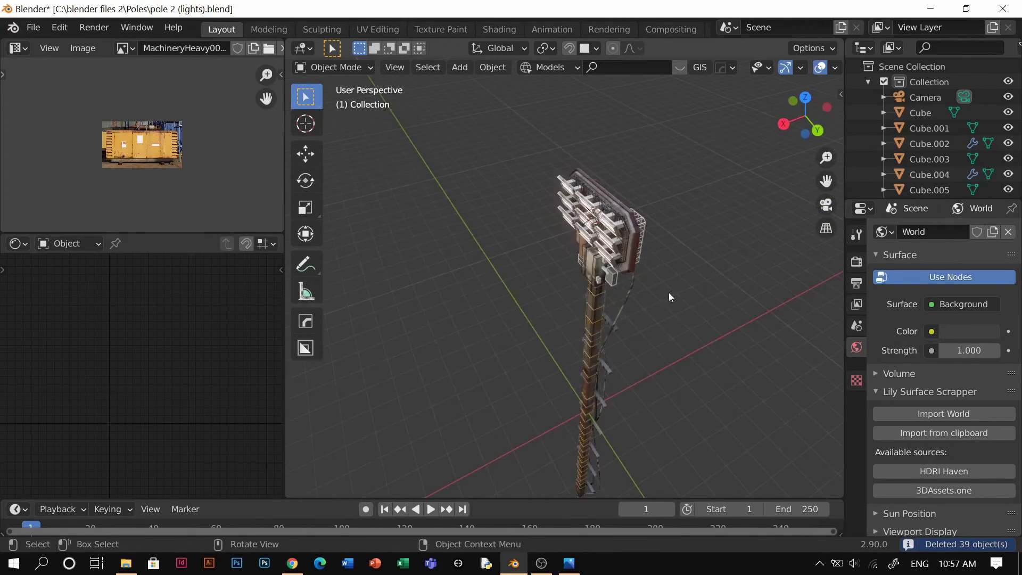
mouse_move(668, 292)
middle_mouse_down()
mouse_move(788, 256)
mouse_move(648, 343)
mouse_move(635, 289)
mouse_move(654, 281)
middle_mouse_up()
left_click(591, 289)
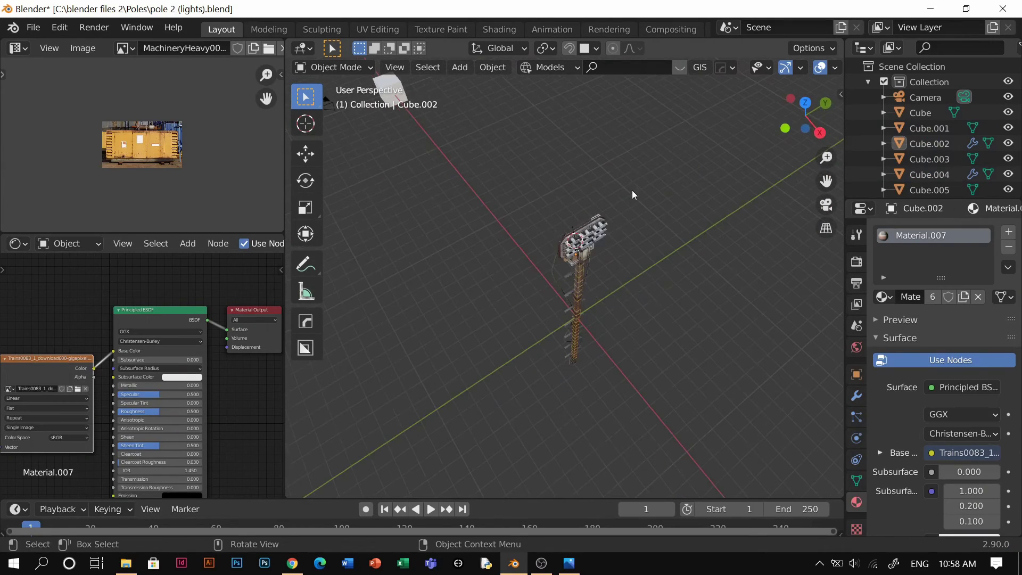
left_click_drag(534, 381, 530, 382)
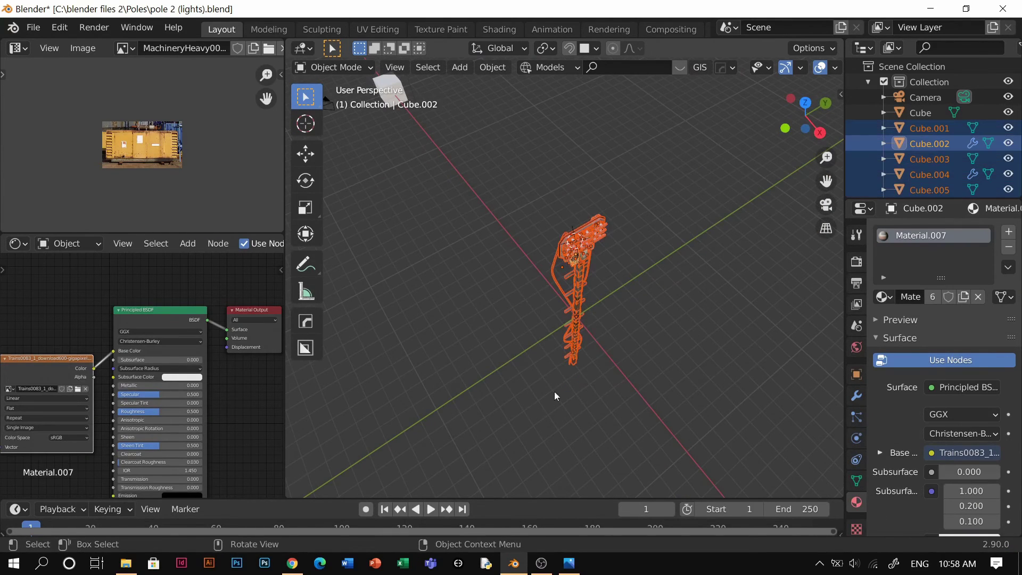
key("m")
left_click(592, 352)
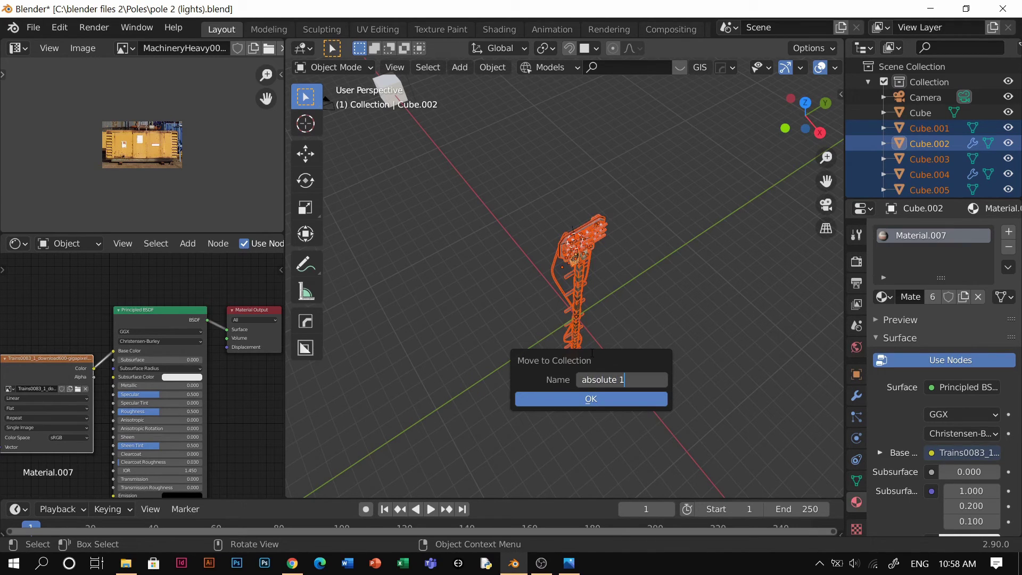
key("Return")
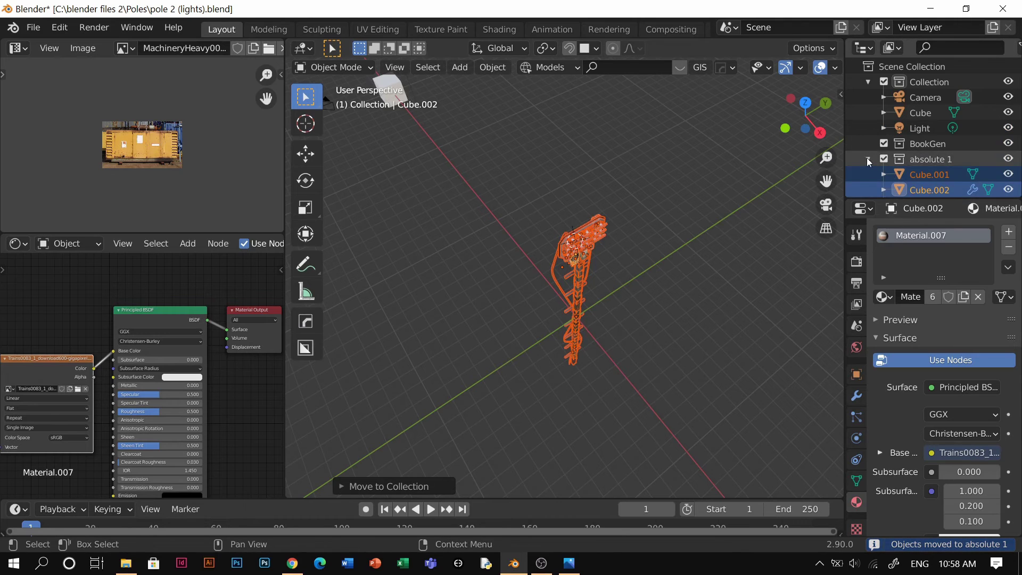
left_click(883, 159)
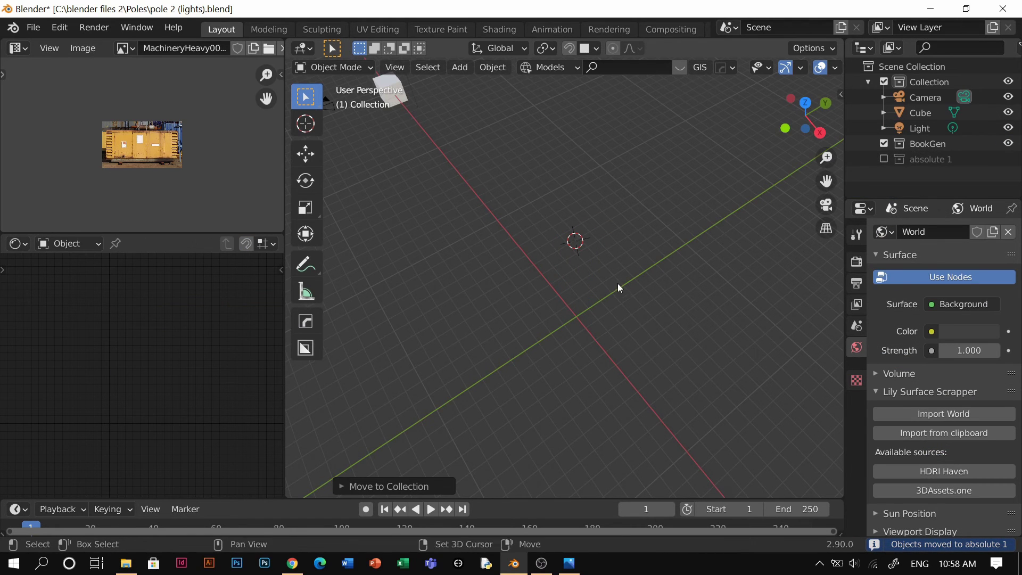
Step: Delete the leftover camera, cube and light from the scene
left_click_drag(543, 163, 450, 239)
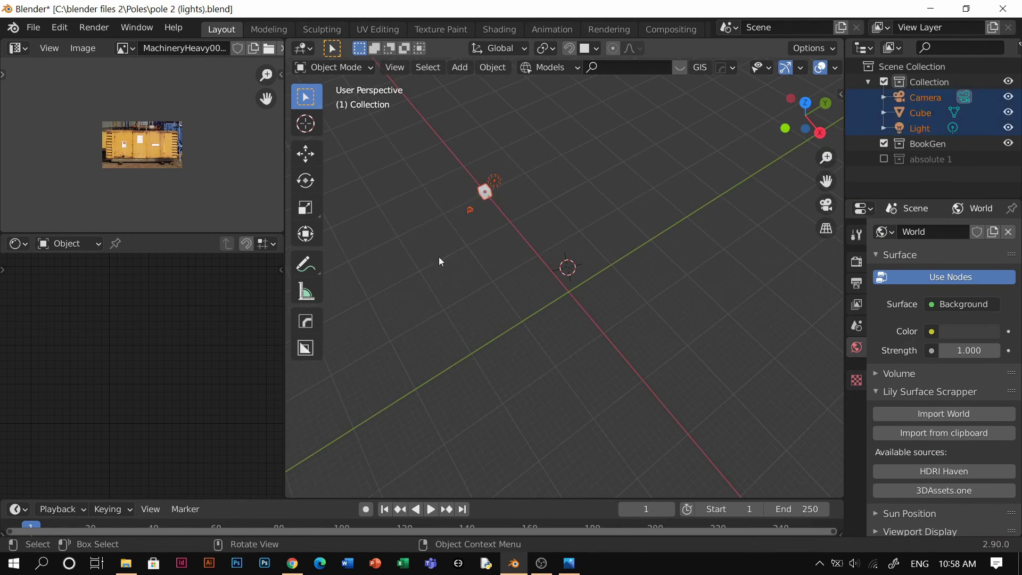
key("x")
left_click(535, 253)
Step: Add a collection instance of "absolute 1" to the scene and select it
key("shift+a")
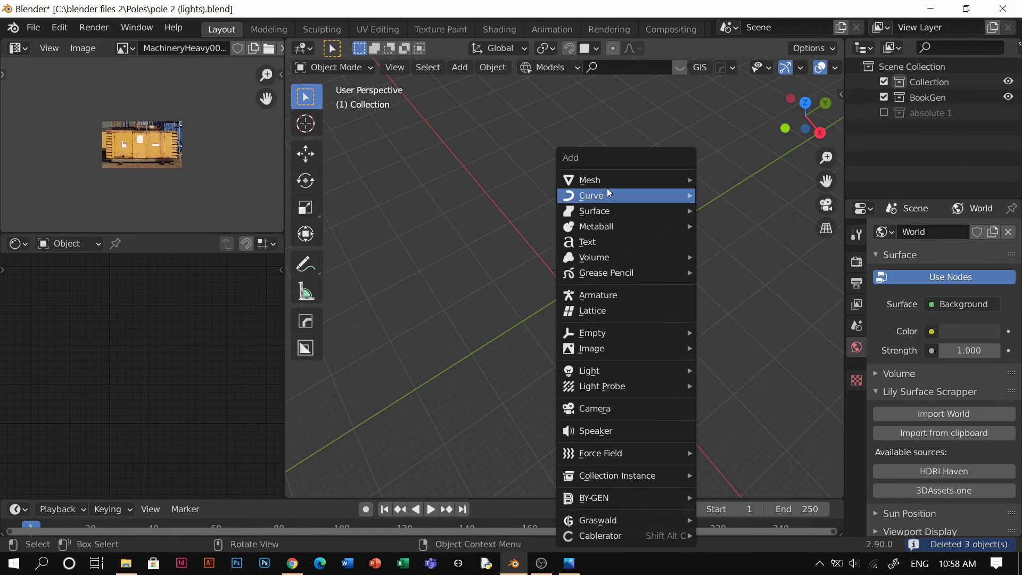
mouse_move(609, 185)
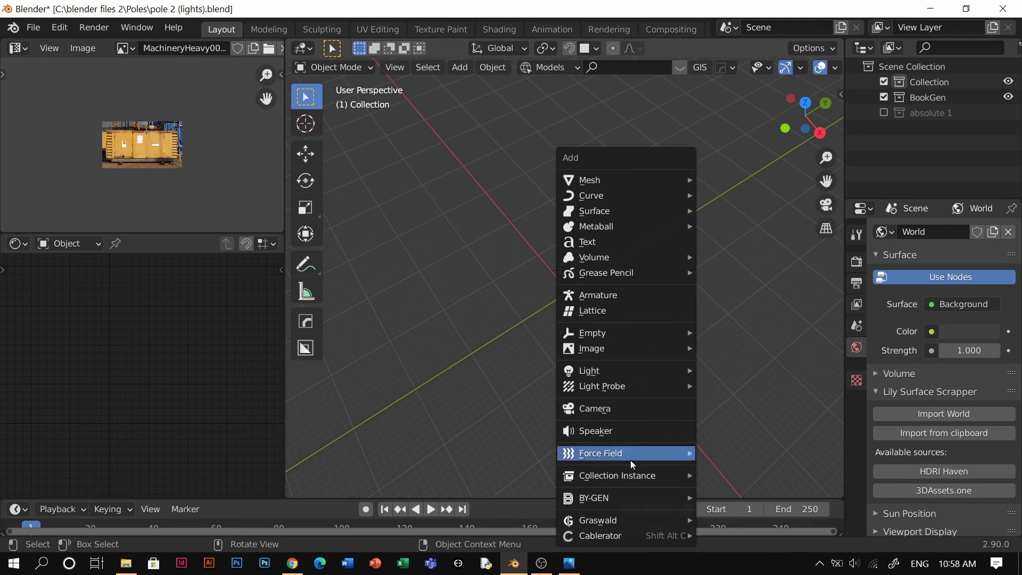
mouse_move(627, 476)
left_click(739, 425)
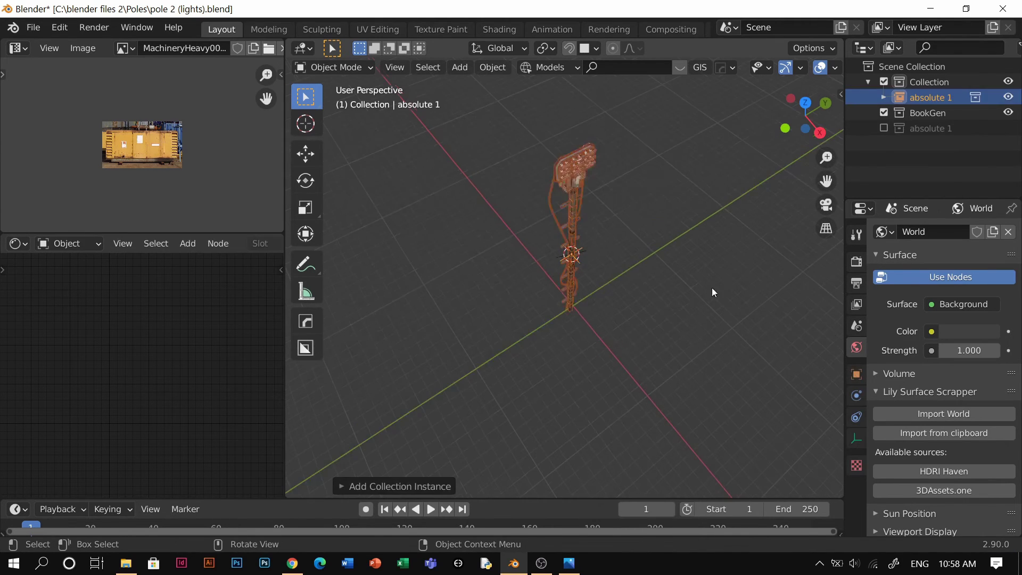
middle_click_drag(711, 287, 597, 282)
scroll(599, 280, "down", 3)
left_click(579, 252)
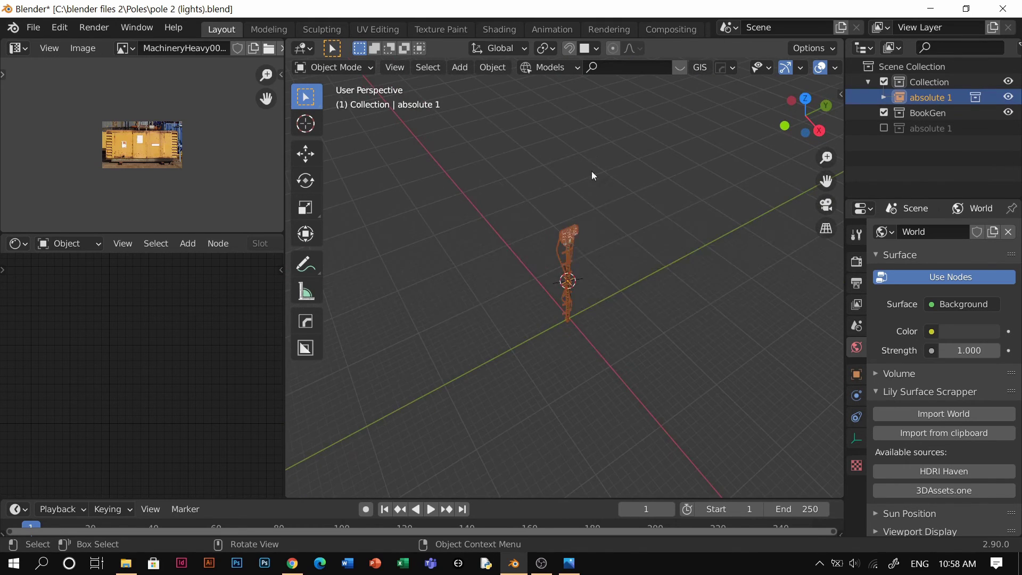
Step: In top view, duplicate the pole instance about 9.4 m toward negative Y, and place another copy on the positive Y side
key("KP_7")
key("shift+d")
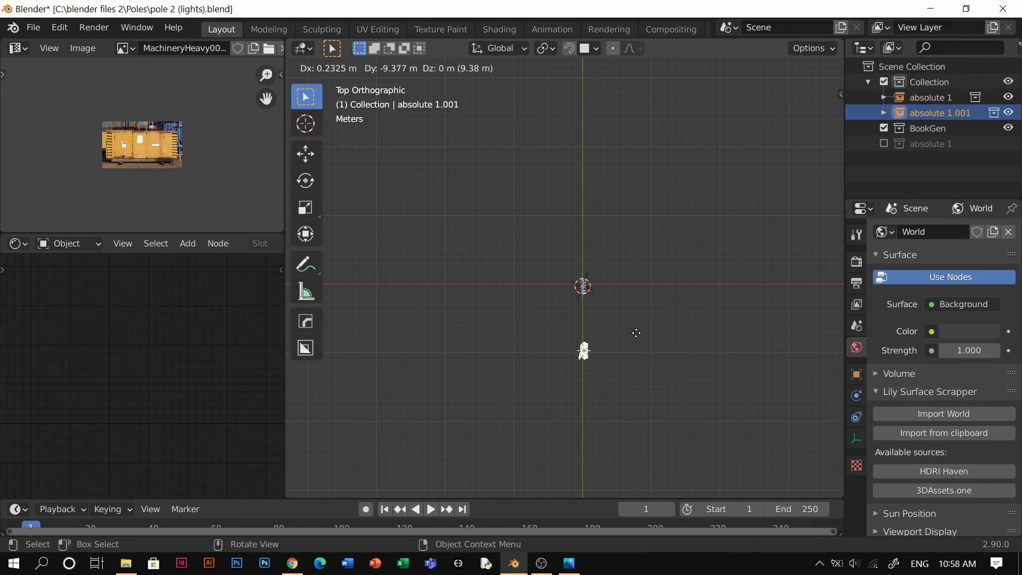
left_click(634, 334)
middle_click_drag(630, 336, 535, 237)
key("KP_7")
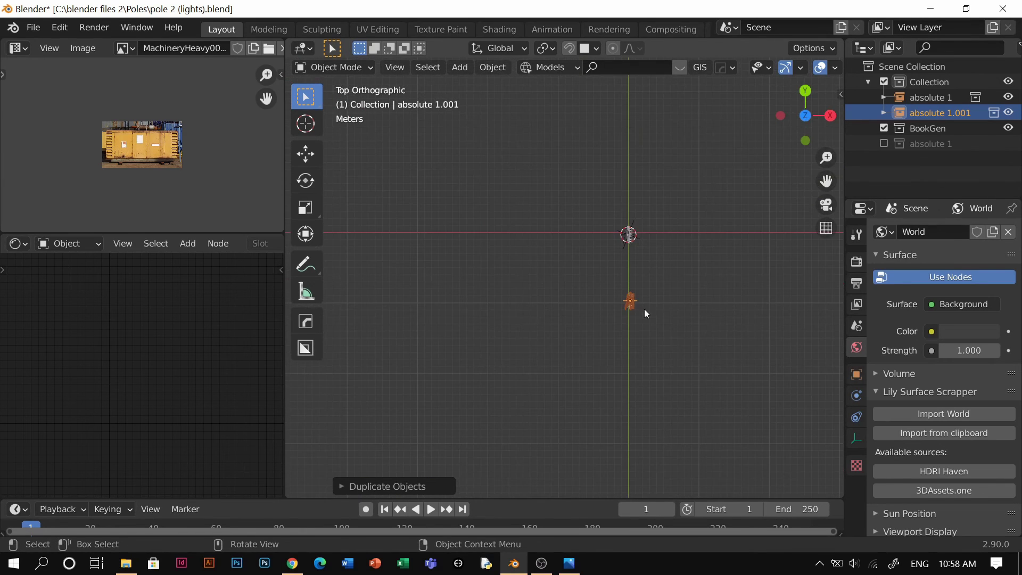
key("shift+d")
left_click(697, 207)
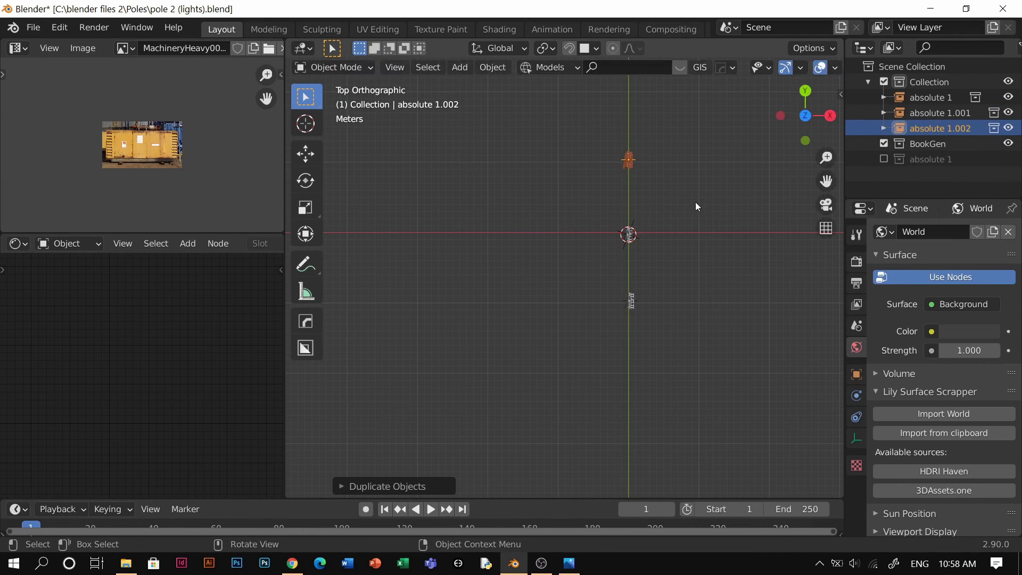
Step: Duplicate the row of three pole instances toward positive X and rotate the copied row to face the original
left_click_drag(708, 134, 562, 372)
middle_click_drag(626, 367, 522, 418, "shift")
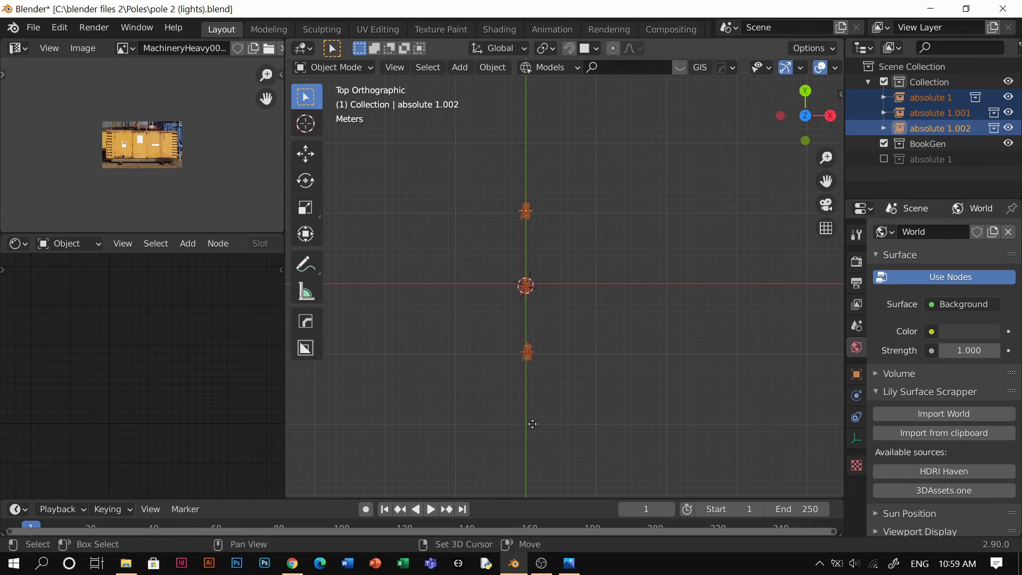
key("shift+d")
left_click(645, 373)
key("r")
key("x")
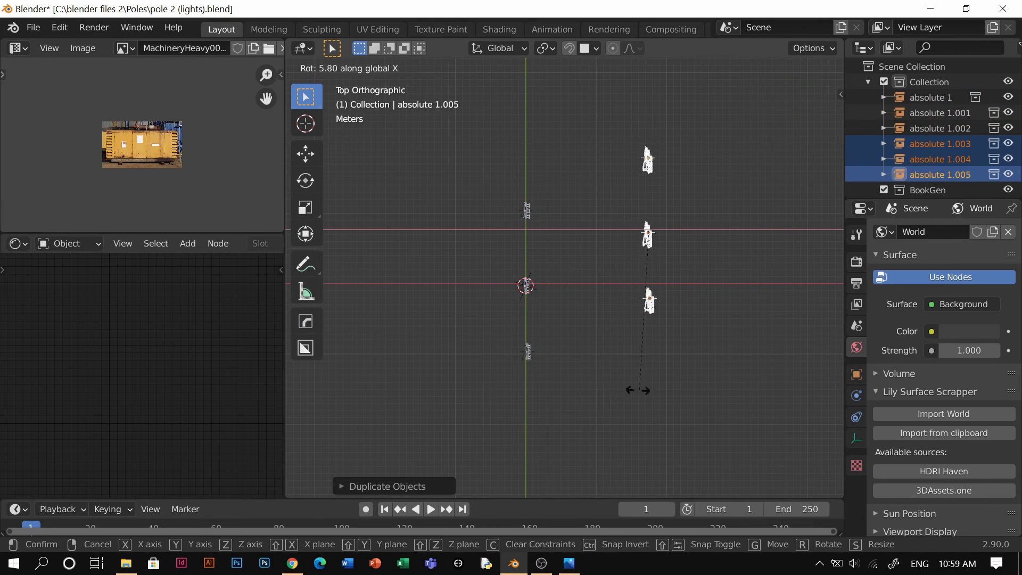
left_click(660, 368)
Step: Move the copied row of three poles parallel to the original row on the positive X side
key("g")
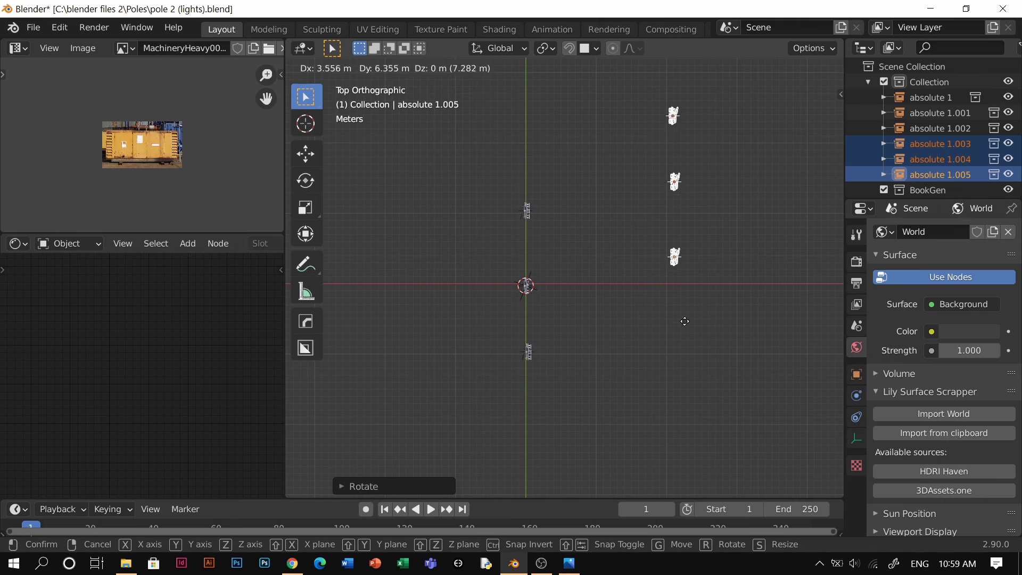
left_click(680, 218)
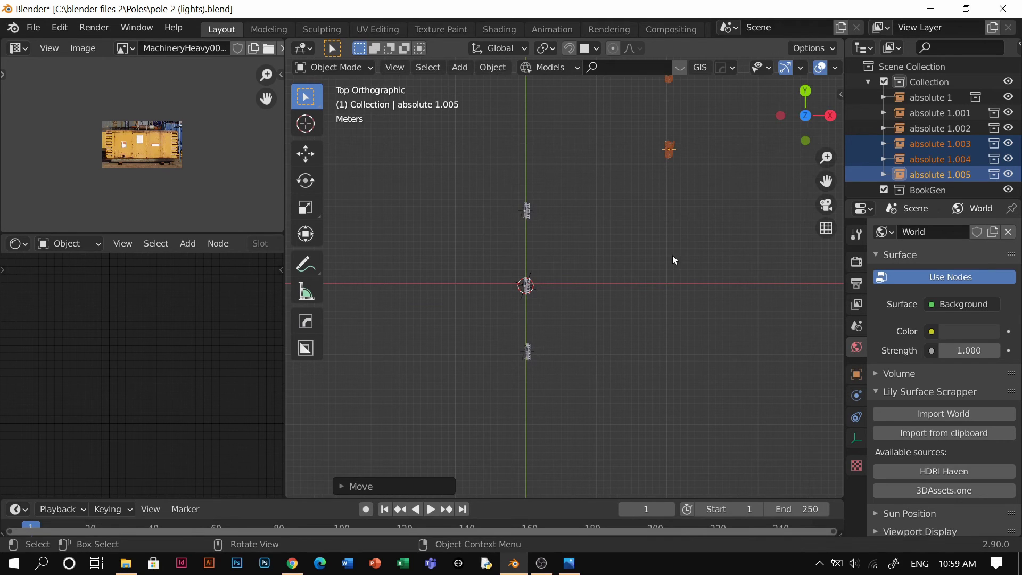
key("g")
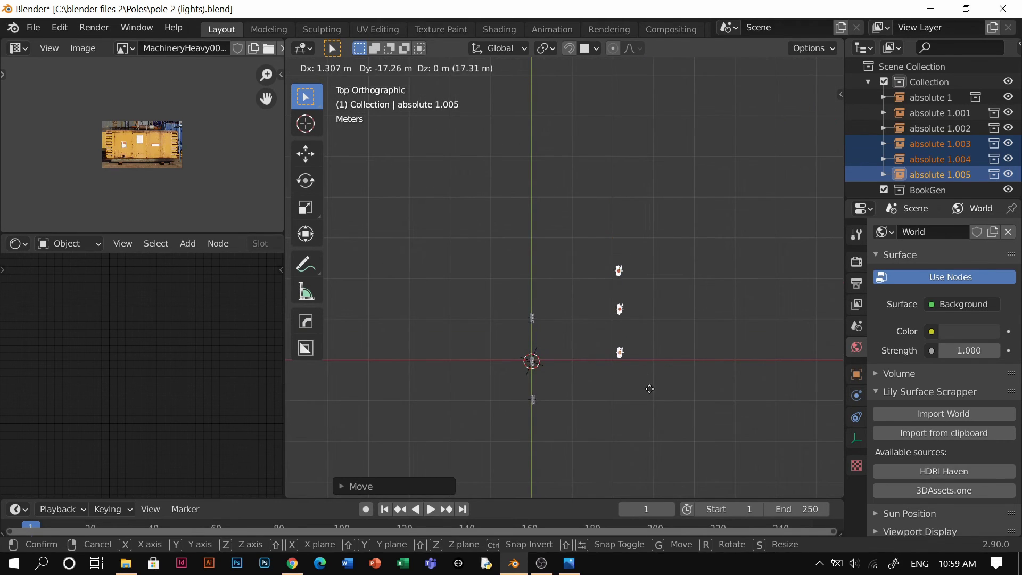
left_click(644, 393)
Step: Duplicate both rows of poles farther up the Y axis, and repeat the duplication along Y to extend the avenue
left_click_drag(656, 231, 487, 462)
key("shift+d")
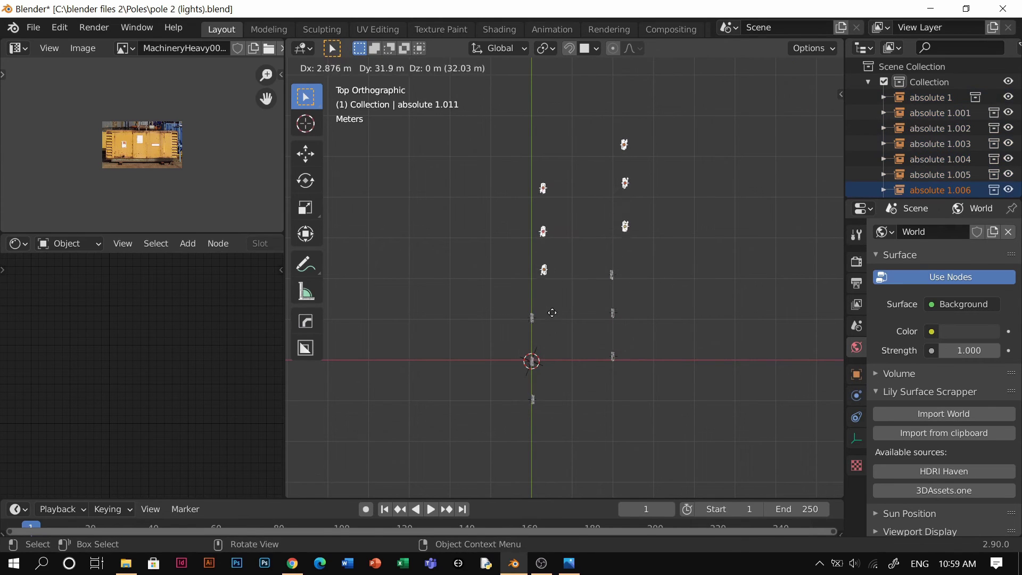
left_click(540, 305)
key("shift+d")
key("y")
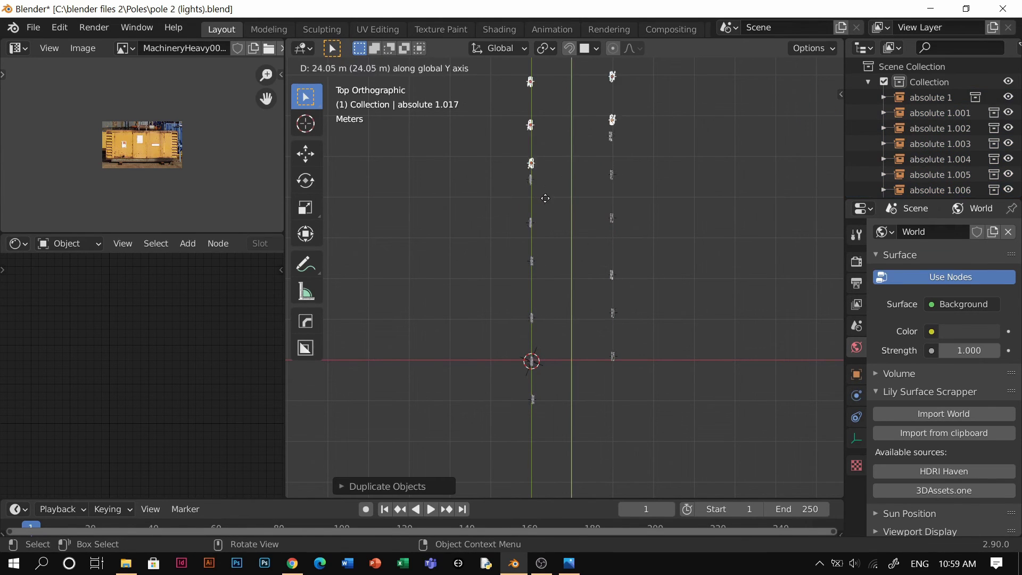
Step: View the avenue of light poles in perspective from between the rows and switch the viewport to Rendered shading
middle_click_drag(632, 300, 730, 266)
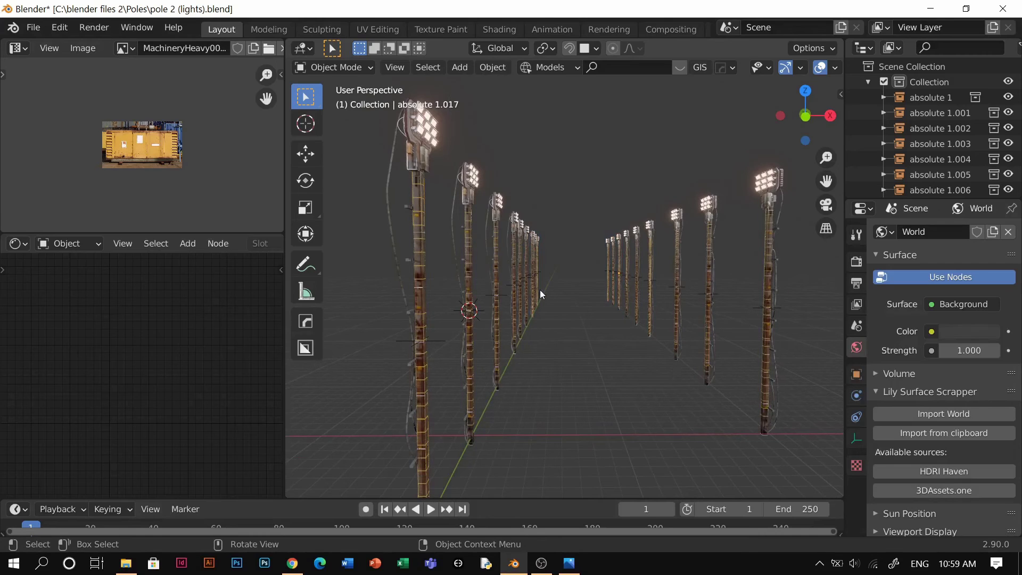
middle_click_drag(540, 289, 640, 326)
key("z")
left_click(750, 246)
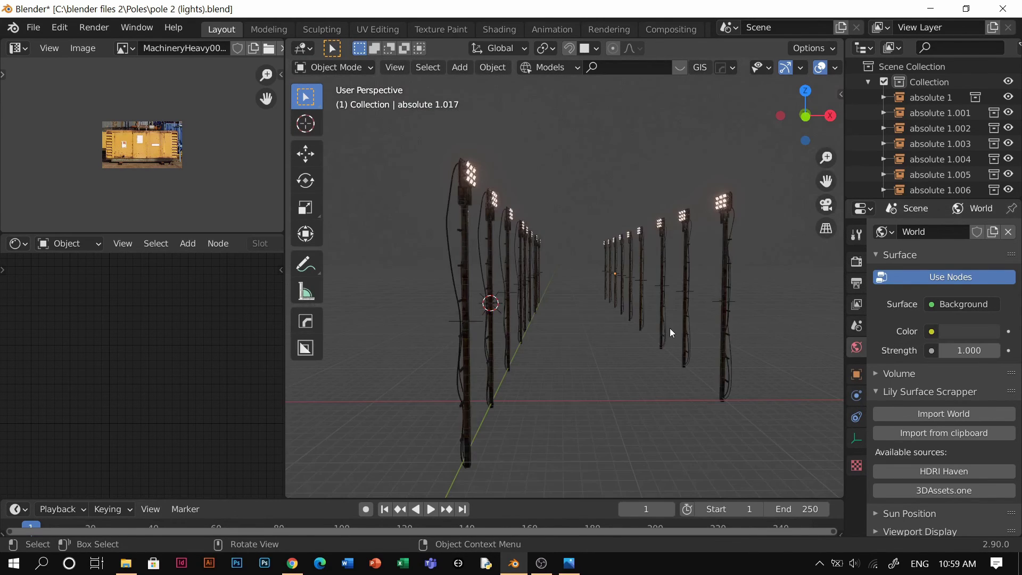
Step: Set the World background strength to 0 so only the pole lamps light the scene
scroll(669, 328, "up", 3)
left_click_drag(967, 350, 905, 350)
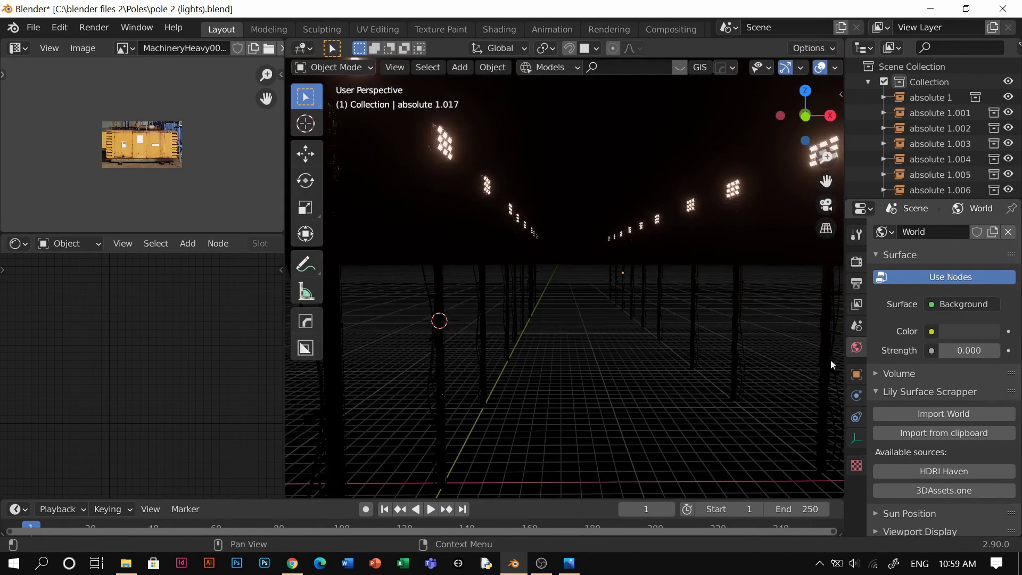
scroll(606, 321, "down", 3)
key("shift+a")
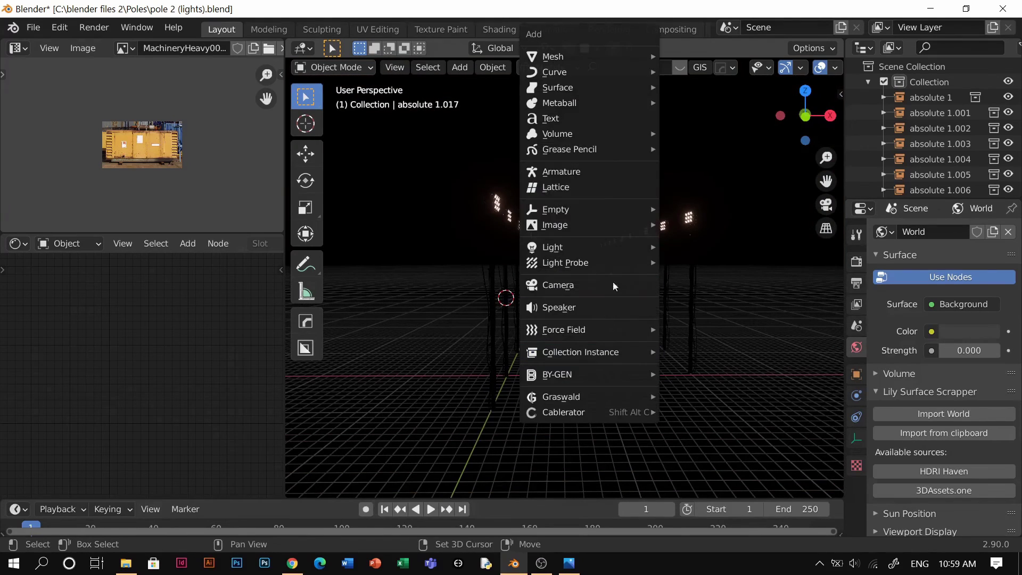
mouse_move(580, 57)
key("Escape")
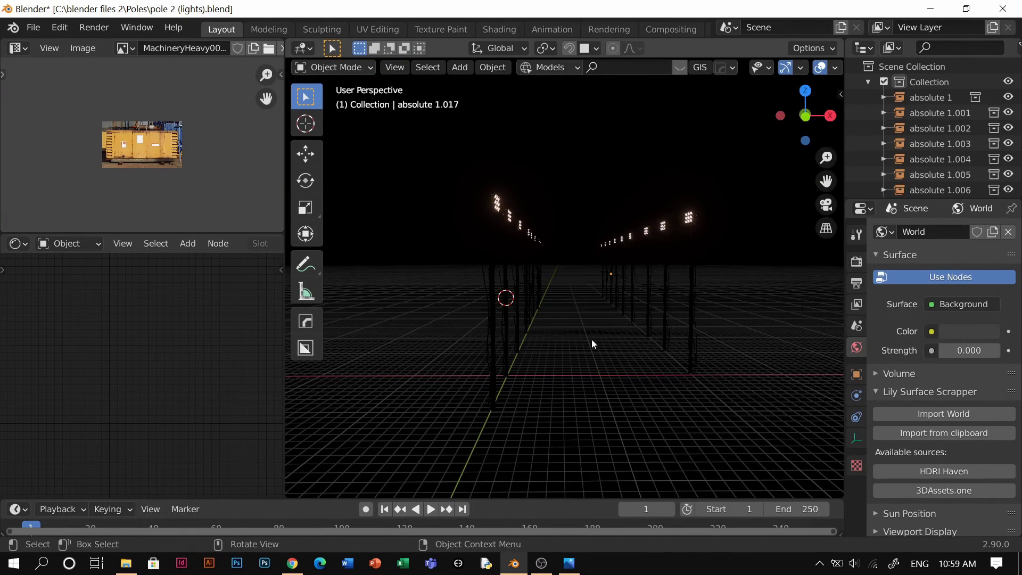
Step: Switch the viewport to Material Preview shading and view the row of light poles up close
middle_click_drag(592, 339, 623, 338)
key("z")
scroll(640, 327, "up", 2)
scroll(639, 327, "down", 2)
scroll(632, 322, "down", 2)
scroll(649, 320, "down", 3)
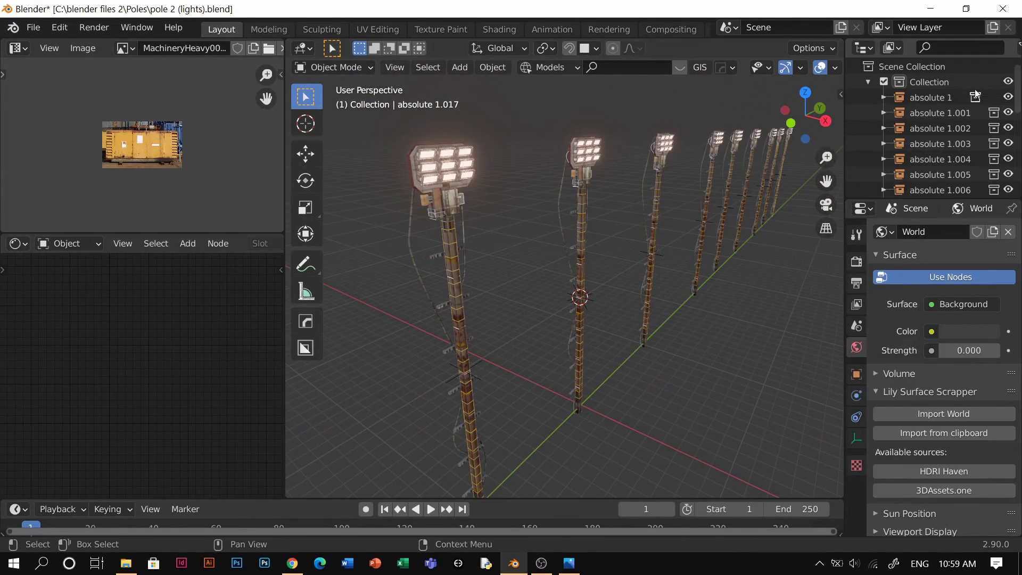
scroll(937, 133, "down", 8)
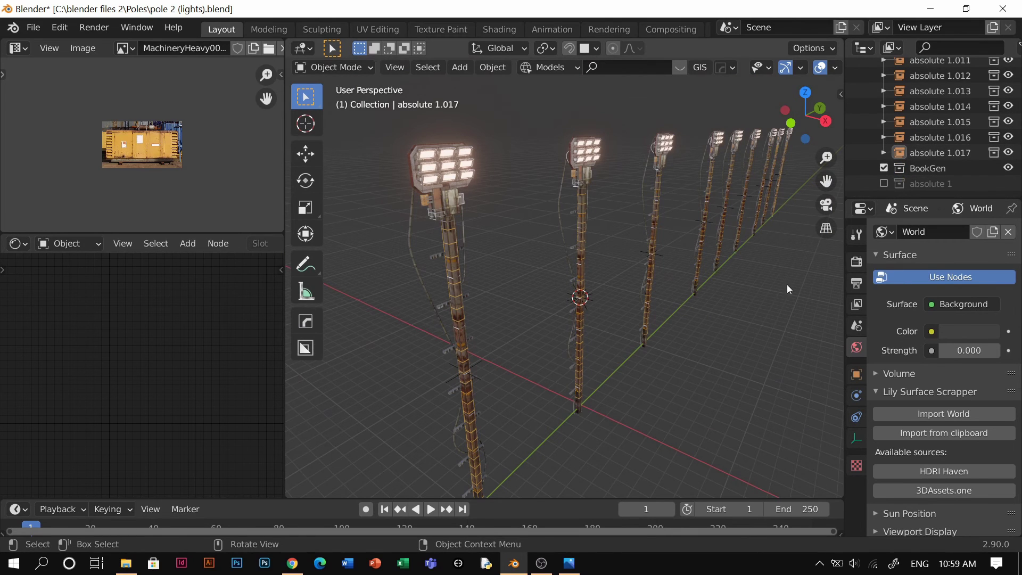
Step: Enable Refraction in the render's Screen Space Reflections settings
left_click(856, 260)
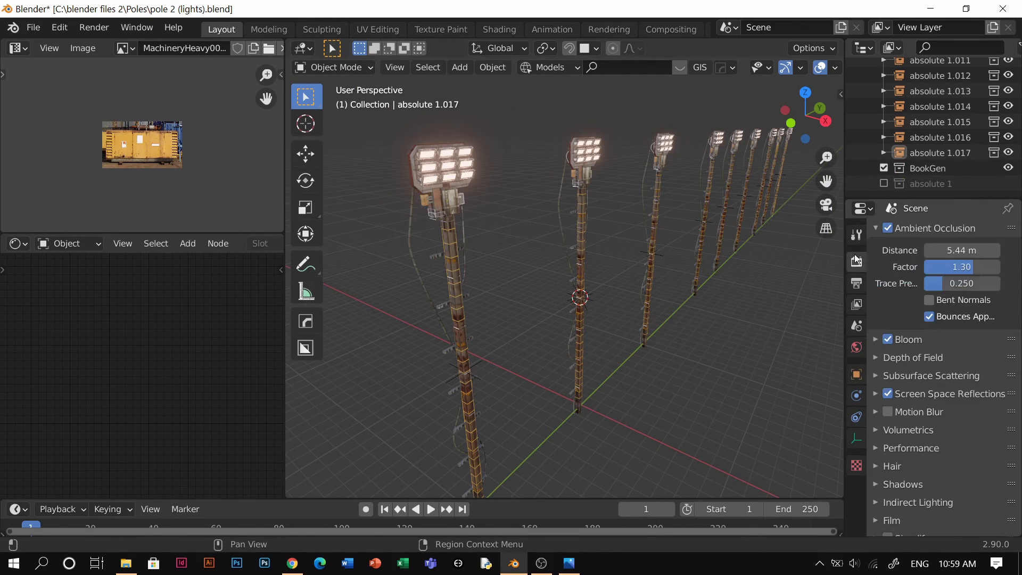
left_click(929, 394)
left_click(949, 419)
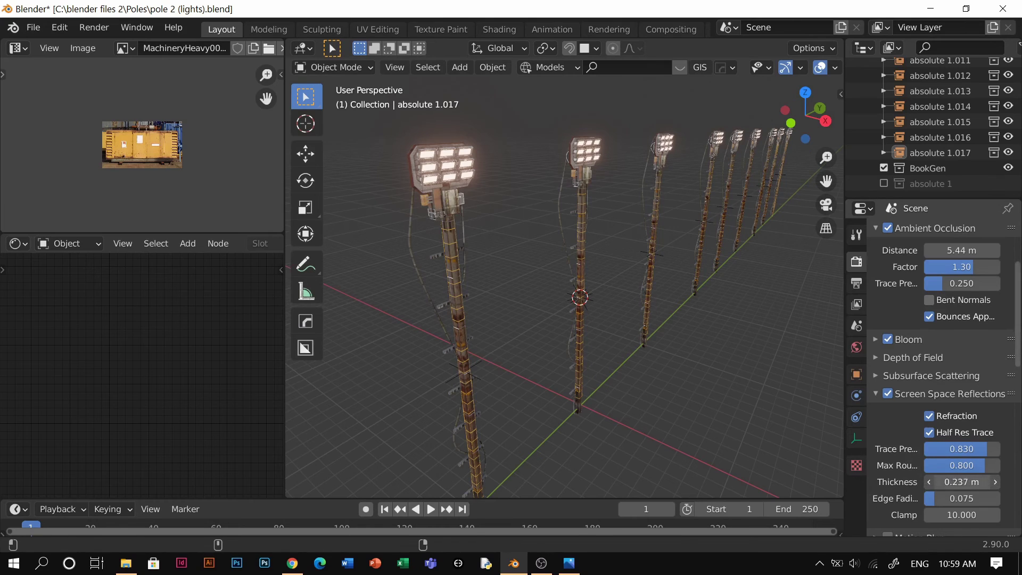
left_click(953, 391)
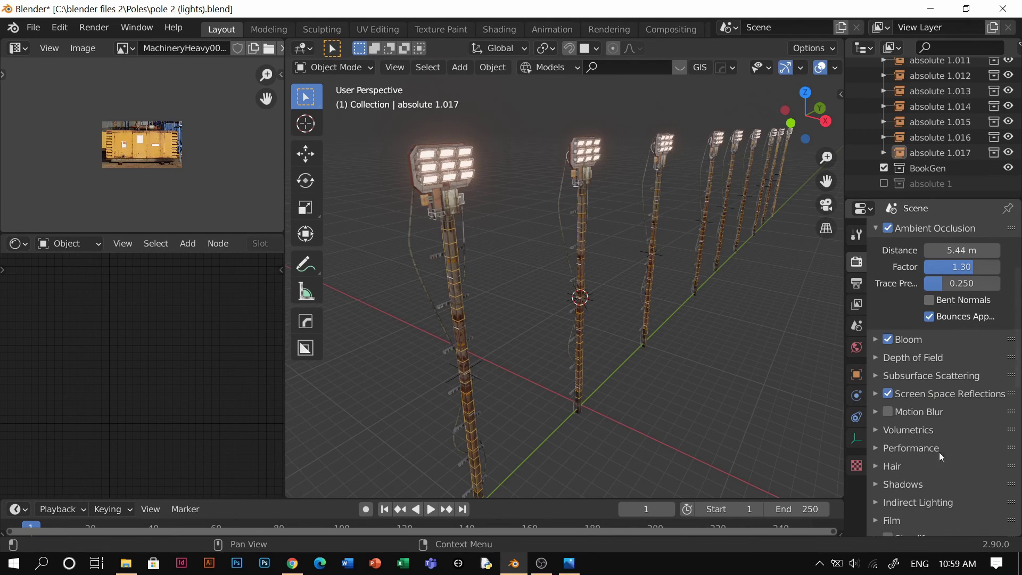
Step: Set the Color Management look to High Contrast in the render settings
scroll(921, 477, "down", 4)
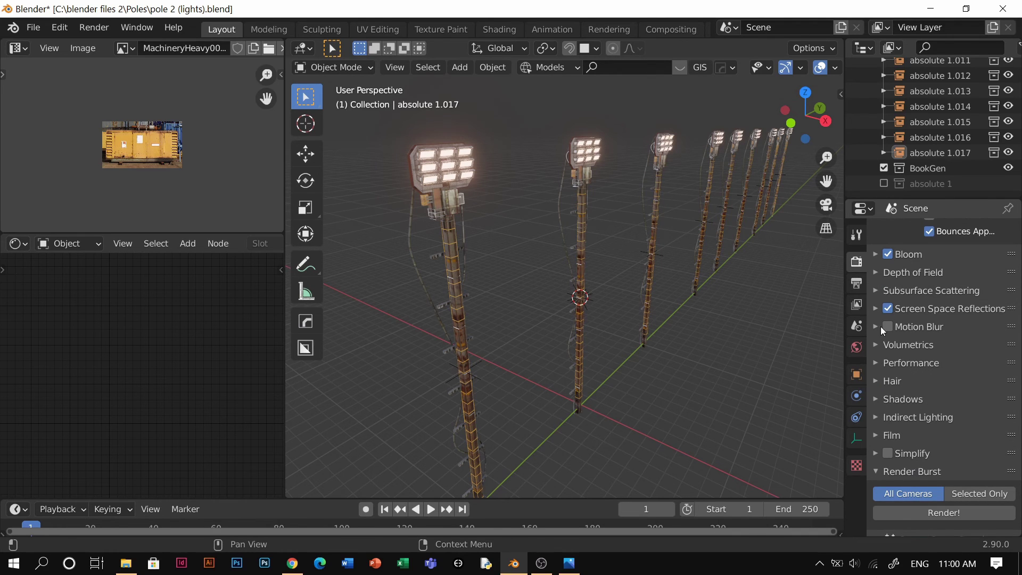
scroll(945, 487, "down", 12)
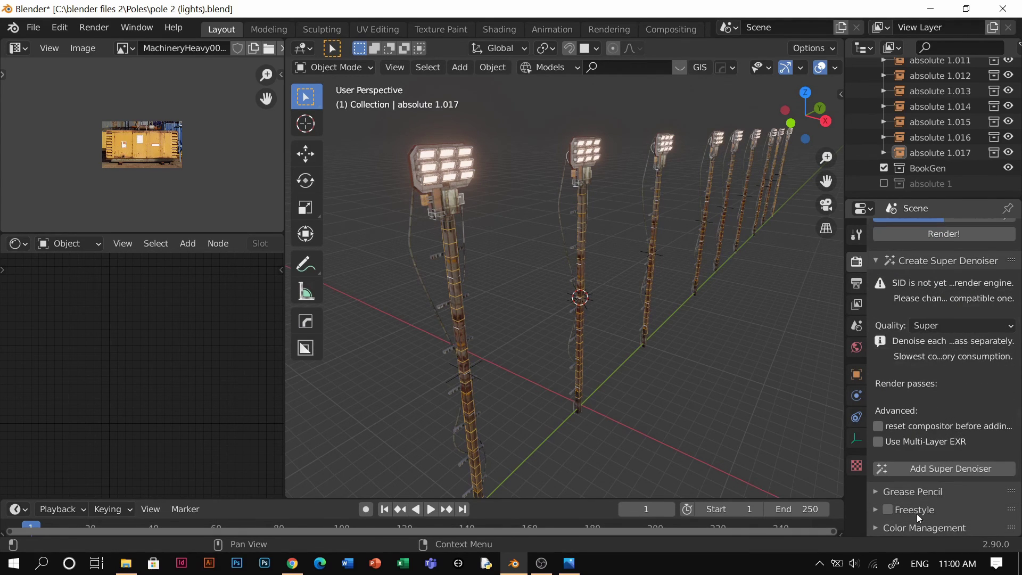
scroll(913, 529, "down", 6)
left_click(963, 450)
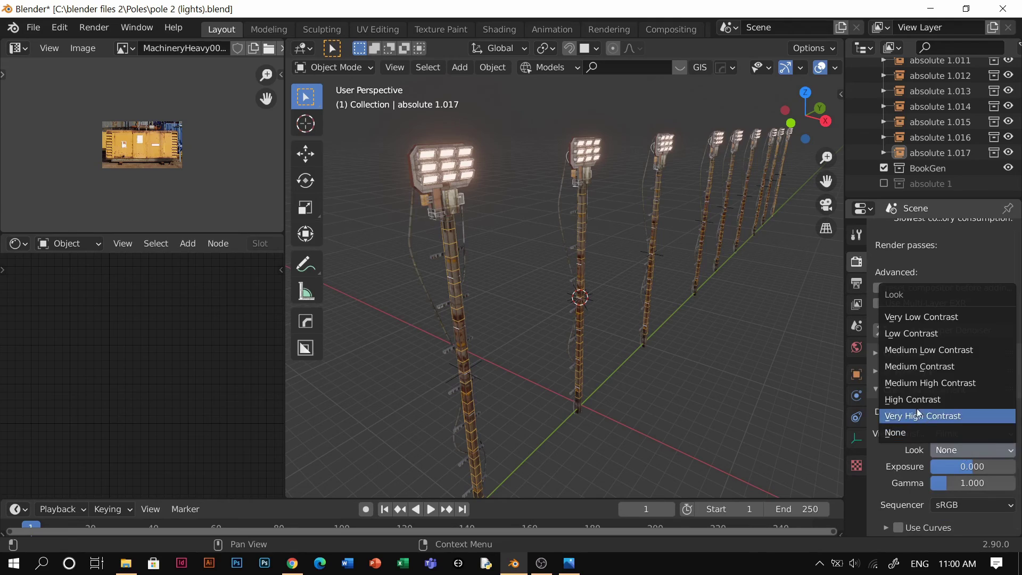
left_click(883, 399)
Step: From the top view, delete all pole instances farther up the Y axis, keeping only the three nearest the origin
middle_click_drag(605, 311, 633, 376)
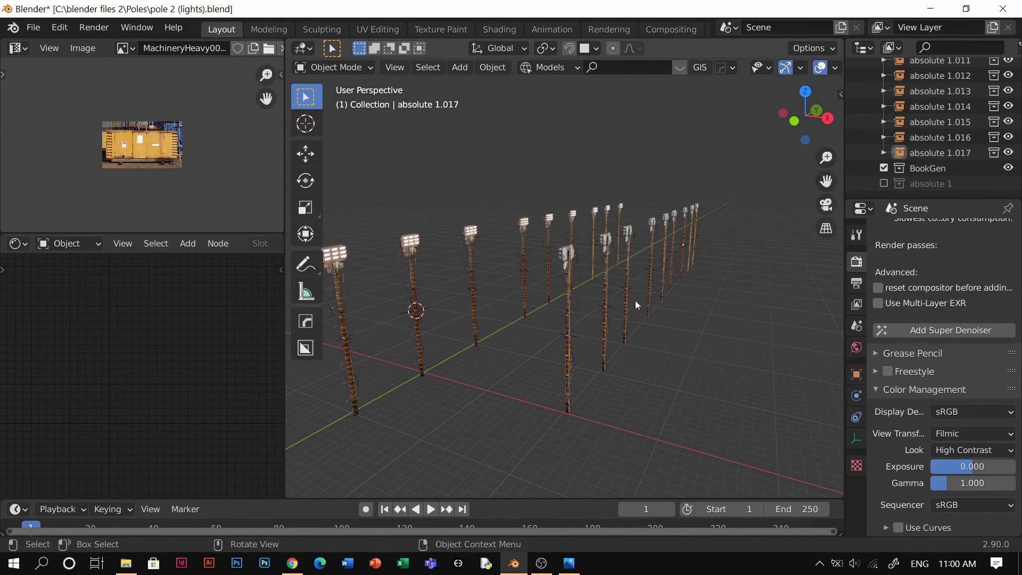
scroll(474, 282, "down", 3)
middle_click_drag(474, 314, 465, 325)
key("grave")
left_click(576, 216)
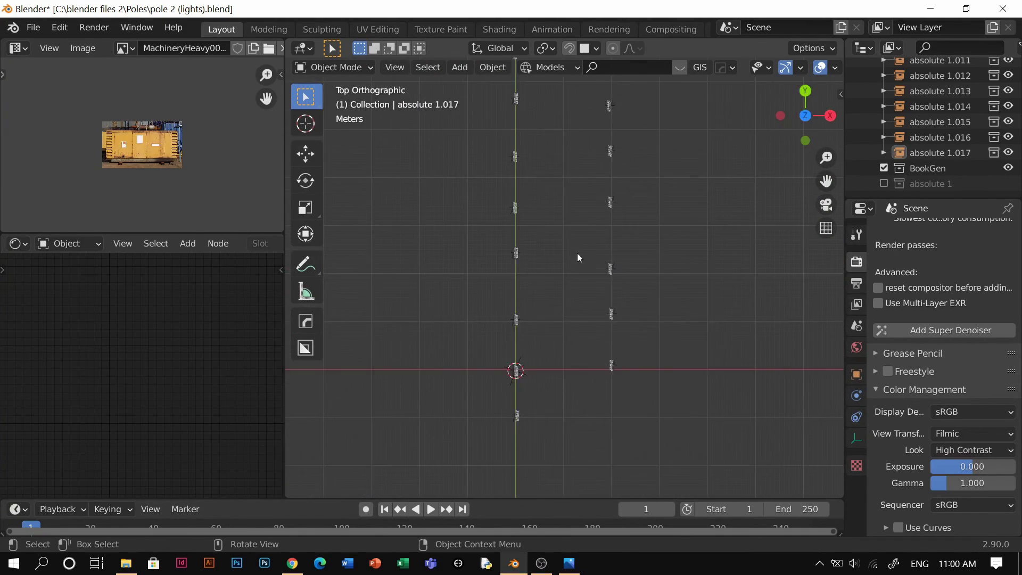
scroll(576, 253, "down", 3)
scroll(689, 138, "down", 3)
left_click_drag(635, 107, 456, 298)
key("Delete")
Step: Delete the pole instance on the positive X side and the nearest one on the Y axis, keeping only the pole at the origin
scroll(585, 322, "up", 7)
middle_click_drag(586, 325, 540, 220)
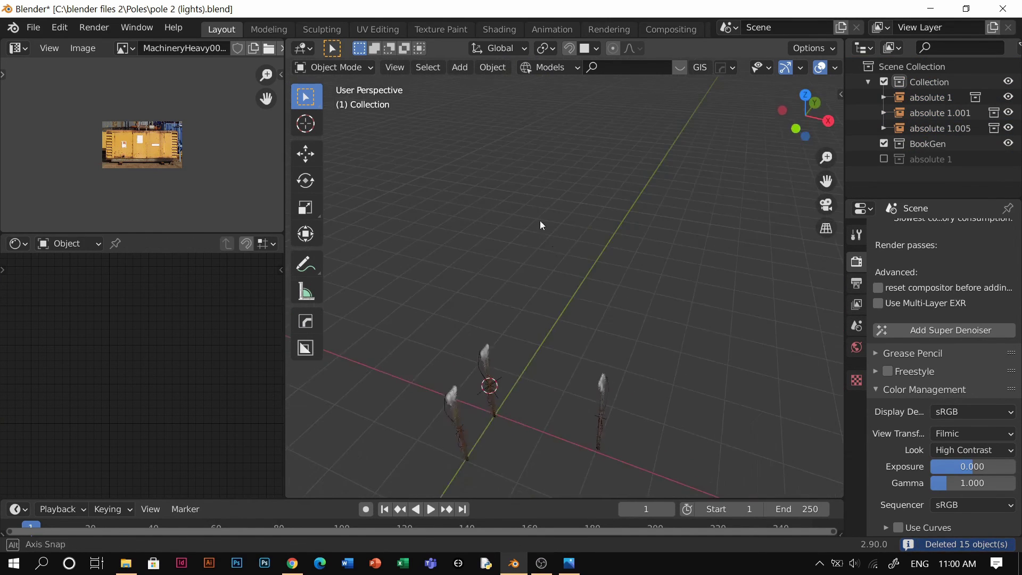
middle_click_drag(633, 358, 655, 303, "shift")
left_click(624, 326)
key("x")
left_click(564, 326)
left_click(483, 358)
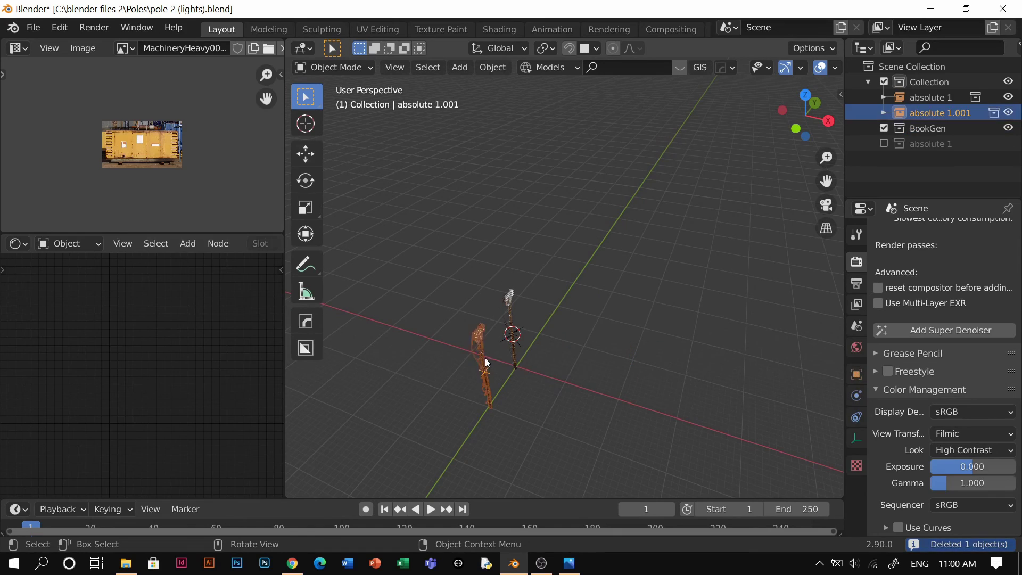
key("Delete")
Step: Duplicate the pole at the origin in top view and place the copy about 1.7 m toward negative X
left_click(510, 332)
middle_click_drag(545, 353, 628, 324)
key("grave")
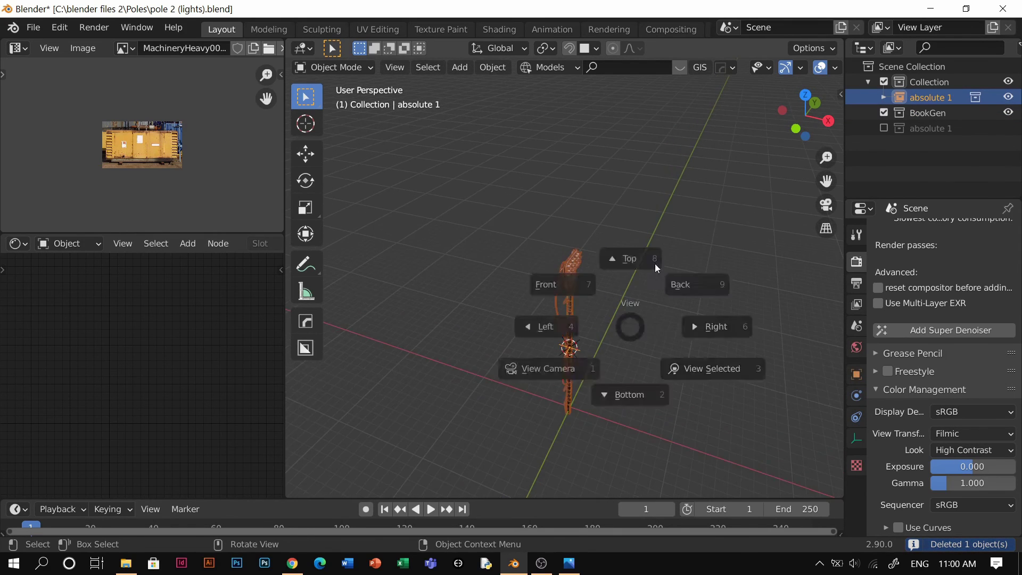
left_click(654, 263)
key("shift+d")
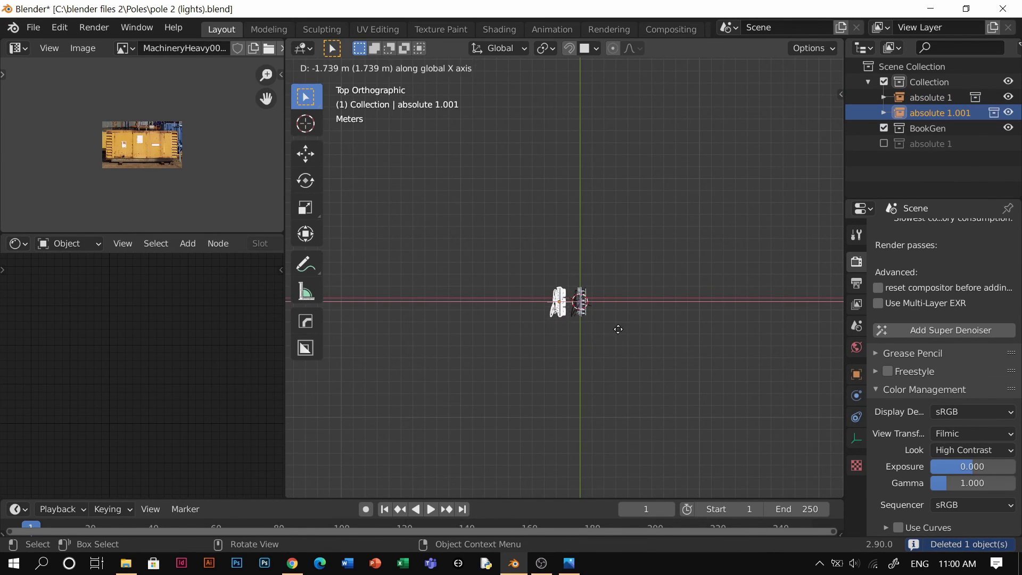
left_click(618, 329)
Step: Rotate the copied pole 180° about Z and move it slightly along X toward the original so they stand back to back
key("r")
key("1")
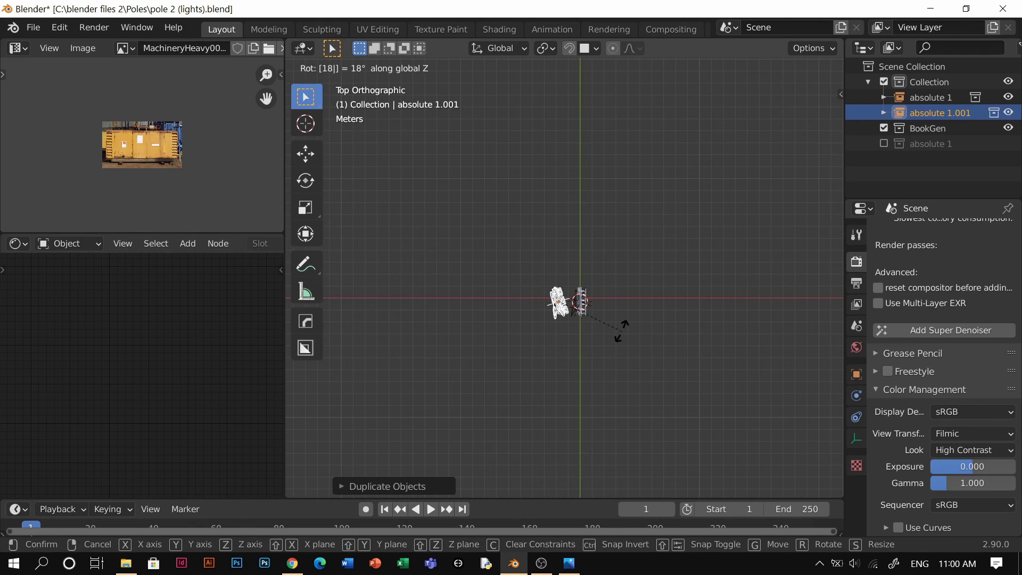
key("Return")
scroll(622, 331, "up", 2)
key("g")
key("x")
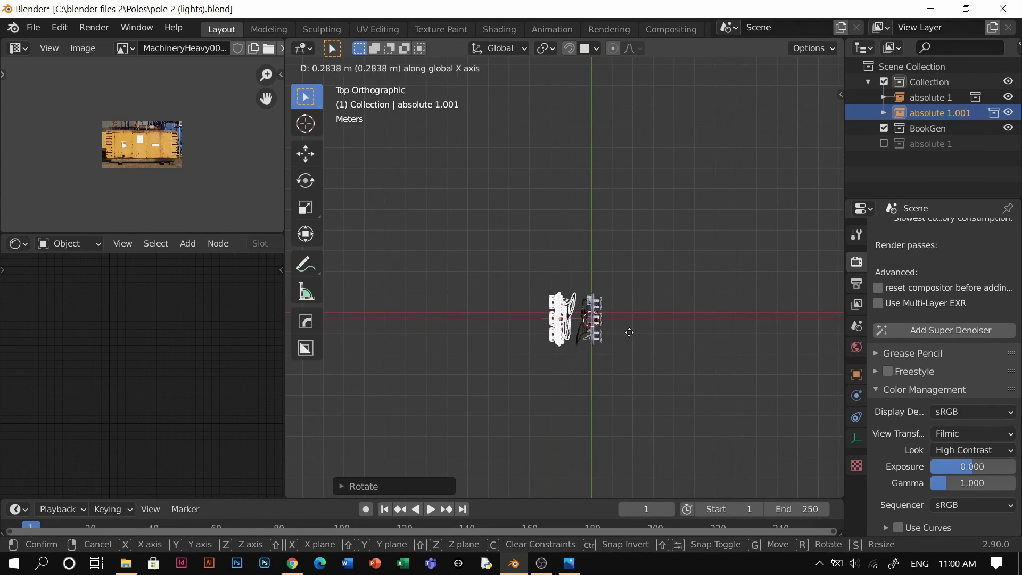
left_click(630, 332)
Step: Duplicate the back-to-back pair of poles in place and rotate the copies 90° about the Z axis
key("a")
key("shift+d")
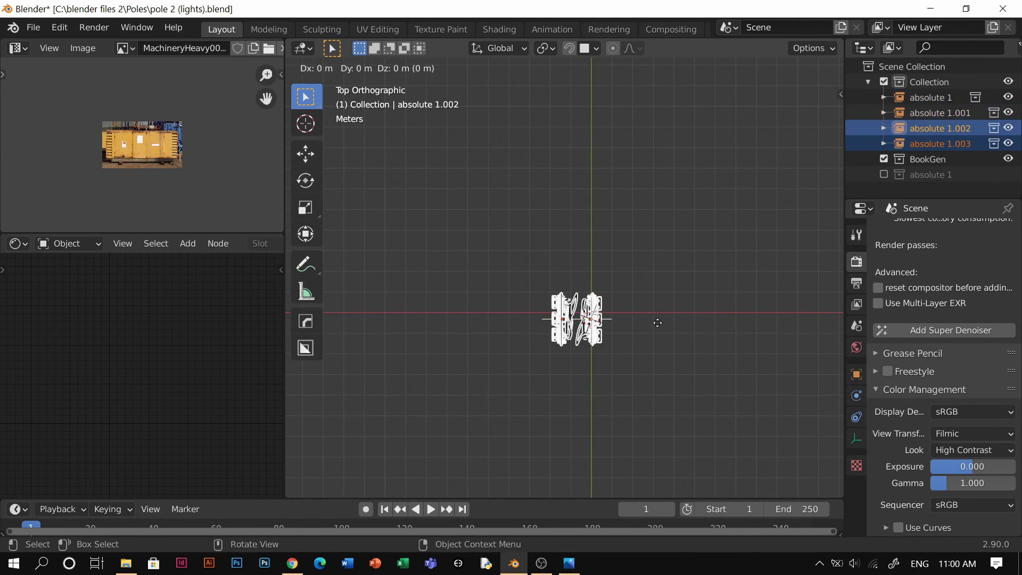
left_click(656, 317)
key("r")
key("z")
key("9")
key("0")
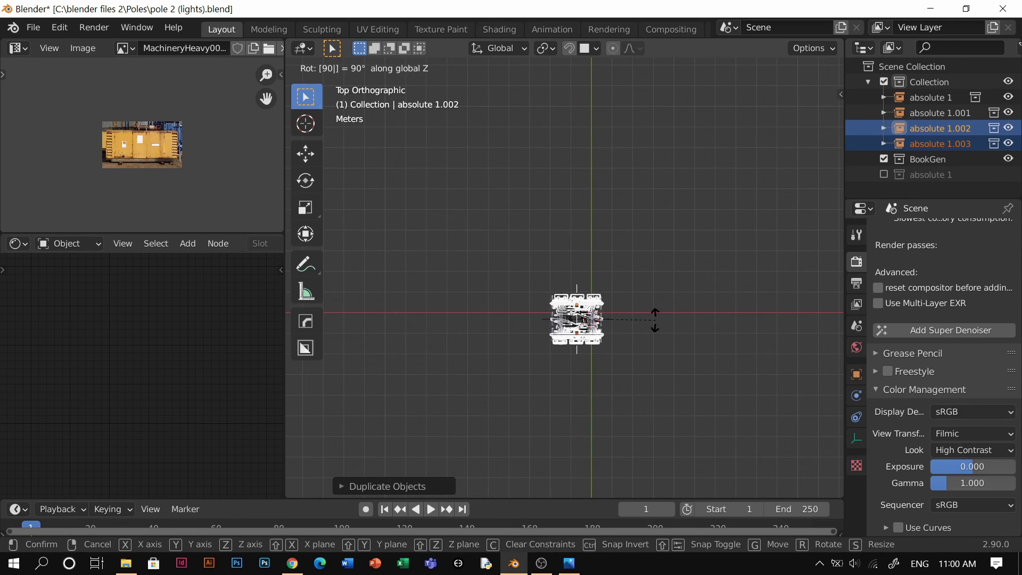
key("Return")
key("s")
key("z")
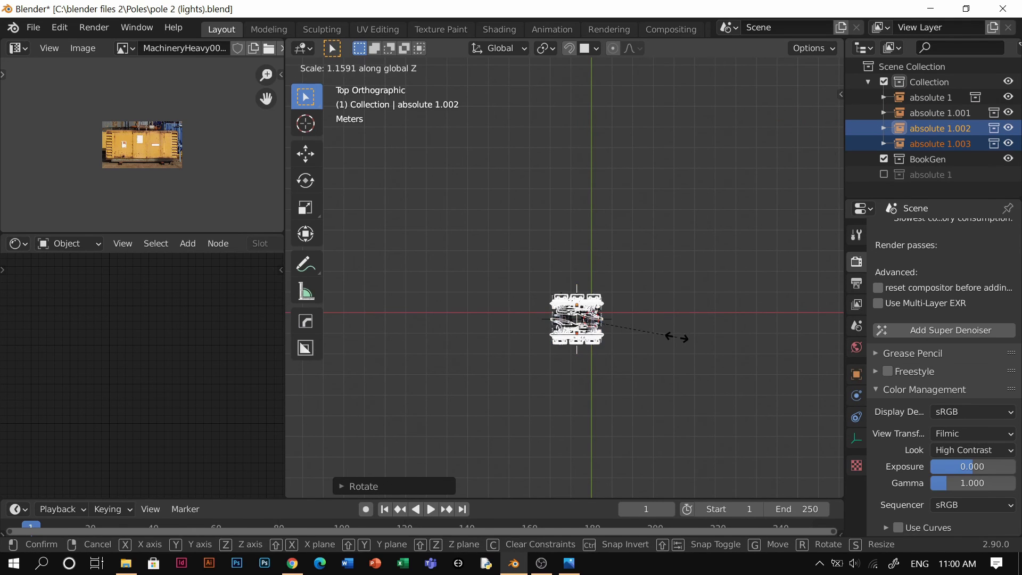
key("Escape")
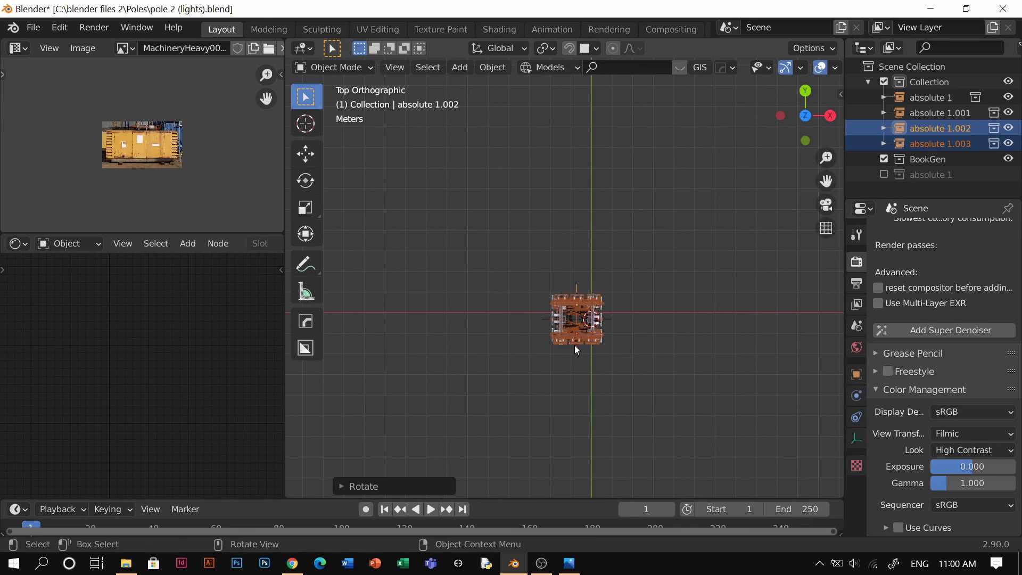
Step: Move one rotated pole outward toward negative Y and the other toward positive Y to open up the four-pole cluster
left_click(574, 345)
key("g")
key("y")
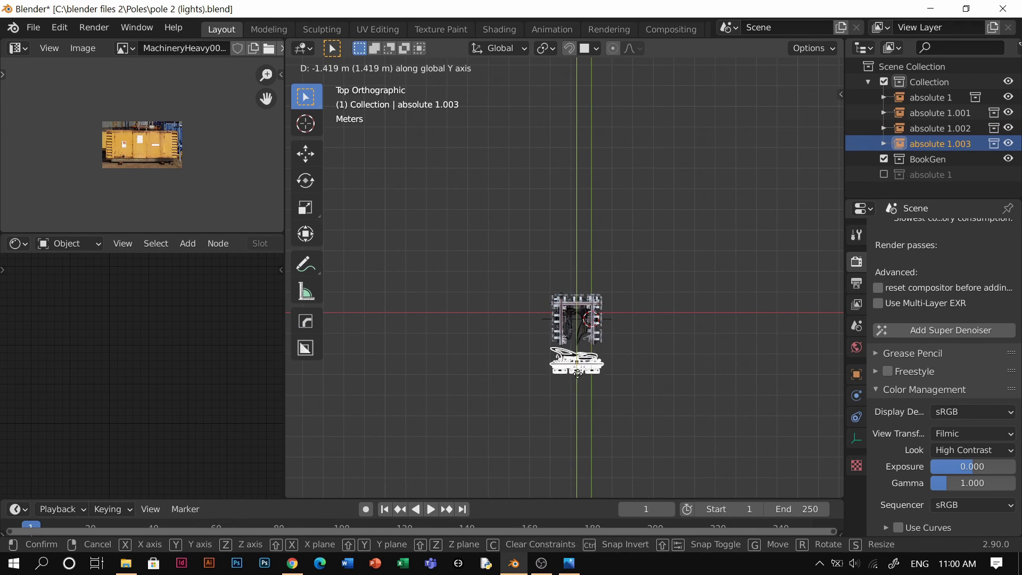
left_click(576, 365)
left_click(579, 301)
key("g")
key("y")
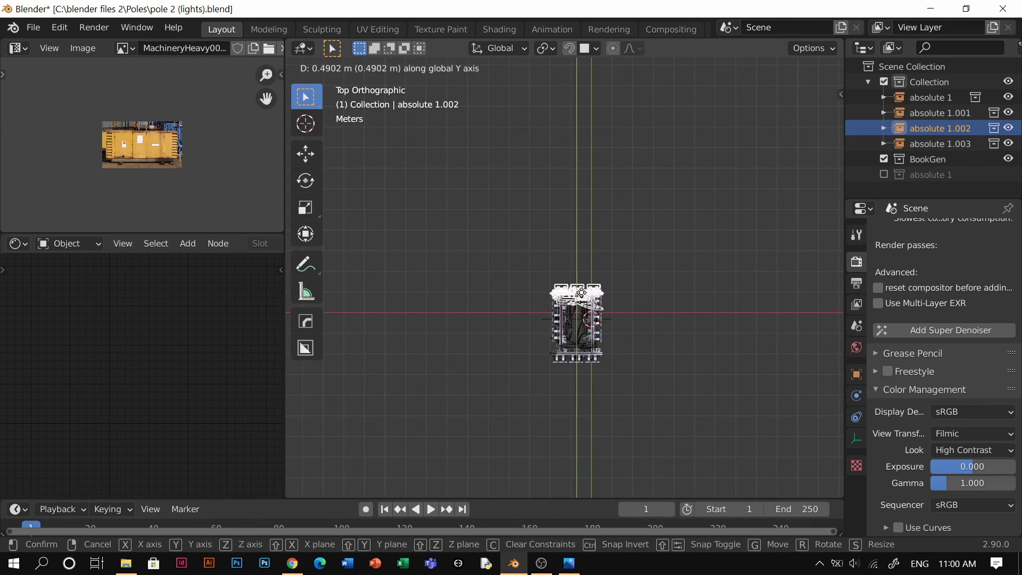
left_click(580, 289)
Step: Duplicate the whole four-pole cluster and place the copy along the positive X axis
left_click_drag(642, 237, 493, 396)
middle_click_drag(708, 361, 610, 197)
left_click(714, 314)
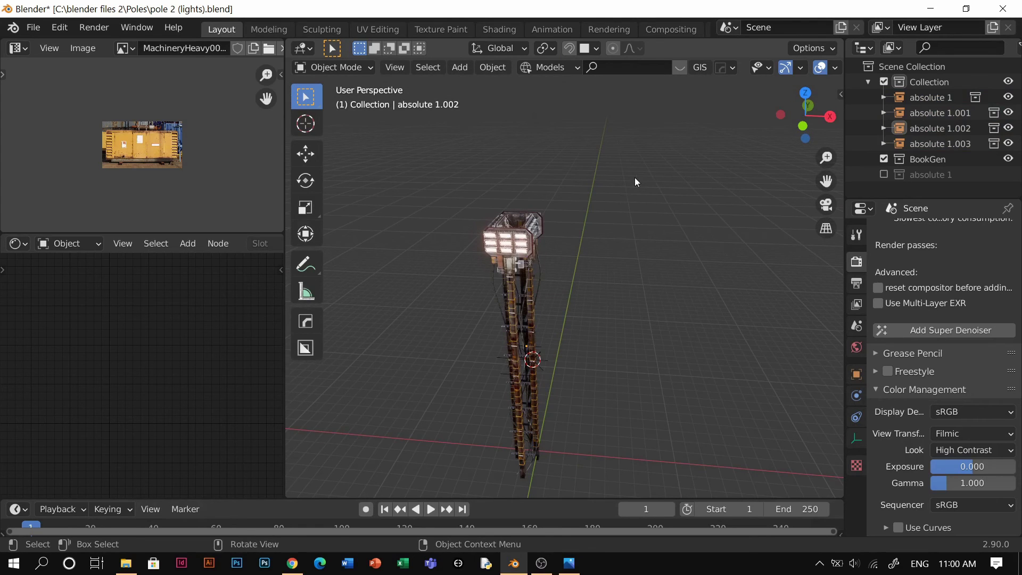
key("a")
scroll(541, 261, "down", 3)
key("shift+d")
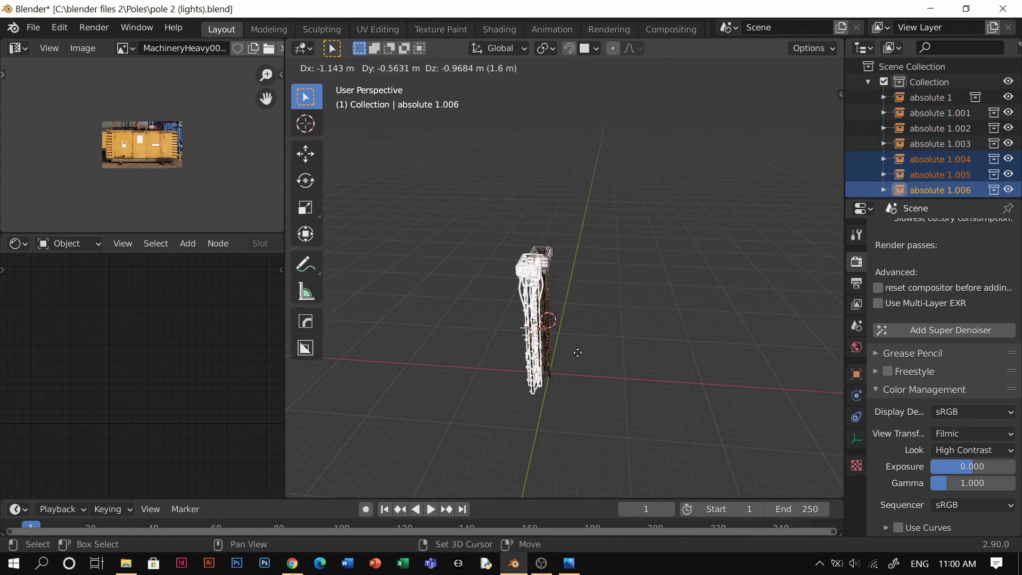
key("x")
left_click(295, 382)
Step: Move the copied four-pole cluster farther along positive X, away from the original
middle_click_drag(577, 407, 659, 347)
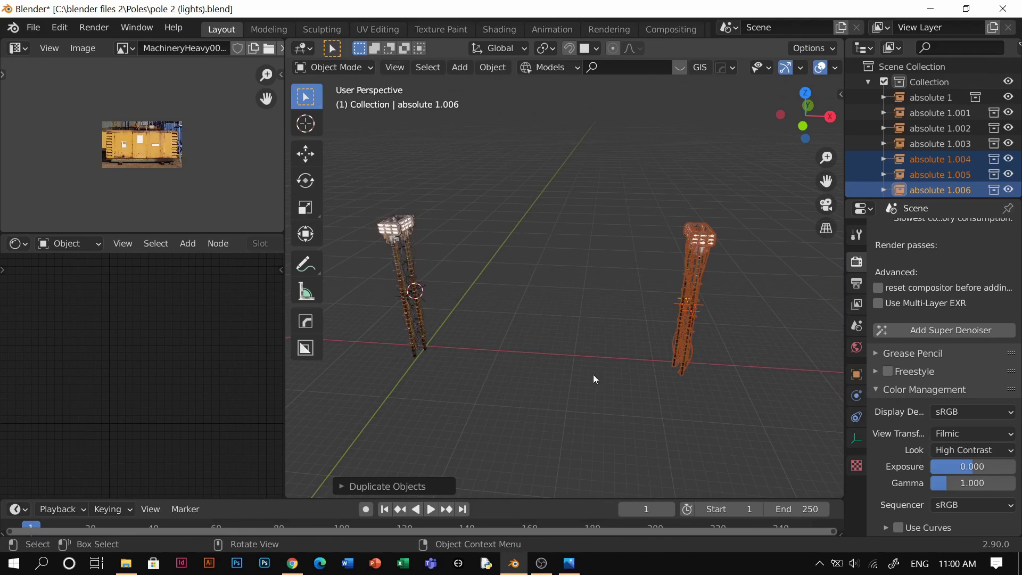
key("g")
key("x")
left_click(650, 358)
Step: Duplicate the original four-pole cluster along X and place the copy about midway between the two existing clusters
left_click_drag(424, 182, 323, 345)
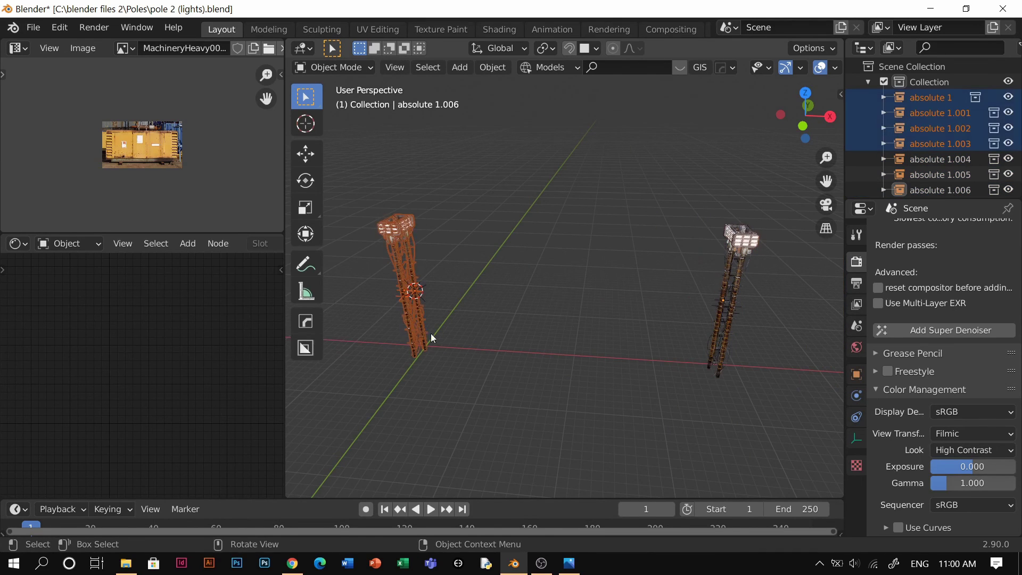
key("shift+d")
key("x")
left_click(582, 372)
middle_click_drag(582, 372, 539, 388)
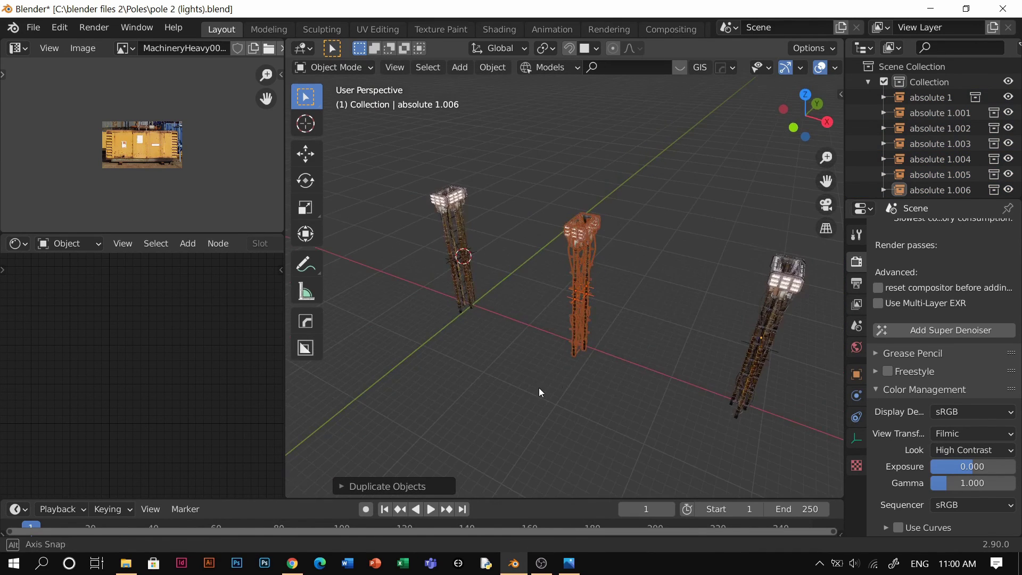
Step: Duplicate the middle cluster in place and rotate the copy 180° about X so its lamps point down at the base
scroll(573, 364, "up", 2)
type("g")
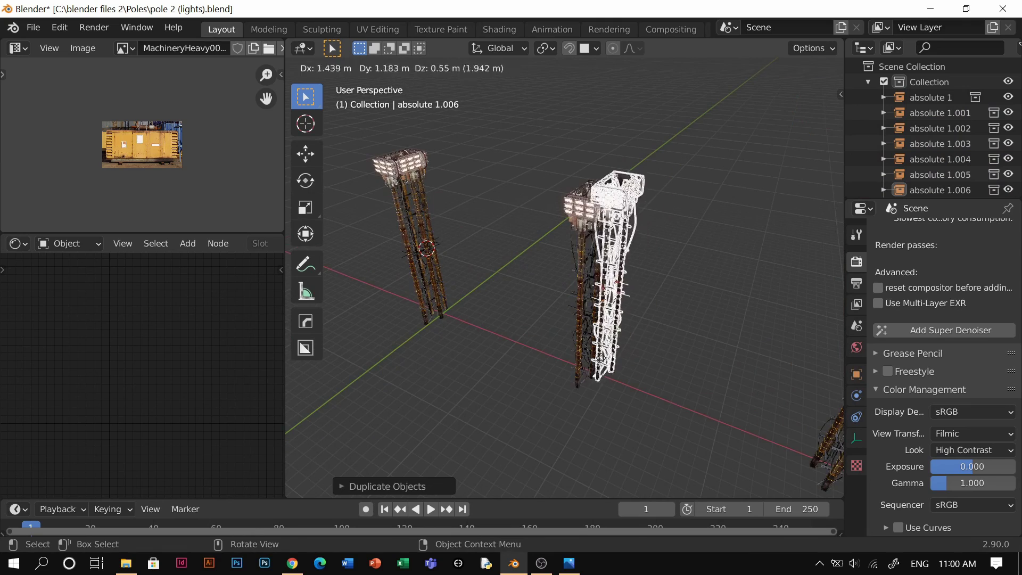
type("rx180")
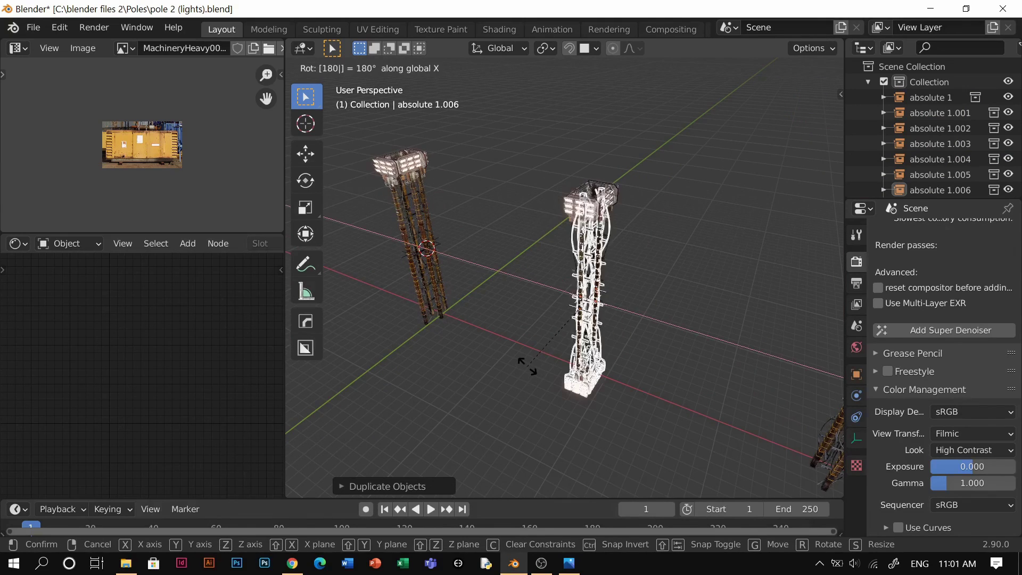
key("Return")
Step: Duplicate the double-ended middle cluster twice along the X axis to line up three of them side by side
middle_click_drag(660, 320, 654, 266)
left_click_drag(644, 170, 514, 423)
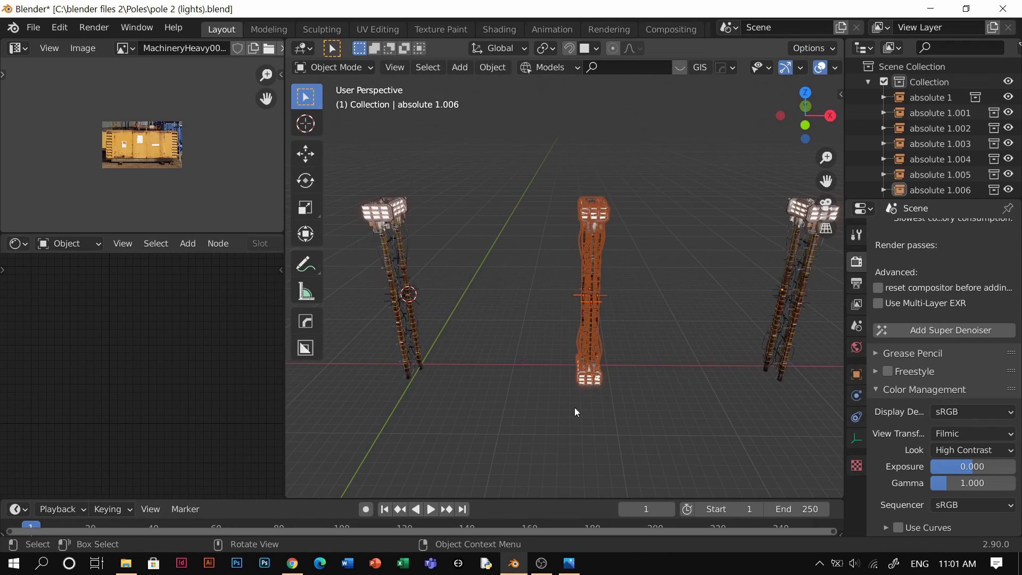
key("shift+d")
key("x")
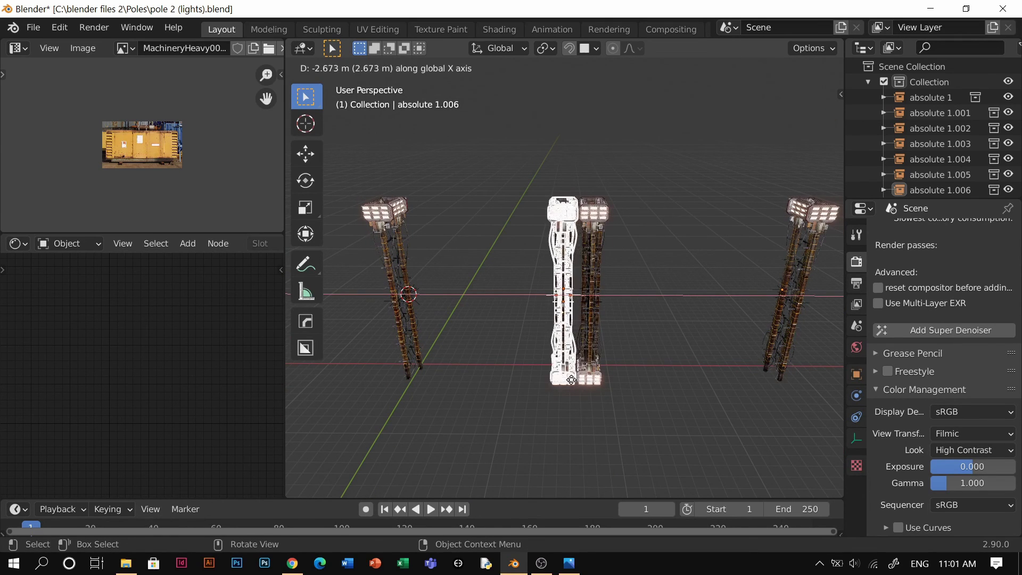
left_click(632, 402)
left_click(631, 405)
middle_click_drag(615, 311, 674, 210)
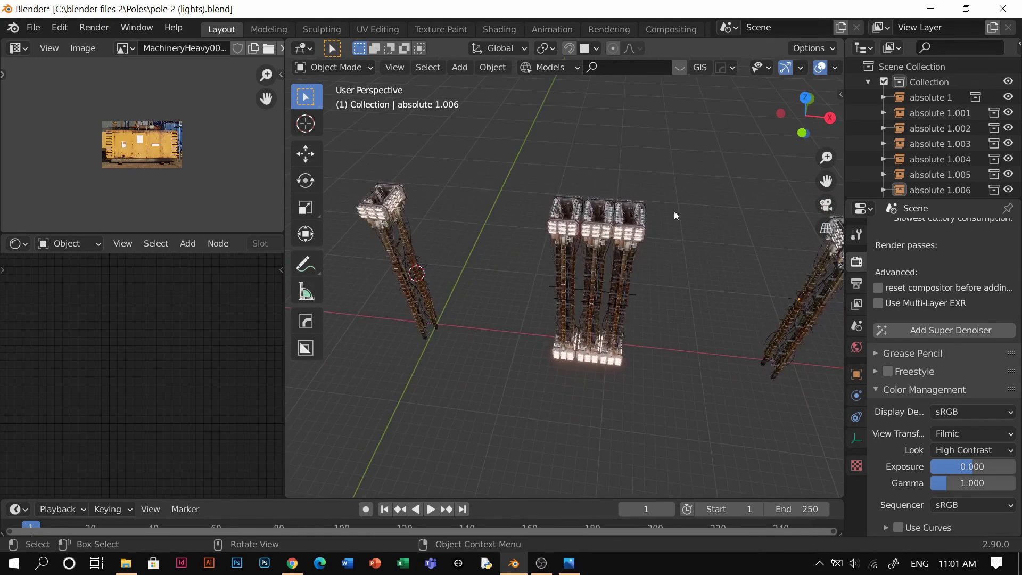
Step: Duplicate the three side-by-side double-ended clusters in place and rotate the copy 90° about Y to form a cross
left_click_drag(684, 168, 465, 422)
key("shift+d")
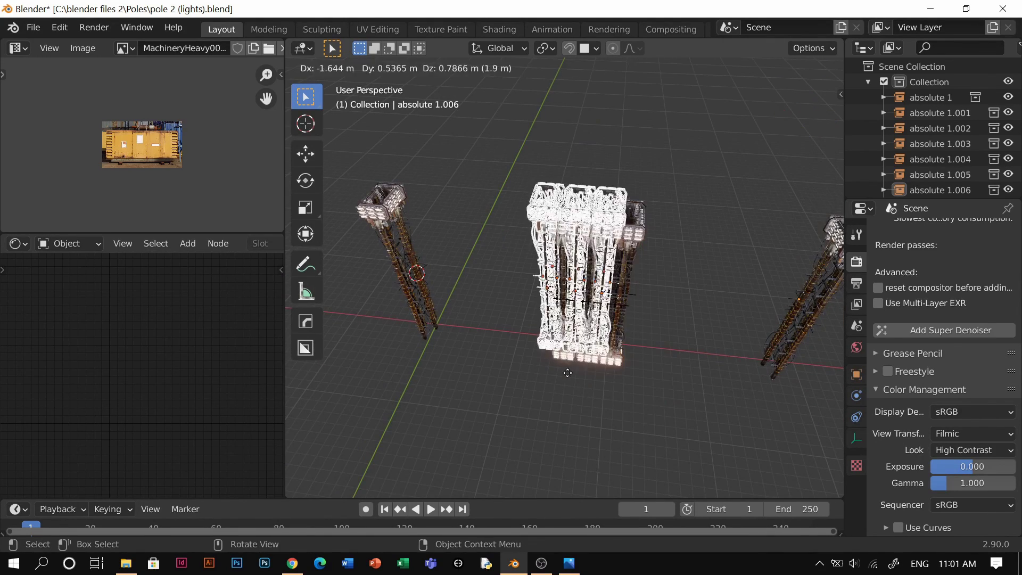
right_click(600, 389)
type("r90")
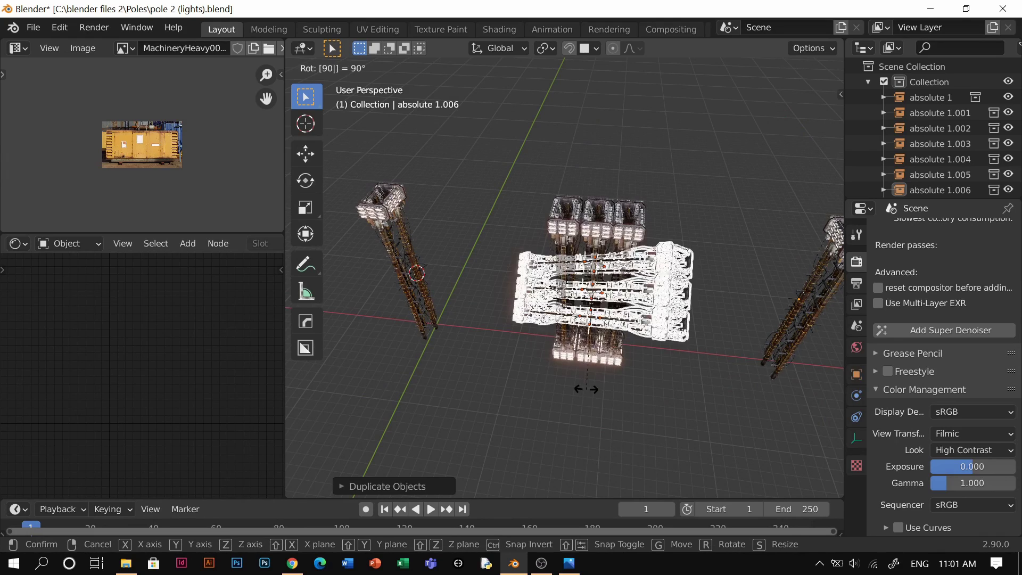
type("xy")
key("Return")
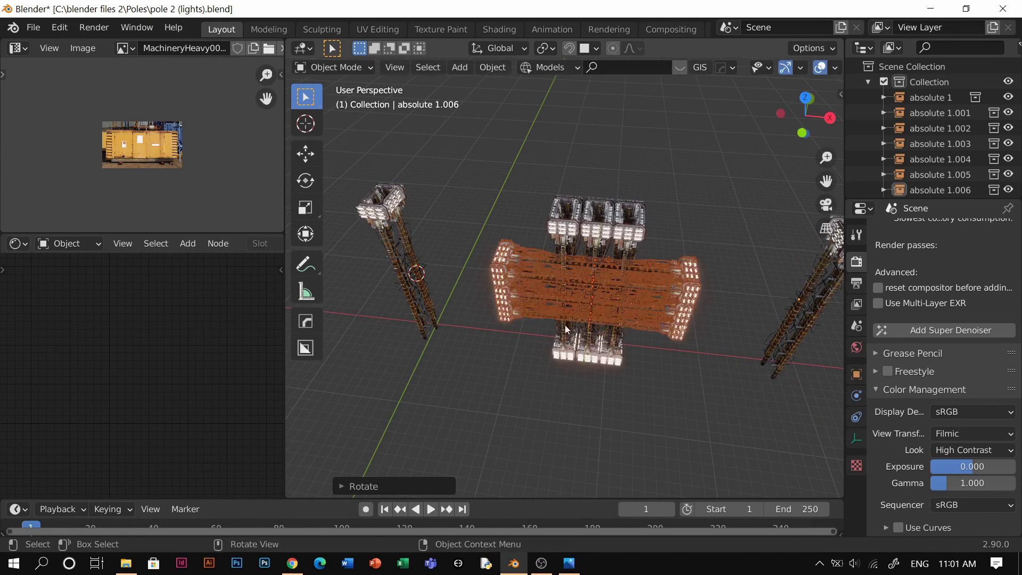
middle_click_drag(601, 202, 626, 264)
left_click(672, 226)
Step: Duplicate the whole cross-shaped structure about 19 m along the positive Y axis
left_click_drag(688, 160, 447, 411)
middle_click_drag(452, 411, 588, 419)
key("shift+d")
key("y")
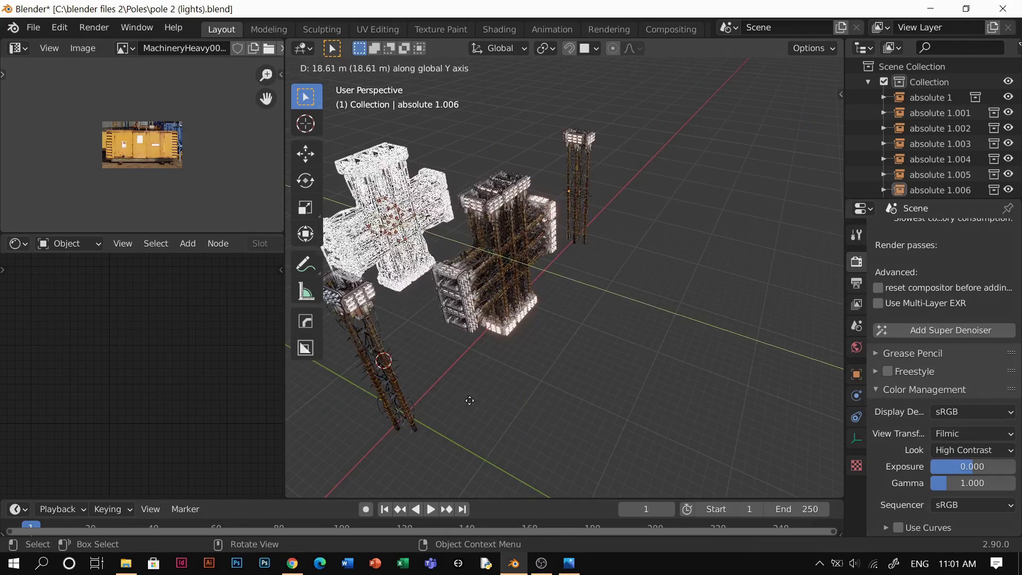
left_click(464, 401)
middle_click_drag(464, 401, 670, 400)
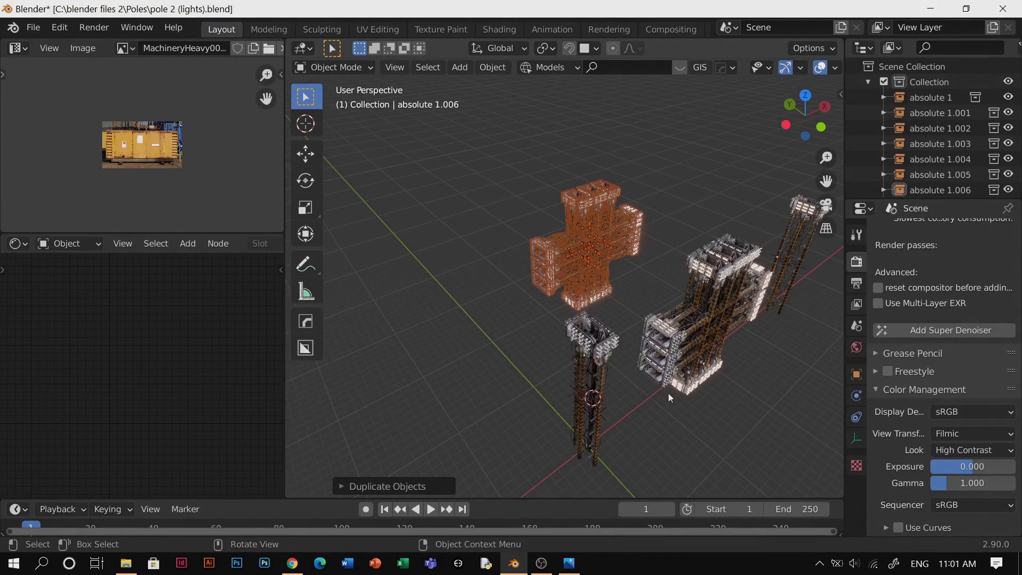
Step: Duplicate the second cross back along Y to between the two crosses and rotate the copy 90° about X
middle_click_drag(674, 366, 678, 370)
key("shift+d")
key("y")
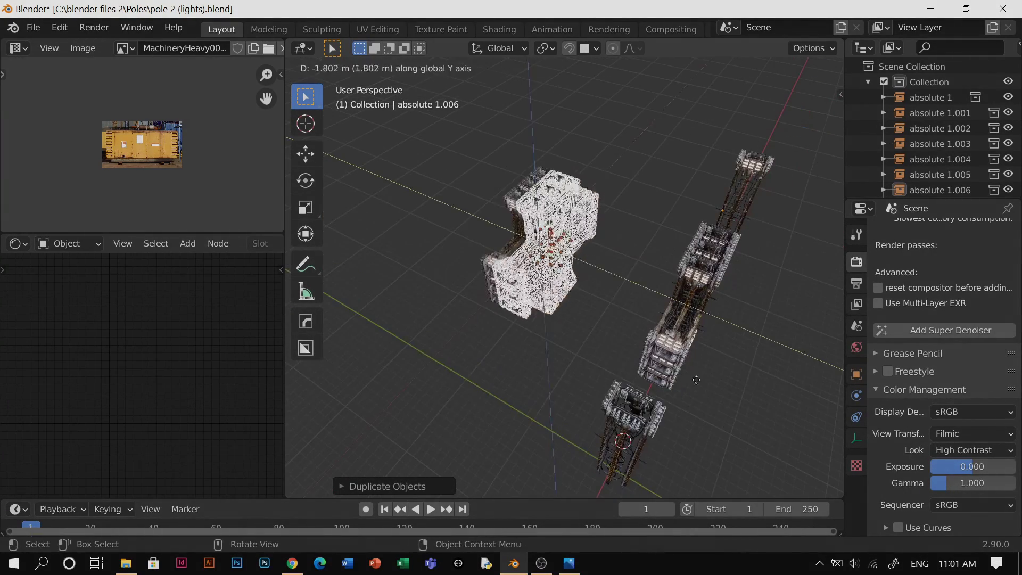
left_click(747, 406)
type("rx")
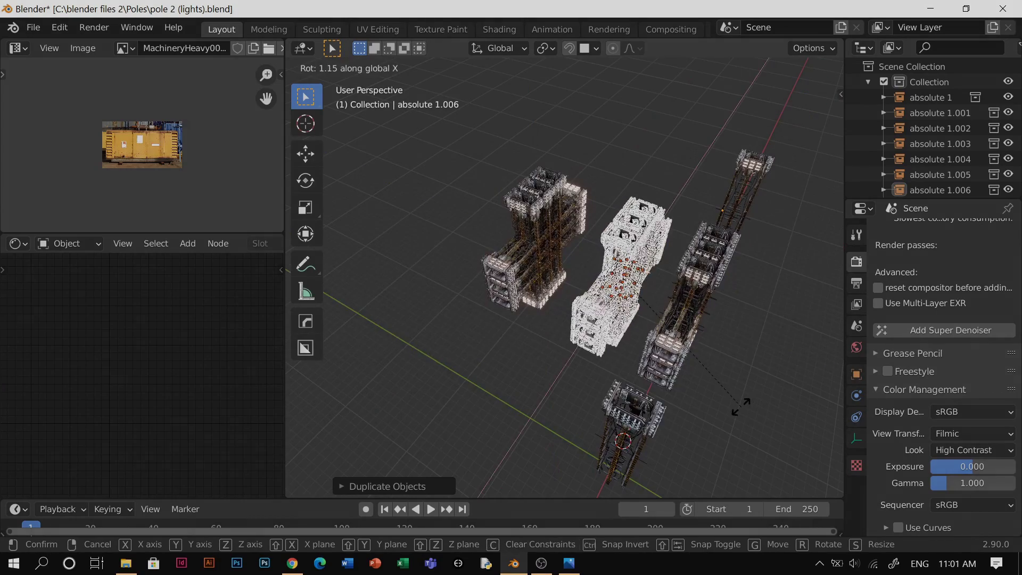
type("90")
left_click(736, 406)
Step: Move the horizontal cross along Y so that it bridges the two upright crosses
middle_click_drag(736, 406, 711, 382)
key("g")
key("y")
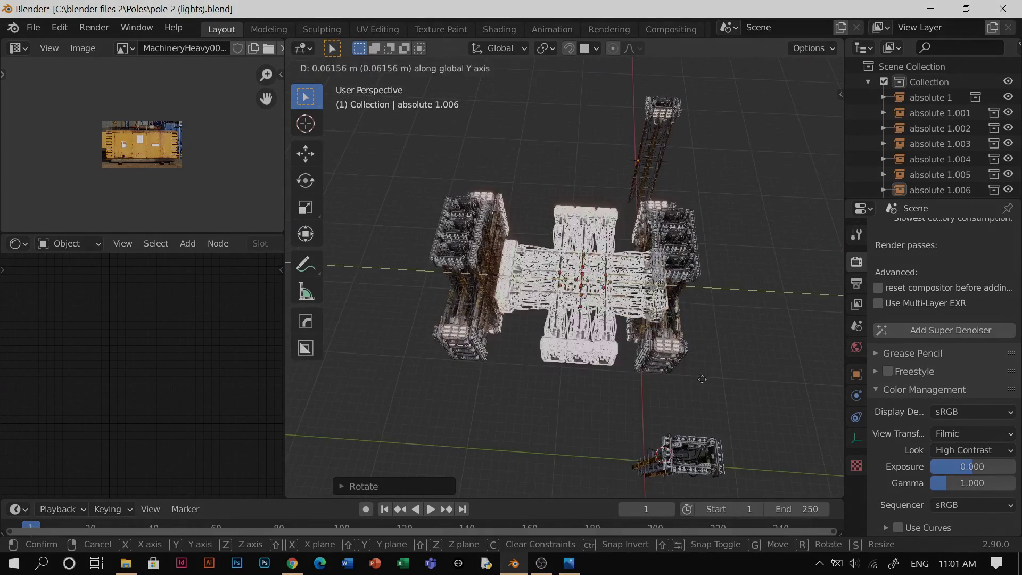
left_click(746, 343)
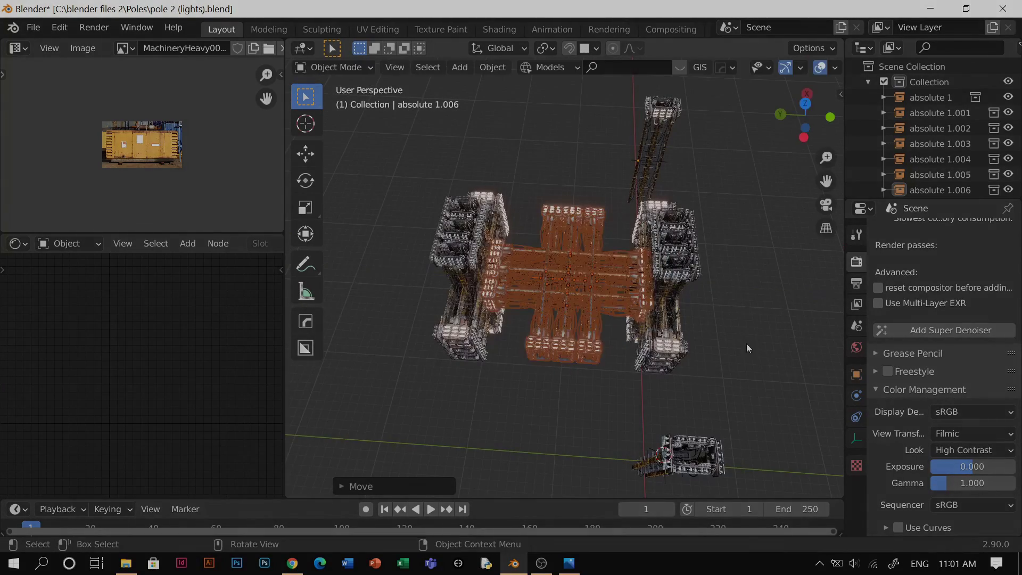
middle_click_drag(746, 343, 603, 289)
scroll(602, 289, "up", 6)
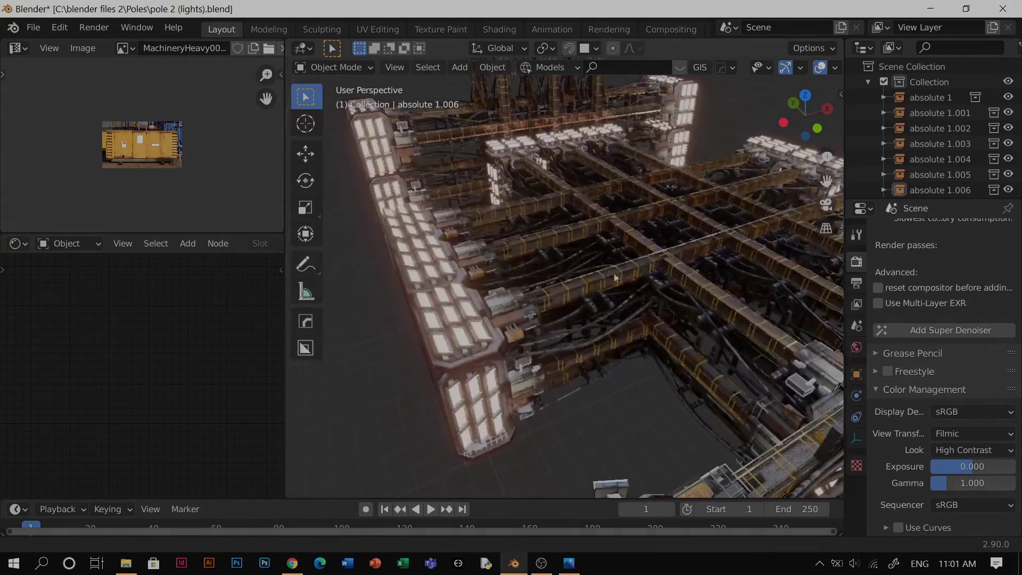
scroll(615, 278, "down", 4)
Step: Delete the two standalone four-pole clusters on either side of the combined cross structure
middle_click_drag(667, 329, 709, 324)
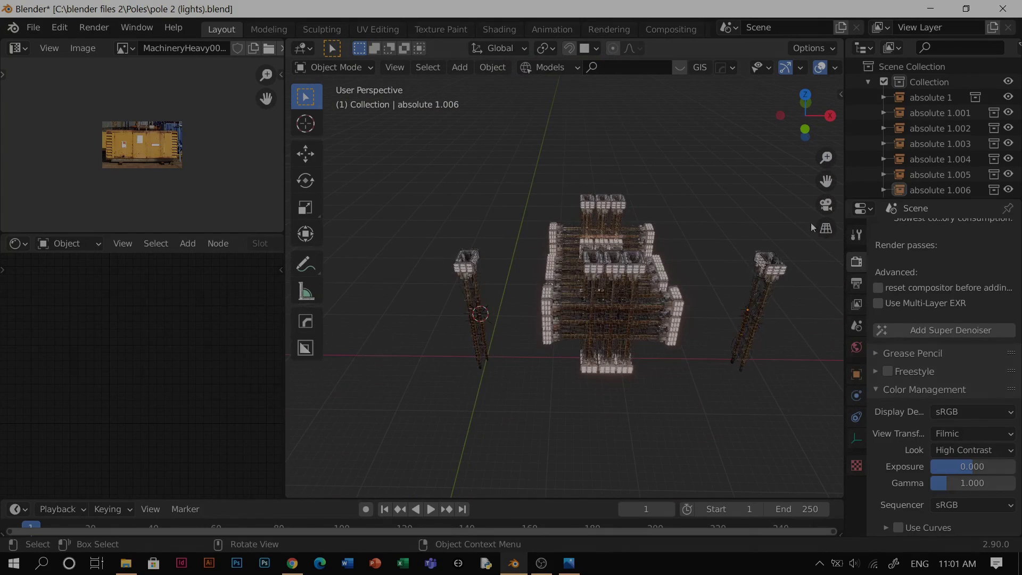
left_click_drag(720, 354, 720, 349)
key("x")
left_click(719, 351)
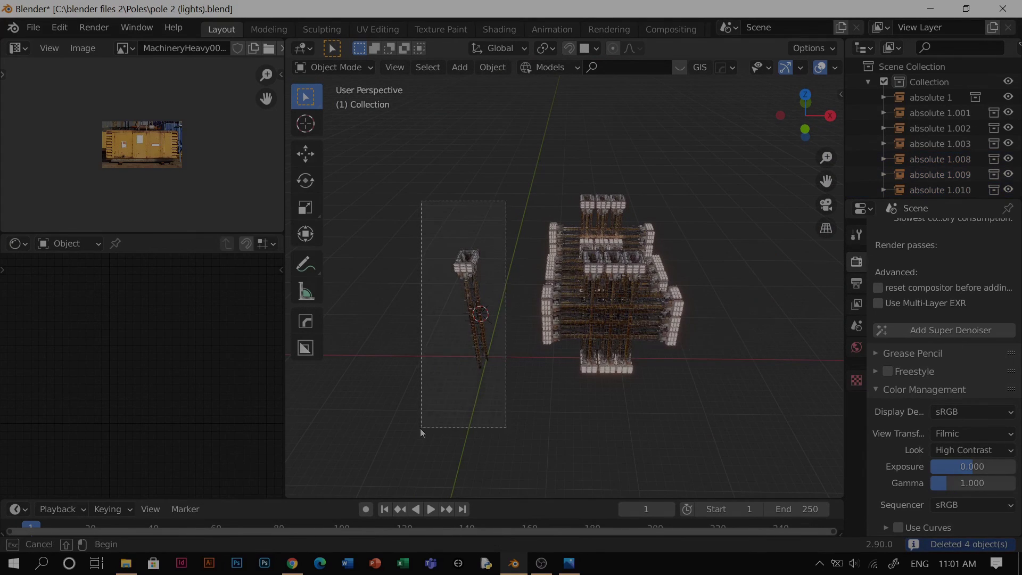
left_click_drag(420, 428, 422, 426)
key("x")
left_click(493, 402)
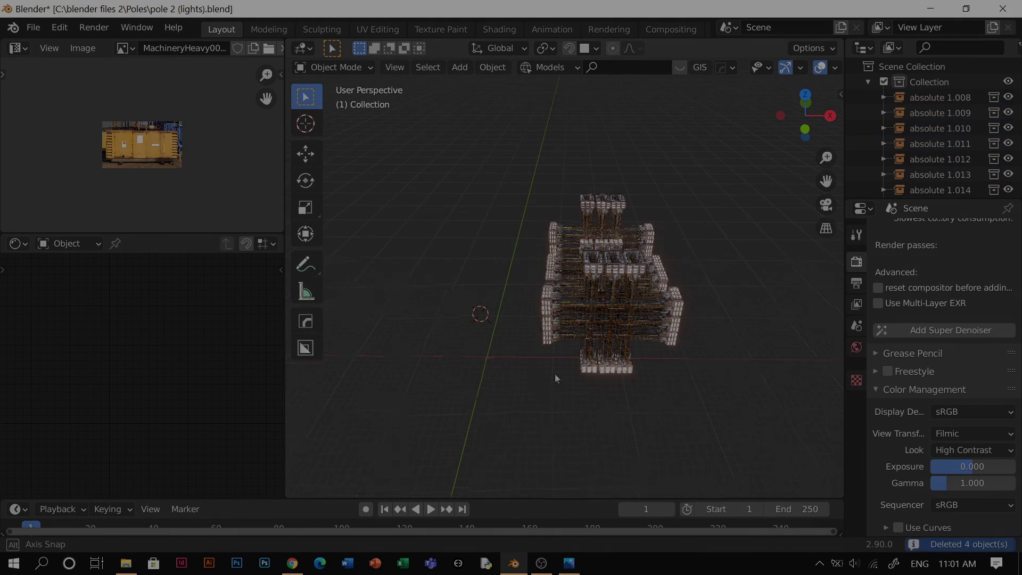
Step: Duplicate the entire bridged structure upward along Z, stack the copy on top of the original, and clear the selection
middle_click_drag(554, 374, 628, 354)
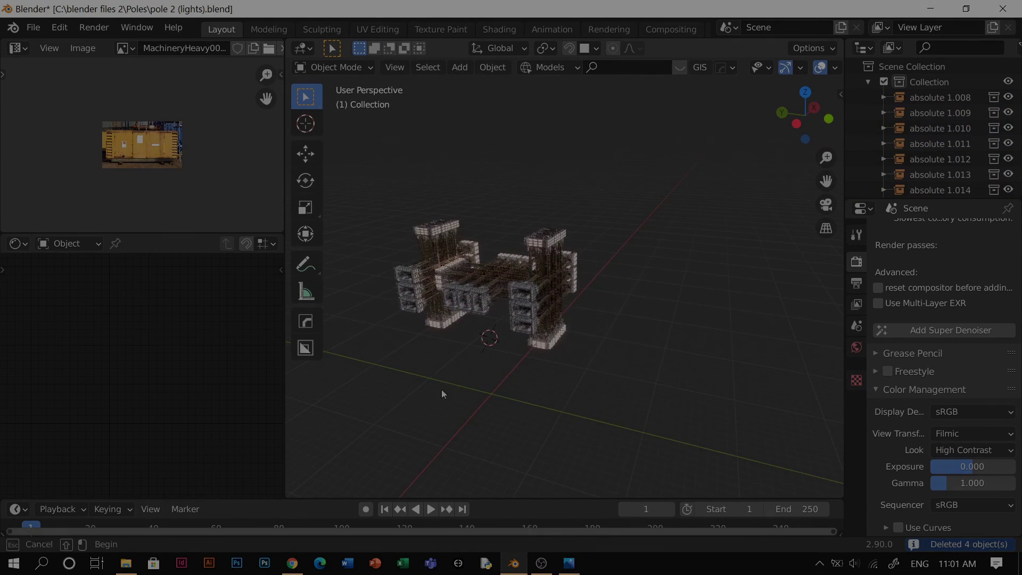
left_click_drag(348, 445, 345, 448)
key("shift+d")
key("z")
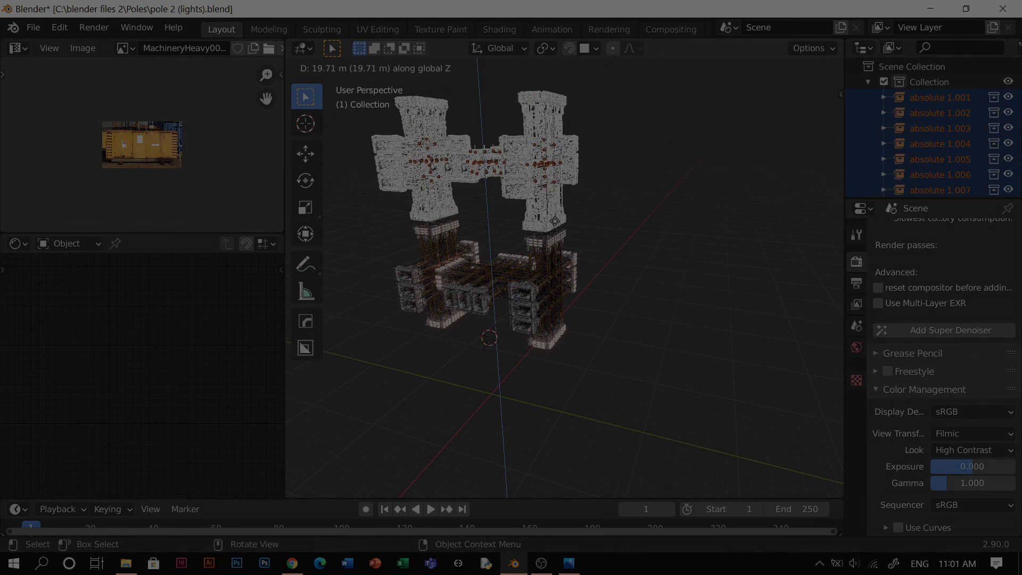
left_click(484, 237)
key("alt+a")
Step: Examine the stacked light pole structure from a low angle, both close up and as a whole
middle_click_drag(484, 236, 557, 196)
scroll(612, 239, "up", 6)
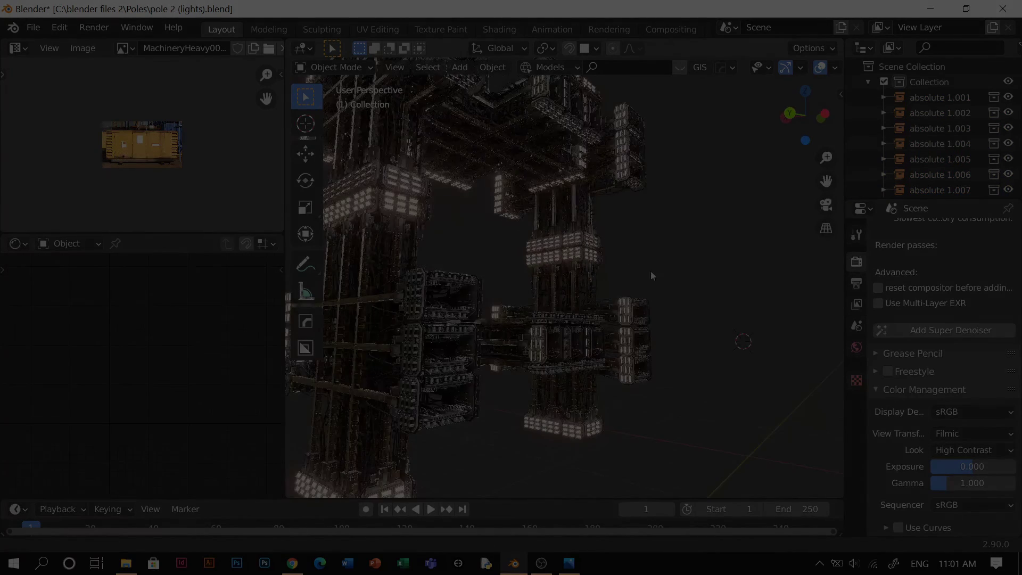
scroll(662, 292, "up", 8)
scroll(662, 293, "down", 7)
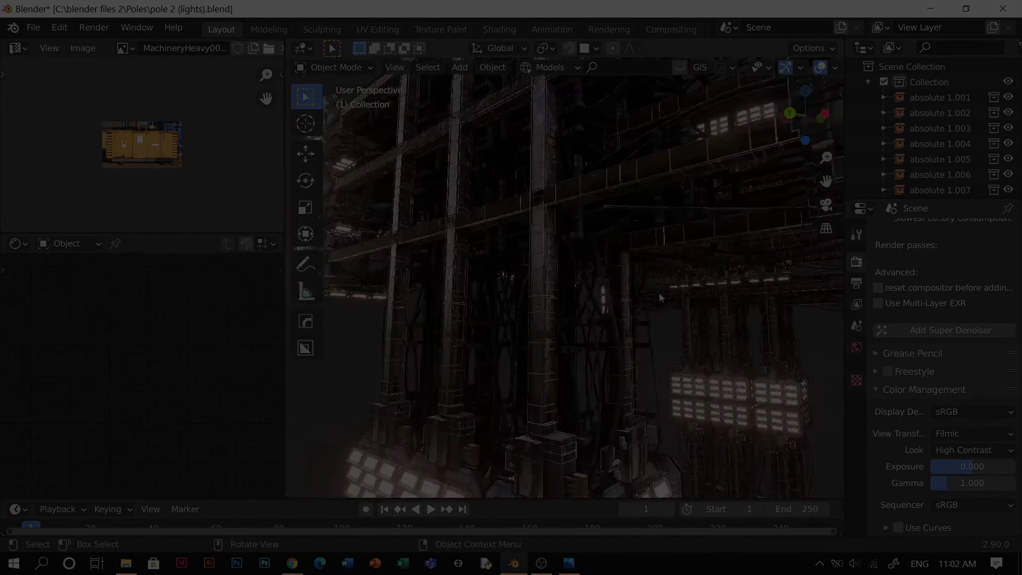
scroll(656, 290, "down", 3)
middle_click_drag(629, 288, 566, 276, "shift")
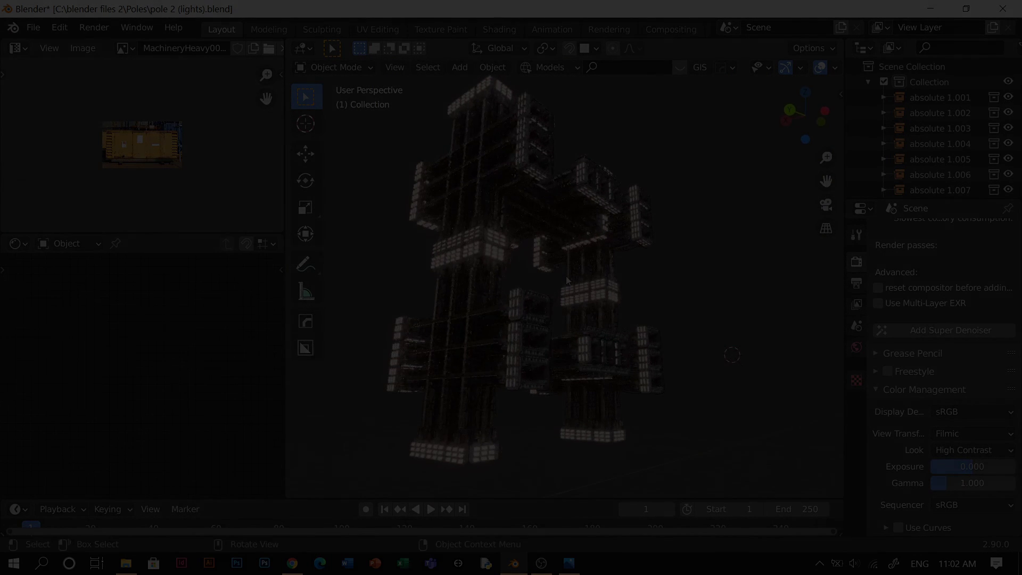